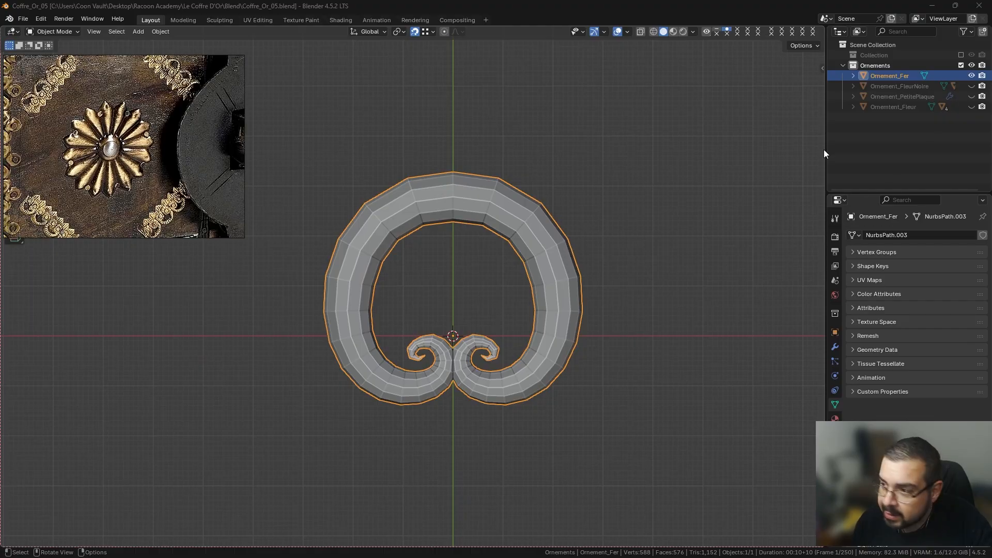
Hide the Ornement_Fer object and examine the gold flower in the reference image up close.
{"action": "left_click", "coordinate": [971, 77]}
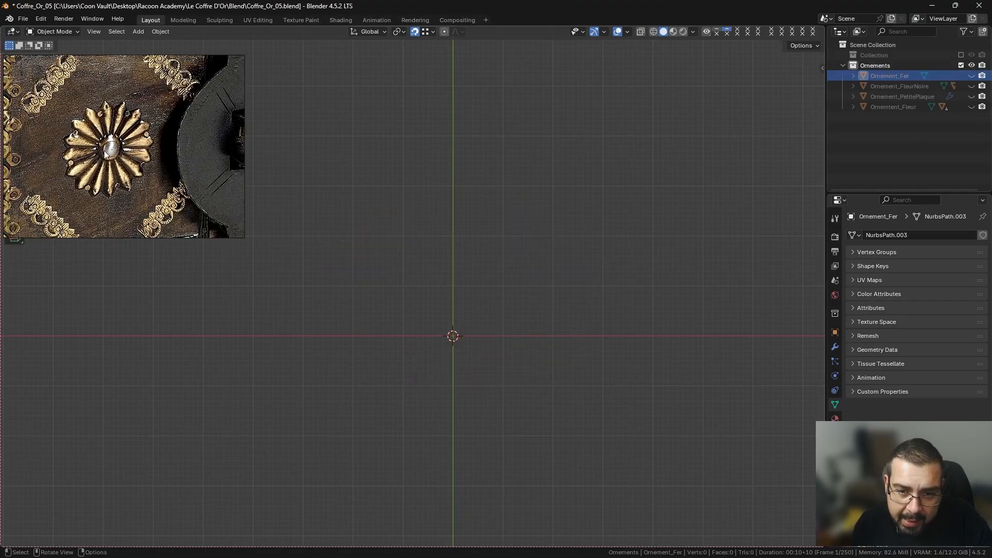
{"action": "scroll", "coordinate": [133, 156], "scroll_direction": "up", "scroll_amount": 2}
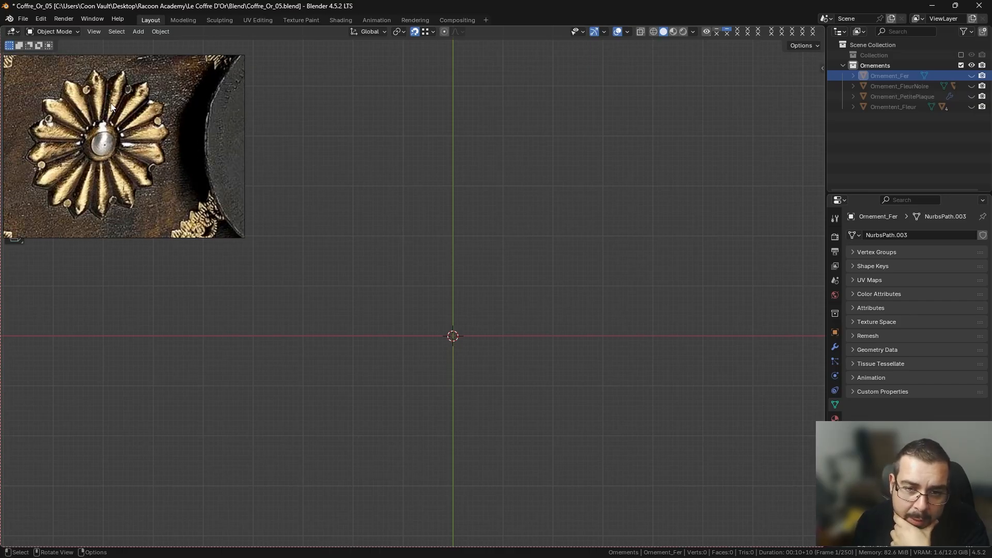
{"action": "mouse_move", "coordinate": [89, 70]}
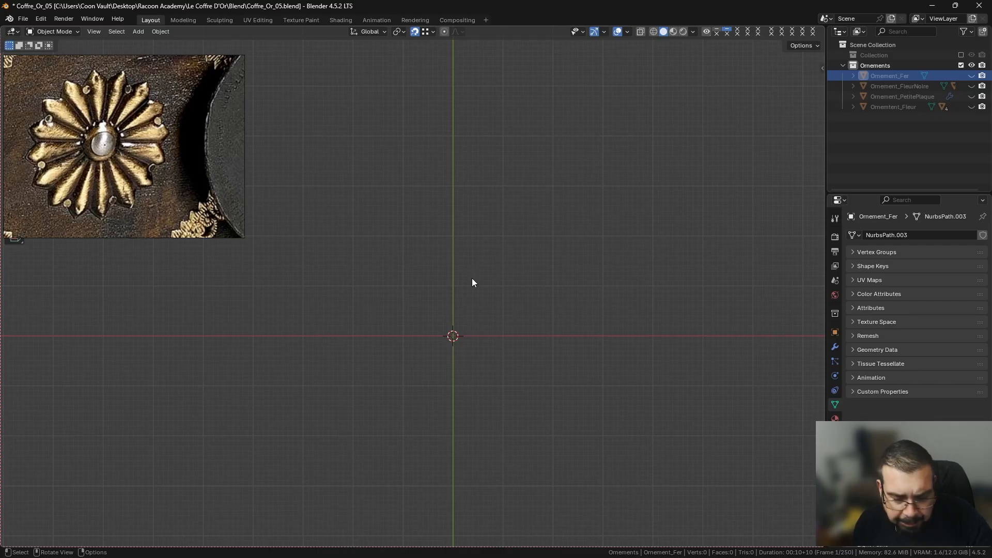
Add a 32-vertex mesh circle at the origin and open it for editing in vertex selection mode.
{"action": "middle_click_drag", "start_coordinate": [472, 282], "coordinate": [478, 273], "text": "shift"}
{"action": "key", "text": "shift+a"}
{"action": "mouse_move", "coordinate": [475, 286]}
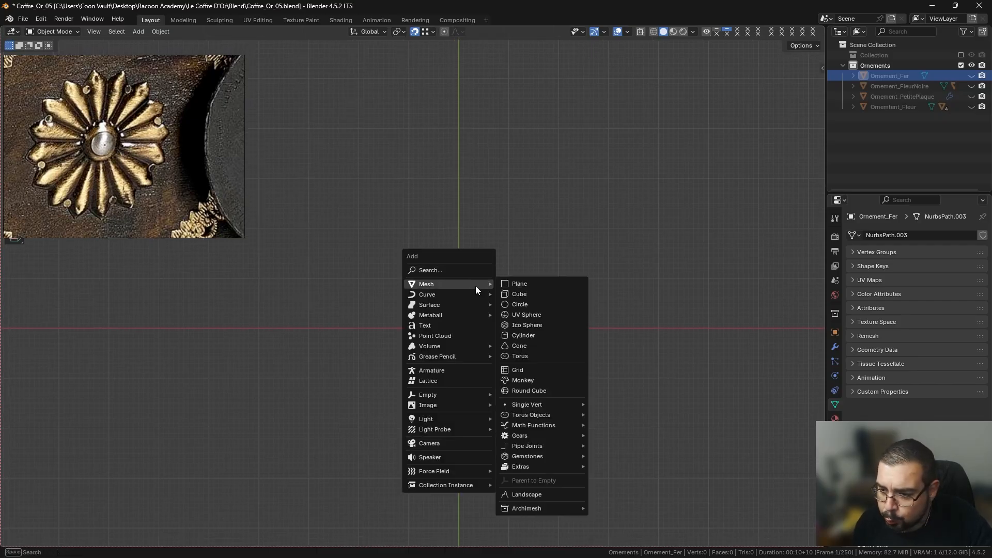
{"action": "left_click", "coordinate": [538, 304]}
{"action": "middle_click_drag", "start_coordinate": [443, 309], "coordinate": [423, 230], "text": "shift"}
{"action": "key", "text": "Tab"}
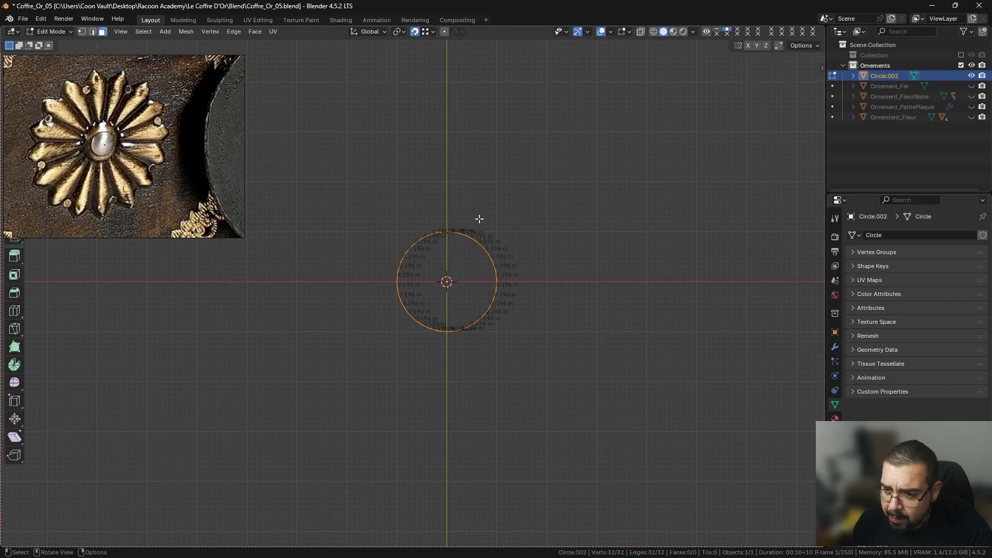
{"action": "left_click", "coordinate": [82, 32]}
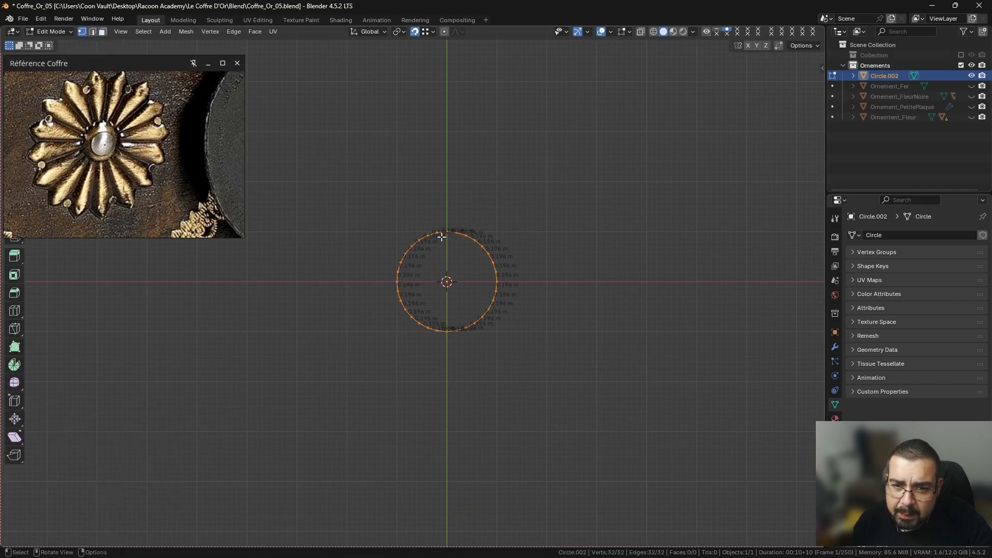
Select every other vertex of the circle and scale them outward by about 4.83 to form a sixteen-pointed star.
{"action": "scroll", "coordinate": [450, 245], "scroll_direction": "up", "scroll_amount": 2}
{"action": "left_click", "coordinate": [462, 202]}
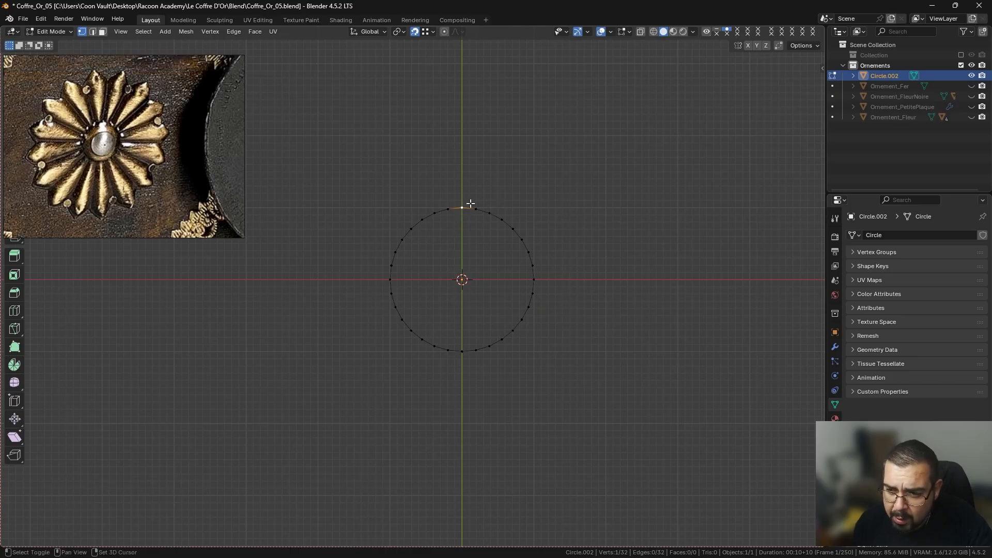
{"action": "left_click", "coordinate": [498, 211], "text": "shift"}
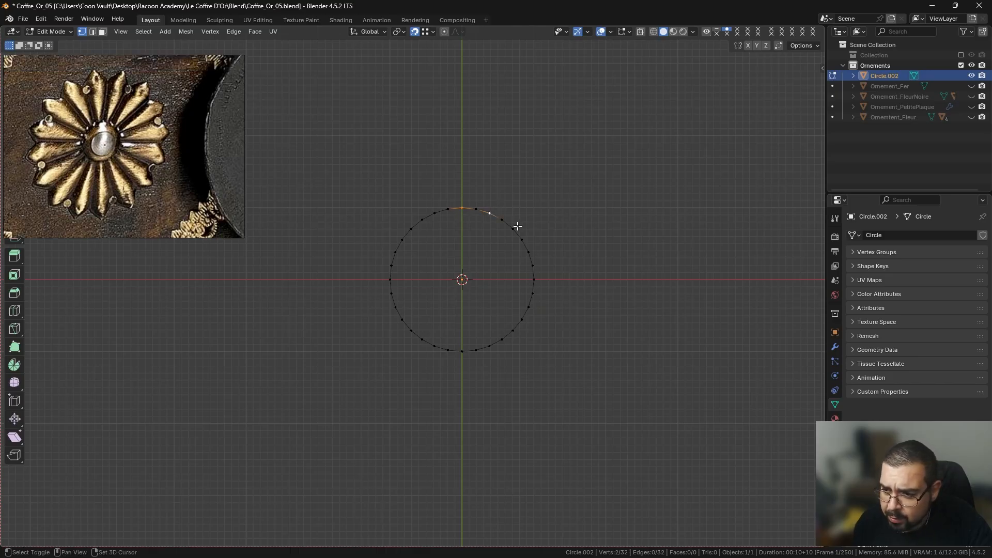
{"action": "left_click", "coordinate": [516, 227], "text": "shift"}
{"action": "left_click", "coordinate": [539, 281], "text": "shift"}
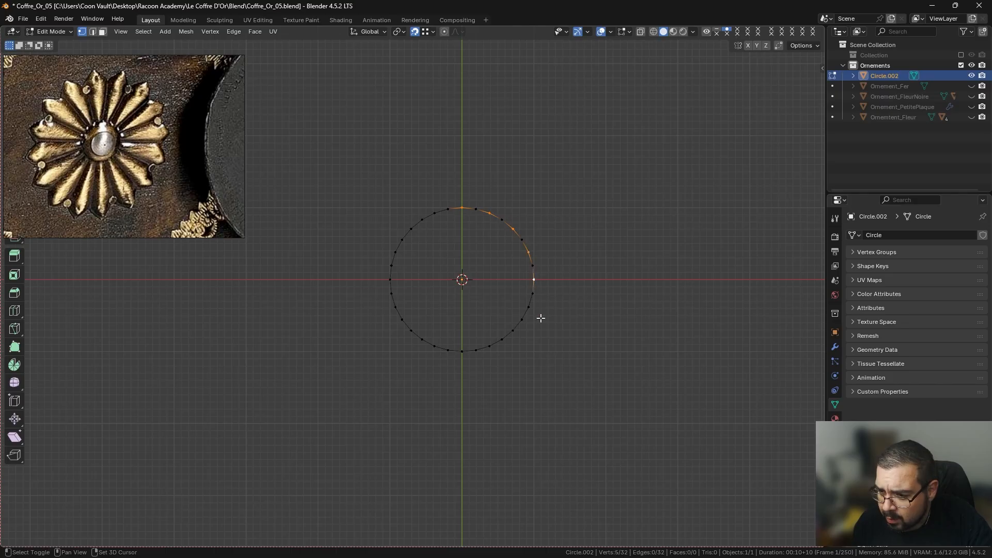
{"action": "left_click", "coordinate": [532, 316], "text": "shift"}
{"action": "left_click", "coordinate": [518, 335], "text": "shift"}
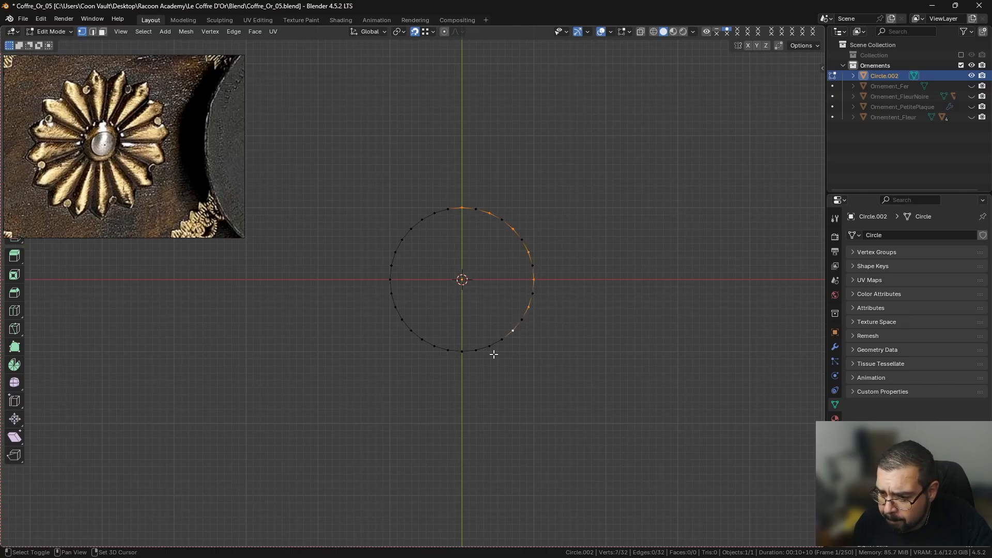
{"action": "left_click", "coordinate": [459, 362], "text": "shift"}
{"action": "left_click", "coordinate": [430, 353], "text": "shift"}
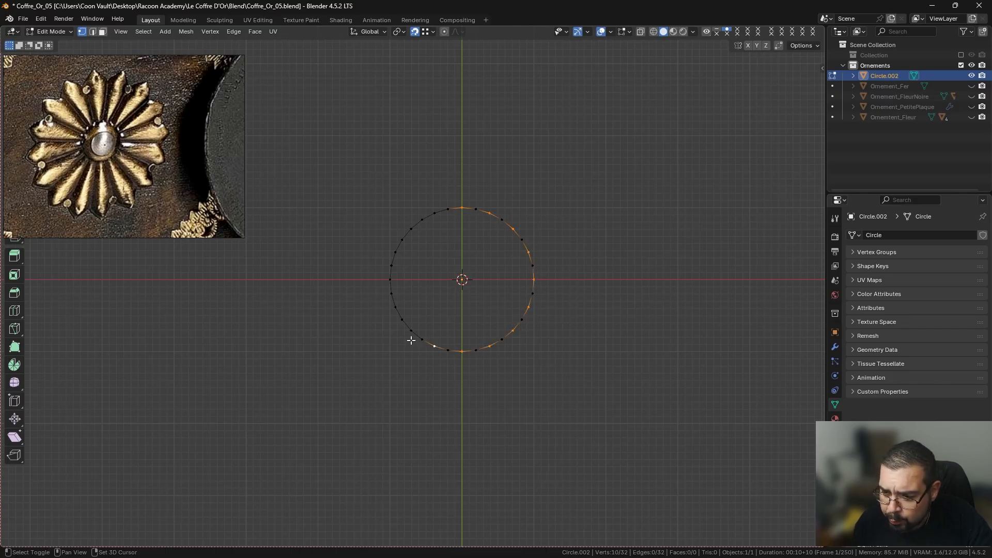
{"action": "left_click", "coordinate": [393, 311], "text": "shift"}
{"action": "left_click", "coordinate": [384, 283], "text": "shift"}
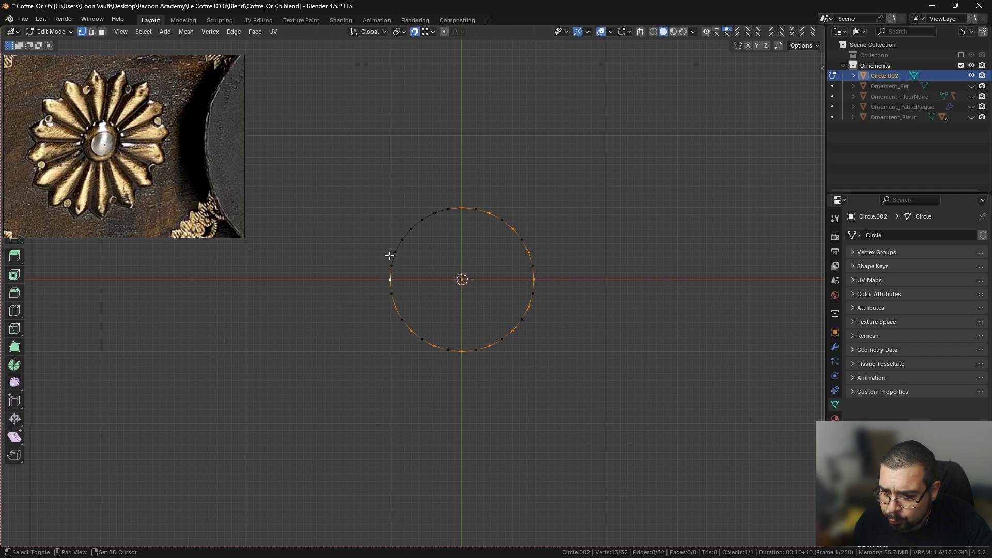
{"action": "left_click", "coordinate": [433, 210], "text": "shift"}
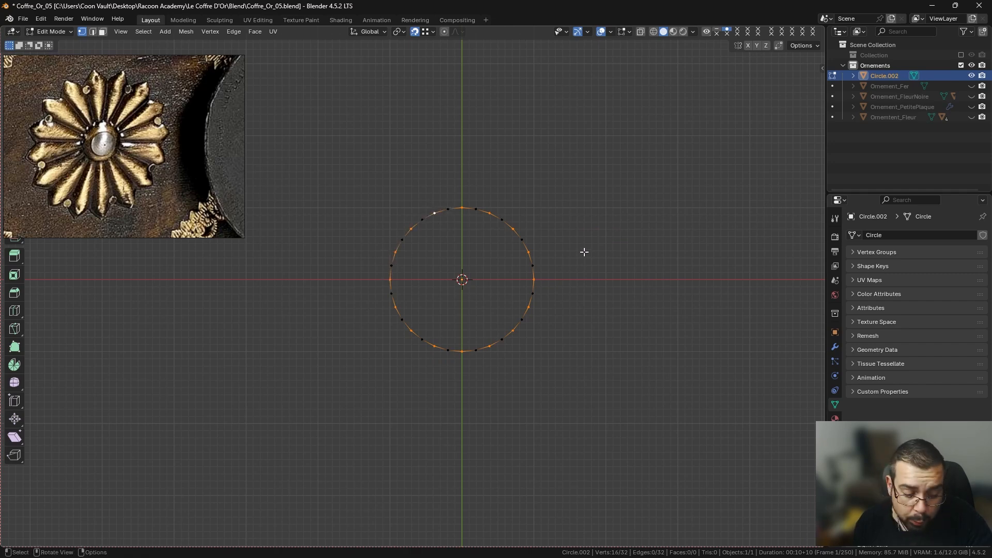
{"action": "scroll", "coordinate": [585, 257], "scroll_direction": "down", "scroll_amount": 2}
{"action": "middle_click_drag", "start_coordinate": [533, 227], "coordinate": [549, 230], "text": "shift"}
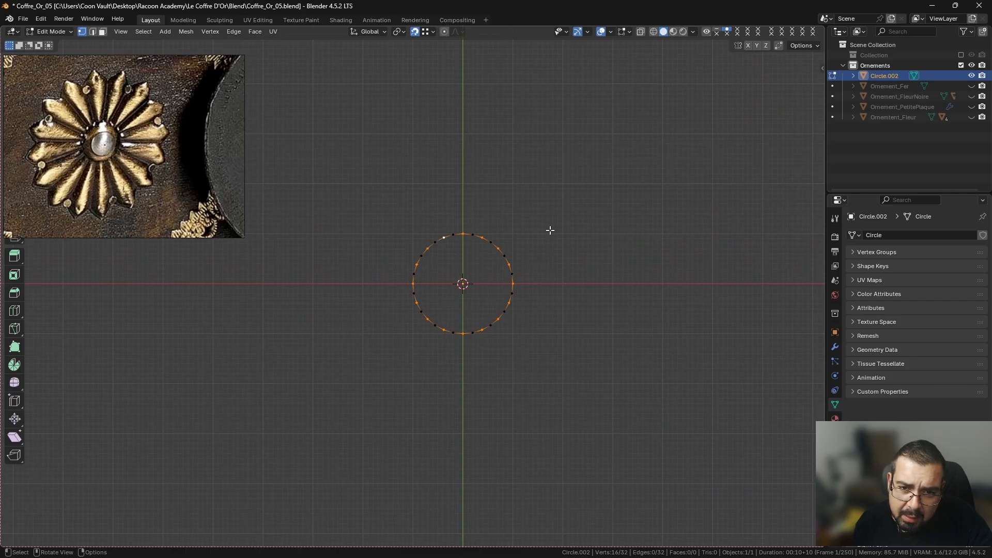
{"action": "key", "text": "s"}
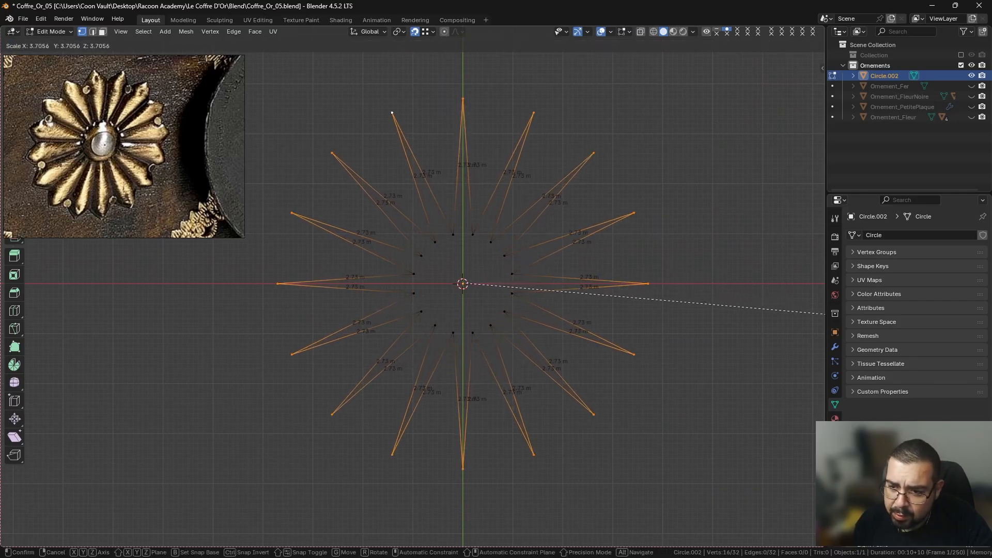
{"action": "left_click", "coordinate": [130, 338]}
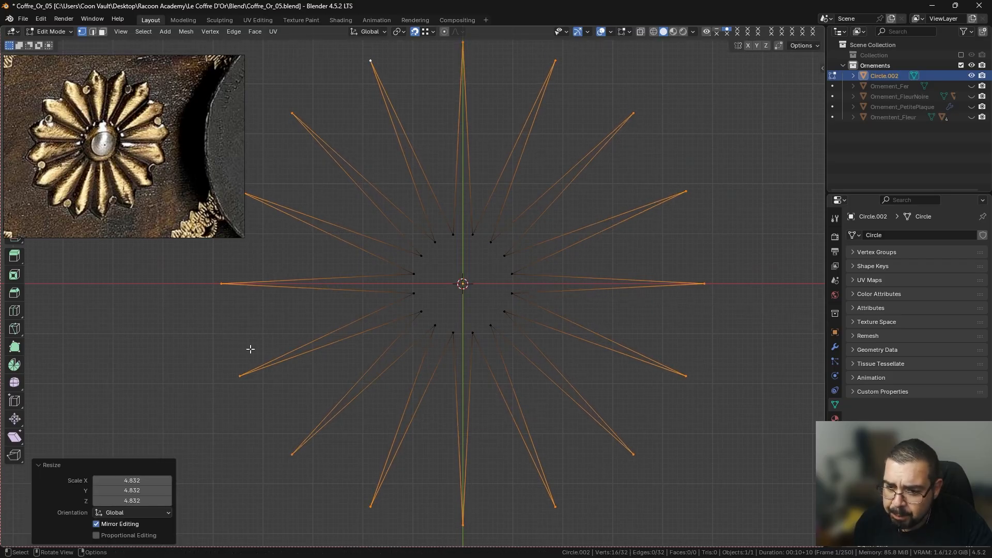
Extend the selection to the whole star outline and subdivide its edges once.
{"action": "scroll", "coordinate": [327, 300], "scroll_direction": "down", "scroll_amount": 1}
{"action": "middle_click_drag", "start_coordinate": [365, 275], "coordinate": [402, 300], "text": "shift"}
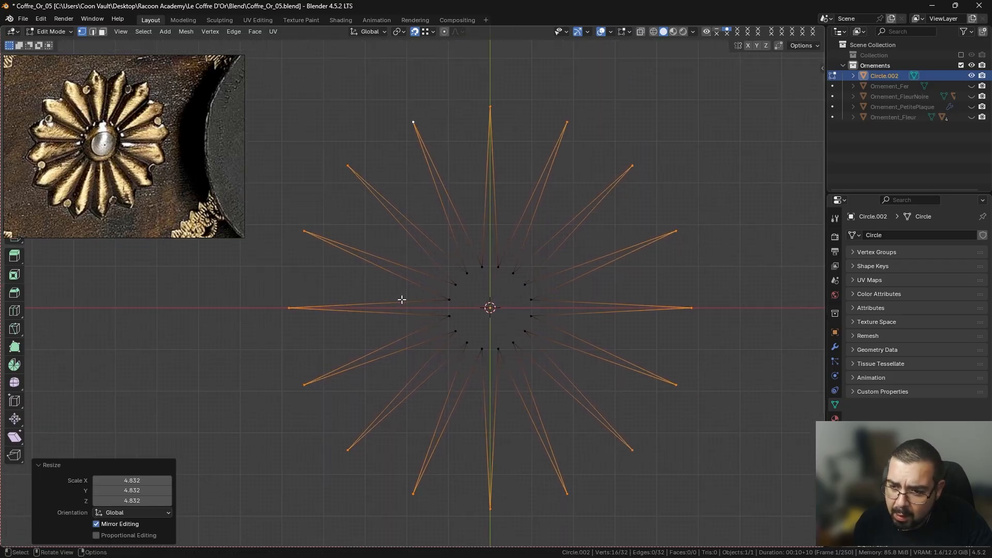
{"action": "key", "text": "ctrl+KP_Add"}
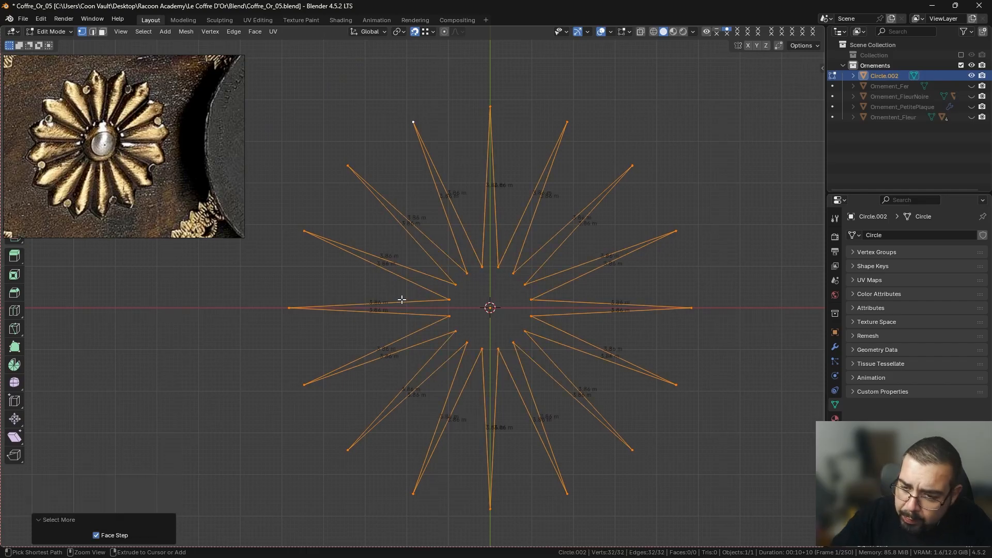
{"action": "right_click", "coordinate": [401, 299]}
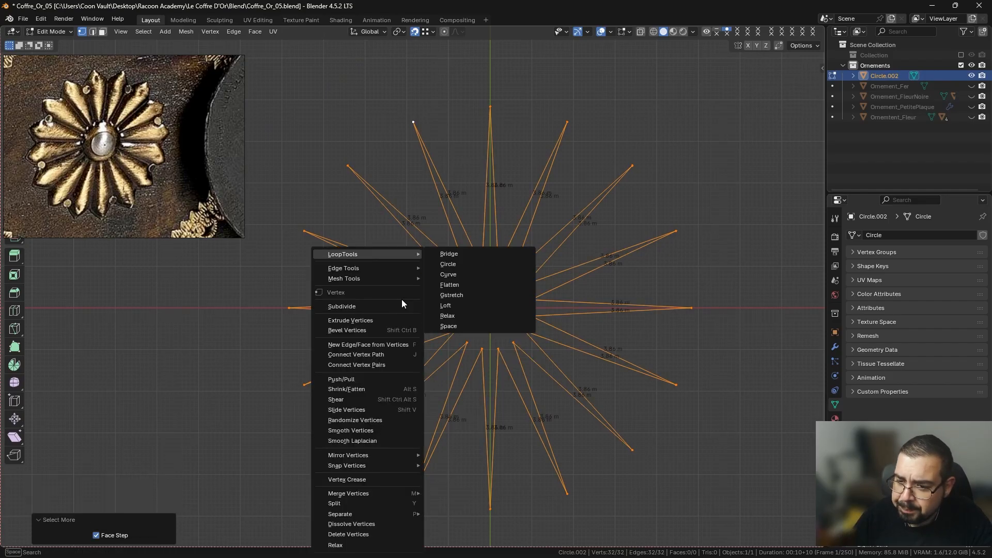
{"action": "left_click", "coordinate": [366, 305]}
Select the new midpoint vertices on all sixteen spikes and scale them outward toward the spike tips.
{"action": "left_click", "coordinate": [405, 229]}
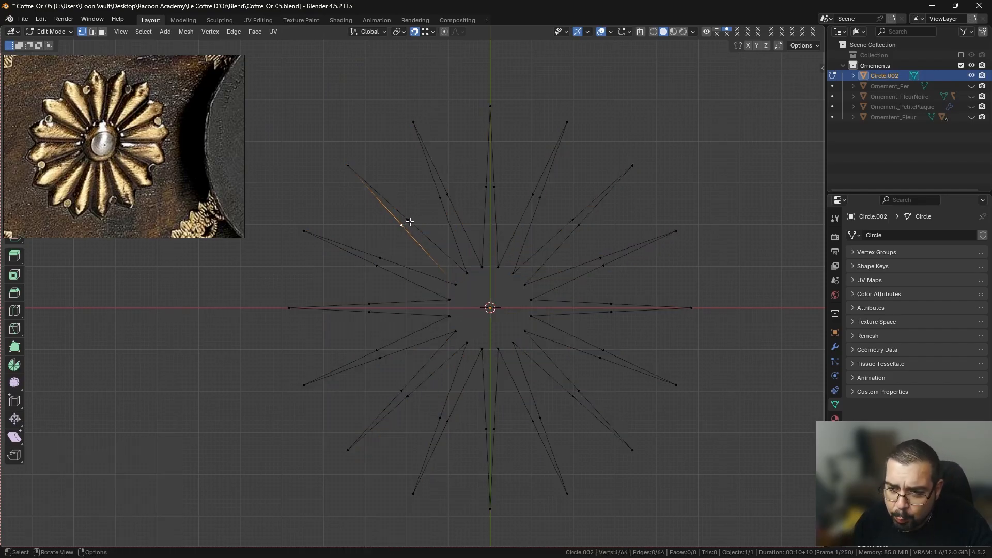
{"action": "left_click", "coordinate": [408, 220], "text": "shift"}
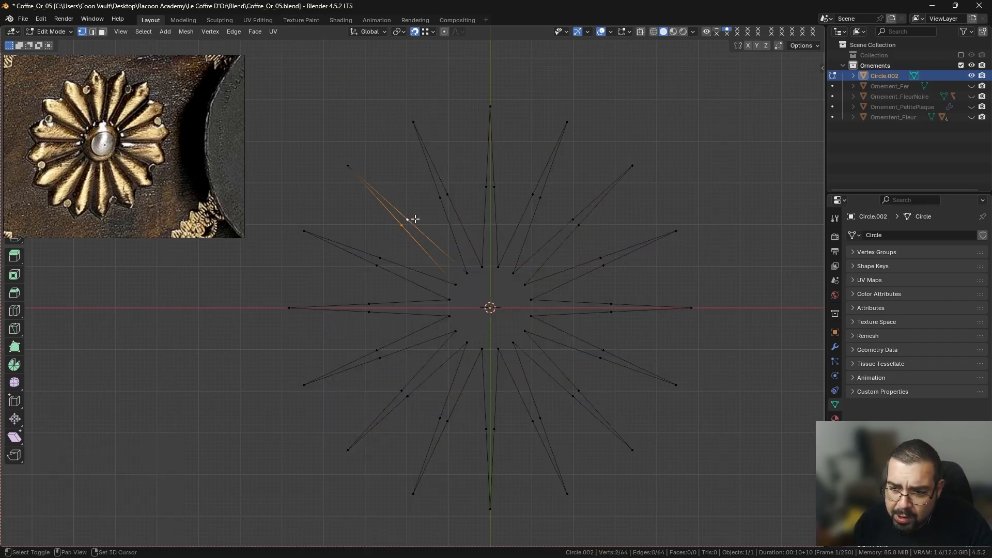
{"action": "left_click", "coordinate": [439, 196], "text": "shift"}
{"action": "left_click", "coordinate": [447, 194], "text": "shift"}
{"action": "left_click", "coordinate": [486, 187], "text": "shift"}
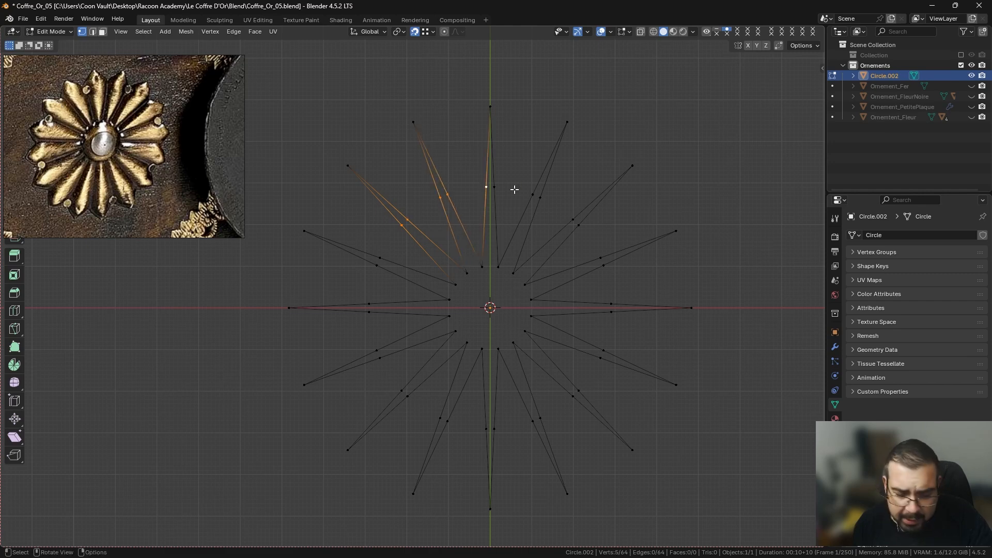
{"action": "key", "text": "c"}
{"action": "mouse_move", "coordinate": [514, 188]}
{"action": "left_mouse_down"}
{"action": "mouse_move", "coordinate": [408, 220]}
{"action": "mouse_move", "coordinate": [367, 309]}
{"action": "mouse_move", "coordinate": [421, 396]}
{"action": "mouse_move", "coordinate": [534, 417]}
{"action": "mouse_move", "coordinate": [598, 361]}
{"action": "mouse_move", "coordinate": [587, 256]}
{"action": "mouse_move", "coordinate": [523, 195]}
{"action": "left_mouse_up"}
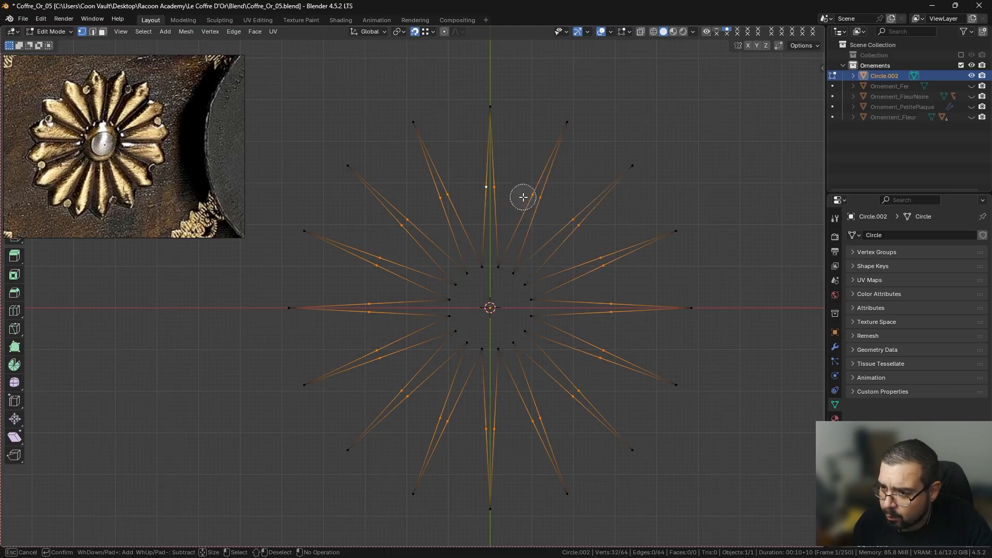
{"action": "right_click", "coordinate": [522, 195]}
{"action": "key", "text": "n"}
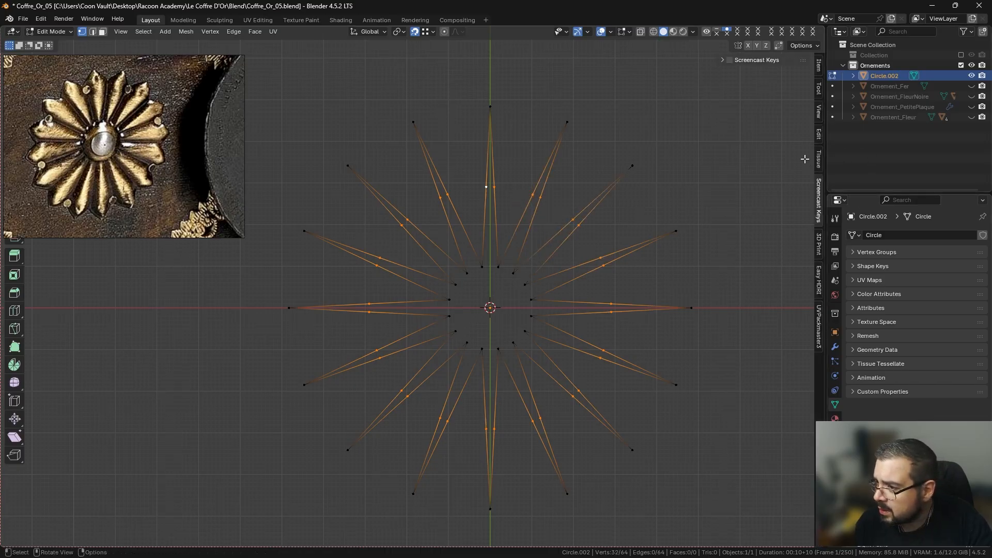
{"action": "key", "text": "n"}
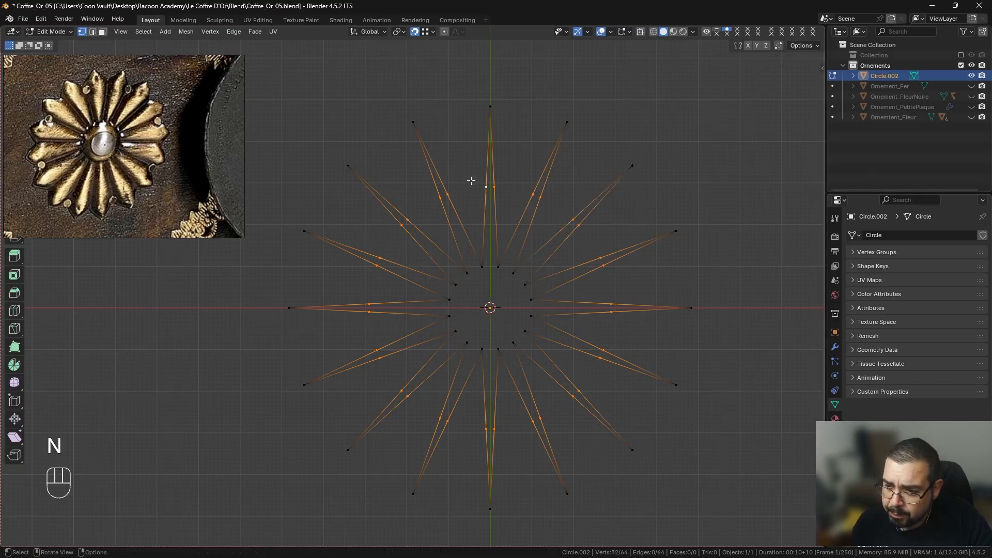
{"action": "middle_click_drag", "start_coordinate": [471, 180], "coordinate": [519, 207], "text": "shift"}
{"action": "key", "text": "s"}
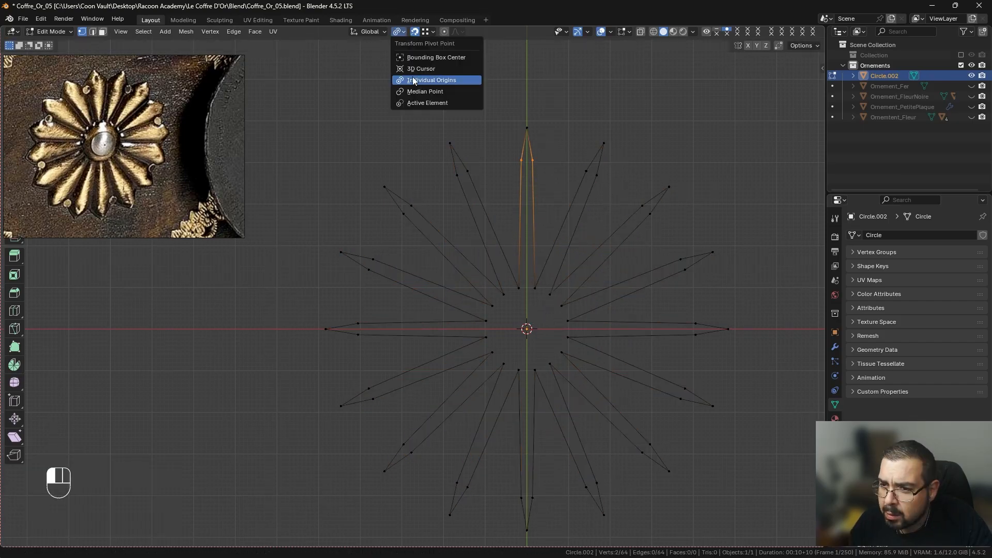
Set the transform pivot to Median Point and scale the top spike's two side vertices by 4.5 to widen the petal.
{"action": "left_click", "coordinate": [429, 92]}
{"action": "key", "text": "s"}
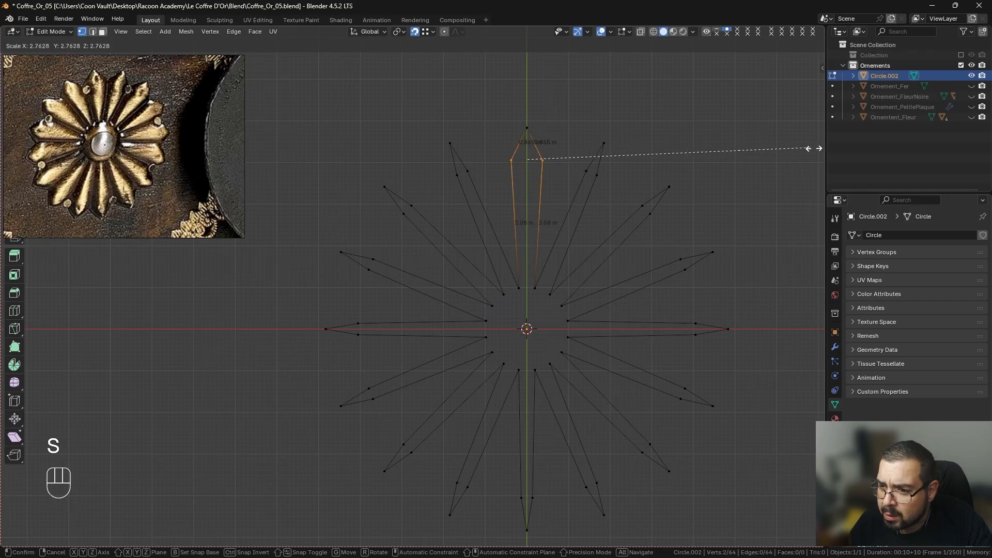
{"action": "right_click", "coordinate": [153, 210]}
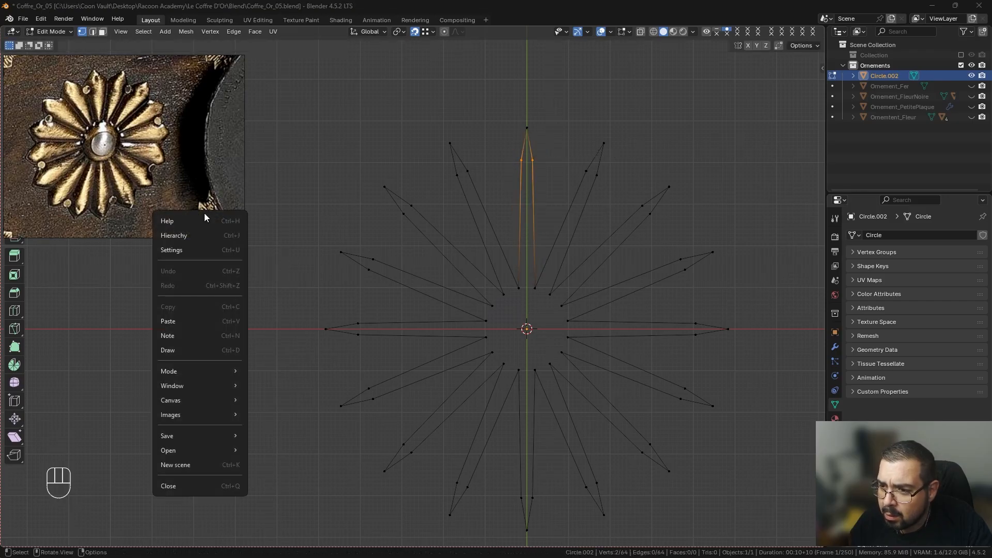
{"action": "left_click", "coordinate": [518, 132]}
{"action": "key", "text": "s"}
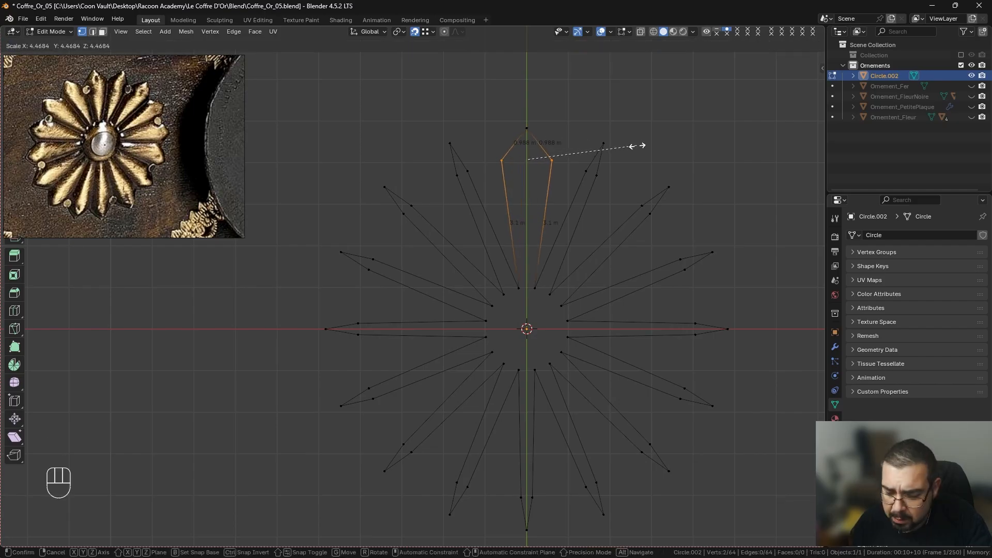
{"action": "type", "text": "4.5"}
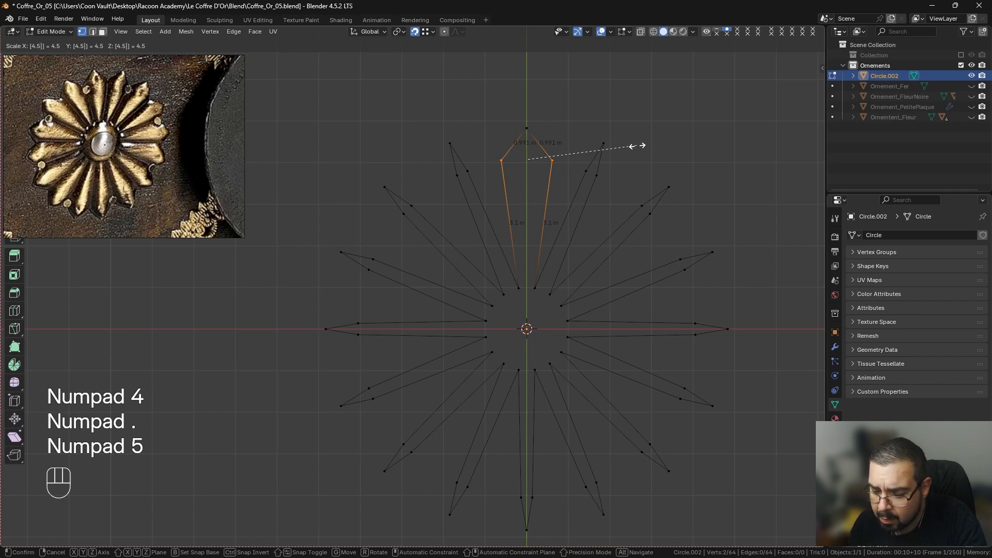
{"action": "key", "text": "Return"}
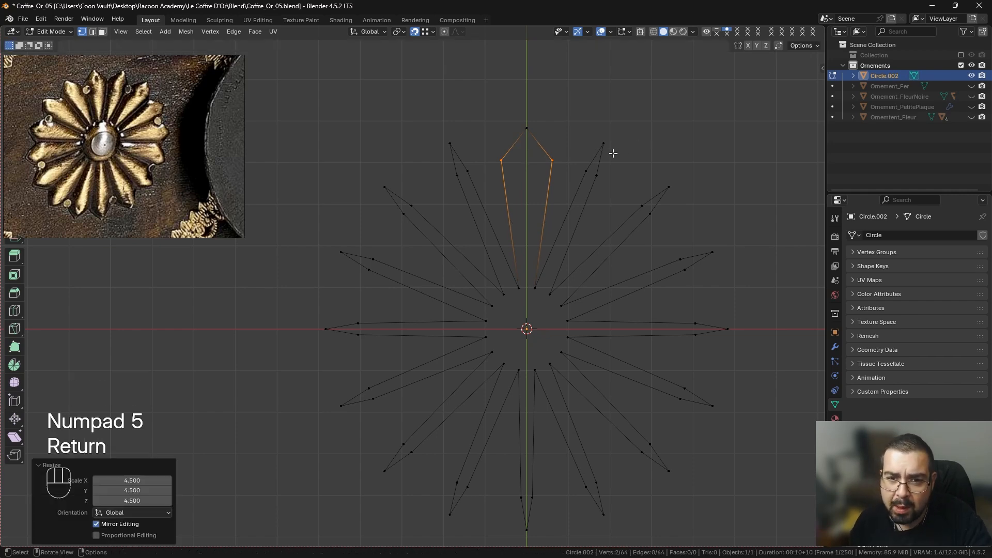
{"action": "left_click", "coordinate": [586, 171]}
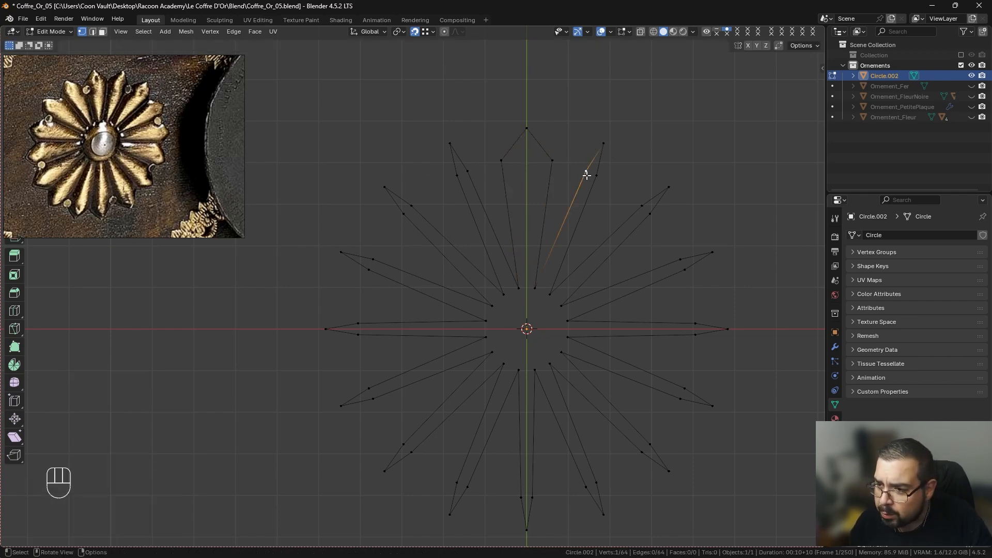
{"action": "left_click", "coordinate": [596, 175], "text": "shift"}
{"action": "key", "text": "s"}
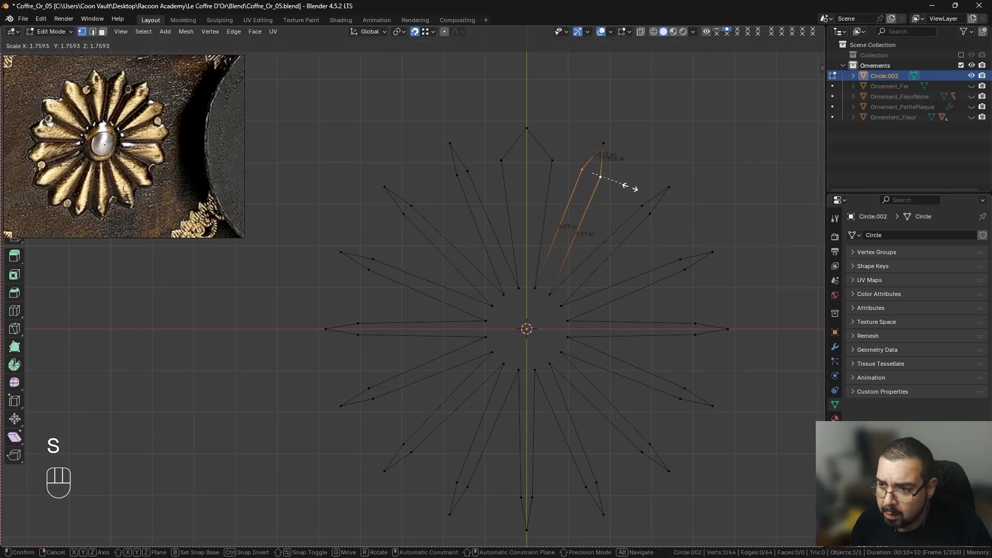
{"action": "key", "text": "KP_4"}
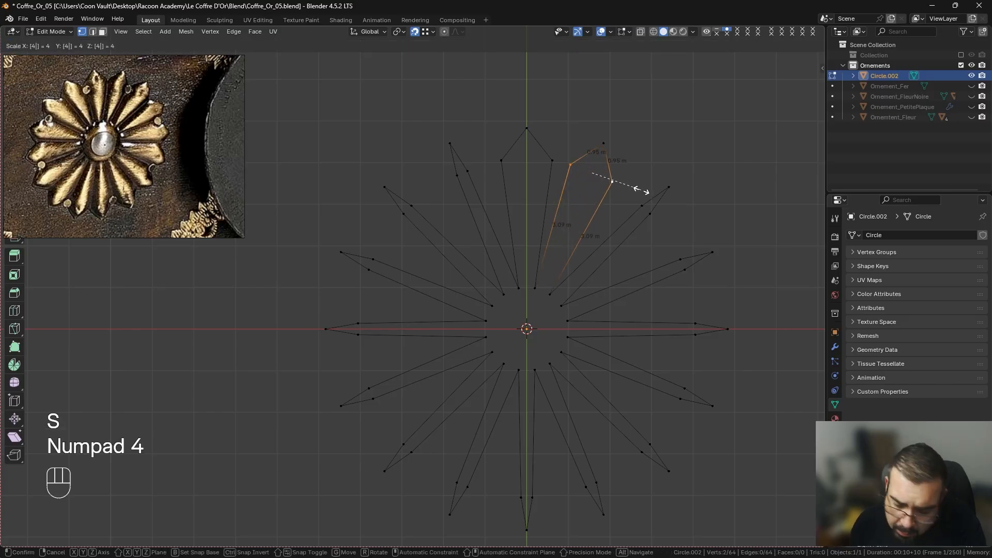
{"action": "key", "text": "KP_Decimal"}
{"action": "key", "text": "KP_5"}
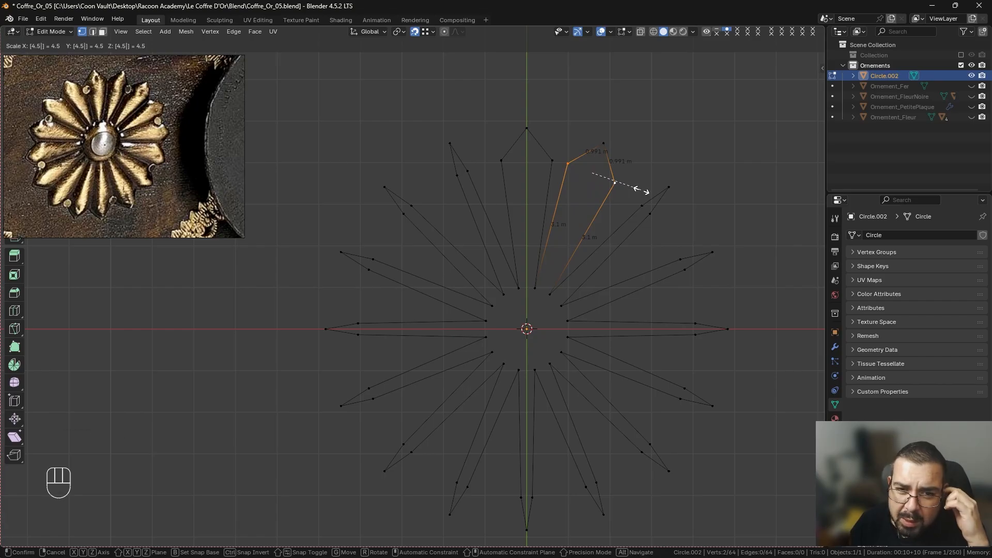
{"action": "right_click", "coordinate": [641, 191]}
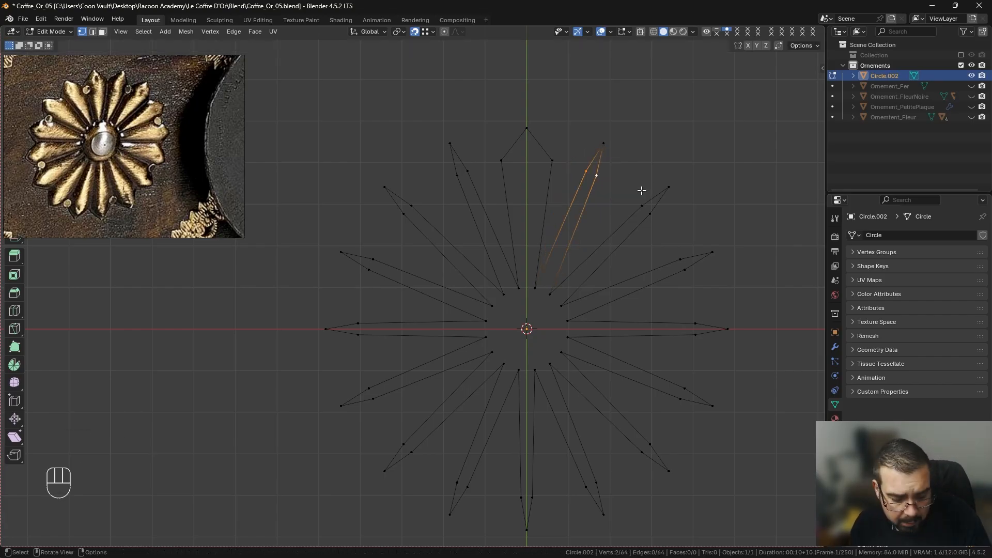
{"action": "key", "text": "super"}
{"action": "key", "text": "super"}
Undo the top spike's 4.5 widening and scale its two side vertices by 5 instead.
{"action": "key", "text": "ctrl+z"}
{"action": "key", "text": "ctrl+z"}
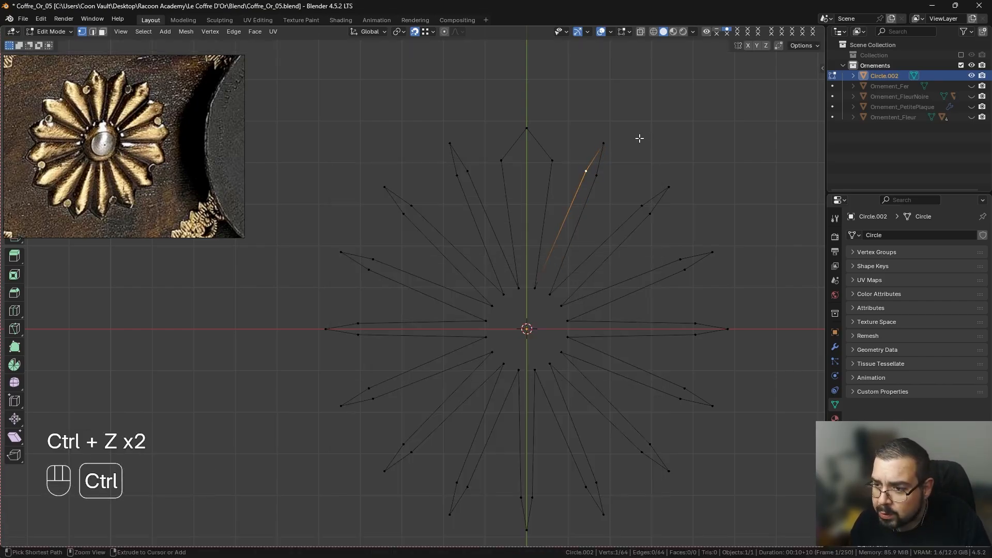
{"action": "key", "text": "ctrl+z"}
{"action": "key", "text": "ctrl+z"}
{"action": "key", "text": "s"}
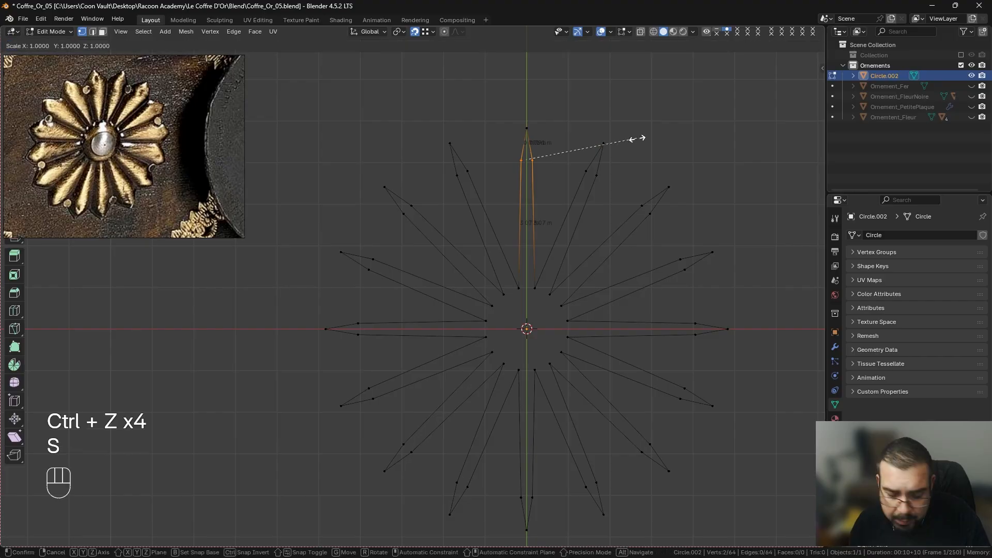
{"action": "key", "text": "KP_5"}
{"action": "key", "text": "Return"}
Select both side vertices of the first spike clockwise from the top and scale them by 5 to widen the petal.
{"action": "left_click", "coordinate": [593, 172]}
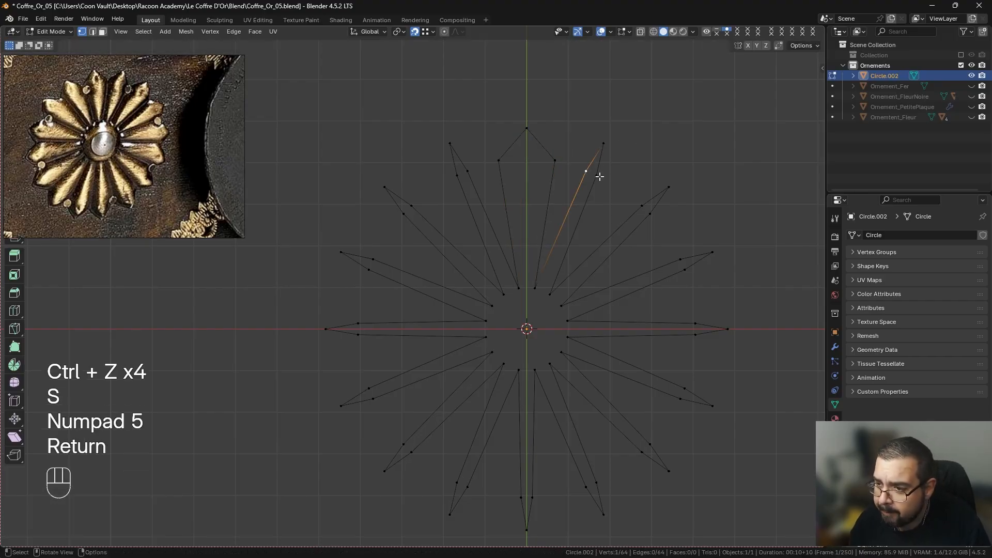
{"action": "key", "text": "s"}
{"action": "key", "text": "KP_5"}
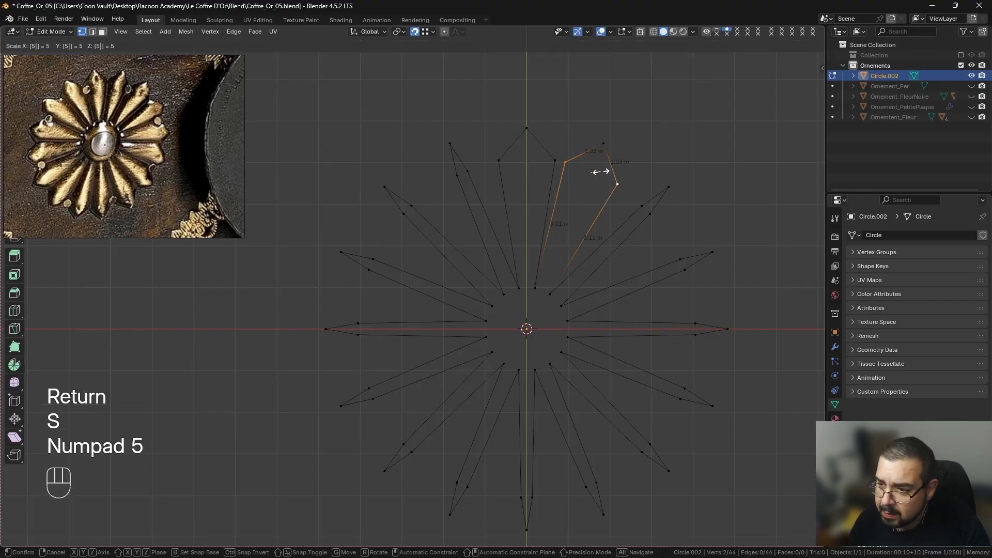
{"action": "key", "text": "Return"}
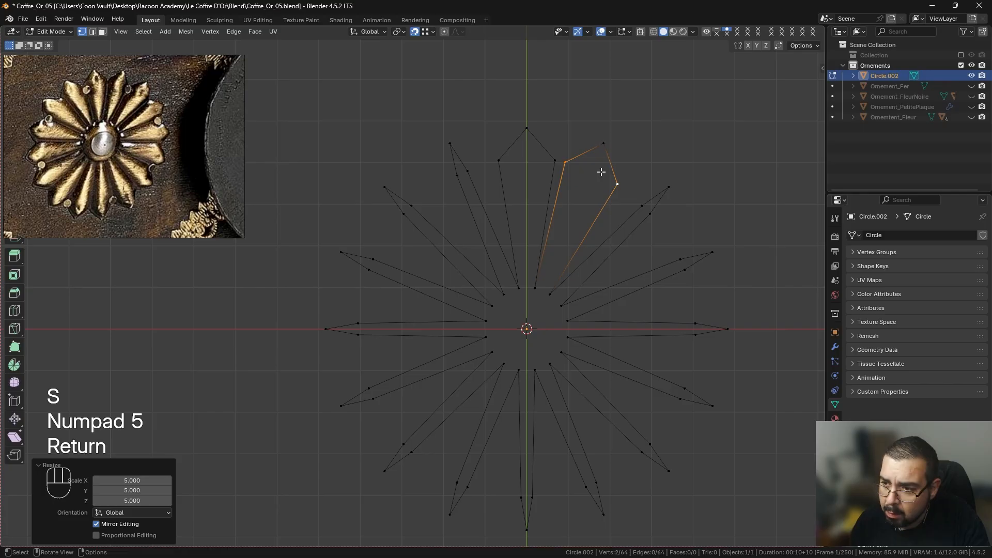
Widen the upper-right diagonal spike into a petal by scaling its two side vertices by 5.
{"action": "left_click", "coordinate": [642, 204]}
{"action": "left_click", "coordinate": [652, 212], "text": "shift"}
{"action": "key", "text": "s"}
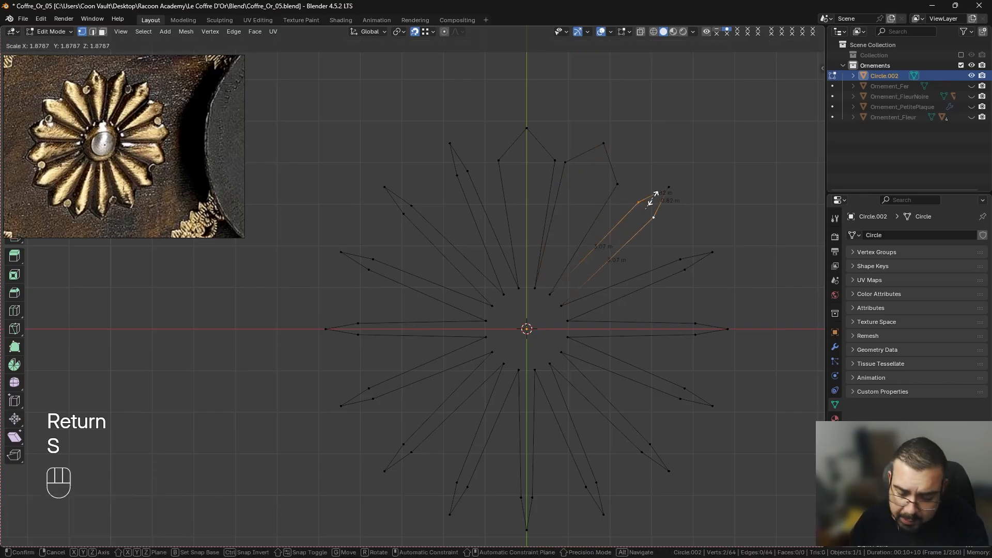
{"action": "key", "text": "KP_5"}
{"action": "key", "text": "Return"}
Scale both side vertices of the spike between the upper-right diagonal and the right horizontal one by 5.
{"action": "key", "text": "less"}
{"action": "left_click", "coordinate": [685, 269]}
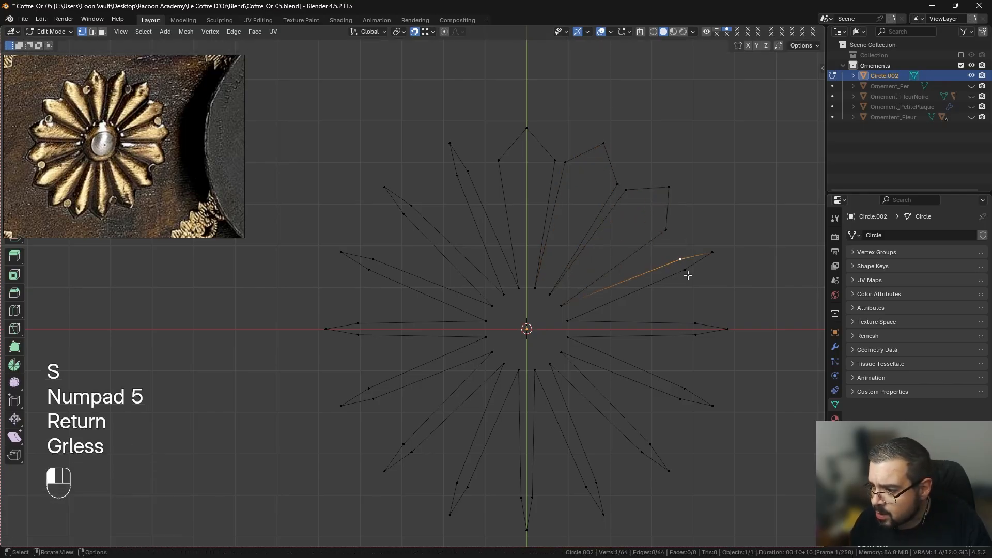
{"action": "key", "text": "s"}
{"action": "key", "text": "KP_5"}
{"action": "key", "text": "Return"}
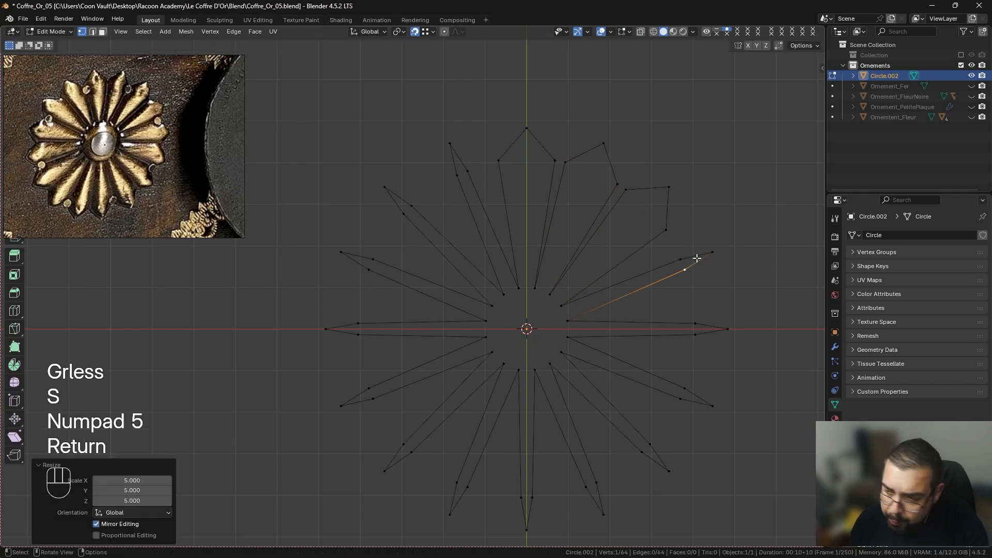
{"action": "key", "text": "ctrl+z"}
{"action": "left_click", "coordinate": [681, 259], "text": "shift"}
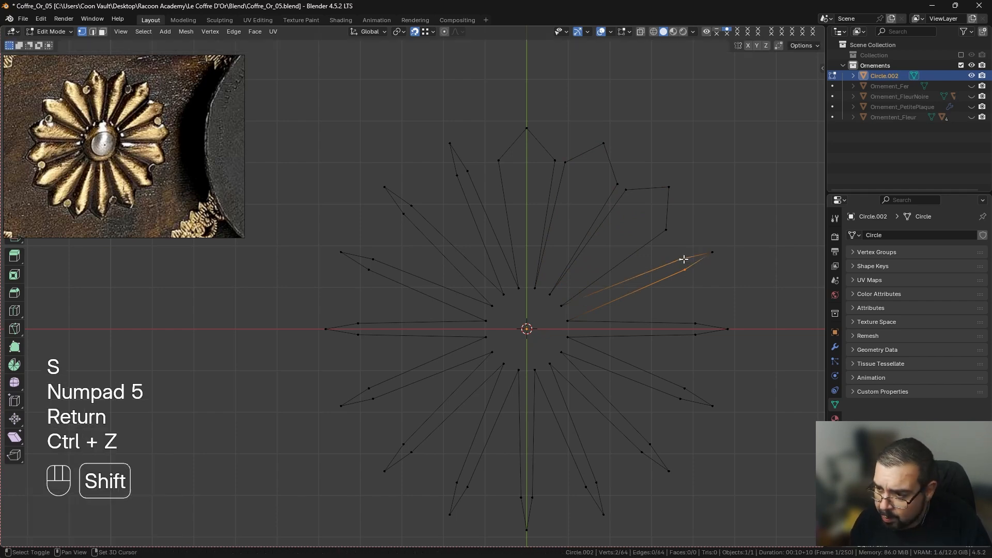
{"action": "key", "text": "s"}
{"action": "key", "text": "KP_5"}
{"action": "key", "text": "Delete"}
{"action": "key", "text": "Return"}
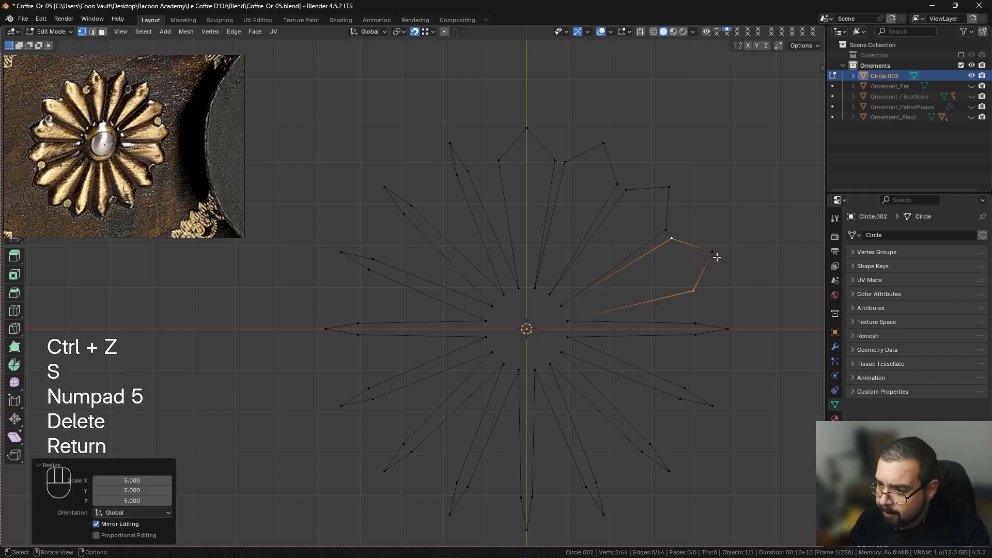
Widen the right horizontal spike on the X axis by scaling its two side vertices by 5.
{"action": "left_click", "coordinate": [698, 324]}
{"action": "left_click", "coordinate": [699, 335], "text": "shift"}
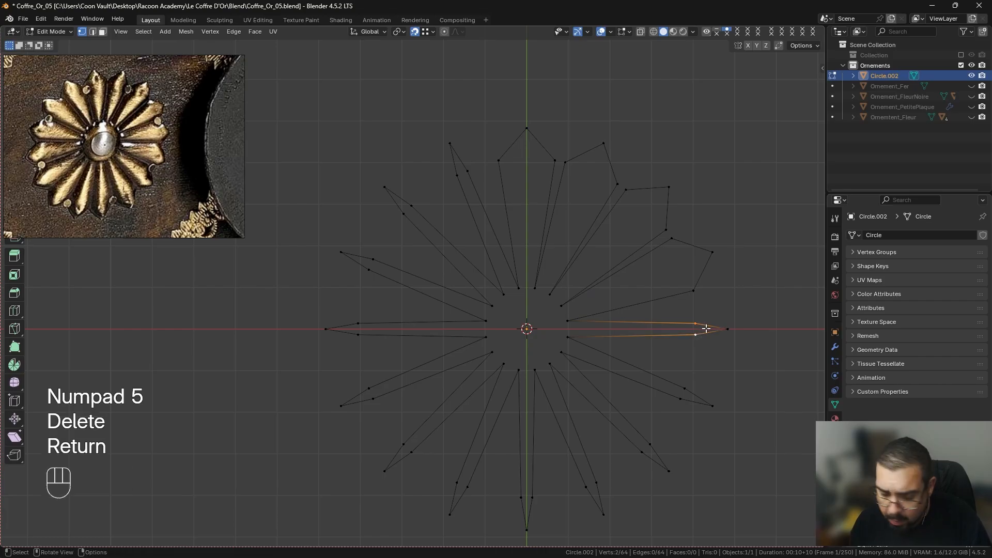
{"action": "key", "text": "s"}
{"action": "key", "text": "KP_5"}
{"action": "key", "text": "Return"}
Scale the two side vertices of the spike just below the right horizontal petal by 5.
{"action": "left_click", "coordinate": [683, 390]}
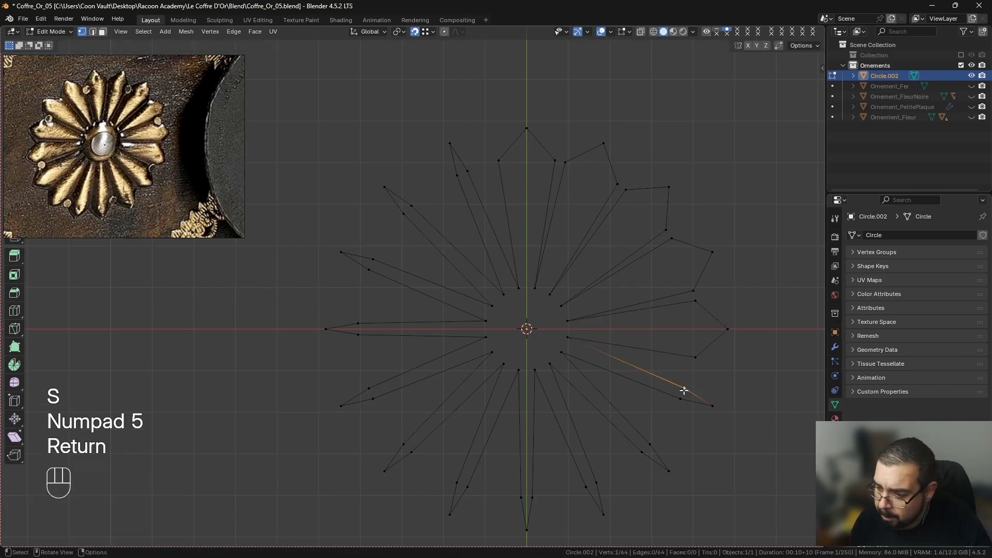
{"action": "left_click", "coordinate": [682, 399], "text": "shift"}
{"action": "key", "text": "s"}
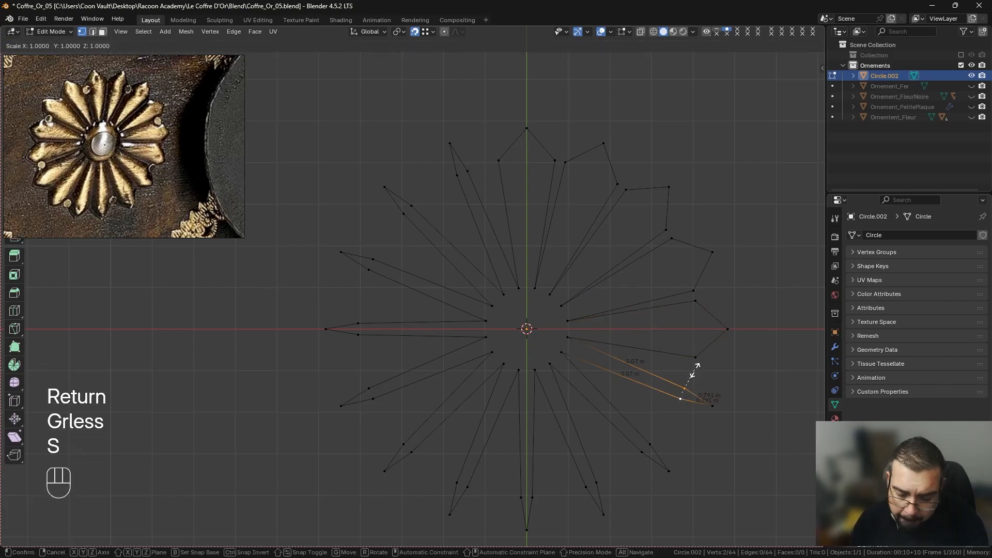
{"action": "key", "text": "KP_5"}
{"action": "key", "text": "Return"}
Widen the lower-right diagonal spike into a petal by scaling its two side vertices by 5.
{"action": "left_click", "coordinate": [650, 444]}
{"action": "left_click", "coordinate": [643, 451], "text": "shift"}
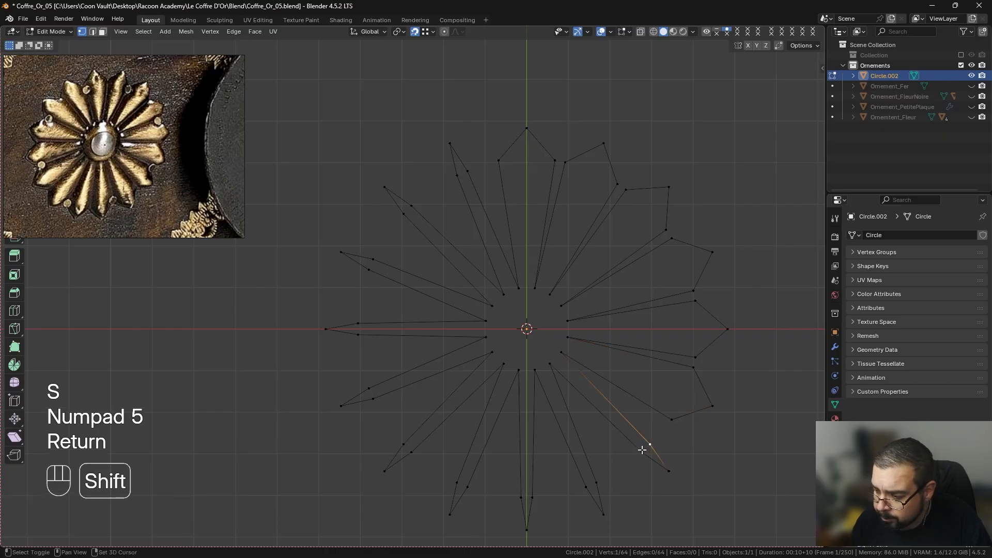
{"action": "middle_click_drag", "start_coordinate": [644, 450], "coordinate": [665, 345], "text": "shift"}
{"action": "key", "text": "s"}
{"action": "key", "text": "KP_5"}
{"action": "key", "text": "Return"}
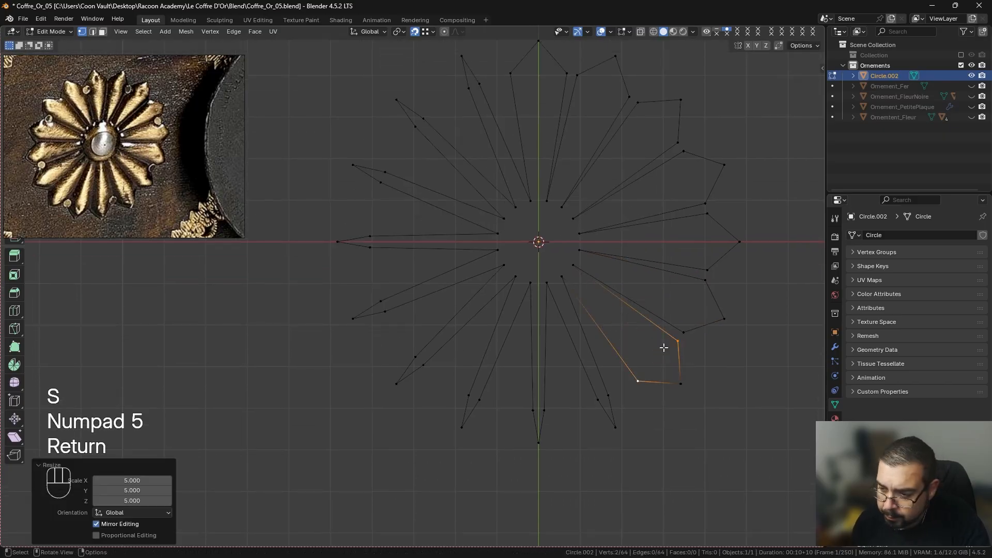
Scale the two side vertices of the spike between the lower-right diagonal petal and the bottom spike by 5.
{"action": "left_click", "coordinate": [613, 384]}
{"action": "left_click", "coordinate": [598, 401], "text": "shift"}
{"action": "key", "text": "s"}
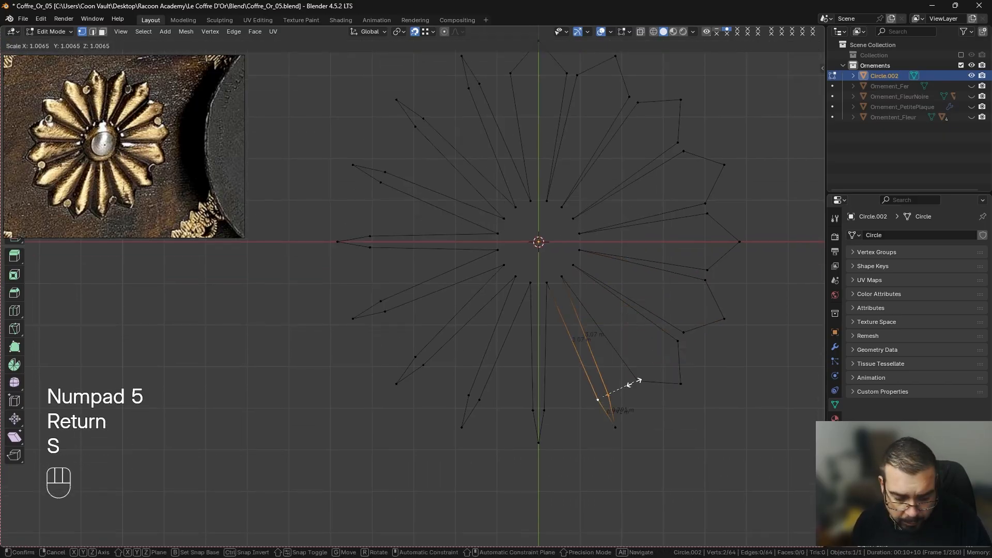
{"action": "key", "text": "KP_5"}
{"action": "key", "text": "Return"}
Select both side vertices of the bottom vertical spike and scale them by 5 to widen the petal.
{"action": "left_click", "coordinate": [545, 410]}
{"action": "key", "text": "less"}
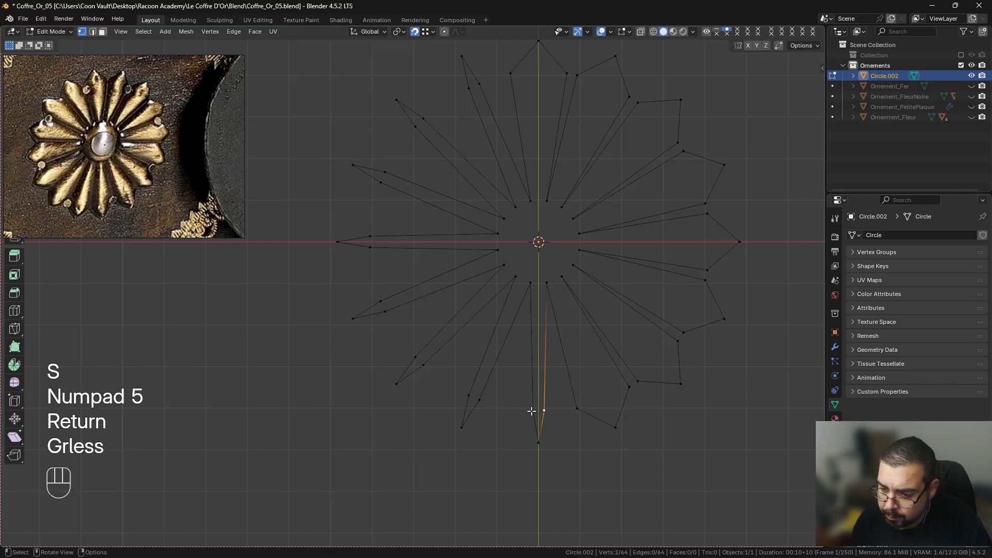
{"action": "left_click", "coordinate": [532, 410]}
{"action": "key", "text": "less"}
{"action": "key", "text": "d"}
{"action": "key", "text": "KP_5"}
{"action": "key", "text": "Return"}
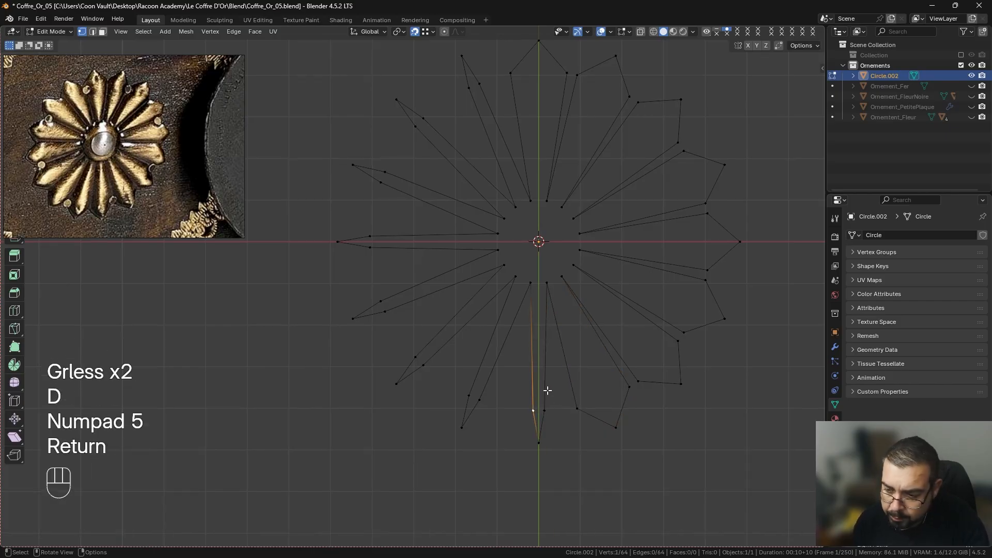
{"action": "left_click", "coordinate": [546, 409], "text": "shift"}
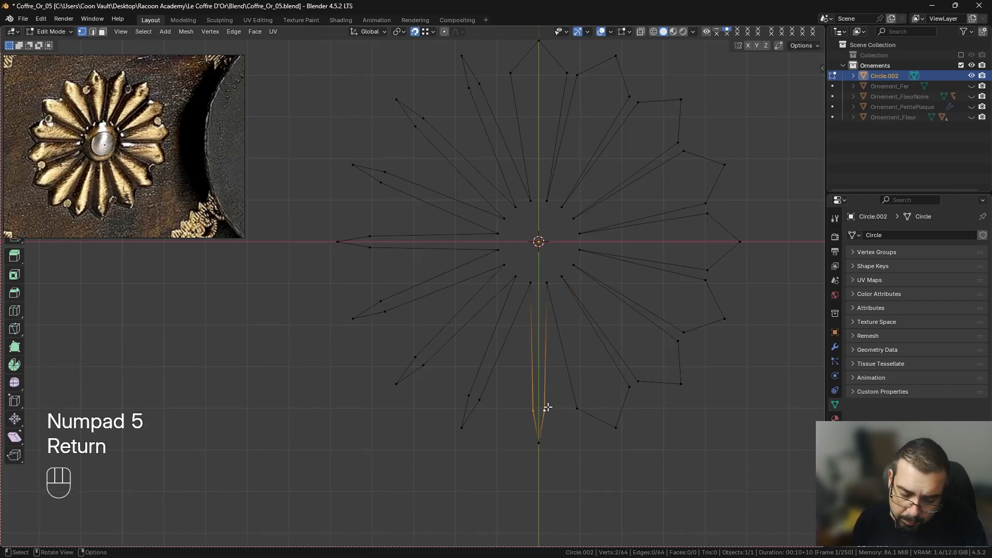
{"action": "key", "text": "s"}
{"action": "key", "text": "KP_5"}
{"action": "key", "text": "Return"}
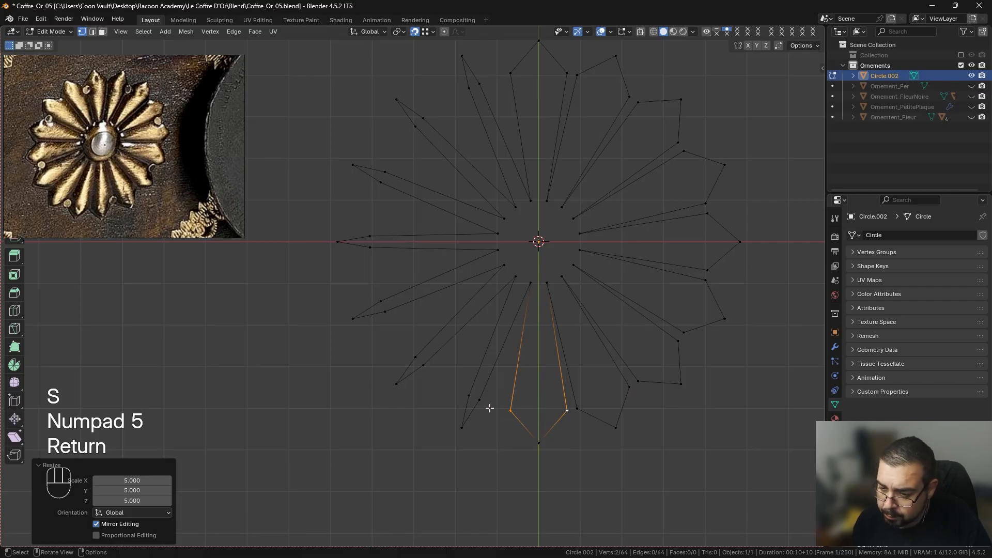
Scale the two side vertices of the first spike clockwise from the bottom petal by 5.
{"action": "left_click", "coordinate": [480, 400]}
{"action": "left_click", "coordinate": [469, 395], "text": "shift"}
{"action": "key", "text": "s"}
{"action": "key", "text": "KP_5"}
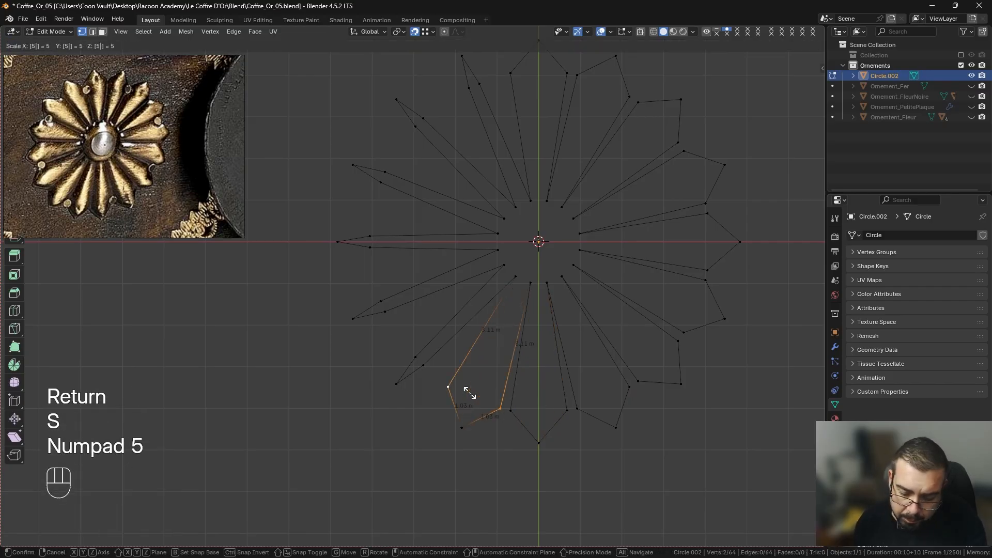
{"action": "key", "text": "Return"}
Widen the lower-left diagonal spike into a petal by scaling its two side vertices by 5.
{"action": "left_click", "coordinate": [420, 365]}
{"action": "left_click", "coordinate": [415, 354], "text": "shift"}
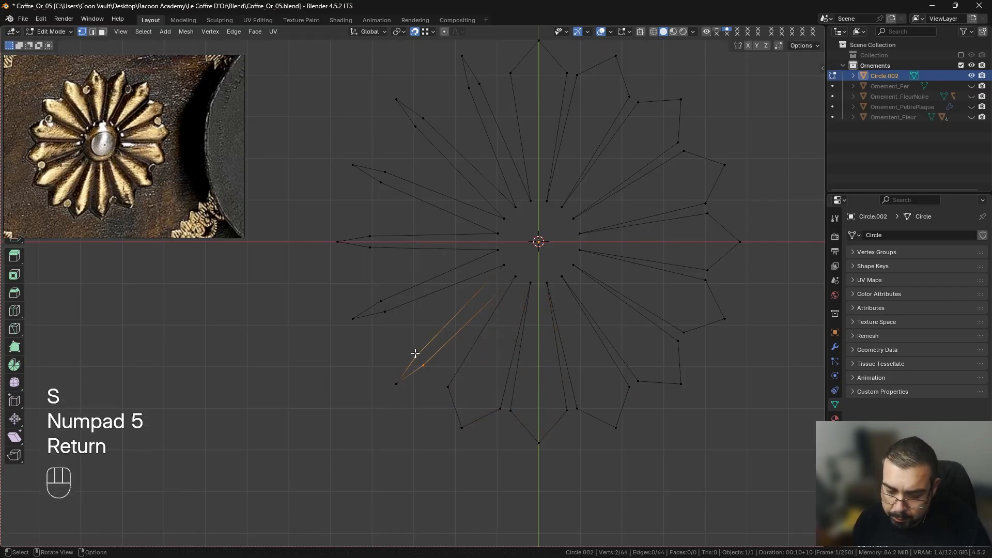
{"action": "key", "text": "s"}
{"action": "key", "text": "KP_5"}
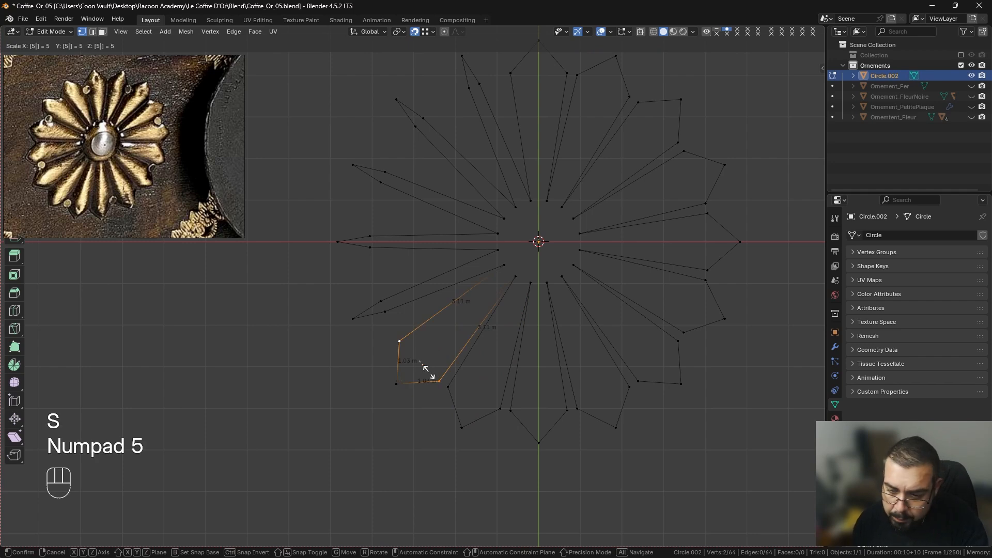
{"action": "key", "text": "Return"}
Scale the two side vertices of the spike just below the left horizontal one by 5.
{"action": "left_click", "coordinate": [385, 312]}
{"action": "left_click", "coordinate": [381, 301], "text": "shift"}
{"action": "key", "text": "s"}
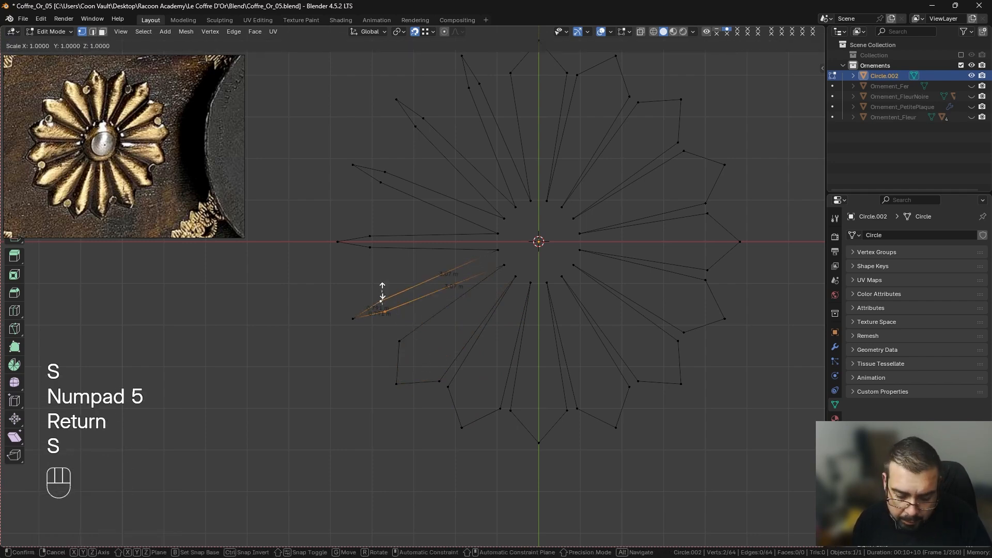
{"action": "key", "text": "KP_5"}
{"action": "key", "text": "Return"}
Widen the left horizontal spike on the X axis by scaling its two side vertices by 5.
{"action": "left_click", "coordinate": [370, 247]}
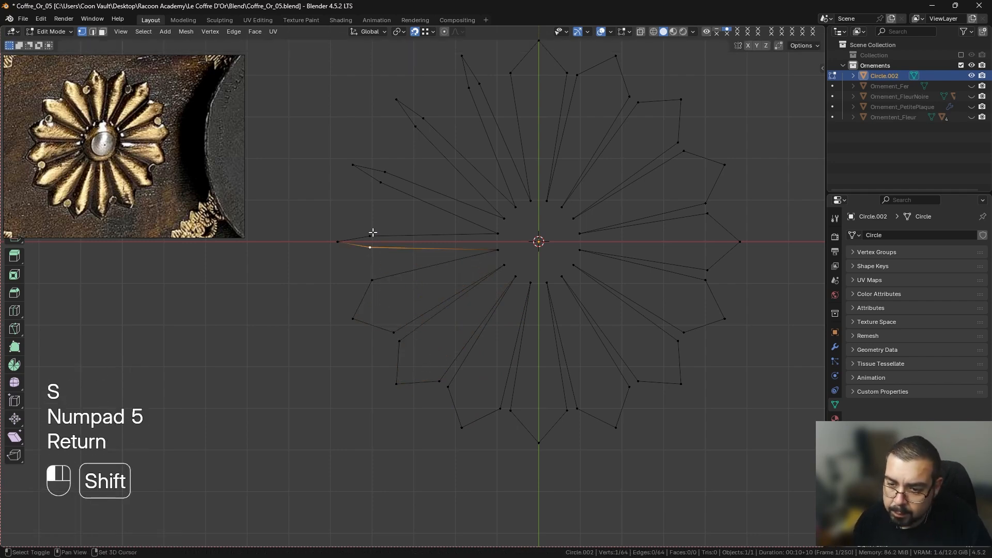
{"action": "left_click", "coordinate": [373, 233], "text": "shift"}
{"action": "key", "text": "s"}
{"action": "key", "text": "KP_5"}
{"action": "key", "text": "Return"}
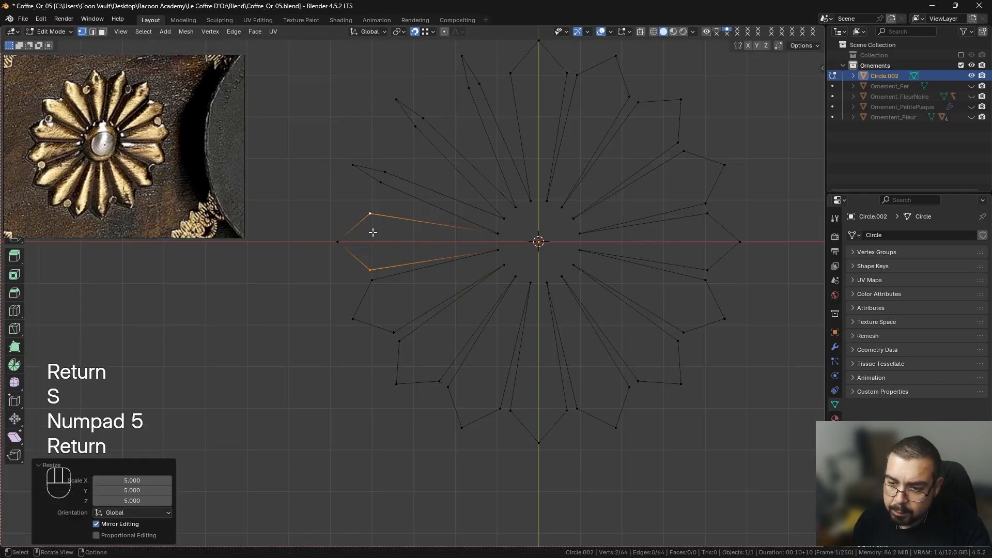
Scale the two side vertices of the spike just above the left horizontal petal by 5.
{"action": "left_click", "coordinate": [380, 182]}
{"action": "left_click", "coordinate": [385, 172], "text": "shift"}
{"action": "key", "text": "s"}
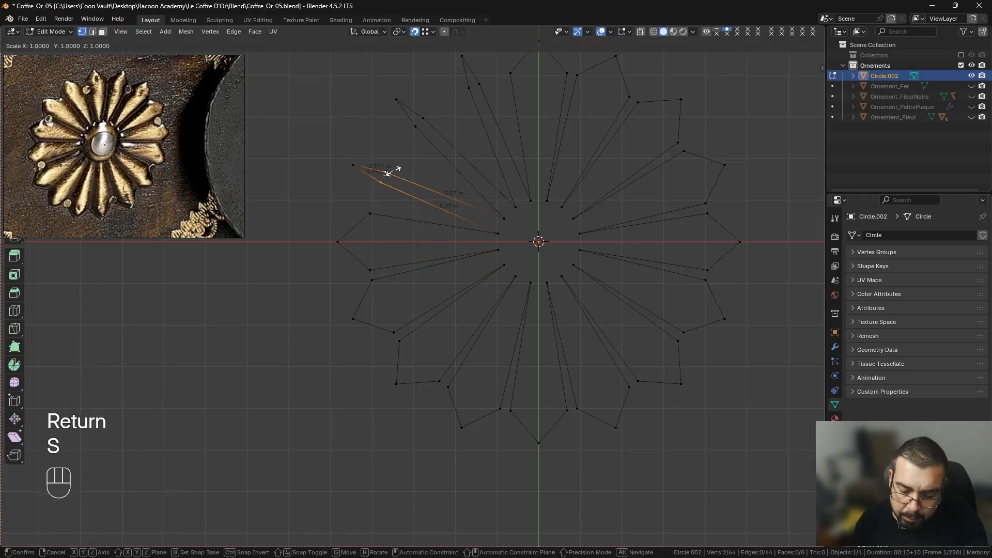
{"action": "key", "text": "KP_5"}
{"action": "key", "text": "Return"}
Widen the upper-left diagonal spike into a petal by scaling its two side vertices by 5.
{"action": "left_click", "coordinate": [415, 127]}
{"action": "left_click", "coordinate": [427, 119], "text": "shift"}
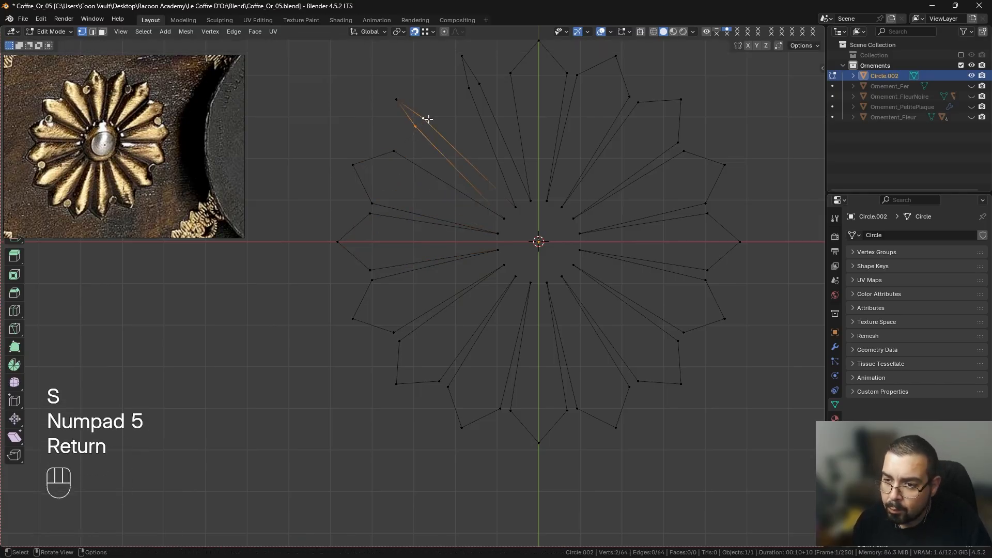
{"action": "key", "text": "s"}
{"action": "key", "text": "KP_5"}
{"action": "key", "text": "Return"}
Scale the two side vertices of the last narrow spike, just left of the top petal, by 5.
{"action": "left_click", "coordinate": [468, 89]}
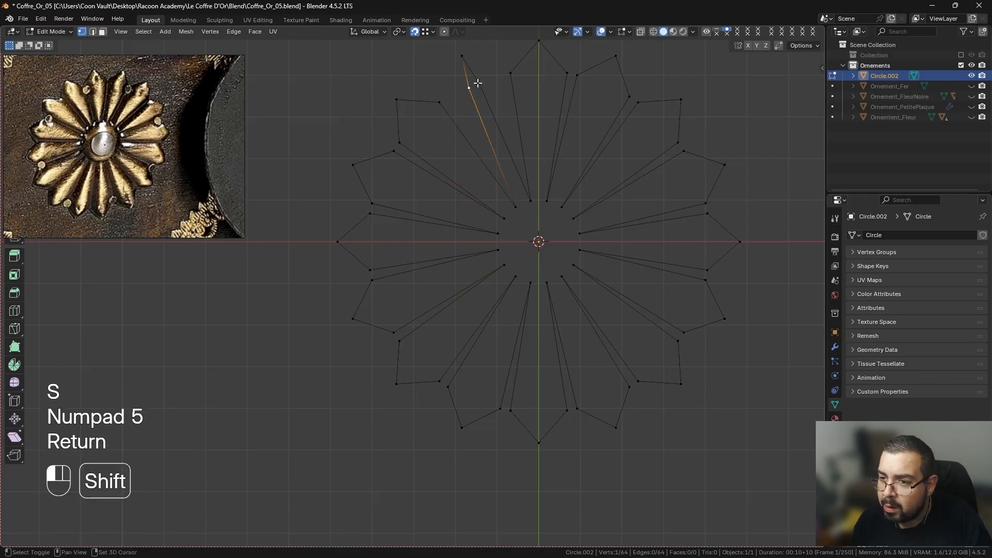
{"action": "left_click", "coordinate": [478, 83], "text": "shift"}
{"action": "key", "text": "s"}
{"action": "key", "text": "KP_5"}
{"action": "key", "text": "Return"}
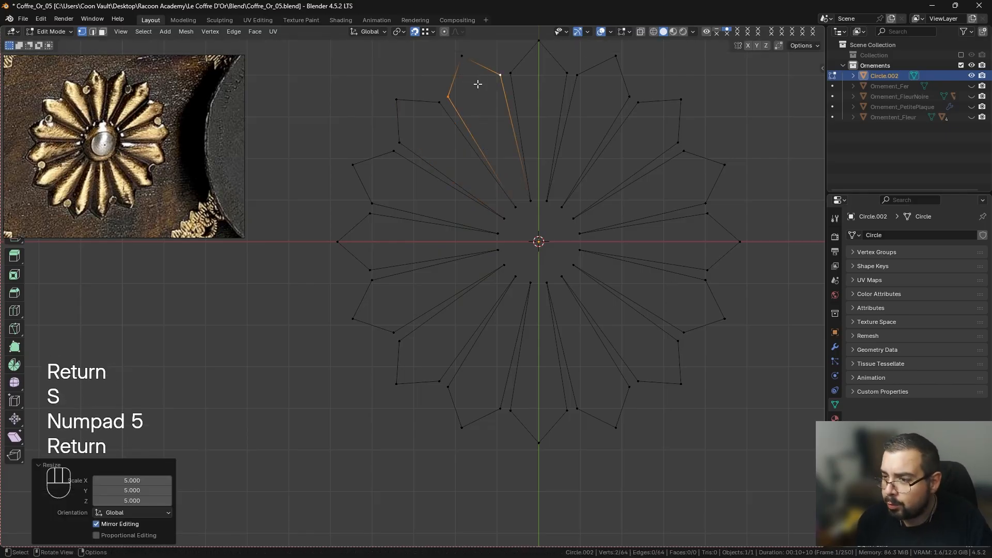
Join the inner vertices with base edges on the upper-left diagonal petal, the petal beside it and the top petal.
{"action": "middle_click_drag", "start_coordinate": [523, 108], "coordinate": [456, 157], "text": "shift"}
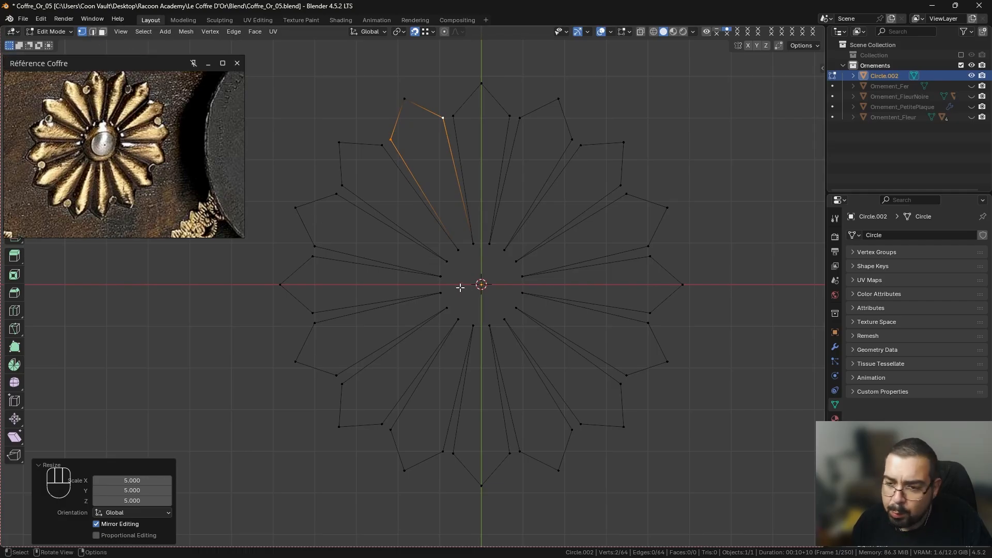
{"action": "left_click", "coordinate": [447, 261]}
{"action": "left_click", "coordinate": [458, 251], "text": "shift"}
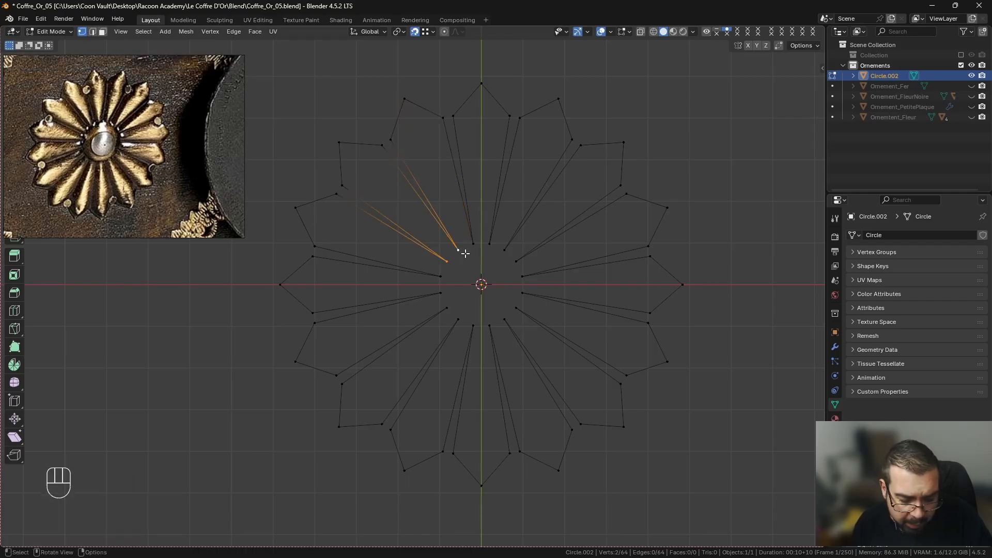
{"action": "key", "text": "f"}
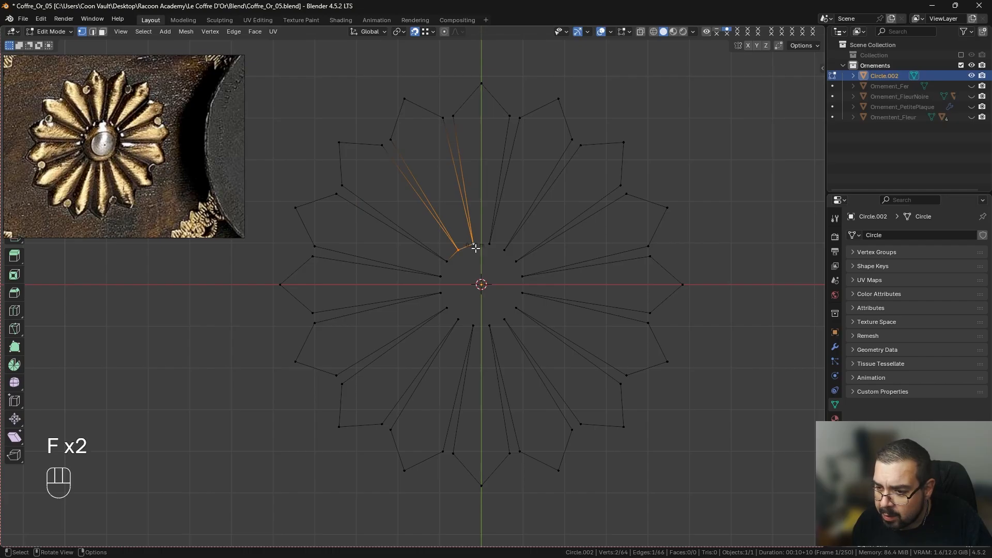
{"action": "left_click", "coordinate": [489, 247], "text": "shift"}
{"action": "key", "text": "f"}
Continue the inner ring clockwise with base edges on the four petals from just right of the top one to the right horizontal petal.
{"action": "left_click", "coordinate": [492, 252]}
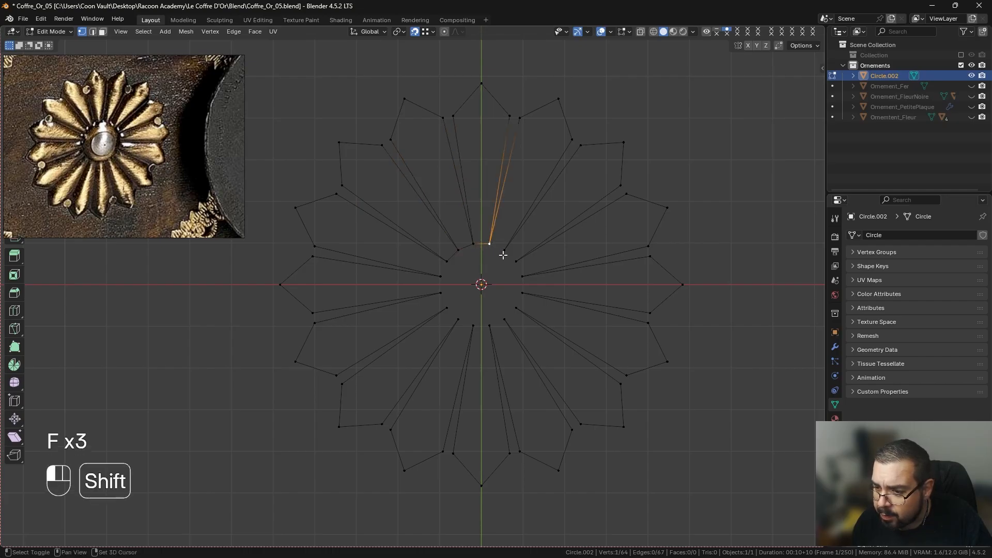
{"action": "left_click", "coordinate": [503, 255], "text": "shift"}
{"action": "key", "text": "f"}
{"action": "left_click", "coordinate": [504, 255]}
{"action": "left_click", "coordinate": [509, 262], "text": "shift"}
{"action": "key", "text": "f"}
{"action": "left_click", "coordinate": [511, 266]}
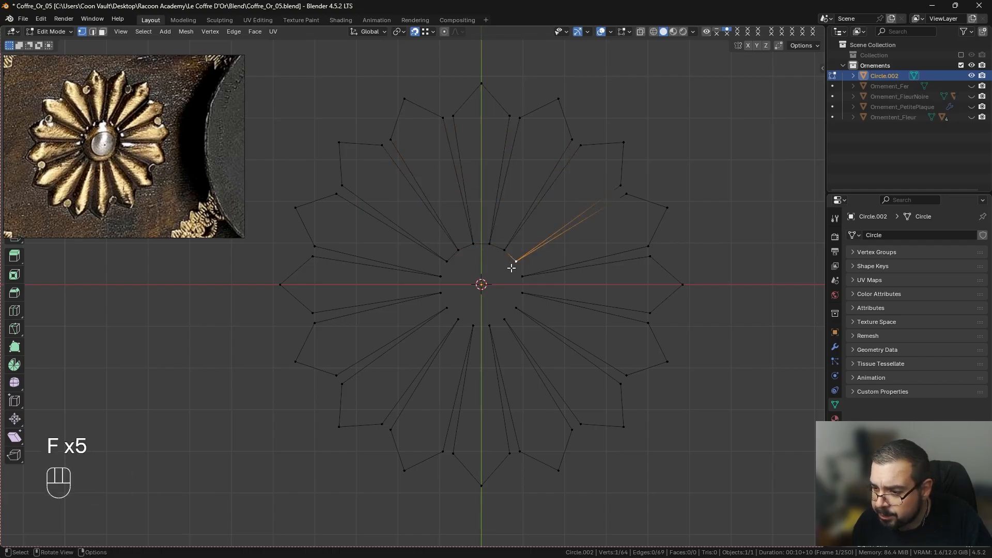
{"action": "left_click", "coordinate": [513, 274], "text": "shift"}
{"action": "key", "text": "f"}
{"action": "left_click", "coordinate": [514, 280]}
{"action": "left_click", "coordinate": [515, 293], "text": "shift"}
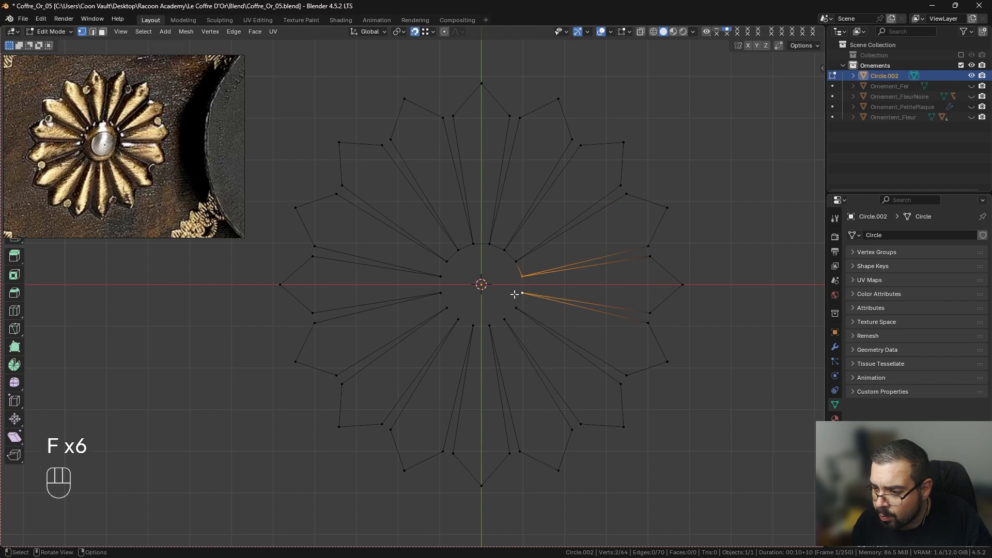
{"action": "key", "text": "f"}
Extend the inner ring with base edges on the three lower-right petals and the bottom petal.
{"action": "left_click", "coordinate": [510, 305], "text": "shift"}
{"action": "left_click", "coordinate": [504, 319]}
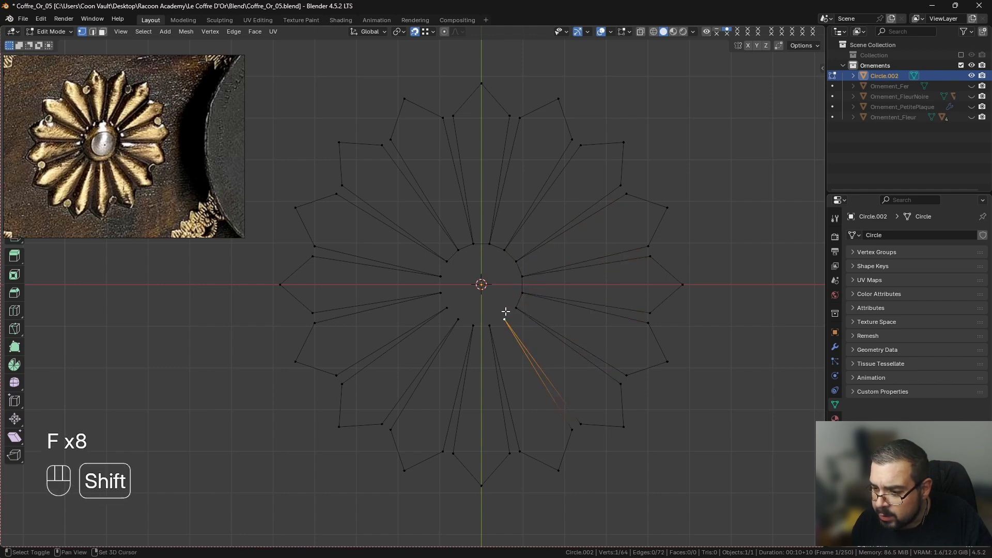
{"action": "left_click", "coordinate": [514, 307], "text": "shift"}
{"action": "left_click", "coordinate": [499, 316]}
{"action": "left_click", "coordinate": [491, 319], "text": "shift"}
{"action": "key", "text": "f"}
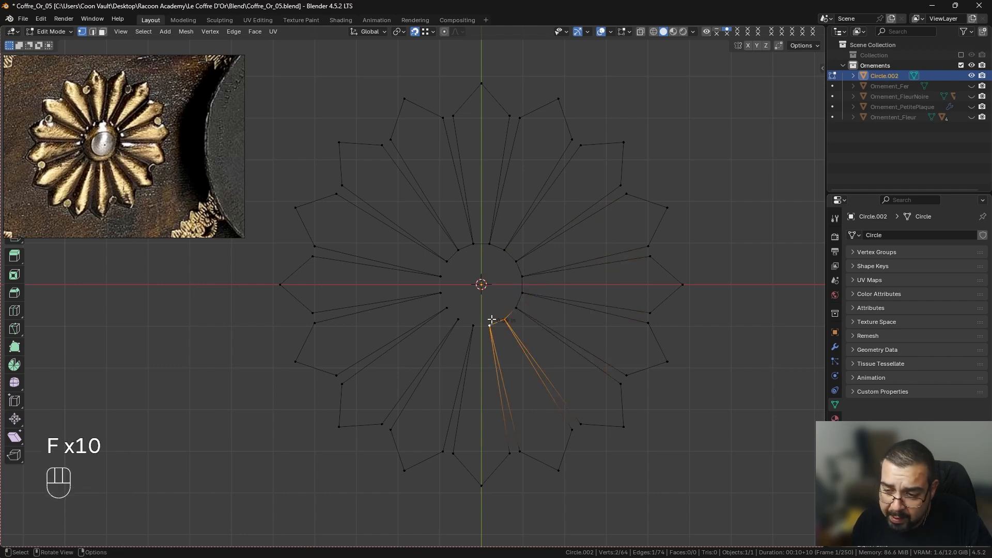
{"action": "left_click", "coordinate": [490, 321]}
{"action": "left_click", "coordinate": [486, 320], "text": "shift"}
{"action": "left_click", "coordinate": [484, 320]}
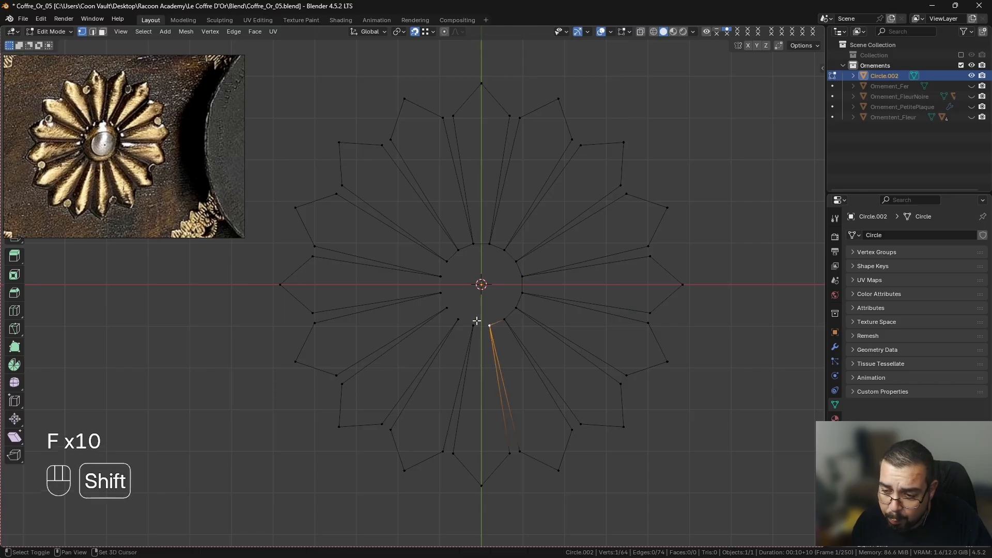
{"action": "left_click", "coordinate": [471, 321], "text": "shift"}
{"action": "key", "text": "f"}
Add base edges between the inner vertices of the three petals between the bottom and left horizontal petals.
{"action": "left_click", "coordinate": [466, 318]}
{"action": "left_click", "coordinate": [460, 318], "text": "shift"}
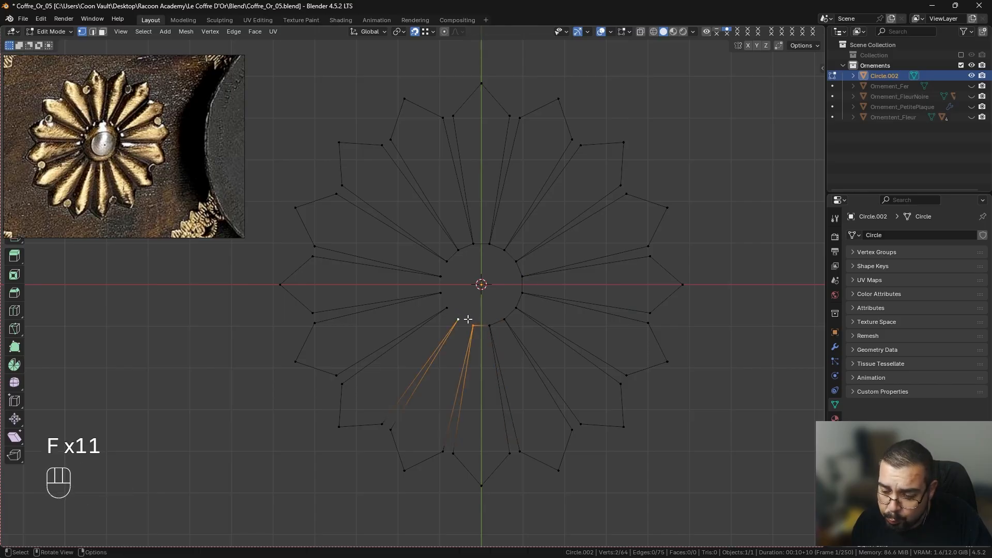
{"action": "key", "text": "f"}
{"action": "left_click", "coordinate": [451, 307]}
{"action": "left_click", "coordinate": [459, 313], "text": "shift"}
{"action": "key", "text": "f"}
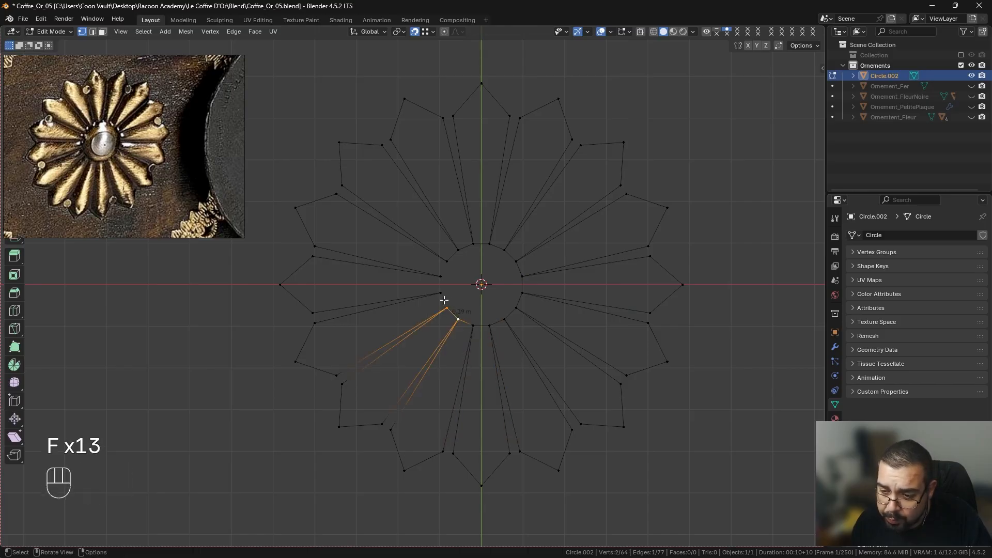
{"action": "left_click", "coordinate": [444, 299]}
{"action": "left_click", "coordinate": [447, 301], "text": "shift"}
{"action": "key", "text": "f"}
Close the inner ring with base edges on the left horizontal petal and the one above it, and switch to edge selection.
{"action": "left_click", "coordinate": [443, 294]}
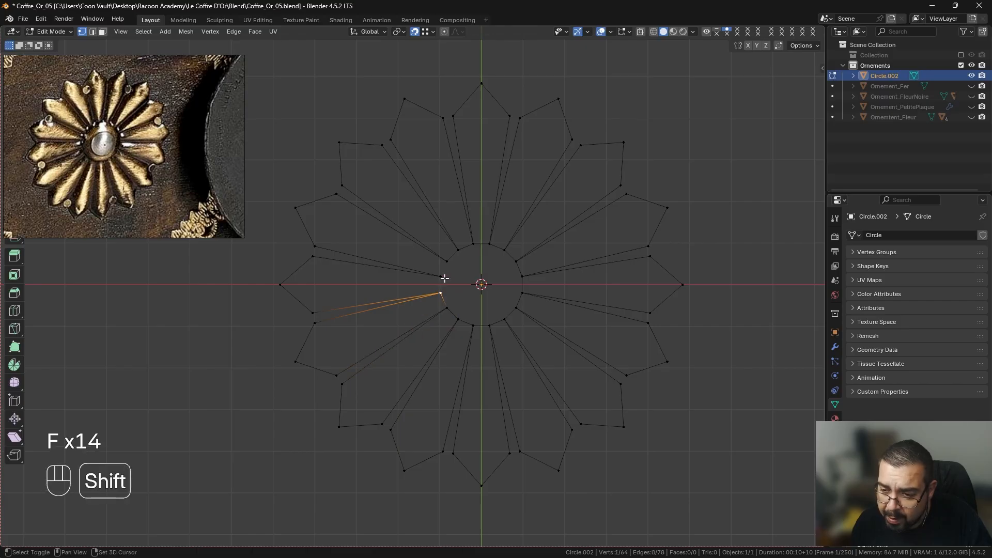
{"action": "left_click", "coordinate": [443, 279], "text": "shift"}
{"action": "key", "text": "f"}
{"action": "left_click", "coordinate": [444, 279]}
{"action": "left_click", "coordinate": [447, 262], "text": "shift"}
{"action": "key", "text": "f"}
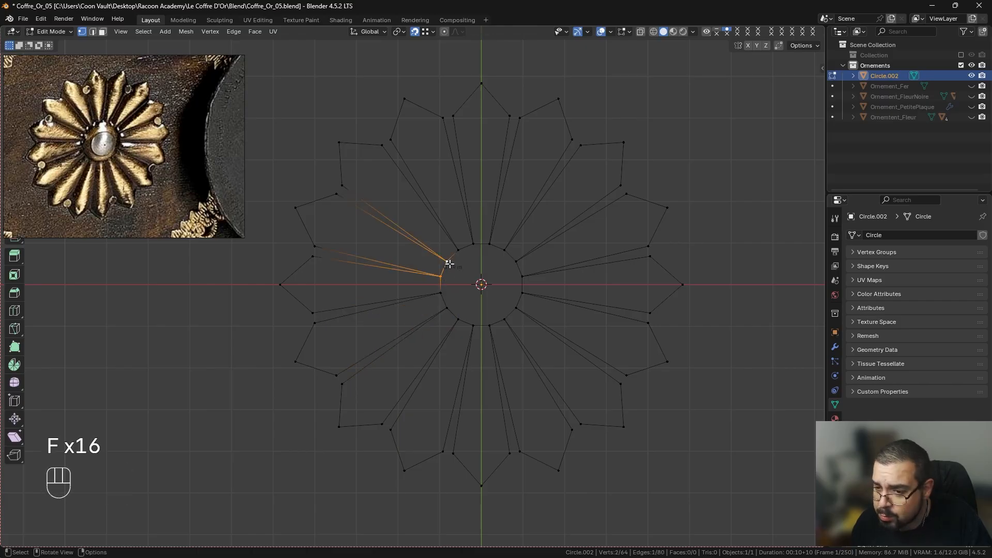
{"action": "key", "text": "a"}
{"action": "key", "text": "a"}
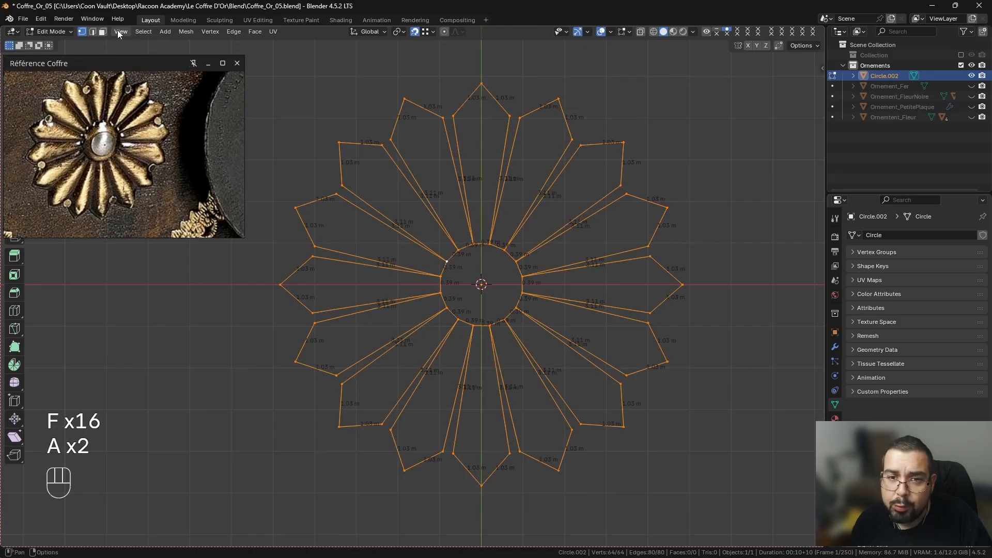
{"action": "left_click", "coordinate": [94, 33]}
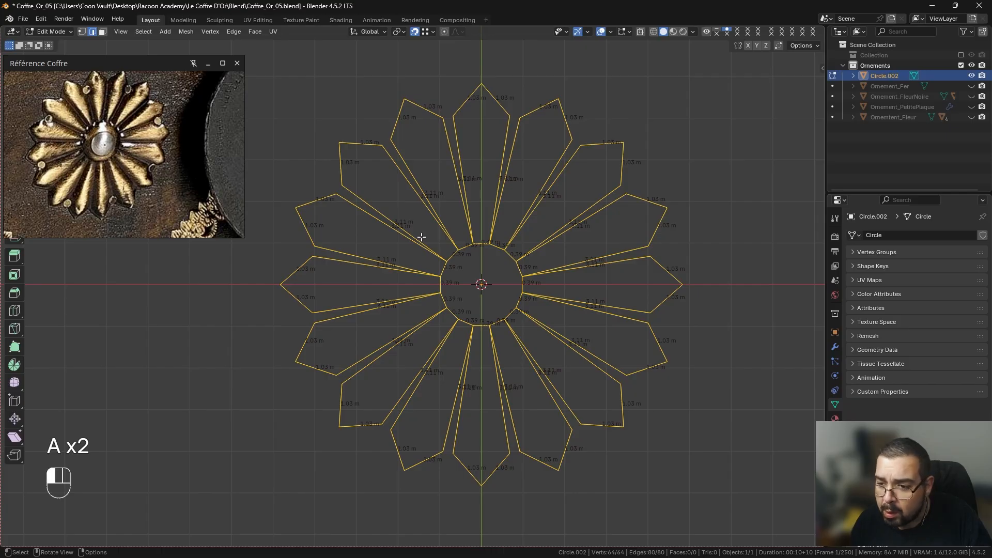
Try to fill the upper-left diagonal petal with a single face from its five outline edges.
{"action": "left_click", "coordinate": [422, 237]}
{"action": "left_click", "coordinate": [421, 237], "text": "alt+shift"}
{"action": "left_click", "coordinate": [448, 252]}
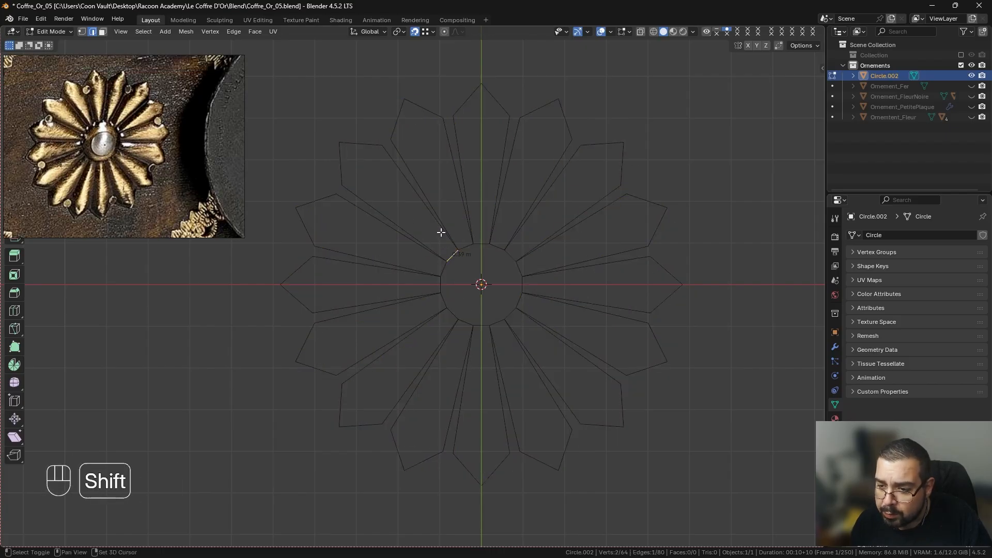
{"action": "left_click", "coordinate": [440, 231], "text": "shift"}
{"action": "left_click", "coordinate": [375, 179], "text": "shift"}
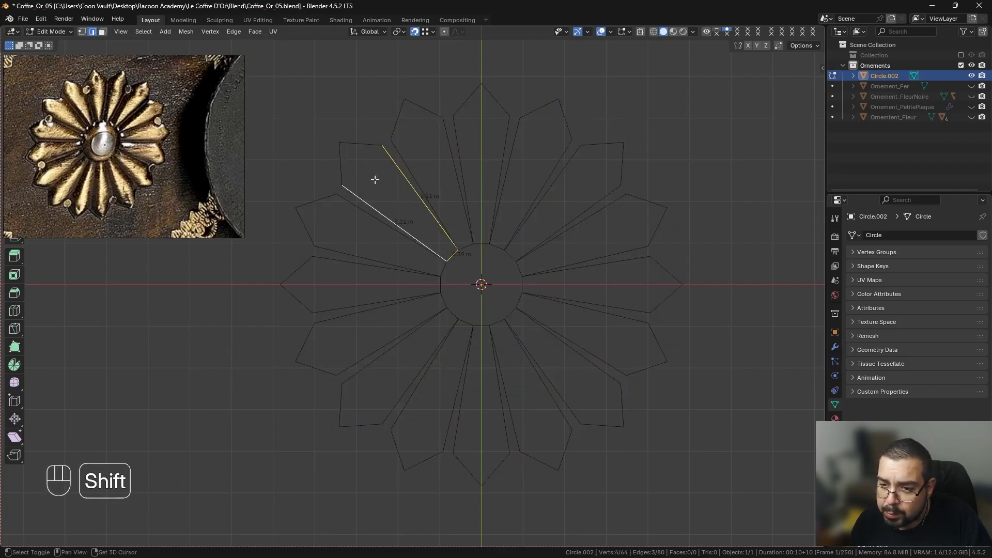
{"action": "left_click", "coordinate": [360, 150], "text": "shift"}
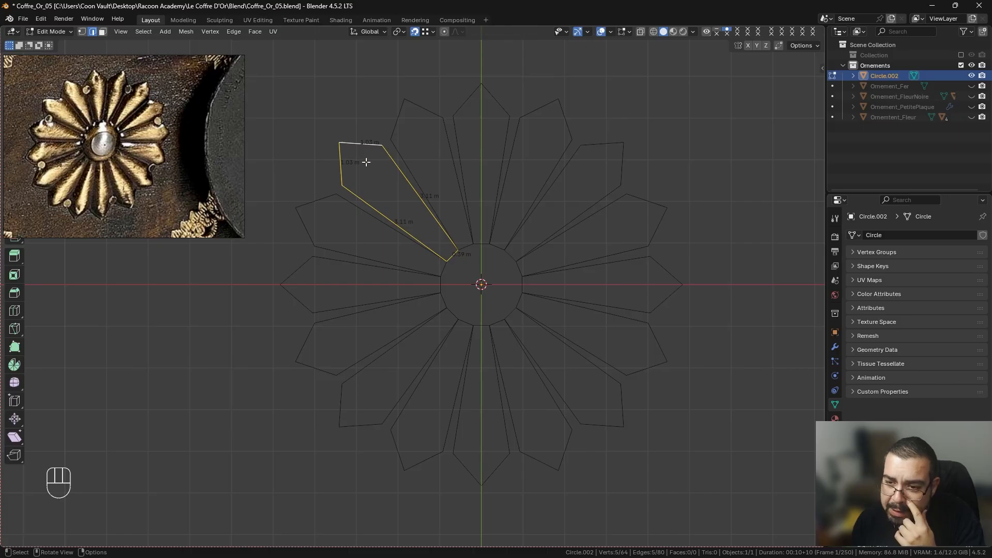
{"action": "key", "text": "f"}
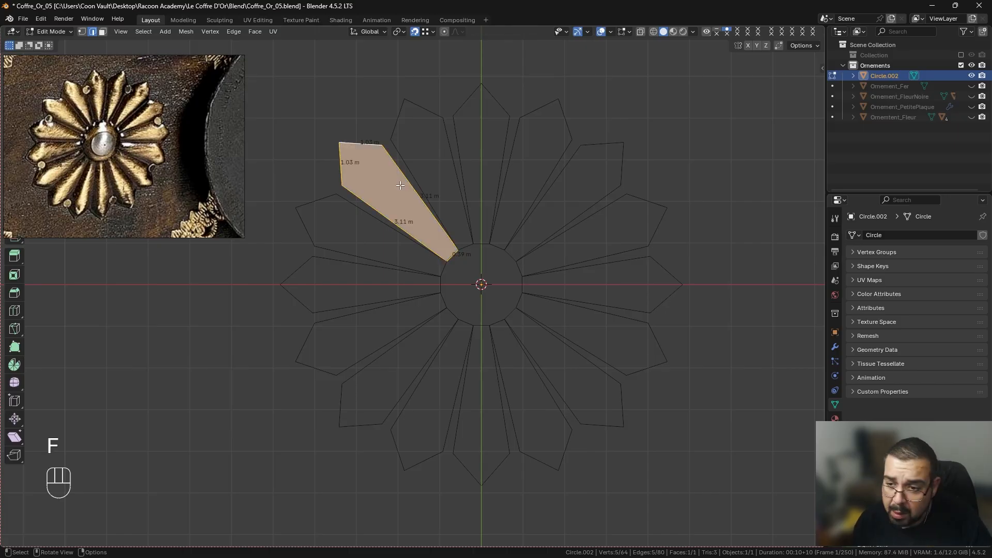
{"action": "key", "text": "ctrl+z"}
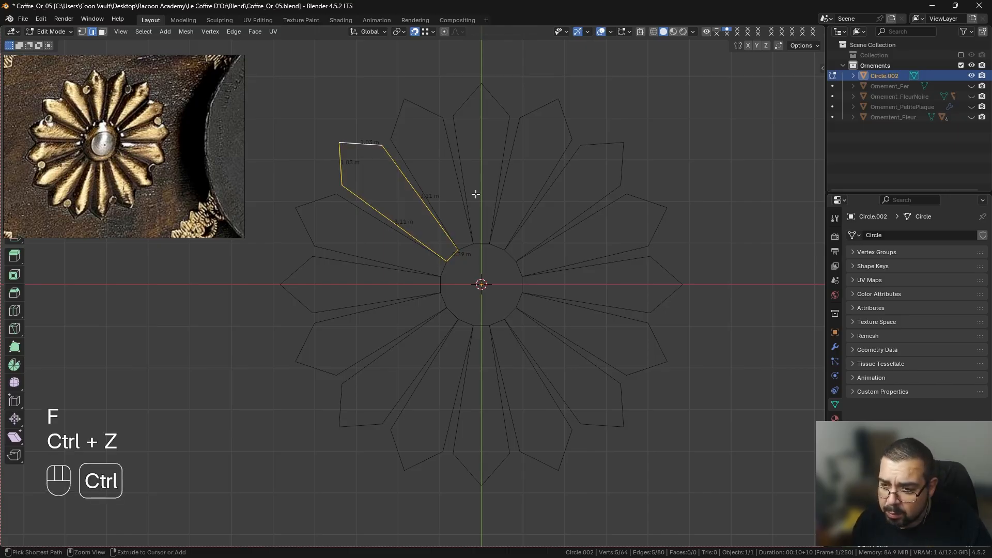
Fill the upper-left diagonal petal with a four-sided body face and a triangular tip, starting from its base and side edges.
{"action": "left_click", "coordinate": [451, 254]}
{"action": "key", "text": "f"}
{"action": "key", "text": "ctrl+z"}
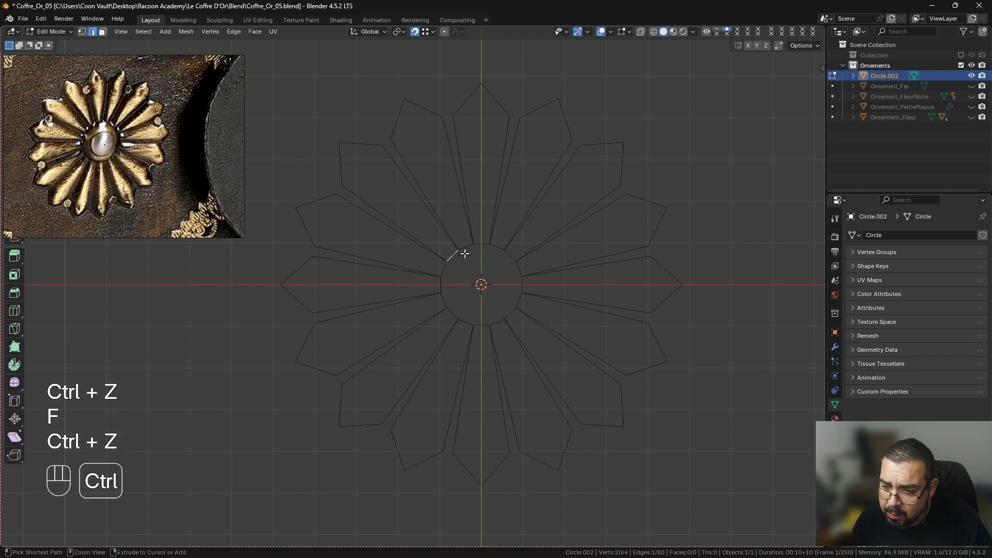
{"action": "left_click", "coordinate": [439, 230], "text": "shift"}
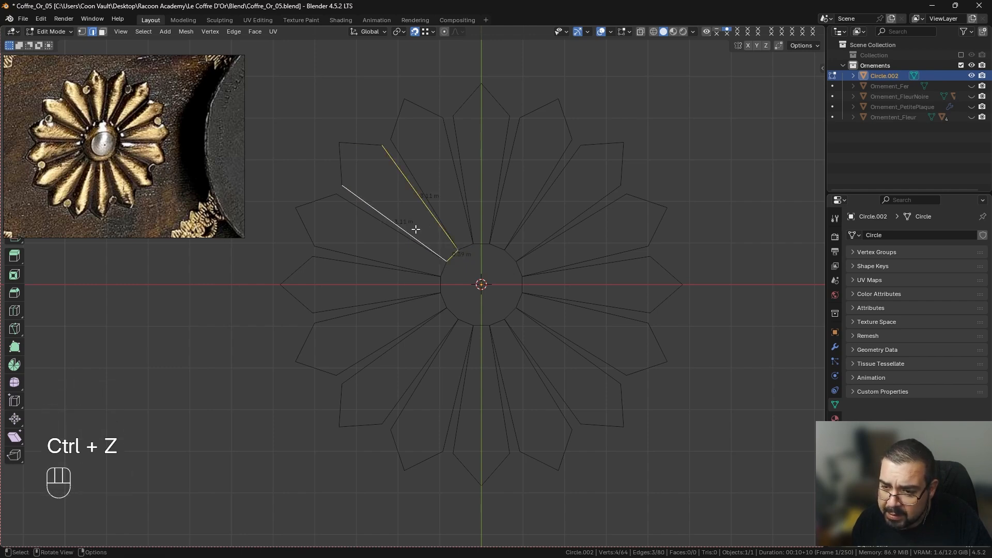
{"action": "key", "text": "f"}
{"action": "key", "text": "f"}
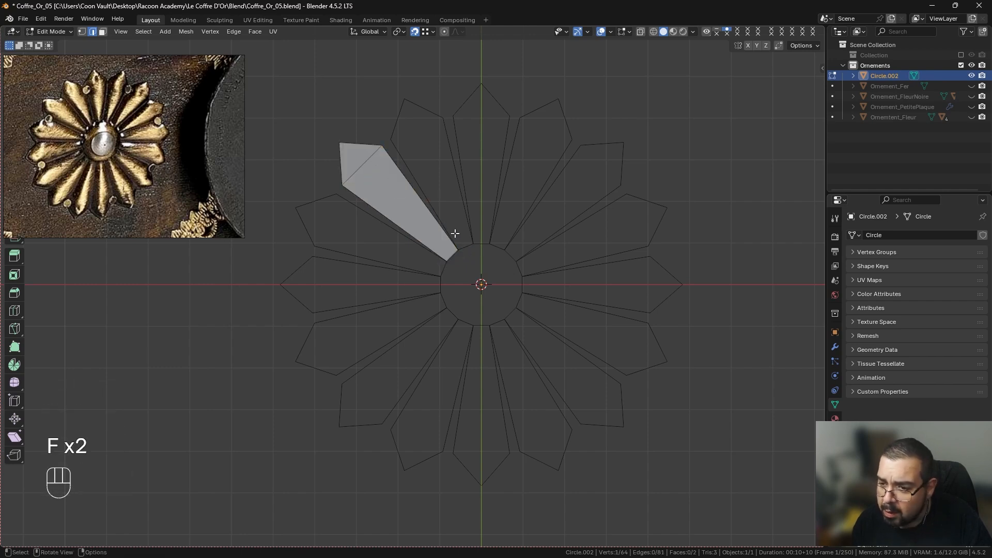
Fill the petal just left of the top one with a four-sided body face and a triangular tip face.
{"action": "left_click", "coordinate": [433, 207], "text": "shift"}
{"action": "left_click", "coordinate": [450, 190], "text": "shift"}
{"action": "key", "text": "f"}
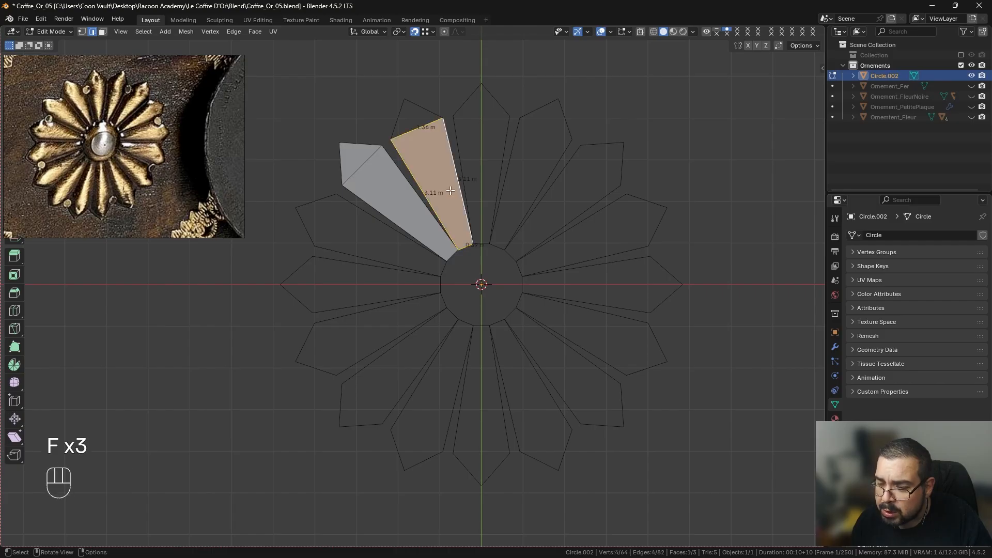
{"action": "key", "text": "f"}
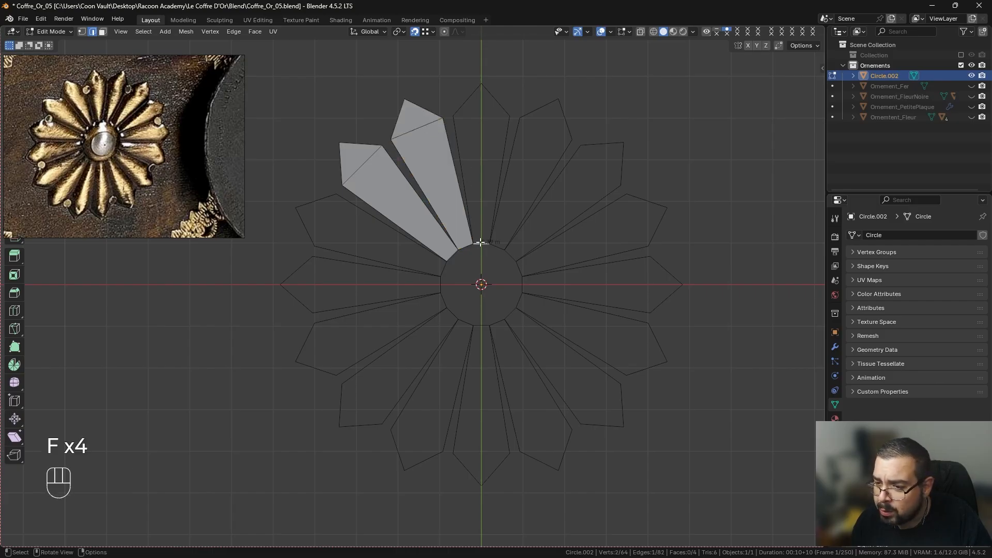
Fill the top petal with a four-sided body face and a triangular tip face.
{"action": "key", "text": "f"}
{"action": "key", "text": "ctrl+z"}
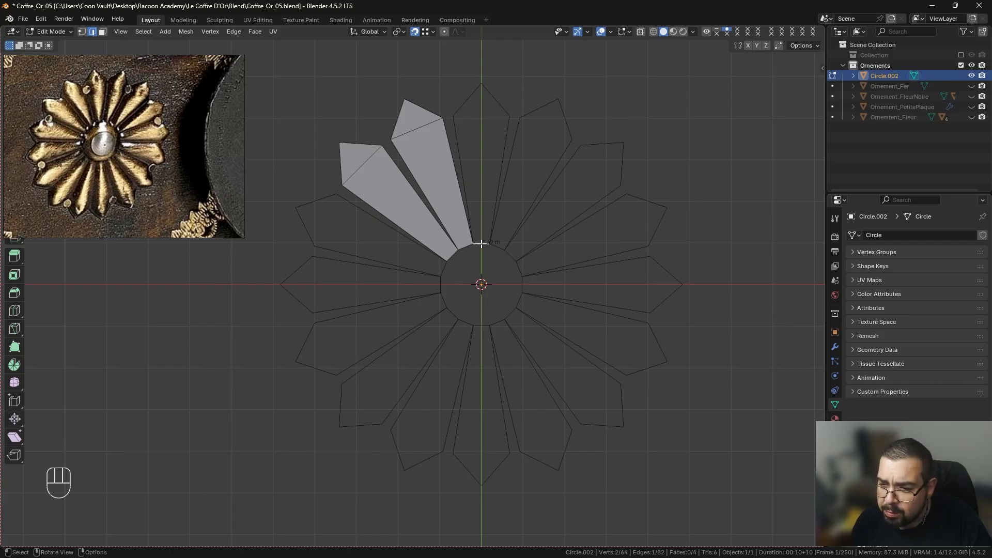
{"action": "left_click", "coordinate": [477, 197], "text": "shift"}
{"action": "key", "text": "f"}
{"action": "key", "text": "f"}
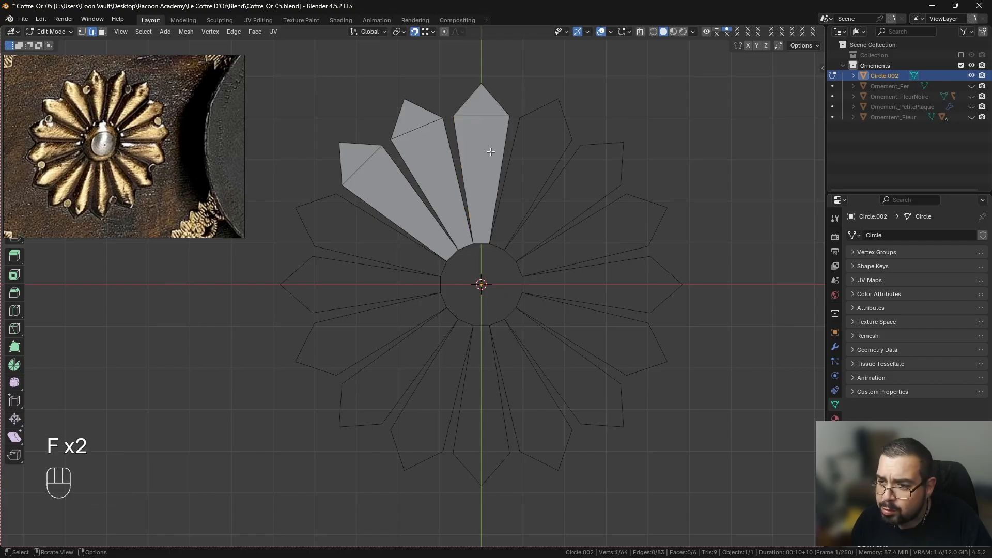
Fill the body of the petal just right of the top one with a four-sided face.
{"action": "left_click", "coordinate": [507, 203], "text": "shift"}
{"action": "left_click", "coordinate": [516, 206], "text": "shift"}
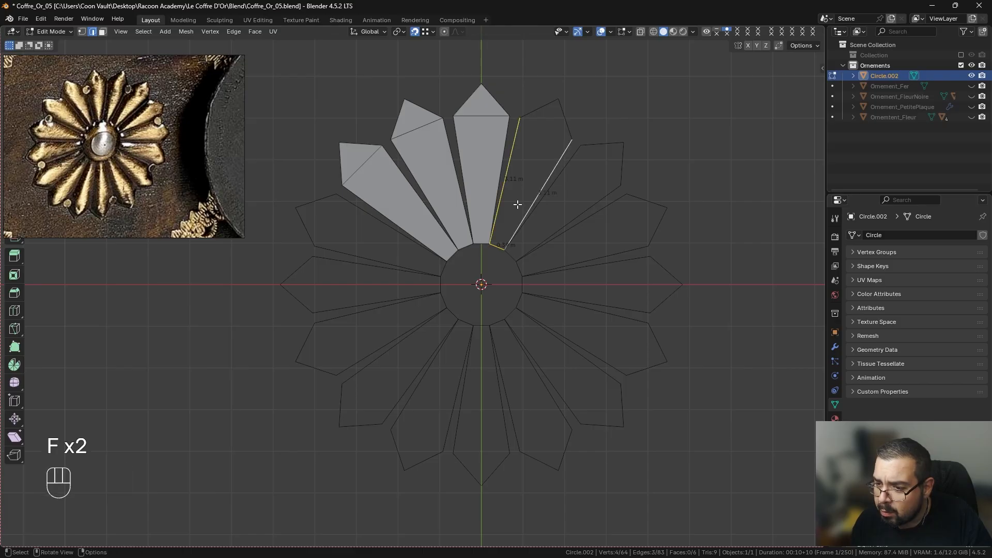
{"action": "key", "text": "f"}
Fill the body of the upper-right diagonal petal with a four-sided face from its base and both side edges.
{"action": "left_click", "coordinate": [518, 252]}
{"action": "left_click", "coordinate": [536, 212], "text": "shift"}
{"action": "key", "text": "f"}
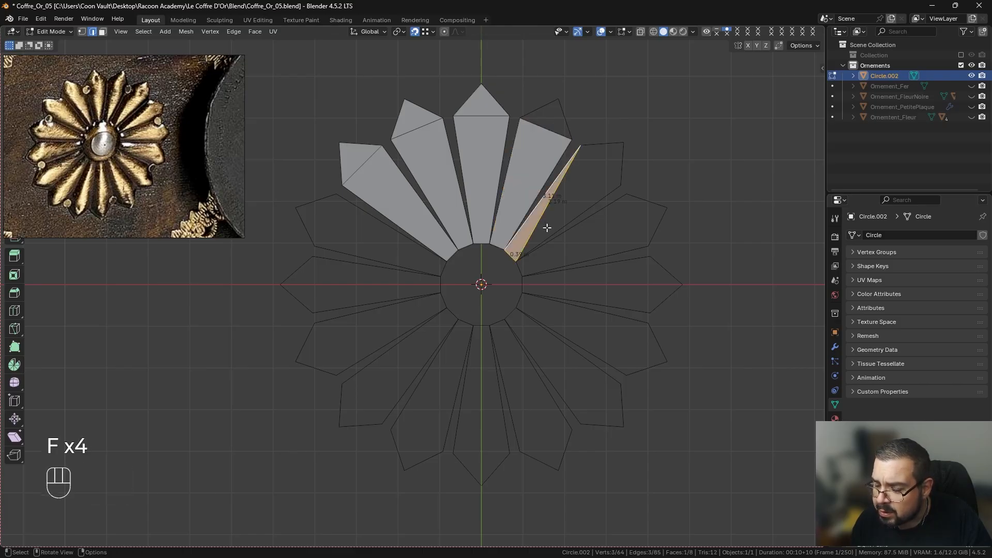
{"action": "key", "text": "ctrl+z"}
{"action": "left_click", "coordinate": [547, 228], "text": "shift"}
{"action": "key", "text": "f"}
Fill the bodies of the right horizontal petal and the petal just above it with four-sided faces.
{"action": "left_click", "coordinate": [520, 264]}
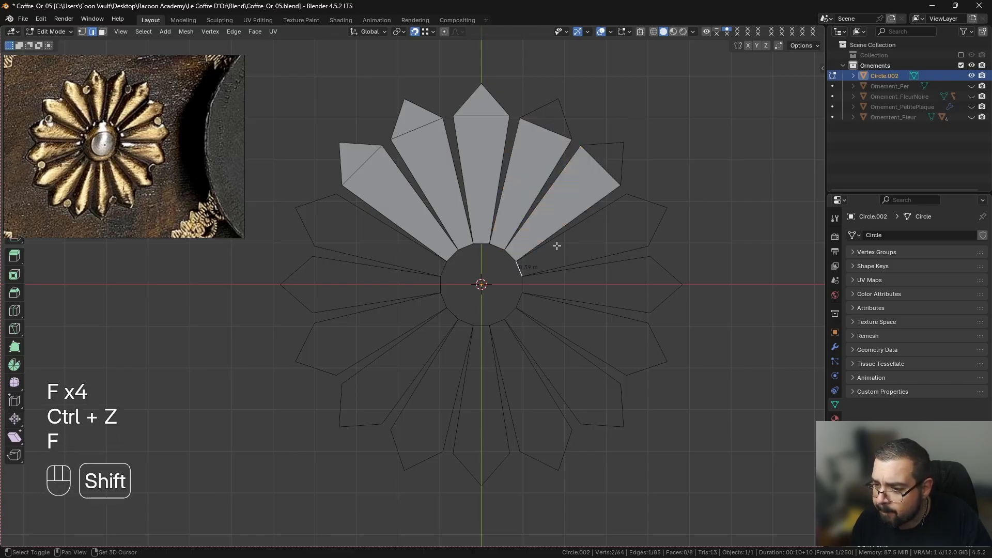
{"action": "left_click", "coordinate": [556, 246], "text": "shift"}
{"action": "key", "text": "f"}
{"action": "left_click", "coordinate": [522, 287]}
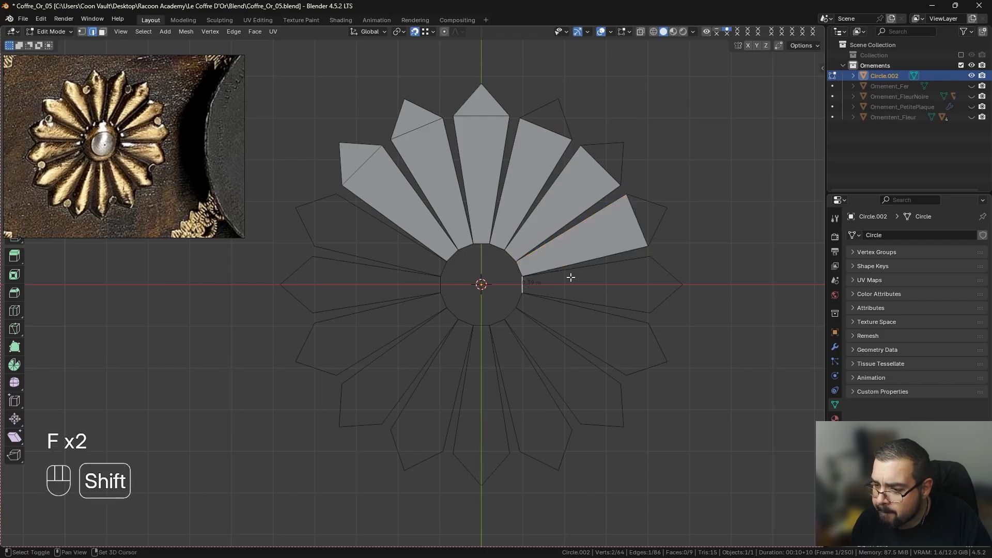
{"action": "left_click", "coordinate": [570, 299], "text": "shift"}
{"action": "key", "text": "f"}
Fill the body of the petal just below the right horizontal one with a four-sided face.
{"action": "middle_click_drag", "start_coordinate": [572, 297], "coordinate": [523, 250], "text": "shift"}
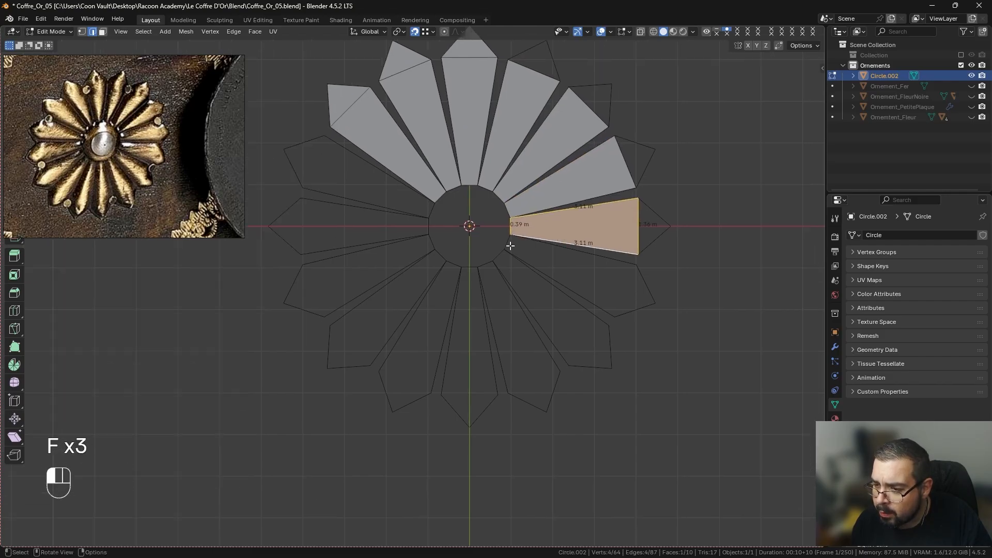
{"action": "left_click", "coordinate": [510, 246]}
{"action": "left_click", "coordinate": [552, 250], "text": "shift"}
{"action": "key", "text": "f"}
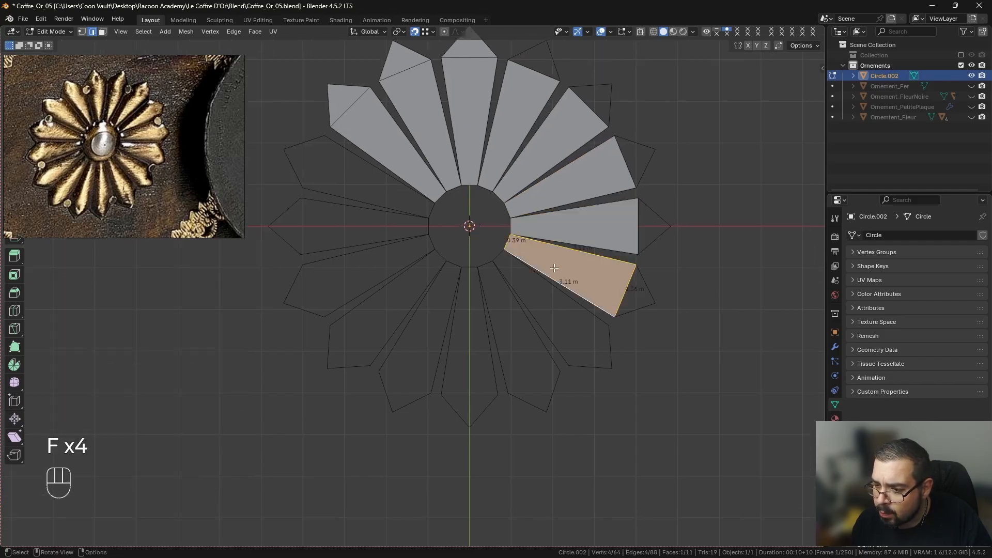
Fill the lower-right diagonal petal with one face from its base edge, both side edges and both tip edges.
{"action": "left_click", "coordinate": [500, 254]}
{"action": "left_click", "coordinate": [529, 277], "text": "alt+shift"}
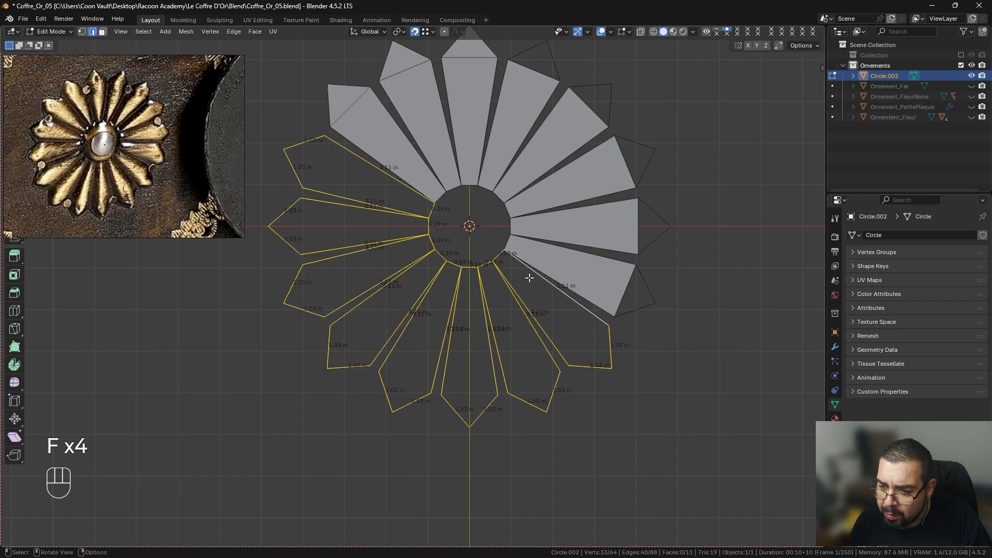
{"action": "left_click", "coordinate": [529, 277]}
{"action": "left_click", "coordinate": [500, 257], "text": "shift"}
{"action": "left_click", "coordinate": [540, 302], "text": "shift"}
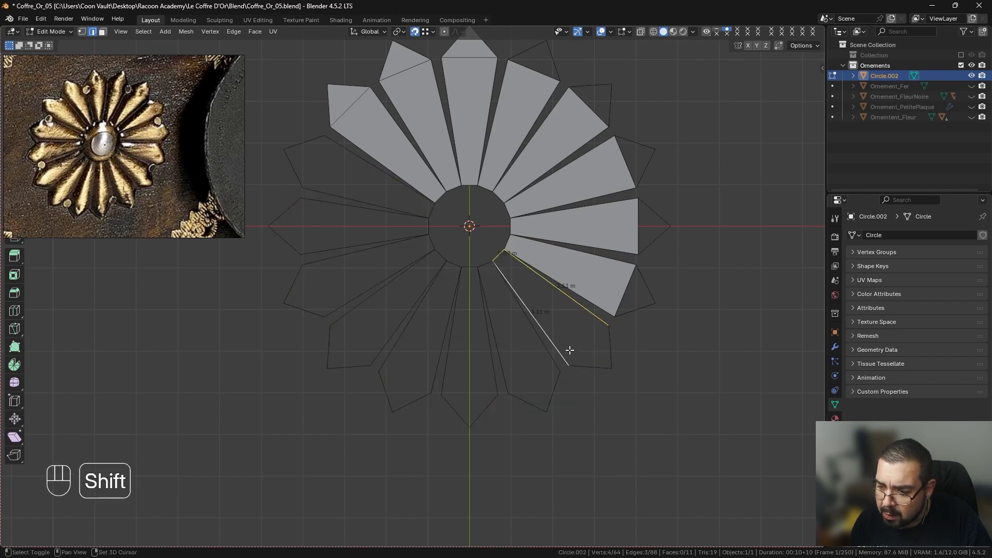
{"action": "left_click", "coordinate": [573, 352], "text": "shift"}
{"action": "left_click", "coordinate": [566, 349], "text": "shift"}
{"action": "left_click", "coordinate": [580, 353], "text": "shift"}
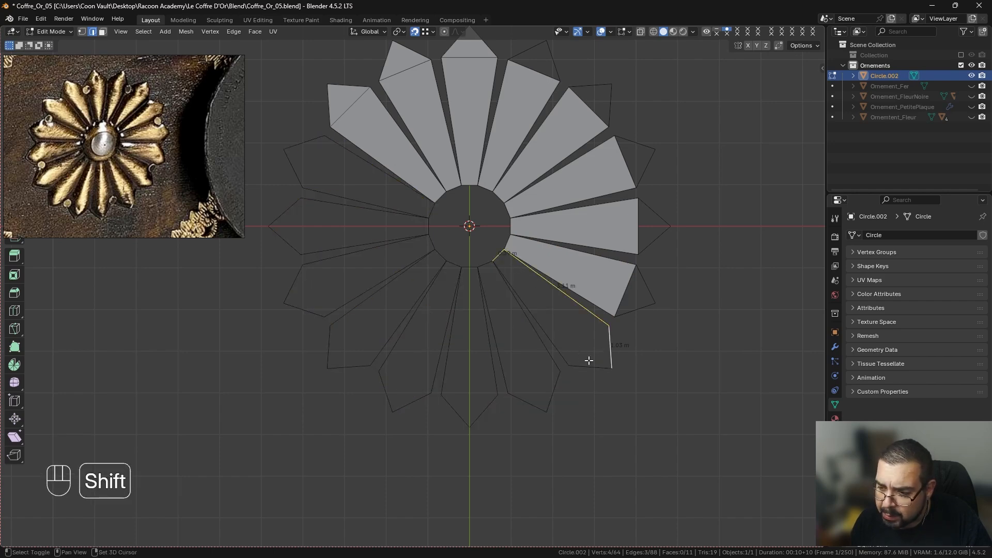
{"action": "left_click", "coordinate": [589, 362], "text": "shift"}
{"action": "left_click", "coordinate": [558, 333], "text": "shift"}
{"action": "key", "text": "f"}
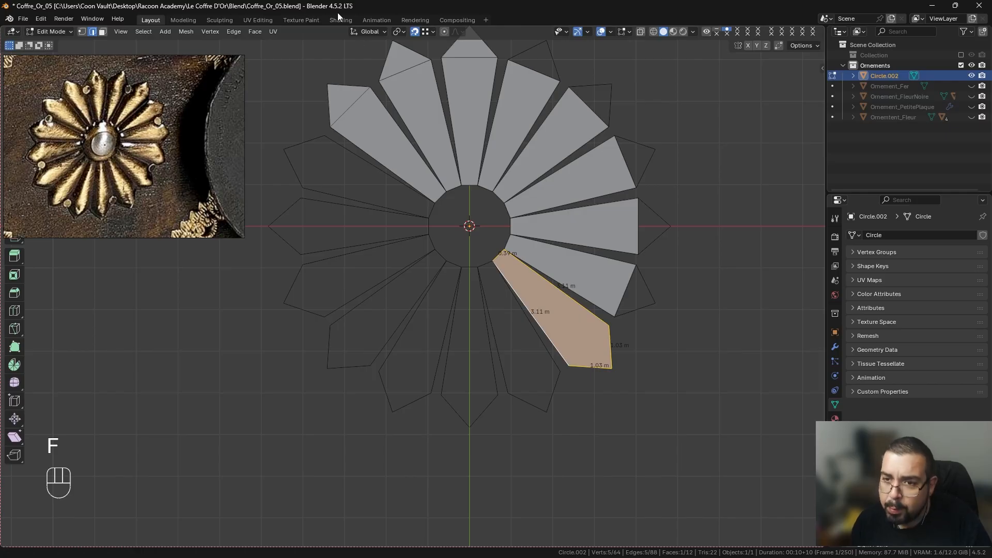
Connect the two shoulder vertices of the lower-right diagonal petal to split its tip from its body.
{"action": "left_click", "coordinate": [82, 32]}
{"action": "left_click", "coordinate": [571, 366]}
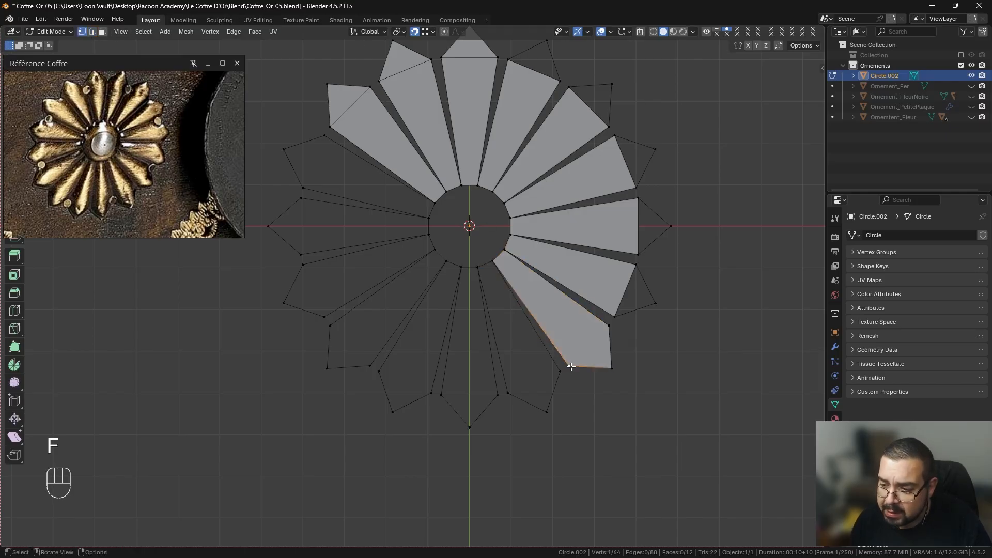
{"action": "left_click", "coordinate": [607, 323], "text": "shift"}
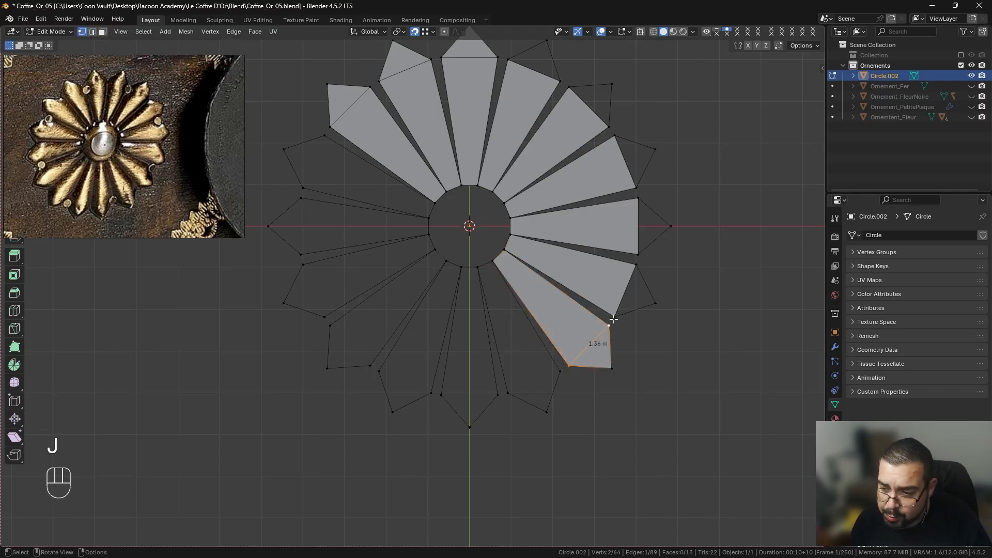
Fill the body and tip of the petal just right of the bottom one with faces, working from edges.
{"action": "left_click", "coordinate": [89, 31]}
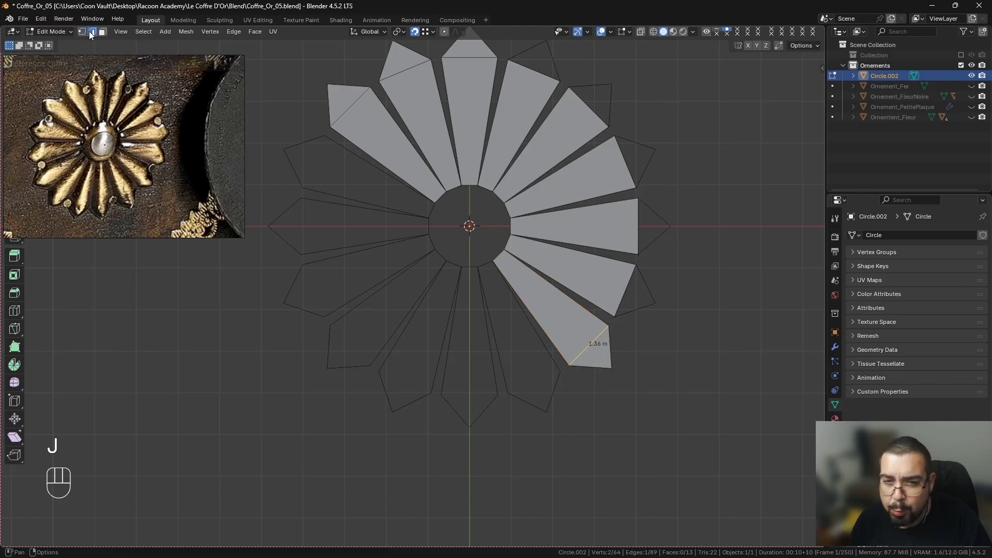
{"action": "left_click", "coordinate": [490, 277], "text": "shift"}
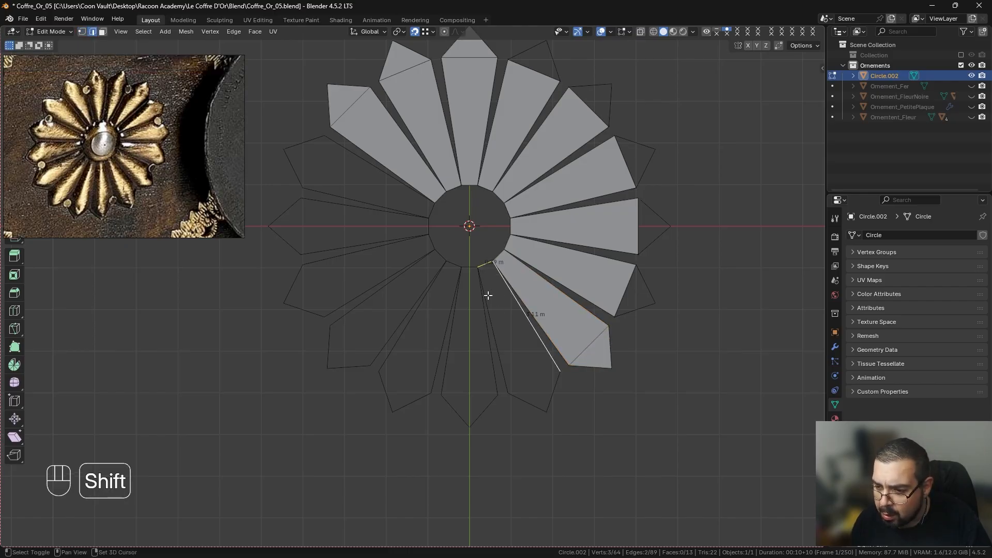
{"action": "left_click", "coordinate": [487, 293], "text": "shift"}
{"action": "key", "text": "f"}
{"action": "key", "text": "f"}
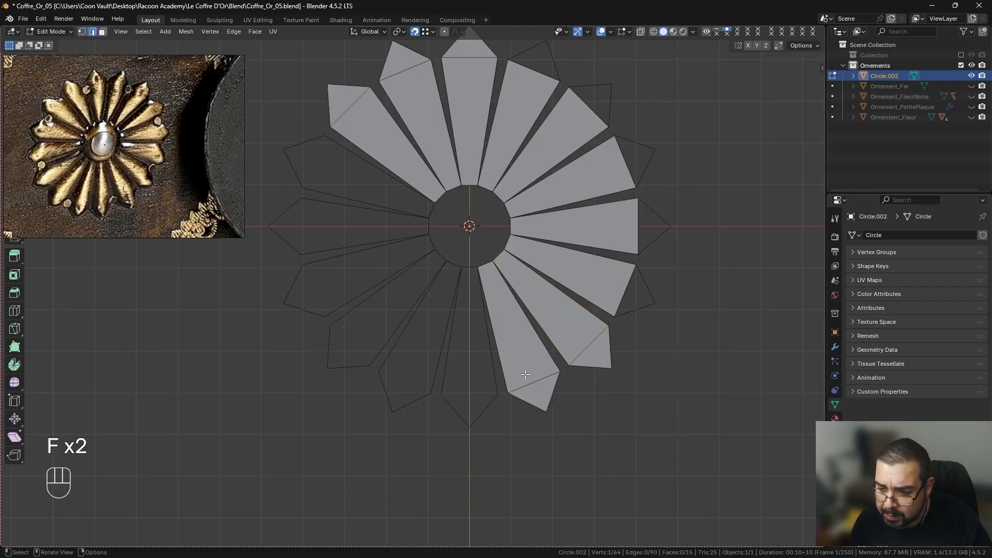
Fill the bottom vertical petal with a four-sided body face and a triangular tip face.
{"action": "left_click", "coordinate": [468, 280]}
{"action": "left_click", "coordinate": [472, 293], "text": "shift"}
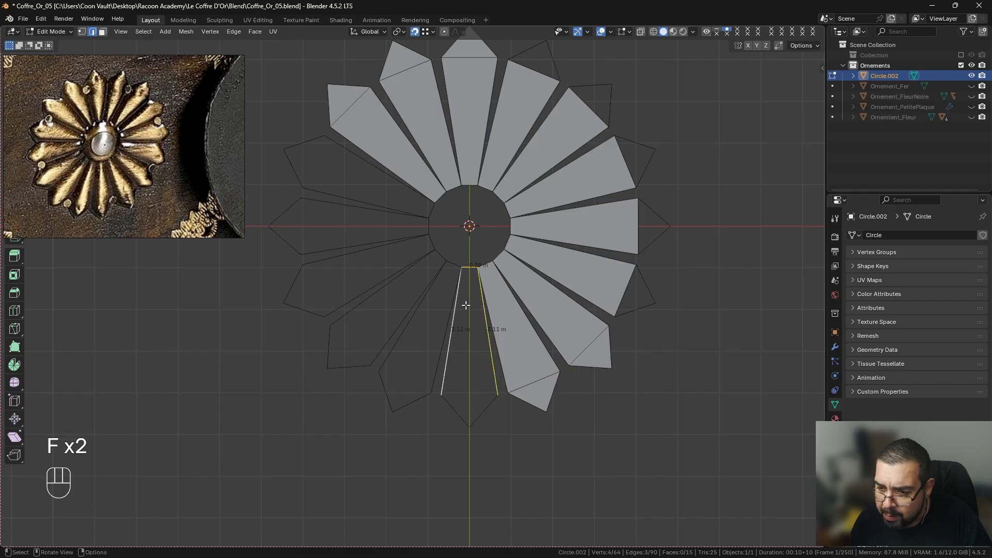
{"action": "key", "text": "f"}
{"action": "key", "text": "f"}
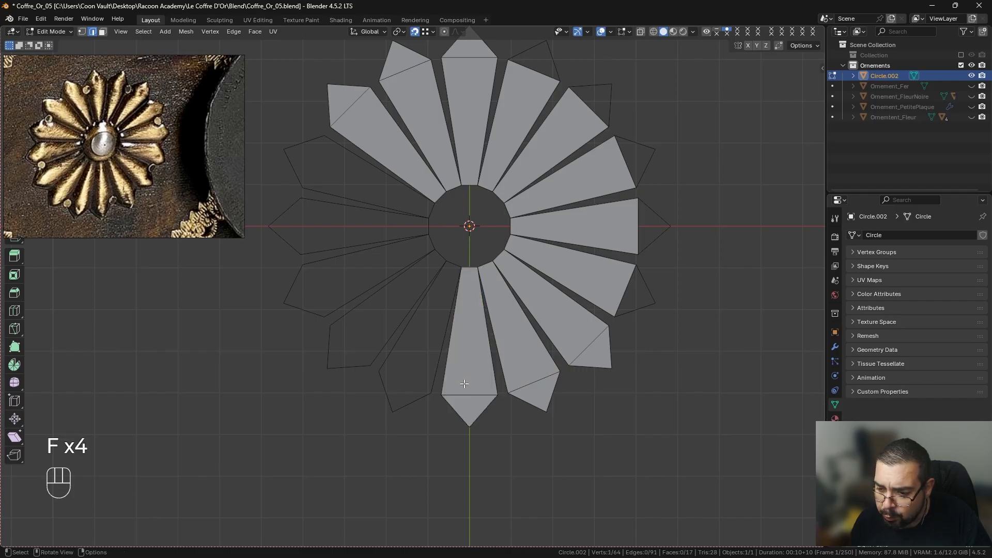
Fill the petal just left of the bottom one with a four-sided body face and a triangular tip face.
{"action": "left_click", "coordinate": [454, 285]}
{"action": "left_click", "coordinate": [434, 296], "text": "shift"}
{"action": "key", "text": "f"}
{"action": "key", "text": "f"}
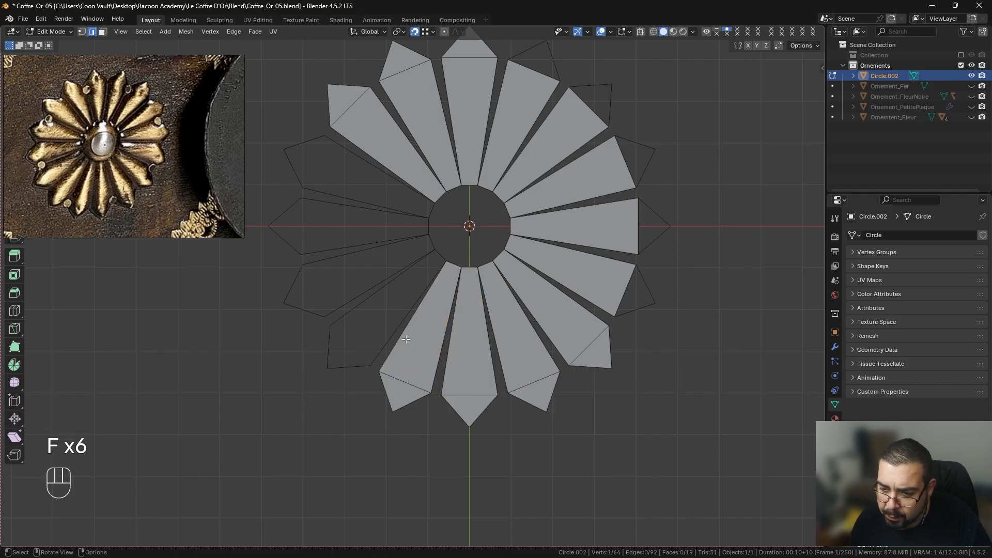
Fill the lower-left diagonal petal with a body face between its side edges and a triangular tip face.
{"action": "left_click", "coordinate": [432, 262]}
{"action": "left_click", "coordinate": [434, 271], "text": "shift"}
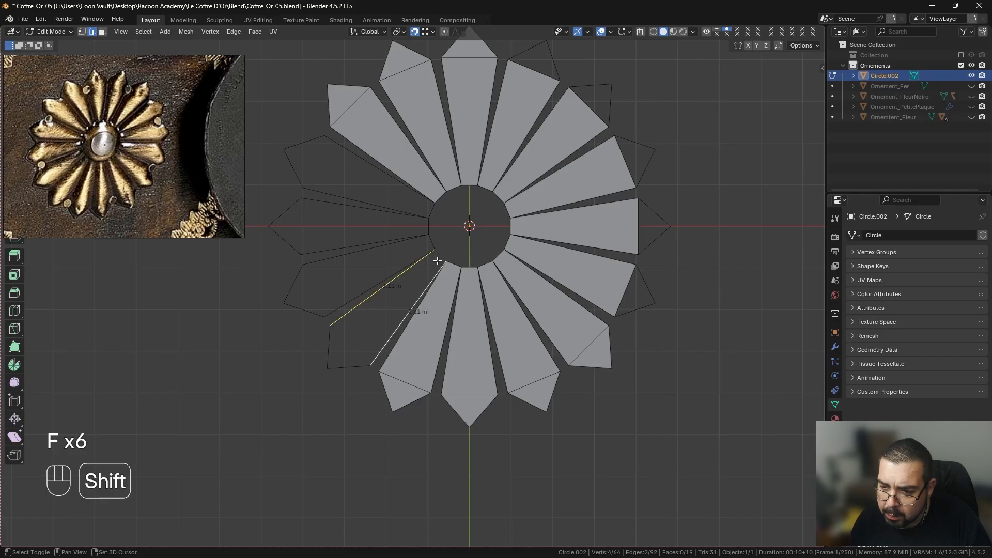
{"action": "key", "text": "d"}
{"action": "key", "text": "f"}
{"action": "left_click", "coordinate": [362, 324]}
{"action": "key", "text": "f"}
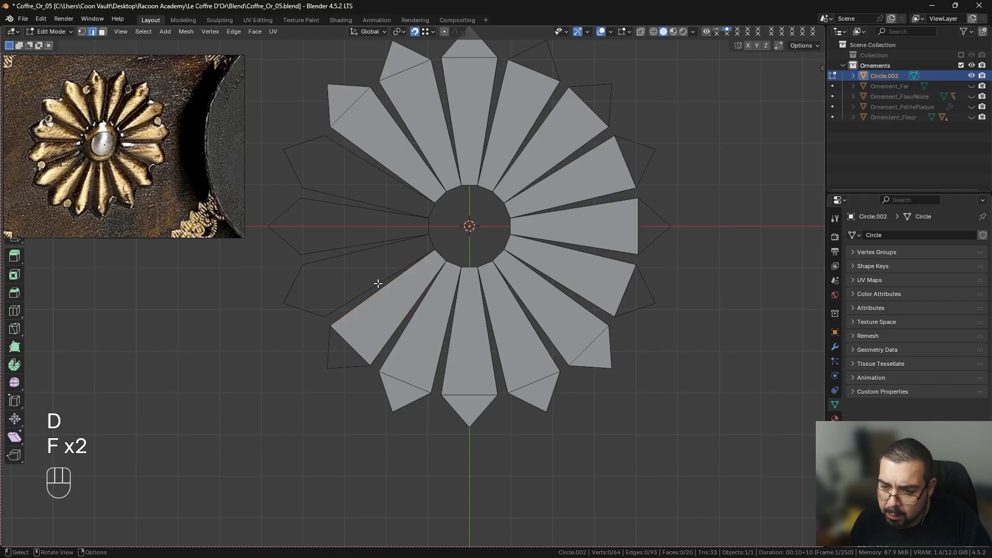
{"action": "left_click", "coordinate": [348, 341]}
{"action": "key", "text": "f"}
Fill the body and tip of the petal just below the left horizontal one with faces.
{"action": "left_click", "coordinate": [420, 254]}
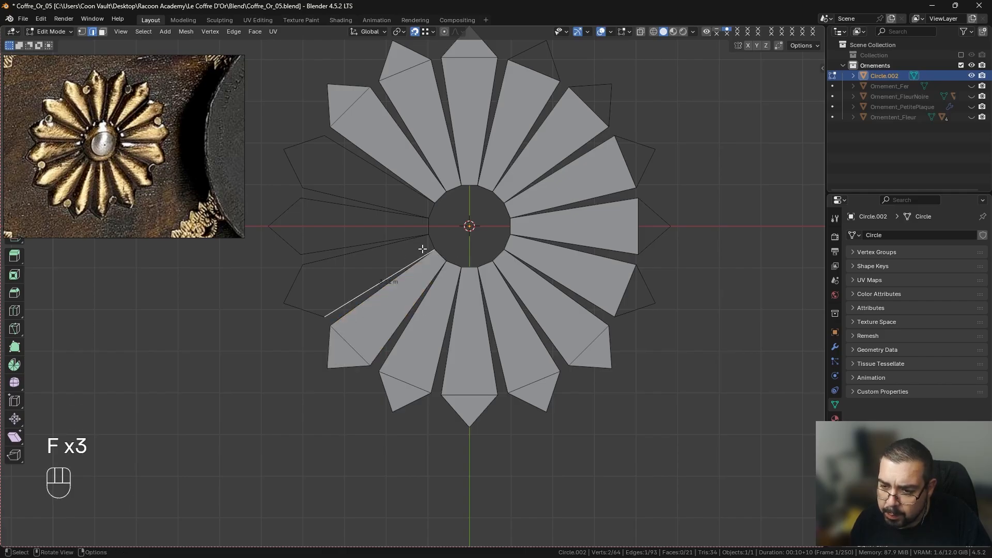
{"action": "left_click", "coordinate": [421, 241], "text": "shift"}
{"action": "key", "text": "f"}
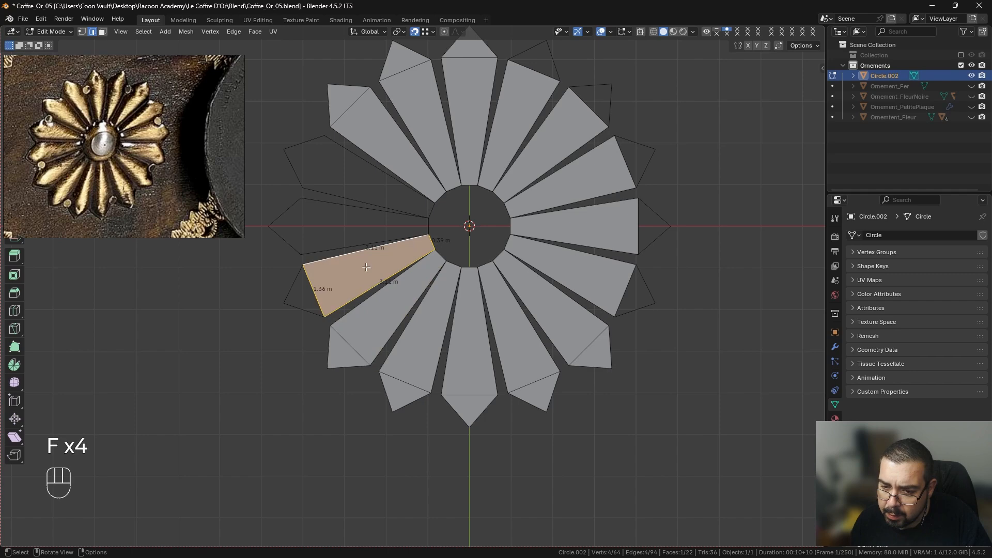
{"action": "key", "text": "f"}
{"action": "left_click", "coordinate": [313, 287]}
{"action": "key", "text": "f"}
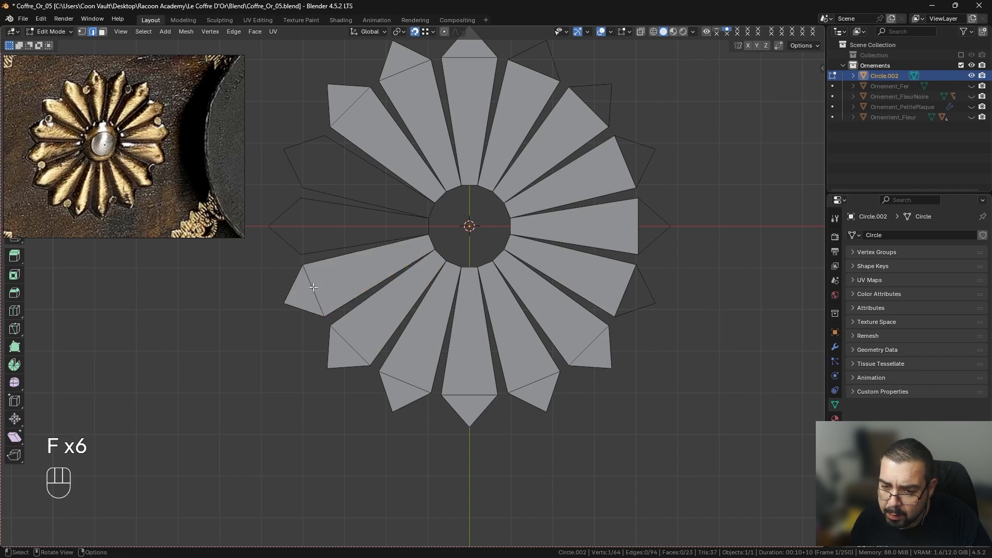
Fill the left horizontal petal with a four-sided body face between its side edges and a triangular tip face.
{"action": "left_click", "coordinate": [415, 231]}
{"action": "left_click", "coordinate": [401, 228], "text": "shift"}
{"action": "left_click", "coordinate": [402, 222], "text": "shift"}
{"action": "left_click", "coordinate": [389, 233], "text": "shift"}
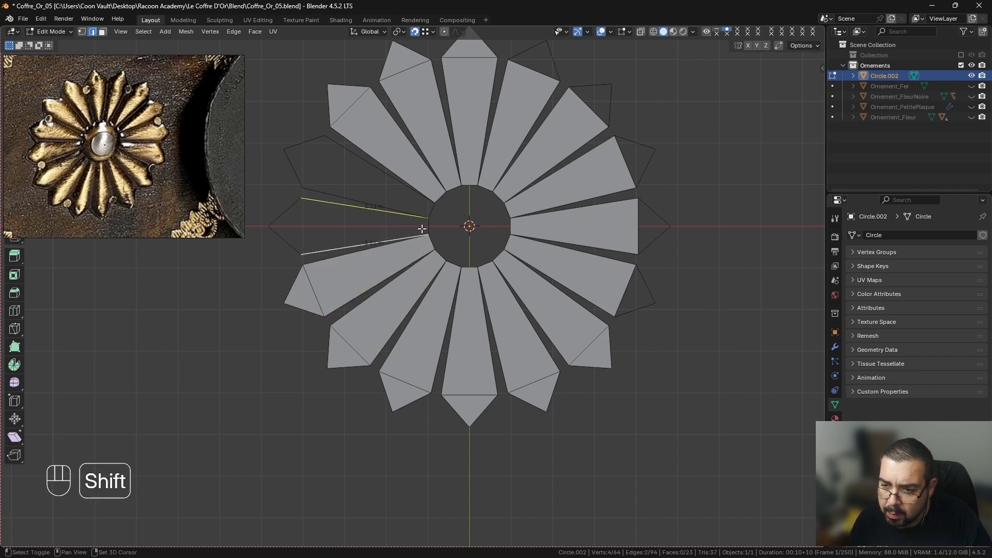
{"action": "key", "text": "f"}
{"action": "key", "text": "f"}
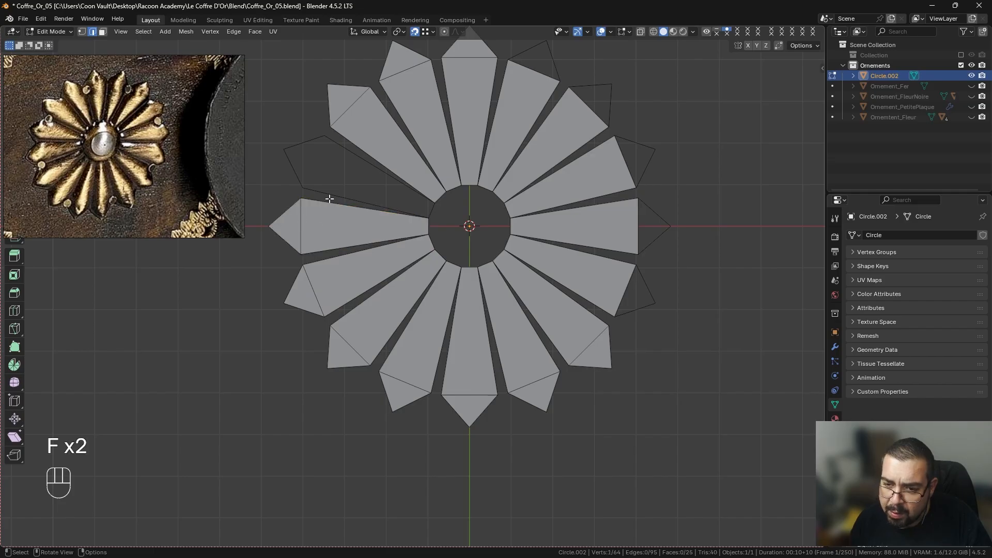
Fill the body and tip of the petal just above the left horizontal one with faces.
{"action": "left_click", "coordinate": [400, 202], "text": "shift"}
{"action": "left_click", "coordinate": [399, 189], "text": "shift"}
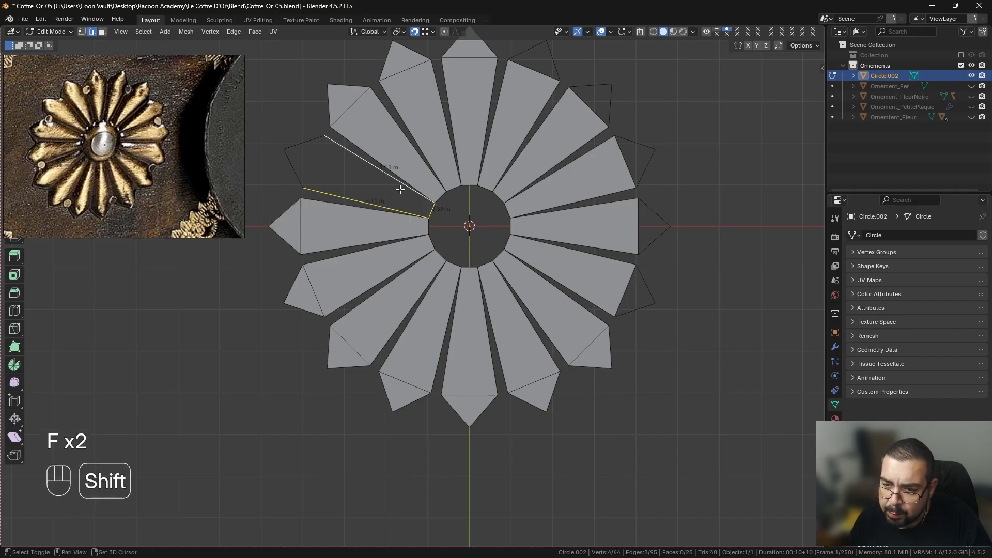
{"action": "key", "text": "f"}
{"action": "left_click", "coordinate": [317, 159]}
{"action": "key", "text": "f"}
Fill the five open tips on the flower's right half with triangular faces, from the petal beside the top one to the one below the right horizontal.
{"action": "middle_click_drag", "start_coordinate": [325, 164], "coordinate": [330, 198], "text": "shift"}
{"action": "left_click", "coordinate": [541, 103]}
{"action": "key", "text": "f"}
{"action": "left_click", "coordinate": [589, 135]}
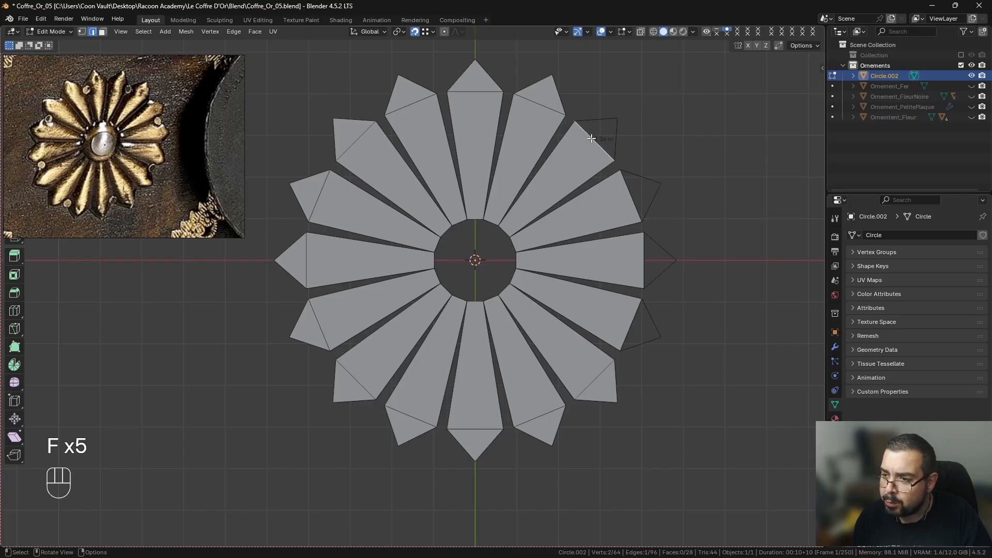
{"action": "key", "text": "f"}
{"action": "left_click", "coordinate": [625, 192]}
{"action": "key", "text": "f"}
{"action": "left_click", "coordinate": [643, 257]}
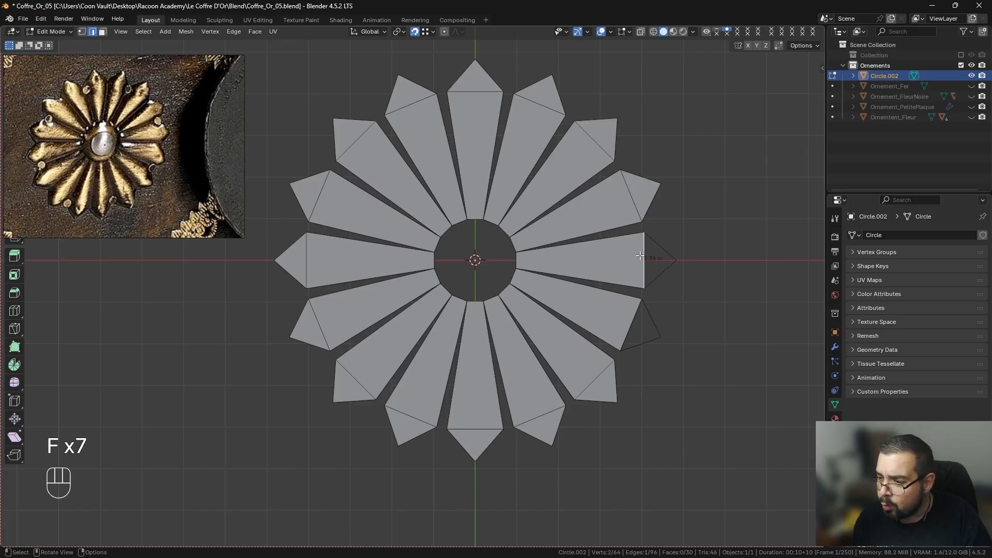
{"action": "key", "text": "f"}
{"action": "left_click", "coordinate": [632, 318]}
{"action": "key", "text": "f"}
{"action": "middle_click_drag", "start_coordinate": [572, 246], "coordinate": [577, 280], "text": "shift"}
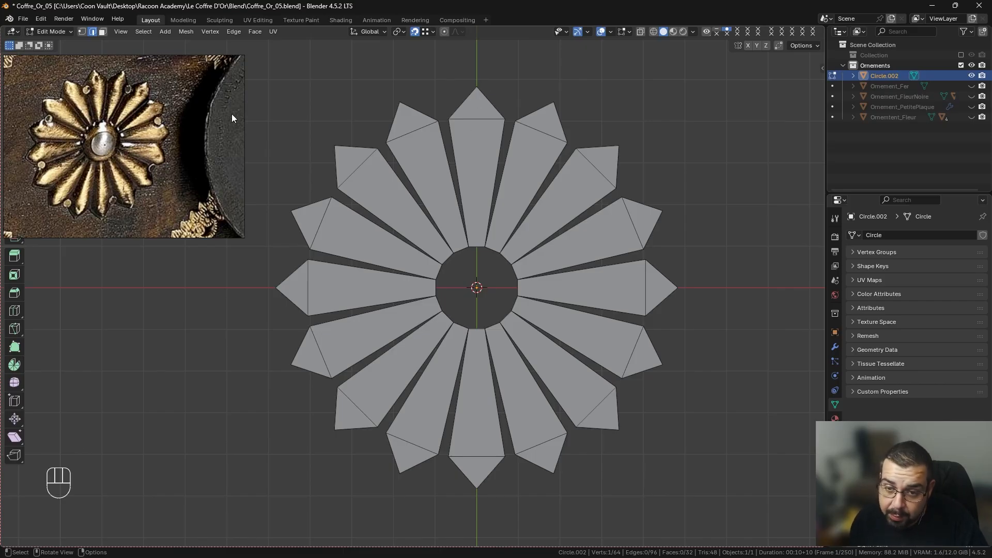
{"action": "left_click", "coordinate": [82, 32]}
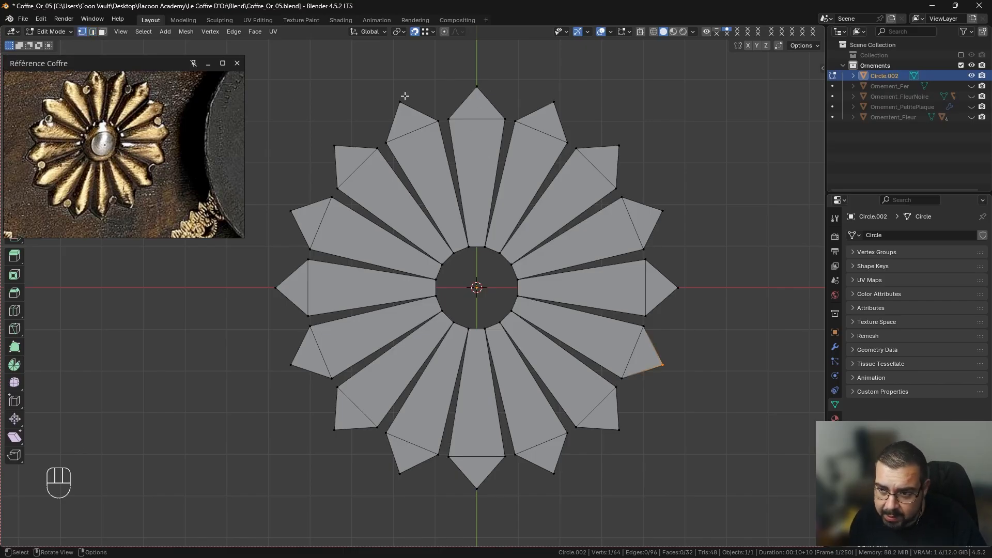
{"action": "left_click", "coordinate": [401, 99]}
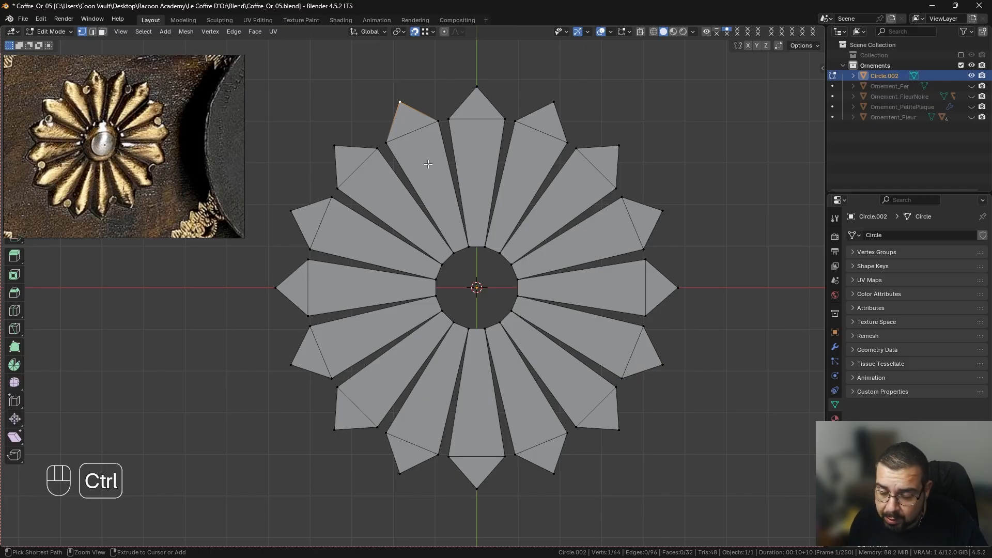
{"action": "middle_click_drag", "start_coordinate": [428, 165], "coordinate": [477, 172], "text": "shift"}
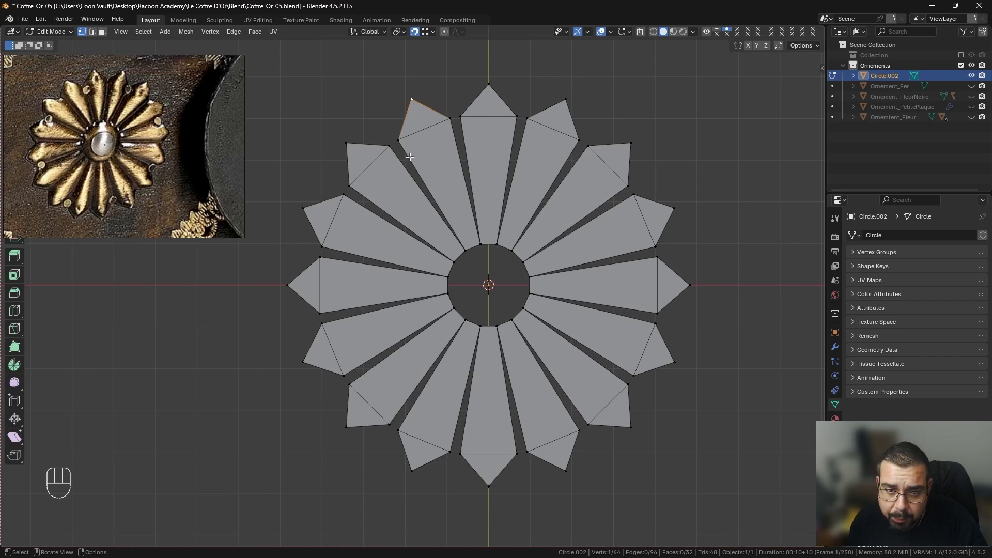
Return to Object Mode, apply the flower's rotation and scale, and set its origin to geometry.
{"action": "key", "text": "Tab"}
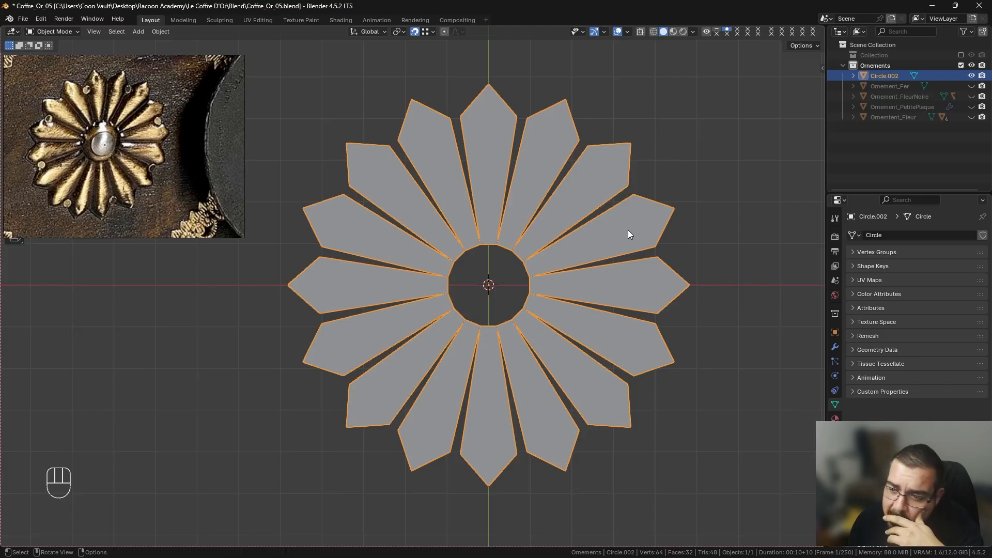
{"action": "middle_click_drag", "start_coordinate": [679, 276], "coordinate": [678, 218]}
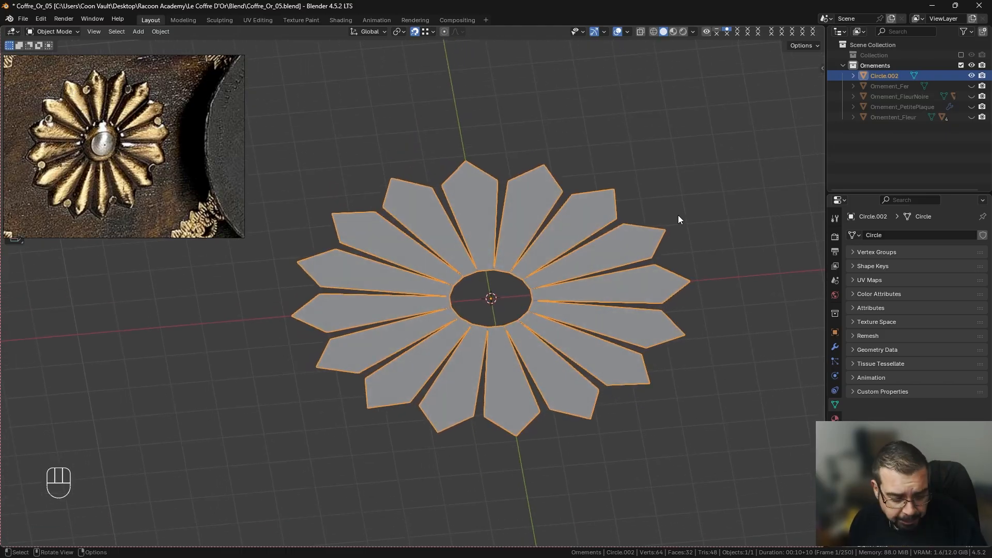
{"action": "key", "text": "q"}
{"action": "left_click", "coordinate": [627, 213]}
{"action": "key", "text": "q"}
{"action": "left_click", "coordinate": [618, 221]}
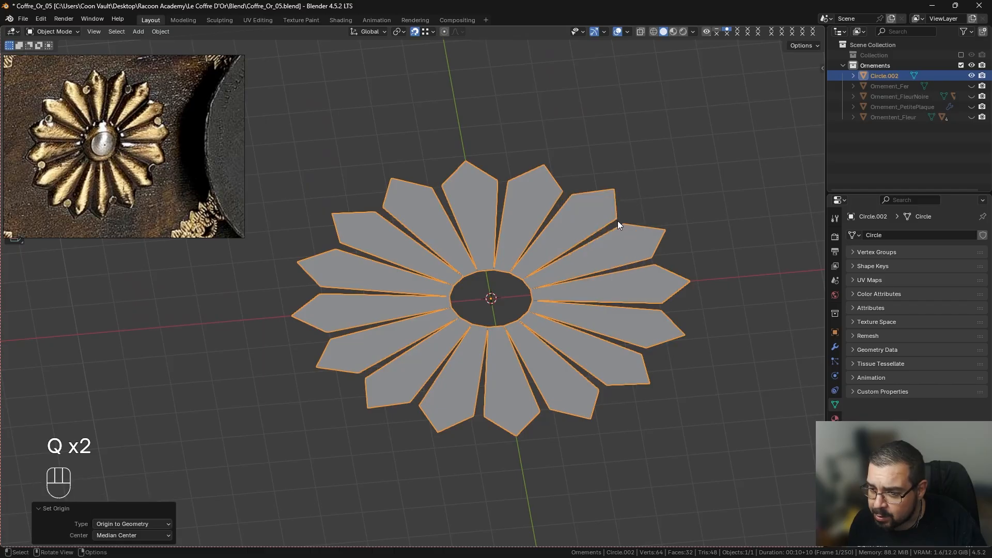
Add a Solidify modifier to the flower with a thickness of 0.1 m.
{"action": "key", "text": "q"}
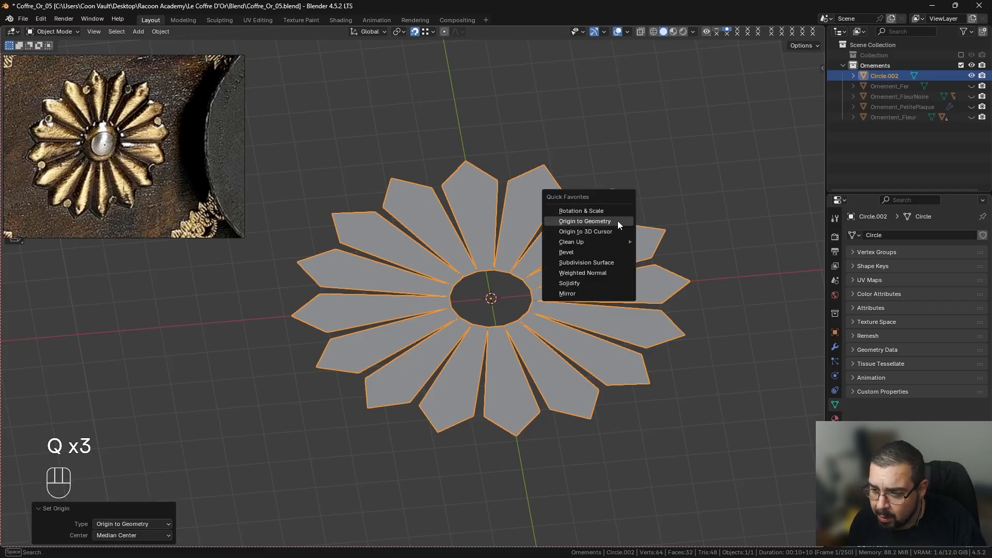
{"action": "left_click", "coordinate": [582, 284]}
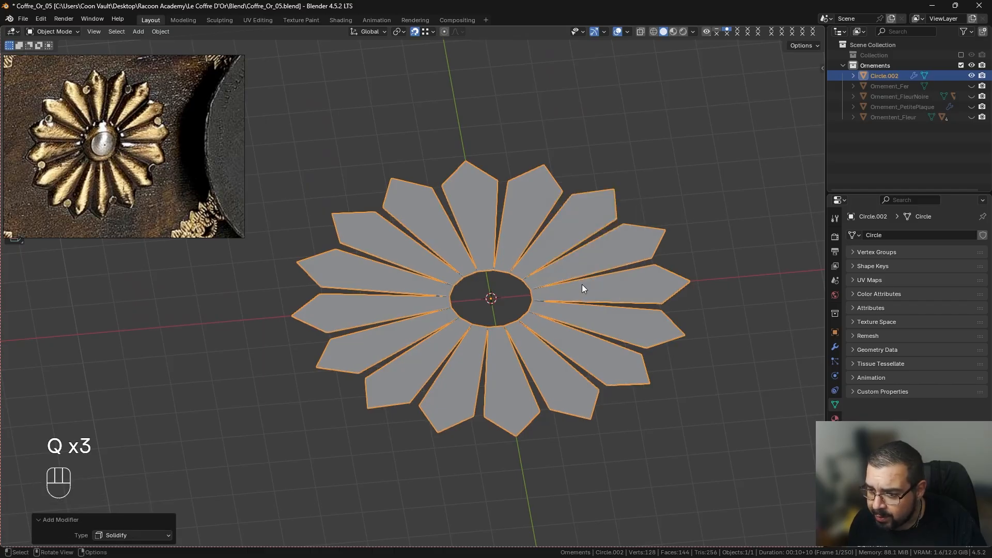
{"action": "left_click", "coordinate": [834, 347]}
{"action": "left_click", "coordinate": [936, 303]}
{"action": "type", "text": "0."}
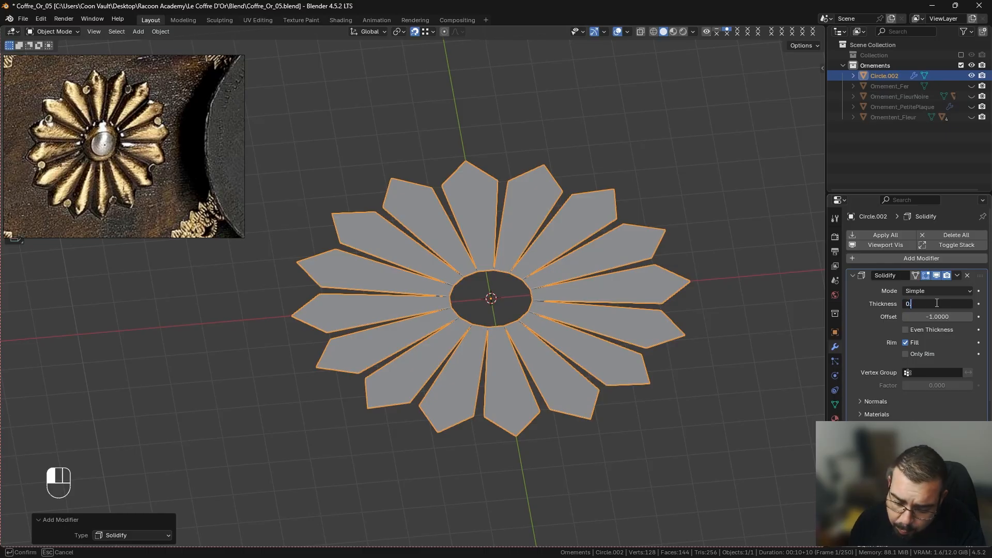
{"action": "type", "text": "1"}
{"action": "key", "text": "Return"}
Set the flower's Solidify thickness to -0.1 m so it extrudes in the opposite direction.
{"action": "middle_click_drag", "start_coordinate": [678, 306], "coordinate": [686, 269]}
{"action": "scroll", "coordinate": [686, 273], "scroll_direction": "up", "scroll_amount": 2}
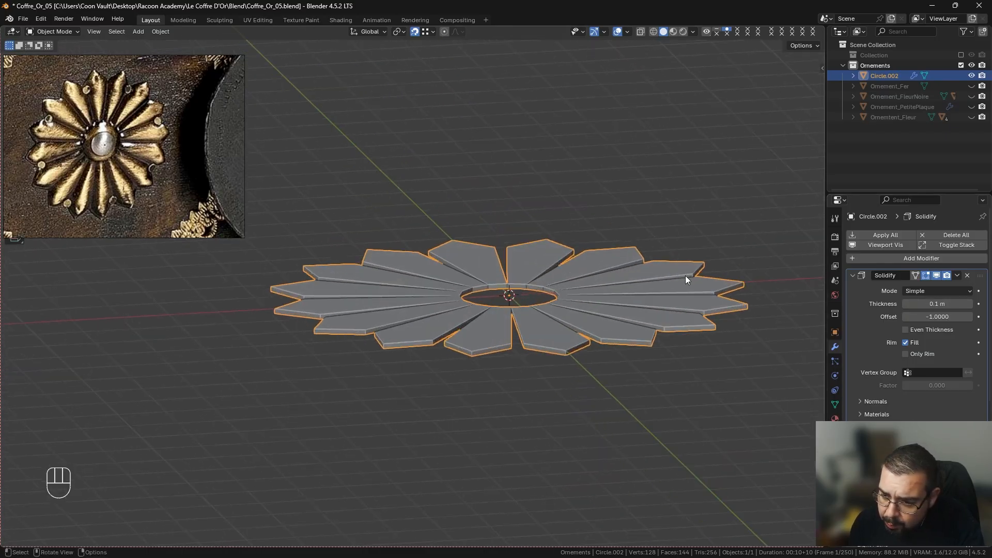
{"action": "left_click", "coordinate": [934, 303]}
{"action": "type", "text": "-0"}
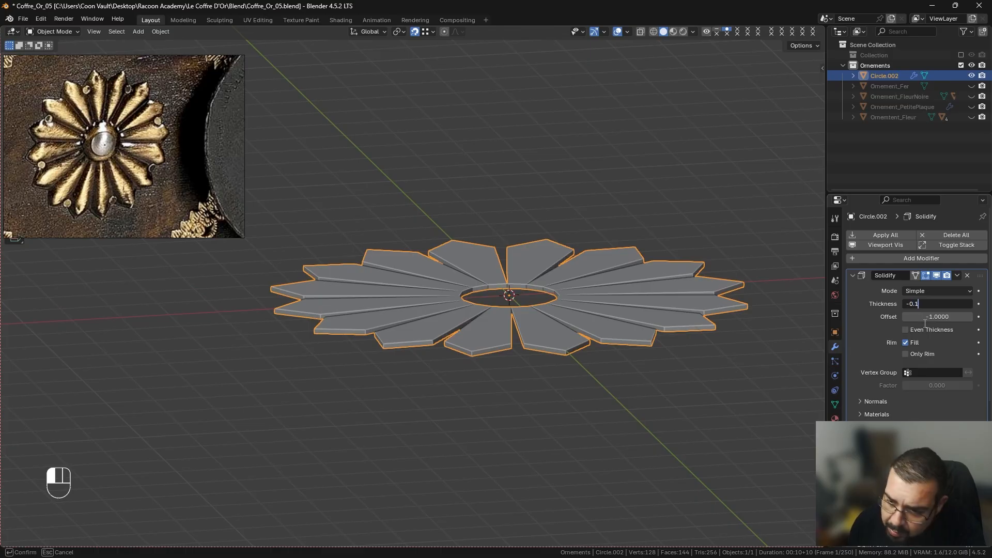
{"action": "type", "text": ".1"}
{"action": "key", "text": "Return"}
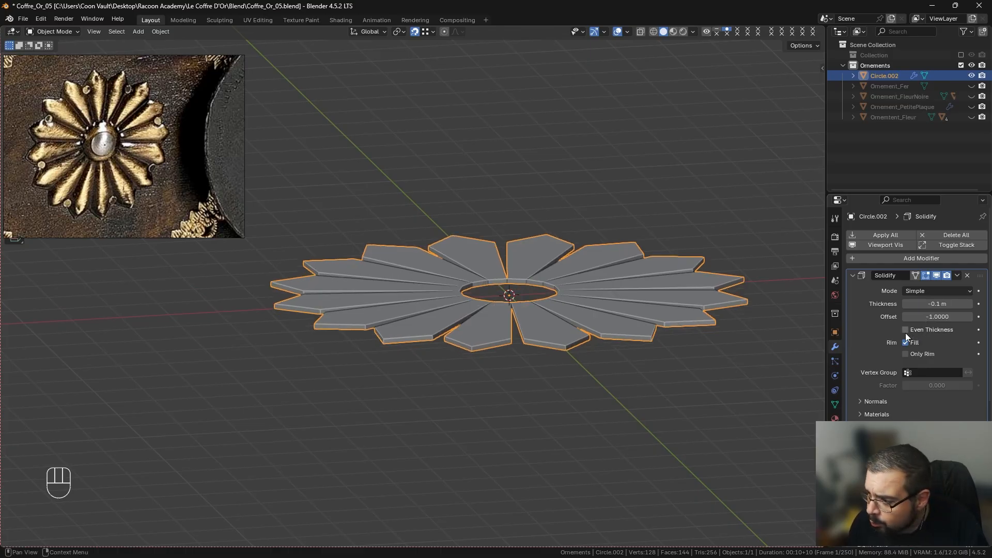
Enable Even Thickness on the flower's Solidify modifier and collapse its settings.
{"action": "key", "text": "KP_1"}
{"action": "middle_click_drag", "start_coordinate": [607, 303], "coordinate": [606, 376]}
{"action": "middle_click_drag", "start_coordinate": [673, 308], "coordinate": [657, 337], "text": "shift"}
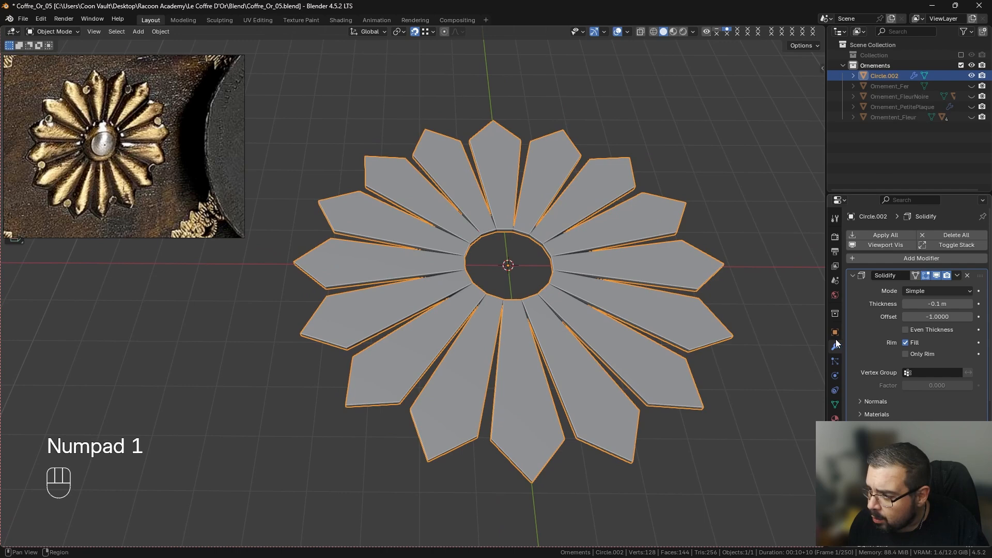
{"action": "left_click", "coordinate": [904, 330]}
{"action": "left_click", "coordinate": [853, 274]}
Add a Bevel modifier to the flower with an amount of 0.1/4 m.
{"action": "key", "text": "q"}
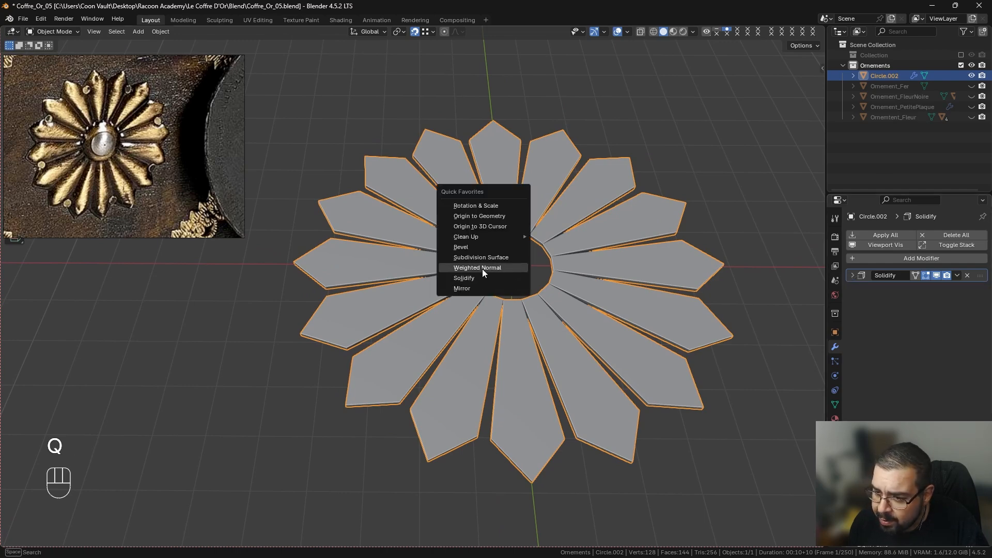
{"action": "left_click", "coordinate": [468, 256]}
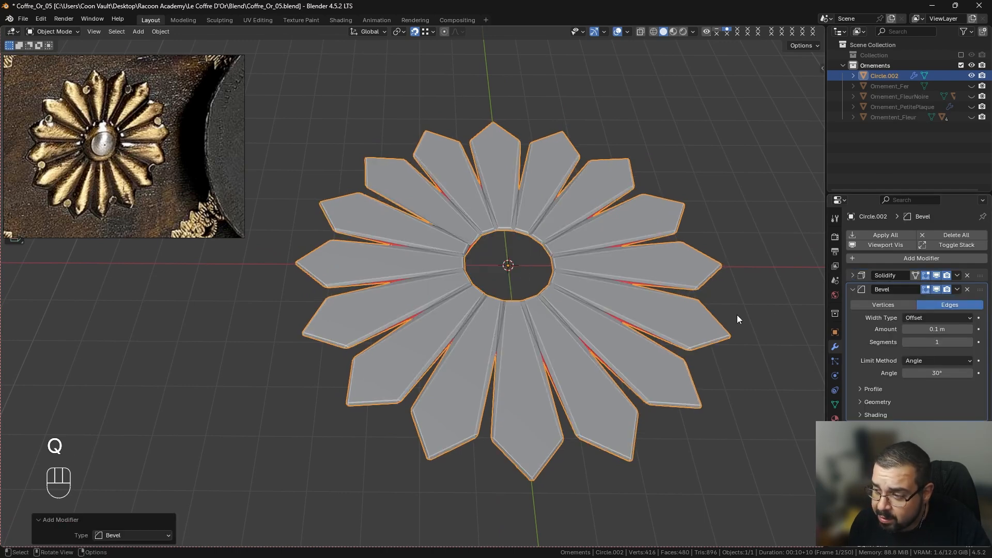
{"action": "left_click", "coordinate": [919, 328]}
{"action": "type", "text": "0.1/"}
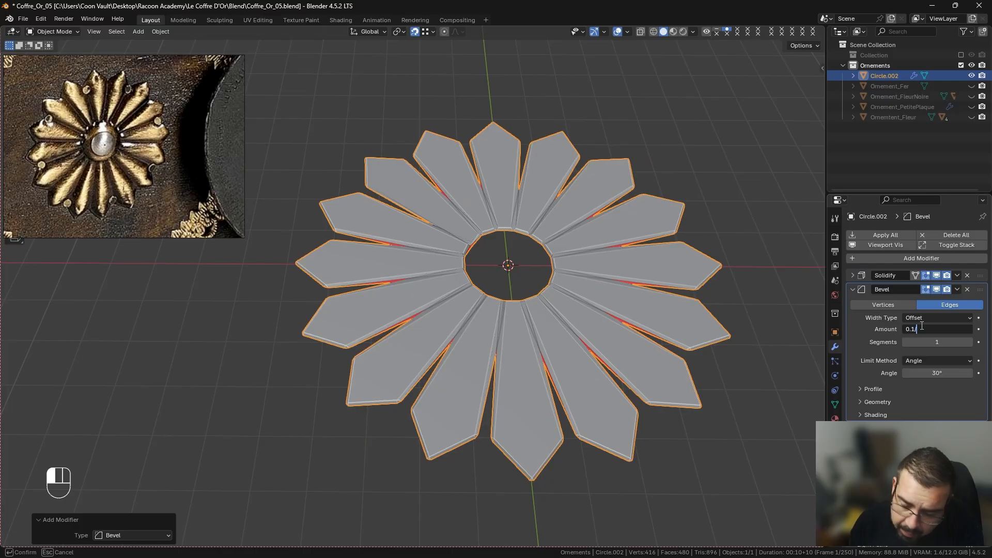
{"action": "type", "text": "4"}
{"action": "key", "text": "Return"}
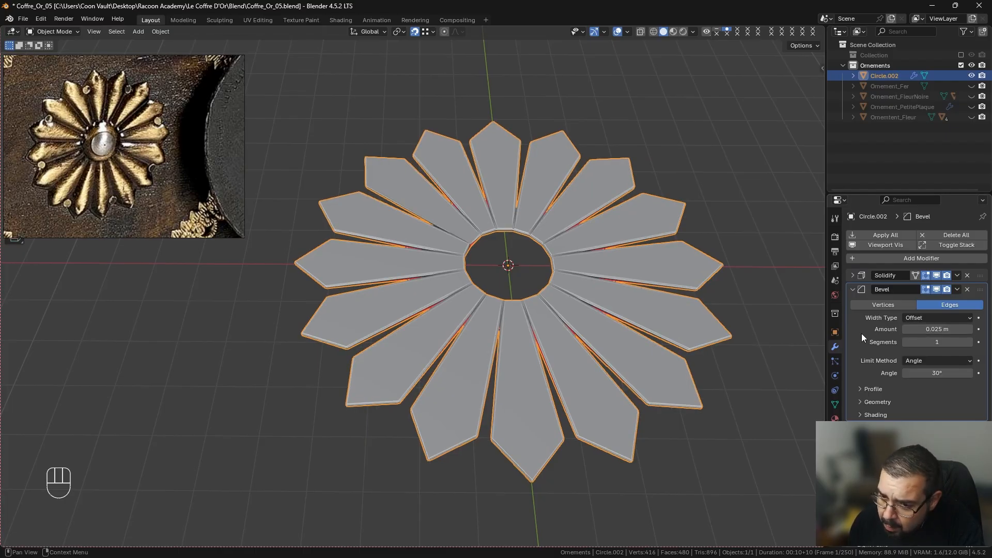
Set the flower's Bevel amount to 0.1/3 m and its segments to 2.
{"action": "middle_click_drag", "start_coordinate": [672, 328], "coordinate": [761, 334]}
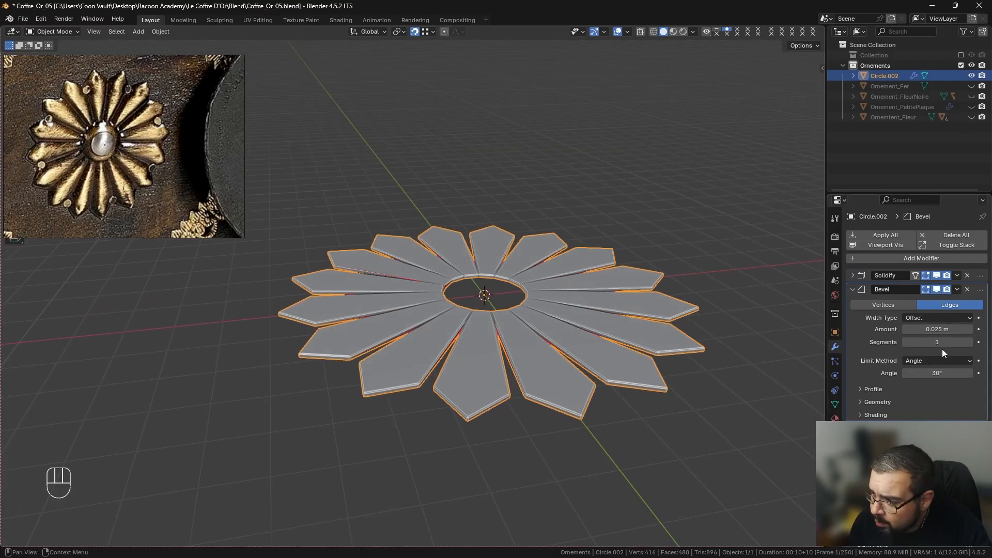
{"action": "left_click", "coordinate": [942, 329]}
{"action": "type", "text": "0.1/3"}
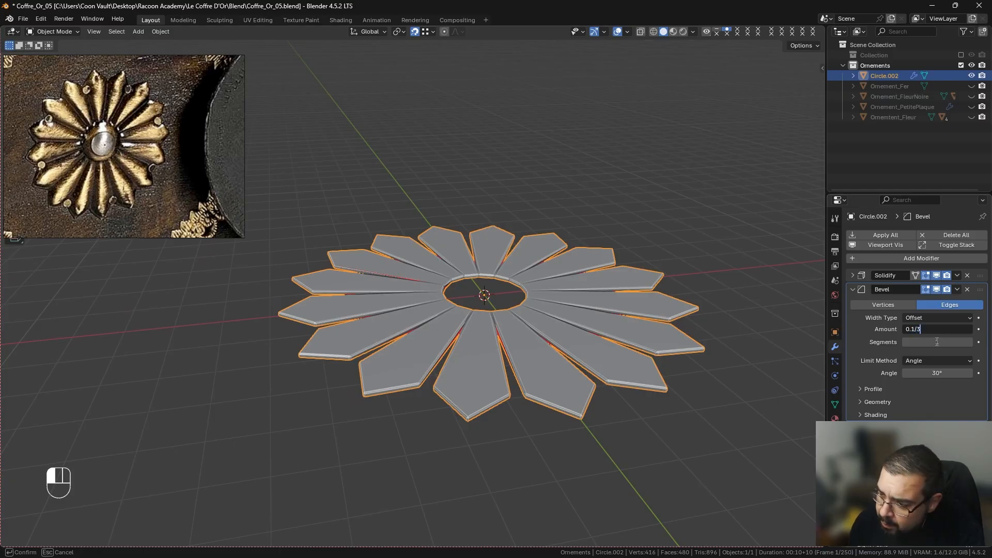
{"action": "key", "text": "Return"}
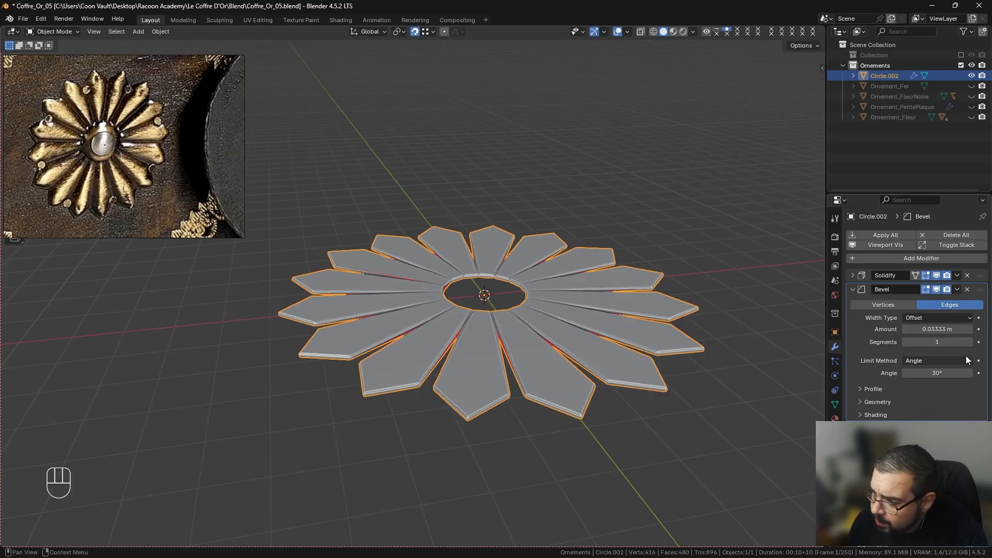
{"action": "key", "text": "q"}
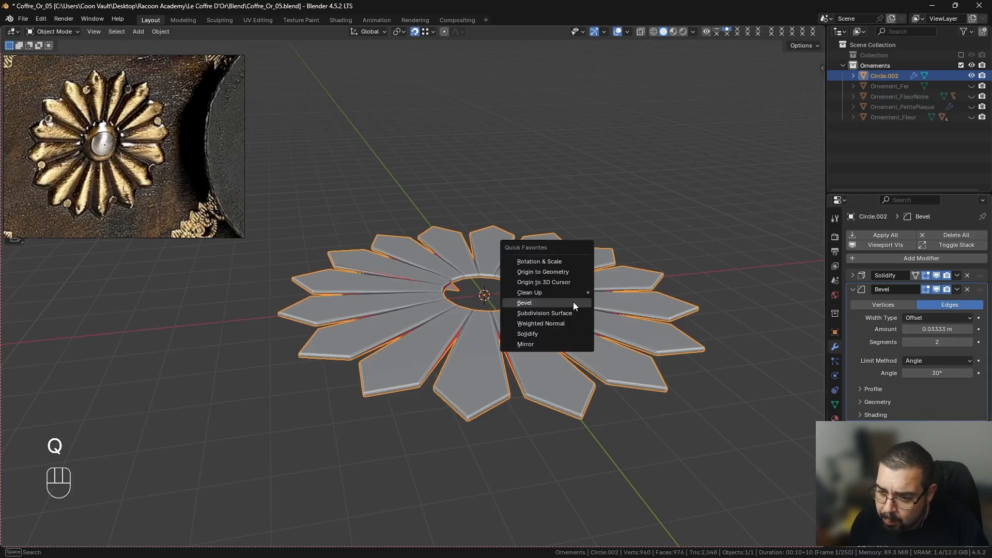
Clean up the flower's entire mesh in Edit Mode with Degenerate Dissolve, Merge by Distance and Delete Loose.
{"action": "scroll", "coordinate": [465, 306], "scroll_direction": "up", "scroll_amount": 3}
{"action": "scroll", "coordinate": [483, 312], "scroll_direction": "up", "scroll_amount": 1}
{"action": "middle_click_drag", "start_coordinate": [483, 312], "coordinate": [406, 321]}
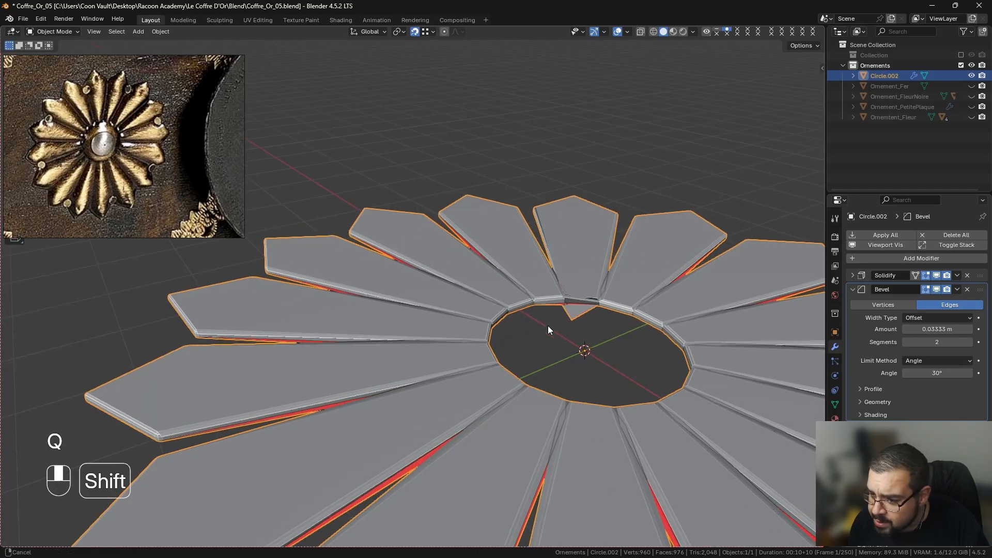
{"action": "middle_click_drag", "start_coordinate": [547, 325], "coordinate": [367, 328], "text": "shift"}
{"action": "scroll", "coordinate": [413, 345], "scroll_direction": "up", "scroll_amount": 3}
{"action": "scroll", "coordinate": [408, 349], "scroll_direction": "up", "scroll_amount": 2}
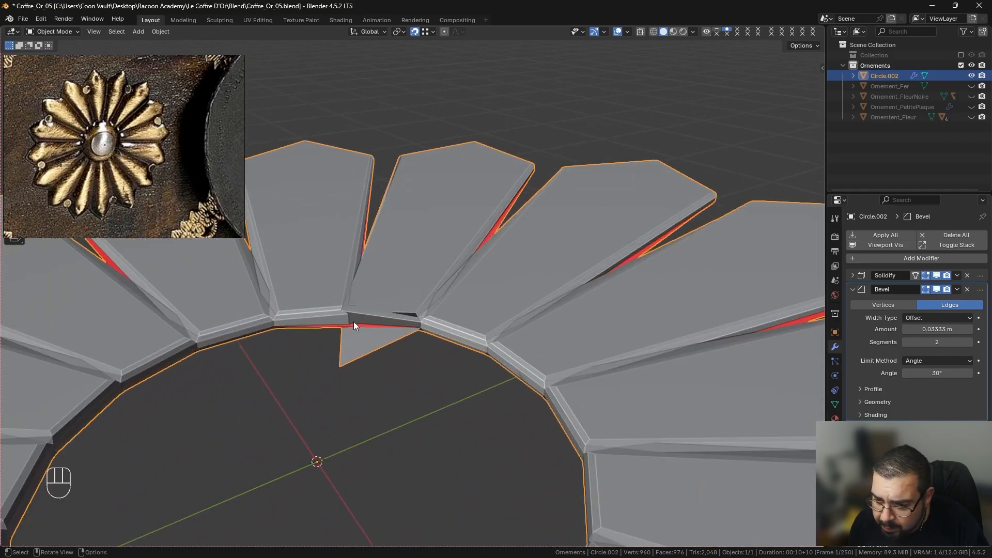
{"action": "middle_click_drag", "start_coordinate": [367, 323], "coordinate": [451, 297], "text": "shift"}
{"action": "key", "text": "Tab"}
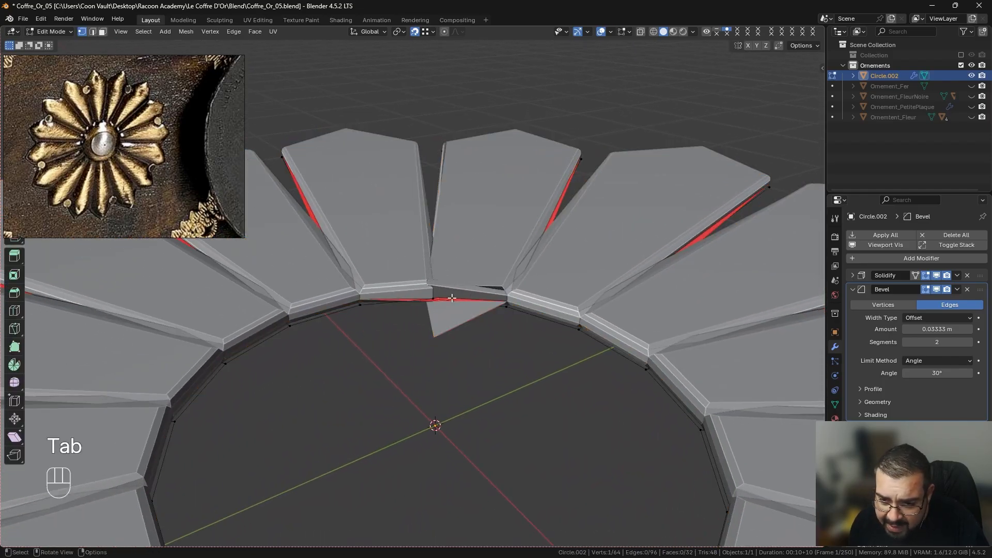
{"action": "key", "text": "a"}
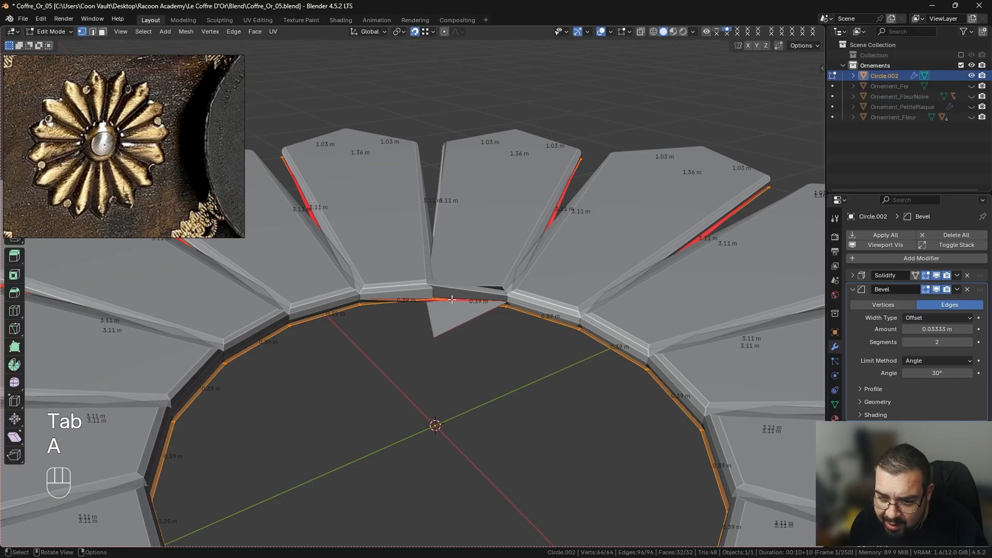
{"action": "key", "text": "q"}
{"action": "left_click", "coordinate": [432, 300]}
{"action": "key", "text": "q"}
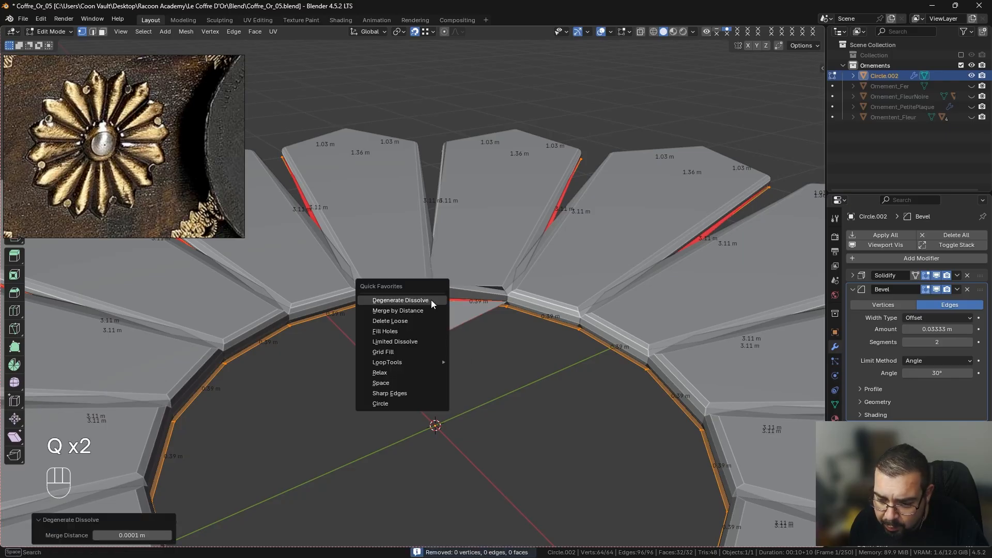
{"action": "left_click", "coordinate": [423, 311]}
{"action": "key", "text": "q"}
{"action": "left_click", "coordinate": [410, 321]}
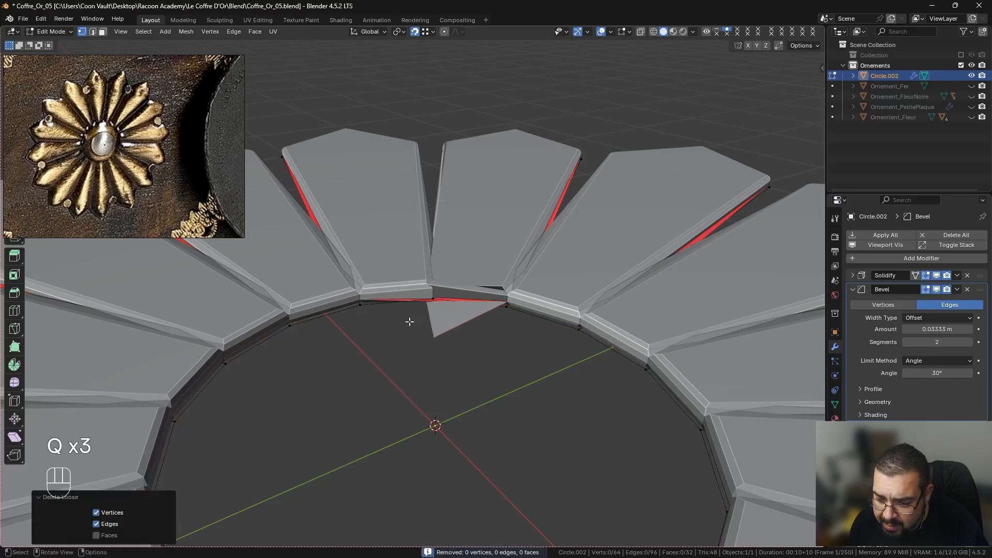
Select the long main face of every second petal around the flower, eight faces in all.
{"action": "middle_click_drag", "start_coordinate": [410, 322], "coordinate": [423, 231]}
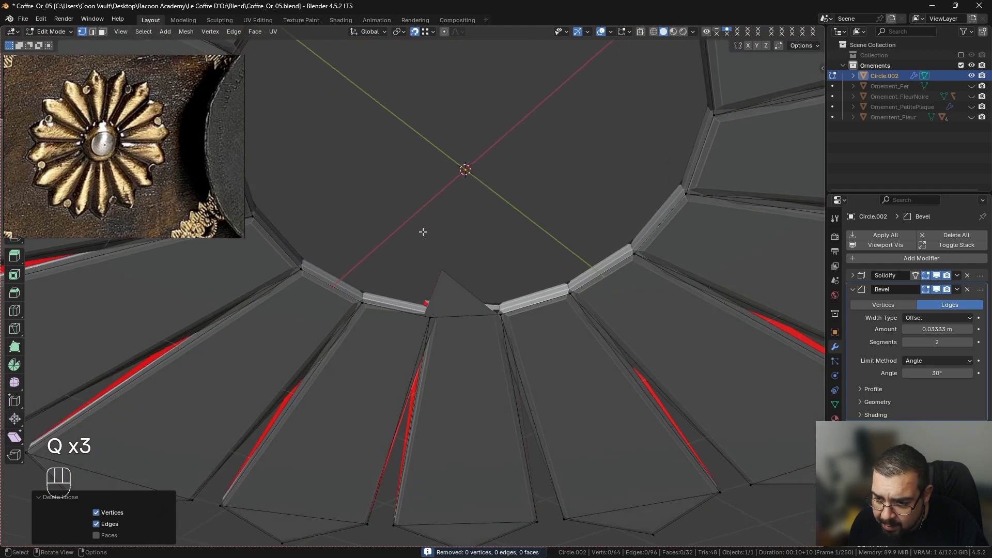
{"action": "scroll", "coordinate": [447, 319], "scroll_direction": "up", "scroll_amount": 2}
{"action": "middle_click_drag", "start_coordinate": [545, 335], "coordinate": [536, 307]}
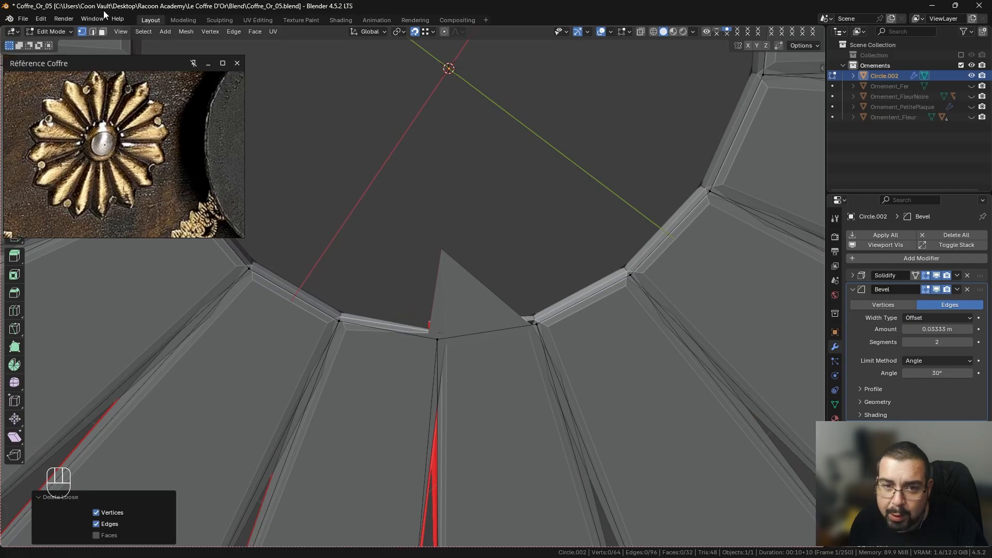
{"action": "key", "text": "3"}
{"action": "left_click", "coordinate": [488, 346]}
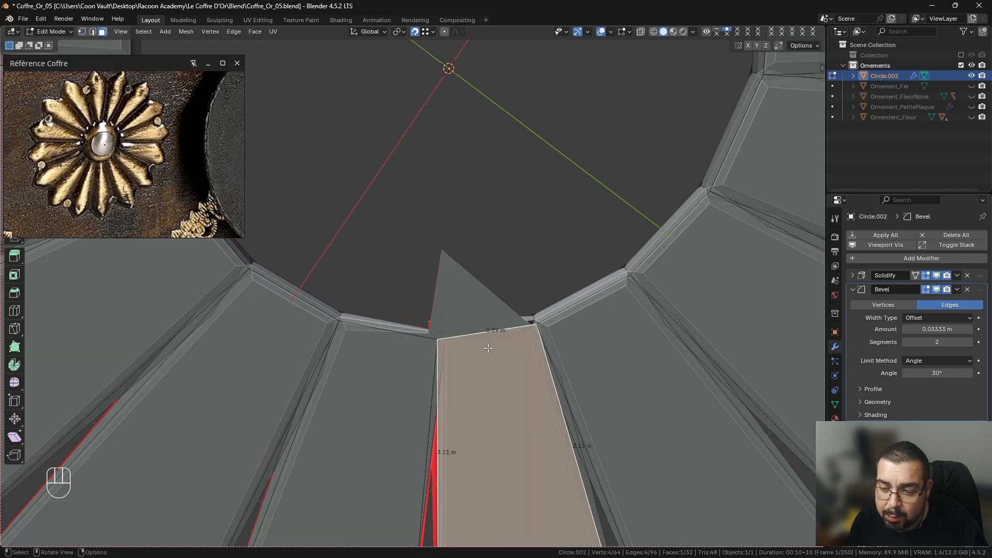
{"action": "scroll", "coordinate": [490, 351], "scroll_direction": "down", "scroll_amount": 6}
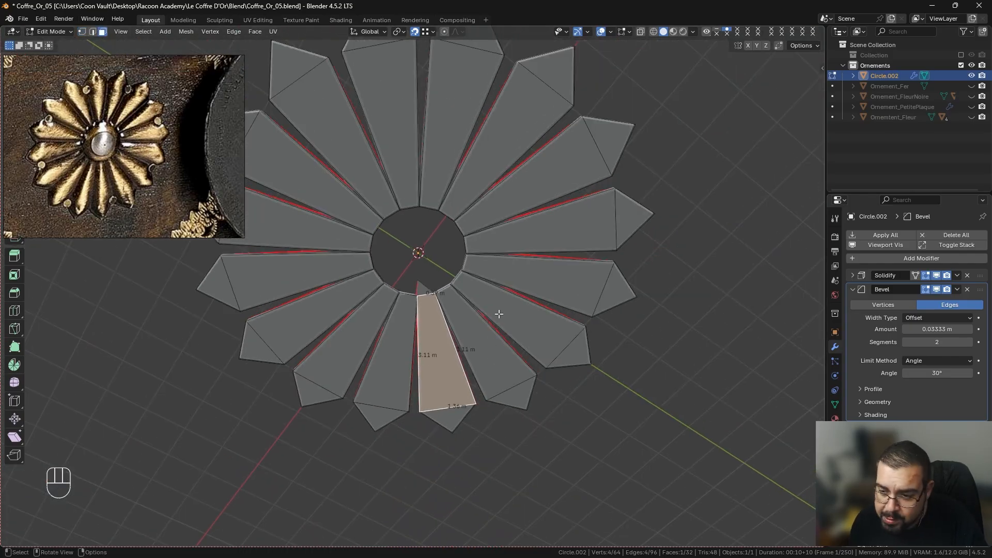
{"action": "left_click", "coordinate": [504, 296], "text": "shift"}
{"action": "left_click", "coordinate": [514, 243], "text": "shift"}
{"action": "left_click", "coordinate": [486, 181], "text": "shift"}
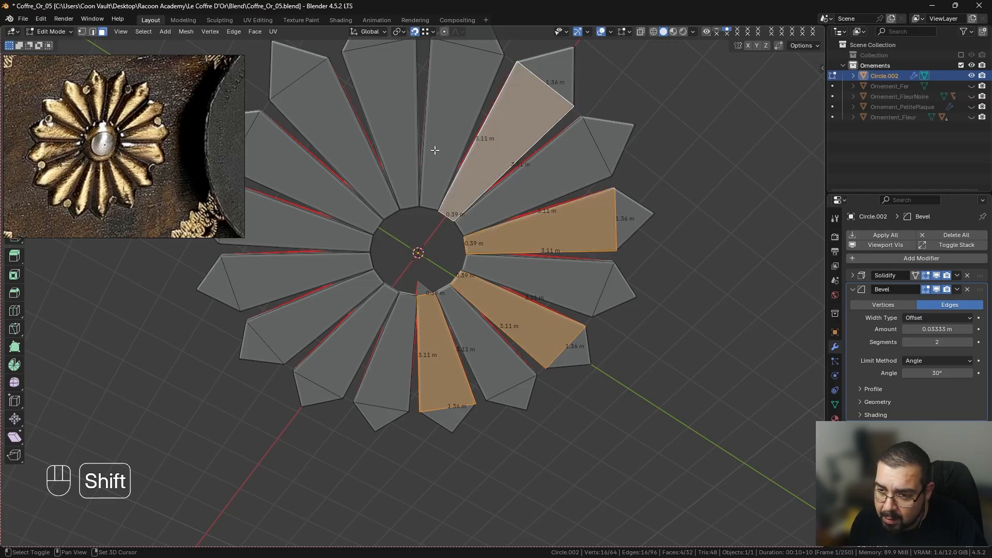
{"action": "left_click", "coordinate": [398, 138], "text": "shift"}
{"action": "left_click", "coordinate": [329, 187], "text": "shift"}
{"action": "left_click", "coordinate": [308, 263], "text": "shift"}
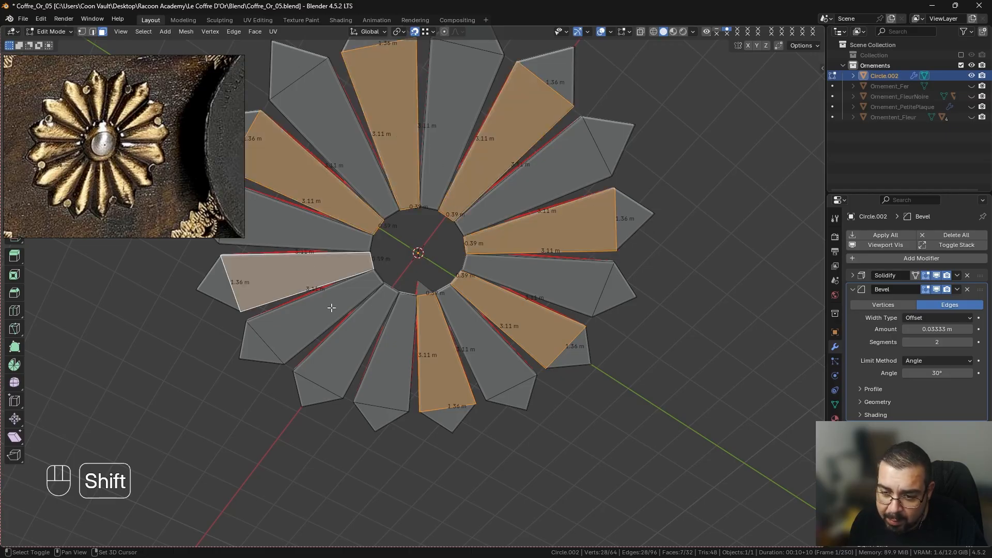
{"action": "left_click", "coordinate": [355, 321], "text": "shift"}
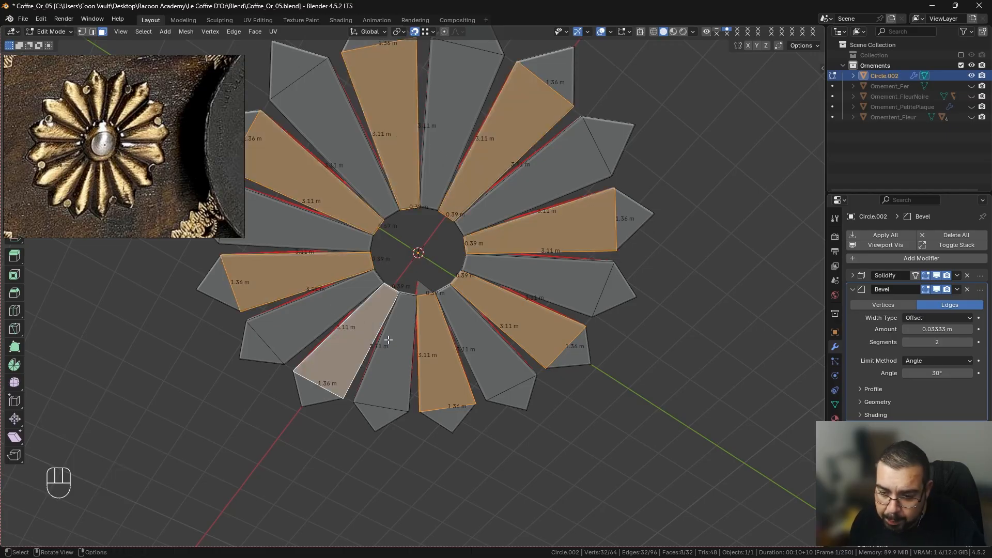
Add the tip faces of the eight selected petals, separate the selection into its own object, and return to Object Mode.
{"action": "key", "text": "ctrl+KP_Add"}
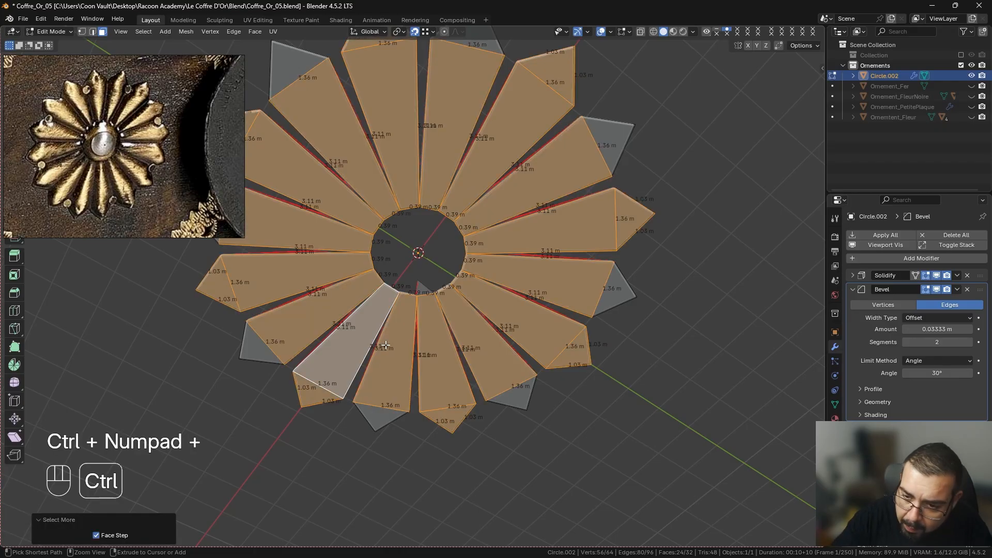
{"action": "key", "text": "ctrl+z"}
{"action": "left_click", "coordinate": [320, 393], "text": "shift"}
{"action": "middle_click_drag", "start_coordinate": [249, 309], "coordinate": [286, 338], "text": "shift"}
{"action": "left_click", "coordinate": [262, 322], "text": "shift"}
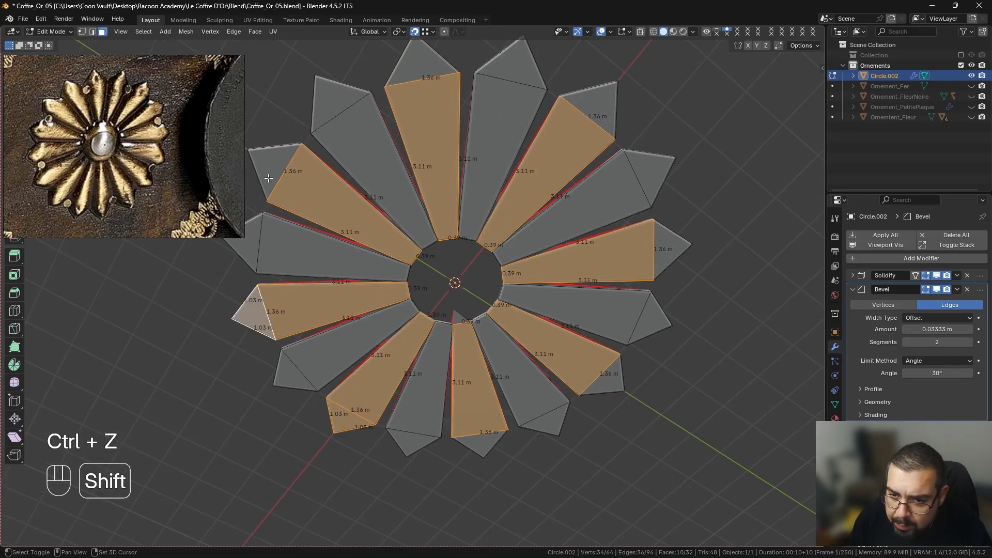
{"action": "left_click", "coordinate": [415, 76], "text": "shift"}
{"action": "left_click", "coordinate": [585, 97], "text": "shift"}
{"action": "left_click", "coordinate": [670, 259], "text": "shift"}
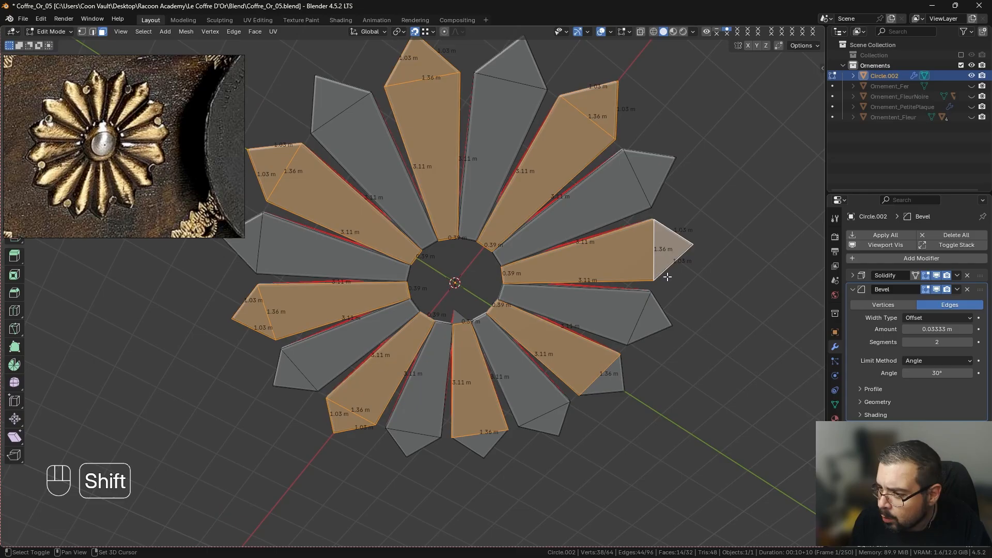
{"action": "left_click", "coordinate": [617, 381], "text": "shift"}
{"action": "left_click", "coordinate": [495, 438], "text": "shift"}
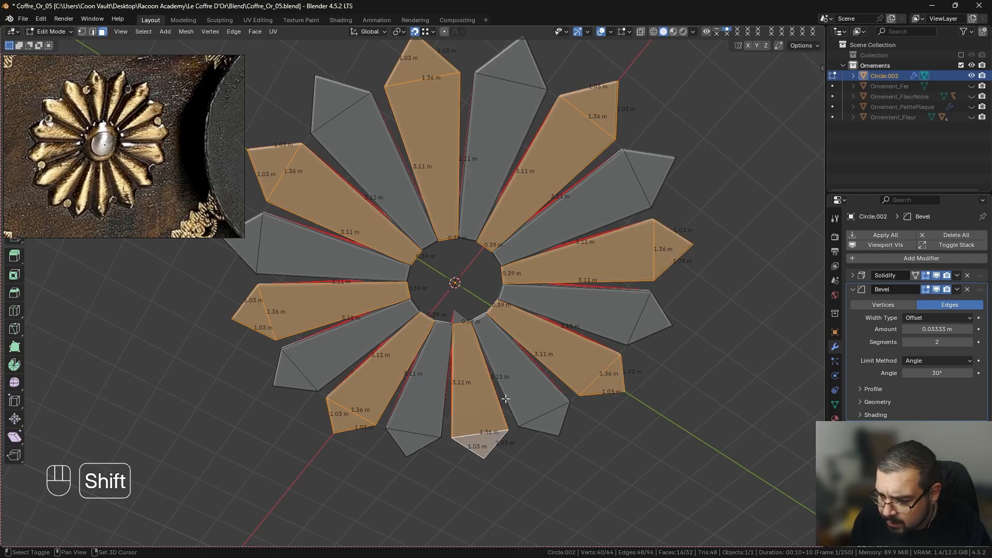
{"action": "key", "text": "p"}
{"action": "left_click", "coordinate": [523, 354]}
{"action": "key", "text": "Tab"}
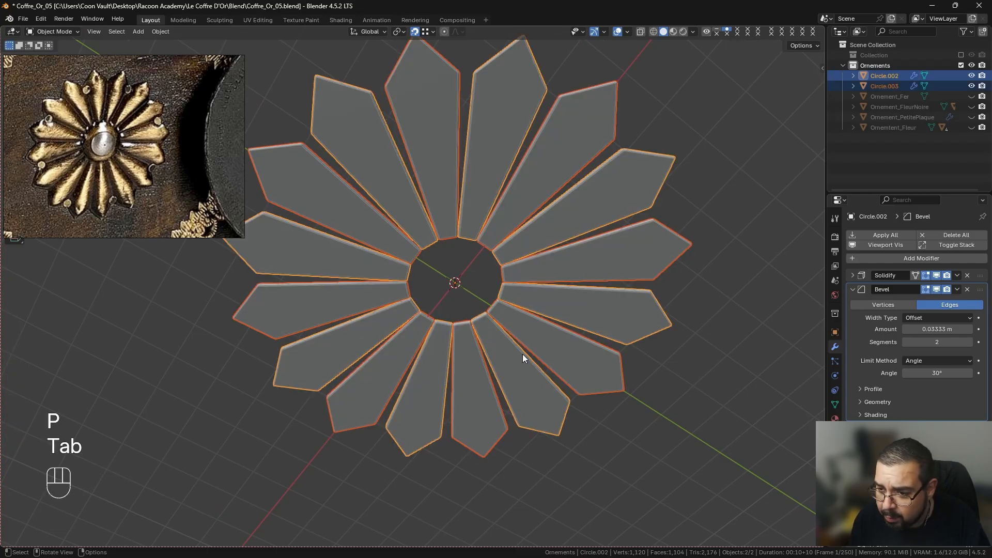
Apply rotation and scale to both petal objects, join them into a single flower object, and deselect it.
{"action": "key", "text": "q"}
{"action": "left_click", "coordinate": [524, 352]}
{"action": "key", "text": "a"}
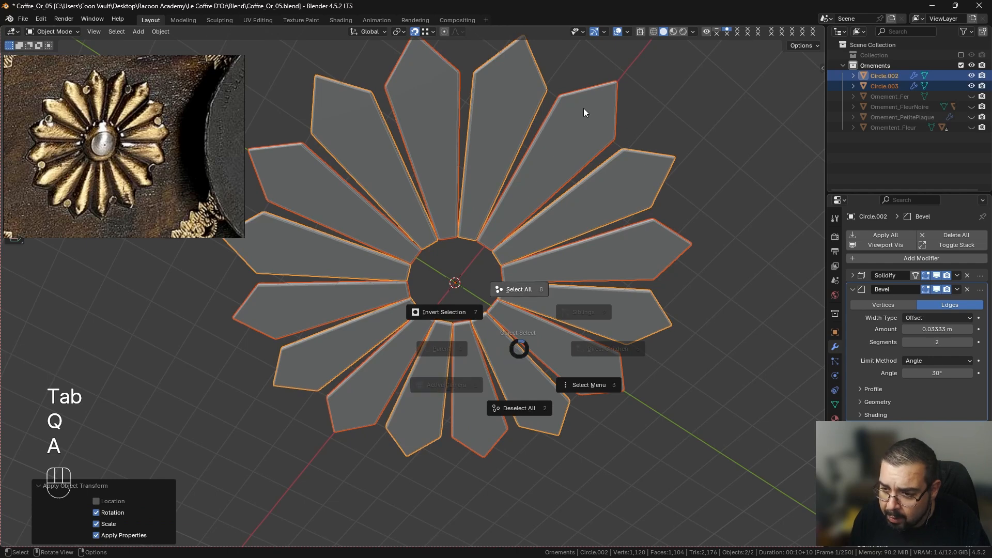
{"action": "key", "text": "ctrl+j"}
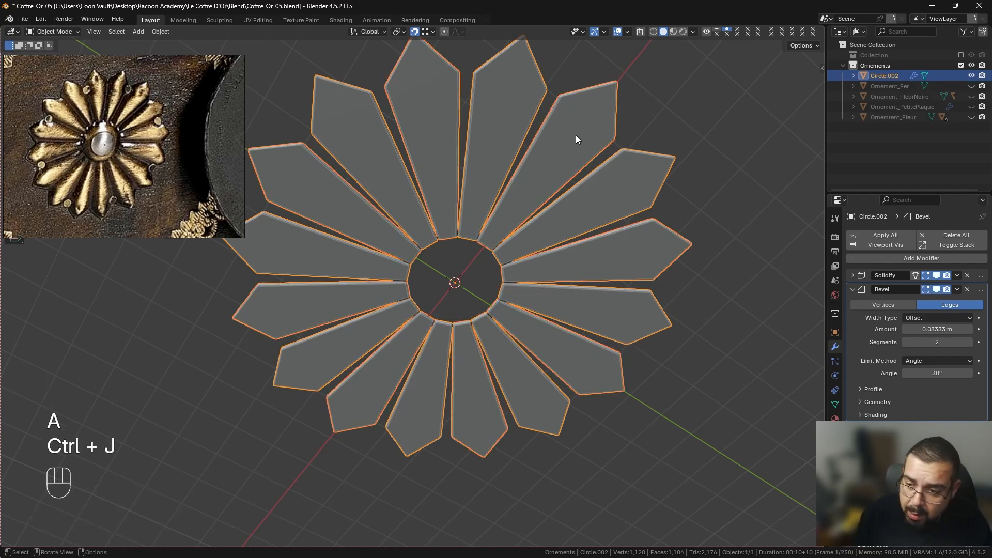
{"action": "middle_click_drag", "start_coordinate": [585, 222], "coordinate": [542, 320]}
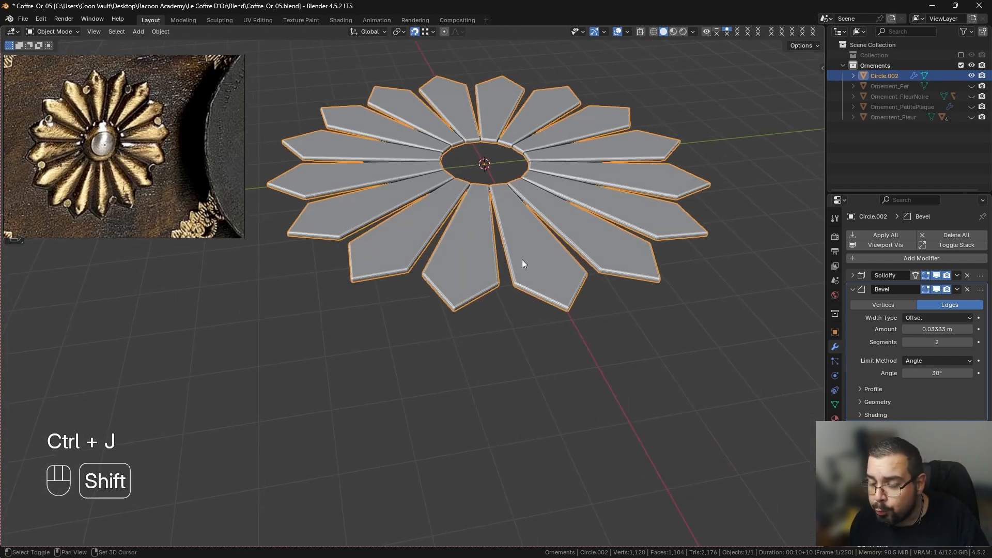
{"action": "middle_click_drag", "start_coordinate": [522, 259], "coordinate": [546, 295], "text": "shift"}
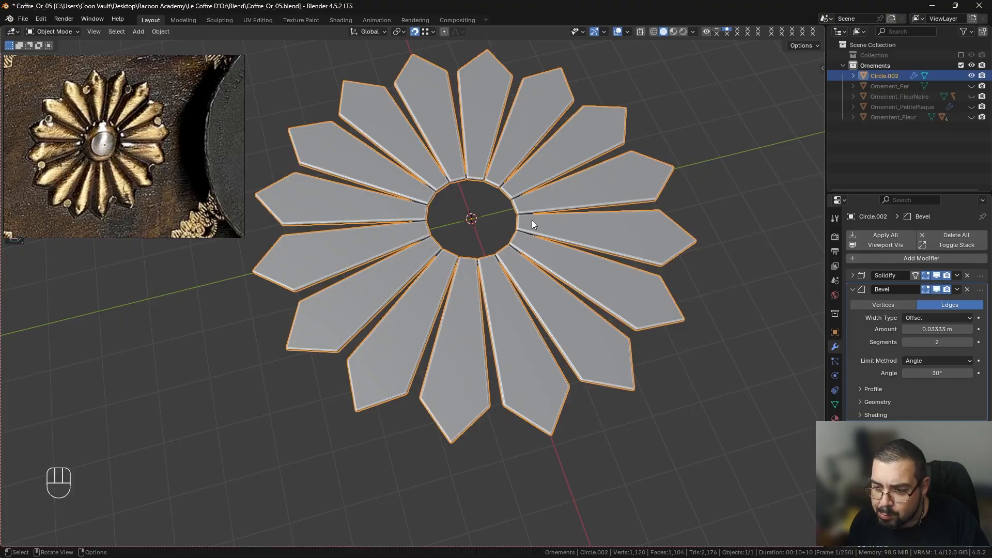
{"action": "middle_click_drag", "start_coordinate": [531, 220], "coordinate": [501, 279]}
{"action": "key", "text": "a"}
{"action": "key", "text": "a"}
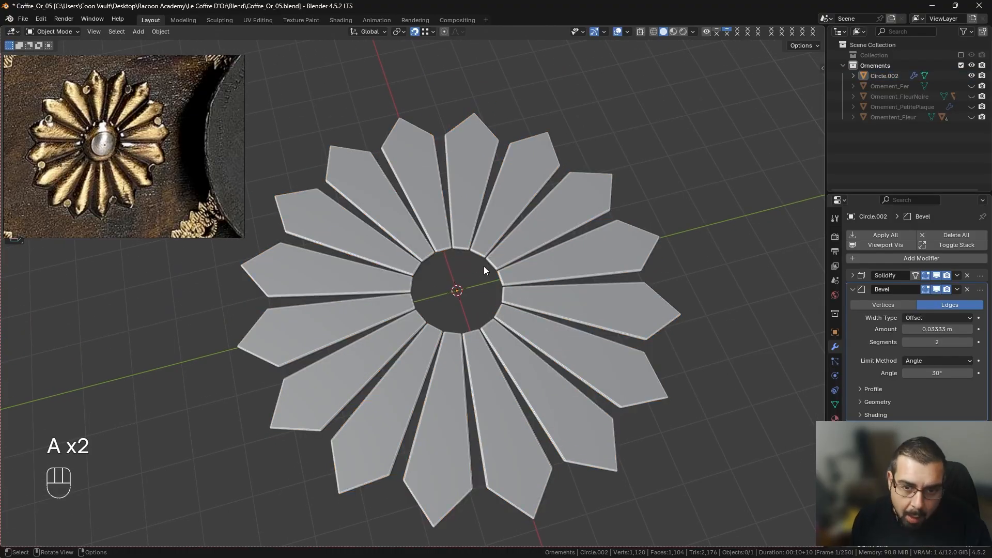
{"action": "middle_click_drag", "start_coordinate": [489, 284], "coordinate": [503, 292], "text": "shift"}
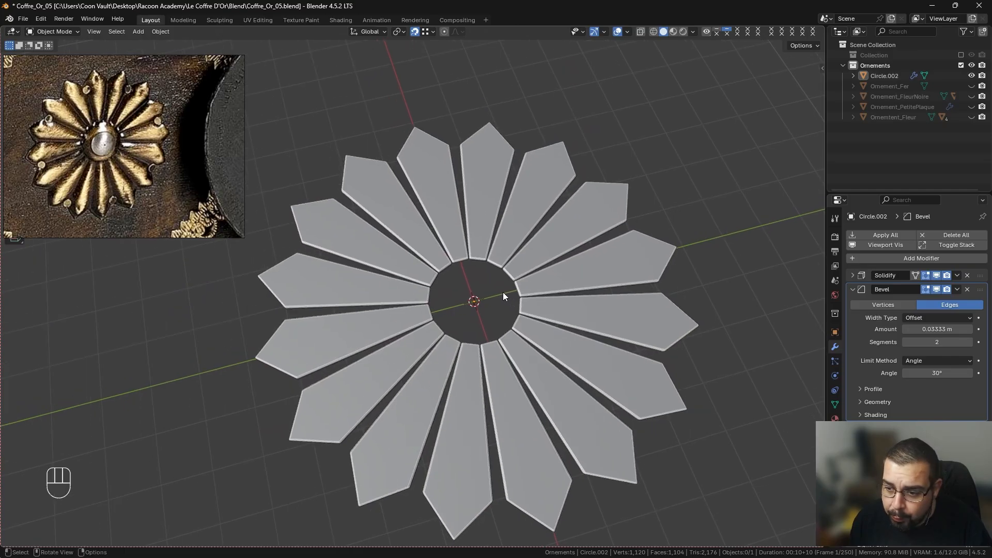
Select the inner end edge of each of the sixteen petals around the flower's central hole.
{"action": "left_click", "coordinate": [482, 267]}
{"action": "key", "text": "Tab"}
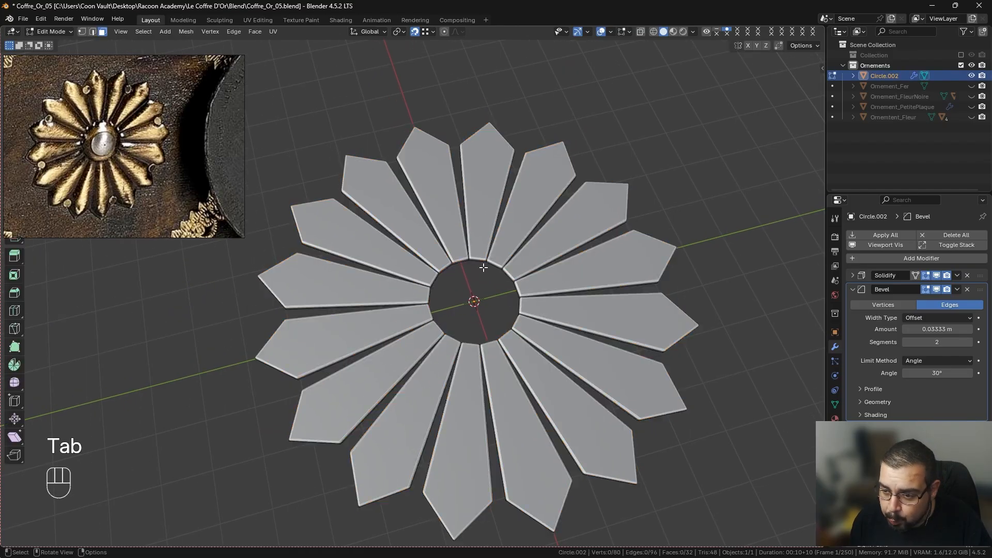
{"action": "left_click", "coordinate": [93, 32]}
{"action": "left_click", "coordinate": [473, 264]}
{"action": "middle_click_drag", "start_coordinate": [472, 265], "coordinate": [473, 153]}
{"action": "scroll", "coordinate": [465, 294], "scroll_direction": "up", "scroll_amount": 3}
{"action": "left_click", "coordinate": [497, 294], "text": "shift"}
{"action": "left_click", "coordinate": [477, 278], "text": "shift"}
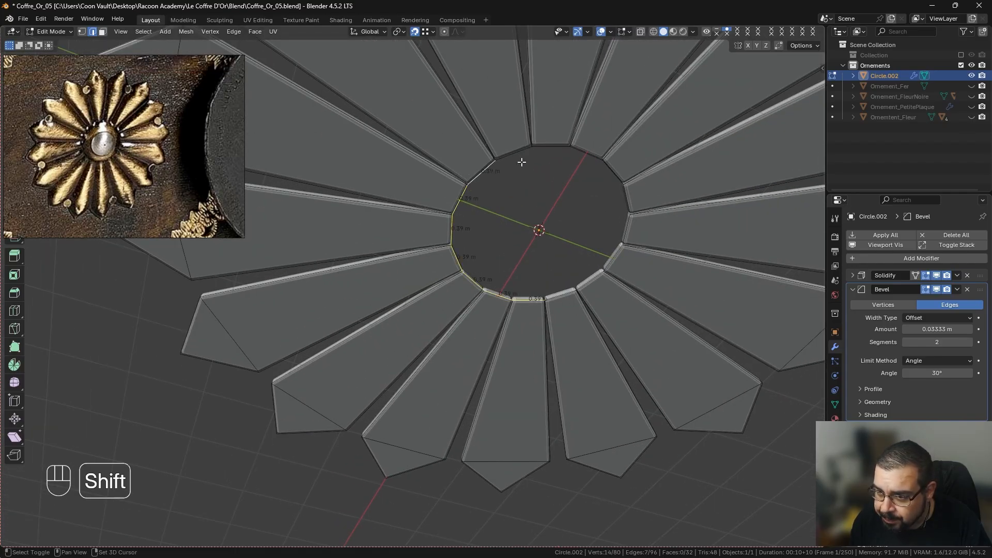
{"action": "left_click", "coordinate": [594, 162], "text": "shift"}
{"action": "left_click", "coordinate": [610, 169], "text": "shift"}
{"action": "left_click", "coordinate": [620, 204], "text": "shift"}
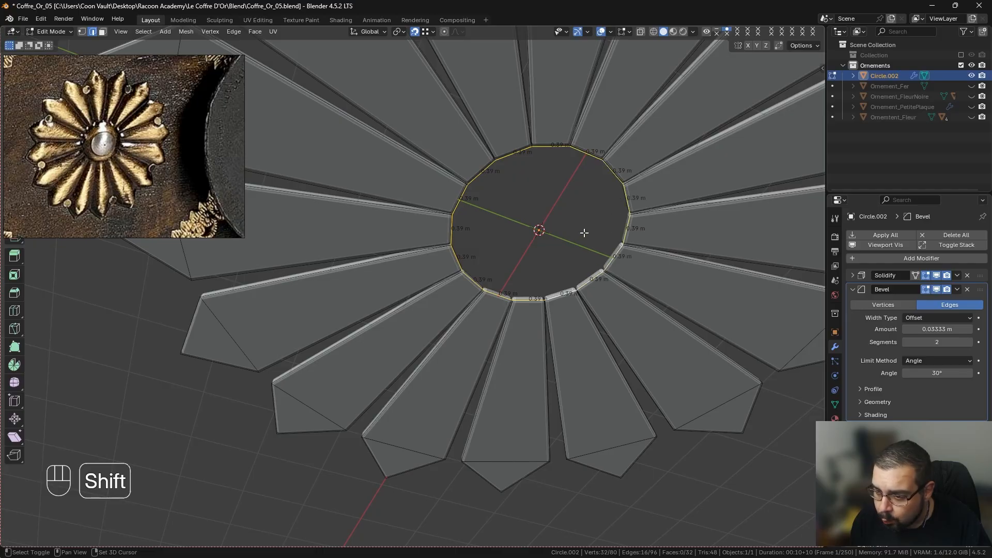
Duplicate the selected inner edges in place, separate the copy into its own object, and return to Object Mode.
{"action": "key", "text": "shift+d"}
{"action": "right_click", "coordinate": [556, 253]}
{"action": "key", "text": "p"}
{"action": "left_click", "coordinate": [555, 222]}
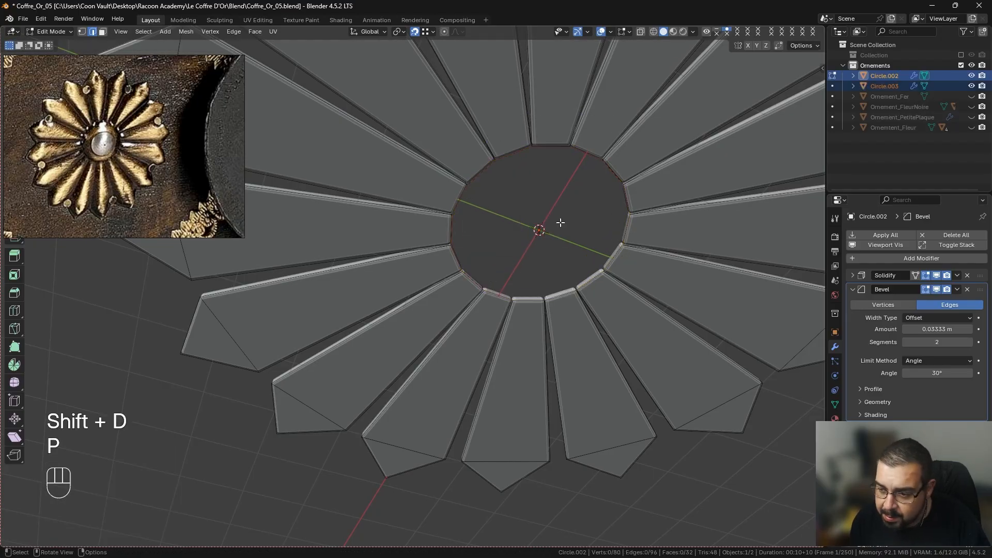
{"action": "key", "text": "Tab"}
Merge the separated ring's overlapping vertices by distance with a 0.0001 m threshold.
{"action": "left_click", "coordinate": [535, 303]}
{"action": "key", "text": "Tab"}
{"action": "key", "text": "a"}
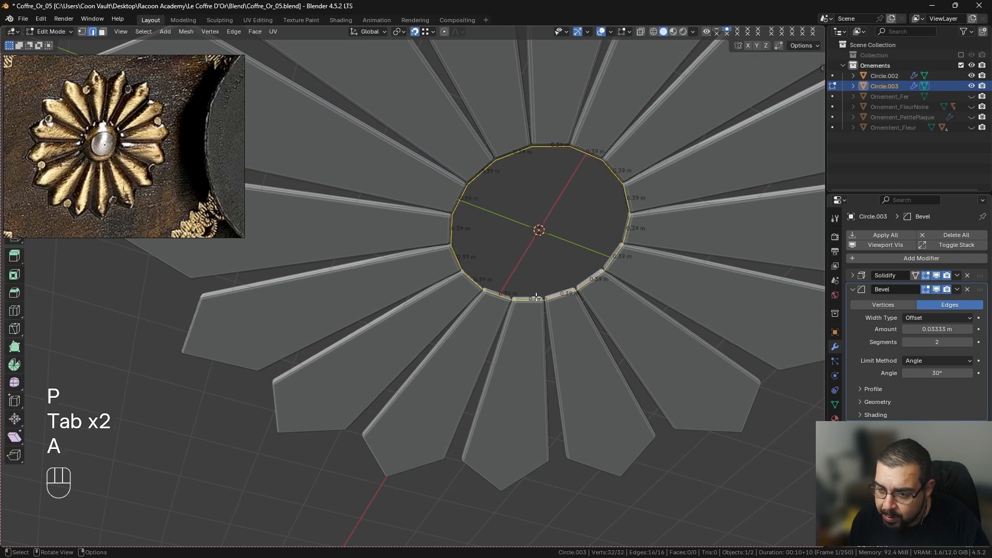
{"action": "key", "text": "q"}
{"action": "left_click", "coordinate": [532, 291]}
{"action": "key", "text": "q"}
{"action": "left_click", "coordinate": [527, 302]}
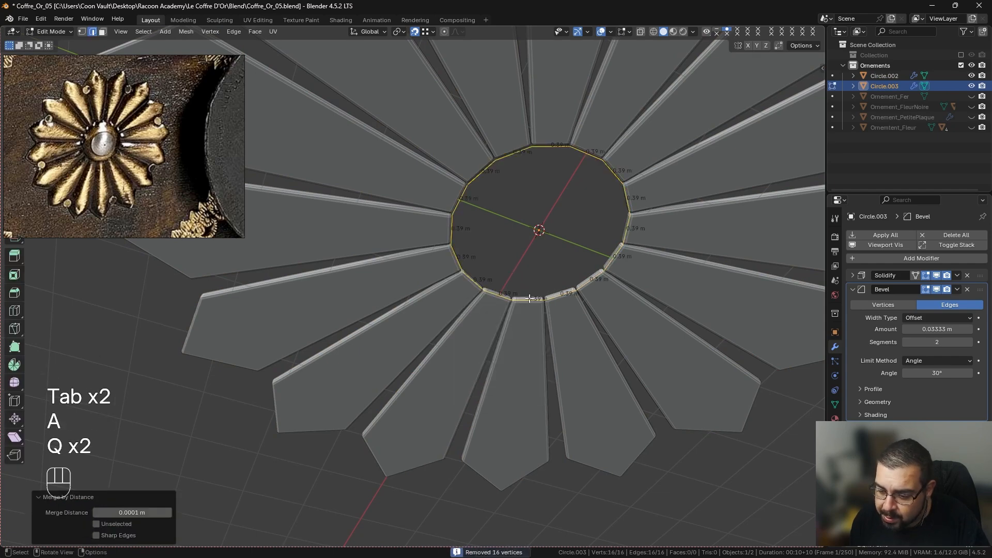
{"action": "key", "text": "Tab"}
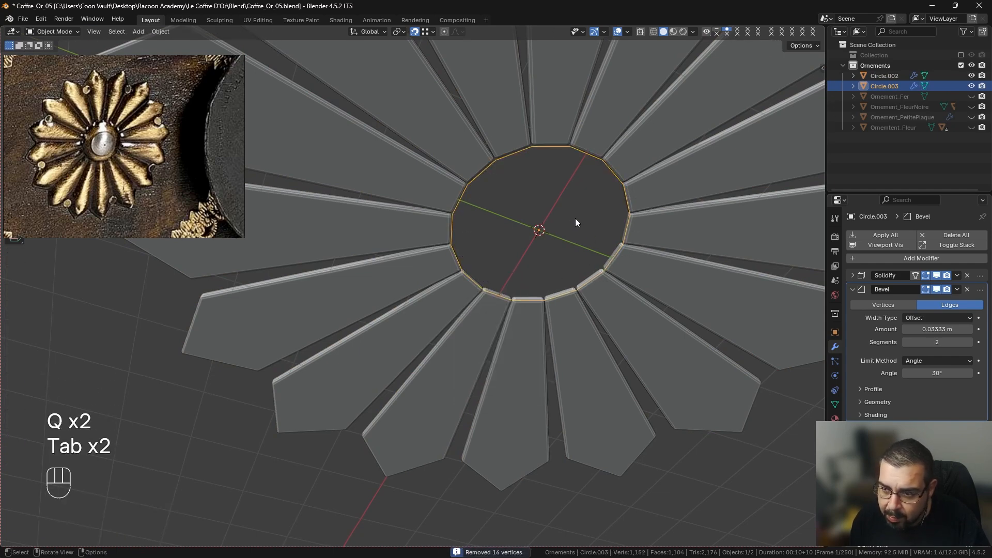
Subdivide all edges of the ring once and return to Object Mode.
{"action": "key", "text": "Tab"}
{"action": "key", "text": "w"}
{"action": "right_click", "coordinate": [545, 183]}
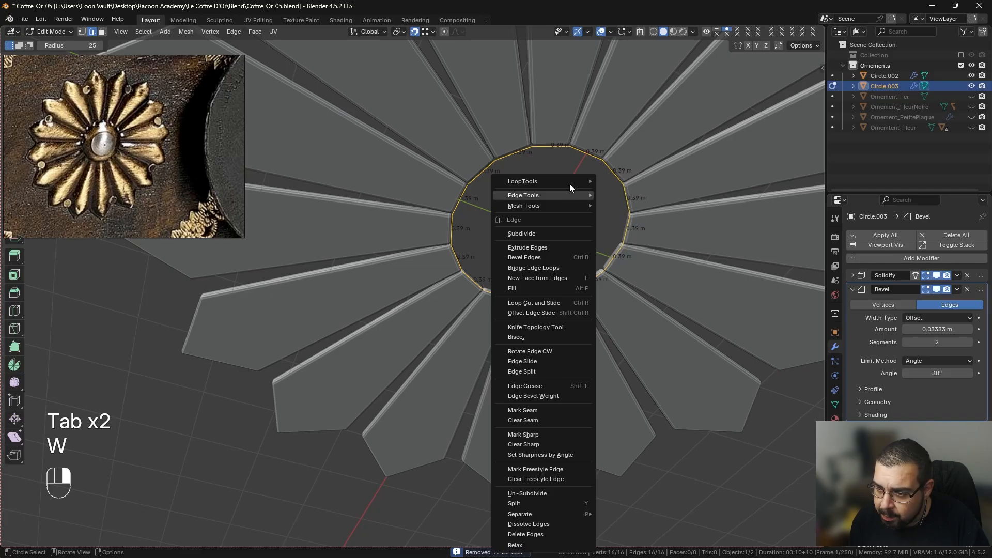
{"action": "left_click", "coordinate": [538, 238]}
{"action": "key", "text": "Tab"}
Round the ring into a regular circle with LoopTools Circle using Best fit, and restore the default select tool.
{"action": "middle_click_drag", "start_coordinate": [534, 172], "coordinate": [511, 279]}
{"action": "right_click", "coordinate": [498, 194]}
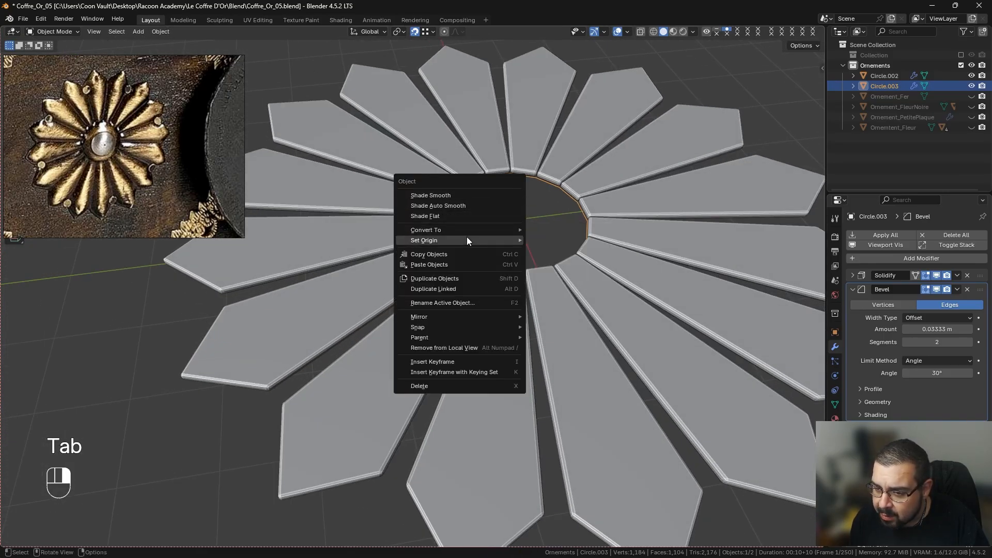
{"action": "key", "text": "q"}
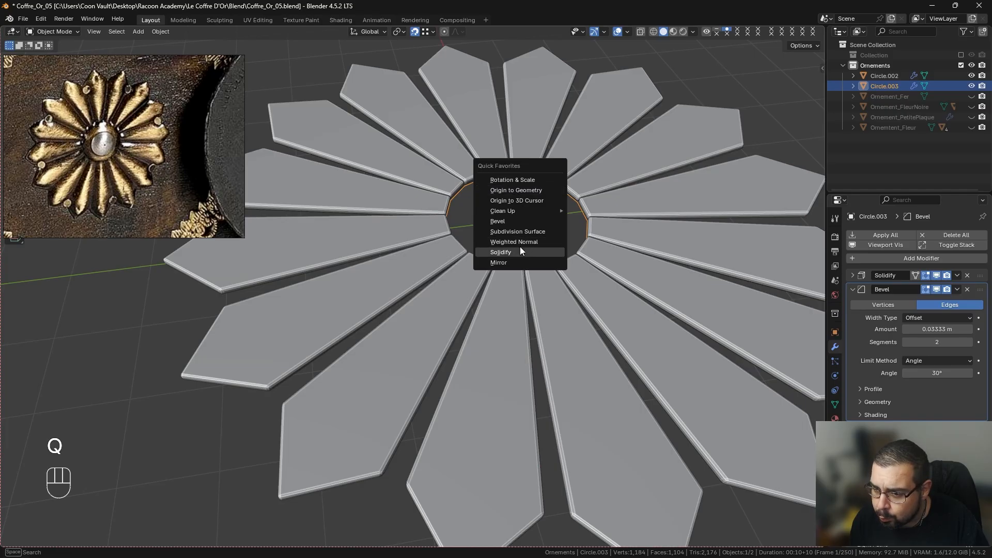
{"action": "mouse_move", "coordinate": [531, 211]}
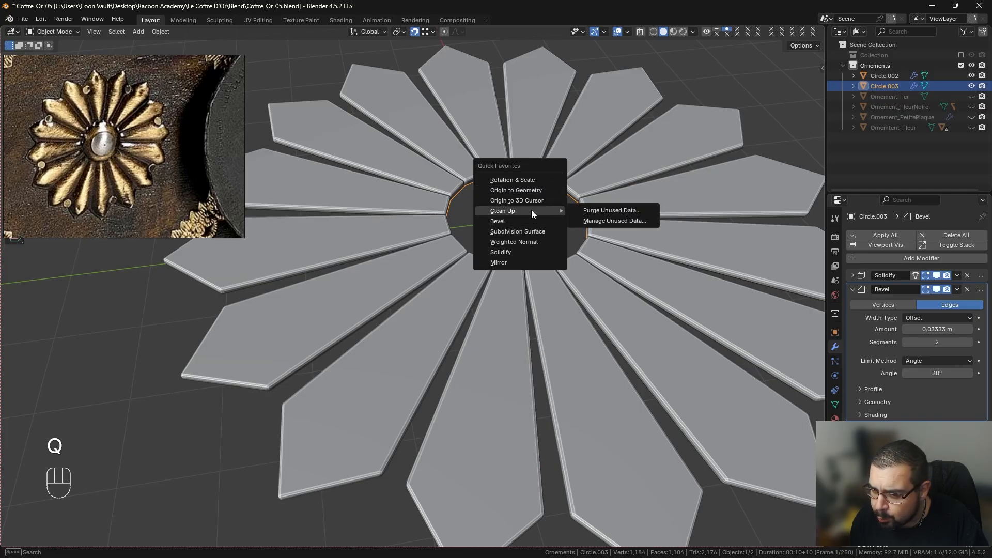
{"action": "key", "text": "Tab"}
{"action": "key", "text": "q"}
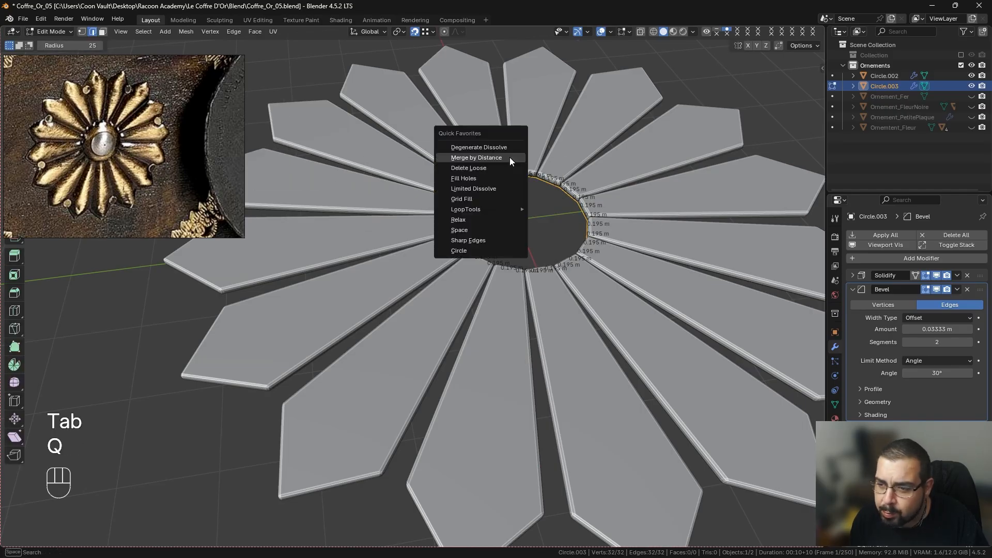
{"action": "mouse_move", "coordinate": [482, 212]}
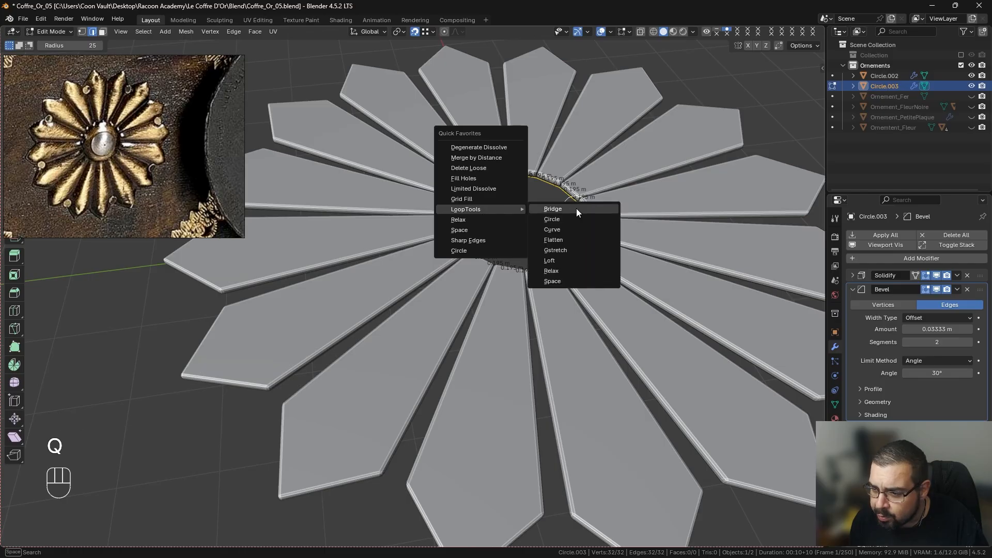
{"action": "left_click", "coordinate": [569, 220]}
{"action": "left_click_drag", "start_coordinate": [73, 64], "coordinate": [0, 114]}
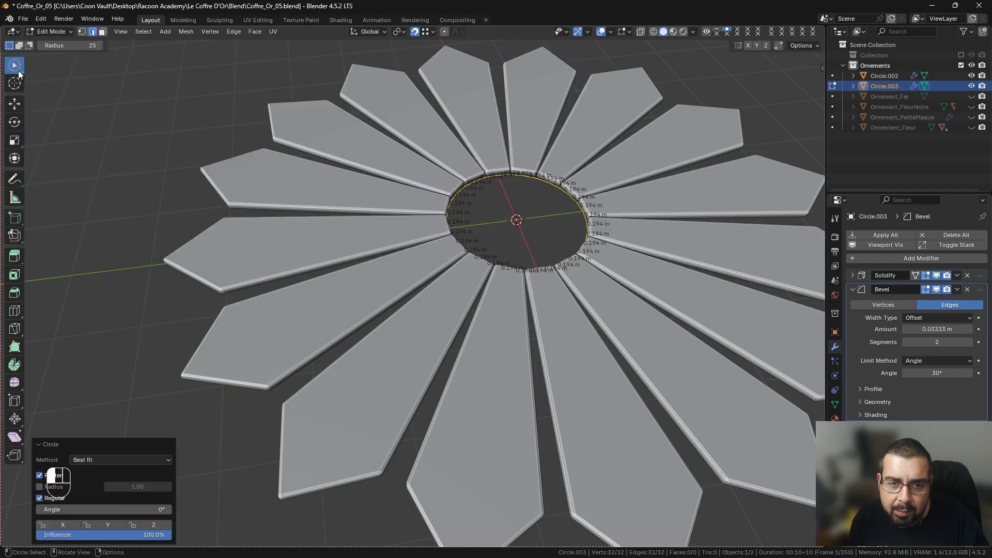
{"action": "left_click_drag", "start_coordinate": [14, 66], "coordinate": [49, 75]}
Delete the separated ring object from the file.
{"action": "middle_click_drag", "start_coordinate": [454, 143], "coordinate": [510, 157]}
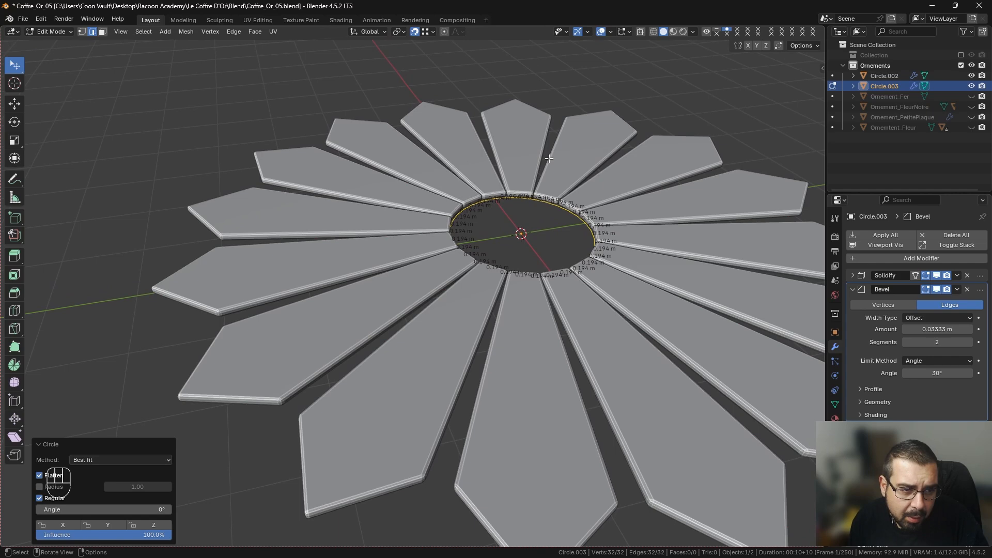
{"action": "key", "text": "x"}
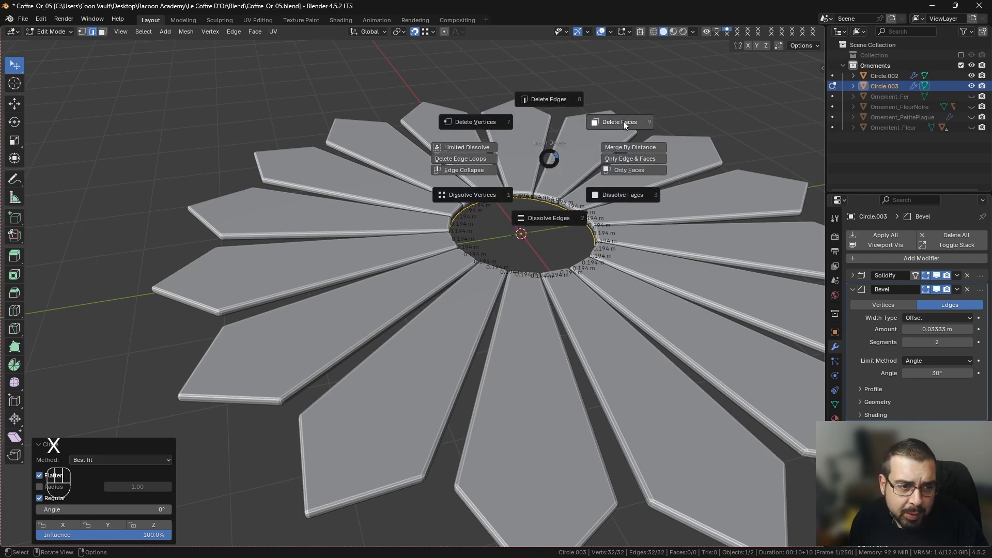
{"action": "left_click", "coordinate": [623, 120]}
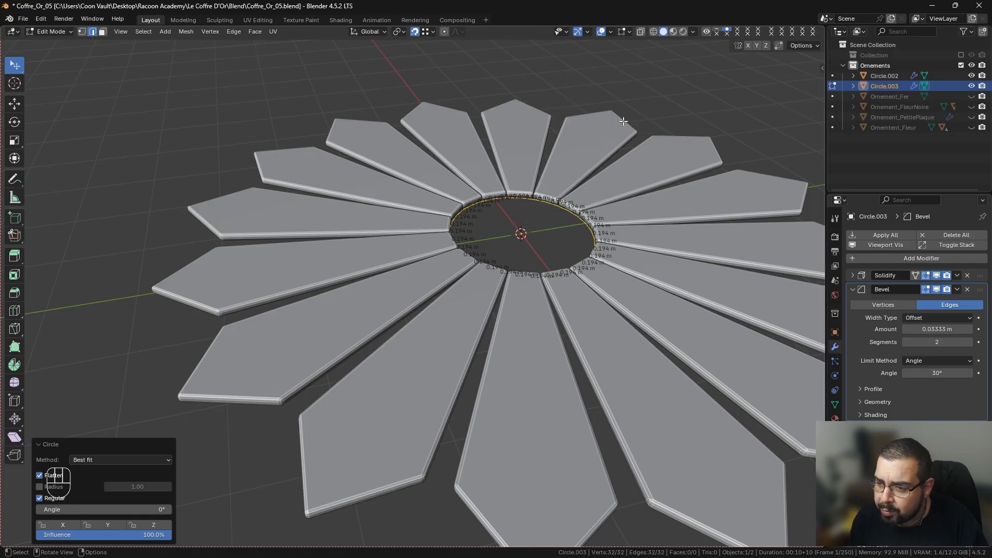
{"action": "key", "text": "Tab"}
{"action": "key", "text": "x"}
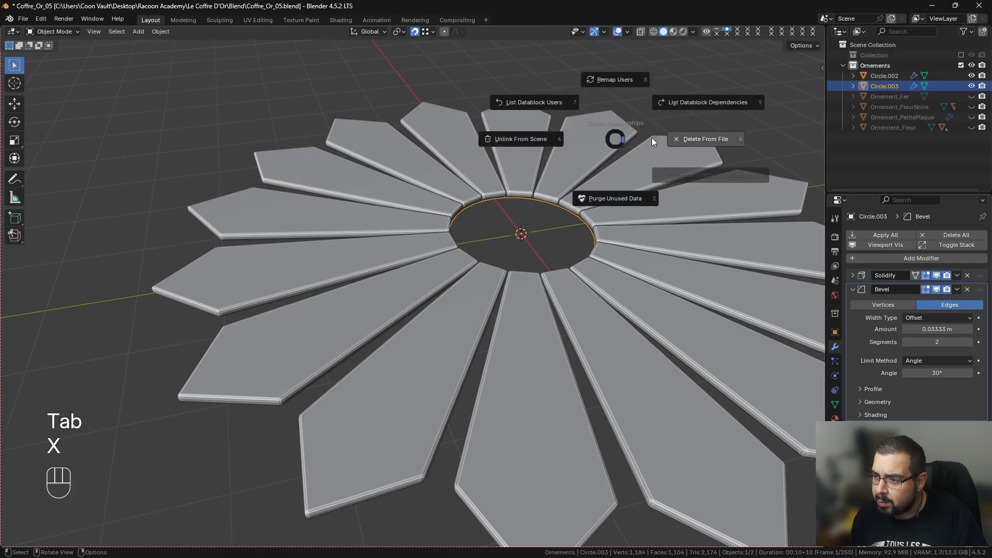
{"action": "left_click", "coordinate": [675, 137]}
Add a 2 m cube at the flower's centre and give it a level 3 Subdivision modifier.
{"action": "key", "text": "shift+a"}
{"action": "mouse_move", "coordinate": [645, 143]}
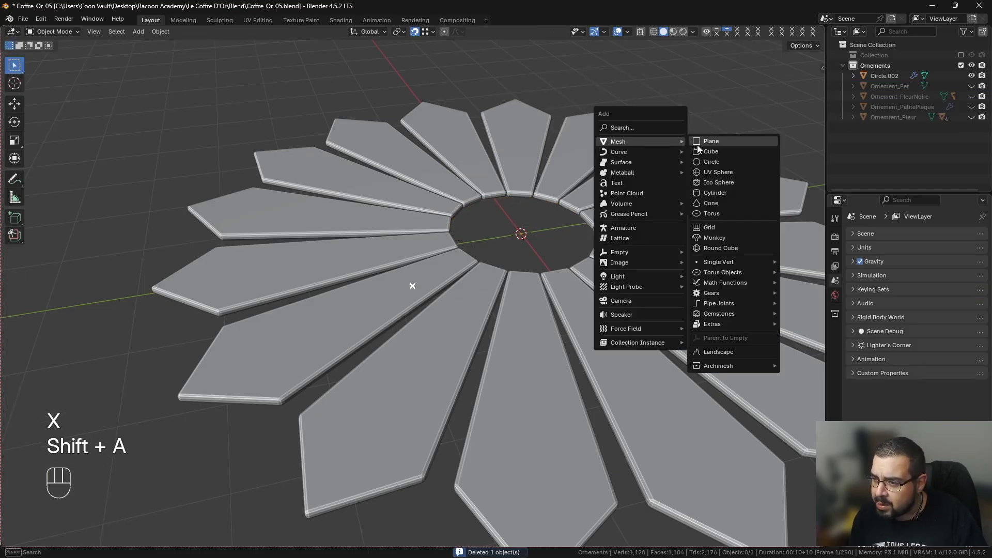
{"action": "left_click", "coordinate": [708, 150]}
{"action": "key", "text": "ctrl"}
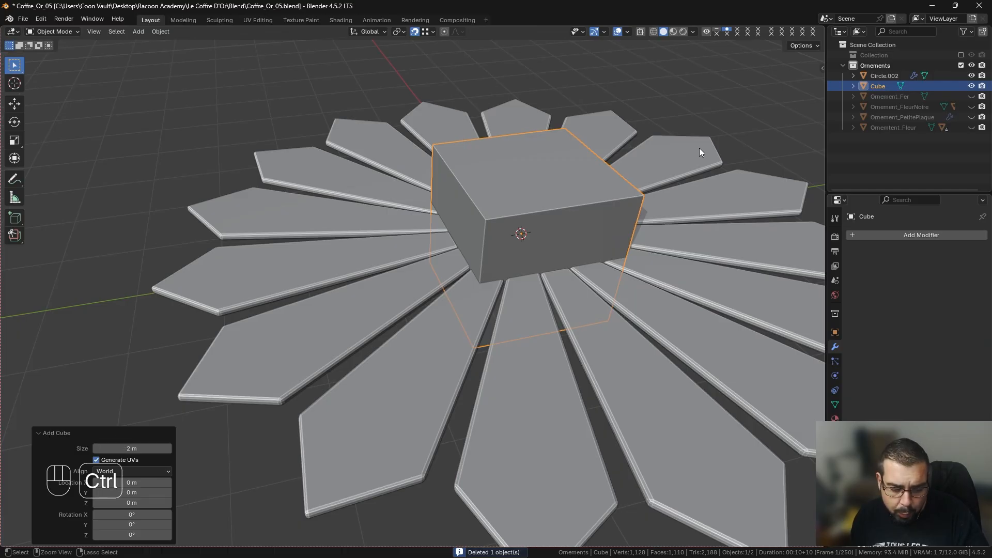
{"action": "key", "text": "ctrl+3"}
Add a Cast modifier to the subdivided cube with Sphere shape and a factor of 1.
{"action": "key", "text": "q"}
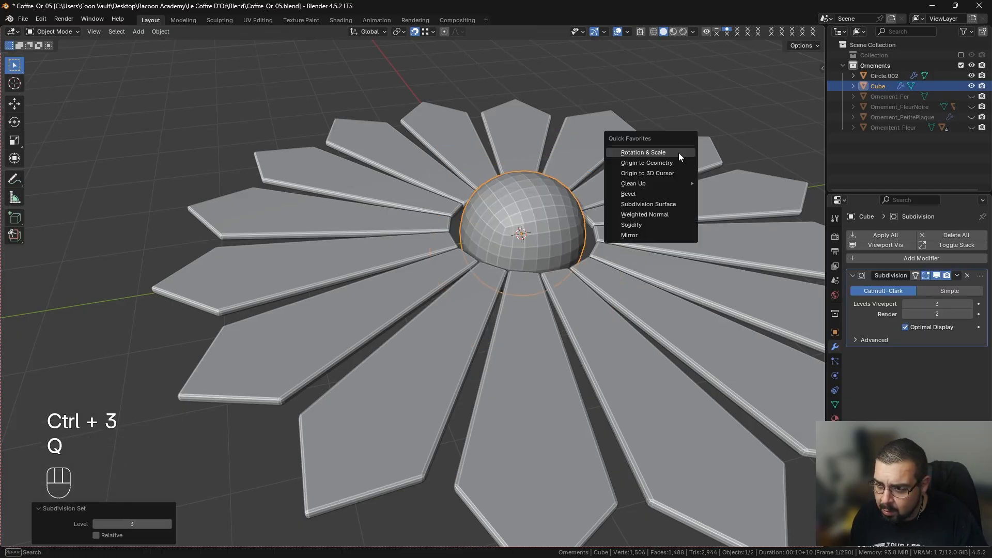
{"action": "left_click", "coordinate": [933, 256]}
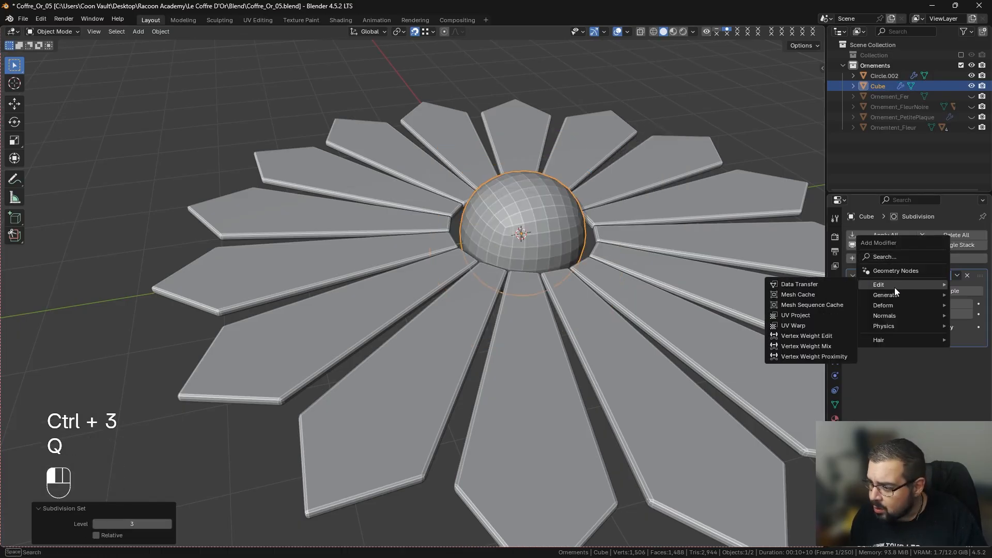
{"action": "mouse_move", "coordinate": [883, 305]}
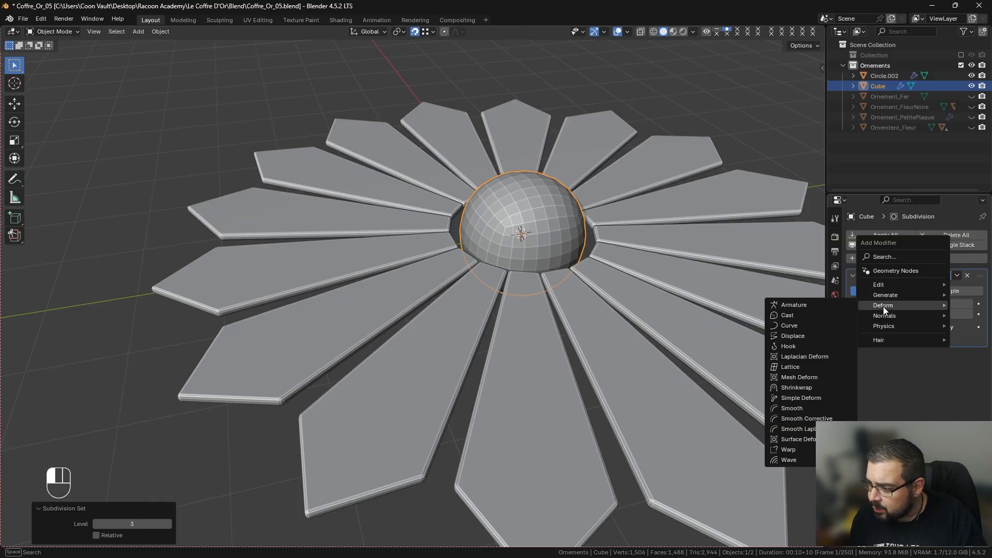
{"action": "left_click", "coordinate": [815, 315]}
{"action": "left_click", "coordinate": [950, 409]}
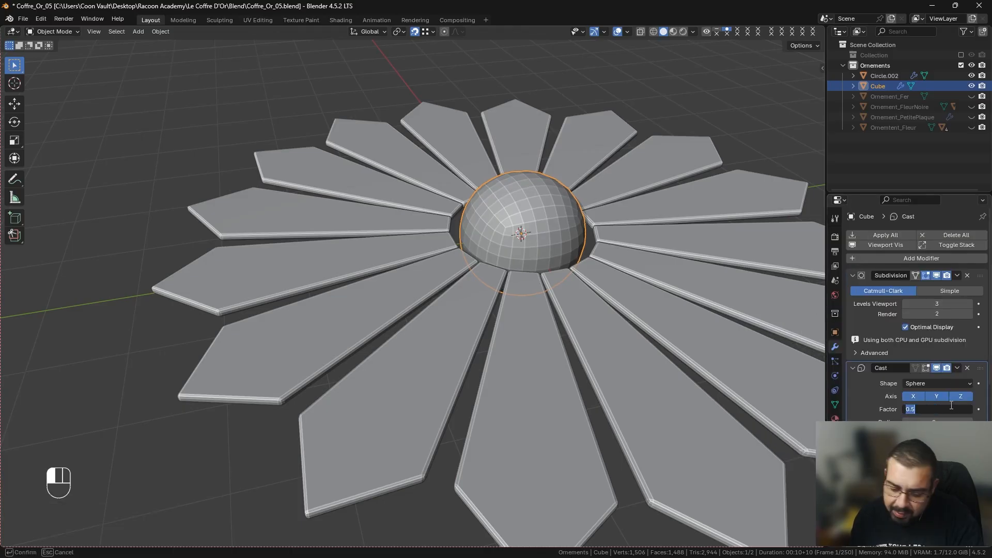
{"action": "type", "text": "1"}
{"action": "key", "text": "Return"}
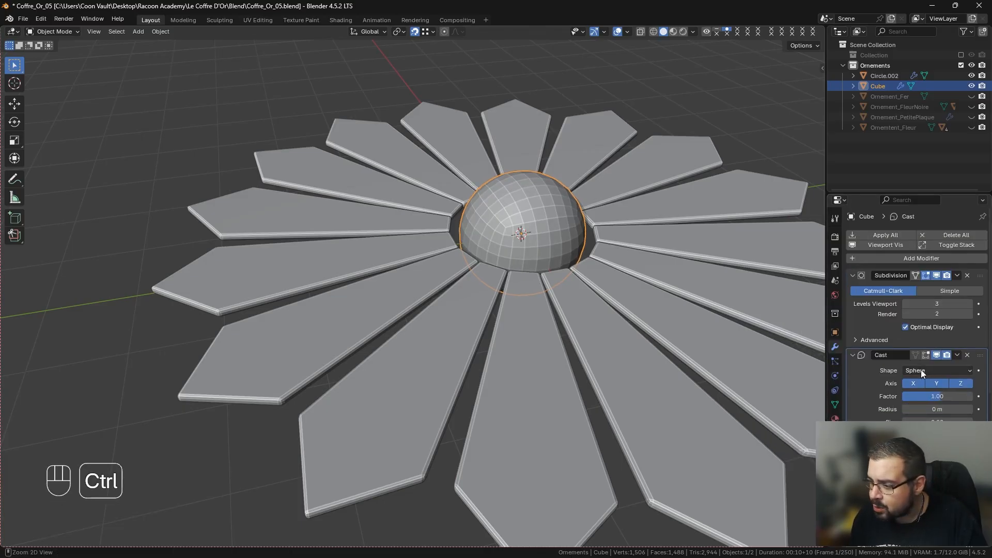
Apply the Subdivision and Cast modifiers on the central sphere.
{"action": "key", "text": "ctrl+a"}
{"action": "key", "text": "ctrl+a"}
{"action": "middle_click_drag", "start_coordinate": [798, 282], "coordinate": [655, 231]}
{"action": "key", "text": "KP_Divide"}
{"action": "key", "text": "KP_Divide"}
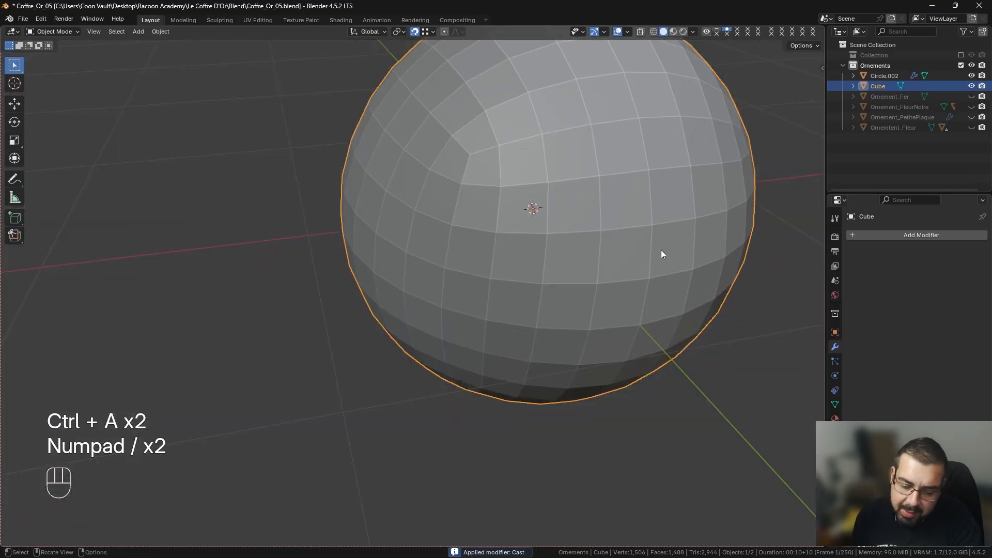
Select the two horizontal face loops just below the sphere's equator in front view and delete their faces.
{"action": "key", "text": "Tab"}
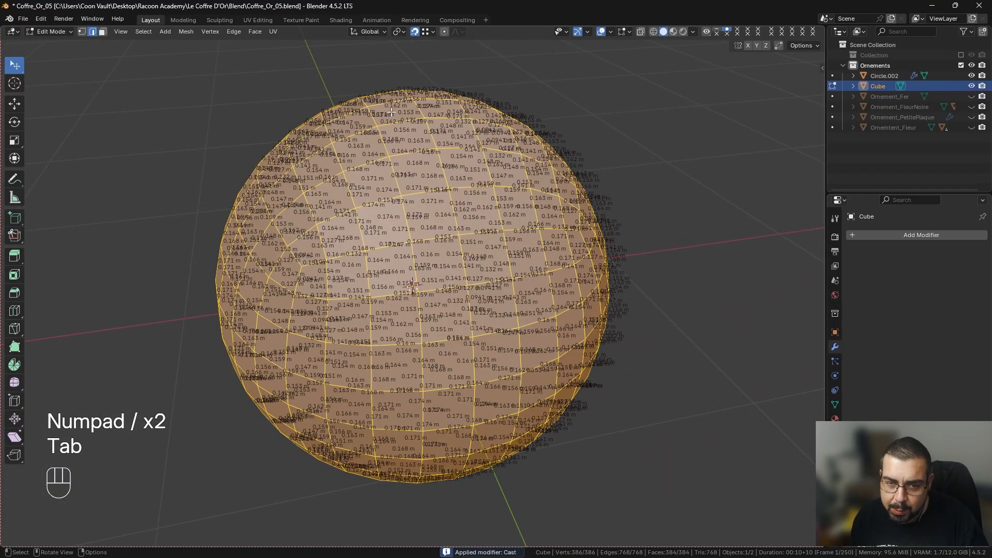
{"action": "left_click", "coordinate": [102, 32]}
{"action": "scroll", "coordinate": [452, 244], "scroll_direction": "up", "scroll_amount": 3}
{"action": "scroll", "coordinate": [452, 245], "scroll_direction": "down", "scroll_amount": 2}
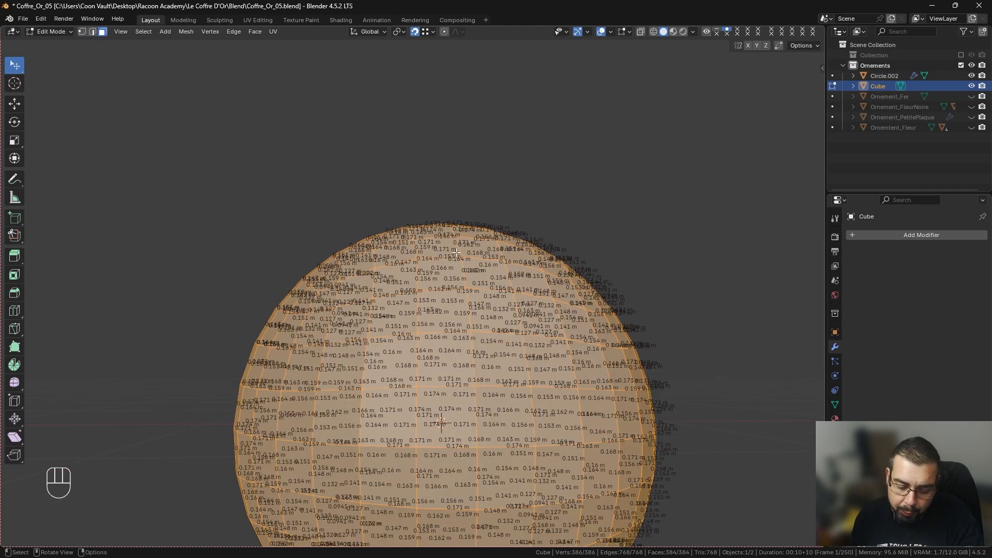
{"action": "key", "text": "KP_1"}
{"action": "scroll", "coordinate": [435, 361], "scroll_direction": "down", "scroll_amount": 3}
{"action": "key", "text": "alt+a"}
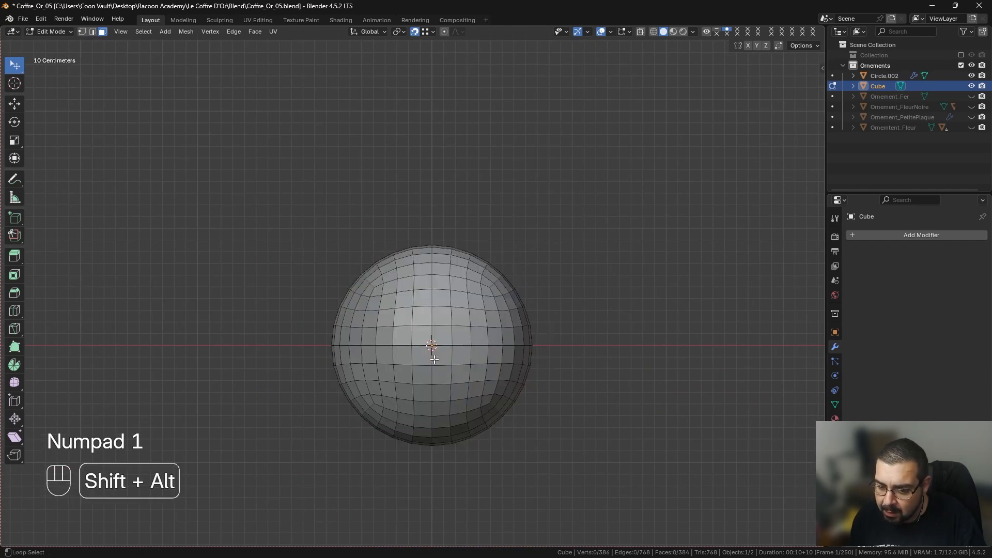
{"action": "left_click", "coordinate": [434, 357], "text": "alt+shift"}
{"action": "left_click", "coordinate": [433, 371], "text": "alt+shift"}
{"action": "key", "text": "x"}
{"action": "left_click", "coordinate": [523, 342]}
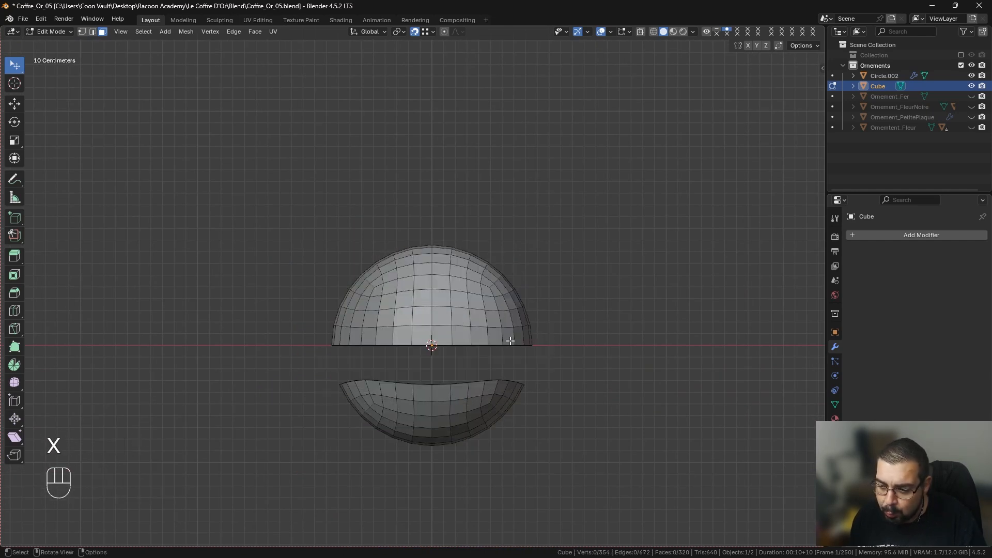
Delete the detached lower cap of the sphere, leaving only the dome, and return to Object Mode.
{"action": "key", "text": "l"}
{"action": "key", "text": "x"}
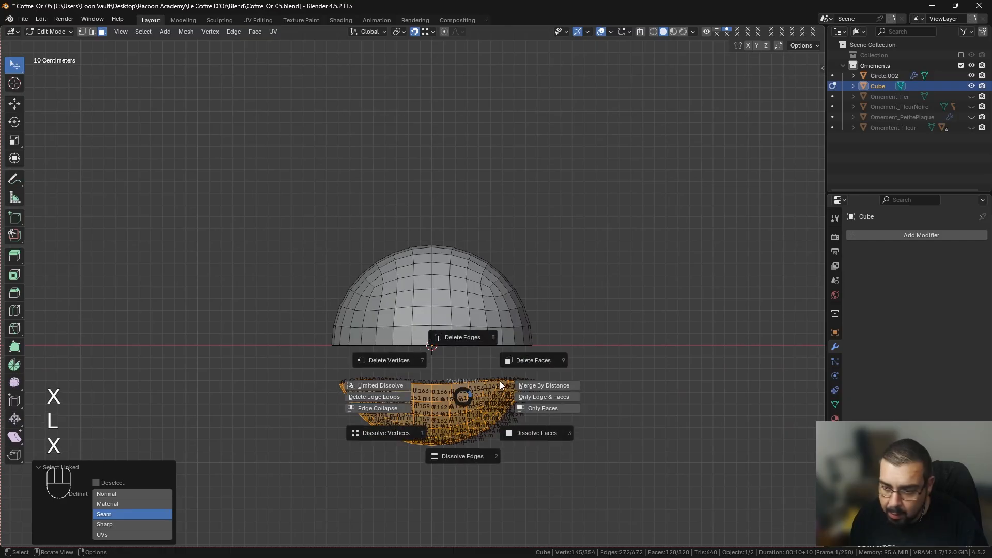
{"action": "left_click", "coordinate": [520, 357]}
{"action": "key", "text": "Tab"}
Flatten the dome by scaling it to 0.2 along the Z axis.
{"action": "key", "text": "s"}
{"action": "key", "text": "z"}
{"action": "key", "text": "e"}
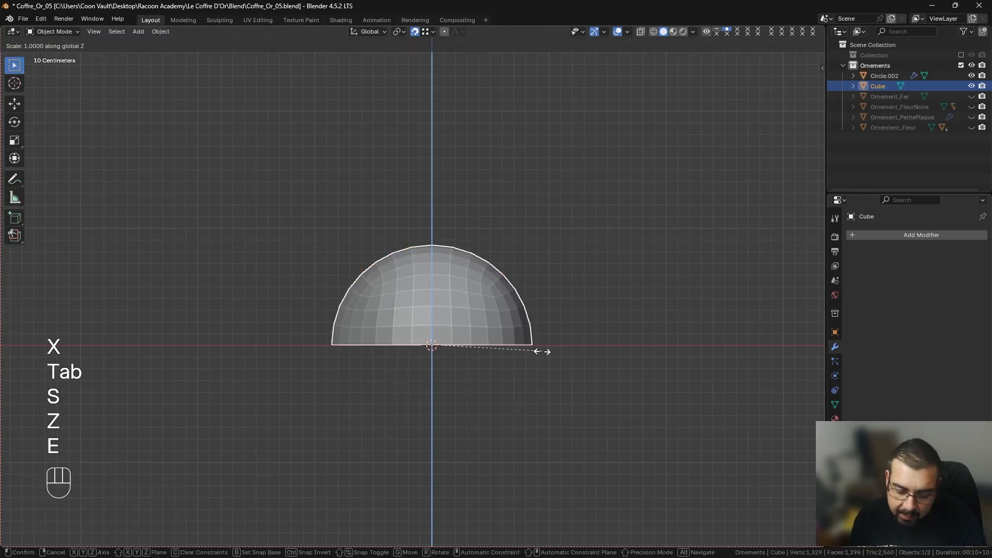
{"action": "key", "text": "KP_0"}
{"action": "key", "text": "KP_Decimal"}
{"action": "key", "text": "KP_1"}
{"action": "key", "text": "BackSpace"}
{"action": "key", "text": "BackSpace"}
{"action": "key", "text": "BackSpace"}
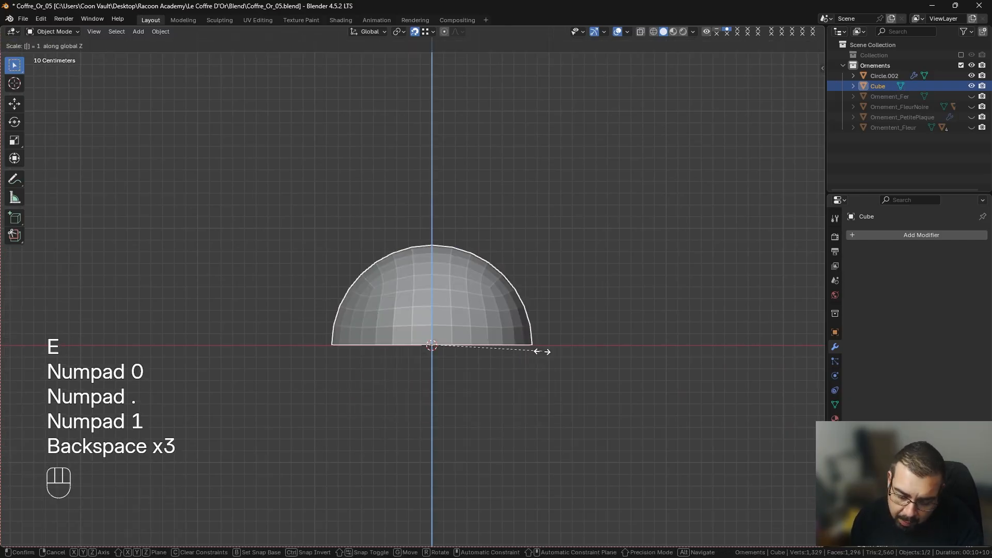
{"action": "key", "text": "KP_0"}
{"action": "key", "text": "KP_Decimal"}
{"action": "key", "text": "KP_2"}
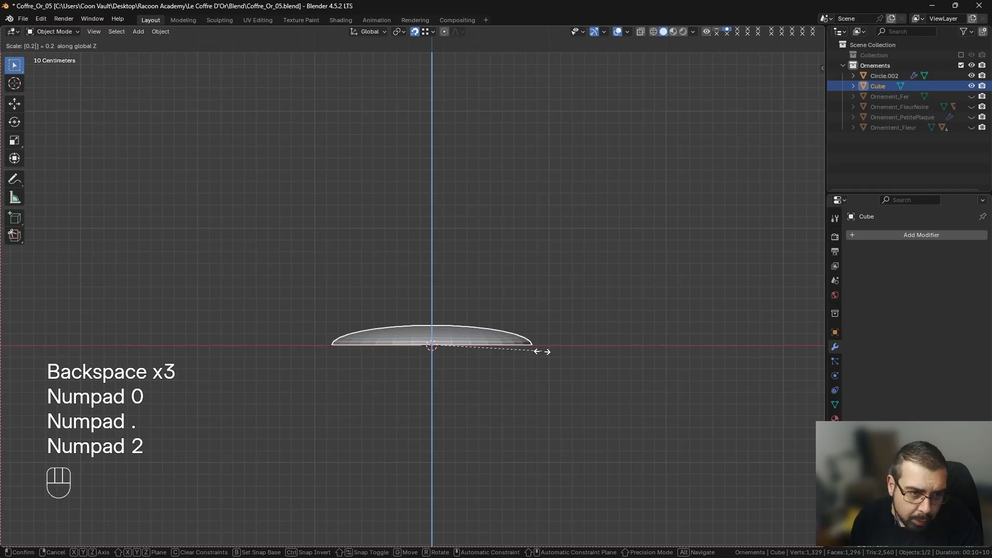
{"action": "key", "text": "Return"}
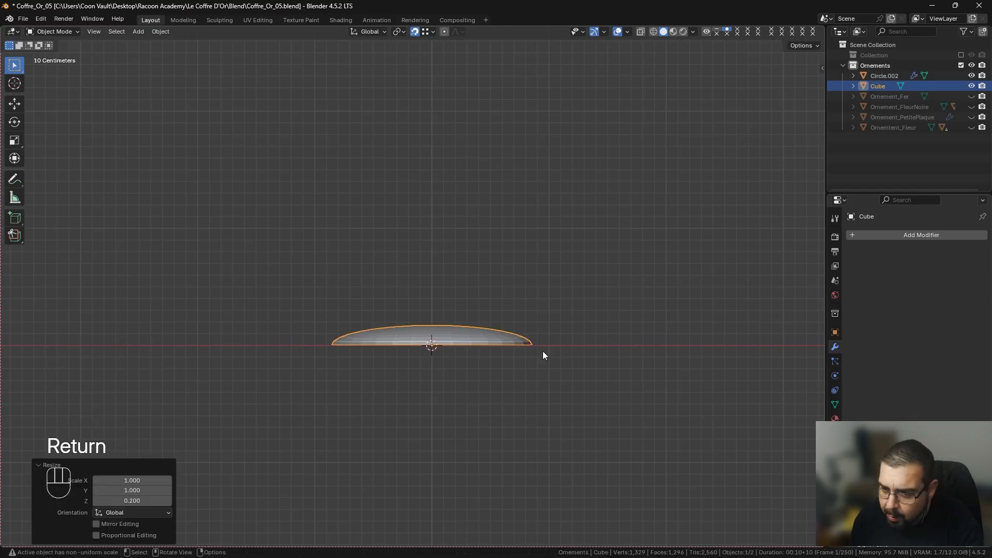
Leave local view and scale the dome up uniformly by about 1.19 so it covers the petals' inner ends.
{"action": "key", "text": "KP_Divide"}
{"action": "middle_click_drag", "start_coordinate": [531, 301], "coordinate": [559, 262]}
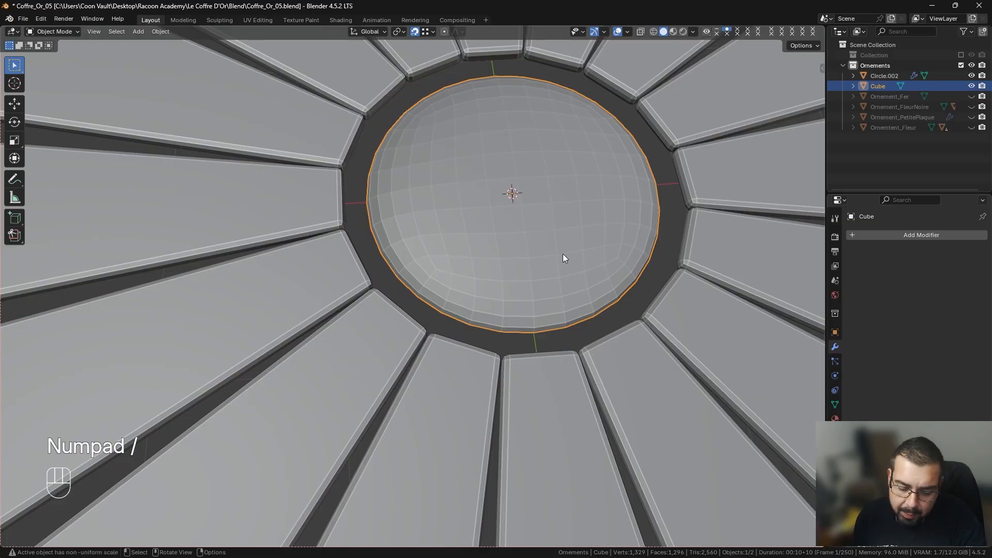
{"action": "key", "text": "s"}
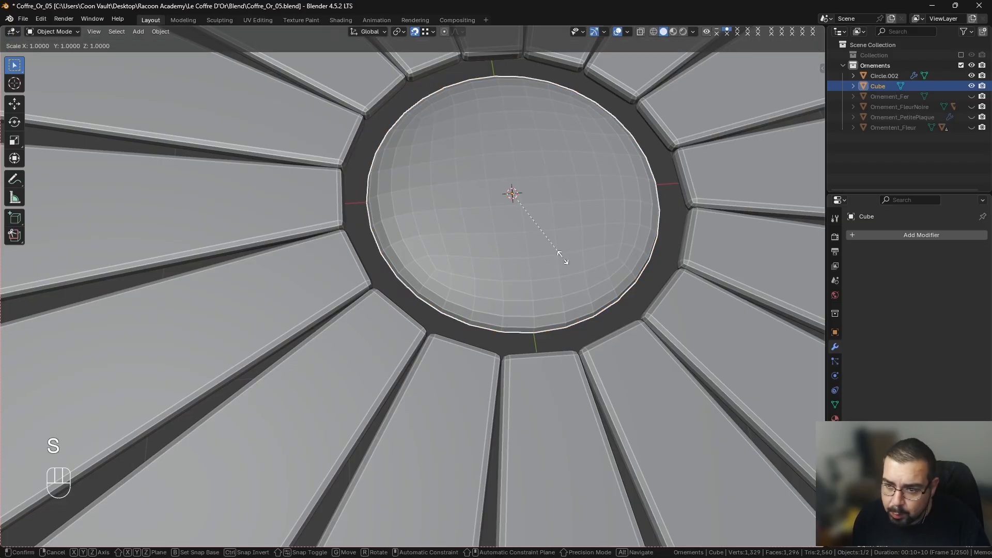
{"action": "left_click", "coordinate": [631, 267]}
Raise the dome about 0.105 m along Z and scale it up uniformly by about 1.01.
{"action": "key", "text": "g"}
{"action": "key", "text": "z"}
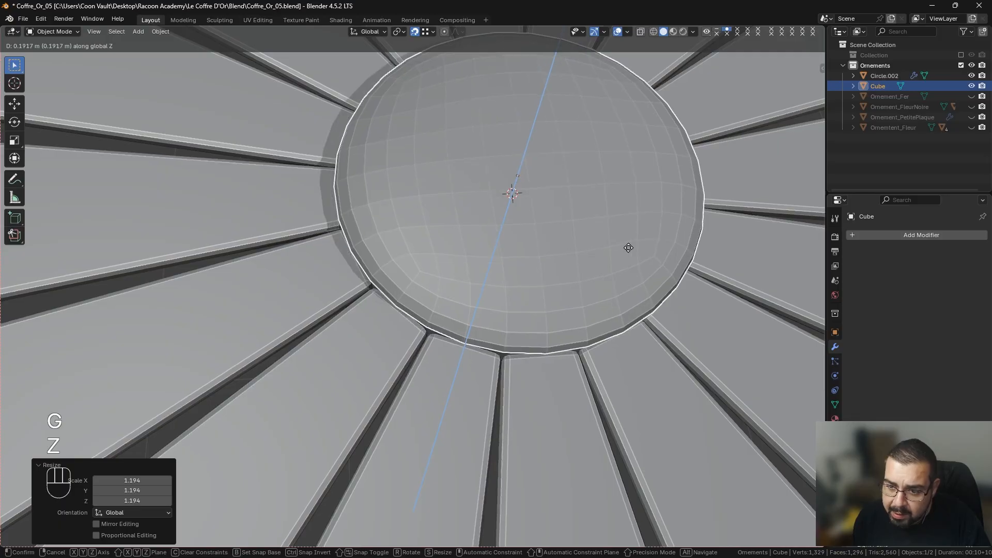
{"action": "left_click", "coordinate": [630, 256]}
{"action": "key", "text": "s"}
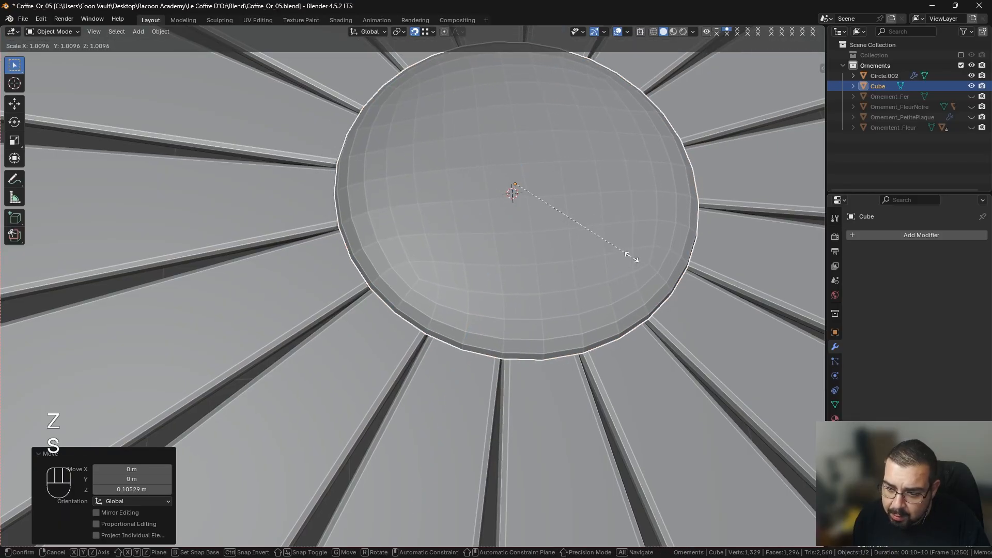
{"action": "left_click", "coordinate": [631, 256]}
{"action": "middle_click_drag", "start_coordinate": [632, 256], "coordinate": [560, 272]}
Snap the 3D cursor to the vertex at the dome's apex in Edit Mode, and return to Object Mode.
{"action": "key", "text": "Tab"}
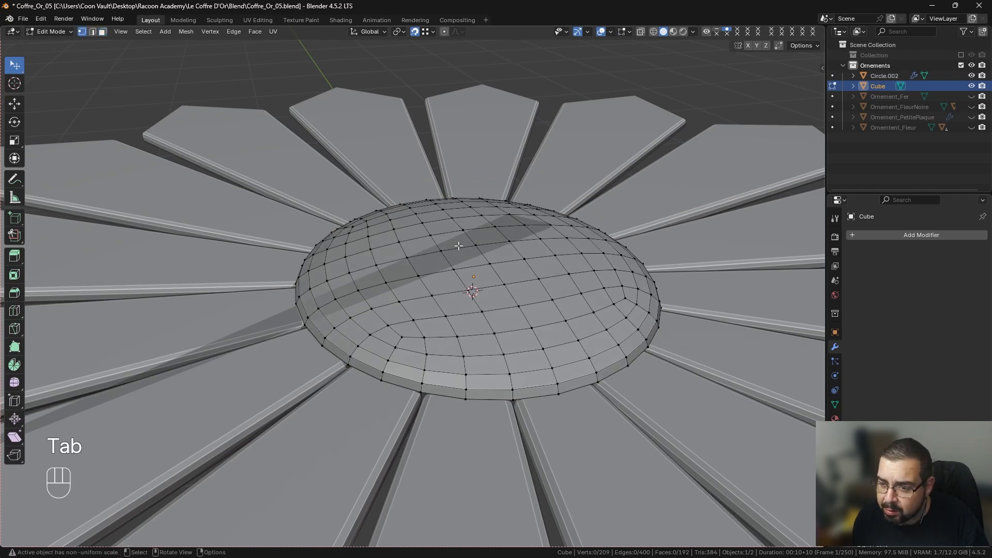
{"action": "middle_click_drag", "start_coordinate": [459, 246], "coordinate": [468, 305]}
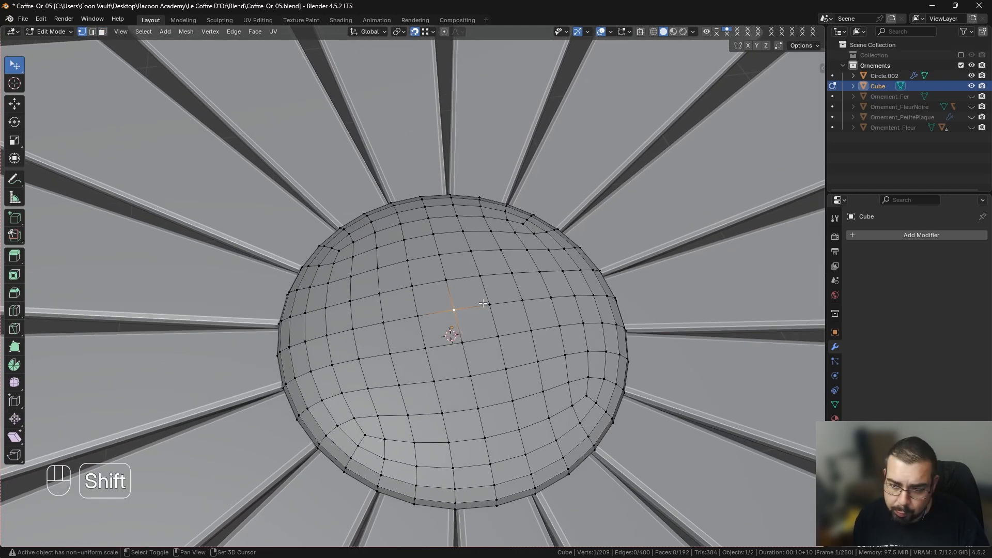
{"action": "key", "text": "shift+s"}
{"action": "left_click", "coordinate": [485, 348]}
{"action": "scroll", "coordinate": [485, 348], "scroll_direction": "down", "scroll_amount": 5}
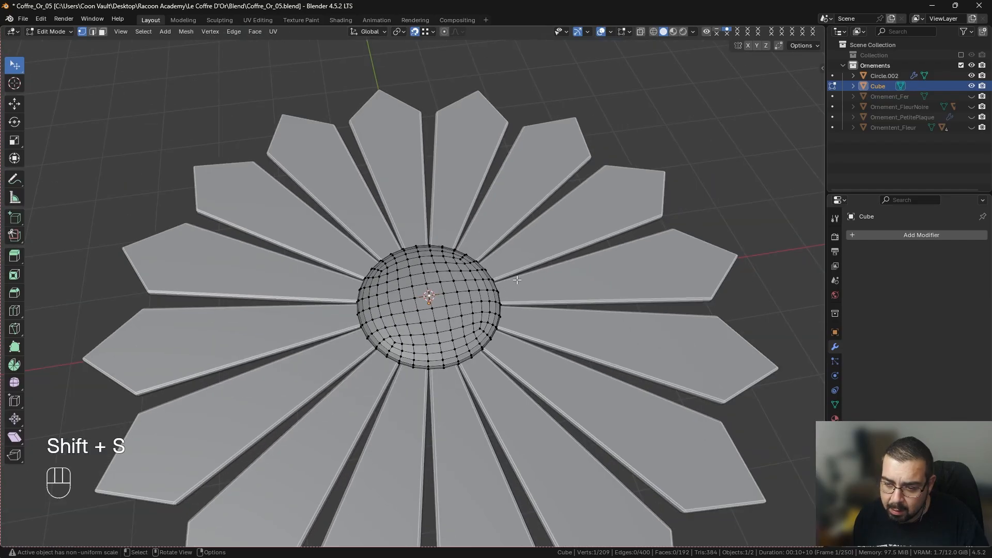
{"action": "middle_click_drag", "start_coordinate": [516, 280], "coordinate": [418, 242]}
{"action": "key", "text": "Tab"}
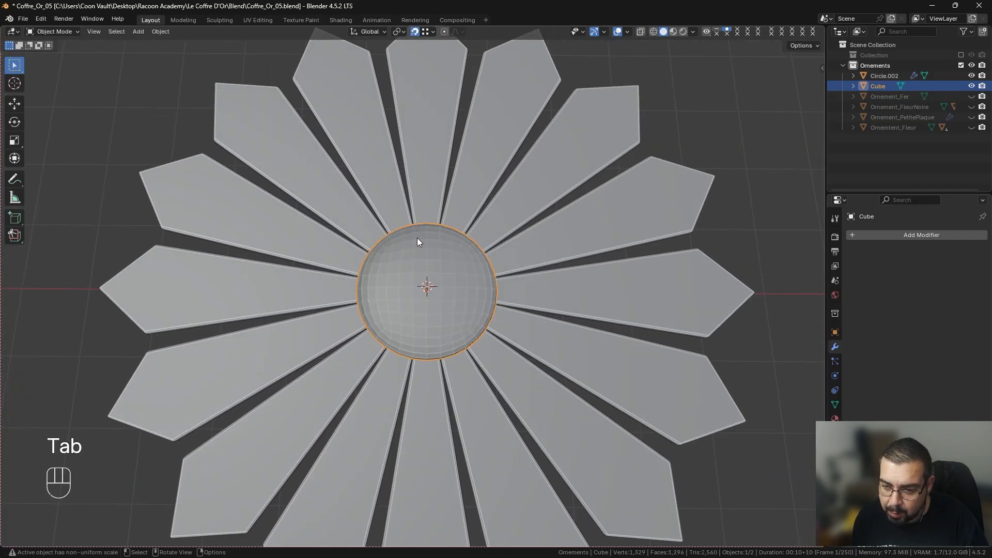
Select the four faces around the dome's apex in Edit Mode and grow the face selection three times.
{"action": "middle_click_drag", "start_coordinate": [419, 291], "coordinate": [440, 302]}
{"action": "key", "text": "Tab"}
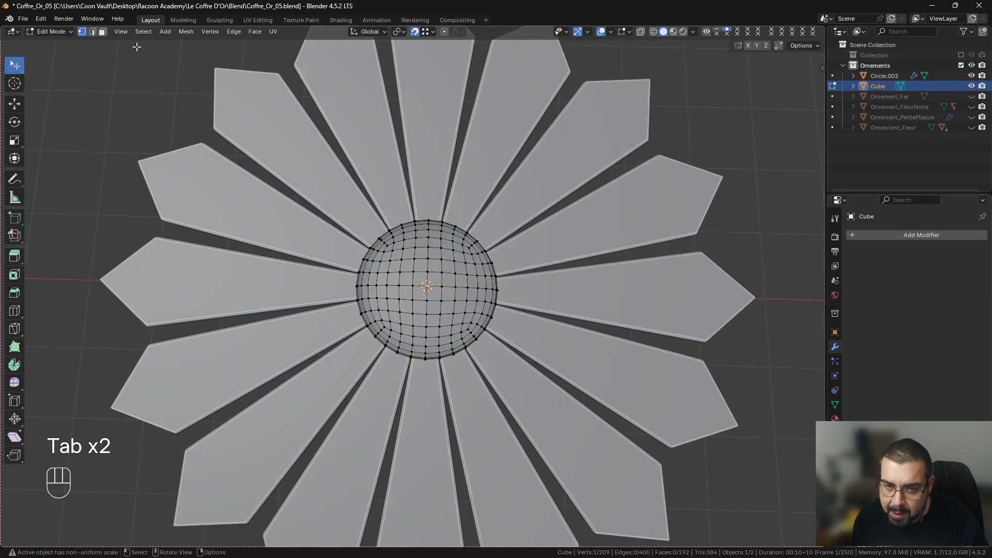
{"action": "key", "text": "3"}
{"action": "left_click", "coordinate": [418, 289]}
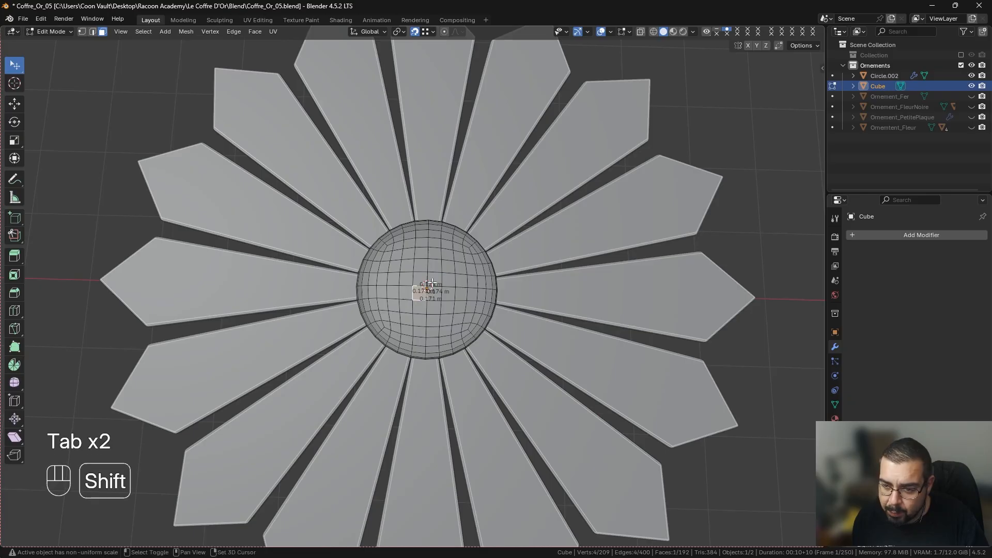
{"action": "left_click", "coordinate": [423, 279], "text": "shift"}
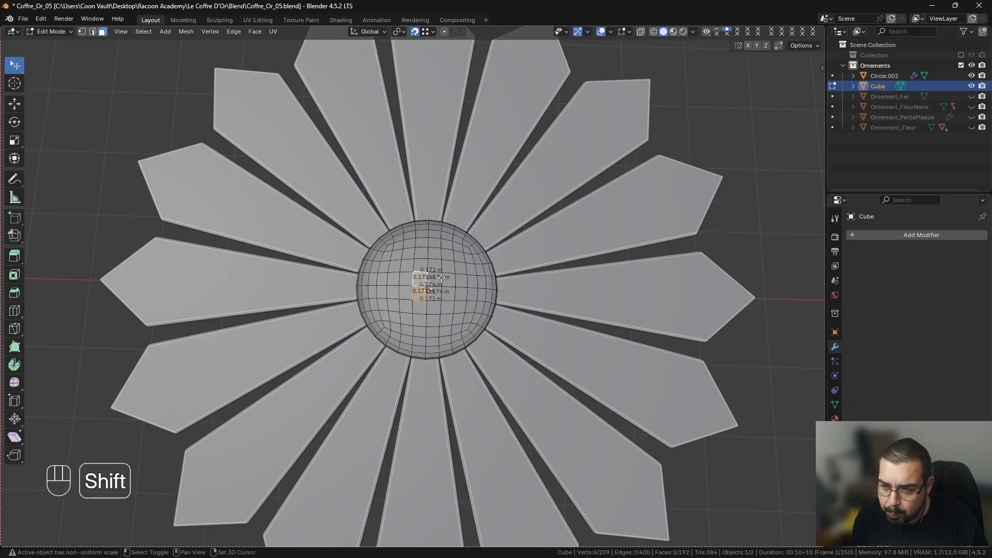
{"action": "left_click", "coordinate": [439, 279], "text": "shift"}
{"action": "left_click", "coordinate": [437, 290], "text": "shift"}
{"action": "key", "text": "ctrl+KP_Add"}
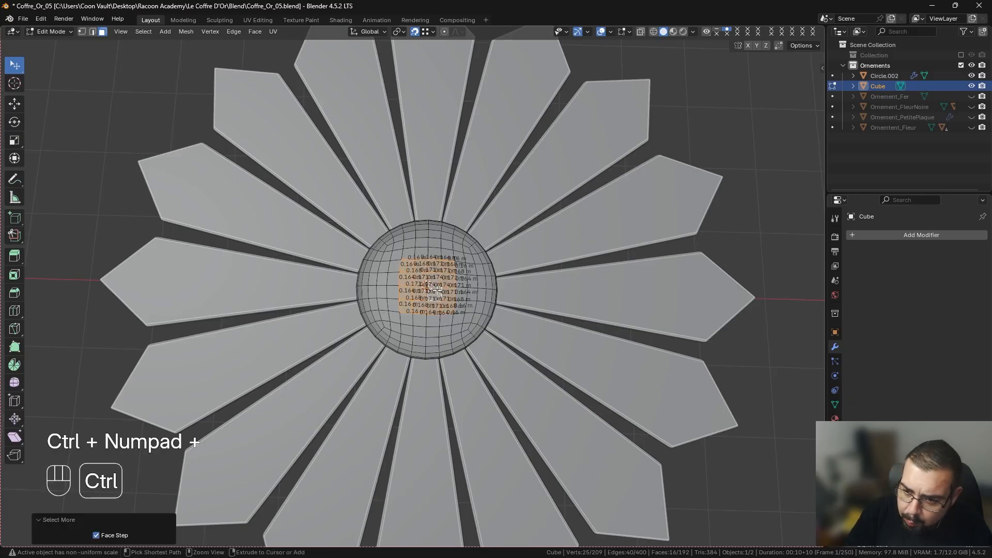
{"action": "key", "text": "ctrl+KP_Add"}
{"action": "key", "text": "ctrl+KP_Add"}
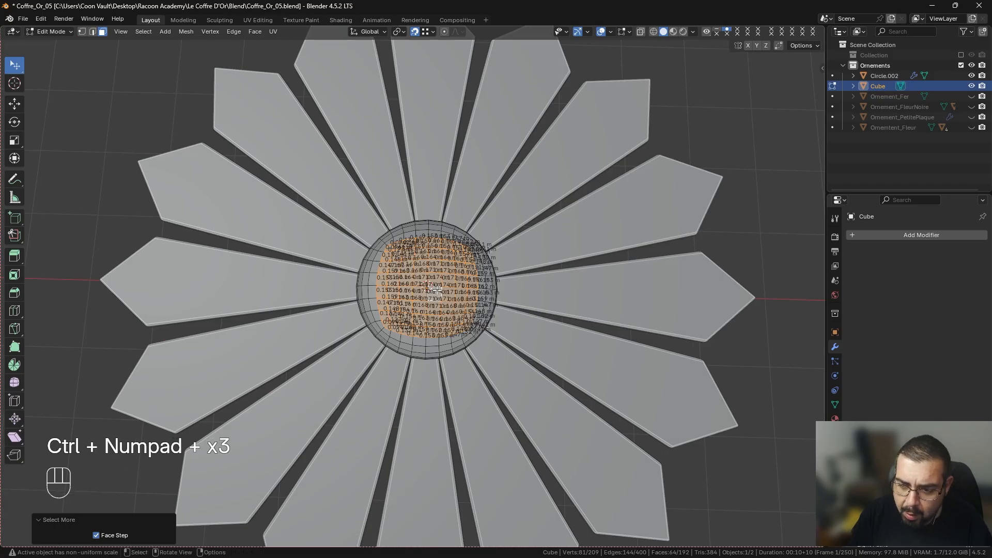
Duplicate the selected dome faces in place, separate the copy into its own object, and select it in Object Mode.
{"action": "key", "text": "shift+d"}
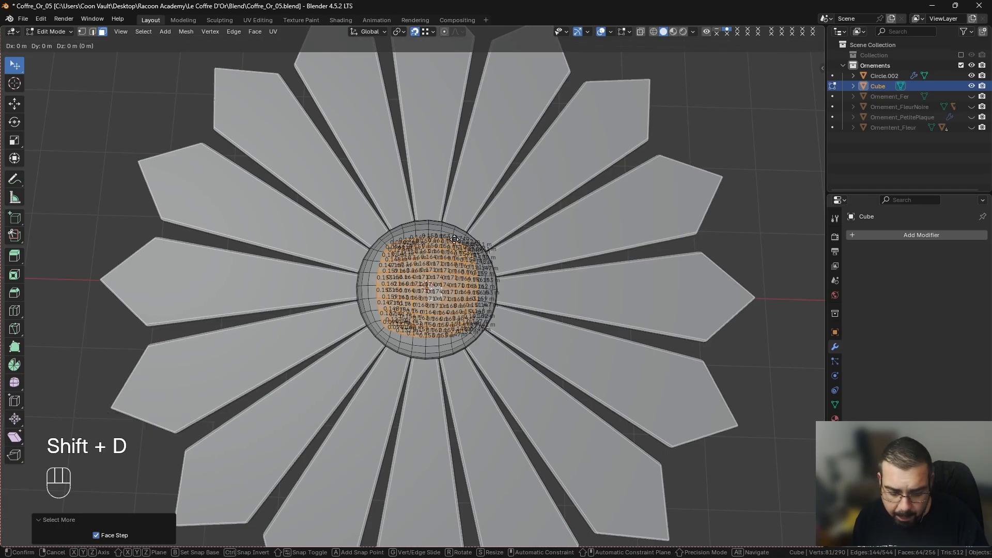
{"action": "right_click", "coordinate": [691, 224]}
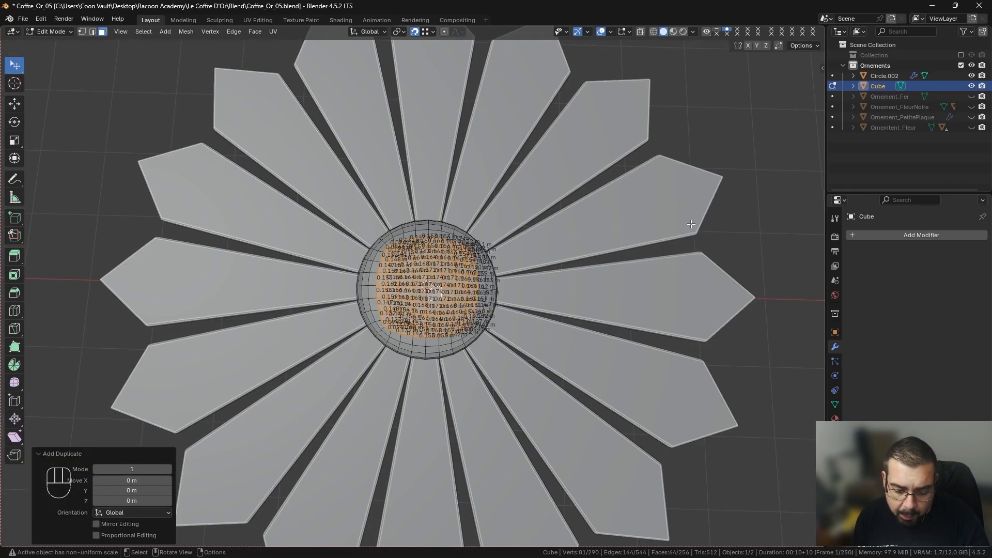
{"action": "key", "text": "p"}
{"action": "left_click", "coordinate": [691, 224]}
{"action": "key", "text": "Tab"}
{"action": "left_click", "coordinate": [450, 284]}
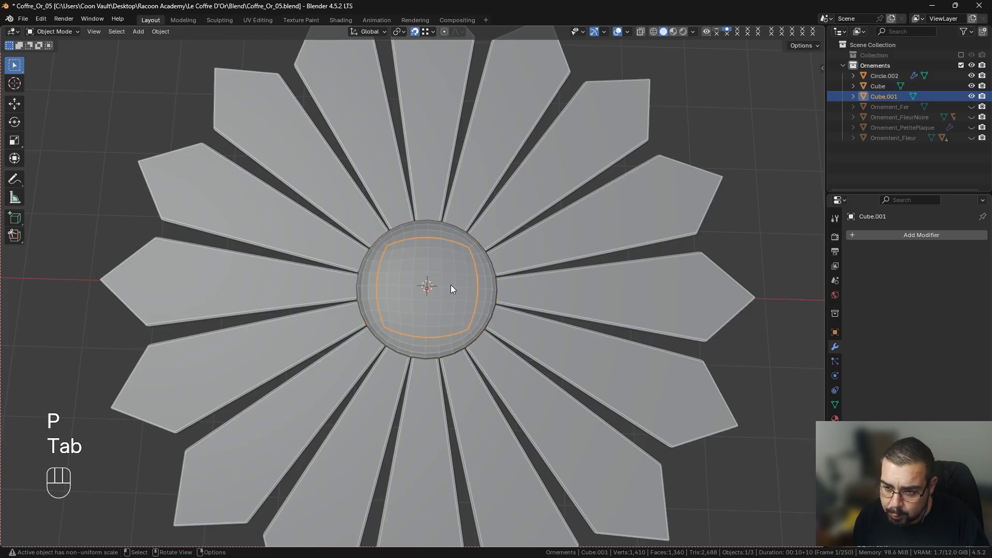
Select all faces of the separated patch by growing from its four central faces, and round its outline with LoopTools Circle.
{"action": "key", "text": "Tab"}
{"action": "left_click", "coordinate": [419, 279]}
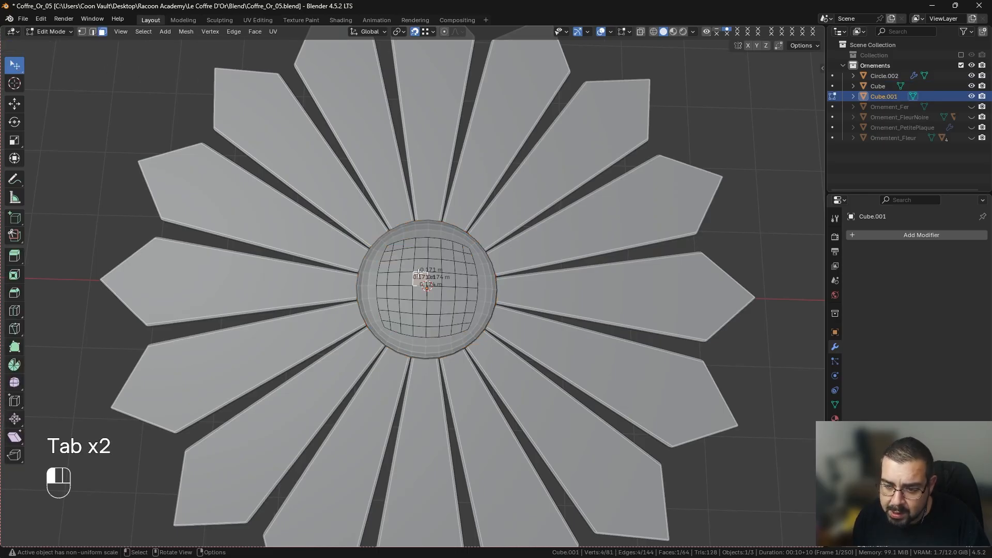
{"action": "left_click", "coordinate": [434, 280], "text": "shift"}
{"action": "left_click", "coordinate": [432, 294], "text": "shift"}
{"action": "left_click", "coordinate": [419, 294], "text": "shift"}
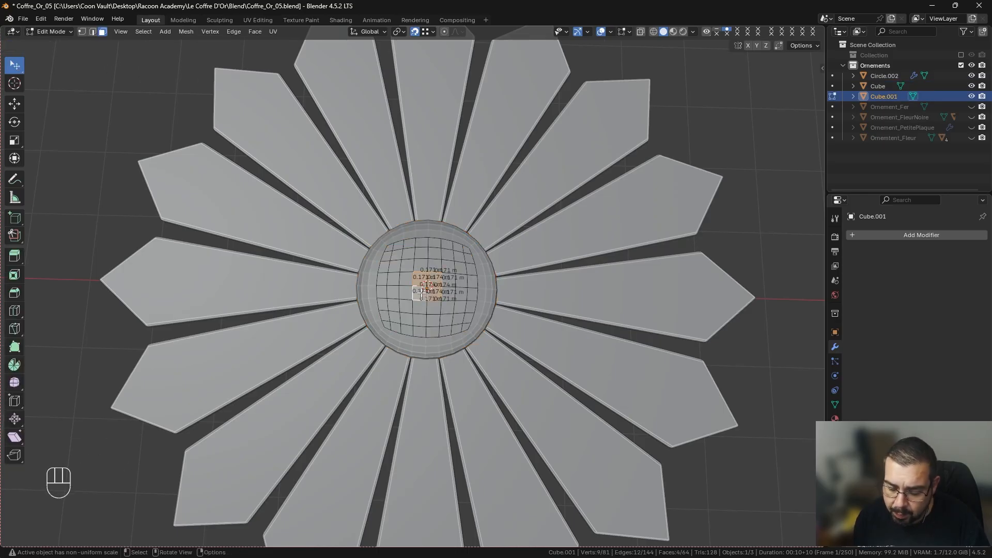
{"action": "key", "text": "ctrl+KP_Add"}
{"action": "key", "text": "ctrl+KP_Add"}
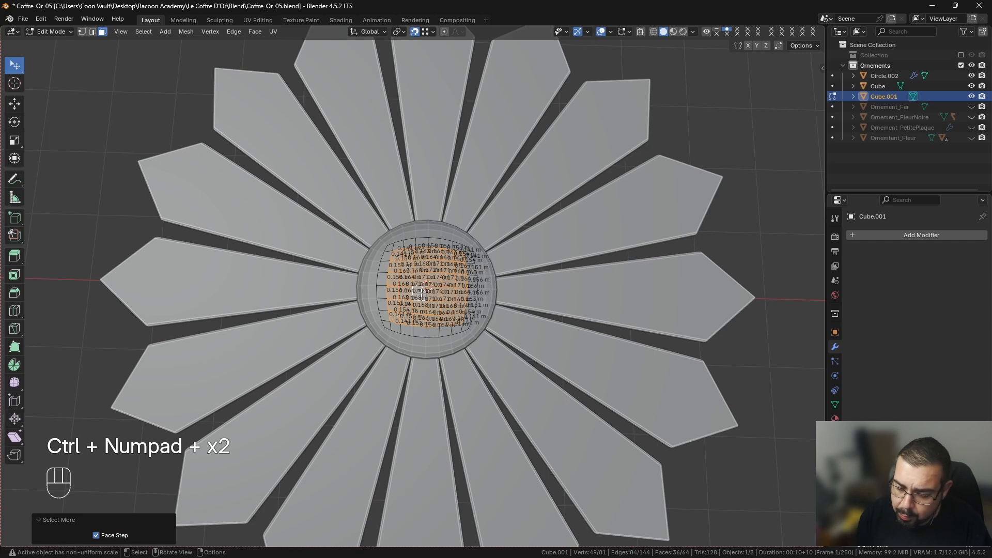
{"action": "key", "text": "ctrl+KP_Add"}
{"action": "right_click", "coordinate": [422, 292]}
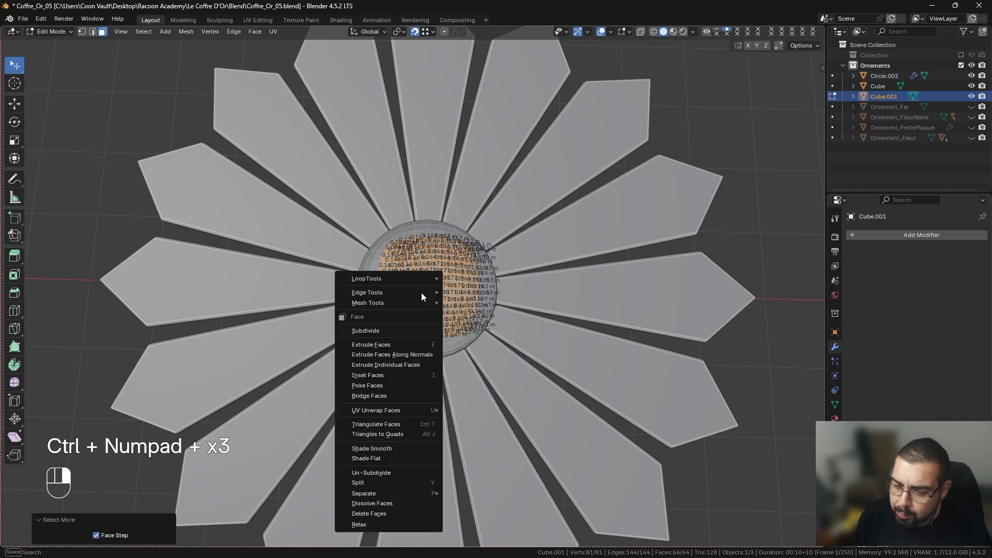
{"action": "mouse_move", "coordinate": [421, 292]}
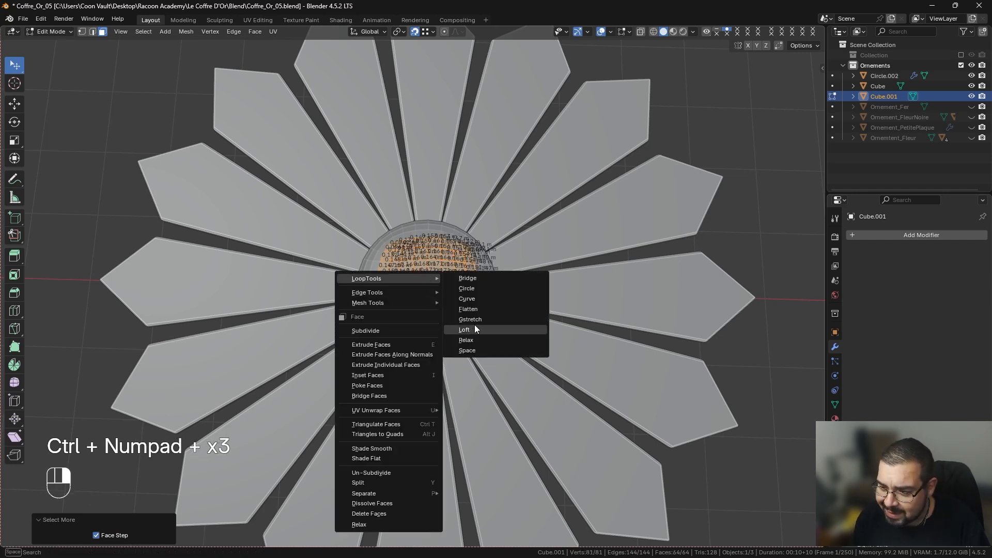
{"action": "left_click", "coordinate": [479, 289]}
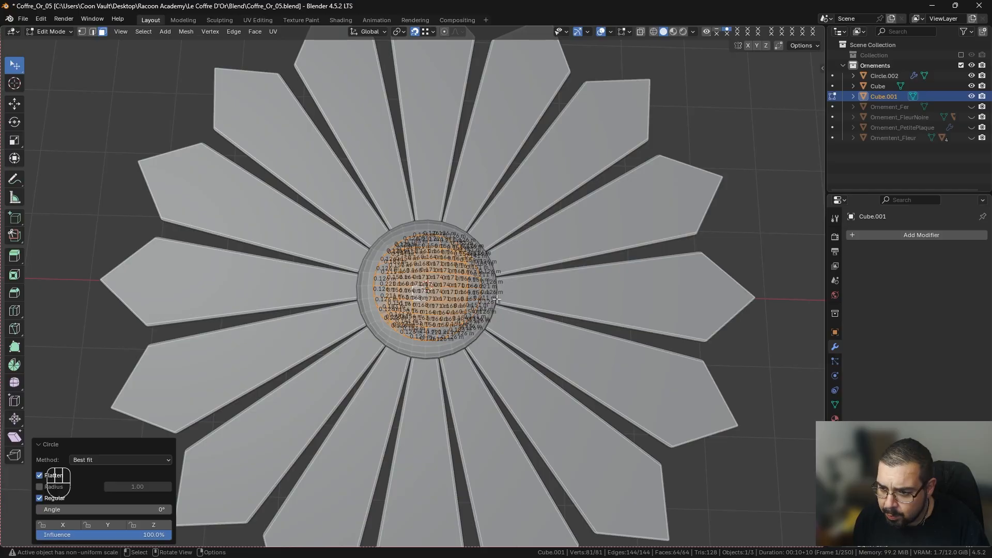
Try to shrink the face selection on the rounded patch with Select Less.
{"action": "middle_click_drag", "start_coordinate": [496, 299], "coordinate": [509, 252]}
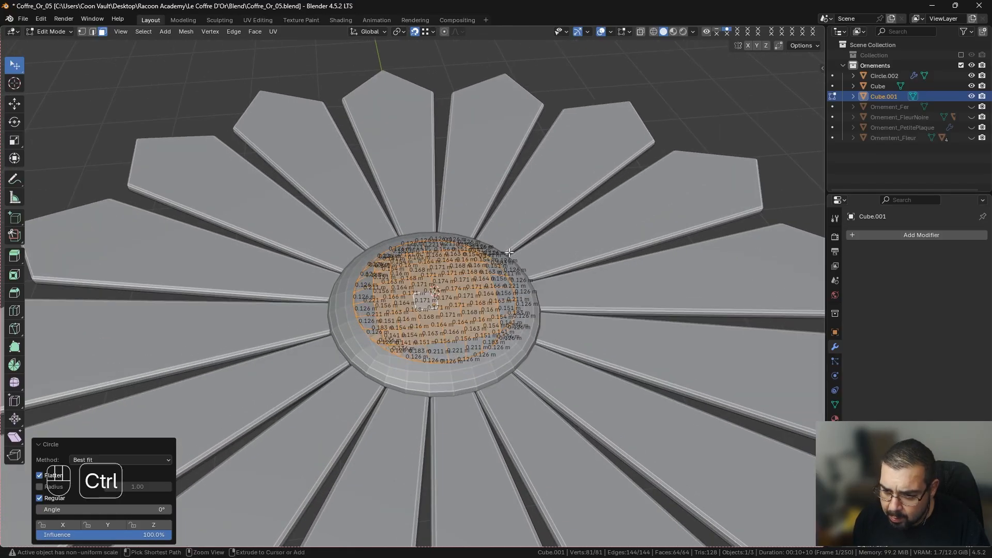
{"action": "key", "text": "ctrl+KP_Subtract"}
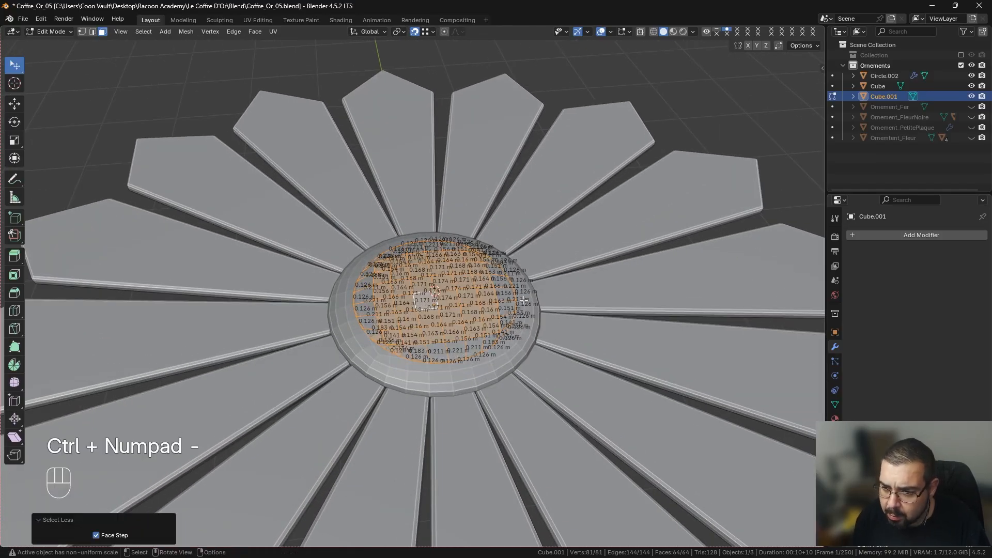
{"action": "middle_click_drag", "start_coordinate": [524, 300], "coordinate": [530, 305]}
{"action": "key", "text": "ctrl+KP_Subtract"}
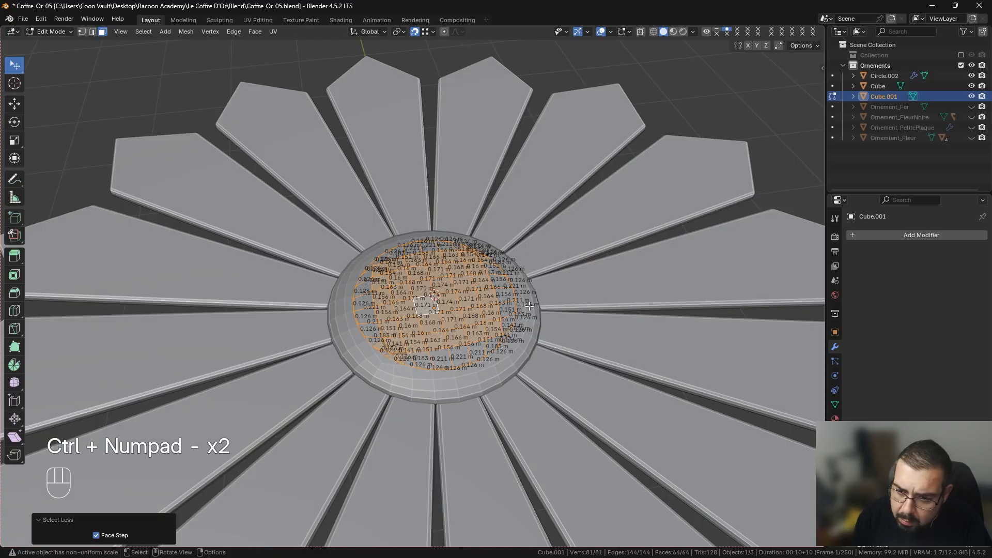
Isolate the rounded patch in local view and select its four central faces.
{"action": "left_click", "coordinate": [423, 299]}
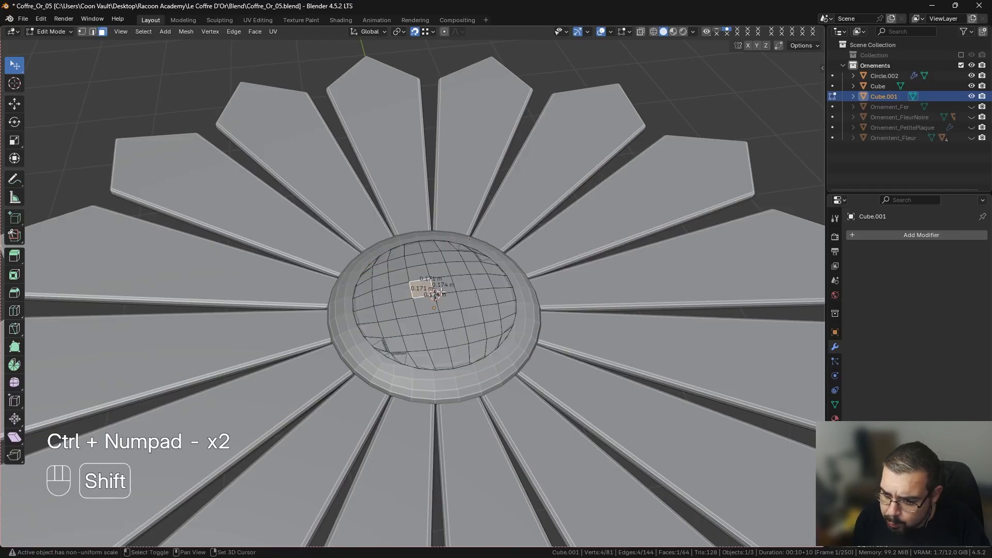
{"action": "key", "text": "KP_Divide"}
{"action": "key", "text": "KP_Divide"}
{"action": "key", "text": "KP_Divide"}
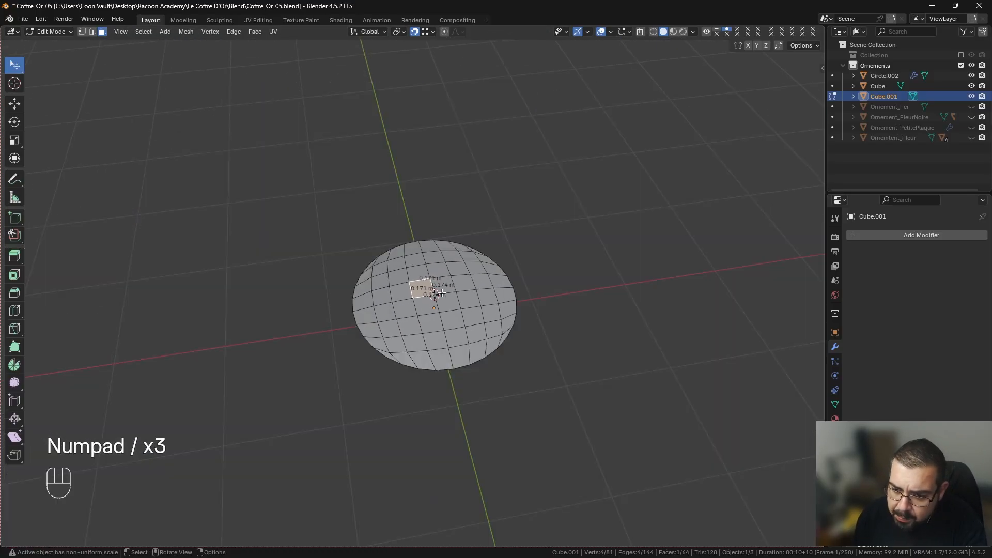
{"action": "left_click", "coordinate": [447, 265], "text": "shift"}
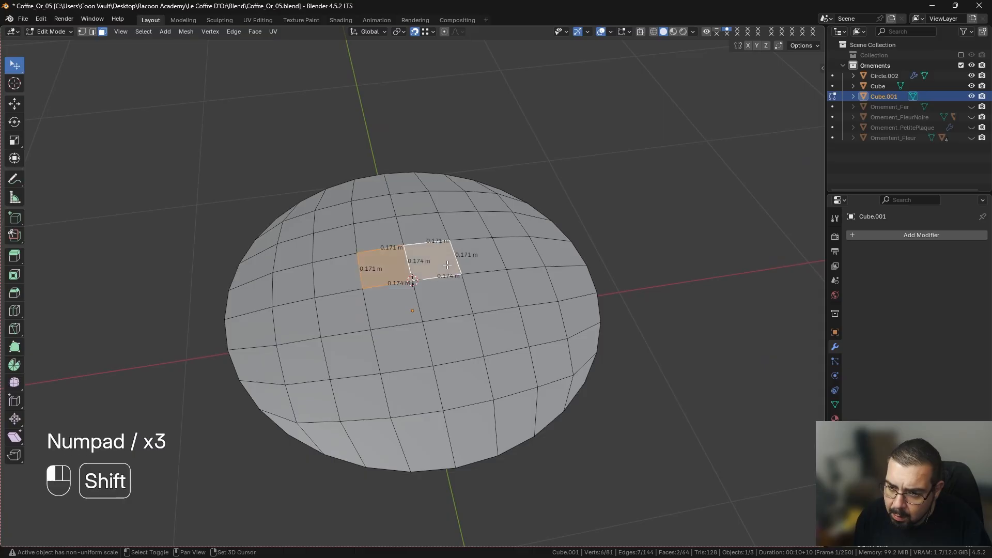
{"action": "left_click", "coordinate": [444, 296], "text": "shift"}
{"action": "left_click", "coordinate": [411, 305], "text": "shift"}
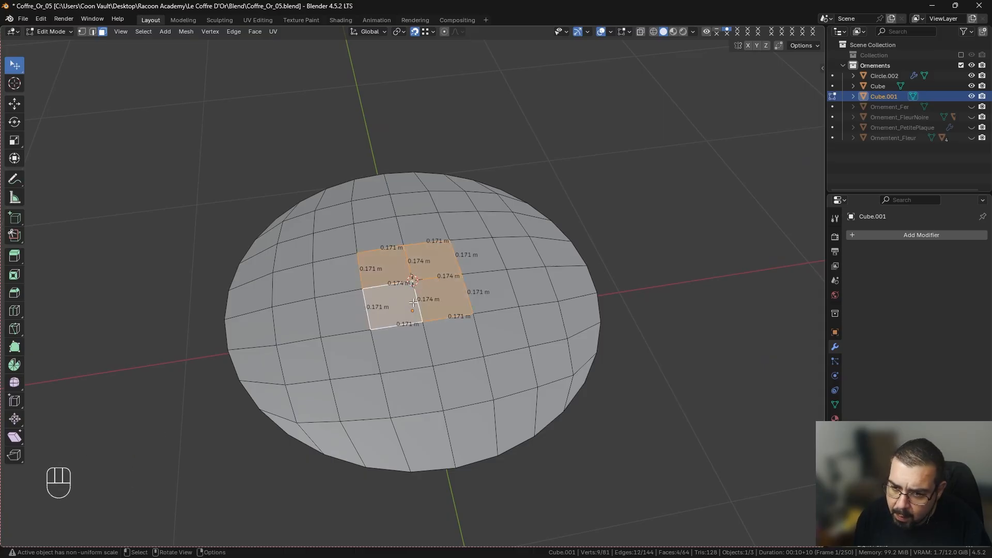
Switch to edge selection and select the rounded patch's entire outer boundary loop.
{"action": "left_click", "coordinate": [90, 33]}
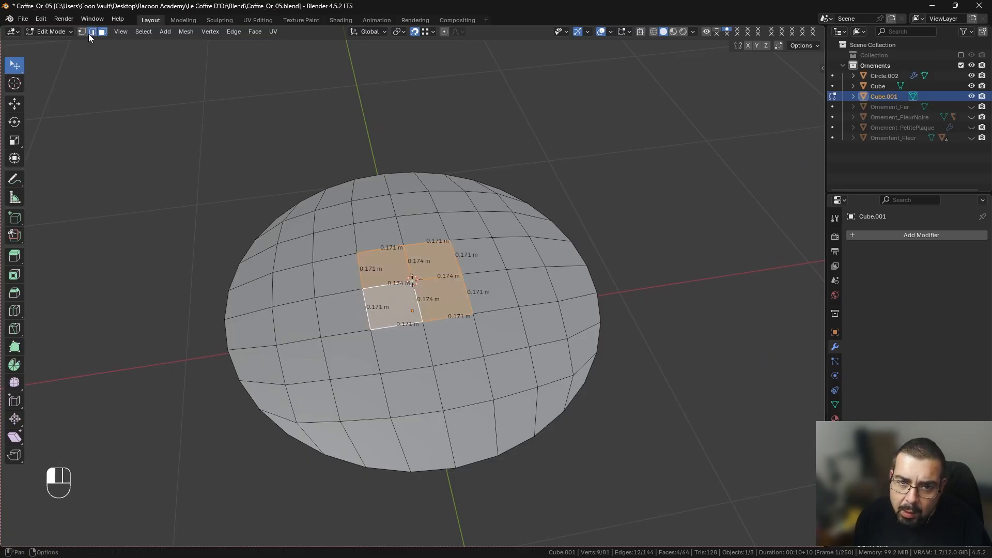
{"action": "left_click", "coordinate": [206, 237]}
{"action": "left_click", "coordinate": [229, 265], "text": "alt+shift"}
{"action": "left_click", "coordinate": [376, 162], "text": "alt+shift"}
{"action": "left_click", "coordinate": [595, 325], "text": "alt+shift"}
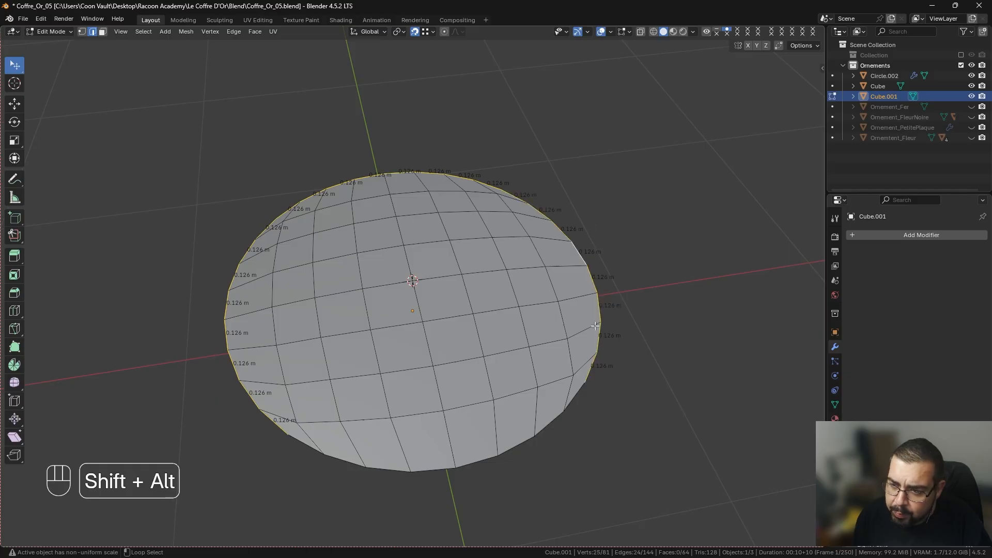
{"action": "left_click", "coordinate": [436, 458], "text": "alt+shift"}
Duplicate the boundary loop in place, separate it into its own object, and return to Object Mode.
{"action": "key", "text": "shift+d"}
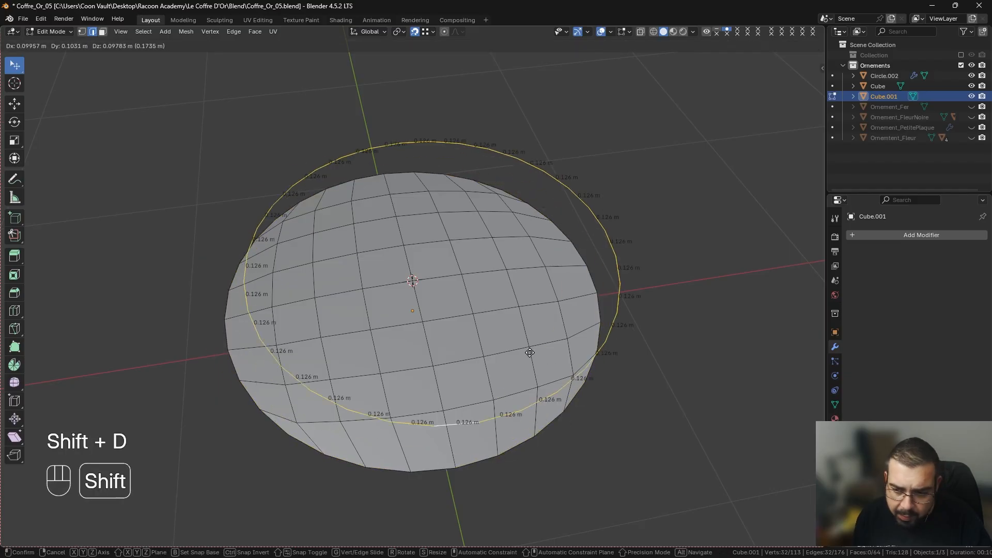
{"action": "right_click", "coordinate": [536, 334]}
{"action": "key", "text": "p"}
{"action": "left_click", "coordinate": [532, 332]}
{"action": "key", "text": "Tab"}
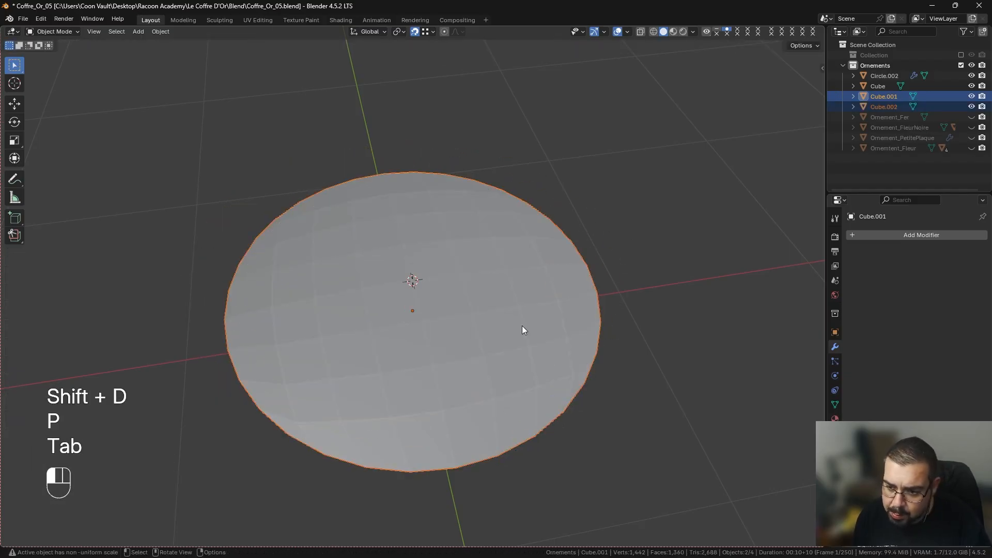
Delete the rounded patch object, keeping the circular edge ring, and select all of the ring's edges in Edit Mode.
{"action": "key", "text": "x"}
{"action": "left_click", "coordinate": [606, 327]}
{"action": "left_click", "coordinate": [478, 190]}
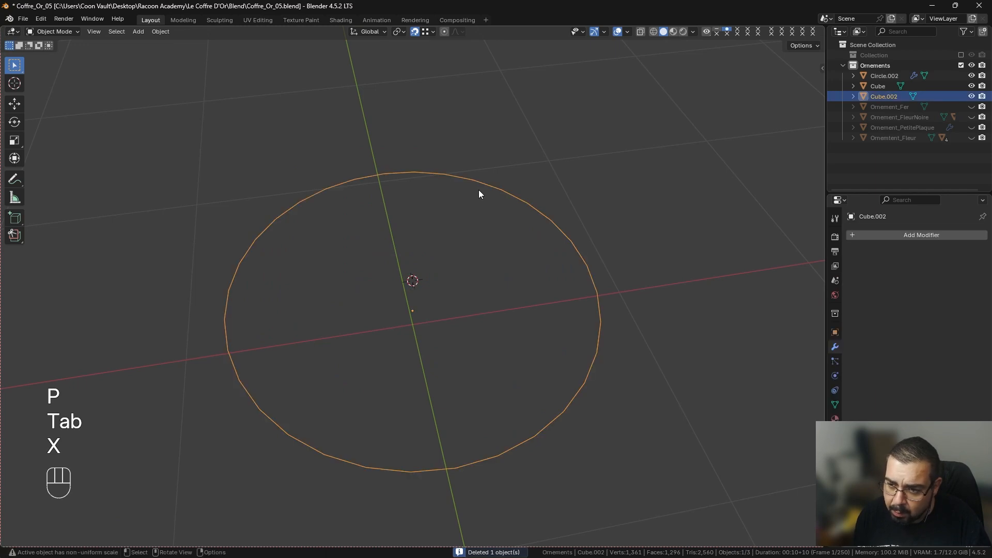
{"action": "key", "text": "Tab"}
{"action": "key", "text": "a"}
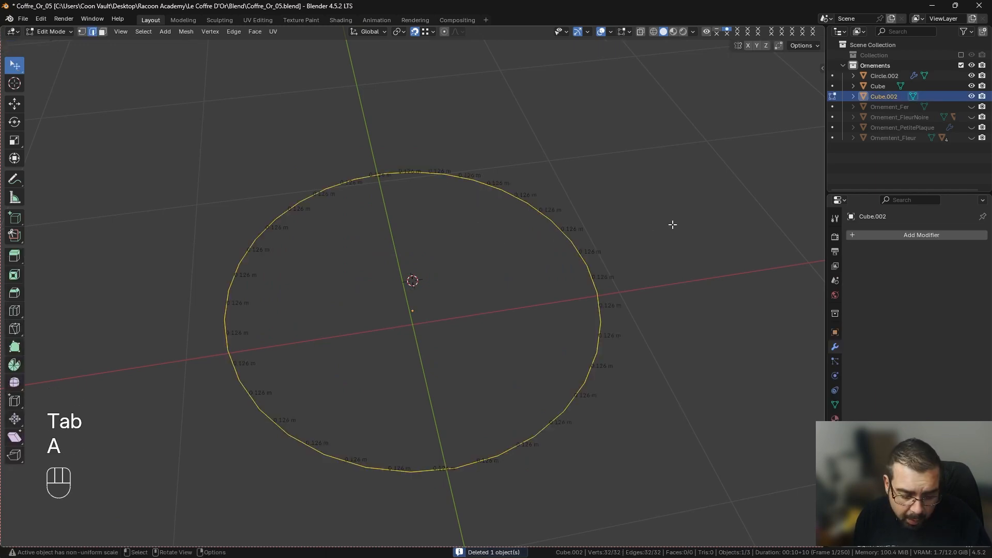
Extrude the circular ring's edges inward at a scale of about 0.856 and close the opening with Grid Fill.
{"action": "key", "text": "e"}
{"action": "key", "text": "s"}
{"action": "left_click", "coordinate": [634, 230]}
{"action": "key", "text": "q"}
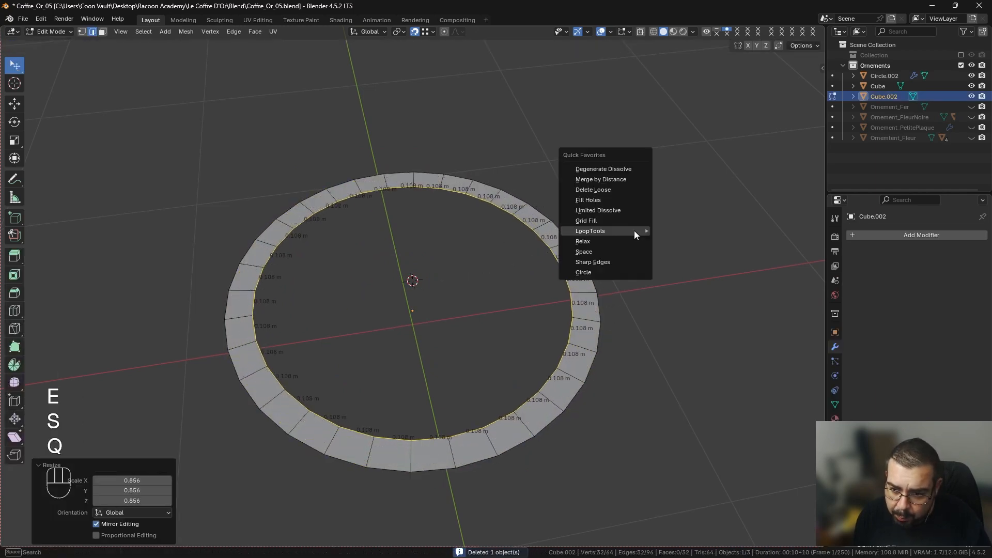
{"action": "left_click", "coordinate": [596, 220]}
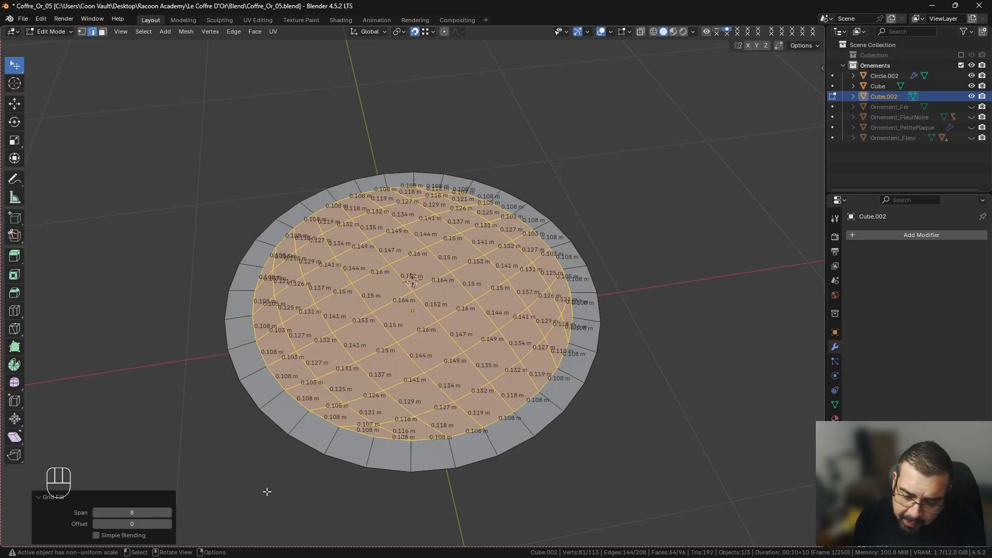
Set the Grid Fill offset to 6 so the grid aligns with the axes, and return to Object Mode.
{"action": "key", "text": "KP_7"}
{"action": "left_click", "coordinate": [168, 524]}
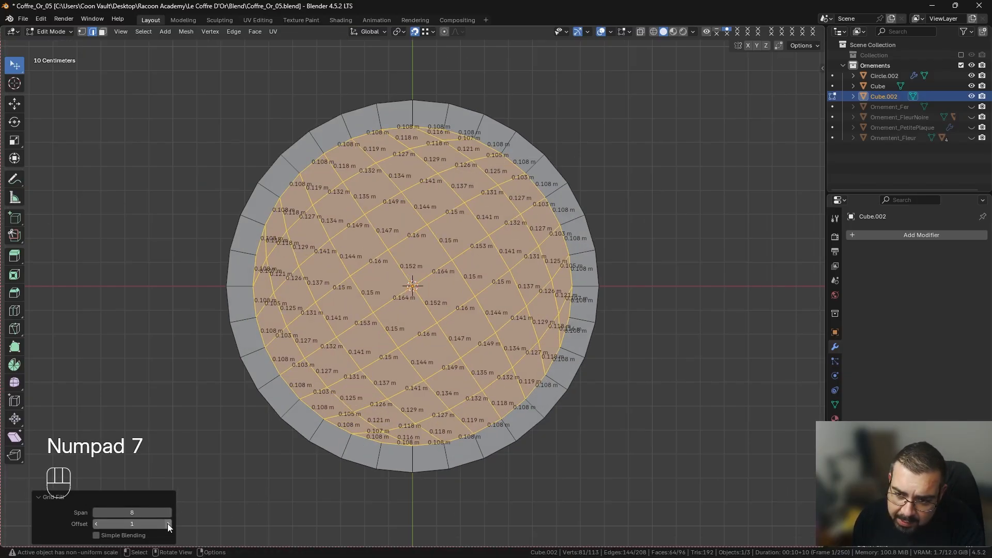
{"action": "left_click_drag", "start_coordinate": [167, 523], "coordinate": [186, 523]}
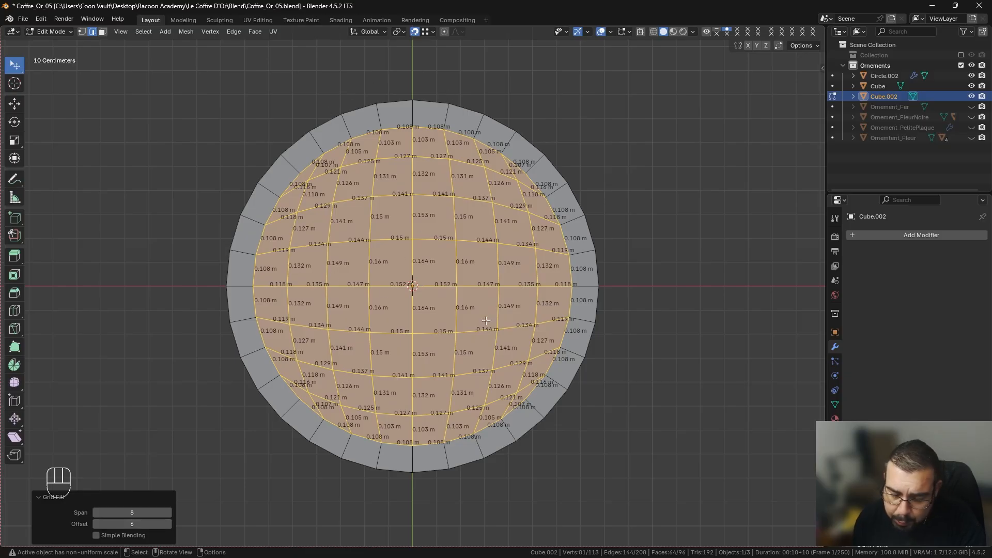
{"action": "key", "text": "Tab"}
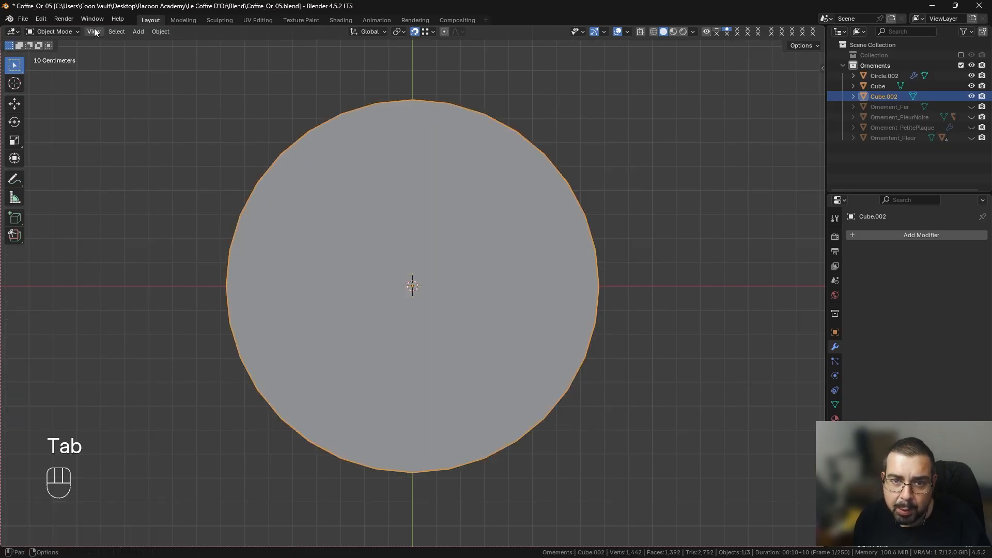
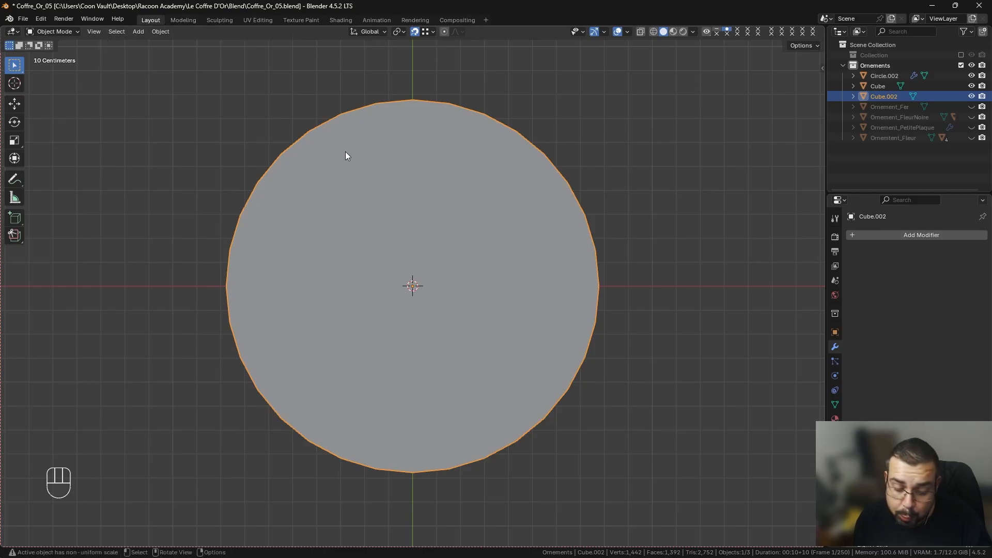
Leave local view and add a Solidify modifier to the disc with a thickness of about -0.27 m.
{"action": "key", "text": "KP_Divide"}
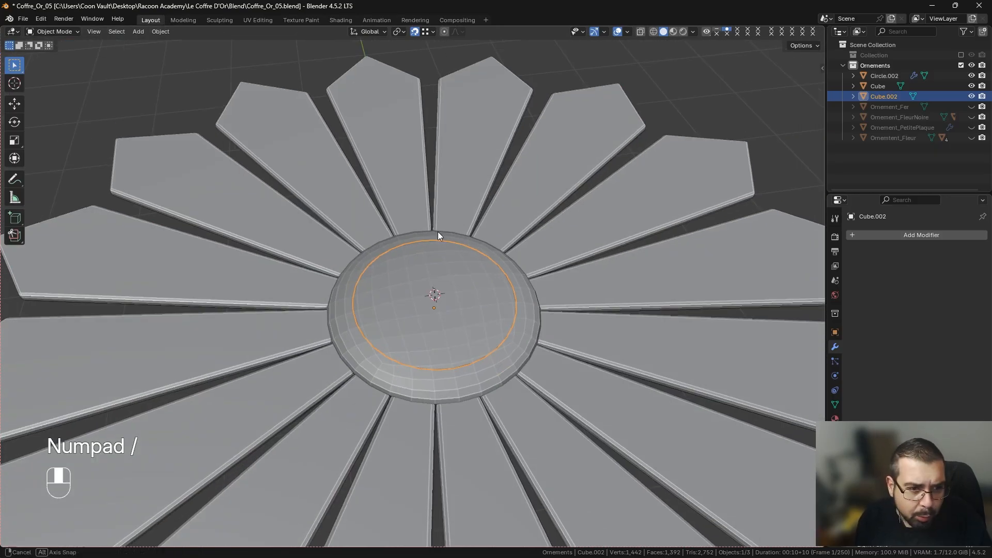
{"action": "middle_click_drag", "start_coordinate": [438, 231], "coordinate": [464, 197]}
{"action": "key", "text": "q"}
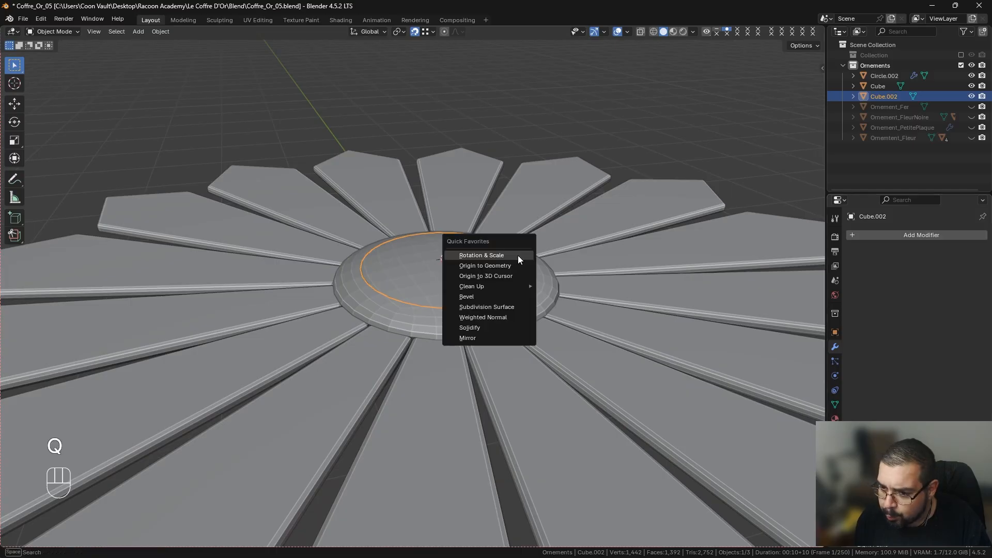
{"action": "left_click", "coordinate": [491, 306]}
{"action": "mouse_move", "coordinate": [905, 305]}
{"action": "left_mouse_down"}
{"action": "mouse_move", "coordinate": [886, 304]}
{"action": "mouse_move", "coordinate": [935, 304]}
{"action": "mouse_move", "coordinate": [909, 305]}
{"action": "left_mouse_up"}
Set the disc's Solidify thickness to -0.1 m.
{"action": "left_click", "coordinate": [937, 306]}
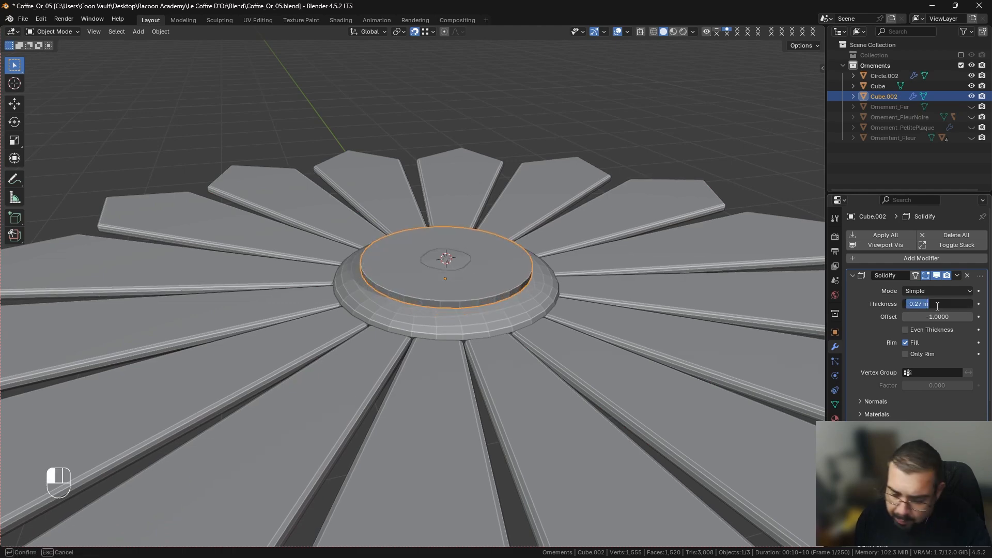
{"action": "type", "text": "-"}
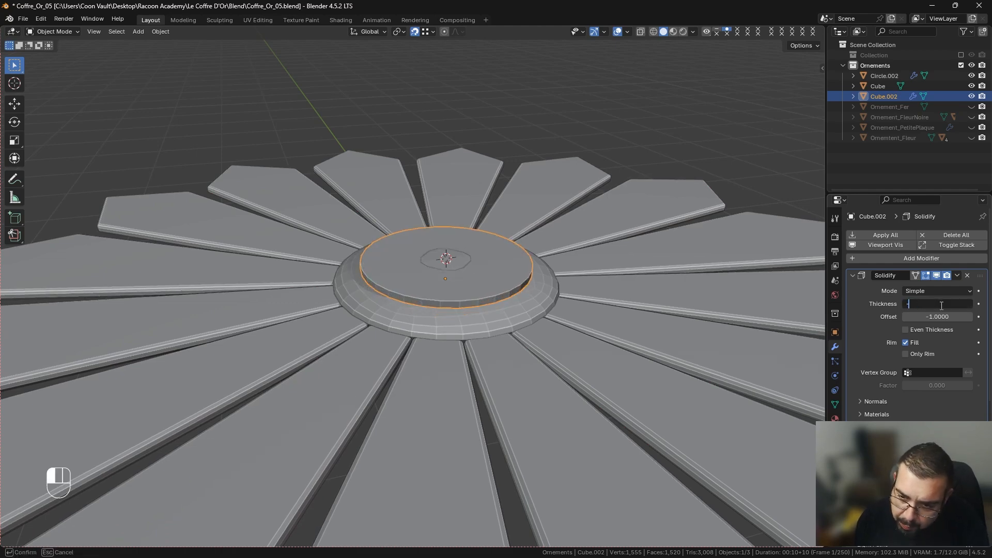
{"action": "key", "text": "Return"}
{"action": "left_click", "coordinate": [952, 302]}
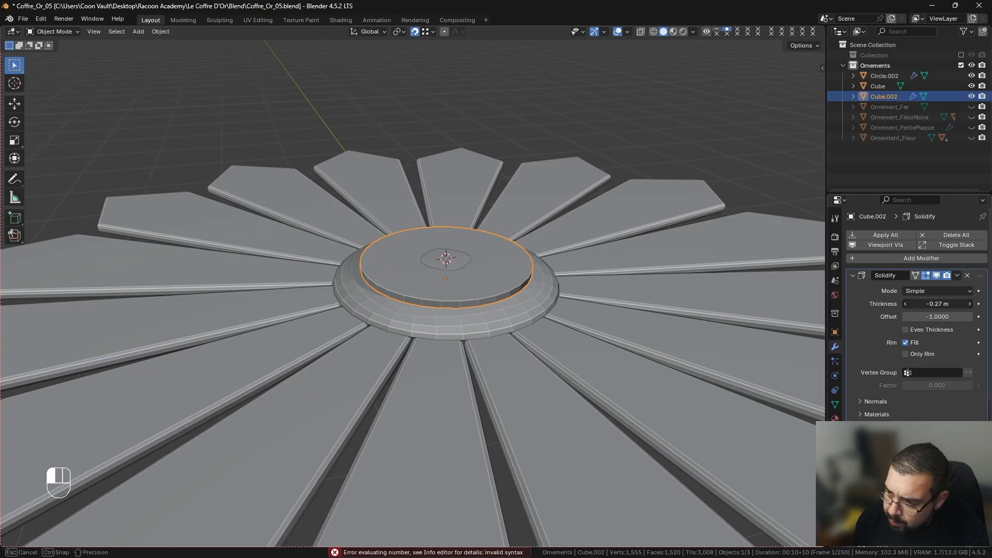
{"action": "type", "text": "-0"}
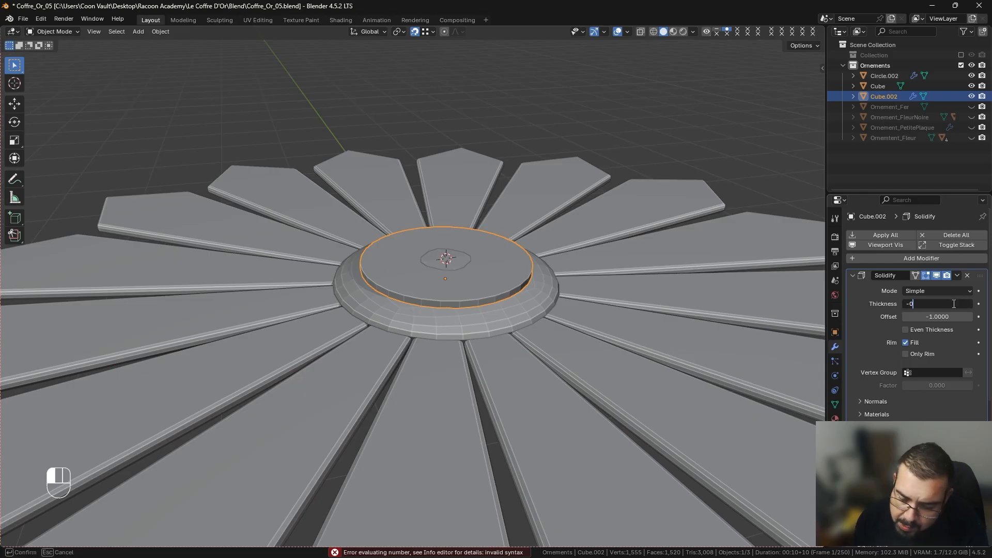
{"action": "key", "text": "Return"}
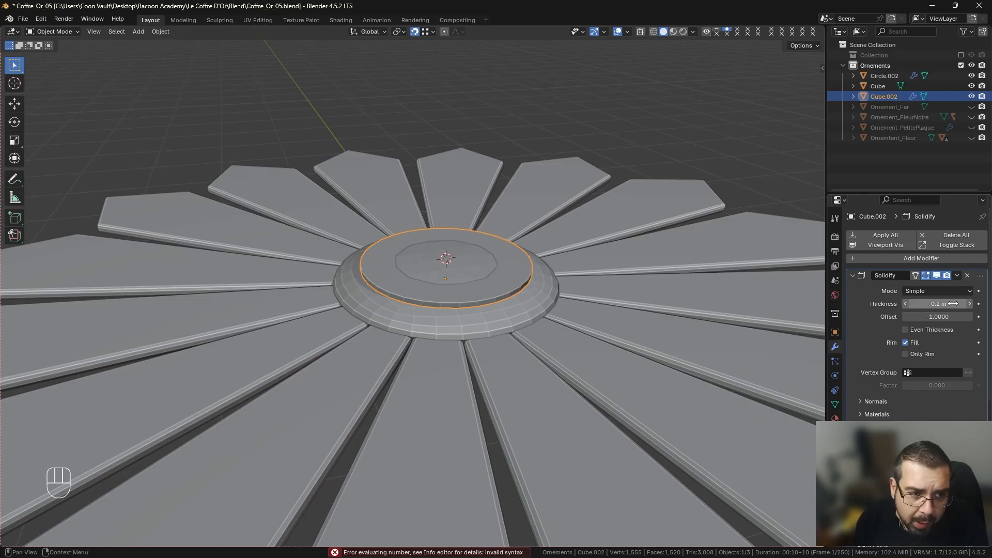
{"action": "left_click", "coordinate": [952, 303]}
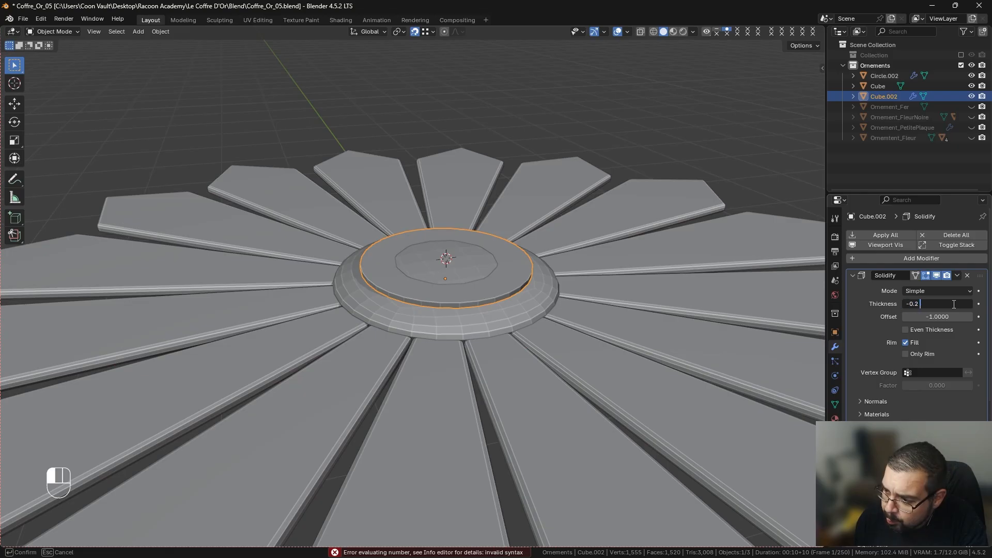
{"action": "key", "text": "BackSpace"}
{"action": "key", "text": "BackSpace"}
{"action": "type", "text": "1"}
{"action": "key", "text": "Return"}
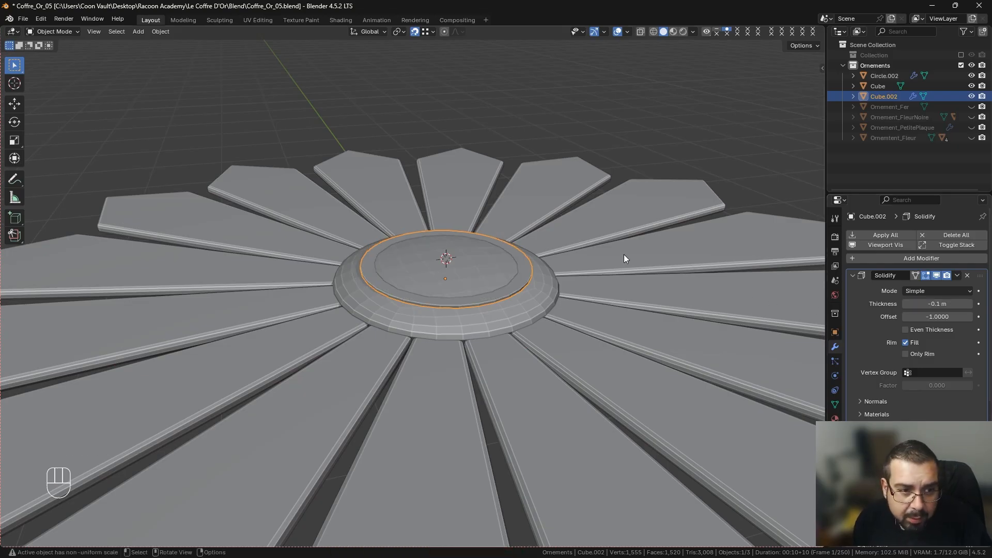
Raise the disc about 0.047 m along the Z axis.
{"action": "key", "text": "g"}
{"action": "key", "text": "z"}
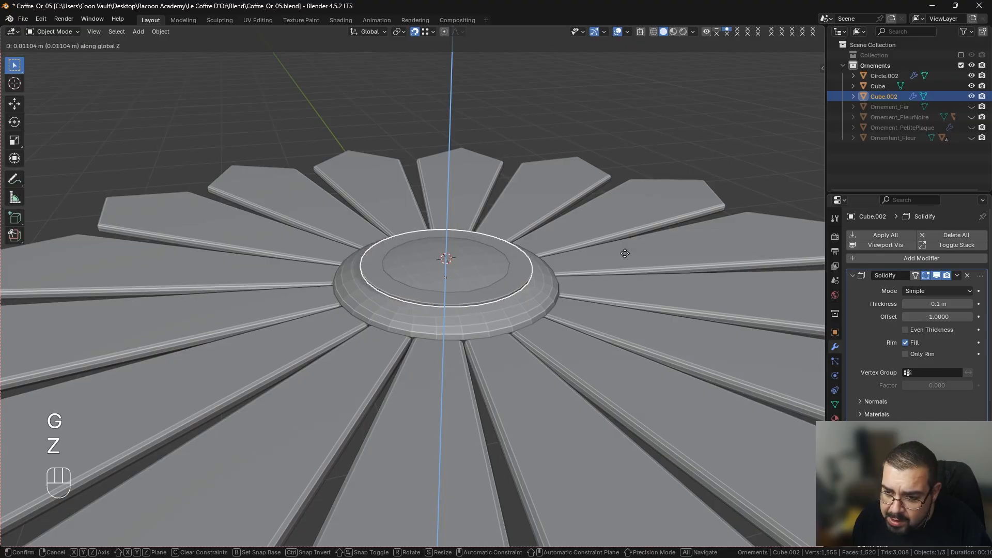
{"action": "key", "text": "shift"}
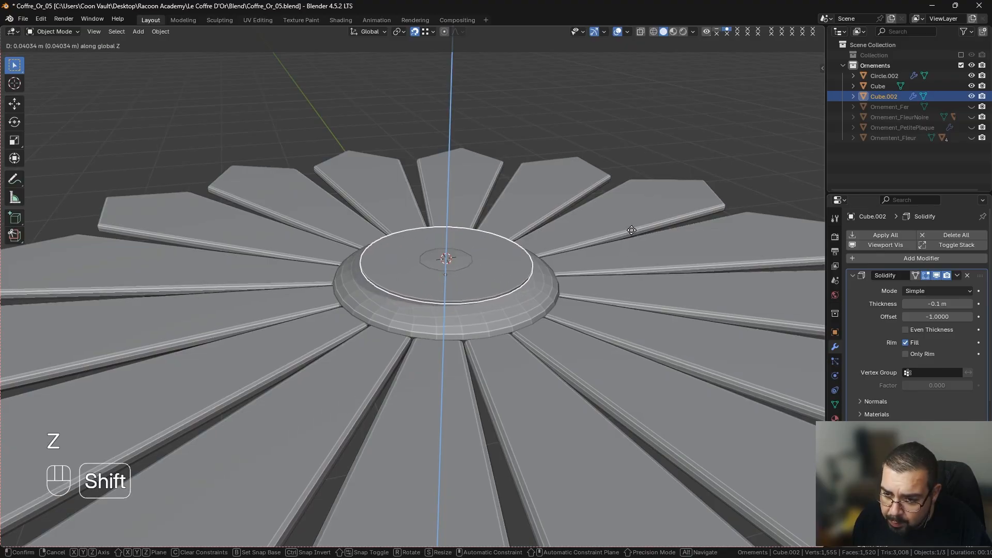
{"action": "left_click", "coordinate": [632, 223]}
Check the disc from the front and raise it about 0.007 m further along Z above the dome.
{"action": "middle_click_drag", "start_coordinate": [629, 242], "coordinate": [600, 287]}
{"action": "key", "text": "KP_1"}
{"action": "scroll", "coordinate": [598, 297], "scroll_direction": "up", "scroll_amount": 8}
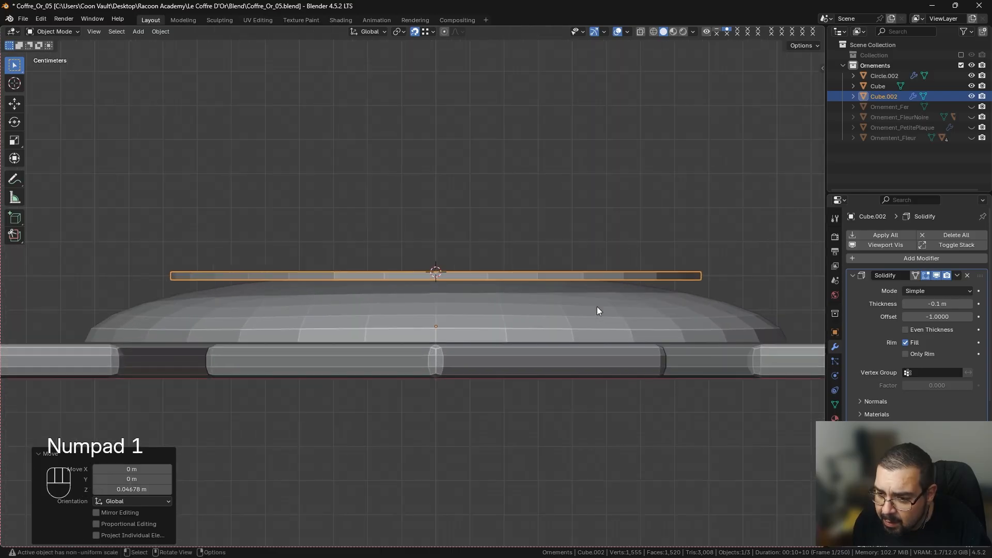
{"action": "key", "text": "h"}
{"action": "key", "text": "ctrl+z"}
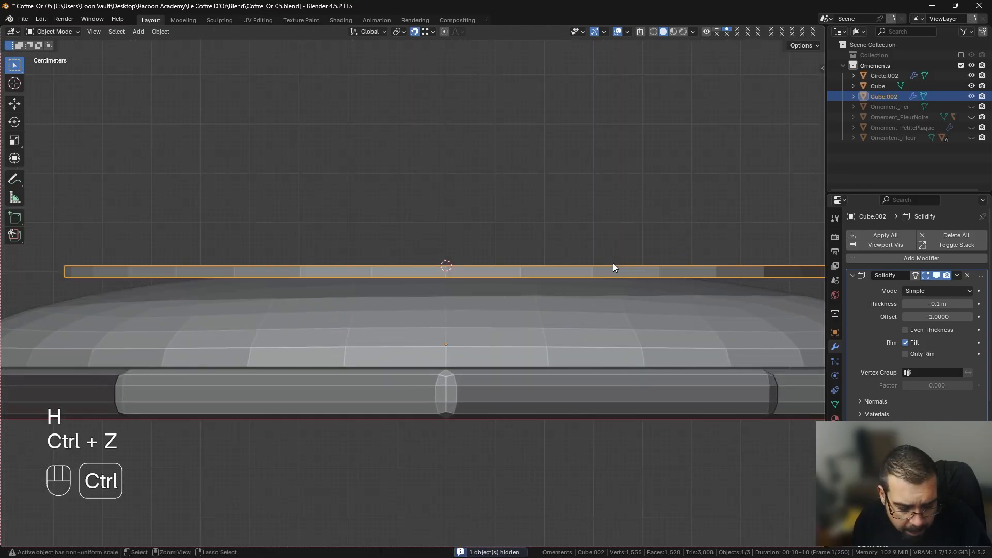
{"action": "key", "text": "g"}
{"action": "key", "text": "z"}
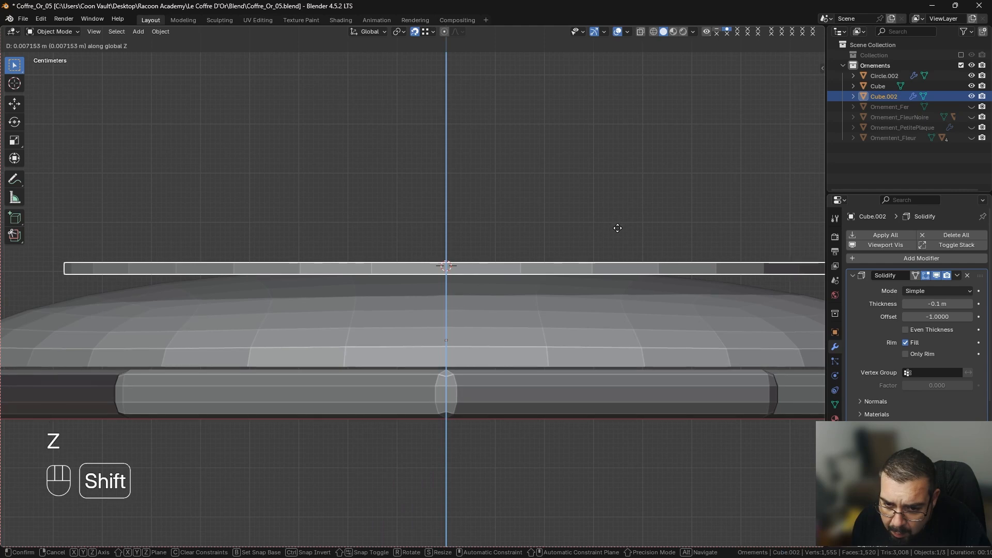
{"action": "left_click", "coordinate": [615, 231]}
Isolate the dome in Edit Mode, select its four central top faces, and grow the selection three times.
{"action": "left_click", "coordinate": [504, 300]}
{"action": "key", "text": "Tab"}
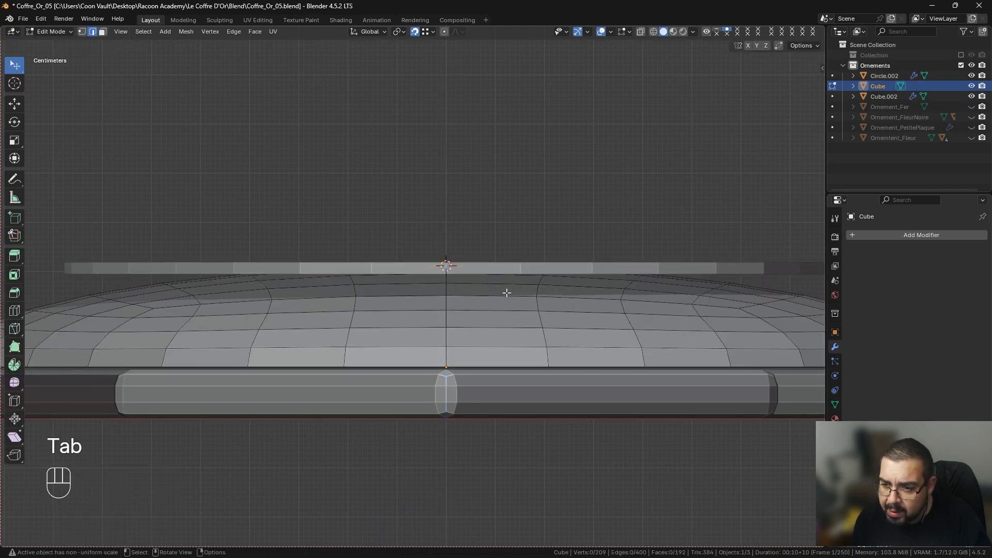
{"action": "key", "text": "KP_Divide"}
{"action": "middle_click_drag", "start_coordinate": [507, 291], "coordinate": [506, 340]}
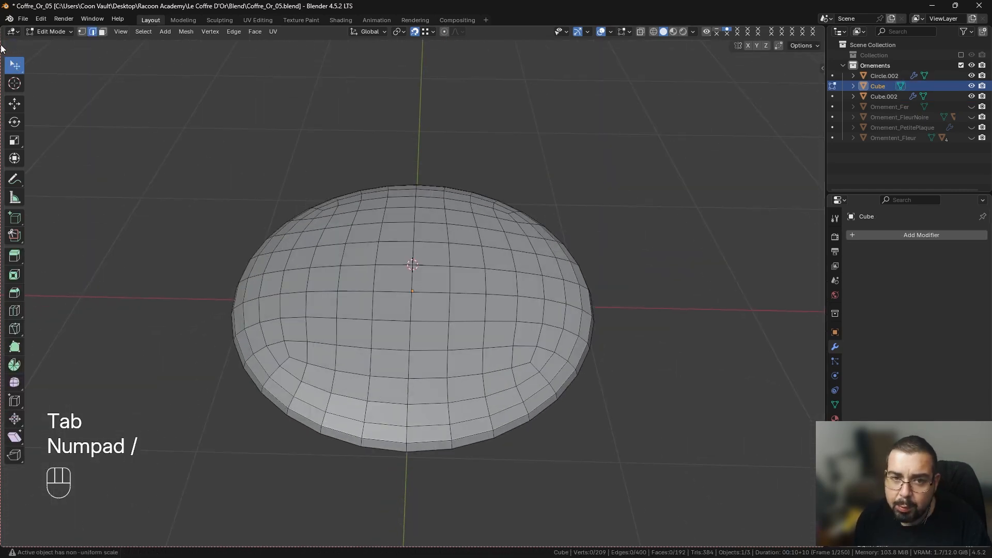
{"action": "left_click", "coordinate": [103, 32]}
{"action": "left_click", "coordinate": [394, 253]}
{"action": "left_click", "coordinate": [430, 256], "text": "shift"}
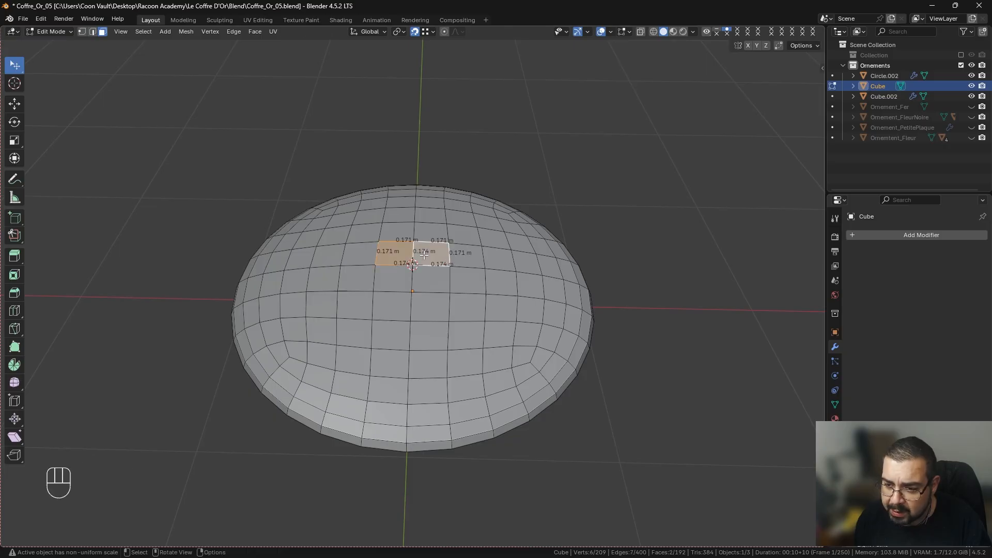
{"action": "left_click", "coordinate": [430, 274], "text": "shift"}
{"action": "left_click", "coordinate": [394, 279], "text": "shift"}
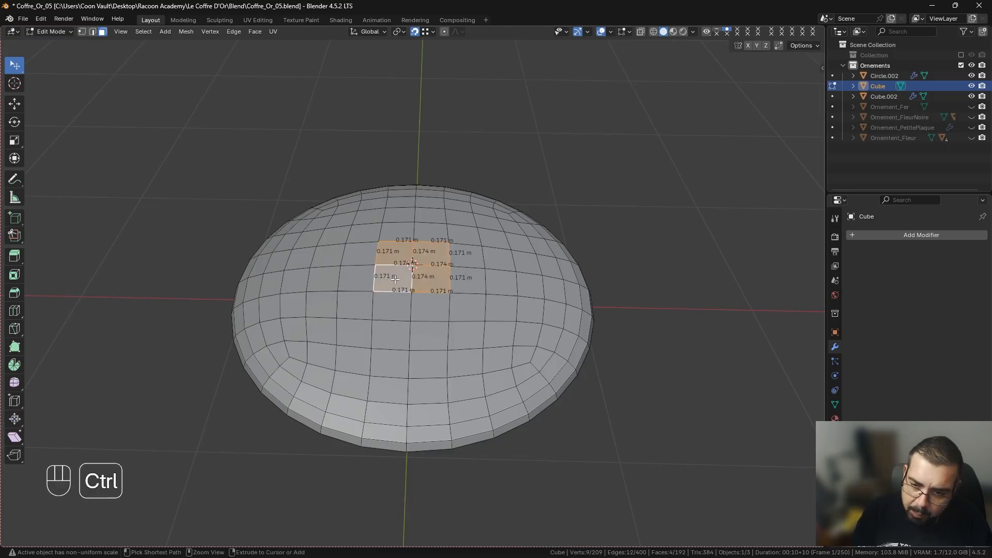
{"action": "key", "text": "ctrl+KP_Add"}
{"action": "key", "text": "ctrl+KP_Add"}
{"action": "key", "text": "ctrl+KP_Add"}
Flatten the dome's selected top faces by scaling them to 0 along Z.
{"action": "key", "text": "s"}
{"action": "key", "text": "z"}
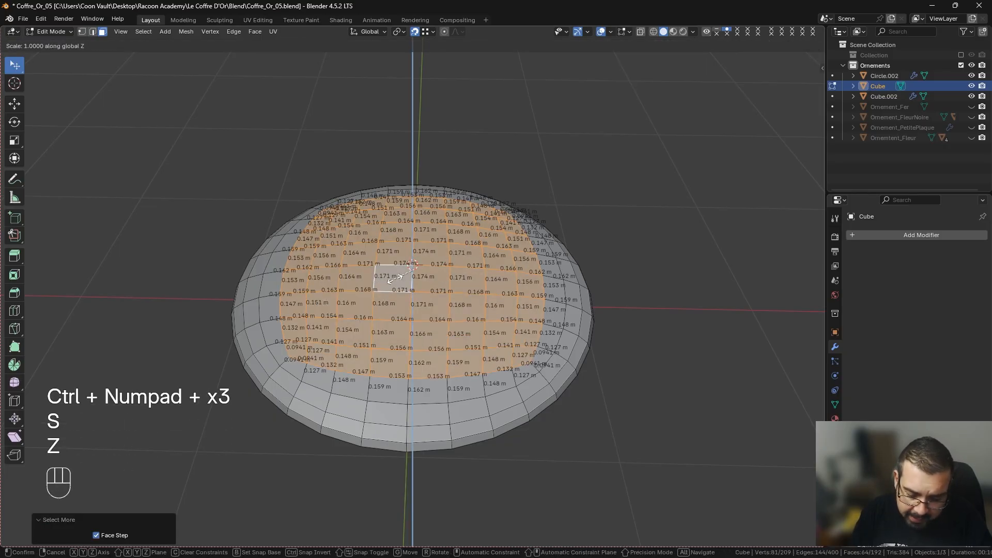
{"action": "key", "text": "KP_0"}
{"action": "key", "text": "Return"}
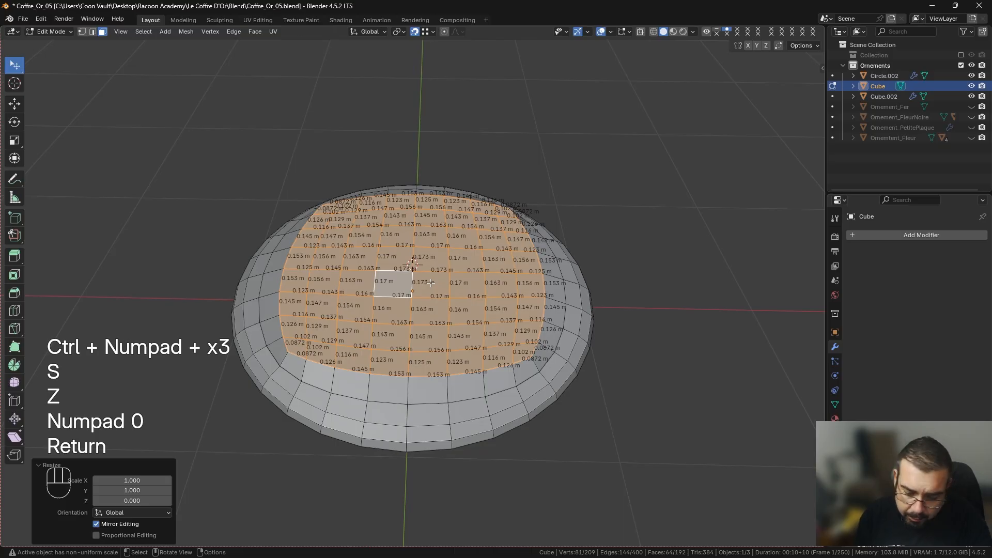
Lower the flattened top faces about 0.012 m along Z, then exit Edit Mode and local view.
{"action": "key", "text": "KP_1"}
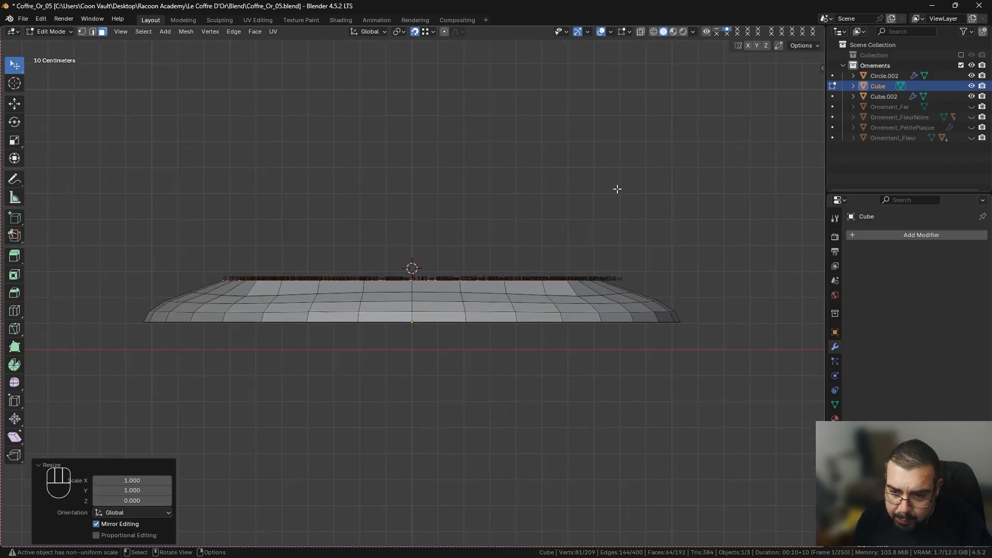
{"action": "key", "text": "g"}
{"action": "key", "text": "z"}
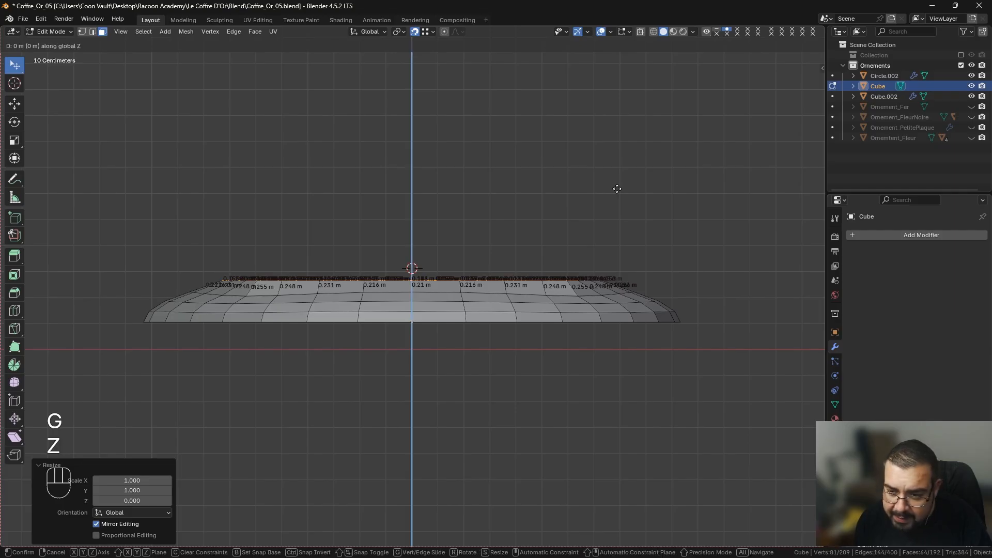
{"action": "key", "text": "shift"}
{"action": "left_click", "coordinate": [616, 216]}
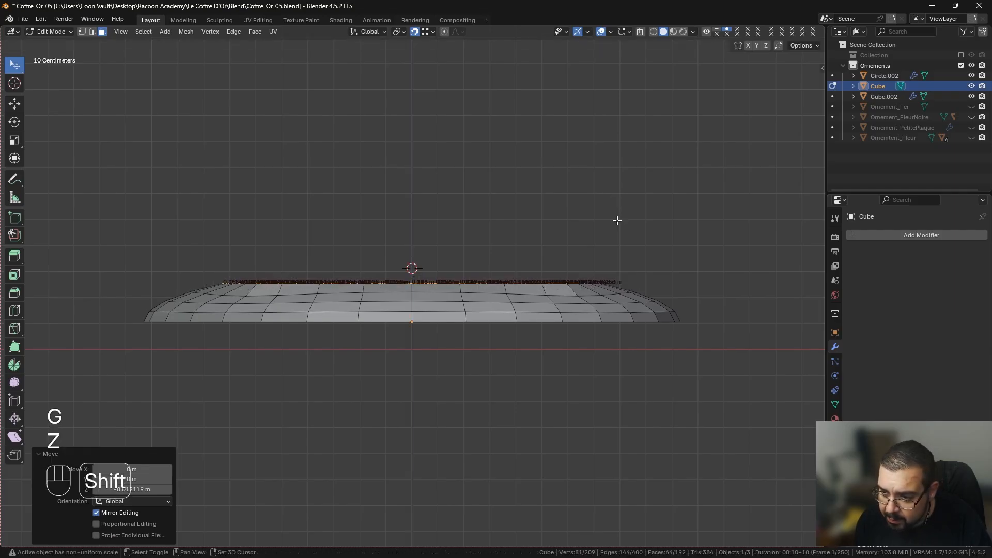
{"action": "key", "text": "Tab"}
{"action": "key", "text": "KP_Divide"}
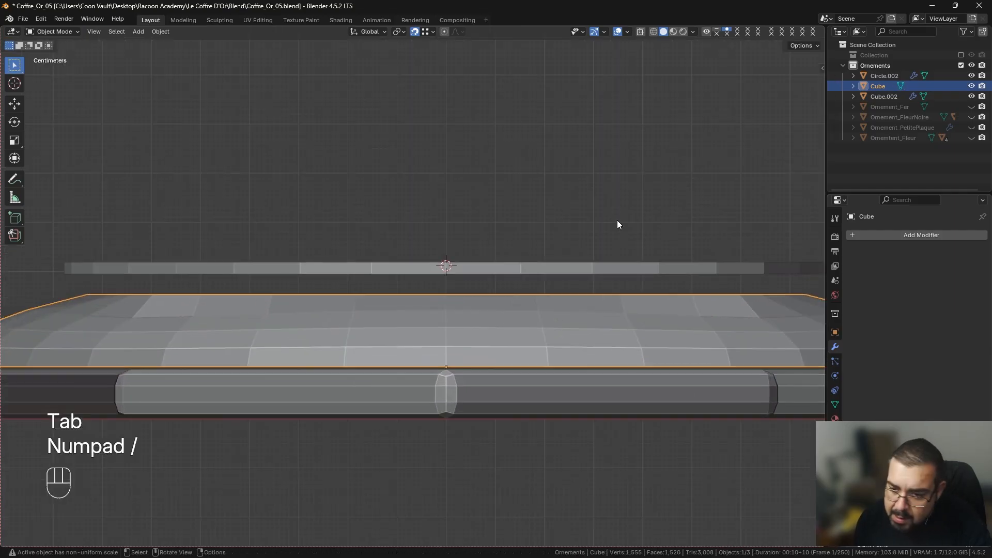
Lower the disc about 0.037 m along Z onto the dome's flattened top.
{"action": "left_click", "coordinate": [547, 262]}
{"action": "key", "text": "g"}
{"action": "key", "text": "z"}
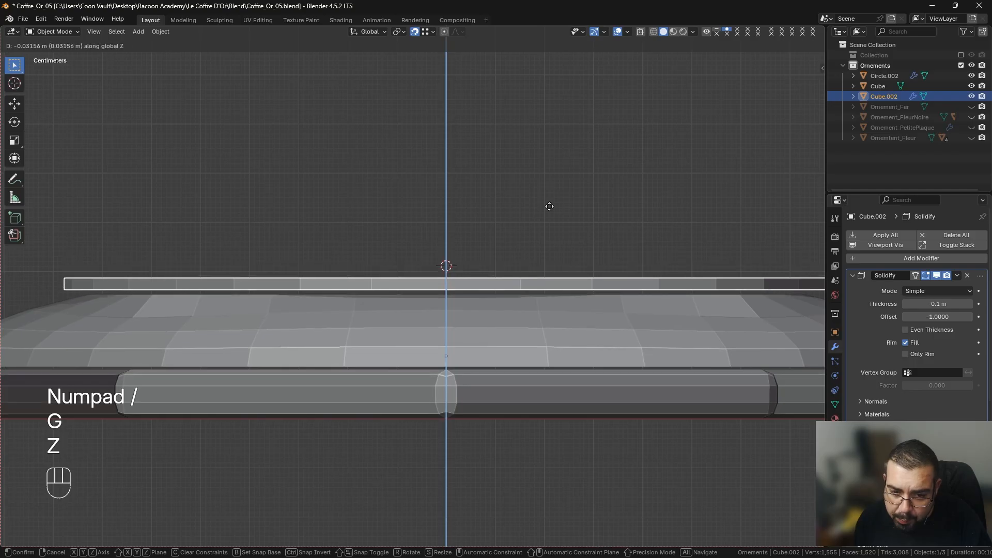
{"action": "key", "text": "shift"}
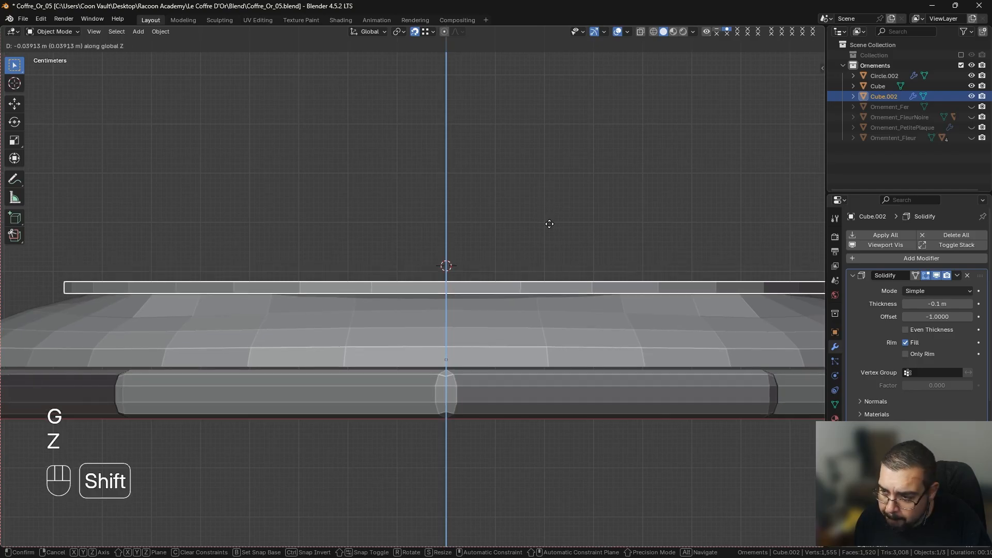
{"action": "left_click", "coordinate": [552, 215]}
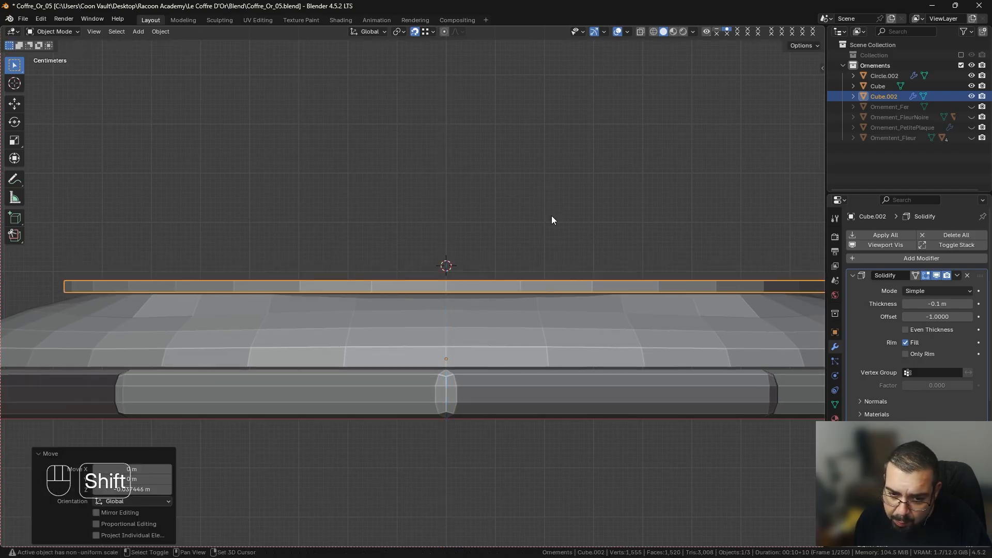
Select the dome and the disc together and lower them about 0.003 m along Z onto the petals.
{"action": "key", "text": "a"}
{"action": "key", "text": "a"}
{"action": "right_click", "coordinate": [522, 200]}
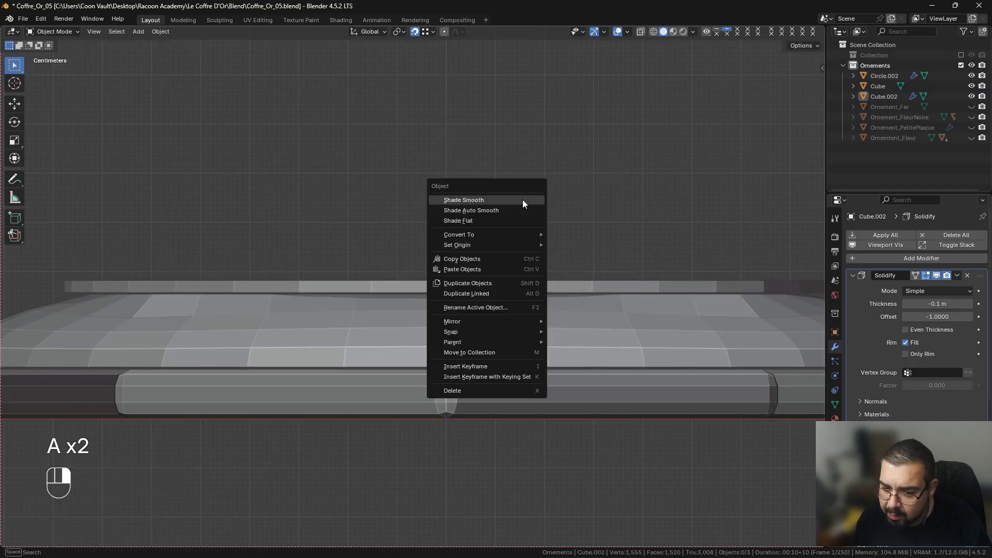
{"action": "left_click", "coordinate": [286, 319]}
{"action": "left_click", "coordinate": [312, 289], "text": "shift"}
{"action": "middle_click_drag", "start_coordinate": [312, 289], "coordinate": [424, 255], "text": "shift"}
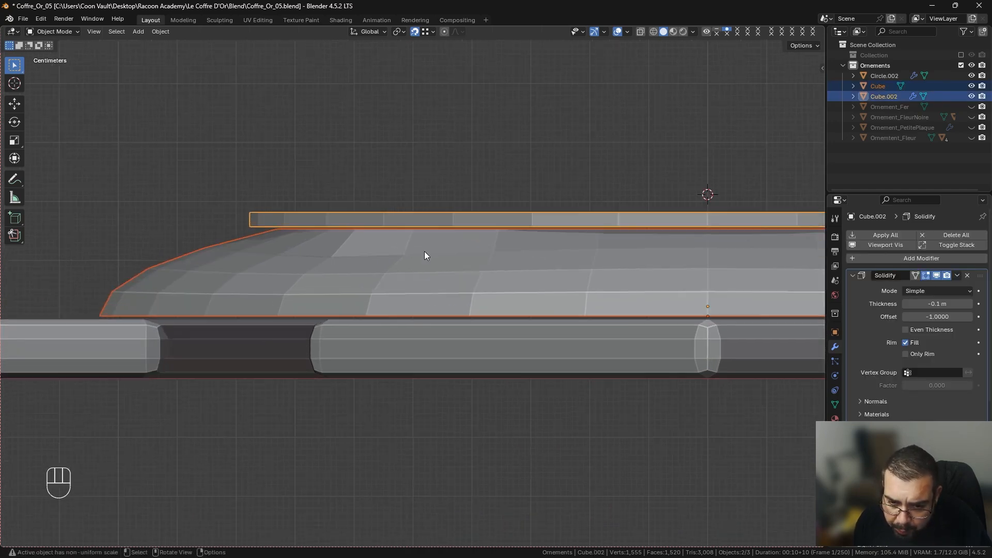
{"action": "key", "text": "g"}
{"action": "key", "text": "z"}
{"action": "key", "text": "shift"}
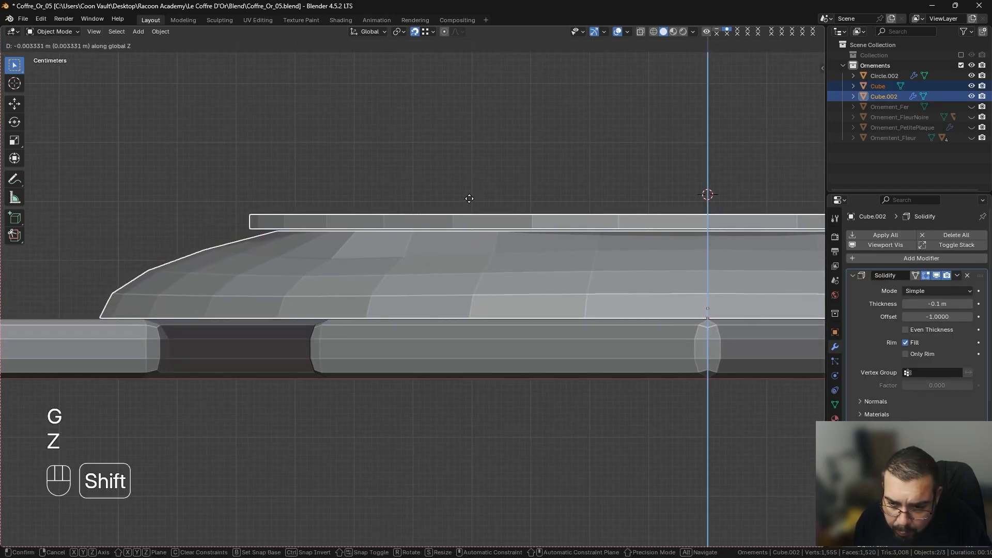
{"action": "left_click", "coordinate": [469, 199]}
Isolate the dome in Edit Mode, select its open bottom edge loop, and extrude it inward by scaling to about 0.791.
{"action": "left_click", "coordinate": [441, 217]}
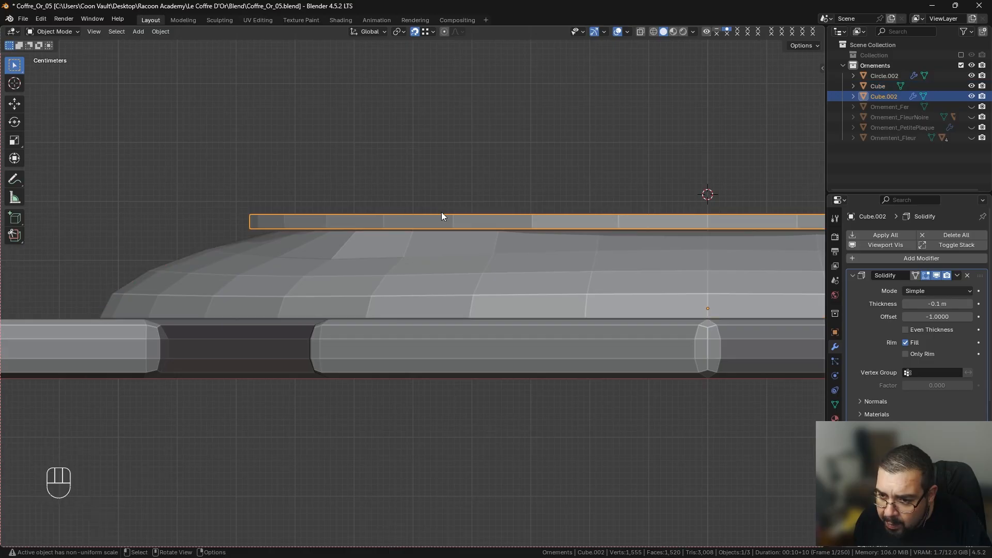
{"action": "left_click", "coordinate": [391, 262]}
{"action": "key", "text": "KP_Divide"}
{"action": "key", "text": "Tab"}
{"action": "middle_click_drag", "start_coordinate": [396, 259], "coordinate": [405, 222]}
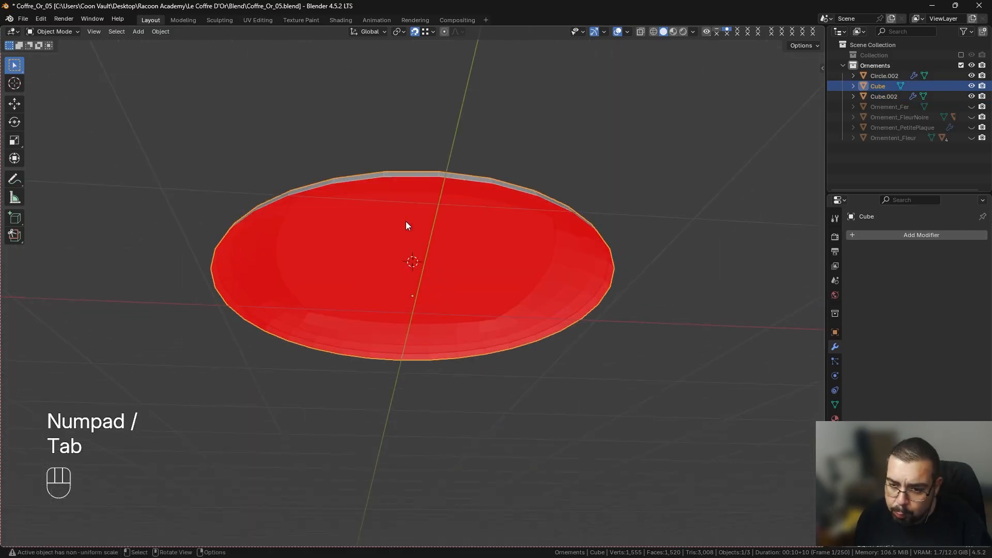
{"action": "left_click", "coordinate": [92, 31]}
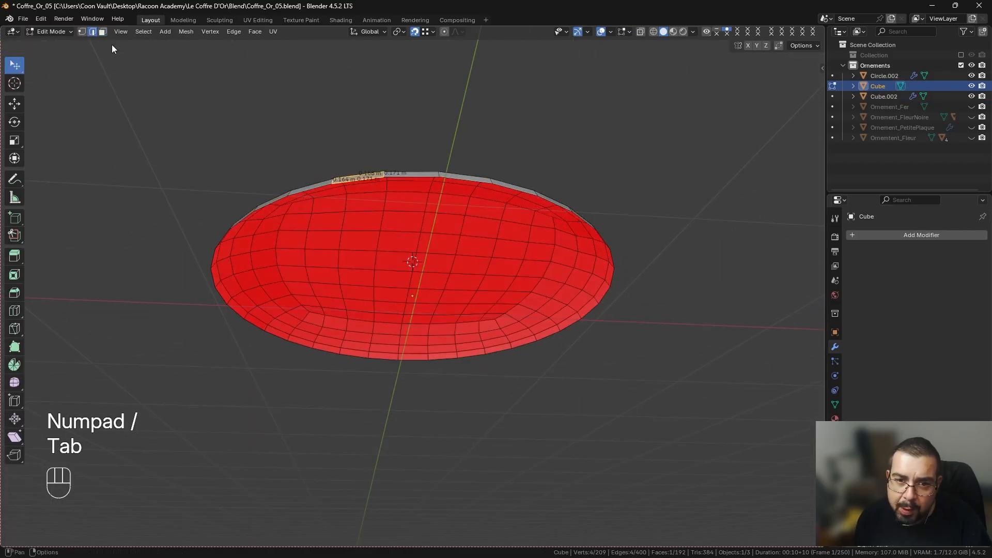
{"action": "left_click", "coordinate": [283, 200], "text": "alt+shift"}
{"action": "key", "text": "e"}
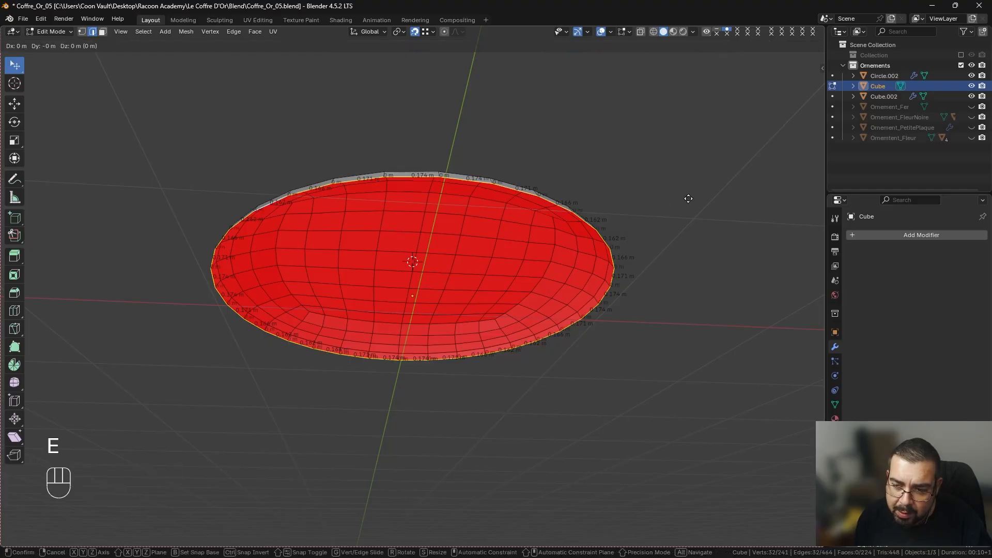
{"action": "right_click", "coordinate": [687, 200]}
{"action": "key", "text": "s"}
{"action": "left_click", "coordinate": [629, 216]}
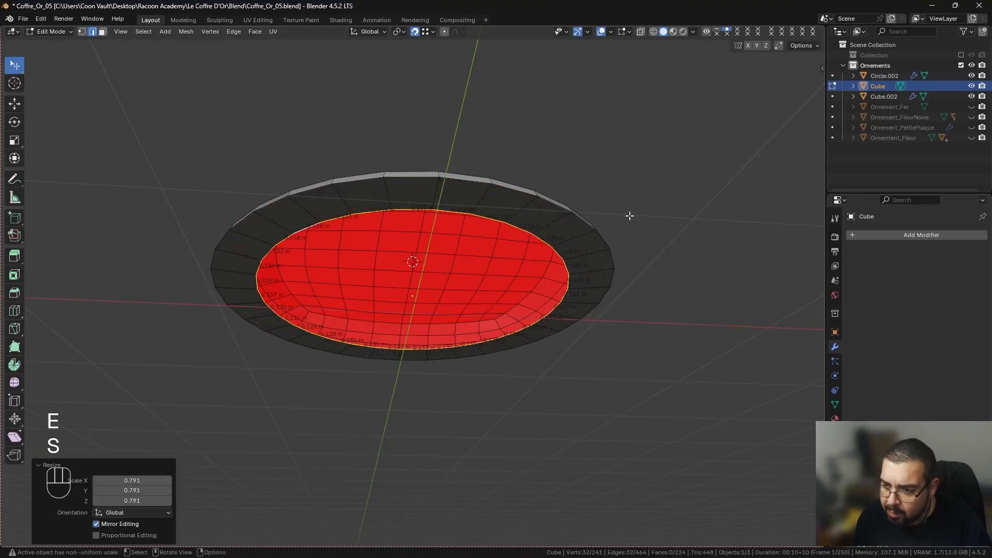
Exit Edit Mode, add a Bevel modifier to the dome, apply its rotation and scale, and set its origin to geometry.
{"action": "key", "text": "Tab"}
{"action": "key", "text": "q"}
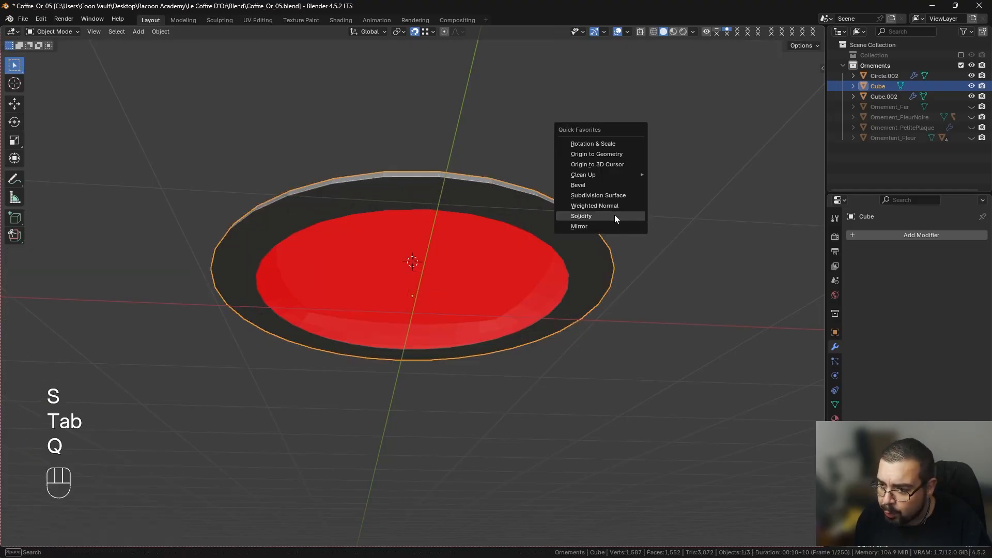
{"action": "left_click", "coordinate": [594, 185]}
{"action": "middle_click_drag", "start_coordinate": [593, 185], "coordinate": [615, 230]}
{"action": "key", "text": "q"}
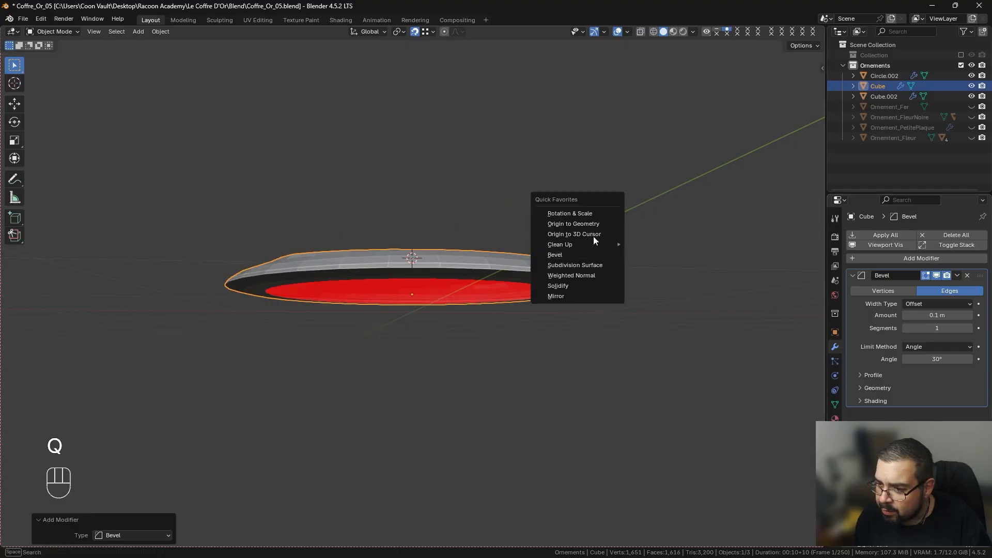
{"action": "left_click", "coordinate": [578, 212]}
{"action": "key", "text": "q"}
{"action": "left_click", "coordinate": [570, 222]}
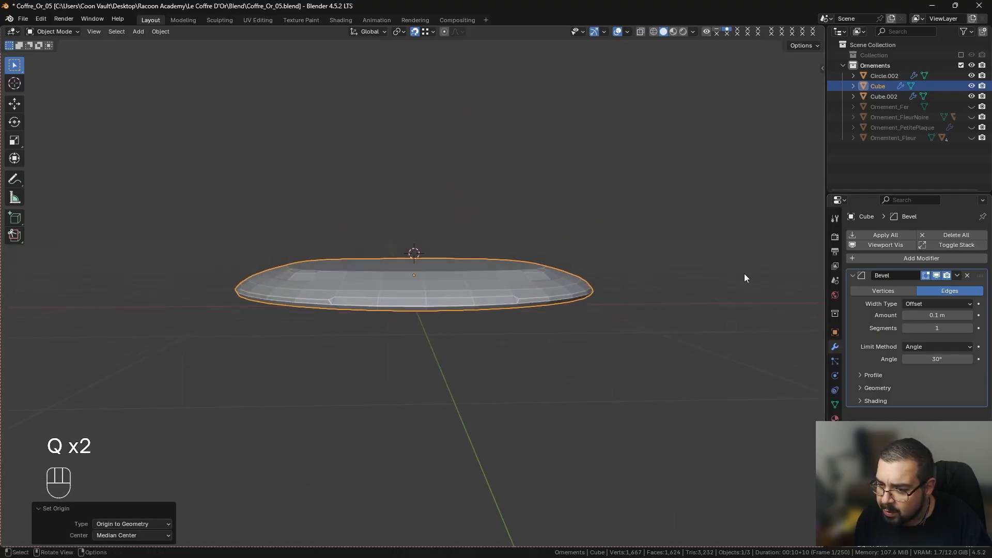
Set the dome's Bevel modifier to an 89° angle limit and 2 segments.
{"action": "middle_click_drag", "start_coordinate": [745, 274], "coordinate": [743, 297]}
{"action": "left_click_drag", "start_coordinate": [937, 328], "coordinate": [937, 328]}
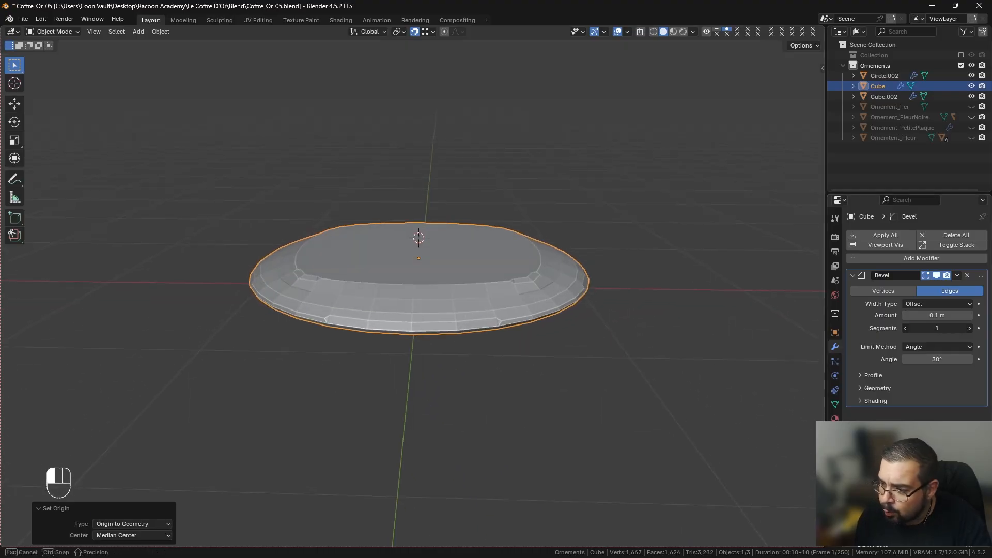
{"action": "left_click", "coordinate": [932, 359]}
{"action": "type", "text": "8"}
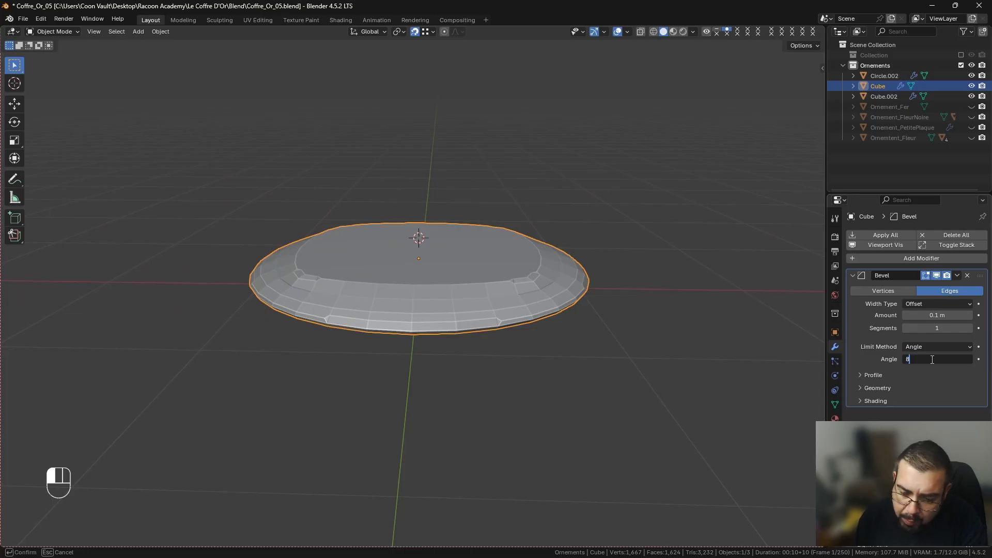
{"action": "type", "text": "9"}
{"action": "key", "text": "Return"}
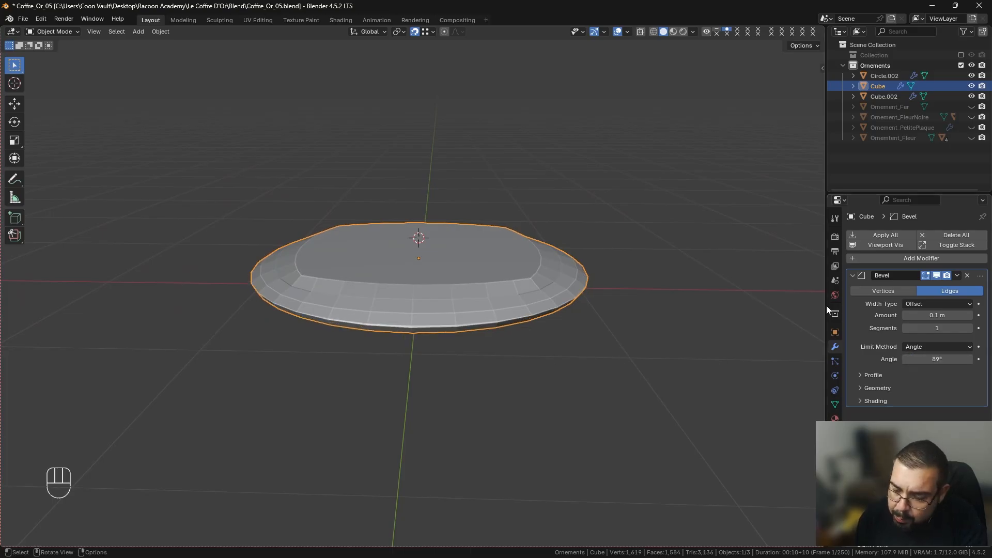
{"action": "left_click", "coordinate": [968, 328]}
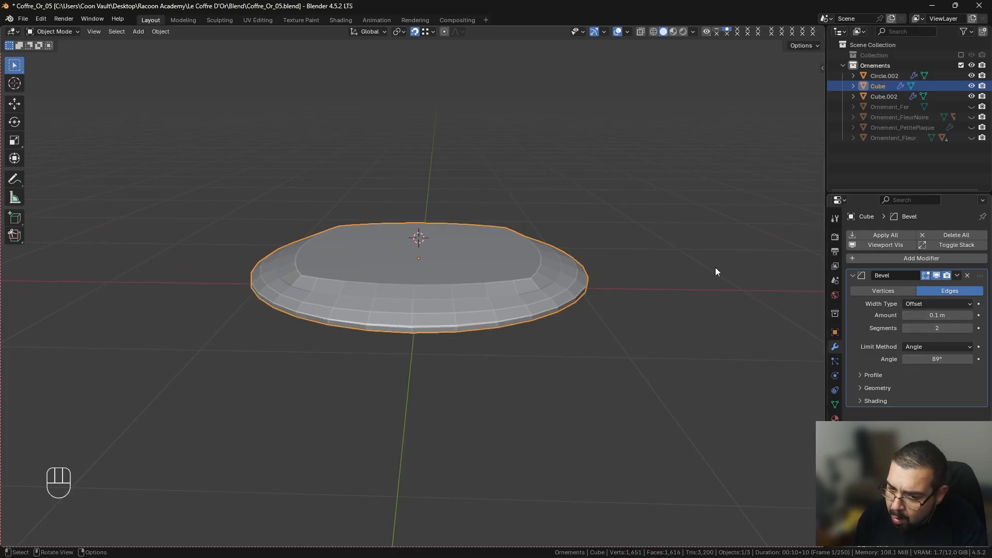
Set the dome's bevel amount to 0.05/2 (0.025 m) and exit local view.
{"action": "middle_click_drag", "start_coordinate": [715, 268], "coordinate": [678, 215]}
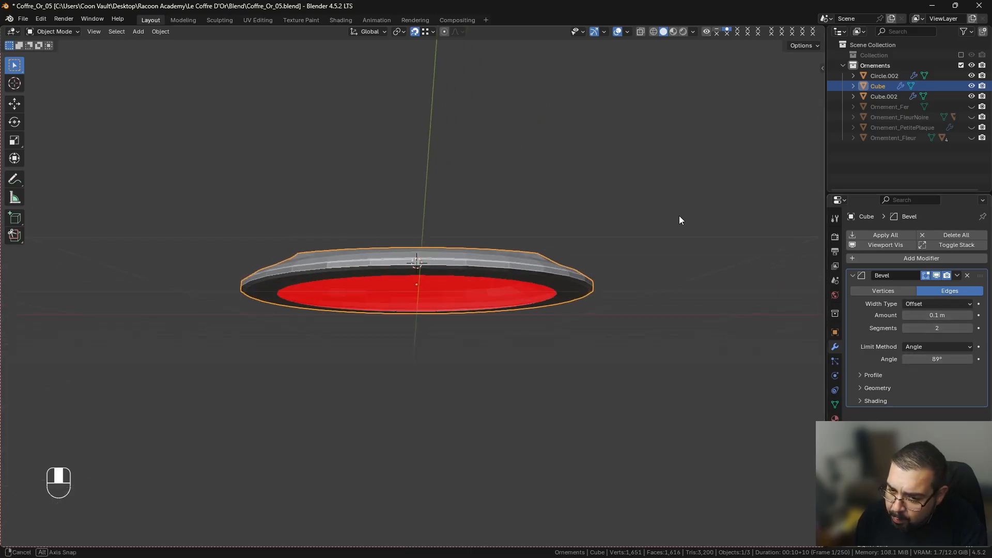
{"action": "left_click", "coordinate": [937, 316]}
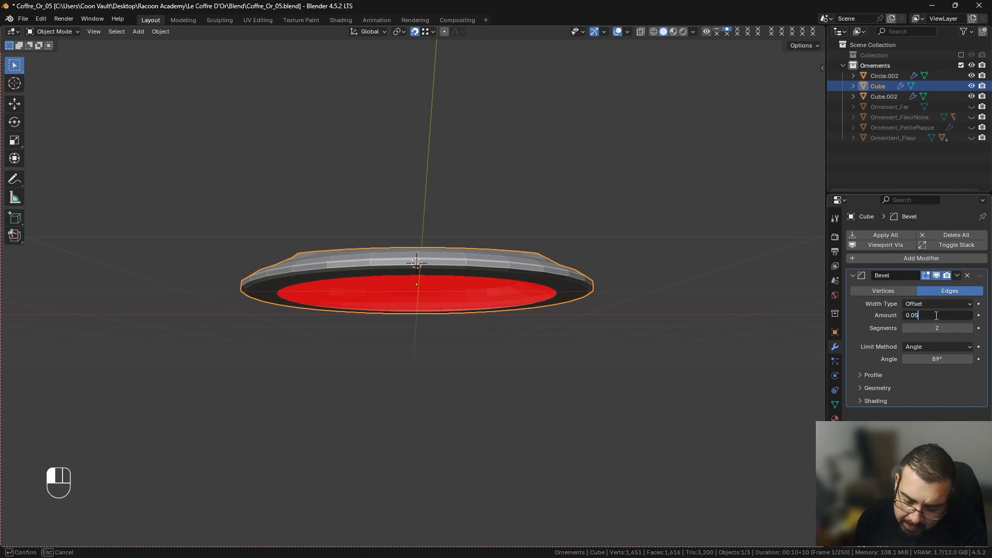
{"action": "type", "text": "0.05/2"}
{"action": "key", "text": "Return"}
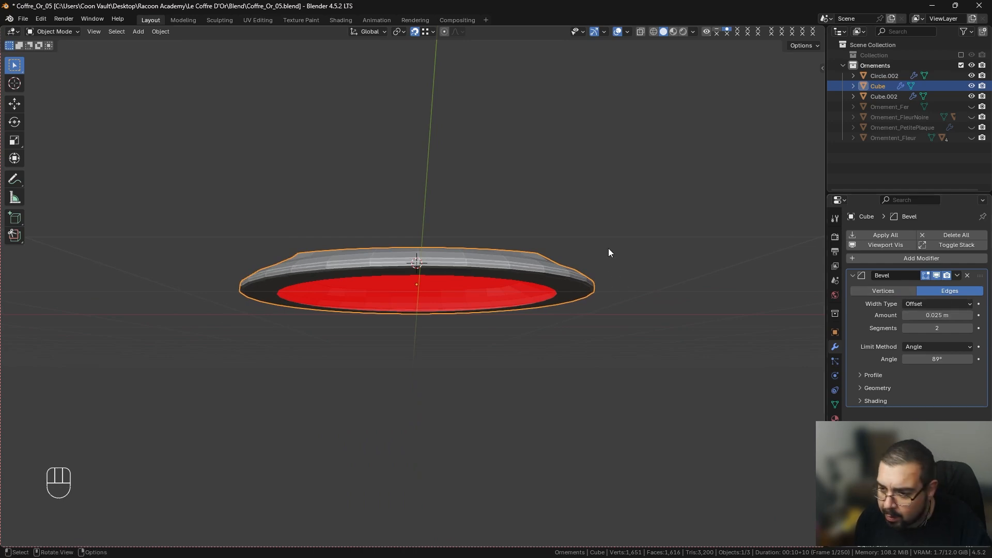
{"action": "middle_click_drag", "start_coordinate": [608, 248], "coordinate": [609, 304]}
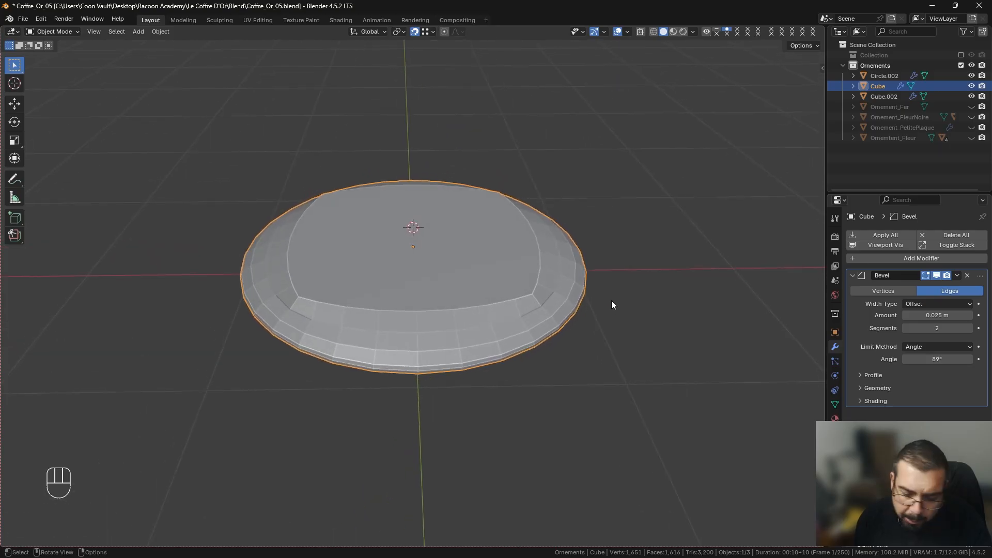
{"action": "key", "text": "KP_Divide"}
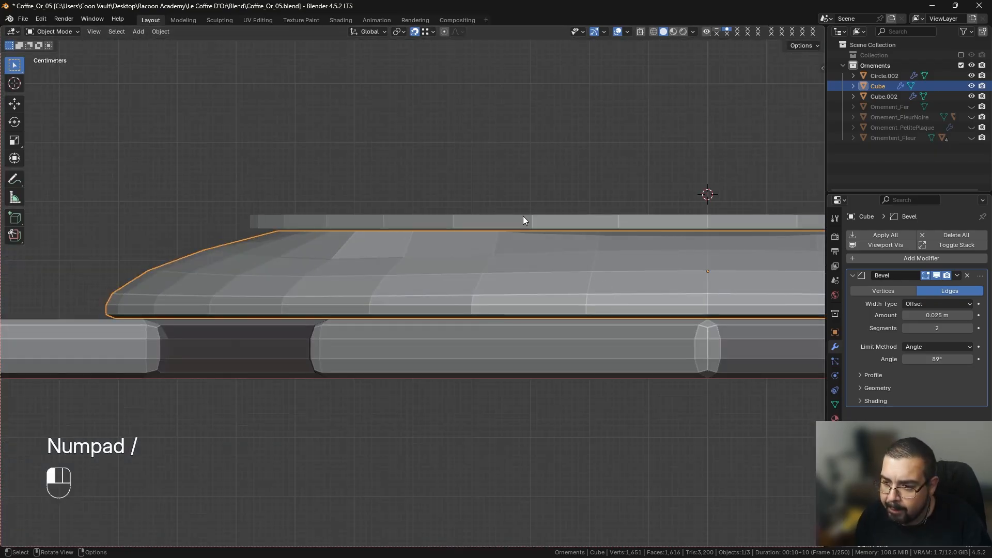
Try to join the disc into the dome object, and undo the join.
{"action": "left_click", "coordinate": [521, 218]}
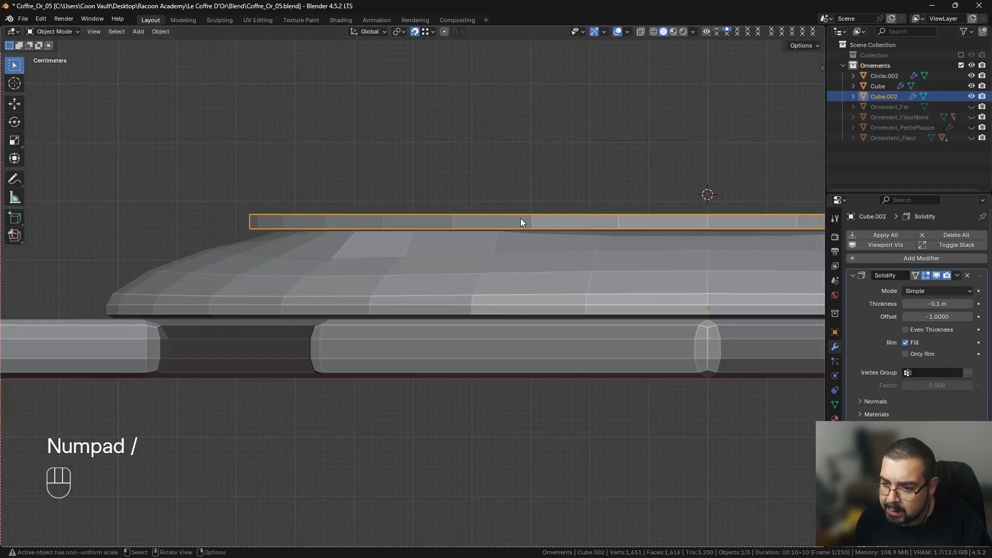
{"action": "left_click", "coordinate": [503, 250], "text": "shift"}
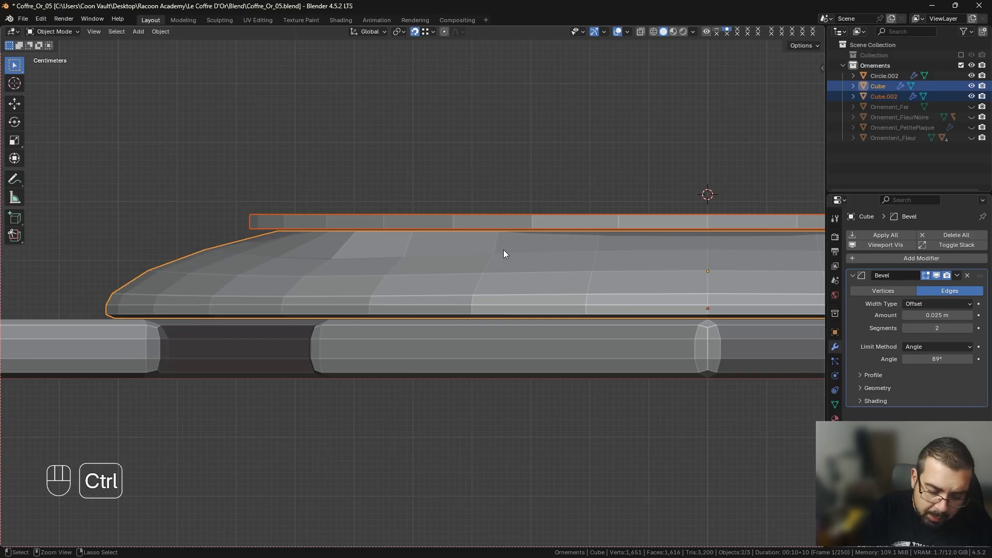
{"action": "key", "text": "ctrl+j"}
{"action": "key", "text": "ctrl+z"}
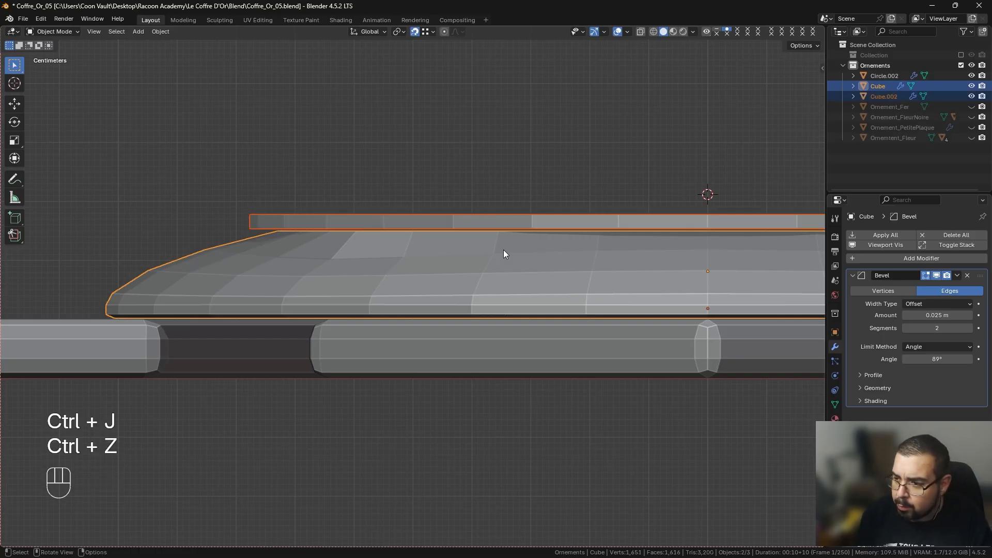
Enable Even Thickness on the disc's Solidify modifier and apply the modifier.
{"action": "left_click", "coordinate": [537, 216]}
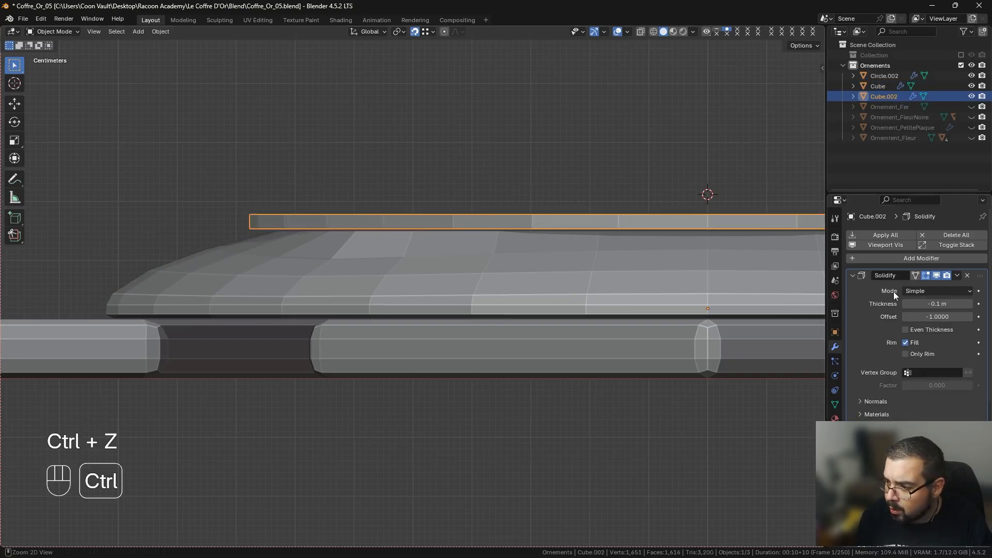
{"action": "left_click", "coordinate": [905, 329]}
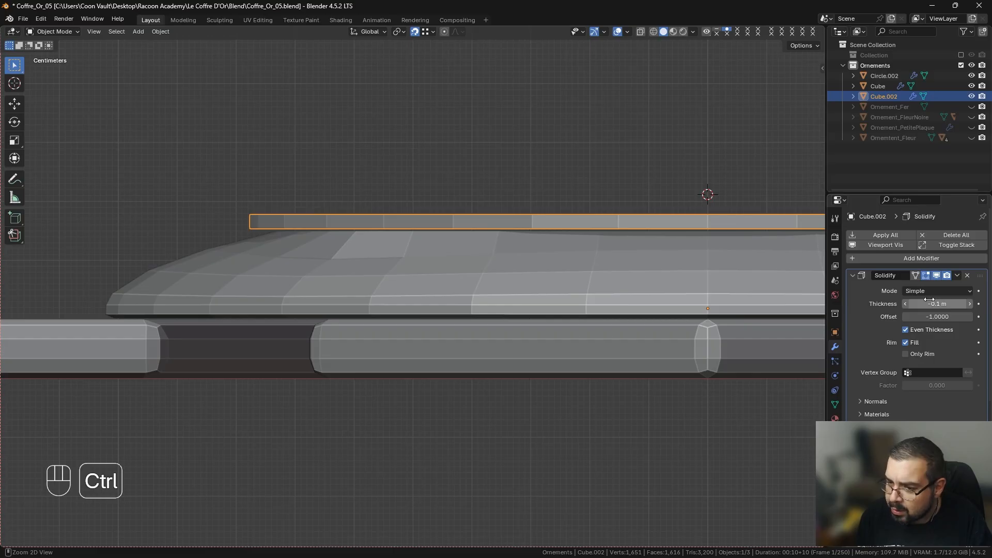
{"action": "key", "text": "ctrl+a"}
Join the disc into the dome object, apply its rotation and scale, and set its origin to geometry.
{"action": "left_click", "coordinate": [467, 261], "text": "shift"}
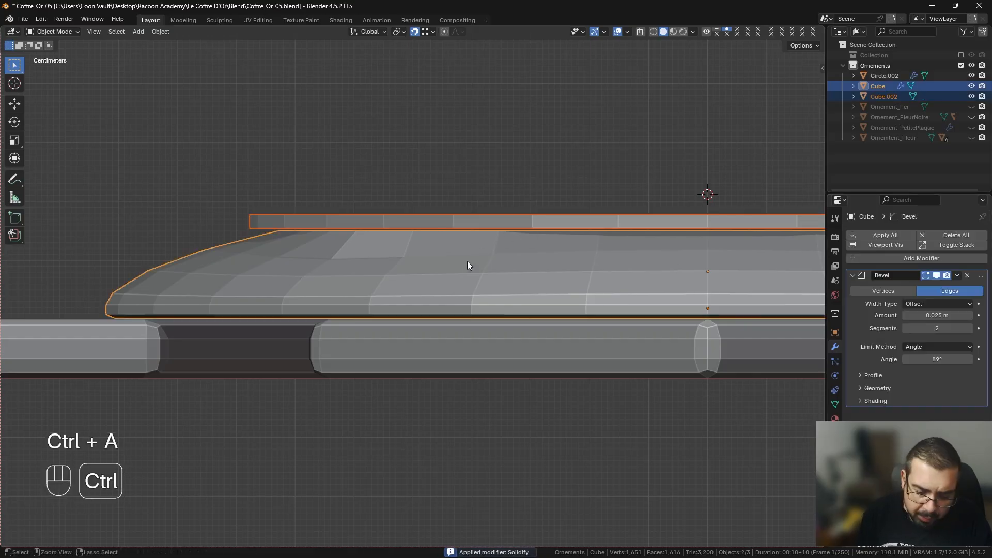
{"action": "key", "text": "ctrl+j"}
{"action": "key", "text": "q"}
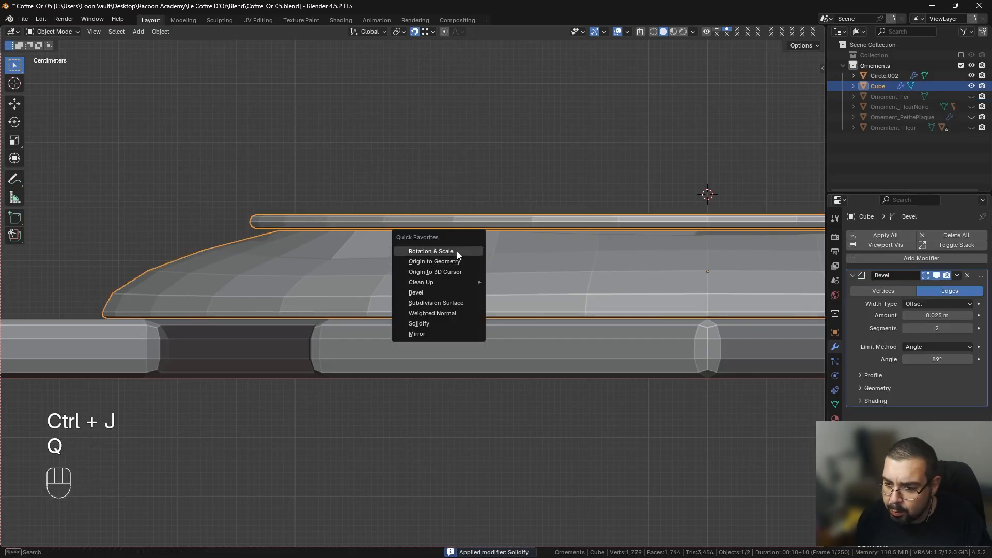
{"action": "left_click", "coordinate": [457, 251]}
{"action": "key", "text": "q"}
{"action": "left_click", "coordinate": [448, 261]}
Halve the joined dome and disc's bevel amount twice, to 0.00625 m.
{"action": "double_click", "coordinate": [949, 316]}
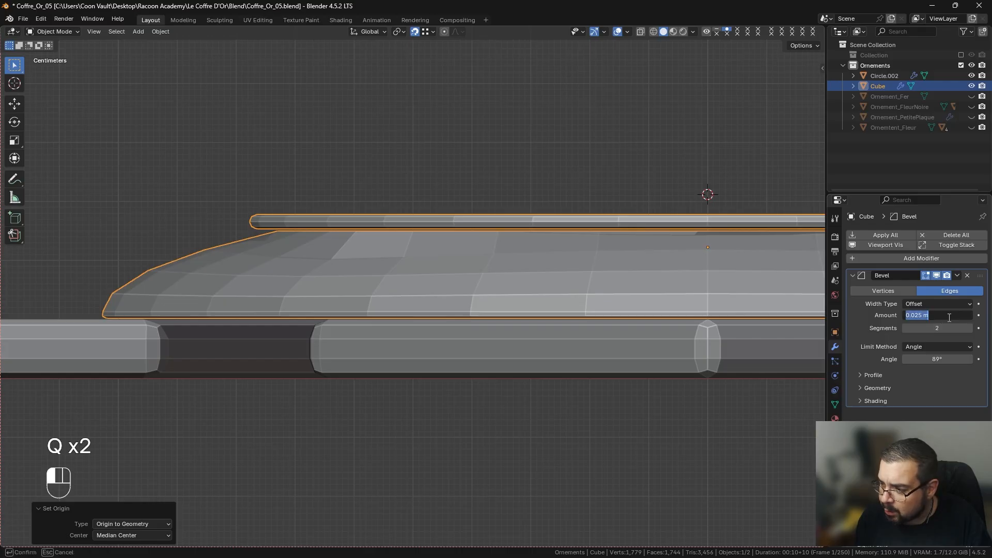
{"action": "left_click", "coordinate": [949, 317]}
{"action": "type", "text": "/12"}
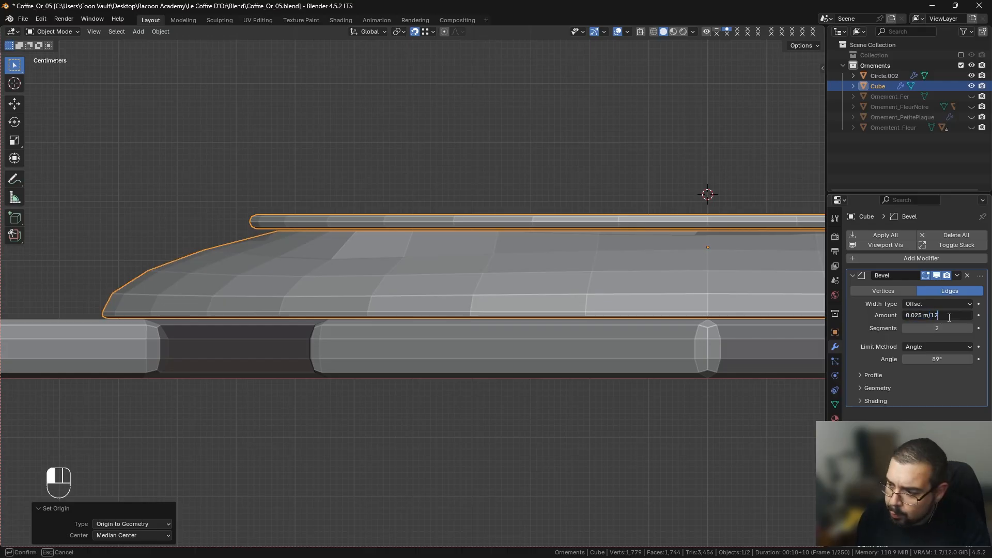
{"action": "key", "text": "BackSpace"}
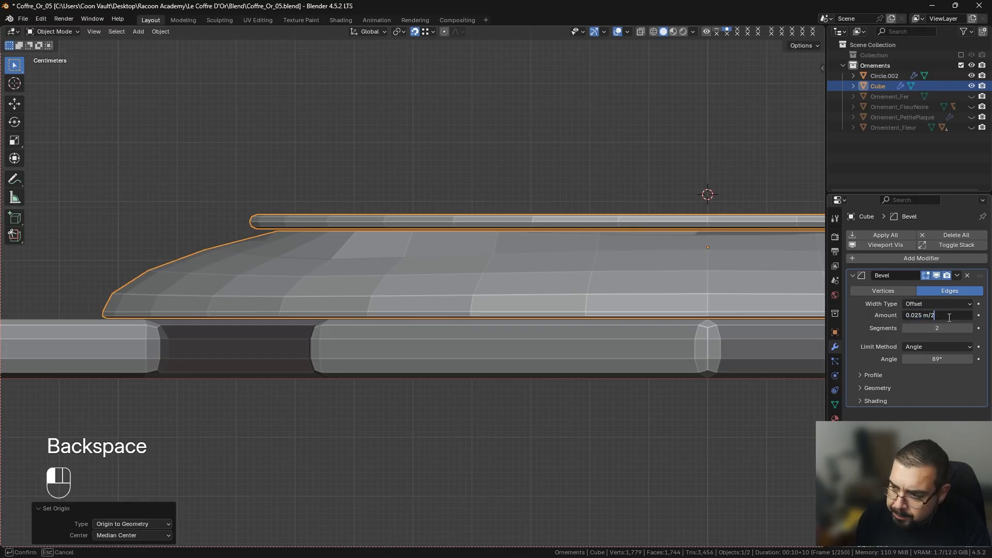
{"action": "left_click", "coordinate": [949, 317]}
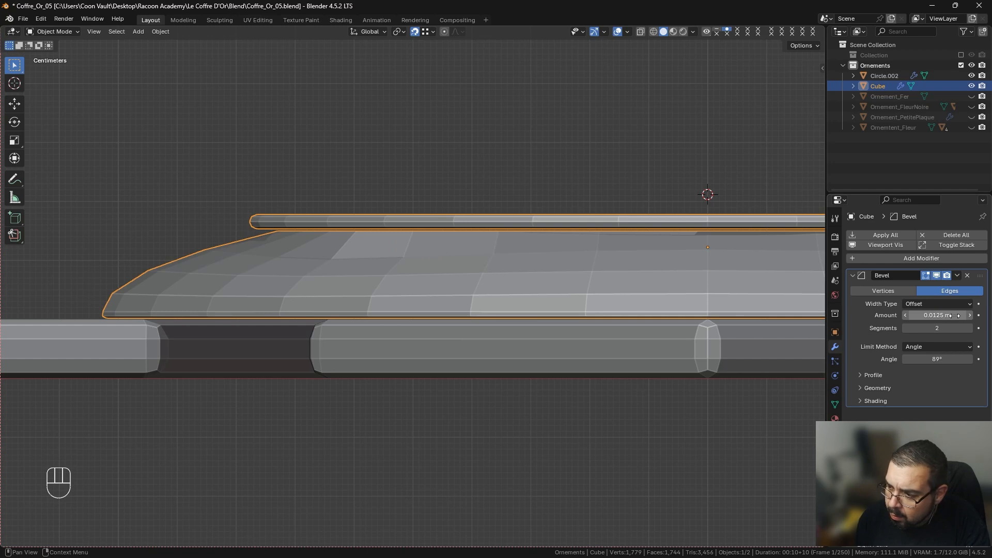
{"action": "left_click", "coordinate": [950, 315]}
{"action": "left_click", "coordinate": [954, 315]}
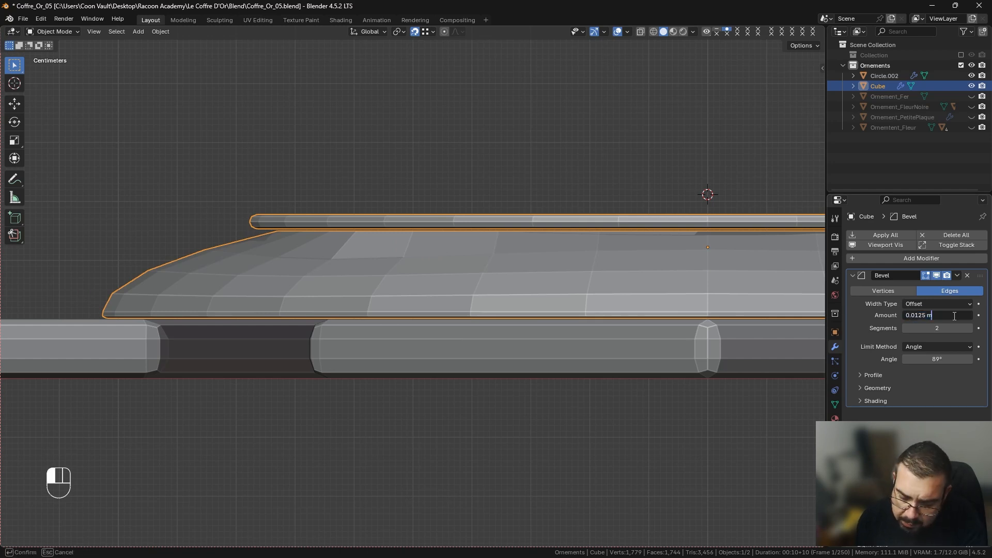
{"action": "type", "text": "/2"}
{"action": "key", "text": "Return"}
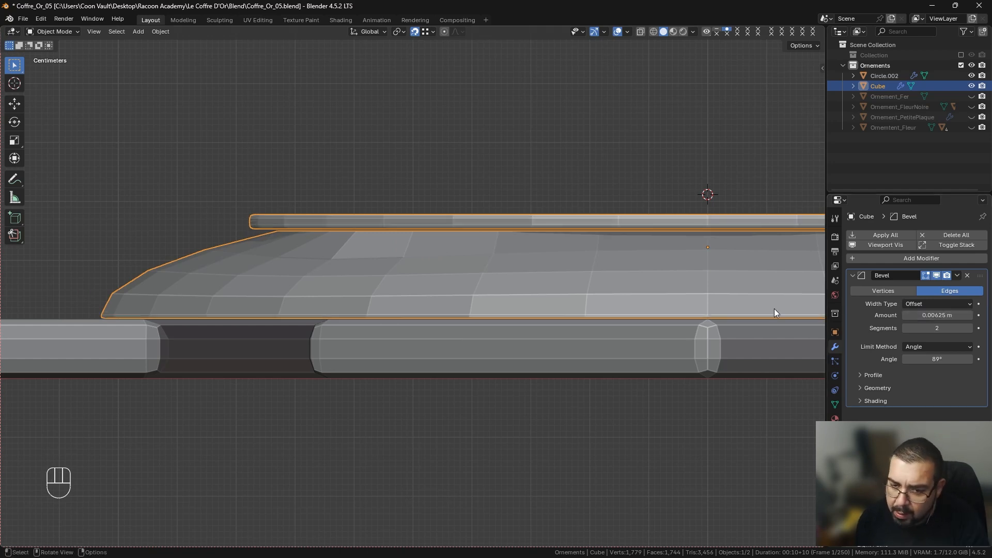
Reapply the joined object's rotation and scale, reset its origin to geometry, and deselect everything.
{"action": "key", "text": "q"}
{"action": "left_click", "coordinate": [313, 217]}
{"action": "key", "text": "q"}
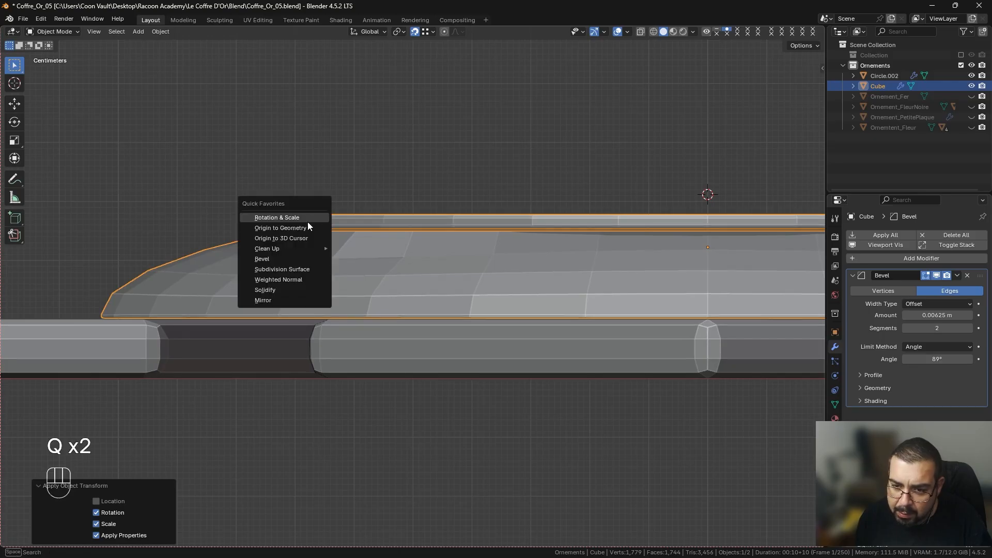
{"action": "left_click", "coordinate": [306, 225]}
{"action": "key", "text": "a"}
{"action": "key", "text": "a"}
{"action": "scroll", "coordinate": [414, 248], "scroll_direction": "down", "scroll_amount": 3}
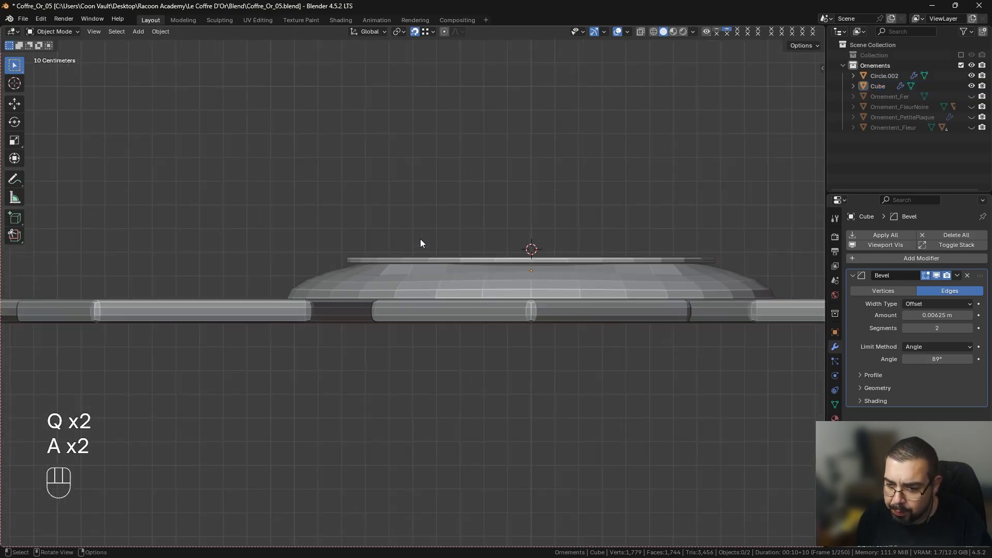
In the joined dome and disc object's Edit Mode, select the dome's linked mesh, invert the selection and hide the disc geometry.
{"action": "middle_click_drag", "start_coordinate": [420, 239], "coordinate": [400, 339]}
{"action": "scroll", "coordinate": [411, 275], "scroll_direction": "down", "scroll_amount": 3}
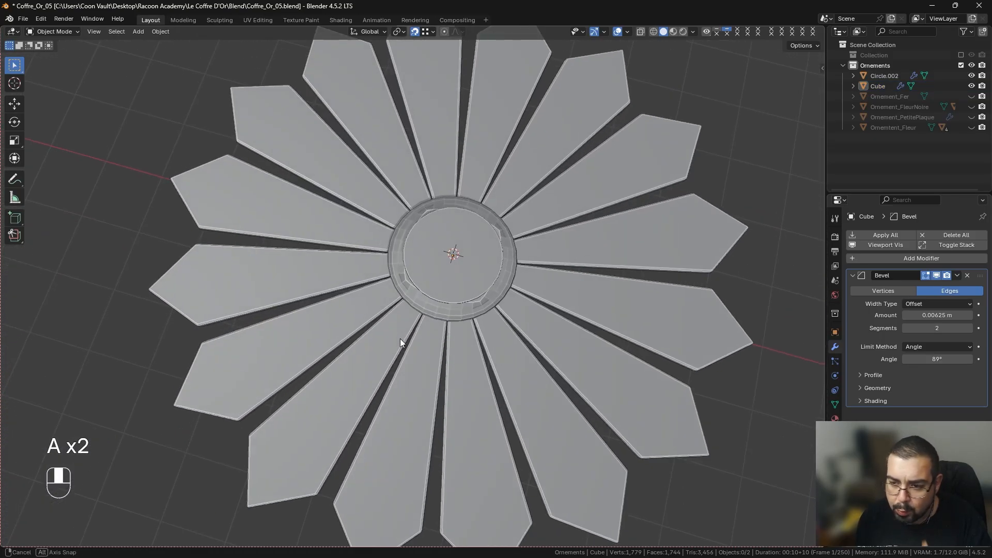
{"action": "left_click", "coordinate": [405, 284]}
{"action": "scroll", "coordinate": [405, 283], "scroll_direction": "up", "scroll_amount": 4}
{"action": "key", "text": "Tab"}
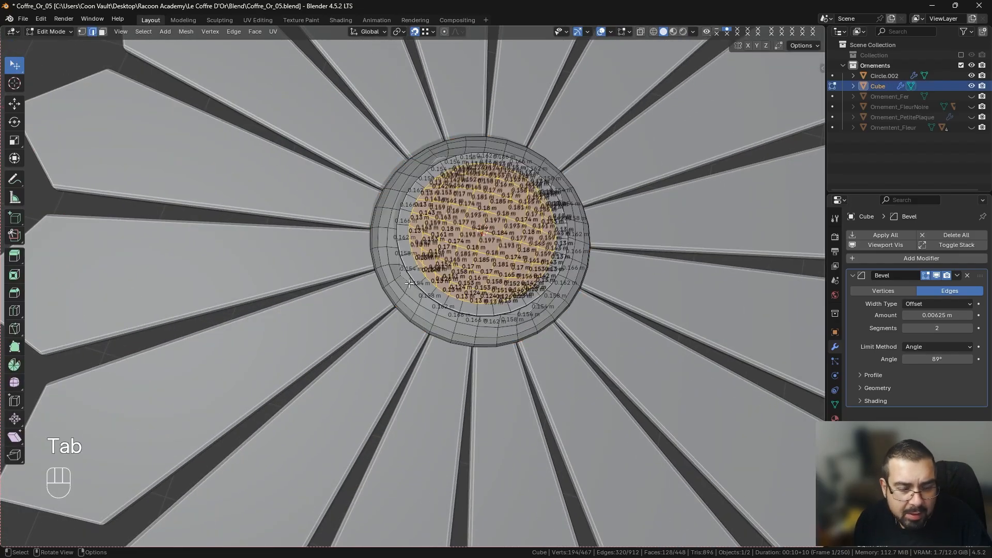
{"action": "scroll", "coordinate": [409, 283], "scroll_direction": "up", "scroll_amount": 2}
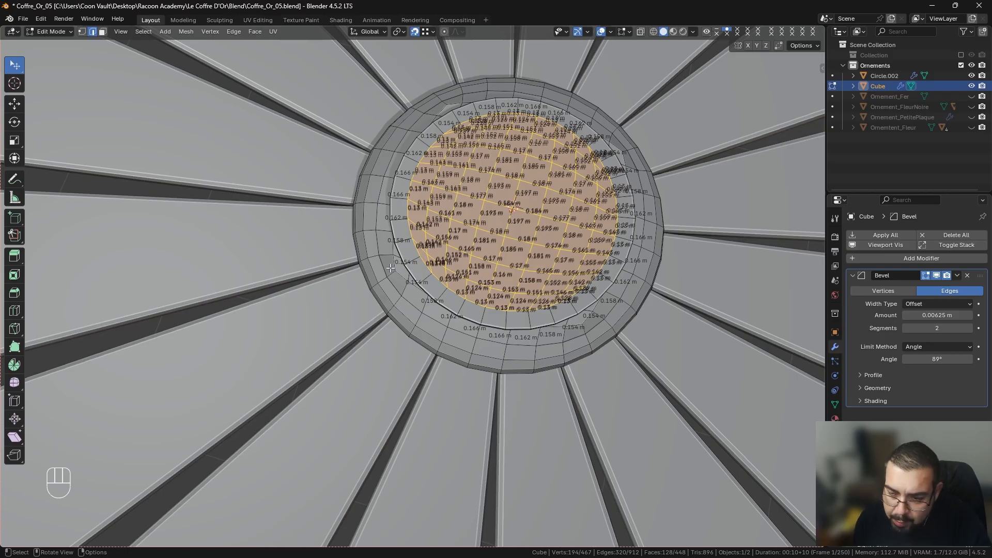
{"action": "key", "text": "l"}
{"action": "key", "text": "a"}
{"action": "key", "text": "a"}
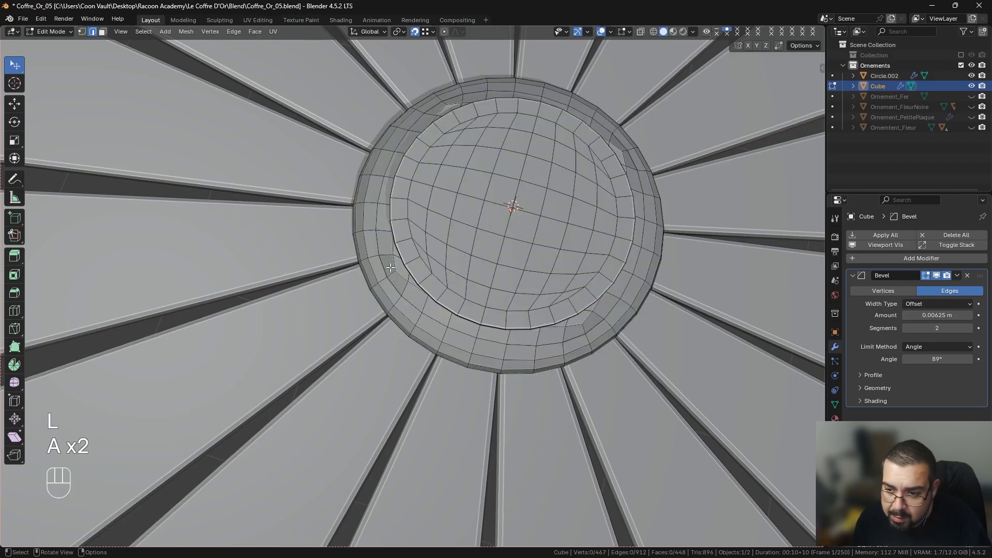
{"action": "key", "text": "l"}
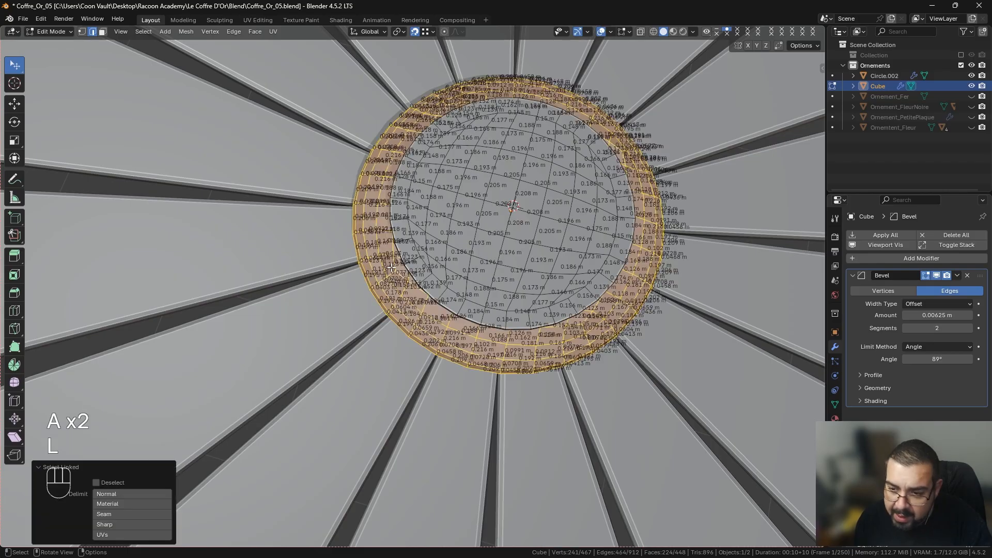
{"action": "key", "text": "p"}
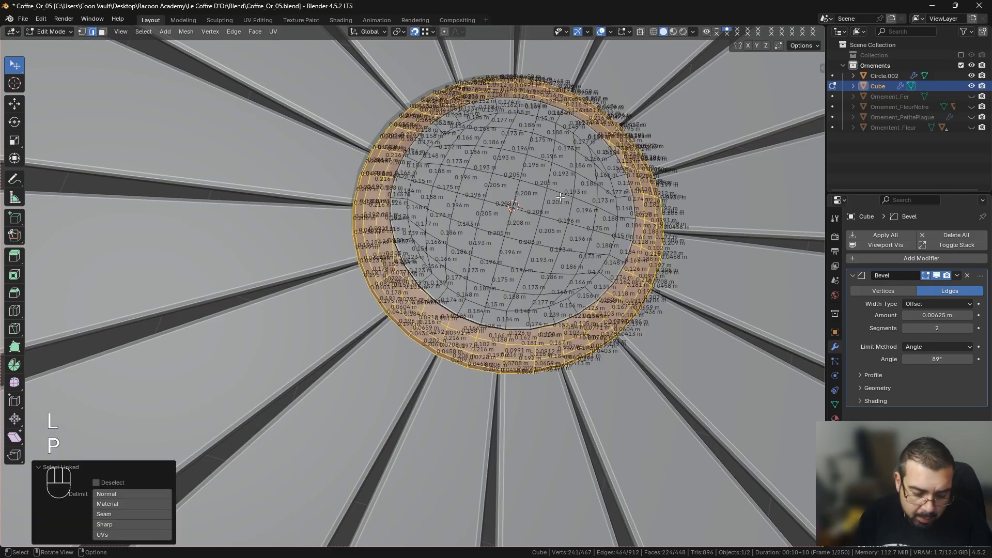
{"action": "key", "text": "ctrl+i"}
{"action": "key", "text": "h"}
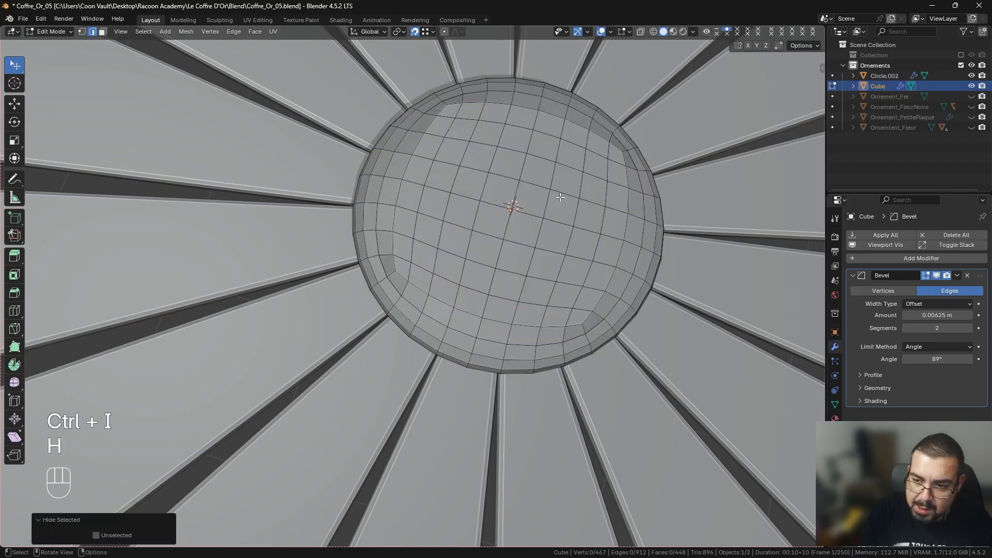
Select the dome's four central top faces, grow the selection three times and round its outline with LoopTools Circle.
{"action": "left_click", "coordinate": [102, 31]}
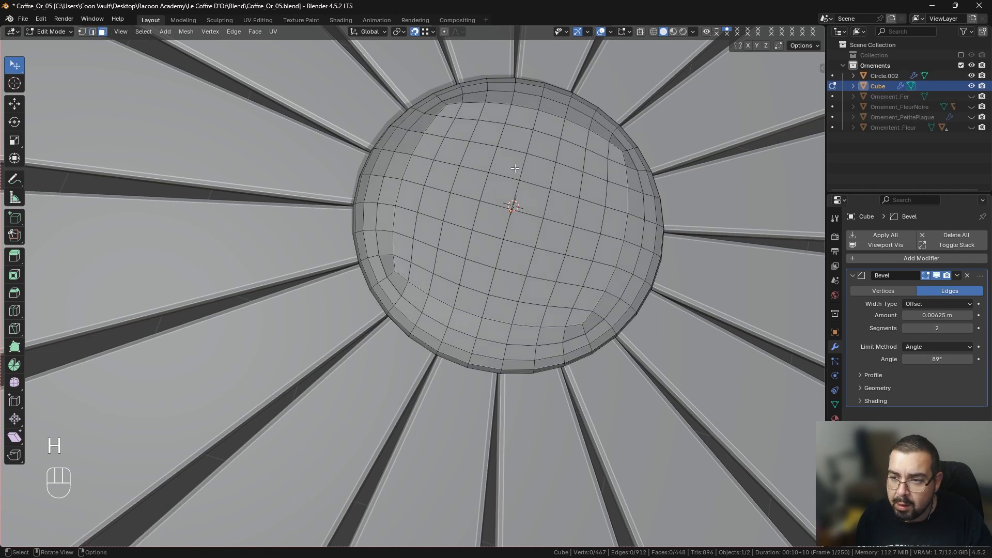
{"action": "left_click", "coordinate": [499, 200]}
{"action": "left_click", "coordinate": [489, 221], "text": "shift"}
{"action": "left_click", "coordinate": [521, 221], "text": "shift"}
{"action": "left_click", "coordinate": [532, 201], "text": "shift"}
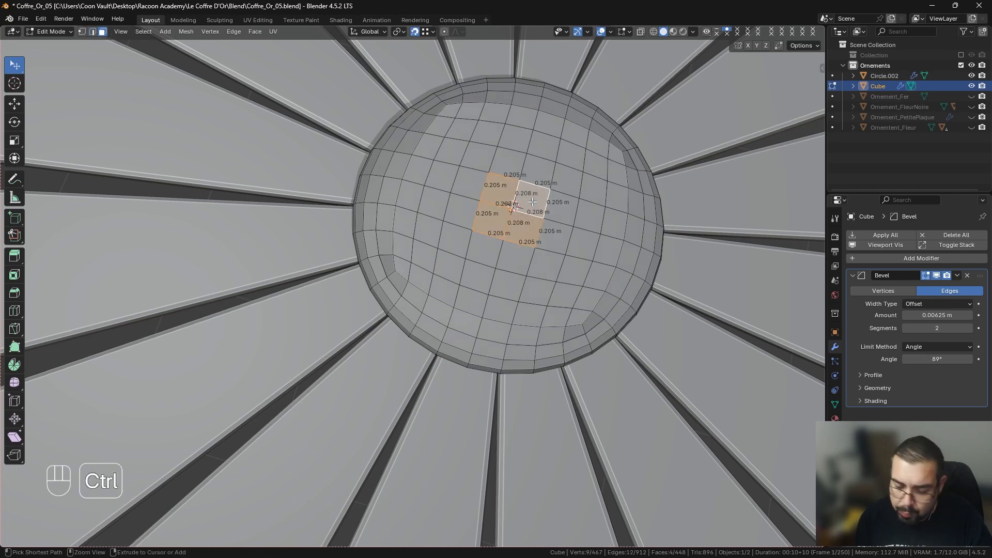
{"action": "key", "text": "ctrl+KP_Add"}
{"action": "key", "text": "ctrl+KP_Add"}
{"action": "key", "text": "ctrl+KP_Add"}
{"action": "right_click", "coordinate": [532, 202]}
{"action": "mouse_move", "coordinate": [533, 204]}
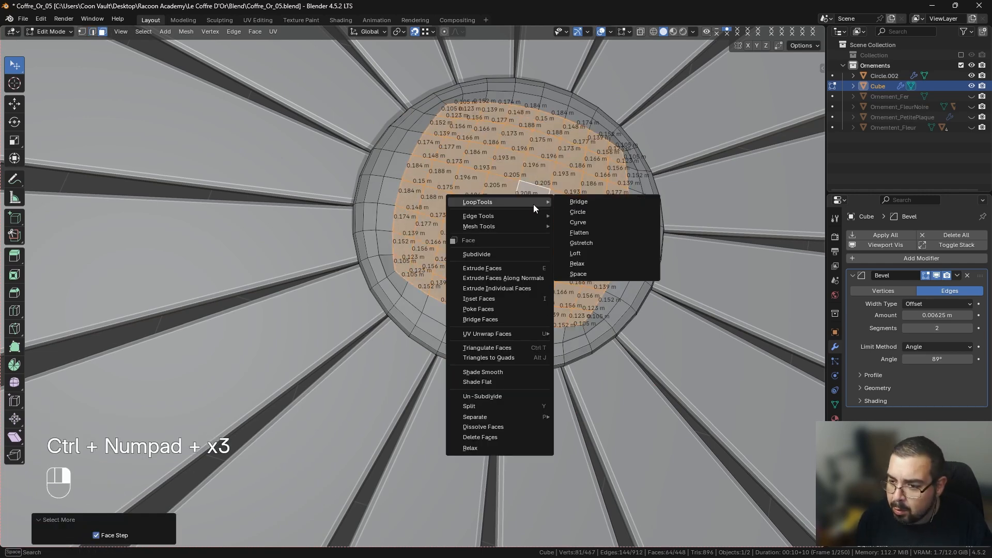
{"action": "left_click", "coordinate": [576, 215]}
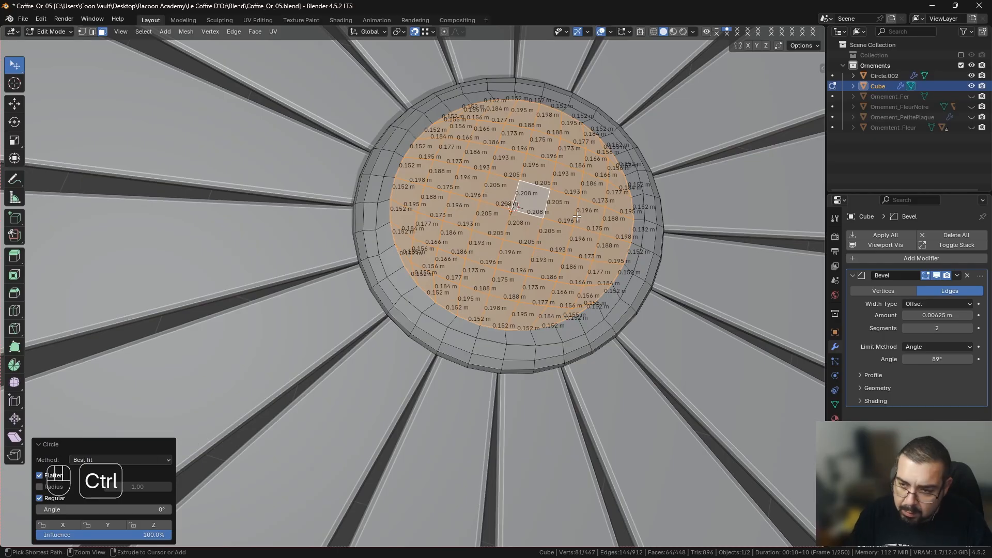
Shrink the dome-top selection one ring at a time down to the four central faces, applying LoopTools Circle after each reduction.
{"action": "key", "text": "ctrl+KP_Subtract"}
{"action": "right_click", "coordinate": [576, 216]}
{"action": "mouse_move", "coordinate": [576, 216]}
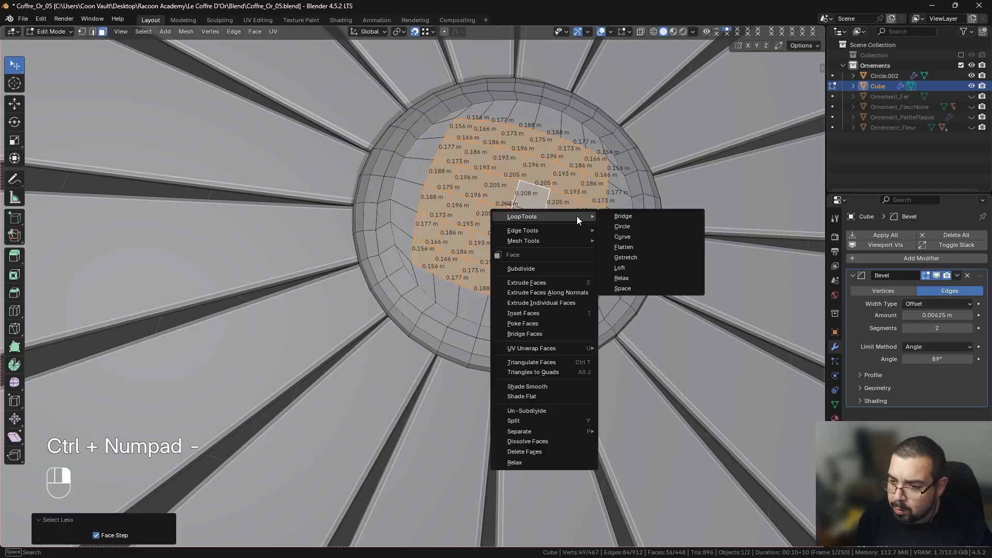
{"action": "left_click", "coordinate": [615, 224]}
{"action": "key", "text": "ctrl+KP_Subtract"}
{"action": "right_click", "coordinate": [616, 225]}
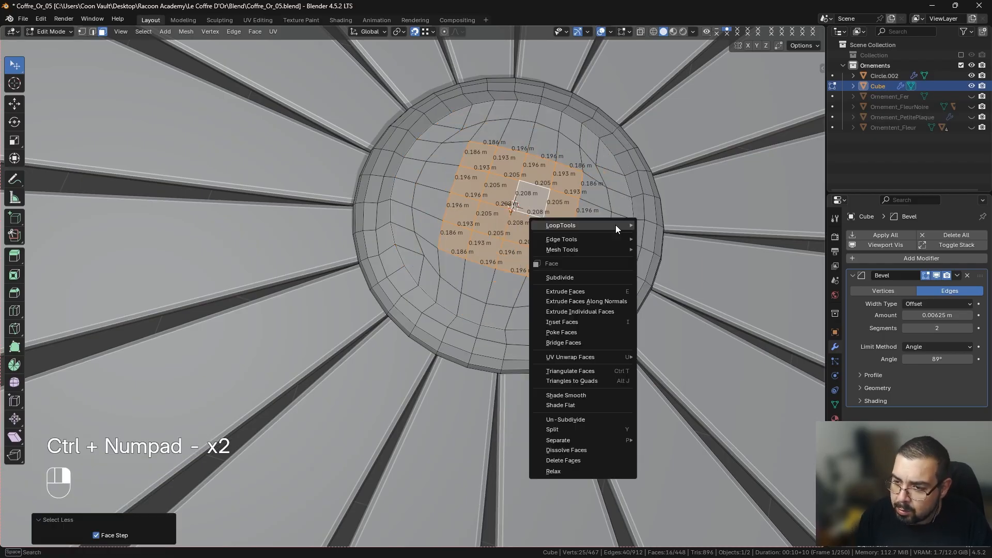
{"action": "mouse_move", "coordinate": [619, 225]}
{"action": "left_click", "coordinate": [657, 235]}
{"action": "key", "text": "ctrl+KP_Subtract"}
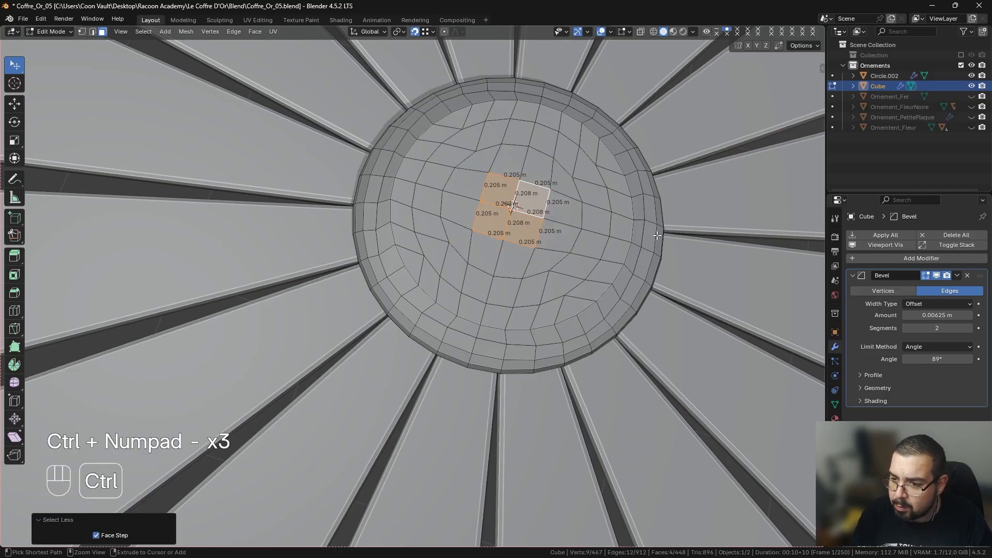
{"action": "right_click", "coordinate": [656, 235]}
{"action": "mouse_move", "coordinate": [657, 235]}
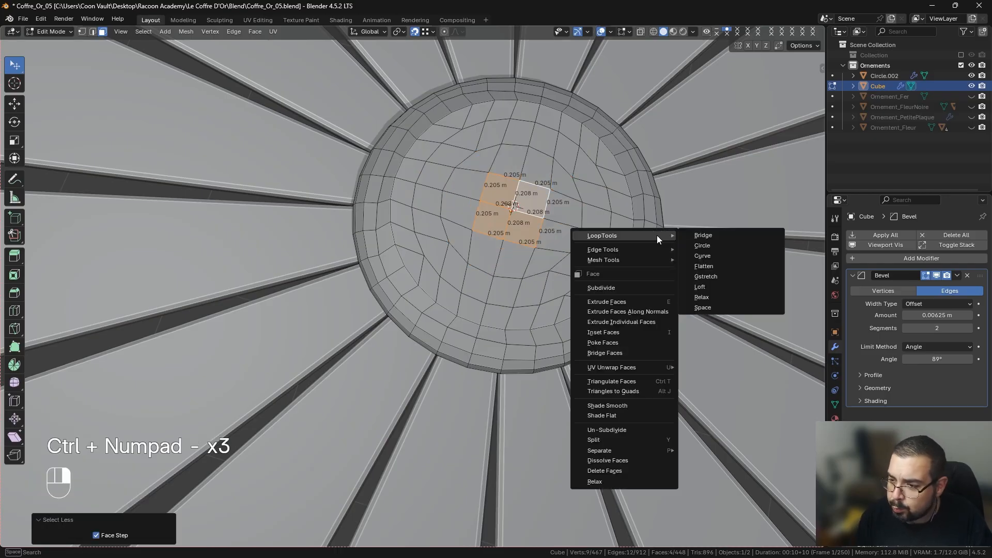
{"action": "left_click", "coordinate": [704, 246]}
Reveal the hidden disc geometry in the joined object's mesh and return to Object Mode.
{"action": "key", "text": "Tab"}
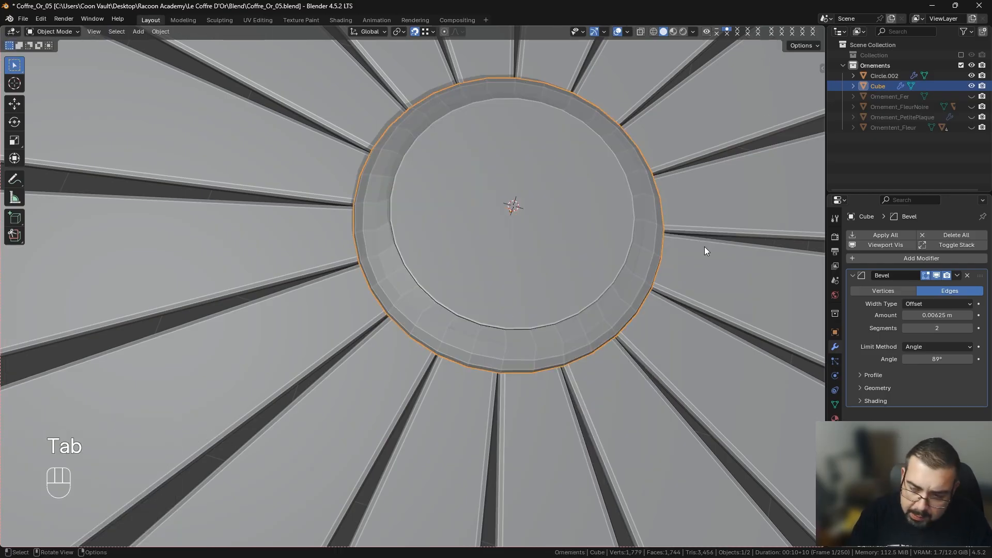
{"action": "key", "text": "KP_Divide"}
{"action": "key", "text": "KP_Divide"}
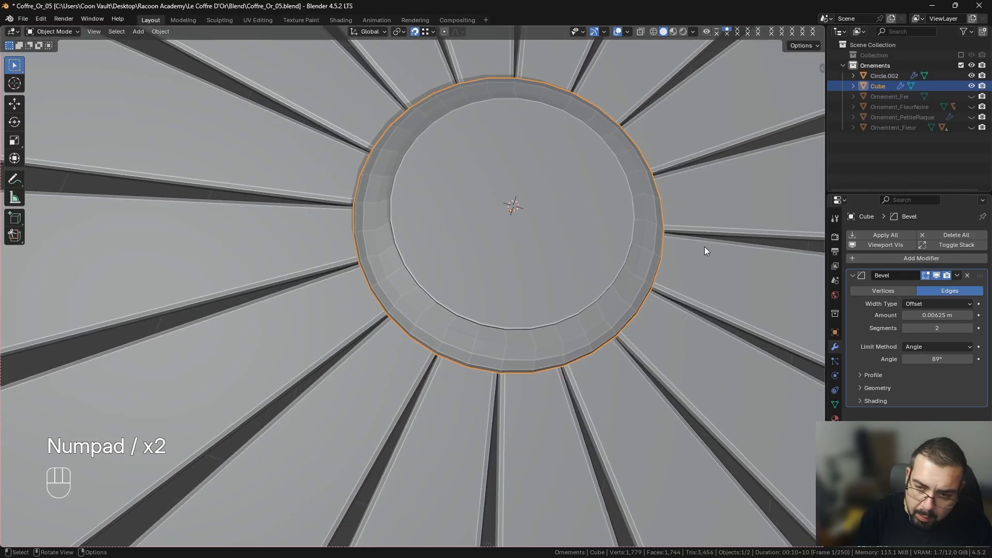
{"action": "key", "text": "Tab"}
{"action": "key", "text": "alt+h"}
{"action": "key", "text": "Tab"}
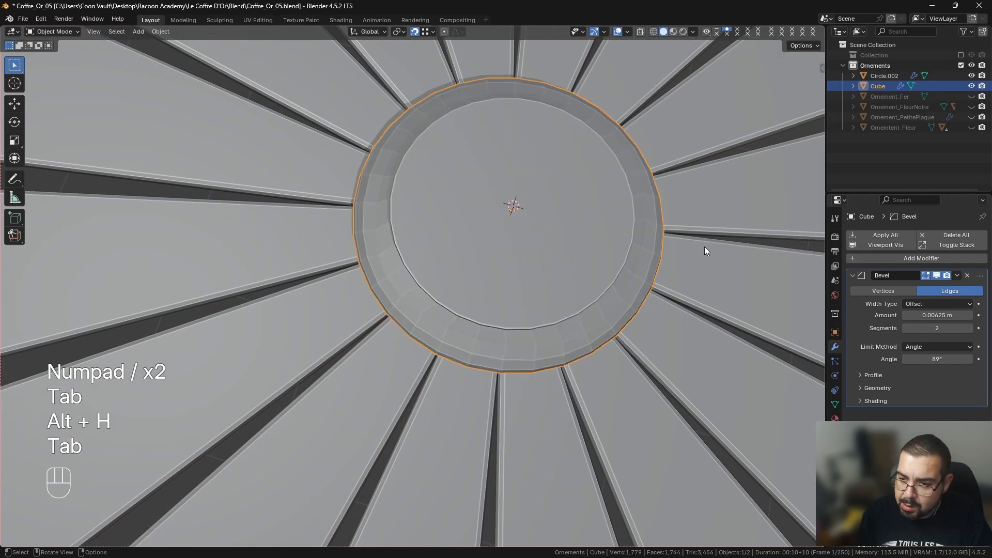
Deselect everything and examine how the disc sits on the rounded dome from low angles and the front view.
{"action": "key", "text": "a"}
{"action": "key", "text": "a"}
{"action": "middle_click_drag", "start_coordinate": [699, 240], "coordinate": [624, 195]}
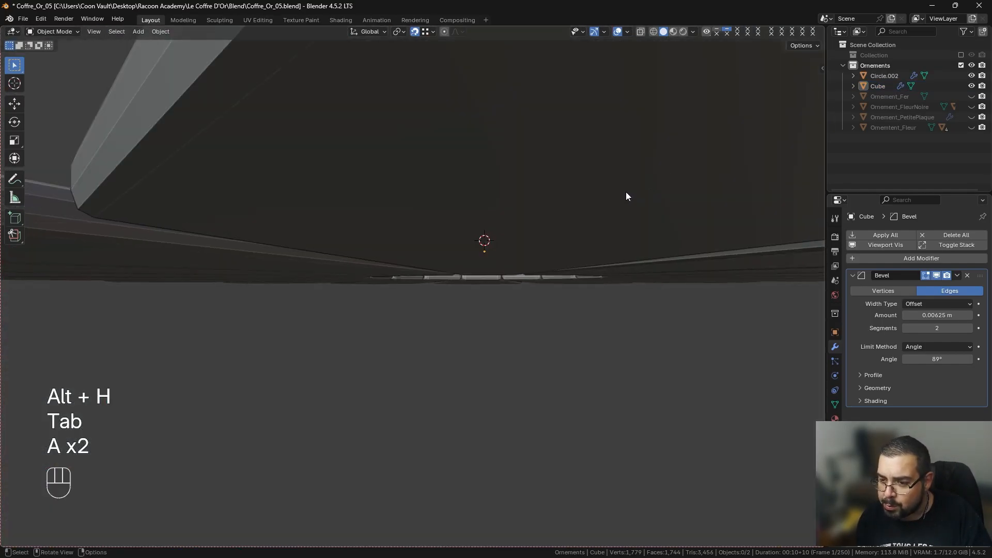
{"action": "middle_click_drag", "start_coordinate": [589, 227], "coordinate": [578, 207]}
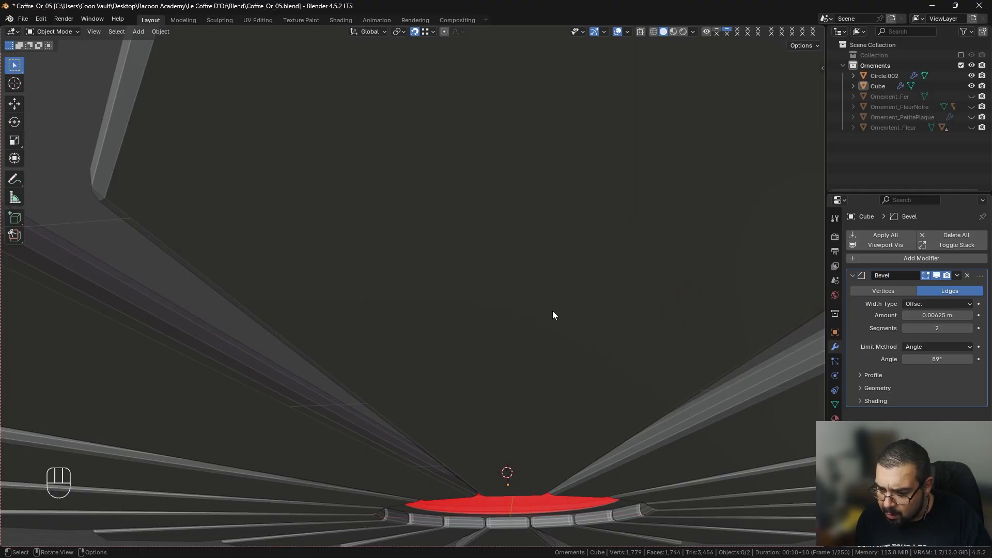
{"action": "scroll", "coordinate": [552, 311], "scroll_direction": "down", "scroll_amount": 2}
{"action": "middle_click_drag", "start_coordinate": [553, 311], "coordinate": [554, 348]}
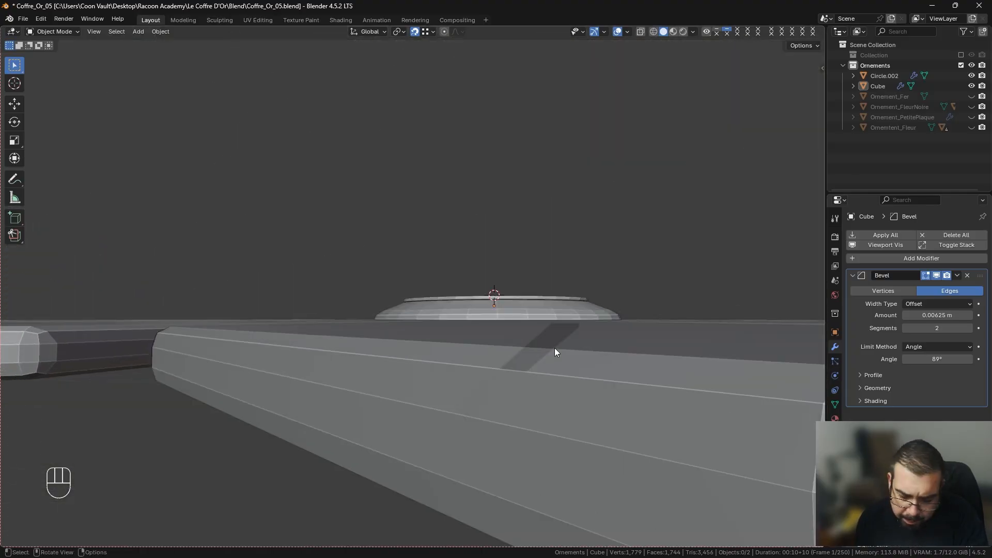
{"action": "key", "text": "KP_1"}
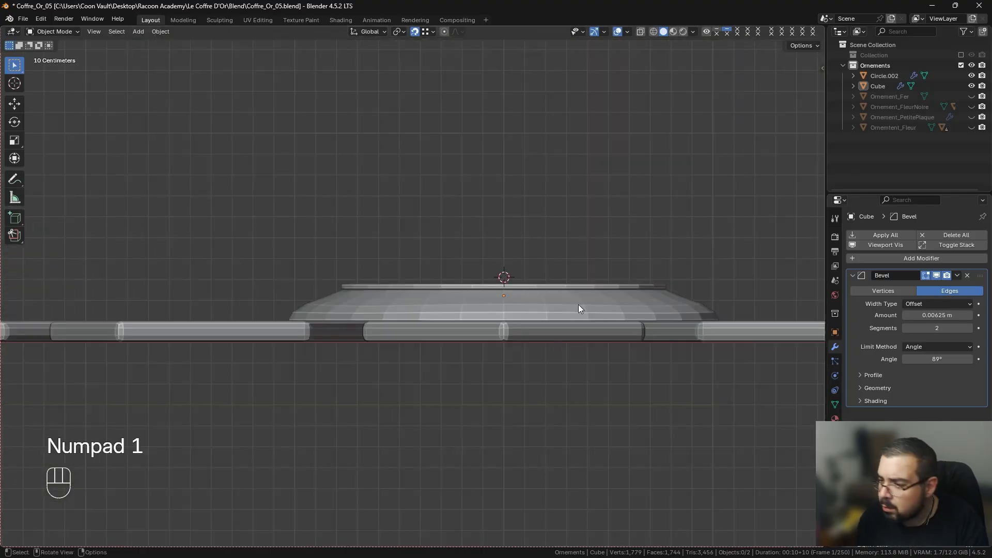
Parent the sixteen-petal object to the joined dome and disc object using Object parenting.
{"action": "left_click", "coordinate": [853, 275]}
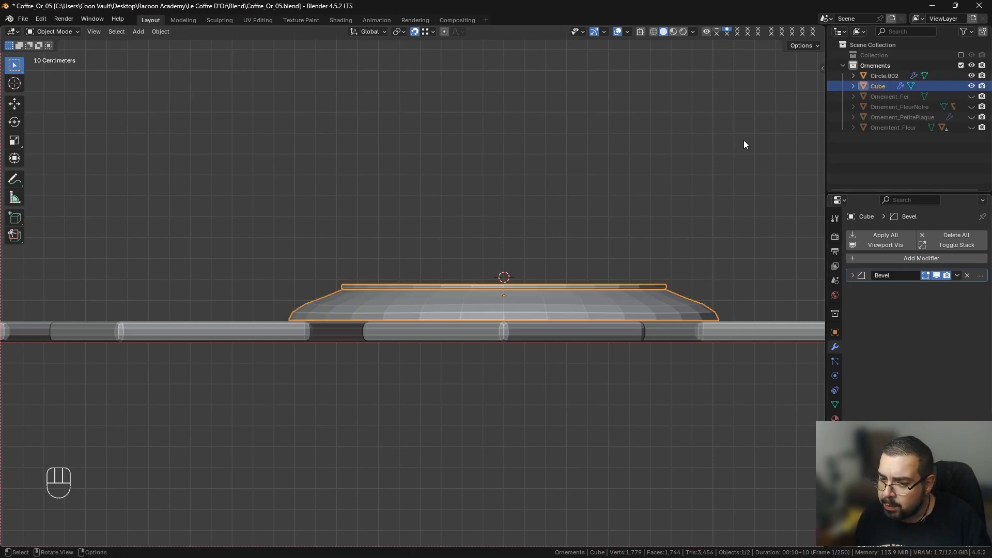
{"action": "middle_click_drag", "start_coordinate": [743, 141], "coordinate": [733, 173]}
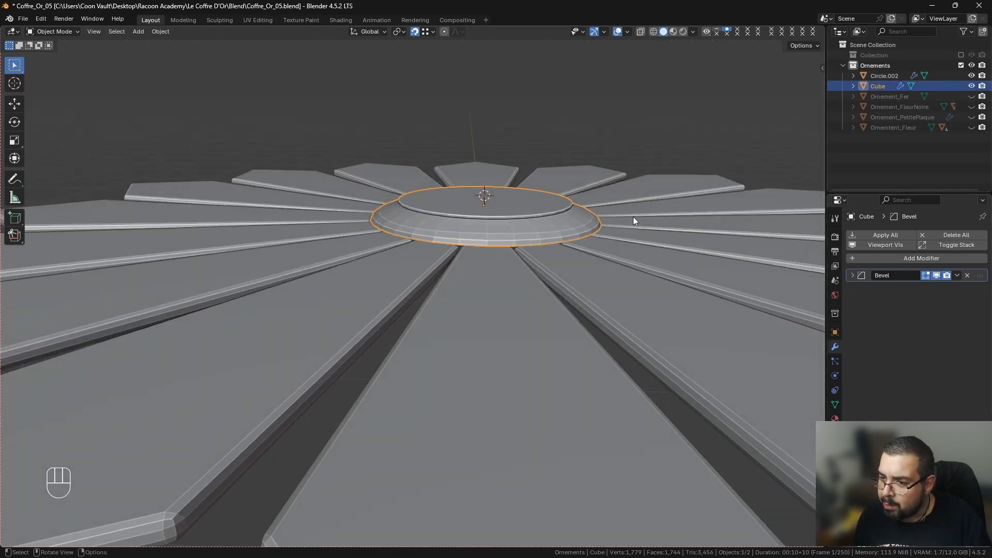
{"action": "scroll", "coordinate": [634, 216], "scroll_direction": "down", "scroll_amount": 5}
{"action": "left_click", "coordinate": [631, 258], "text": "shift"}
{"action": "left_click", "coordinate": [483, 231], "text": "shift"}
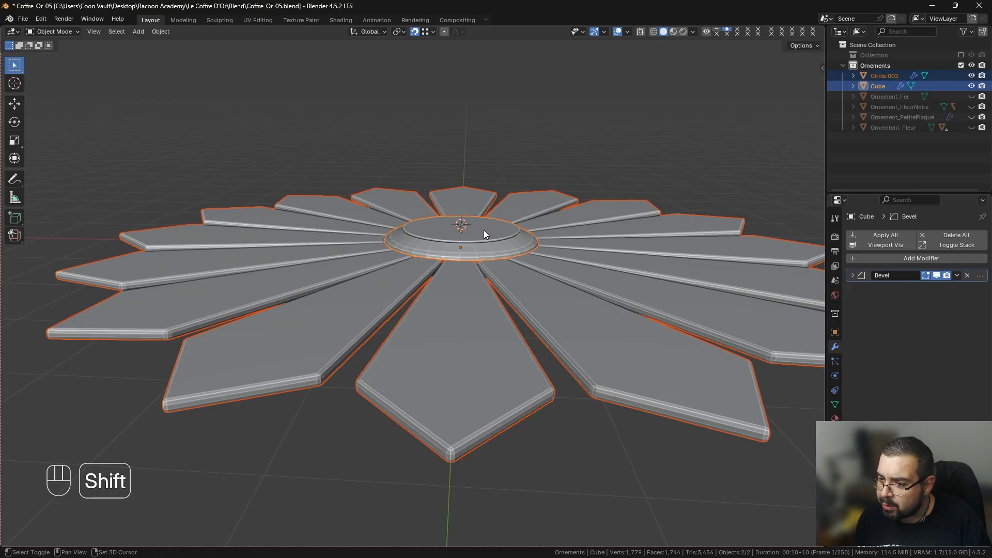
{"action": "key", "text": "ctrl+p"}
{"action": "left_click", "coordinate": [534, 230]}
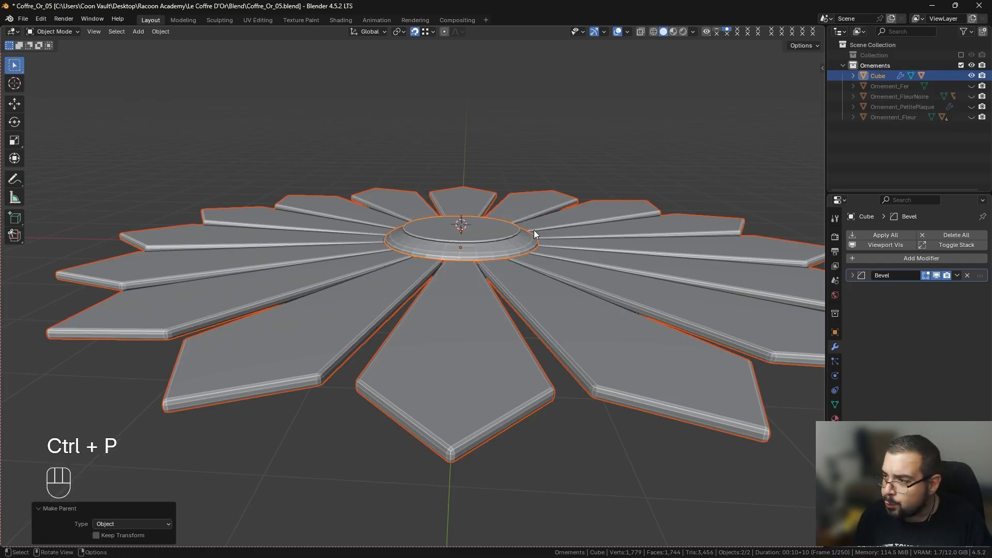
Rename the parent dome object to Orenment_GrandeFleur and hide the complete flower, petals included.
{"action": "double_click", "coordinate": [888, 77]}
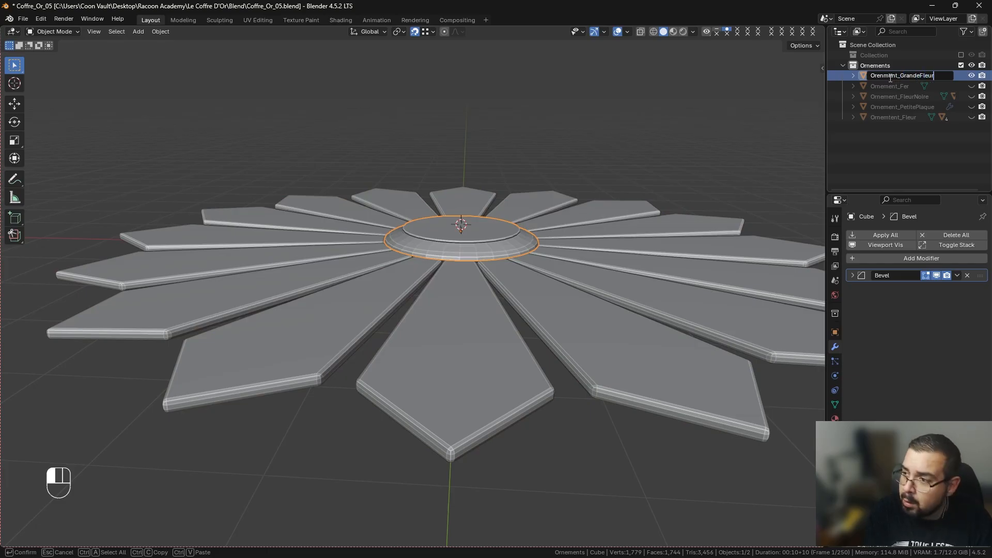
{"action": "key", "text": "Return"}
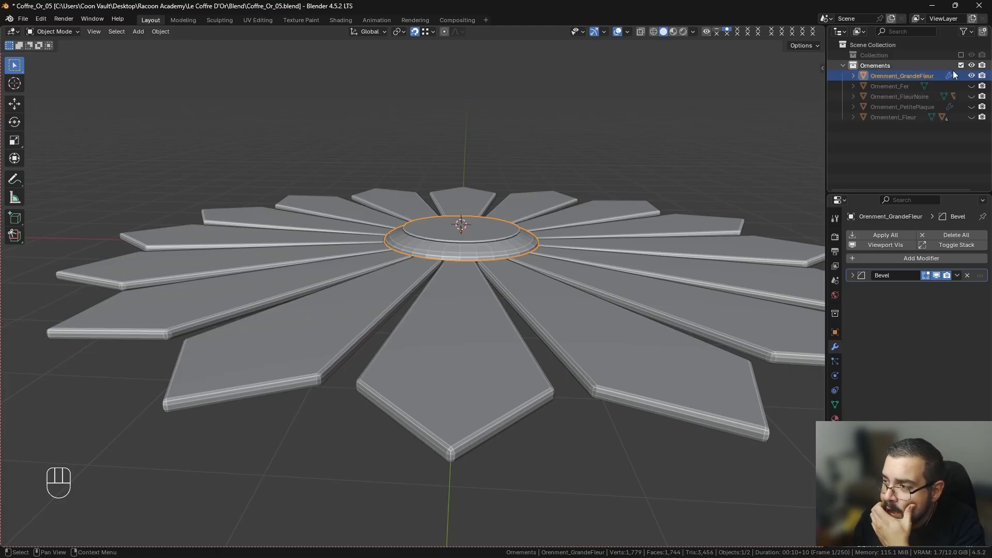
{"action": "left_click", "coordinate": [971, 75]}
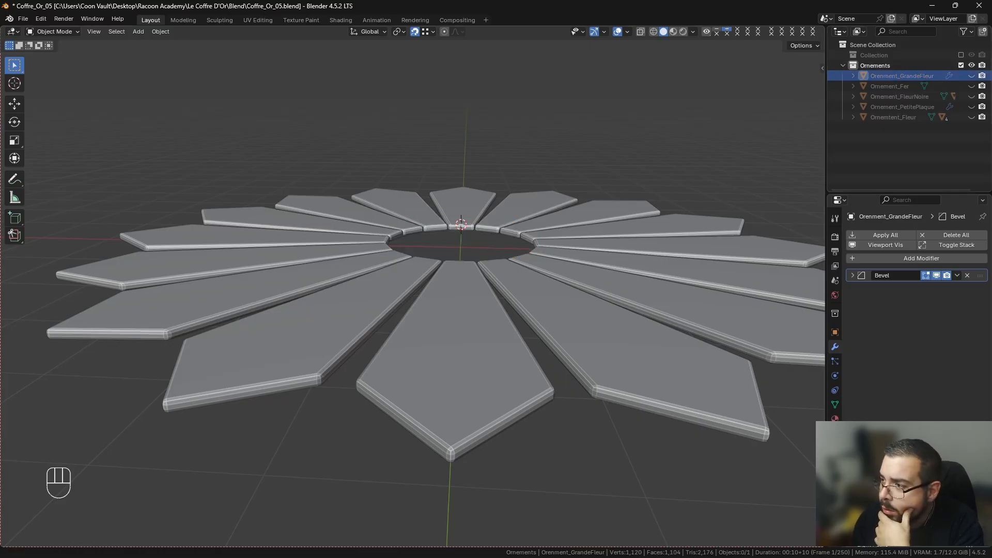
{"action": "left_click", "coordinate": [971, 76]}
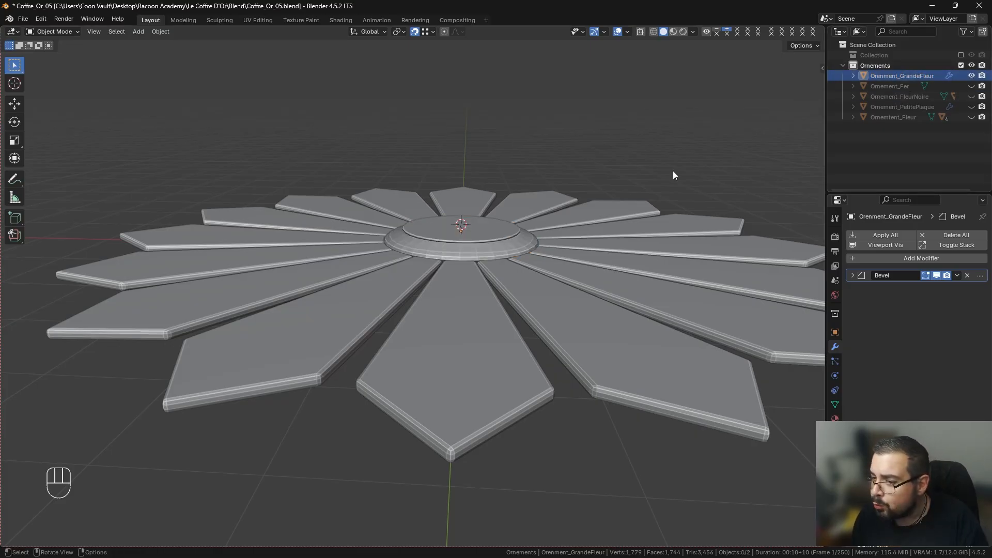
{"action": "key", "text": "a"}
{"action": "left_click", "coordinate": [597, 144]}
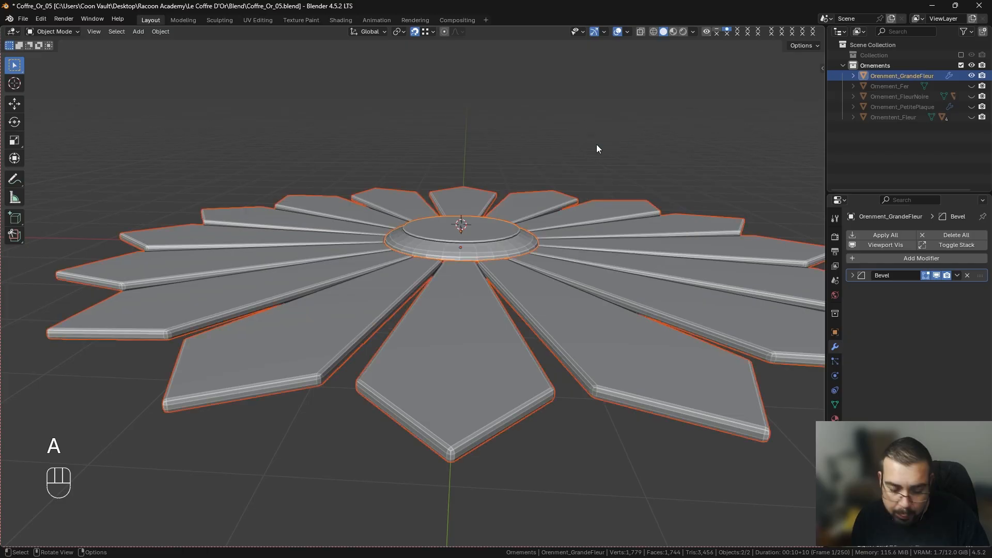
{"action": "key", "text": "h"}
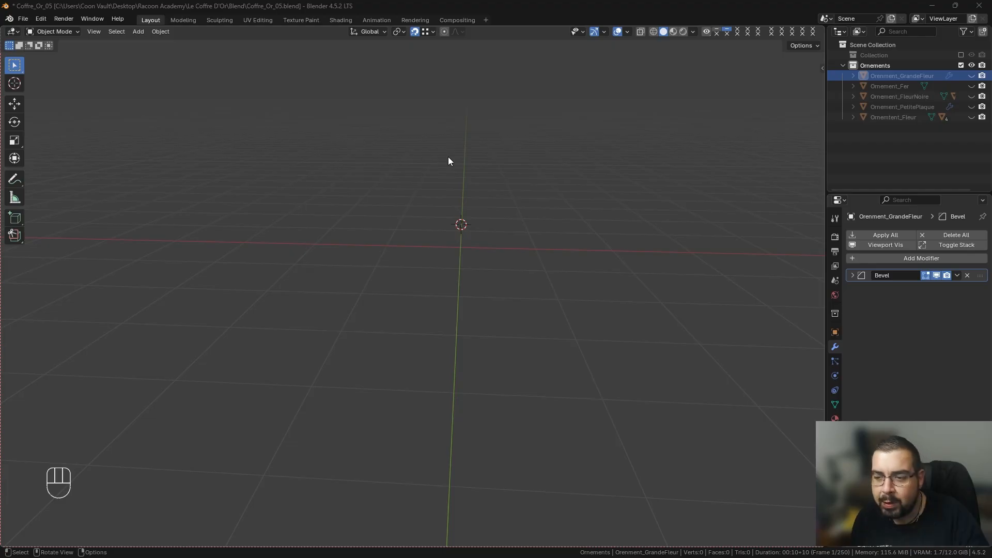
Reset the 3D cursor to the world origin and add a mesh circle there.
{"action": "key", "text": "shift+c"}
{"action": "key", "text": "shift+a"}
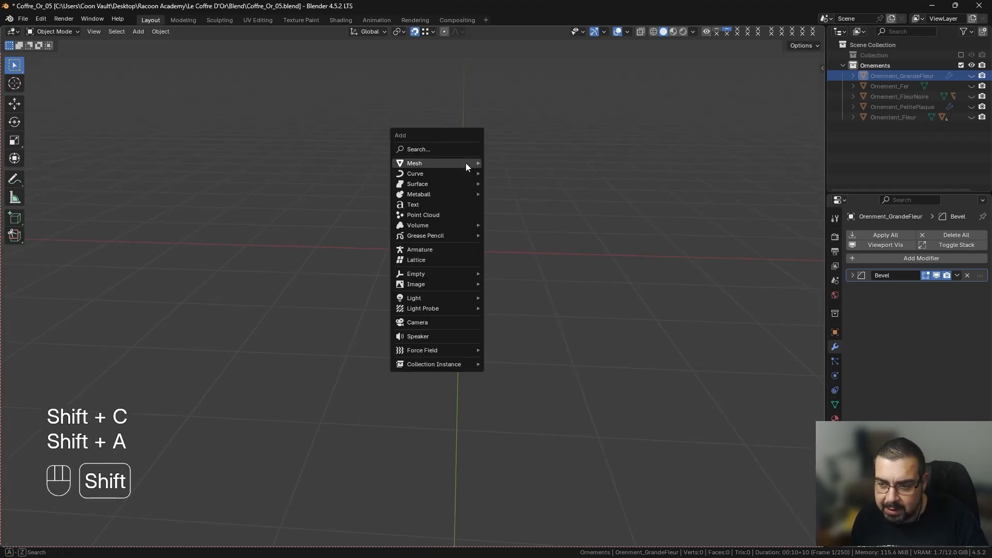
{"action": "mouse_move", "coordinate": [444, 163]}
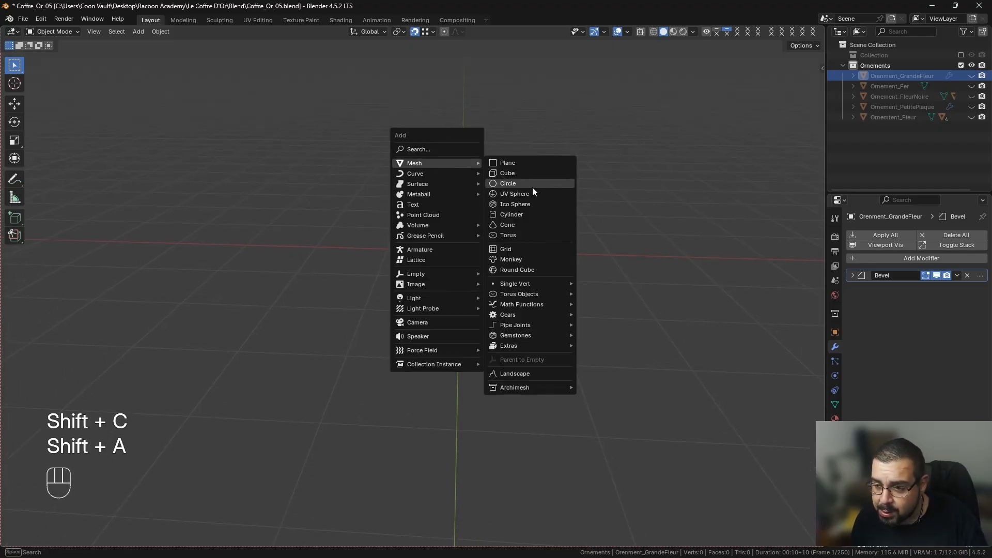
{"action": "left_click", "coordinate": [530, 183]}
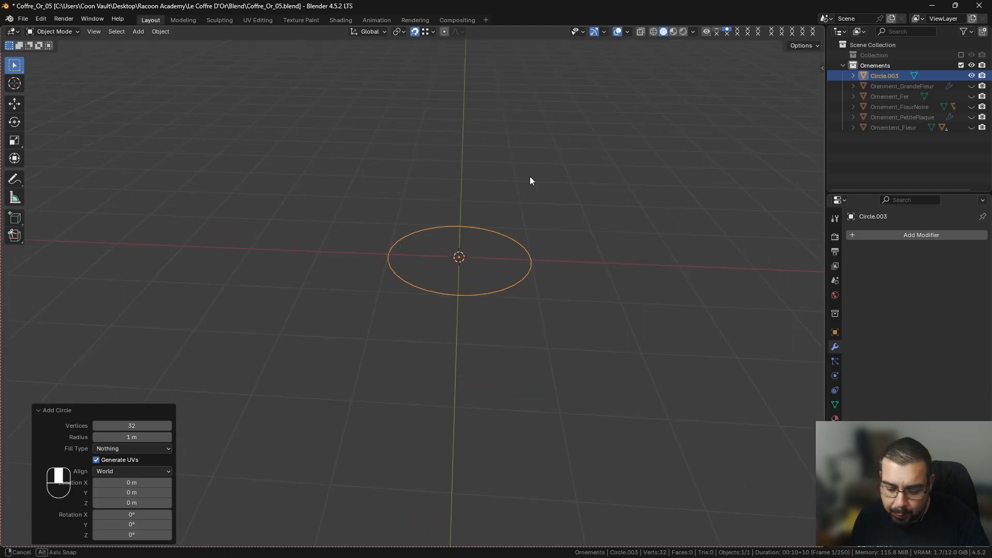
Set the new circle to 16 vertices and enter Edit Mode on it in the top view.
{"action": "left_click", "coordinate": [139, 425]}
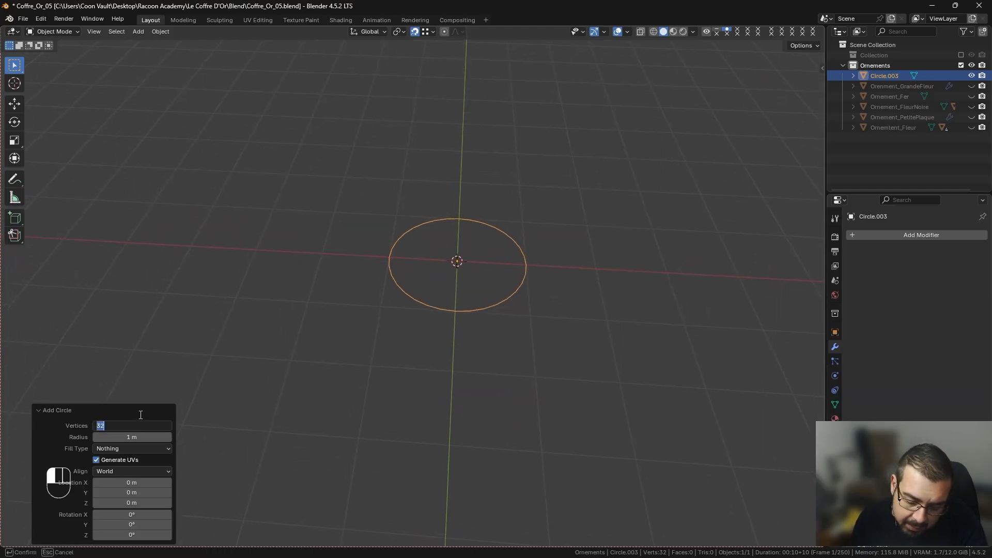
{"action": "key", "text": "Return"}
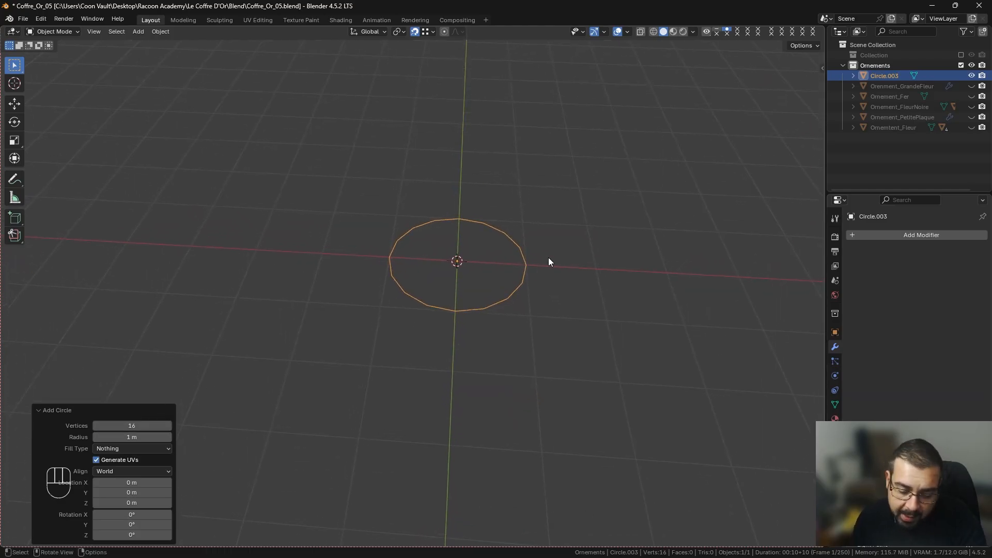
{"action": "key", "text": "KP_7"}
{"action": "key", "text": "Tab"}
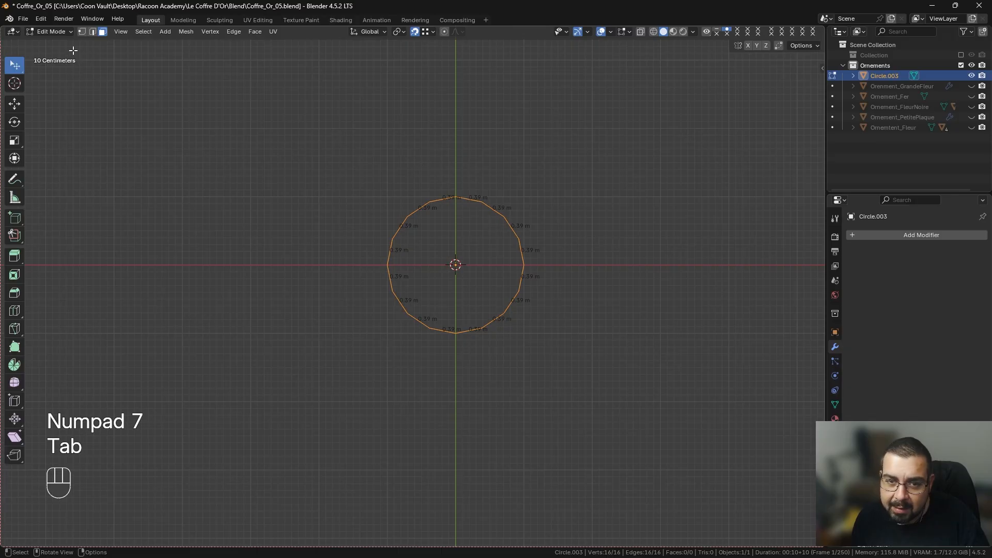
Select alternate circle vertices with Checker Deselect, invert that selection and scale it outward by about 3.35 to form an eight-pointed star.
{"action": "left_click", "coordinate": [82, 32]}
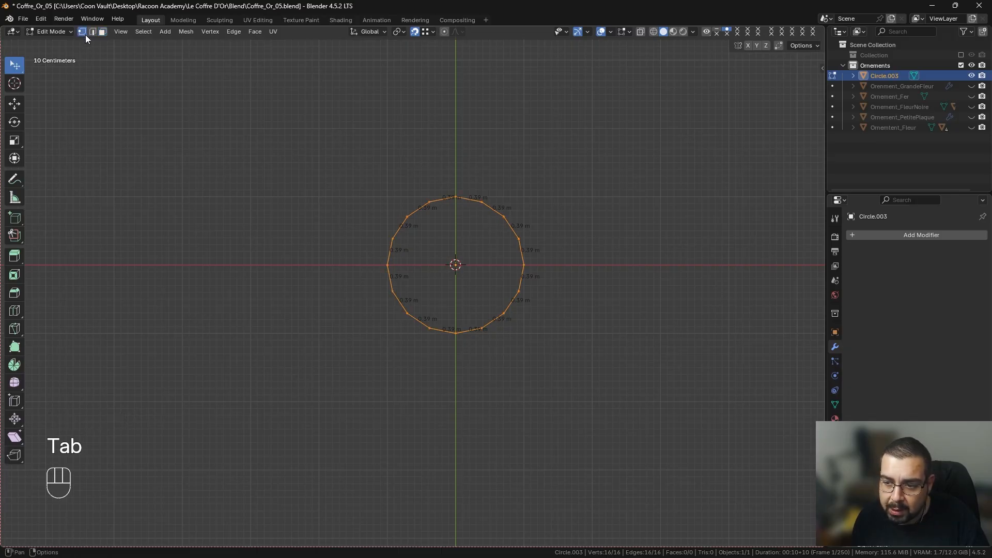
{"action": "left_click", "coordinate": [144, 32]}
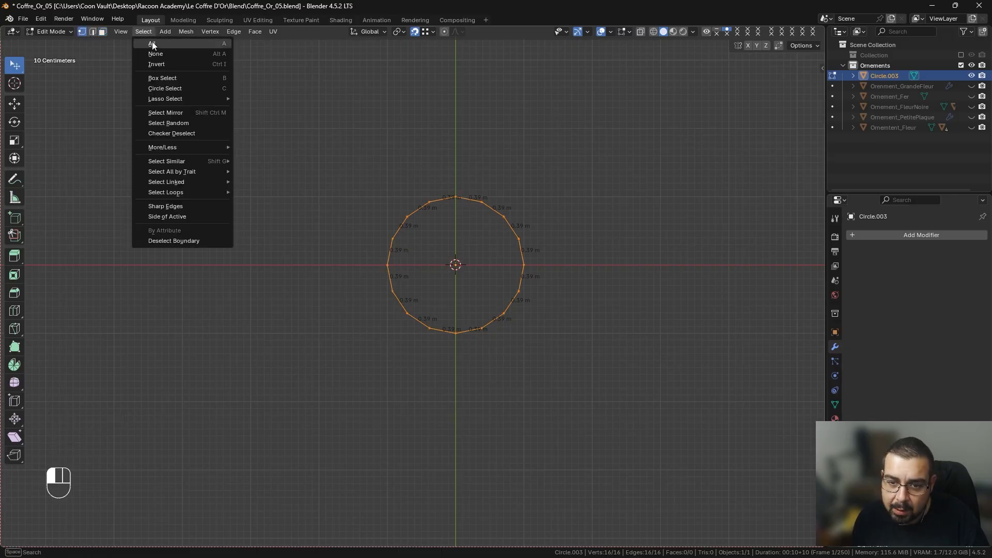
{"action": "left_click", "coordinate": [178, 135]}
{"action": "key", "text": "ctrl"}
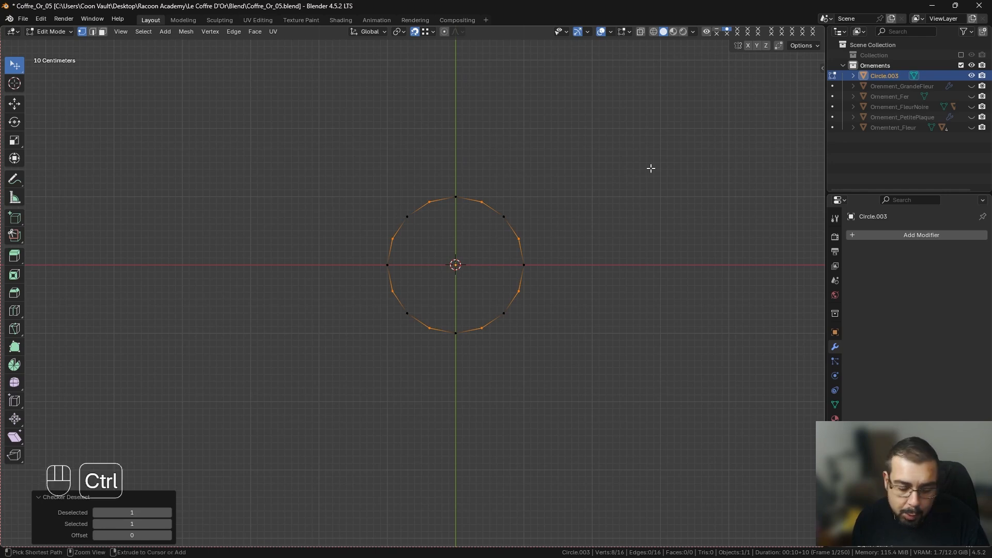
{"action": "key", "text": "ctrl+i"}
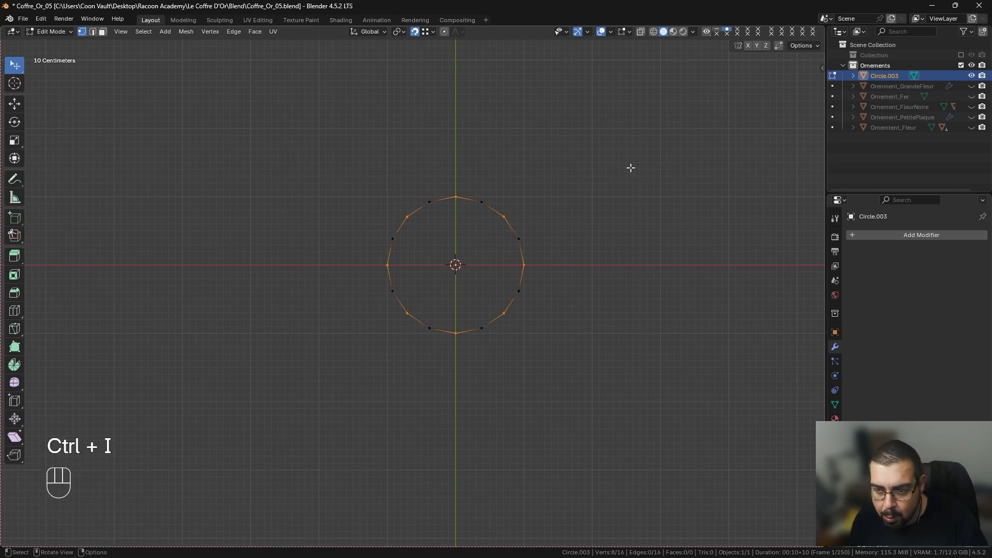
{"action": "key", "text": "s"}
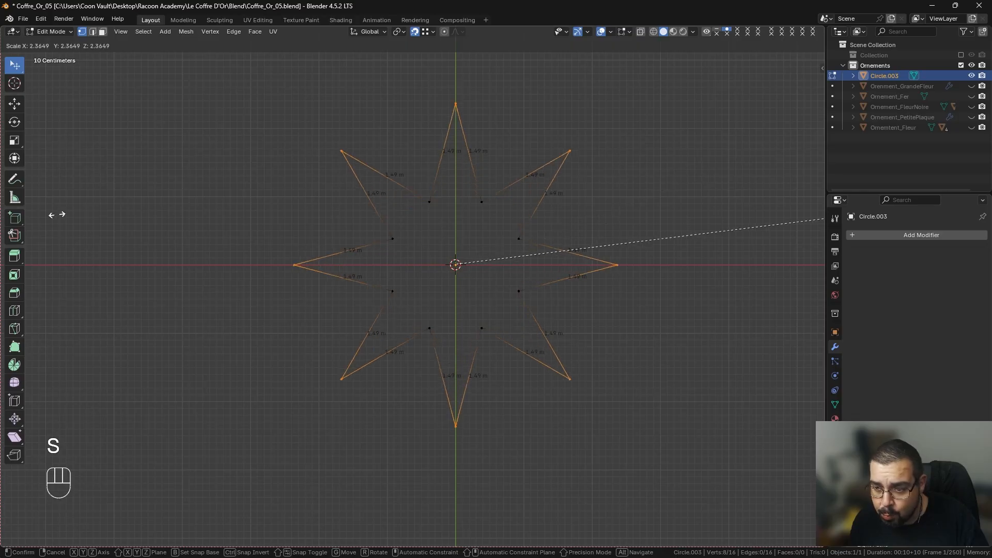
{"action": "left_click", "coordinate": [229, 241]}
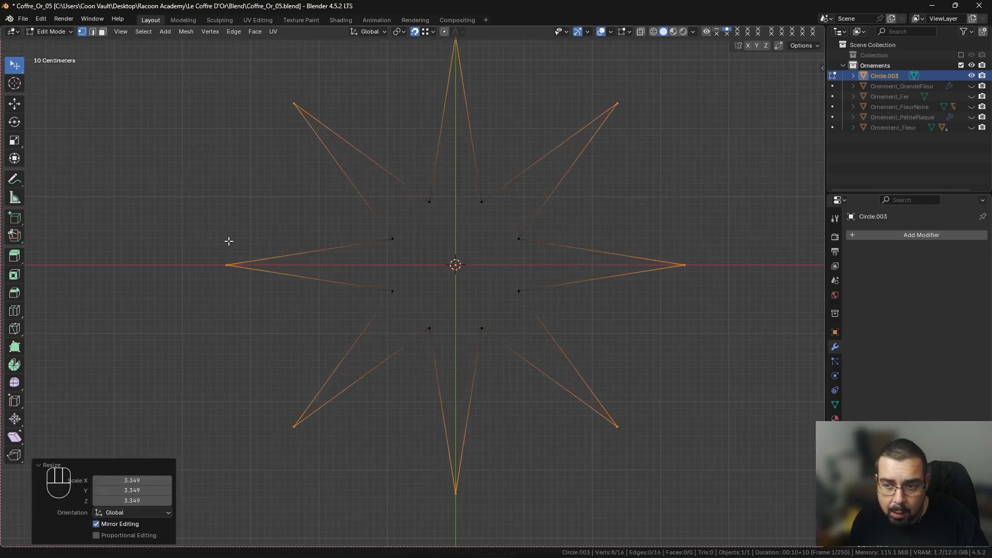
Grow the selection to the whole star outline and subdivide its edges with one cut.
{"action": "key", "text": "ctrl+KP_Add"}
{"action": "right_click", "coordinate": [227, 239]}
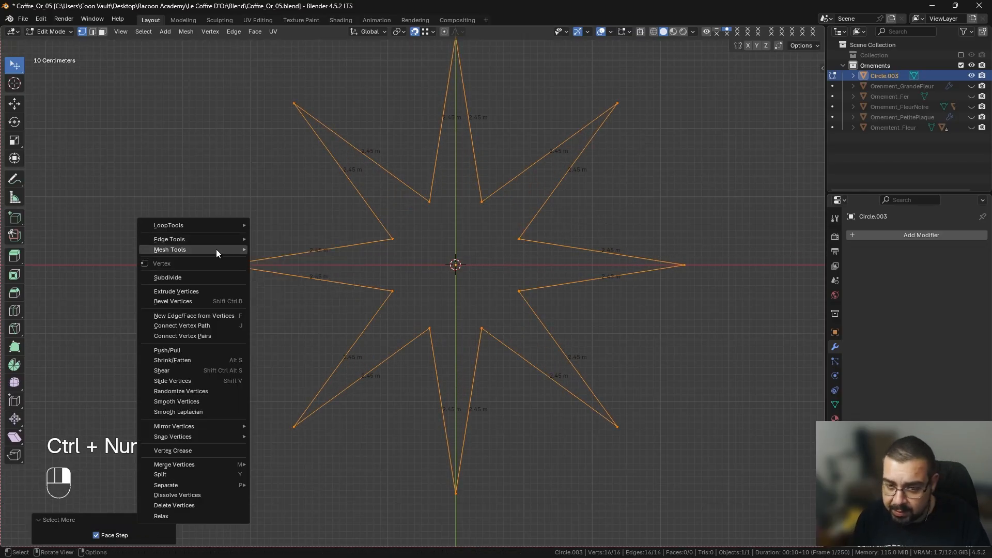
{"action": "left_click", "coordinate": [200, 278]}
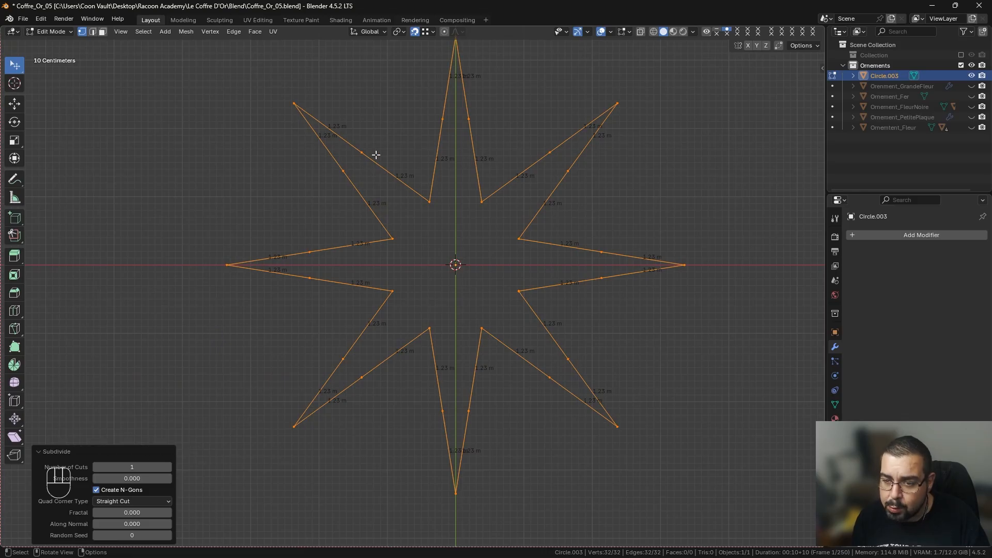
Select only the sixteen midpoint vertices on the sides of the star's points and try scaling them uniformly.
{"action": "key", "text": "c"}
{"action": "key", "text": "a"}
{"action": "key", "text": "a"}
{"action": "key", "text": "a"}
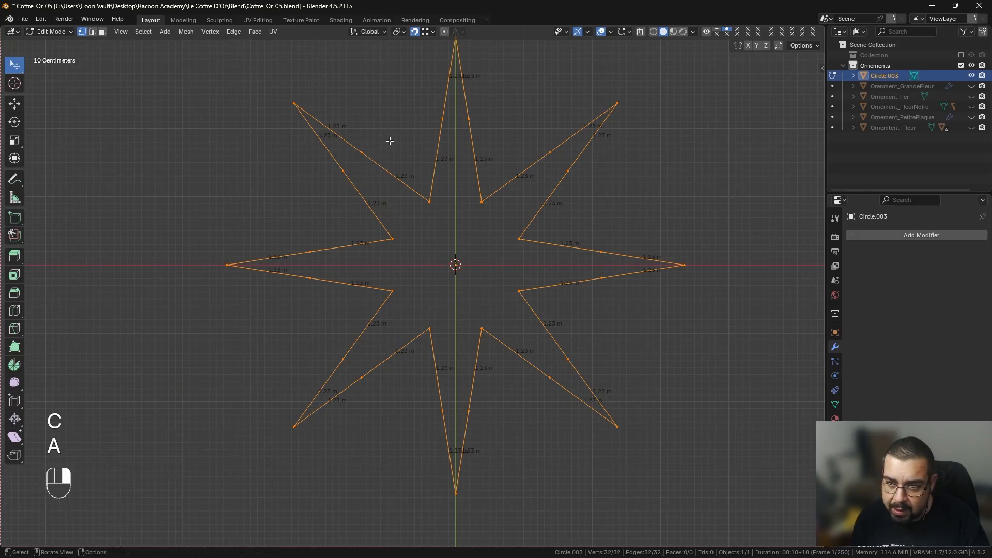
{"action": "key", "text": "c"}
{"action": "mouse_move", "coordinate": [389, 140]}
{"action": "left_mouse_down"}
{"action": "mouse_move", "coordinate": [364, 150]}
{"action": "mouse_move", "coordinate": [317, 246]}
{"action": "mouse_move", "coordinate": [341, 346]}
{"action": "mouse_move", "coordinate": [471, 403]}
{"action": "mouse_move", "coordinate": [540, 385]}
{"action": "mouse_move", "coordinate": [598, 294]}
{"action": "mouse_move", "coordinate": [581, 184]}
{"action": "mouse_move", "coordinate": [454, 120]}
{"action": "mouse_move", "coordinate": [483, 113]}
{"action": "left_mouse_up"}
{"action": "key", "text": "Escape"}
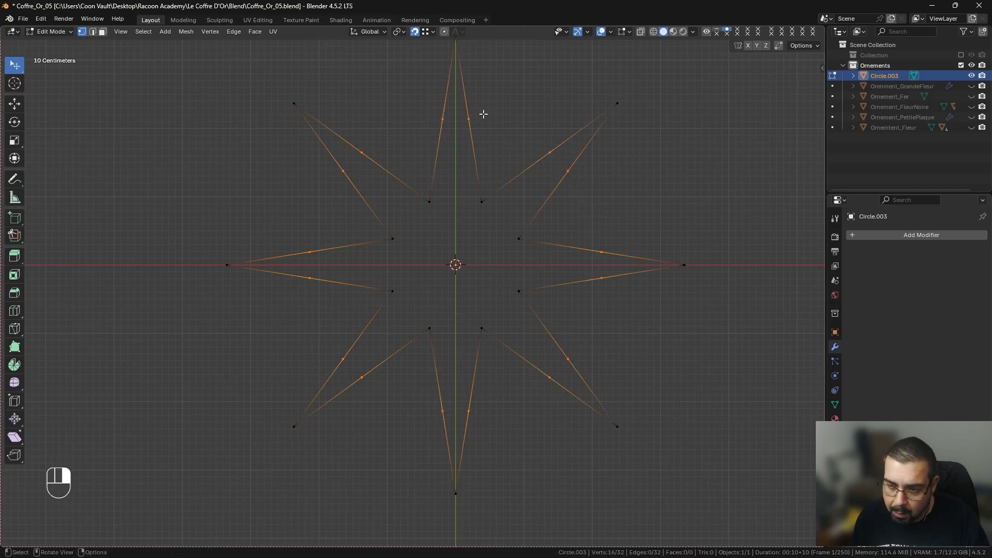
{"action": "key", "text": "s"}
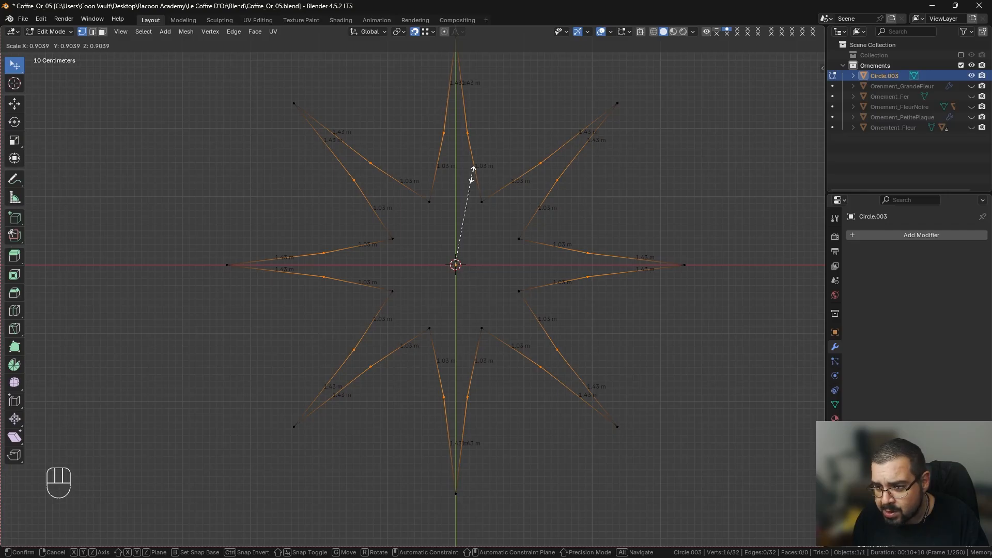
{"action": "left_click", "coordinate": [472, 174]}
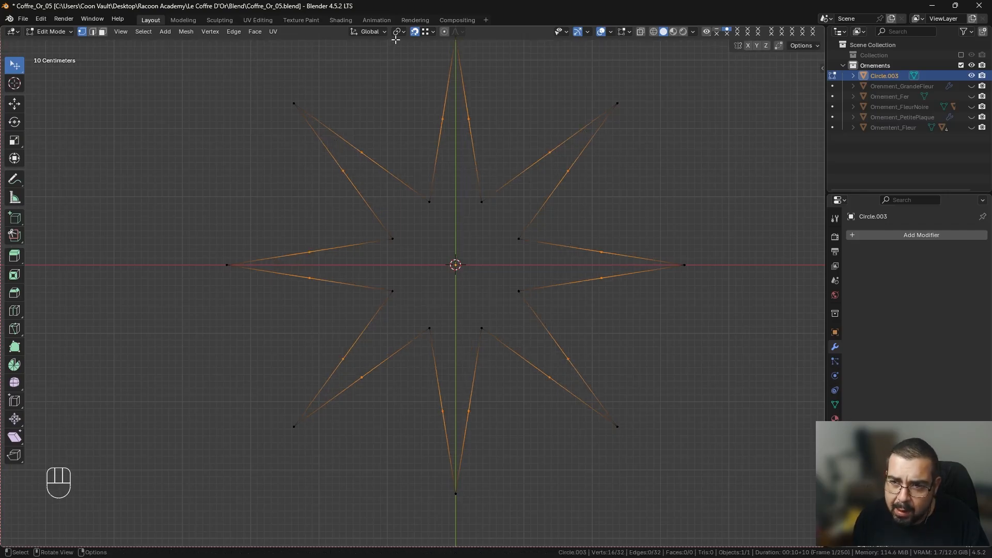
Try scaling the sixteen side midpoints with the pivot point set to Individual Origins.
{"action": "left_click", "coordinate": [370, 32]}
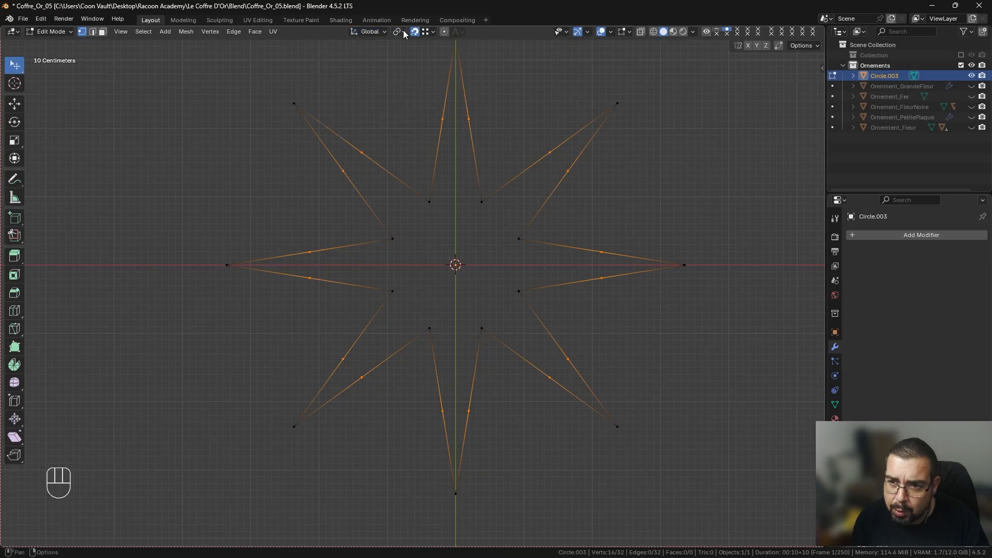
{"action": "left_click", "coordinate": [398, 31]}
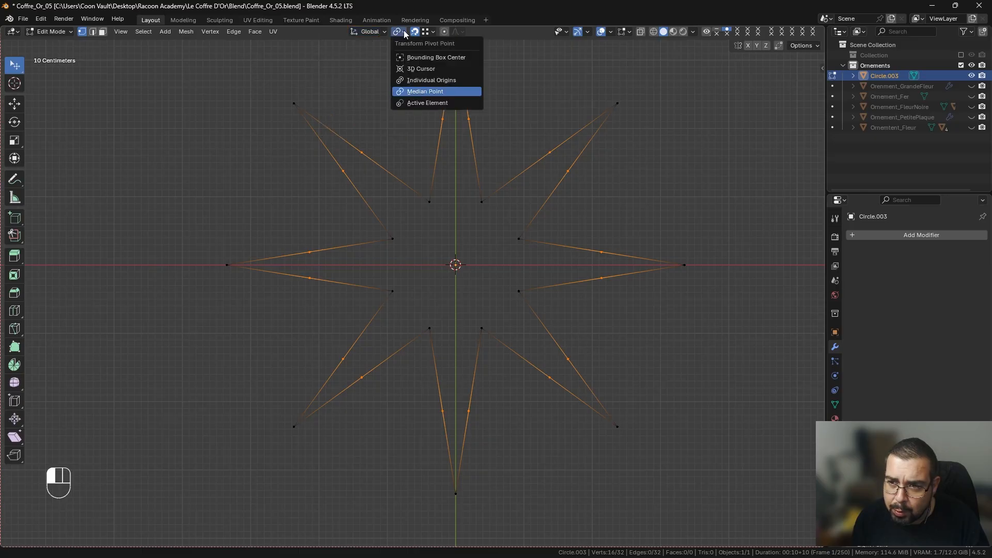
{"action": "left_click", "coordinate": [430, 80]}
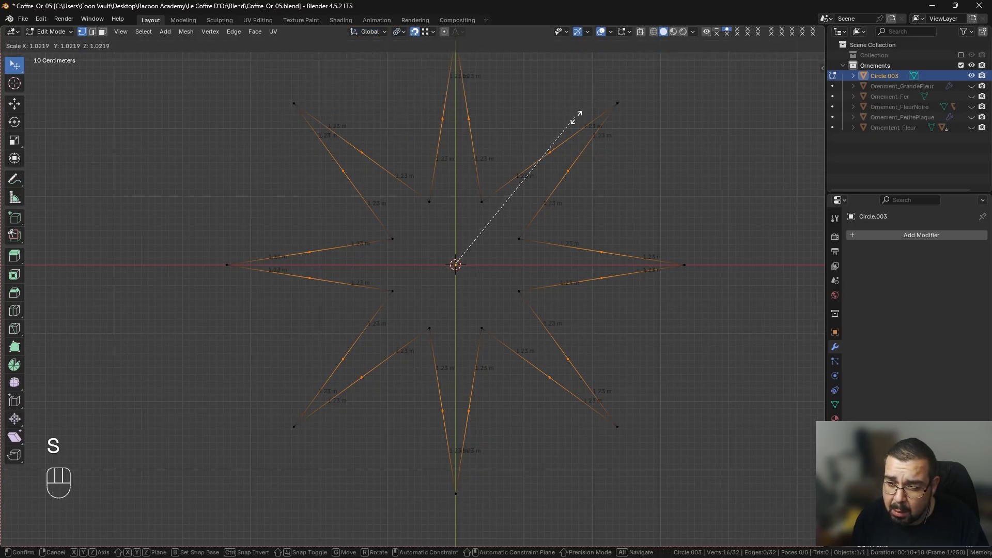
{"action": "key", "text": "s"}
{"action": "right_click", "coordinate": [672, 126]}
Try scaling the side midpoints about the Median Point in Normal orientation, constrained to X and Y, and restore Global orientation.
{"action": "left_click", "coordinate": [397, 33]}
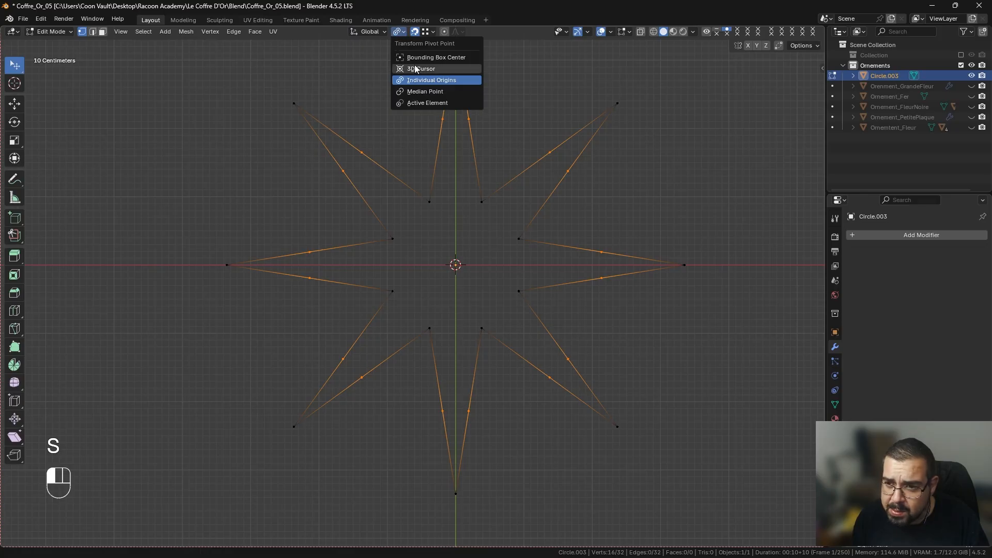
{"action": "left_click", "coordinate": [425, 92]}
{"action": "left_click", "coordinate": [368, 32]}
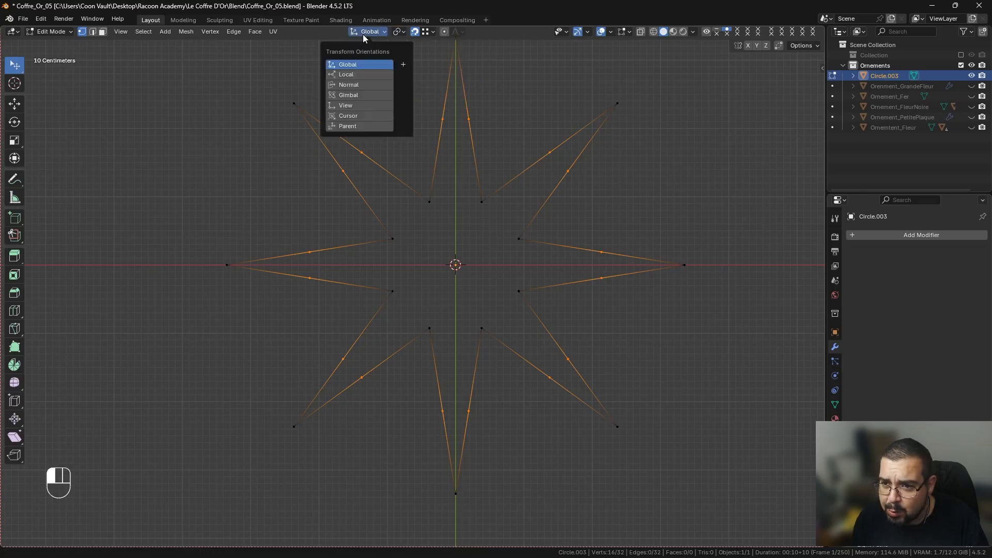
{"action": "left_click", "coordinate": [360, 84]}
{"action": "key", "text": "s"}
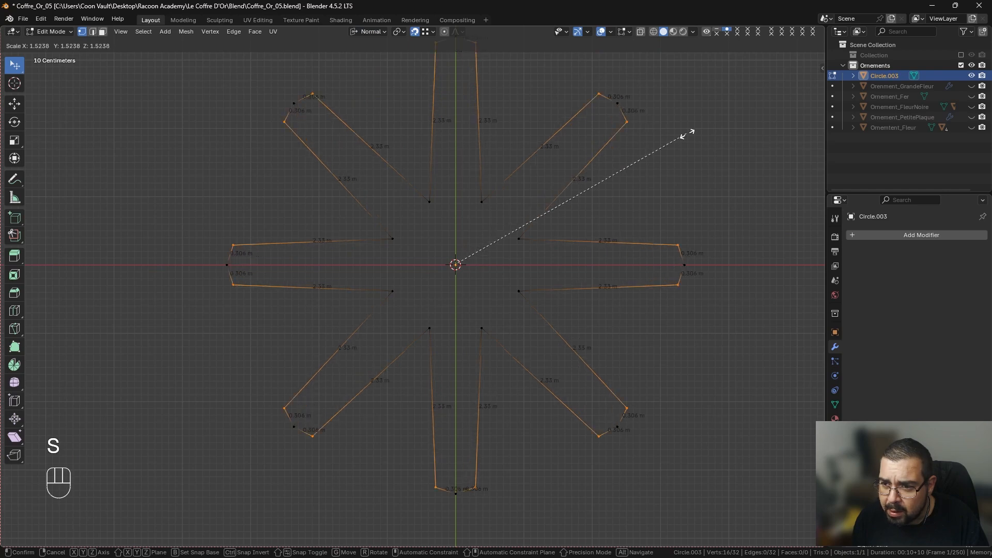
{"action": "key", "text": "x"}
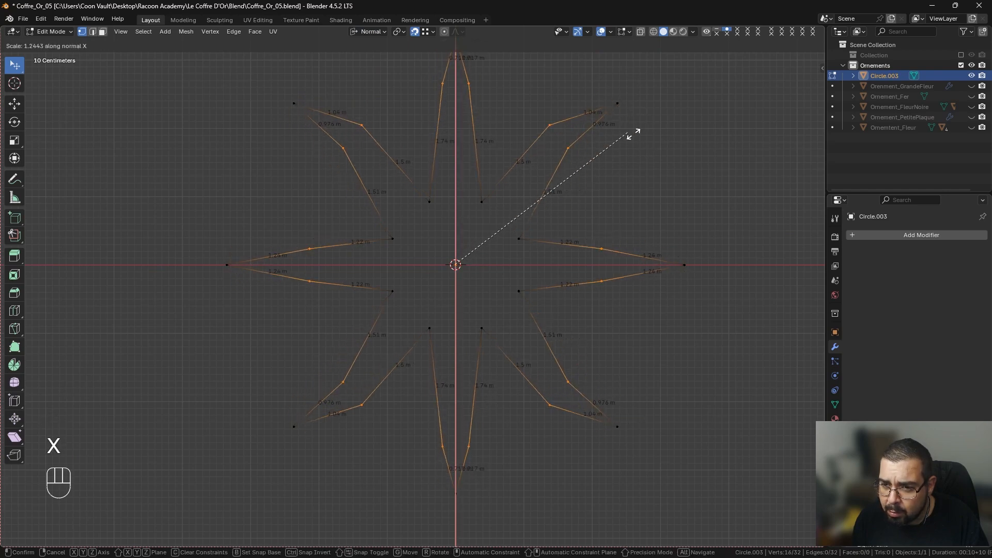
{"action": "key", "text": "y"}
{"action": "left_click", "coordinate": [671, 139]}
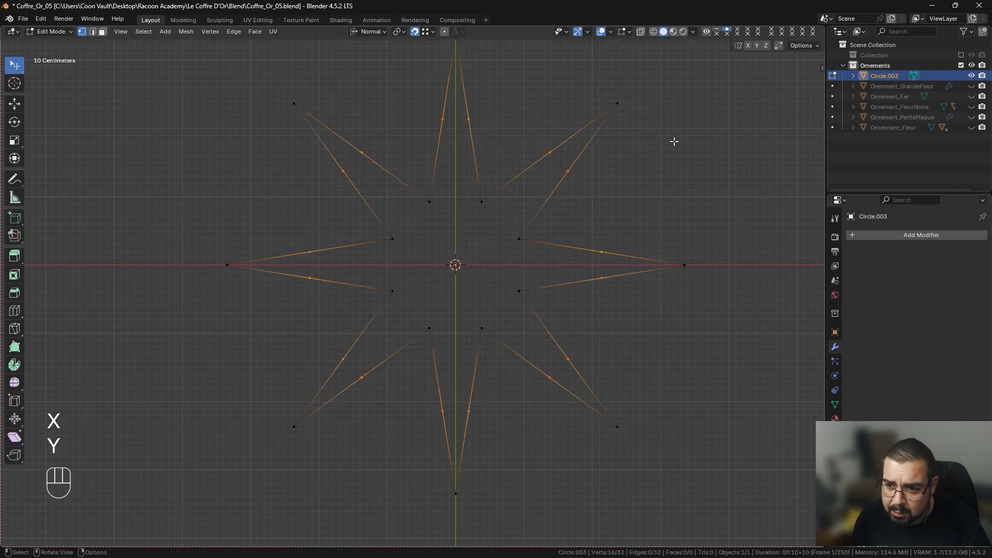
{"action": "left_click", "coordinate": [367, 32]}
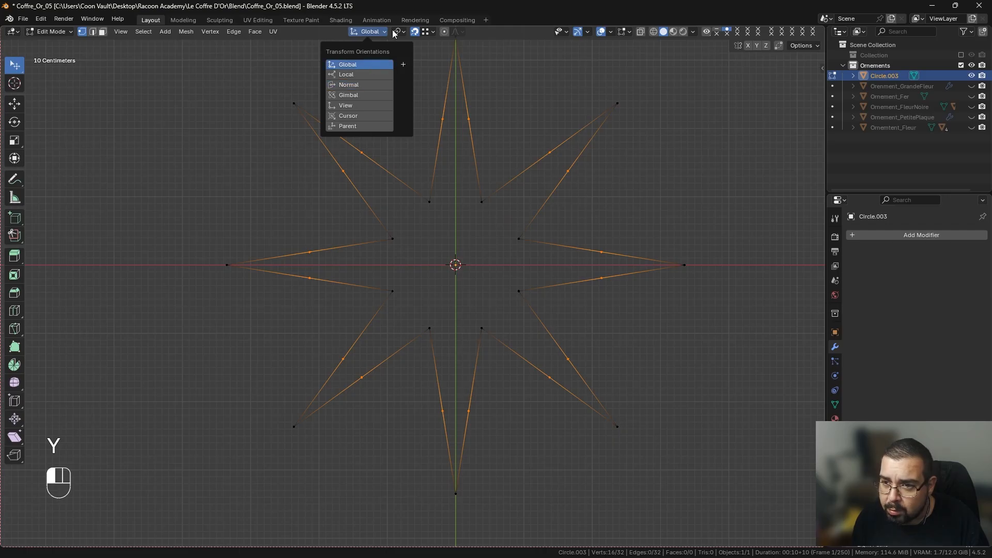
{"action": "left_click", "coordinate": [370, 65]}
Select only the two side midpoints of the star's +Y point and try scaling them about Individual Origins.
{"action": "left_click", "coordinate": [400, 35]}
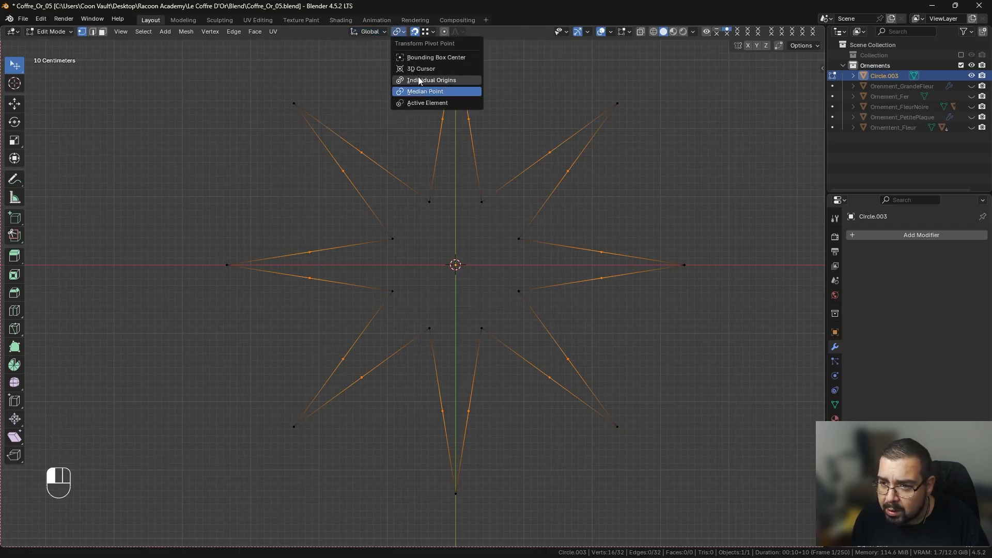
{"action": "left_click", "coordinate": [419, 78]}
{"action": "key", "text": "a"}
{"action": "key", "text": "a"}
{"action": "key", "text": "c"}
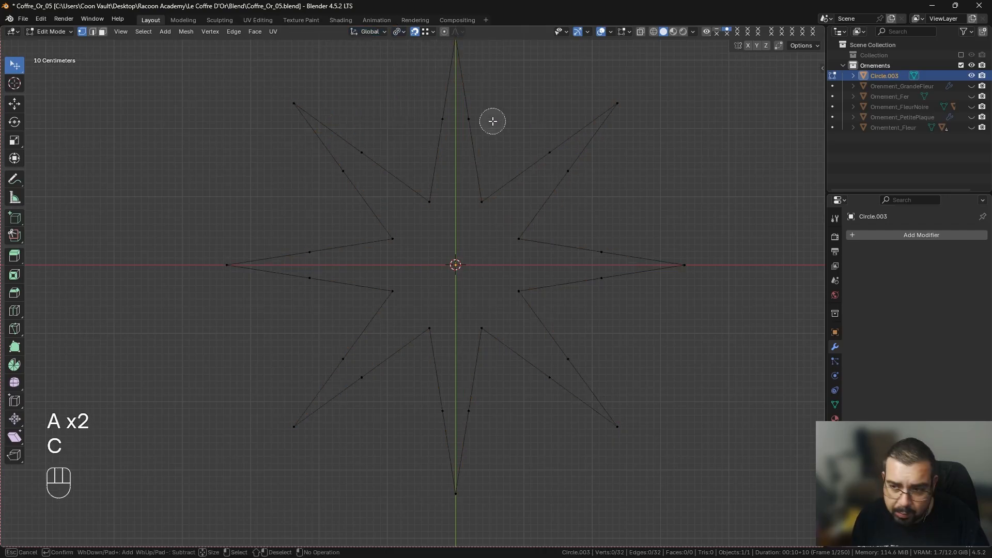
{"action": "left_click_drag", "start_coordinate": [481, 120], "coordinate": [409, 119]}
{"action": "right_click", "coordinate": [489, 117]}
{"action": "key", "text": "s"}
{"action": "right_click", "coordinate": [514, 97]}
Scale the two selected side midpoints by 3 about the Median Point to widen the +Y point into a petal.
{"action": "left_click", "coordinate": [399, 32]}
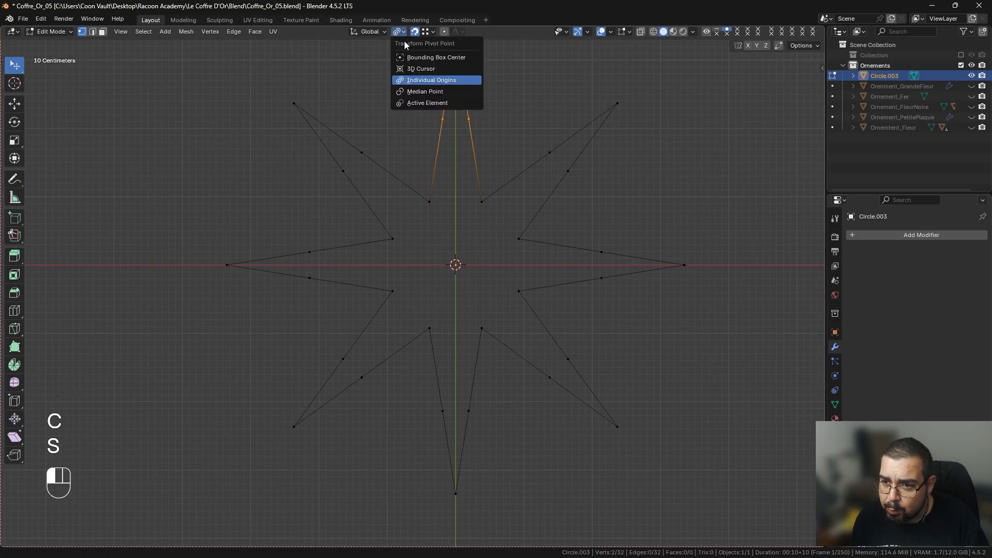
{"action": "left_click", "coordinate": [419, 92]}
{"action": "key", "text": "s"}
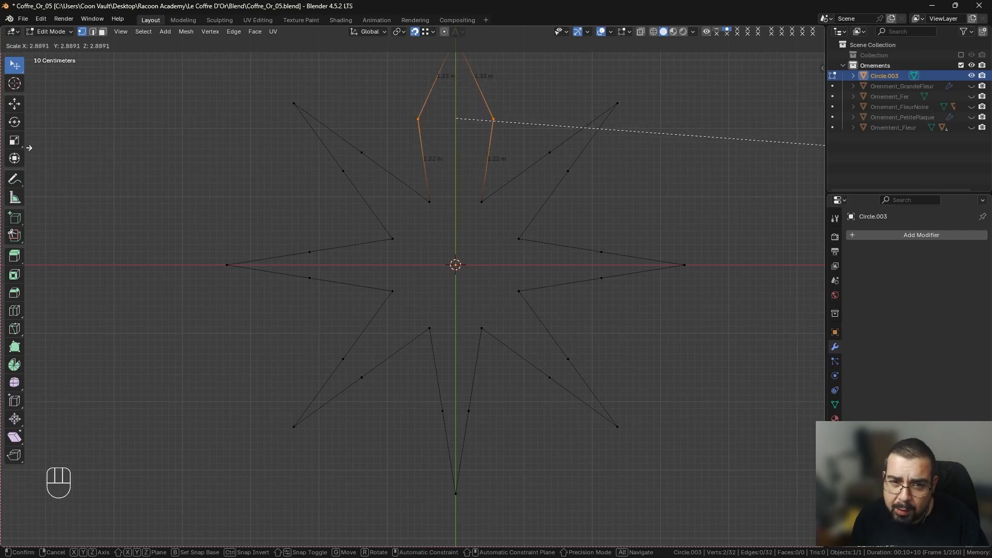
{"action": "key", "text": "KP_3"}
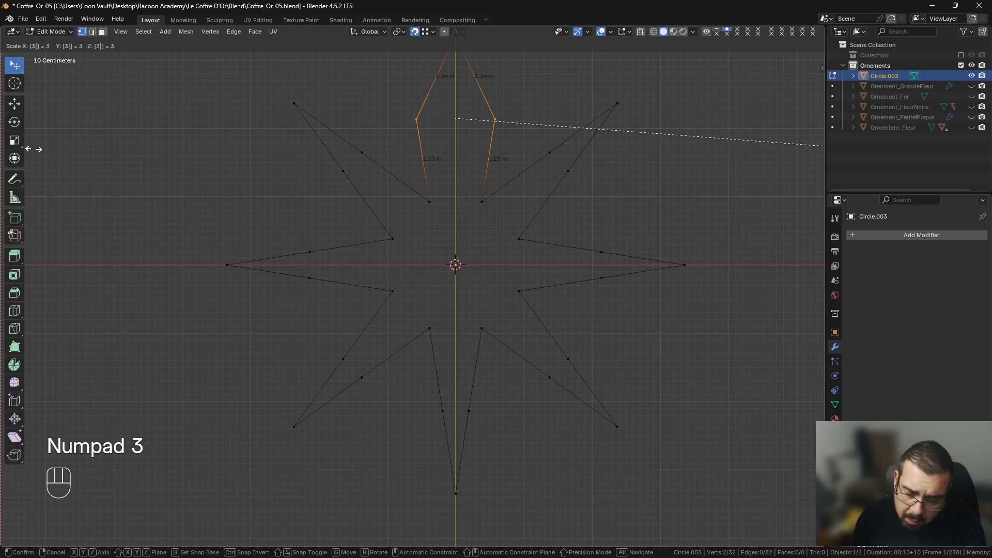
{"action": "key", "text": "Return"}
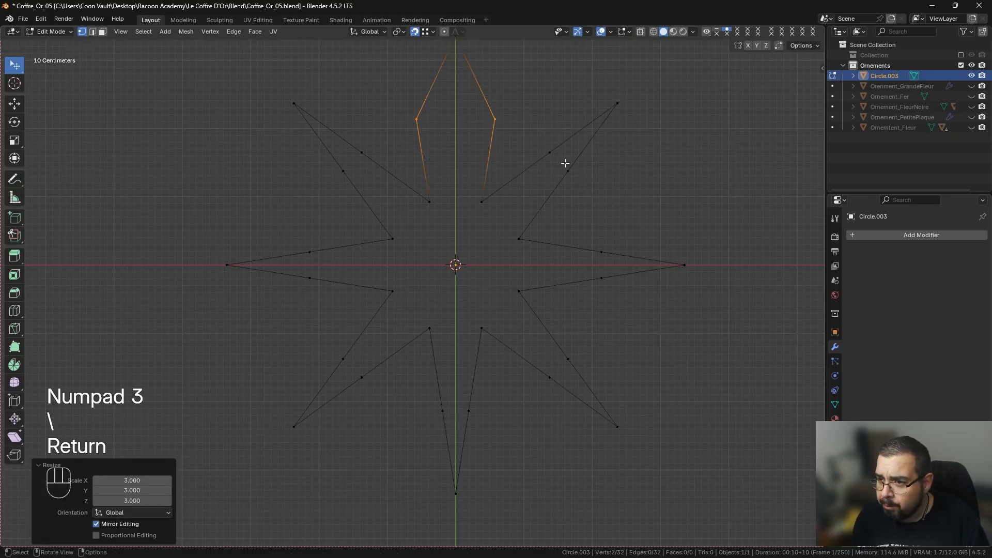
Scale the two side vertices of the star's upper-right point by 3.
{"action": "left_click", "coordinate": [549, 153]}
{"action": "left_click", "coordinate": [567, 171], "text": "shift"}
{"action": "key", "text": "s"}
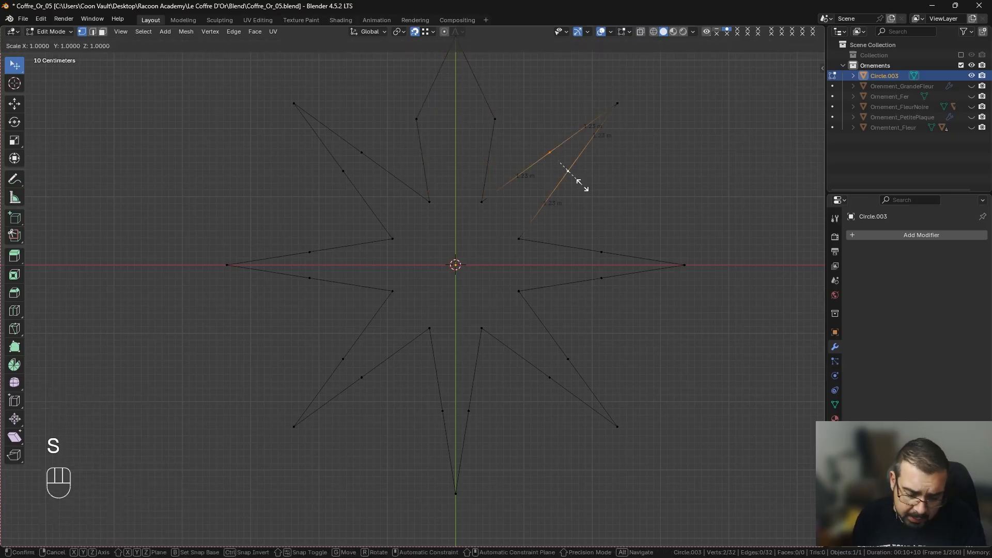
{"action": "key", "text": "KP_3"}
{"action": "key", "text": "Delete"}
{"action": "key", "text": "Return"}
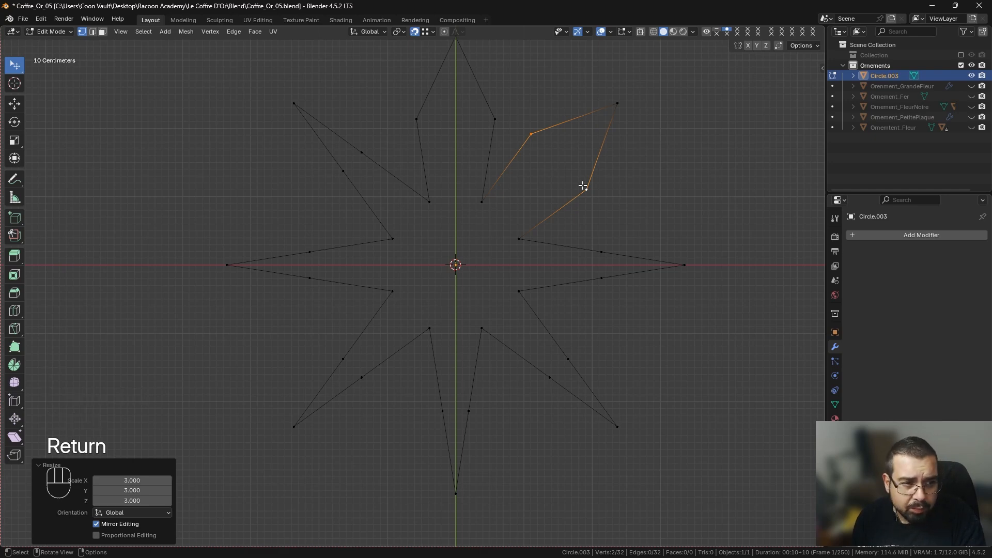
Undo the factor-3 scalings and scale the two side vertices of the star's top point by 4.
{"action": "key", "text": "ctrl+z"}
{"action": "key", "text": "ctrl+z"}
{"action": "key", "text": "ctrl+z"}
{"action": "key", "text": "ctrl+z"}
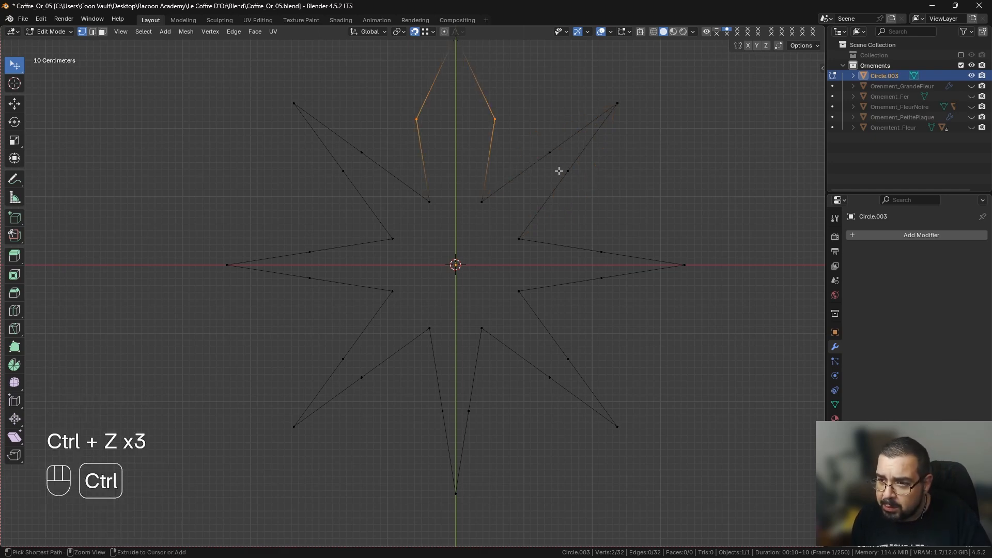
{"action": "key", "text": "s"}
{"action": "key", "text": "KP_4"}
{"action": "key", "text": "Return"}
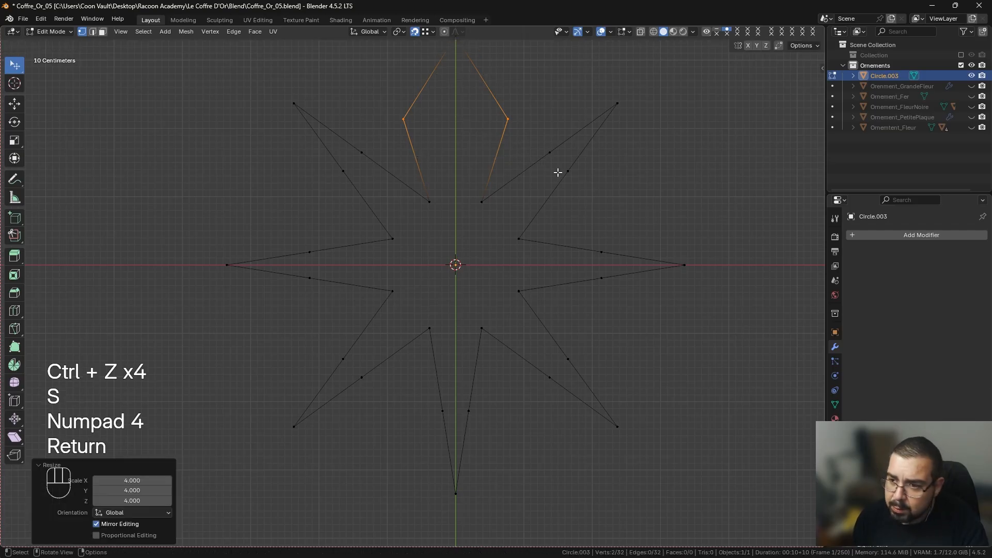
Scale the two side vertices of the star's upper-right point by 4.
{"action": "left_click", "coordinate": [552, 156]}
{"action": "left_click", "coordinate": [573, 172], "text": "shift"}
{"action": "key", "text": "s"}
{"action": "key", "text": "KP_4"}
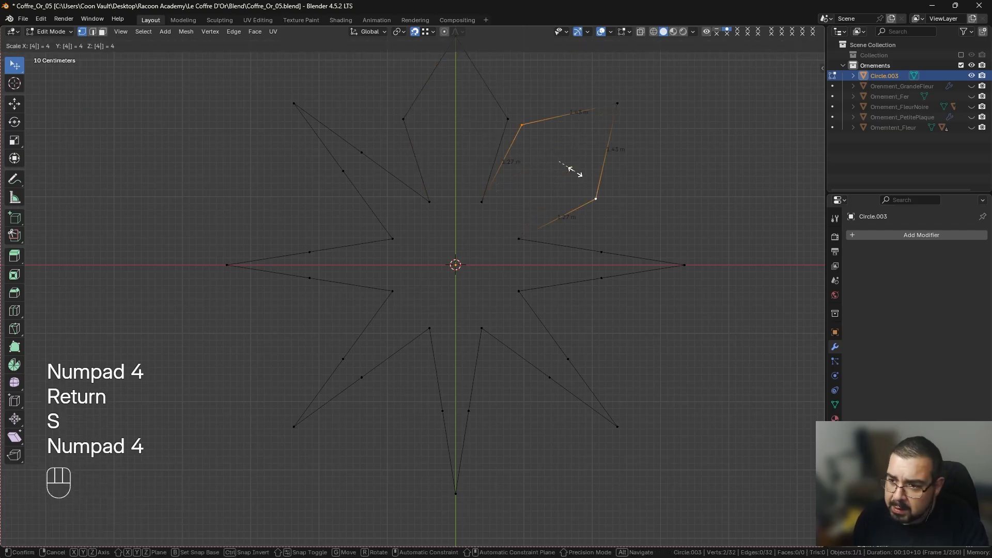
{"action": "key", "text": "Return"}
Scale the two side vertices of the star's right point by 4.
{"action": "left_click", "coordinate": [609, 249]}
{"action": "left_click", "coordinate": [602, 278], "text": "shift"}
{"action": "key", "text": "s"}
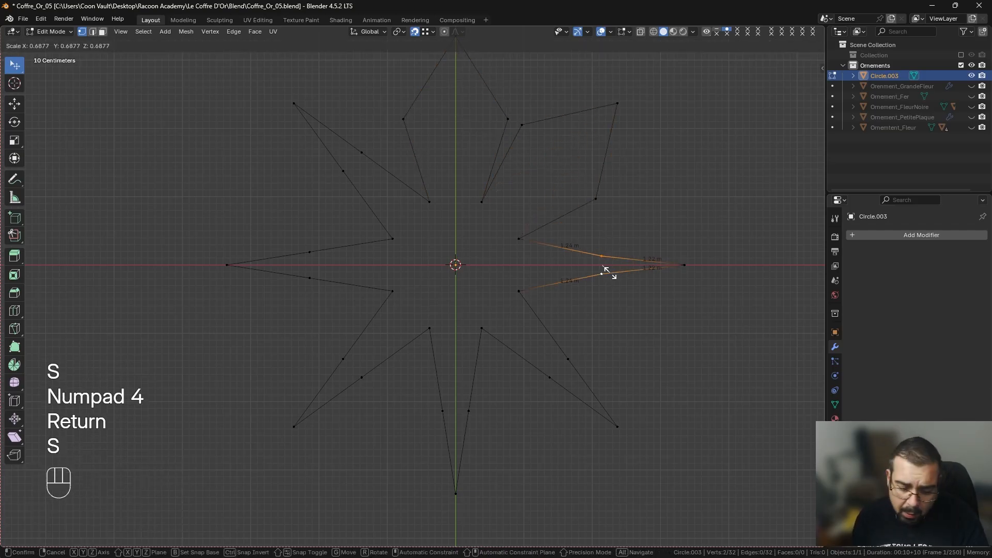
{"action": "key", "text": "KP_4"}
{"action": "key", "text": "Return"}
Scale the two side vertices of the star's lower-right point by 4.
{"action": "left_click", "coordinate": [568, 359]}
{"action": "left_click", "coordinate": [549, 377], "text": "shift"}
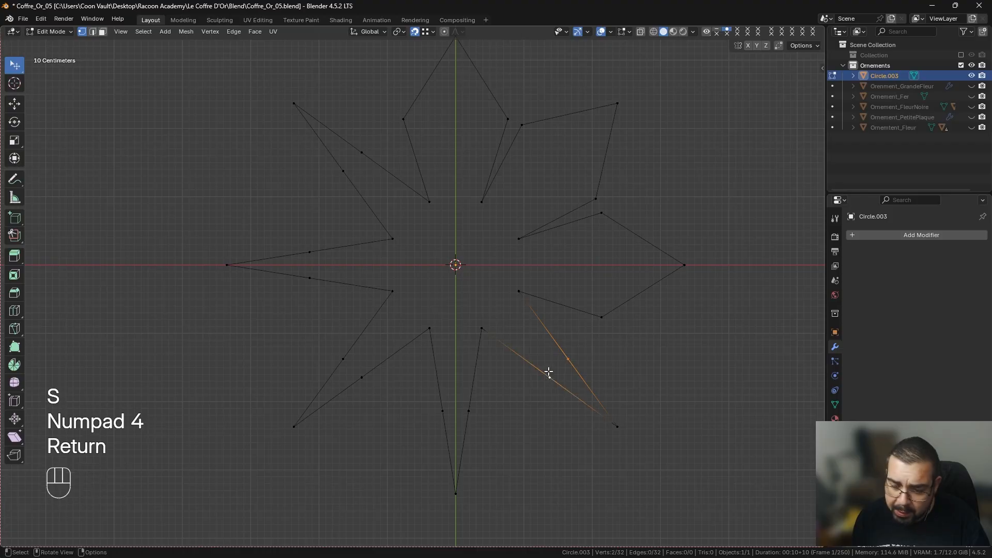
{"action": "key", "text": "s"}
{"action": "key", "text": "KP_4"}
{"action": "key", "text": "Return"}
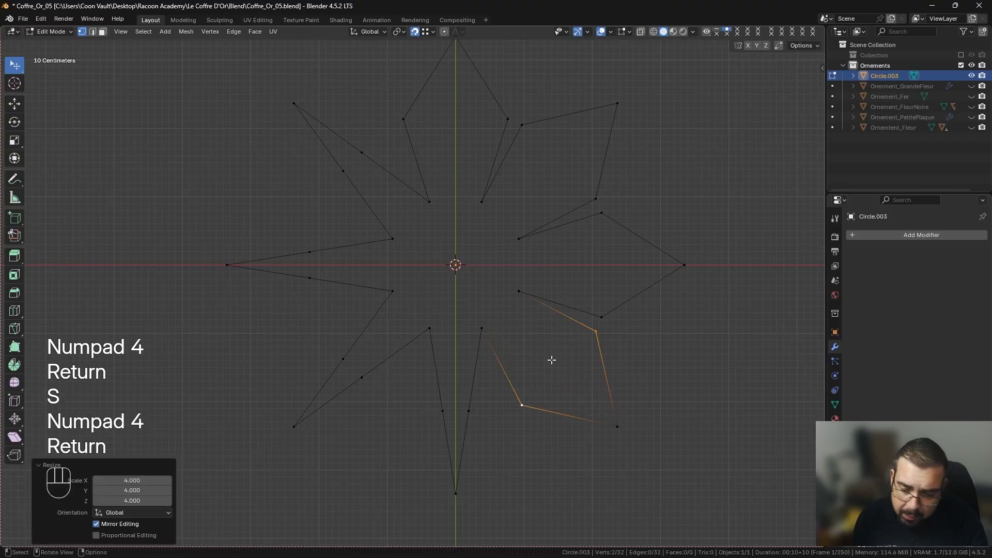
Scale the two side vertices of the star's bottom point by 4.
{"action": "left_click", "coordinate": [468, 410]}
{"action": "left_click", "coordinate": [443, 411], "text": "shift"}
{"action": "key", "text": "s"}
{"action": "key", "text": "KP_4"}
{"action": "key", "text": "Return"}
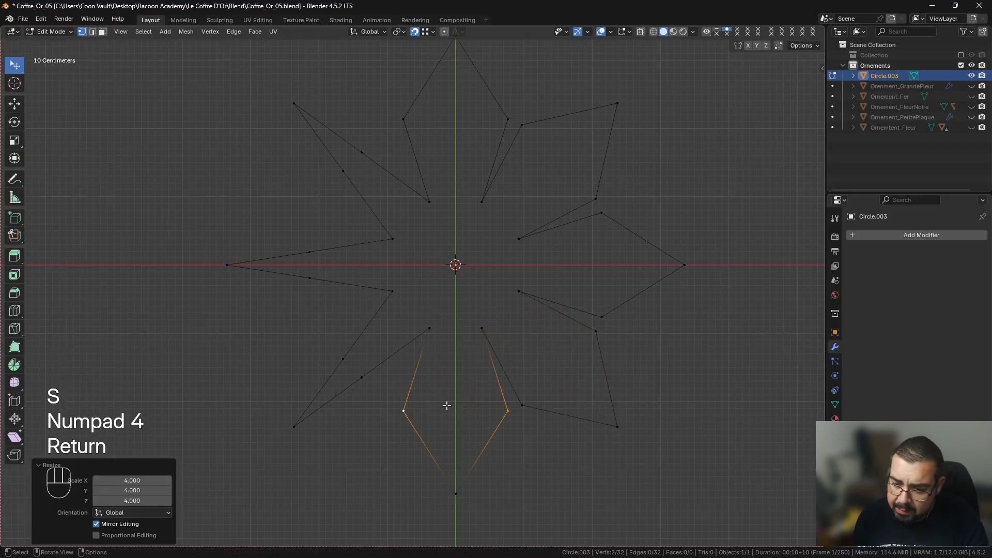
Scale the two side vertices of the star's lower-left point by 4.
{"action": "left_click", "coordinate": [362, 378]}
{"action": "left_click", "coordinate": [339, 358], "text": "shift"}
{"action": "key", "text": "s"}
{"action": "key", "text": "KP_4"}
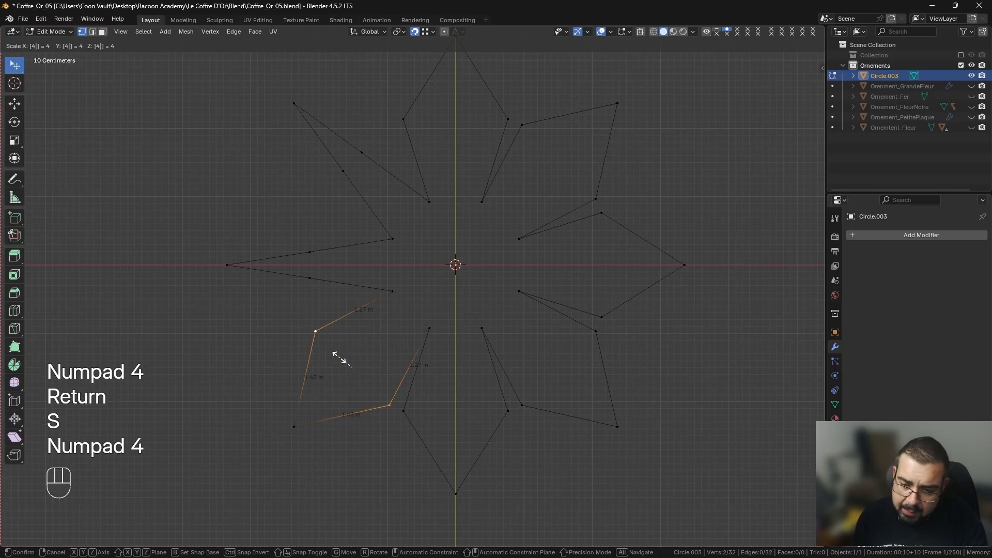
{"action": "key", "text": "backslash"}
{"action": "key", "text": "Return"}
Scale the two side vertices of the star's left point by 4.
{"action": "left_click", "coordinate": [309, 277]}
{"action": "left_click", "coordinate": [309, 251], "text": "shift"}
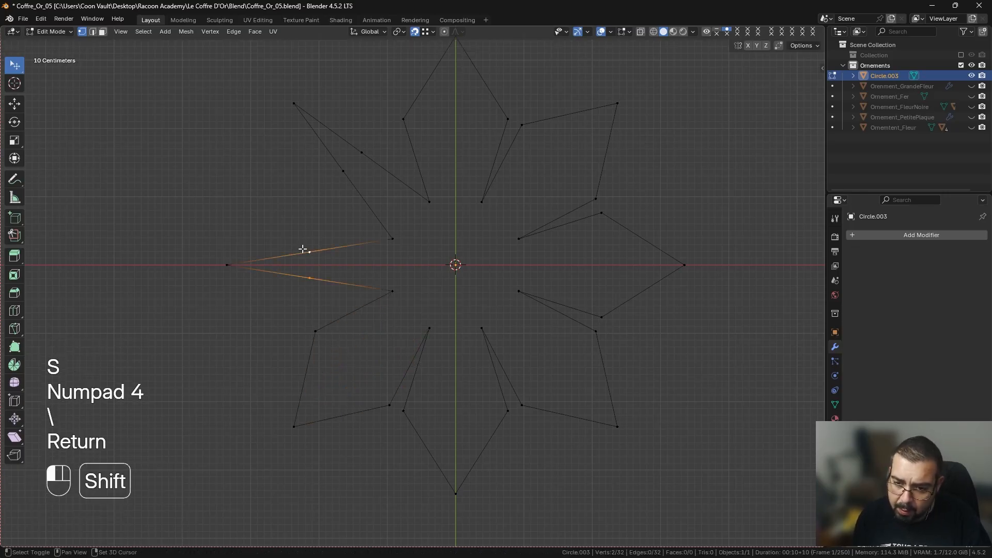
{"action": "key", "text": "s"}
{"action": "key", "text": "KP_4"}
{"action": "key", "text": "Return"}
Scale the two side vertices of the star's upper-left point by 4.
{"action": "left_click", "coordinate": [343, 171]}
{"action": "left_click", "coordinate": [361, 153], "text": "shift"}
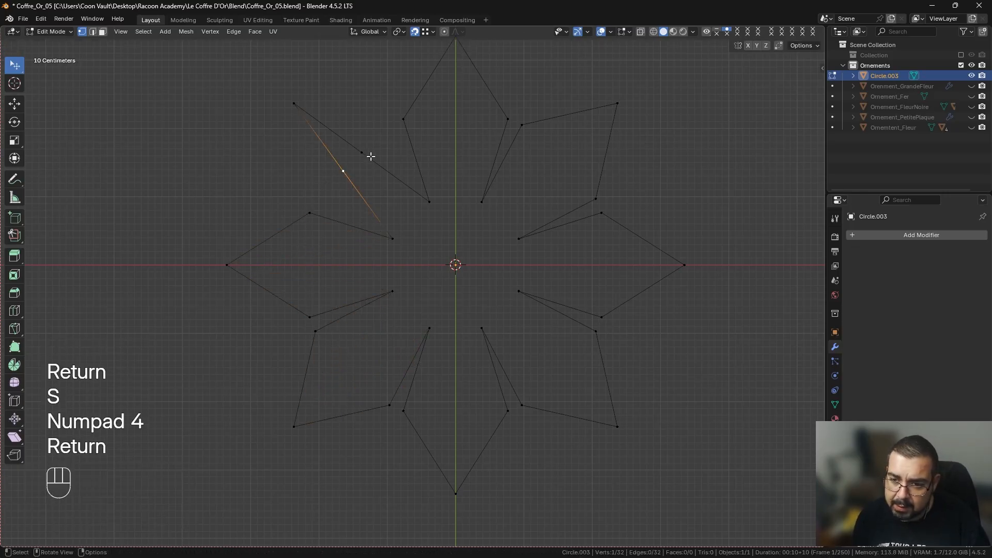
{"action": "key", "text": "s"}
{"action": "key", "text": "KP_4"}
{"action": "key", "text": "Return"}
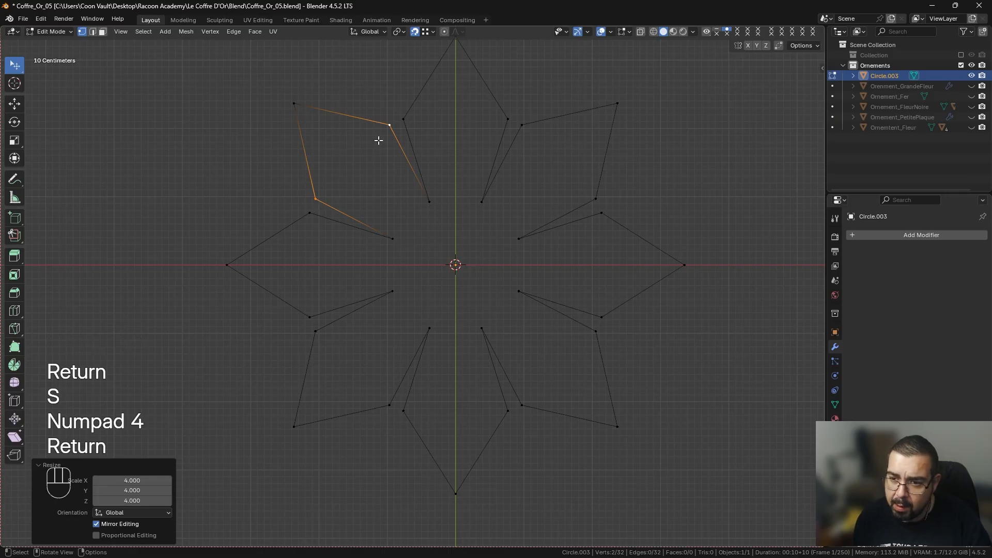
Select the tip and side vertices of all eight petals, excluding the inner vertices, and subdivide their outer edges.
{"action": "left_click", "coordinate": [328, 104], "text": "shift"}
{"action": "middle_click_drag", "start_coordinate": [405, 121], "coordinate": [405, 178], "text": "shift"}
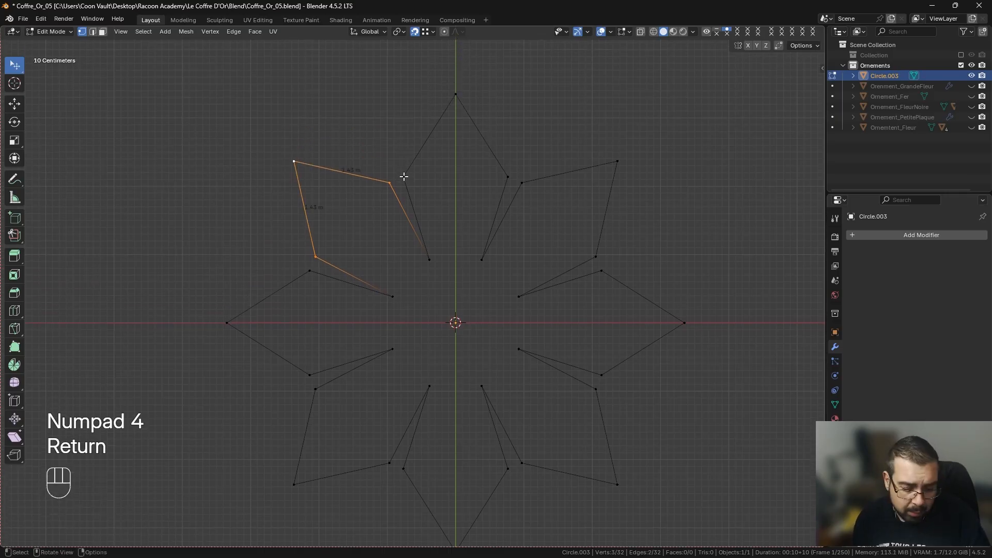
{"action": "key", "text": "c"}
{"action": "left_click", "coordinate": [407, 177]}
{"action": "left_click", "coordinate": [454, 97]}
{"action": "mouse_move", "coordinate": [496, 147]}
{"action": "left_mouse_down"}
{"action": "mouse_move", "coordinate": [578, 186]}
{"action": "mouse_move", "coordinate": [620, 161]}
{"action": "mouse_move", "coordinate": [629, 287]}
{"action": "mouse_move", "coordinate": [621, 404]}
{"action": "mouse_move", "coordinate": [596, 442]}
{"action": "mouse_move", "coordinate": [533, 467]}
{"action": "mouse_move", "coordinate": [602, 485]}
{"action": "mouse_move", "coordinate": [494, 485]}
{"action": "mouse_move", "coordinate": [440, 532]}
{"action": "mouse_move", "coordinate": [421, 496]}
{"action": "mouse_move", "coordinate": [362, 465]}
{"action": "mouse_move", "coordinate": [293, 467]}
{"action": "mouse_move", "coordinate": [305, 467]}
{"action": "mouse_move", "coordinate": [341, 383]}
{"action": "mouse_move", "coordinate": [246, 289]}
{"action": "mouse_move", "coordinate": [243, 325]}
{"action": "left_mouse_up"}
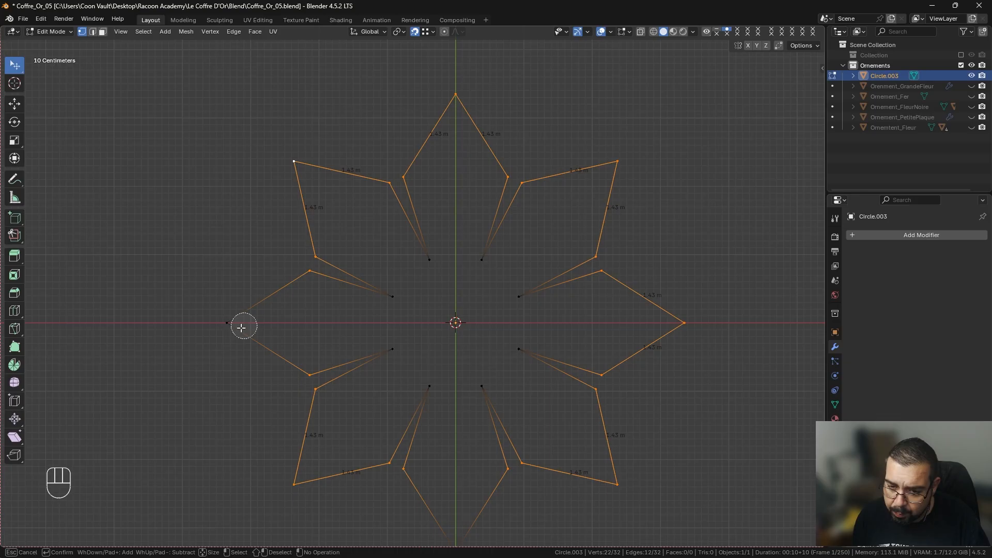
{"action": "right_click", "coordinate": [248, 289]}
{"action": "middle_click_drag", "start_coordinate": [248, 290], "coordinate": [237, 206], "text": "shift"}
{"action": "key", "text": "c"}
{"action": "left_click_drag", "start_coordinate": [454, 471], "coordinate": [439, 447]}
{"action": "right_click", "coordinate": [214, 110]}
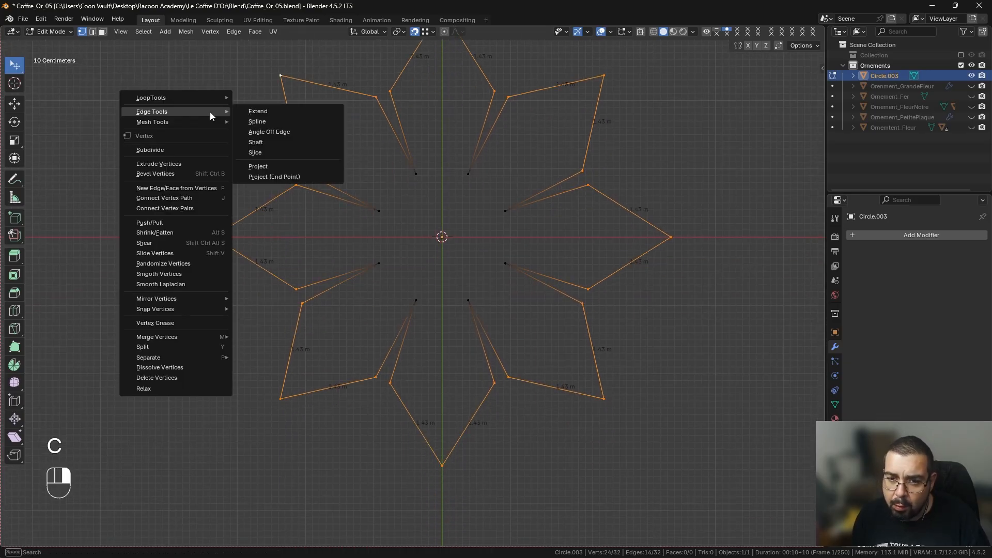
{"action": "left_click", "coordinate": [194, 147]}
Scale the upper-left petal's two new vertices beside the tip by 1.6 in top view.
{"action": "middle_click_drag", "start_coordinate": [297, 120], "coordinate": [298, 156], "text": "shift"}
{"action": "left_click", "coordinate": [291, 158]}
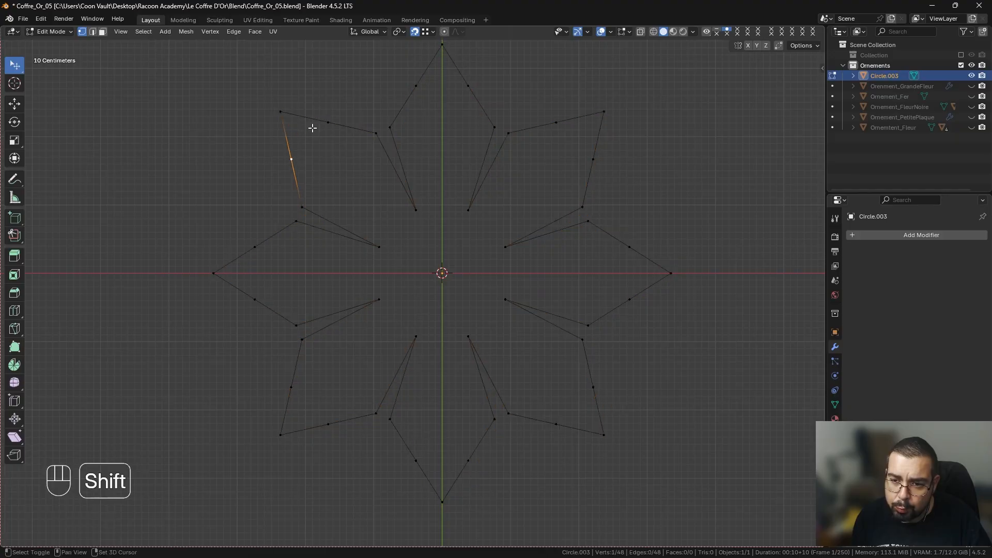
{"action": "middle_click_drag", "start_coordinate": [341, 112], "coordinate": [333, 168], "text": "shift"}
{"action": "key", "text": "s"}
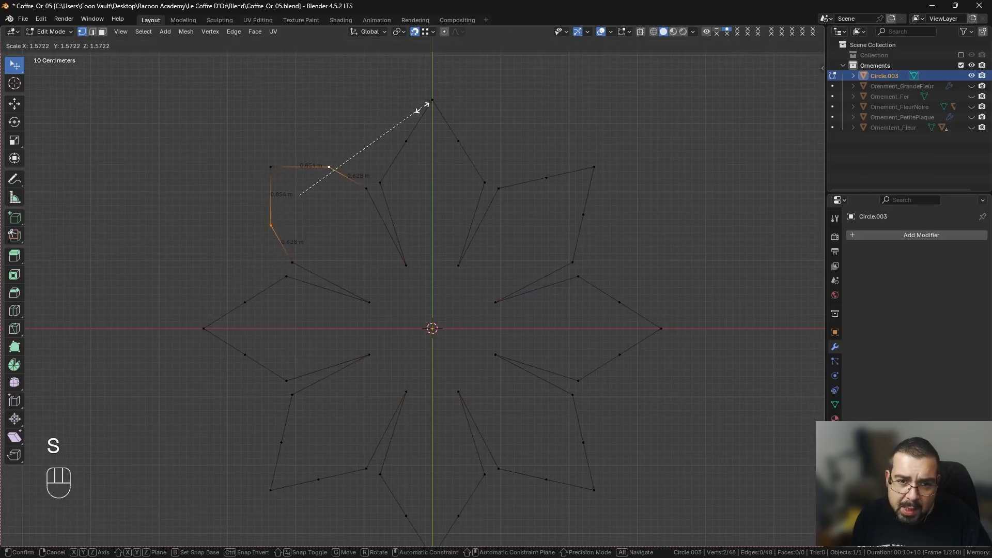
{"action": "key", "text": "KP_1"}
{"action": "key", "text": "KP_Decimal"}
{"action": "key", "text": "KP_Enter"}
{"action": "key", "text": "KP_6"}
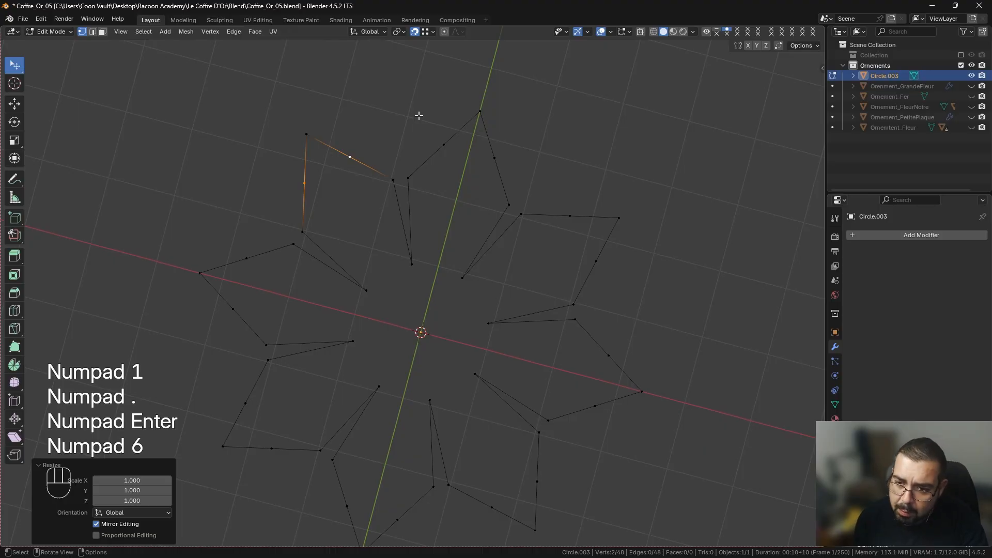
{"action": "key", "text": "KP_7"}
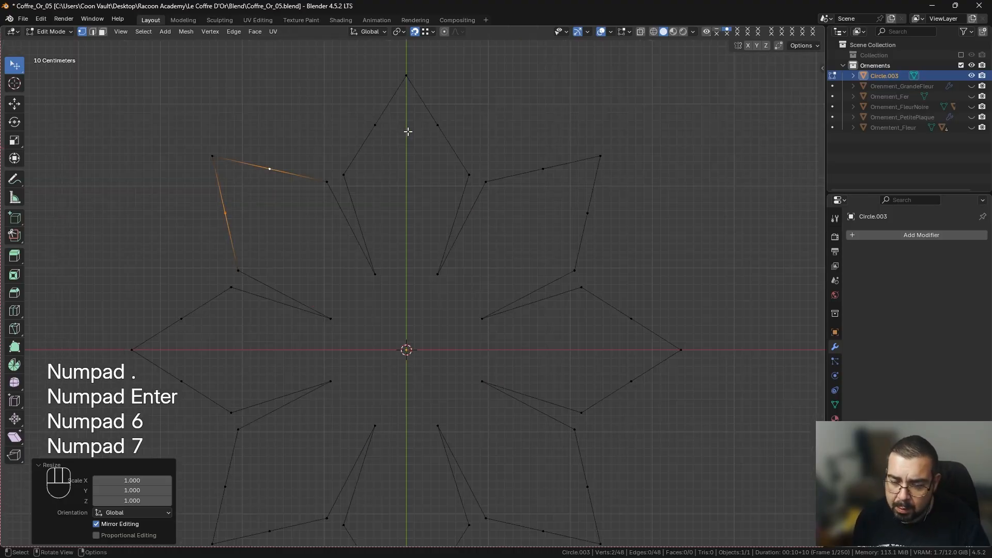
{"action": "key", "text": "s"}
{"action": "key", "text": "KP_6"}
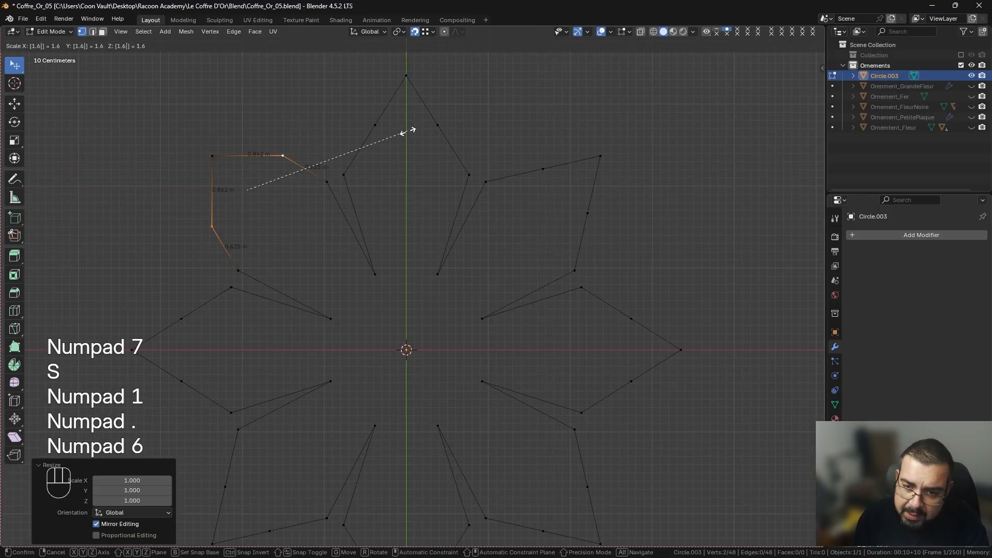
{"action": "key", "text": "Return"}
Scale the top petal's two new vertices beside the tip by 1.6.
{"action": "left_click", "coordinate": [380, 117]}
{"action": "key", "text": "s"}
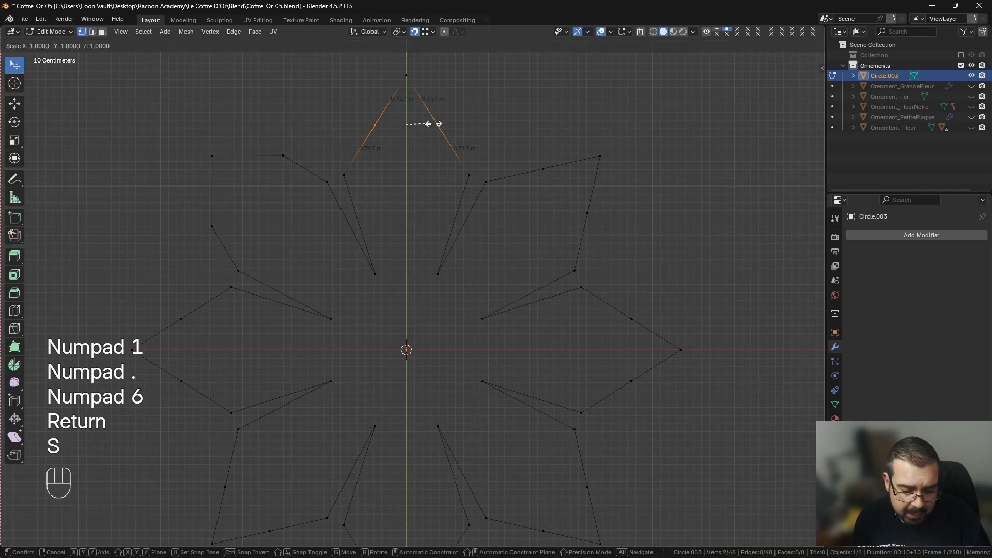
{"action": "key", "text": "KP_1"}
{"action": "key", "text": "KP_Decimal"}
{"action": "key", "text": "KP_6"}
{"action": "key", "text": "Return"}
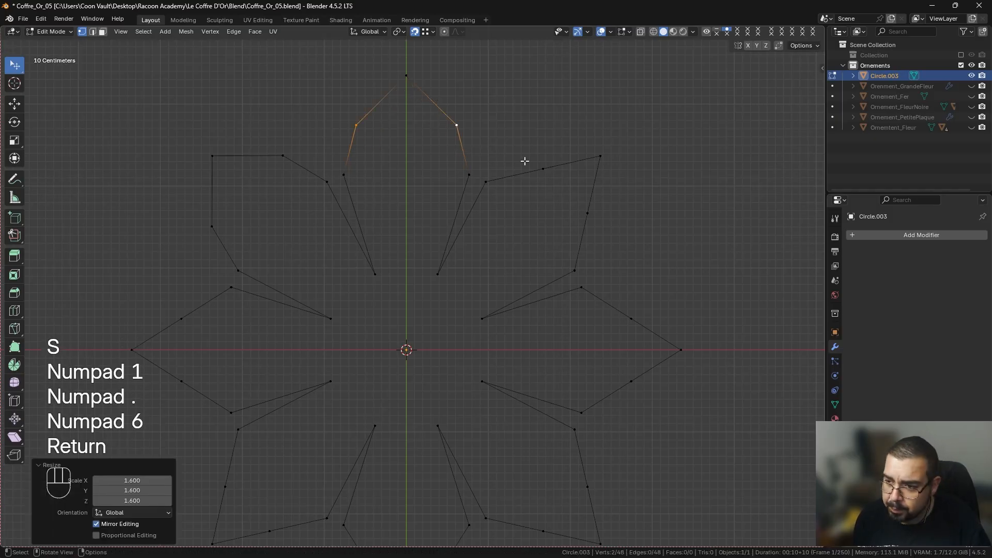
Scale the upper-right petal's two new vertices beside the tip by 1.6.
{"action": "left_click_drag", "start_coordinate": [542, 169], "coordinate": [547, 171]}
{"action": "key", "text": "ctrl+z"}
{"action": "left_click", "coordinate": [584, 201], "text": "shift"}
{"action": "key", "text": "s"}
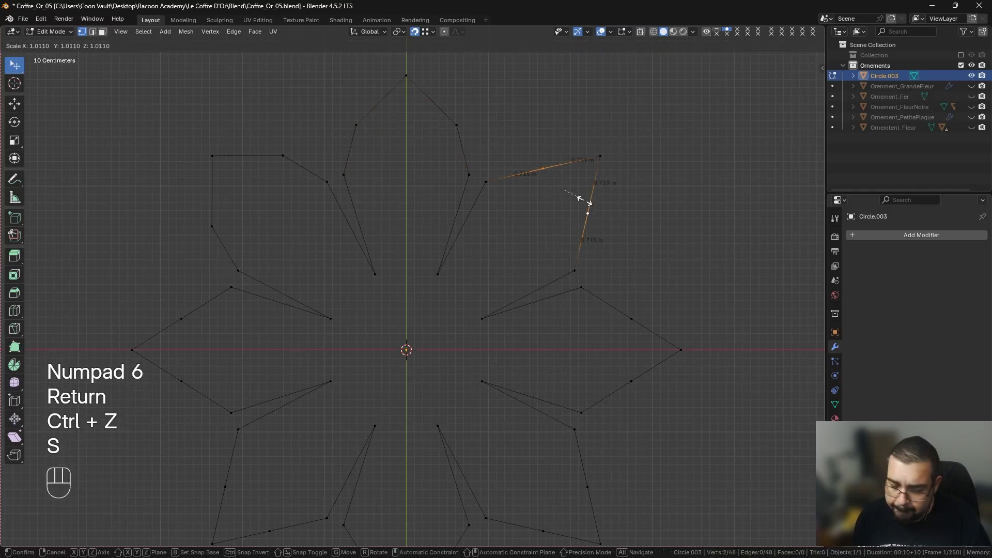
{"action": "key", "text": "KP_Decimal"}
{"action": "key", "text": "KP_Add"}
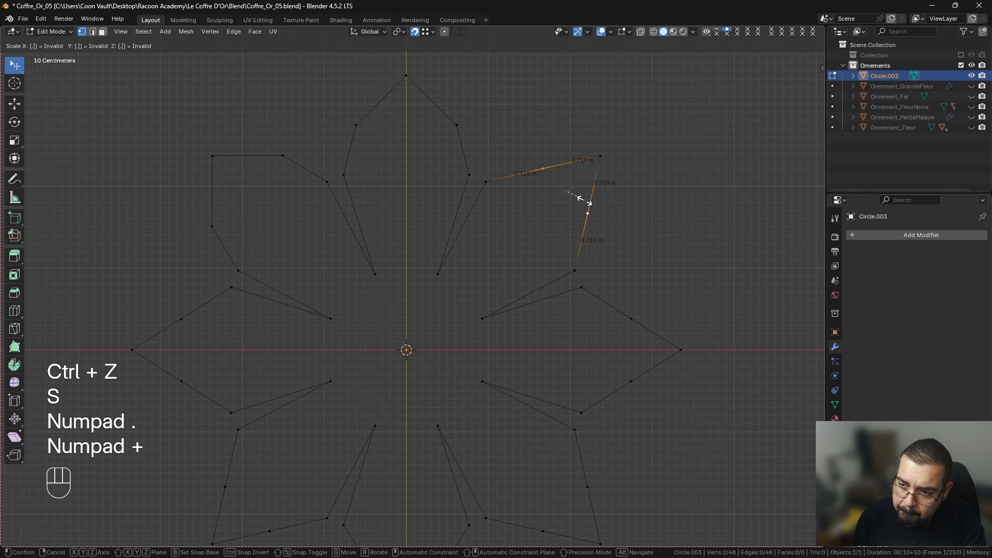
{"action": "key", "text": "BackSpace"}
{"action": "key", "text": "BackSpace"}
{"action": "key", "text": "BackSpace"}
{"action": "key", "text": "KP_1"}
{"action": "key", "text": "KP_Decimal"}
{"action": "key", "text": "KP_6"}
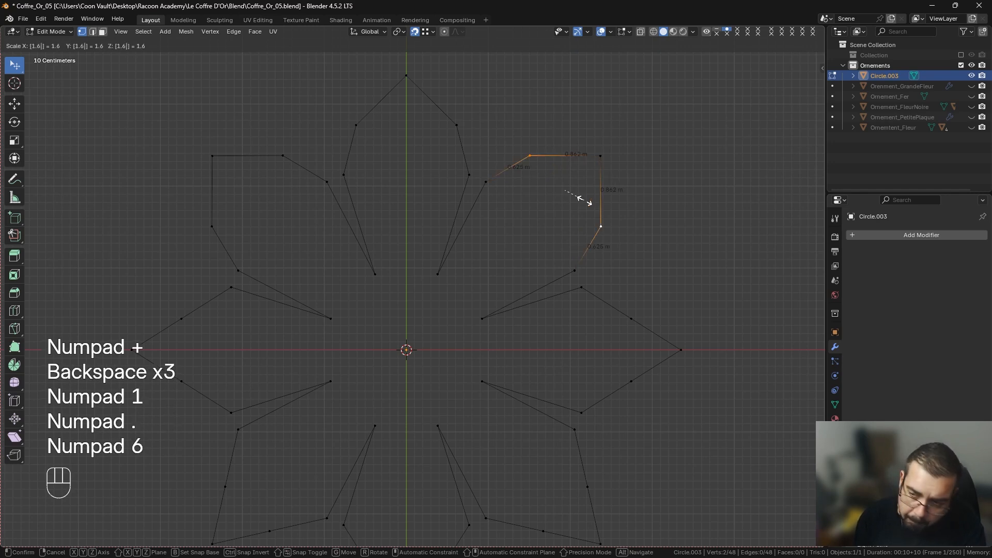
{"action": "key", "text": "Return"}
Scale the right petal's two new vertices beside the tip by 1.6.
{"action": "left_click", "coordinate": [632, 319]}
{"action": "left_click", "coordinate": [631, 368], "text": "shift"}
{"action": "key", "text": "s"}
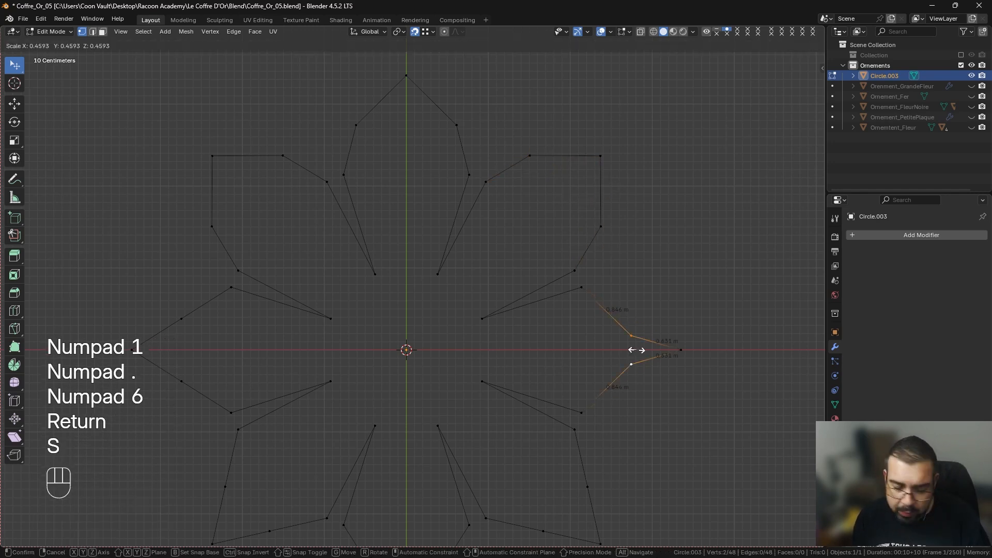
{"action": "key", "text": "KP_1"}
{"action": "key", "text": "KP_Decimal"}
{"action": "key", "text": "KP_6"}
{"action": "key", "text": "Return"}
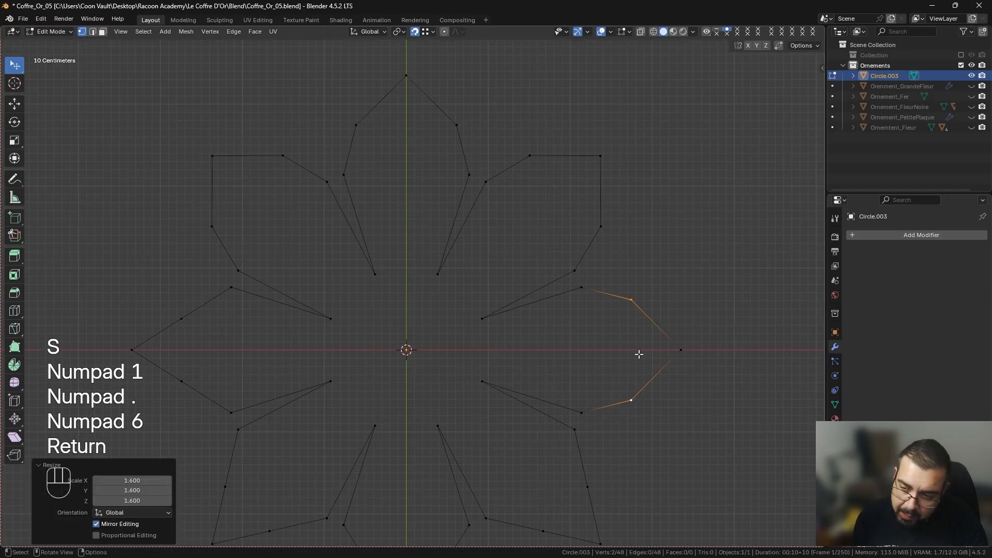
Scale the lower-right petal's two new vertices beside the tip by 1.6.
{"action": "middle_click_drag", "start_coordinate": [589, 420], "coordinate": [572, 323], "text": "shift"}
{"action": "left_click", "coordinate": [570, 388]}
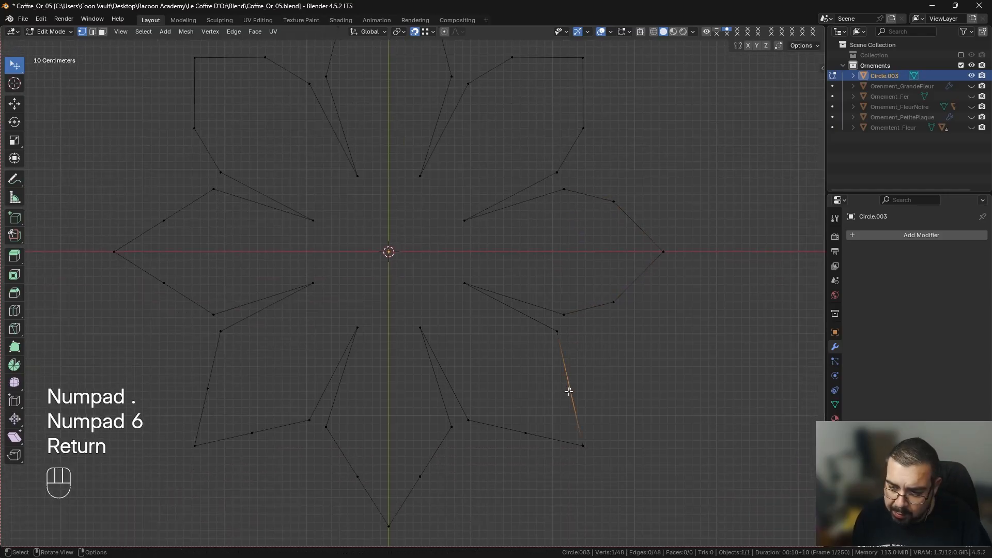
{"action": "left_click", "coordinate": [525, 432], "text": "shift"}
{"action": "key", "text": "s"}
{"action": "key", "text": "KP_1"}
{"action": "key", "text": "KP_Decimal"}
{"action": "key", "text": "KP_6"}
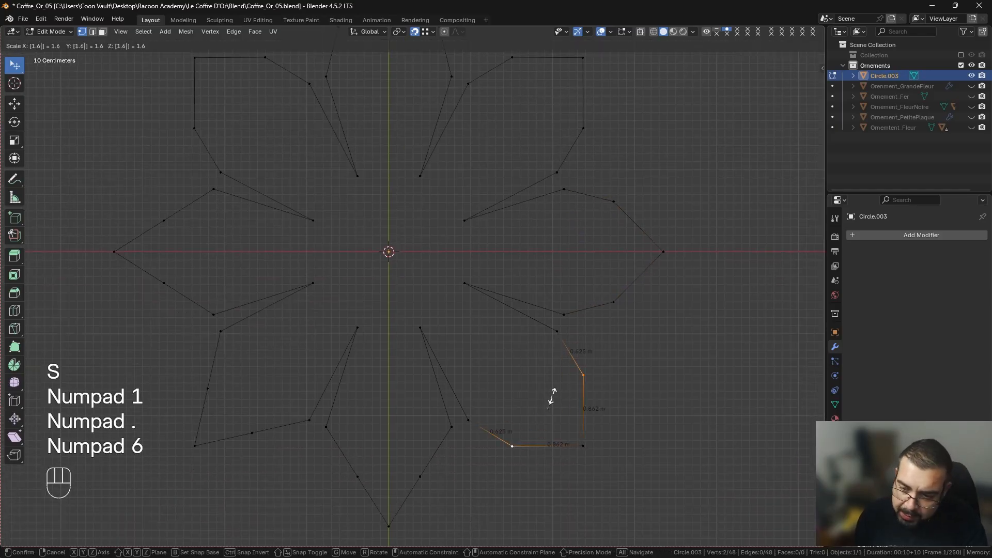
{"action": "key", "text": "Return"}
{"action": "key", "text": "Return"}
Scale the bottom petal's two new vertices beside the tip by 1.6.
{"action": "left_click", "coordinate": [420, 475]}
{"action": "left_click", "coordinate": [358, 475], "text": "shift"}
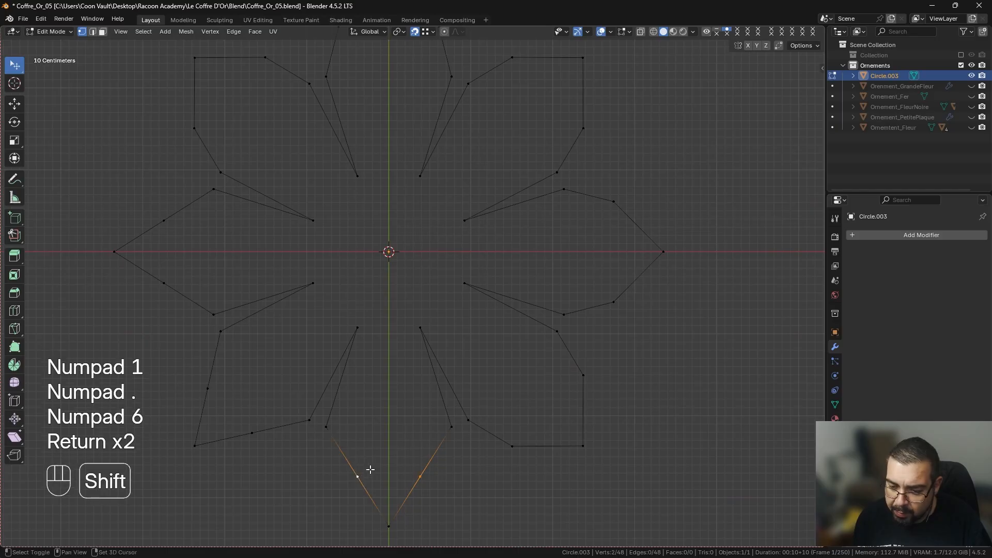
{"action": "middle_click_drag", "start_coordinate": [379, 453], "coordinate": [403, 361], "text": "shift"}
{"action": "key", "text": "s"}
{"action": "key", "text": "KP_1"}
{"action": "key", "text": "KP_Decimal"}
{"action": "key", "text": "KP_6"}
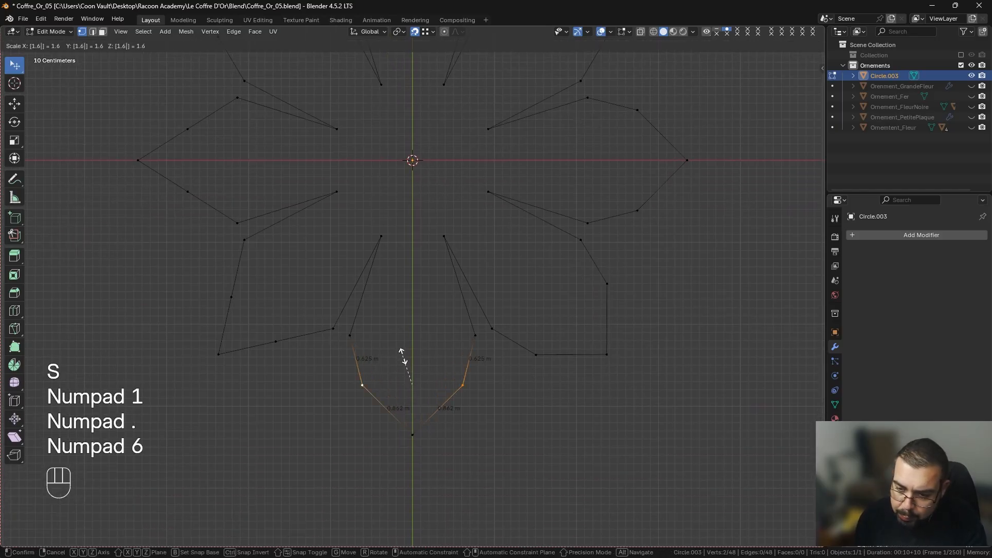
{"action": "key", "text": "Return"}
Scale the lower-left petal's two new vertices beside the tip by 1.6.
{"action": "left_click", "coordinate": [276, 341]}
{"action": "left_click", "coordinate": [232, 291], "text": "shift"}
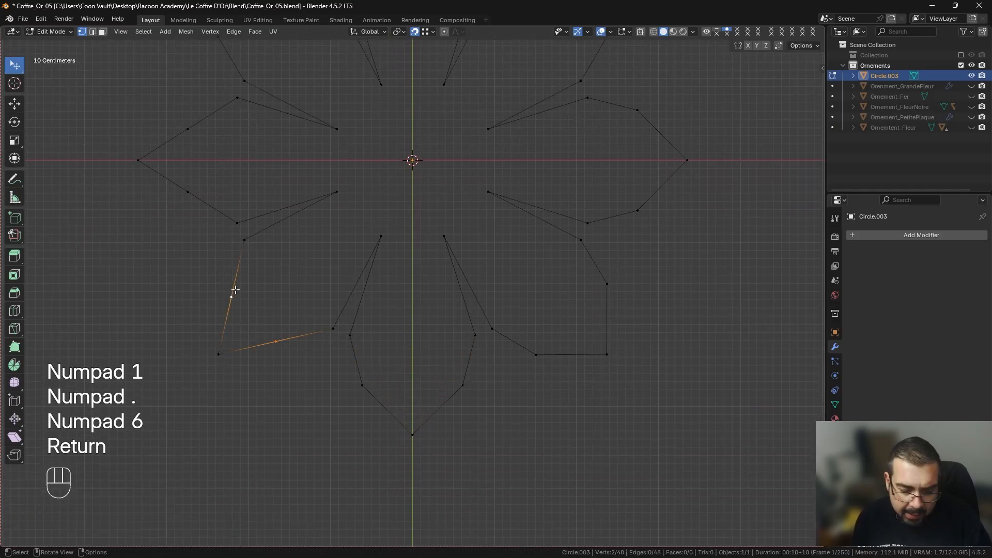
{"action": "key", "text": "s"}
{"action": "key", "text": "KP_1"}
{"action": "key", "text": "KP_Decimal"}
{"action": "key", "text": "KP_6"}
{"action": "key", "text": "Return"}
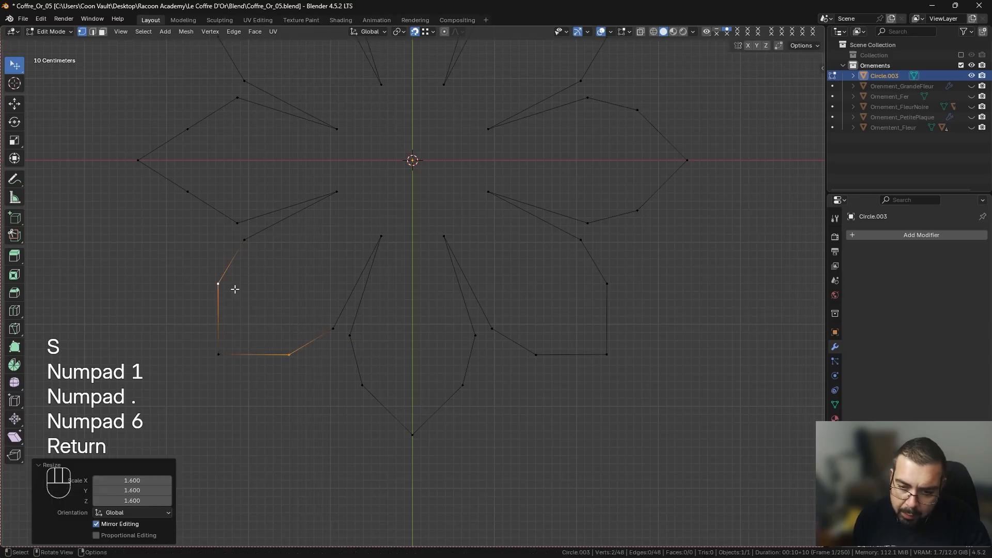
Scale the left petal's two new vertices beside the tip by 1.6.
{"action": "left_click", "coordinate": [194, 173]}
{"action": "left_click", "coordinate": [197, 141], "text": "shift"}
{"action": "key", "text": "s"}
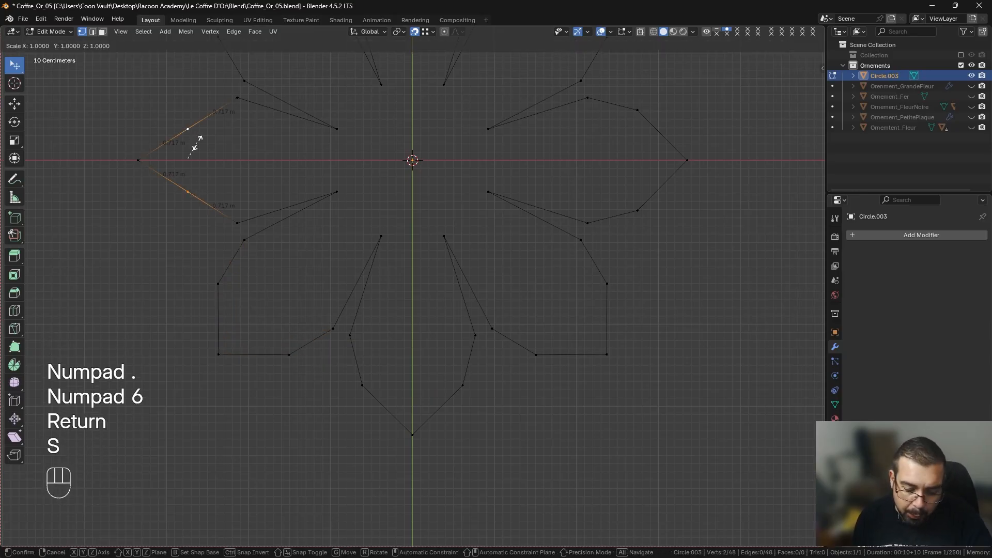
{"action": "key", "text": "KP_1"}
{"action": "key", "text": "KP_Decimal"}
{"action": "key", "text": "KP_6"}
{"action": "key", "text": "Return"}
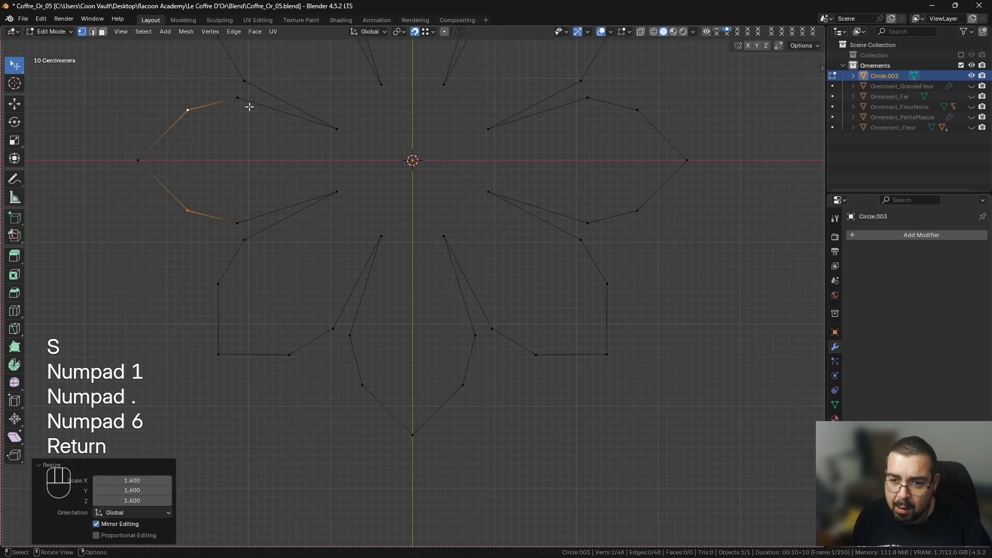
{"action": "middle_click_drag", "start_coordinate": [249, 106], "coordinate": [250, 237], "text": "shift"}
{"action": "left_click", "coordinate": [221, 170]}
{"action": "left_click", "coordinate": [288, 102], "text": "shift"}
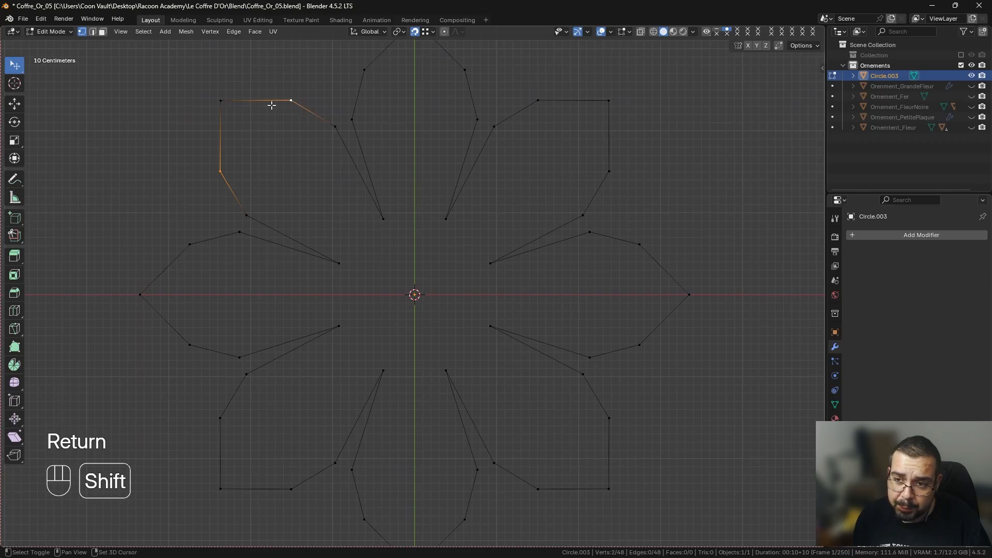
{"action": "middle_click_drag", "start_coordinate": [272, 105], "coordinate": [275, 165], "text": "shift"}
{"action": "key", "text": "s"}
{"action": "right_click", "coordinate": [301, 195]}
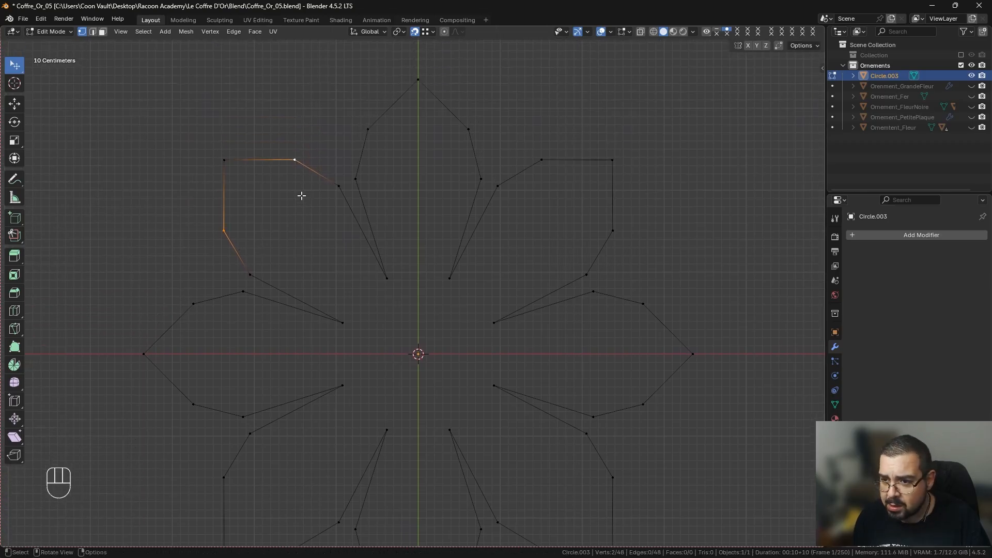
{"action": "middle_click_drag", "start_coordinate": [302, 196], "coordinate": [319, 173], "text": "shift"}
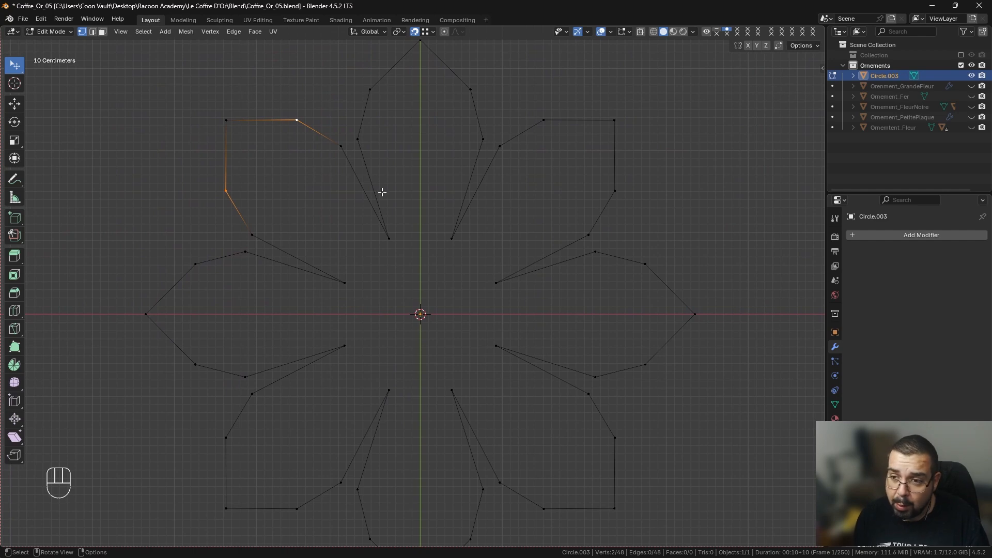
Try a Subdivision Surface modifier on the whole flower outline.
{"action": "key", "text": "Tab"}
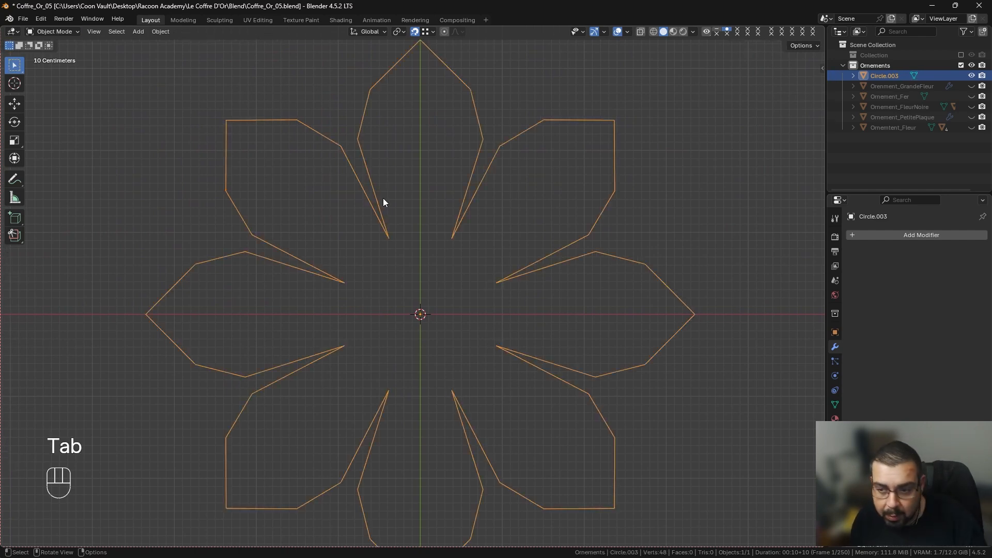
{"action": "key", "text": "q"}
{"action": "left_click", "coordinate": [358, 238]}
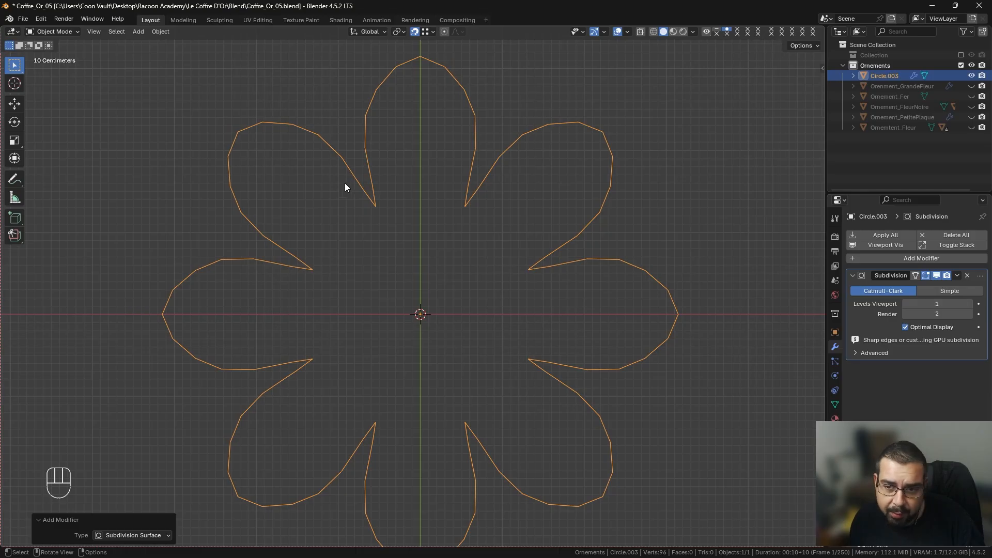
{"action": "key", "text": "ctrl+z"}
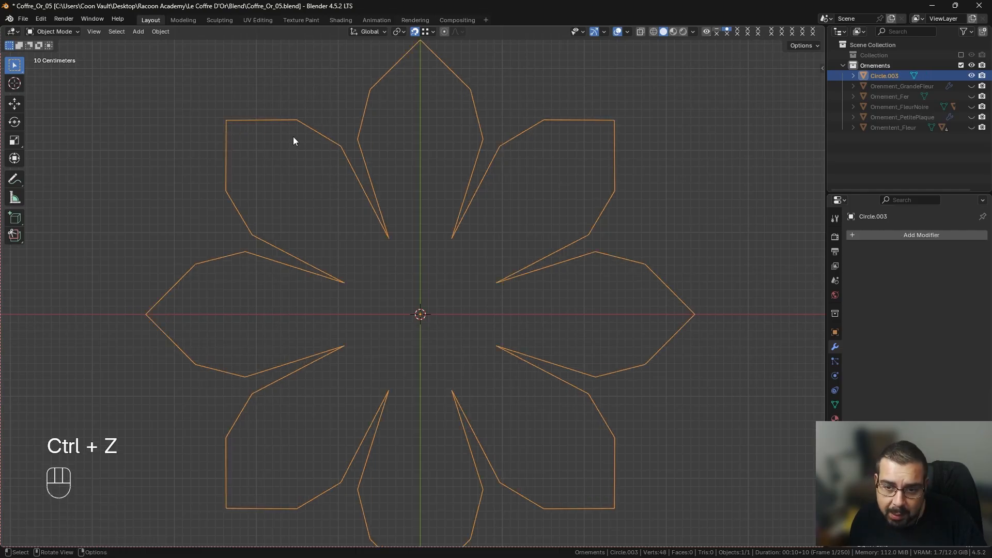
Select every vertex of the flower outline except the eight petal tips by picking the tips and inverting the selection.
{"action": "key", "text": "Tab"}
{"action": "left_click", "coordinate": [221, 112]}
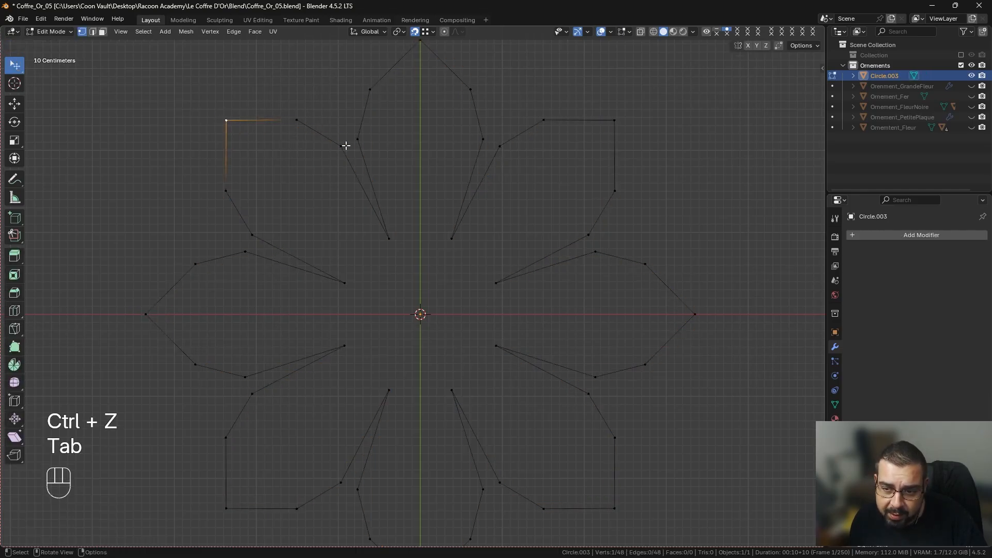
{"action": "left_click", "coordinate": [428, 51], "text": "shift"}
{"action": "left_click", "coordinate": [620, 131], "text": "shift"}
{"action": "left_click", "coordinate": [697, 316], "text": "shift"}
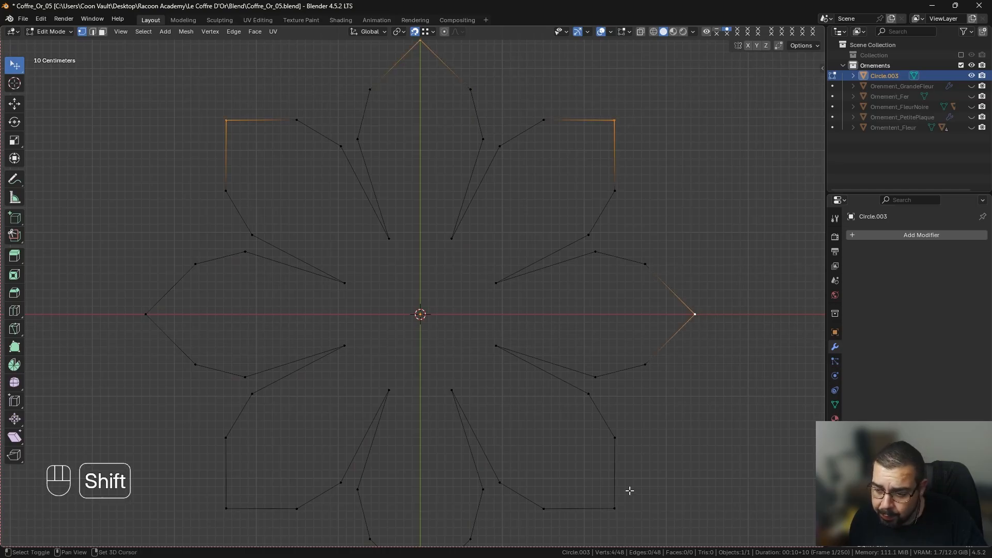
{"action": "left_click", "coordinate": [615, 508], "text": "shift"}
{"action": "scroll", "coordinate": [432, 471], "scroll_direction": "down", "scroll_amount": 5, "text": "shift"}
{"action": "left_click", "coordinate": [424, 469], "text": "shift"}
{"action": "left_click", "coordinate": [230, 387], "text": "shift"}
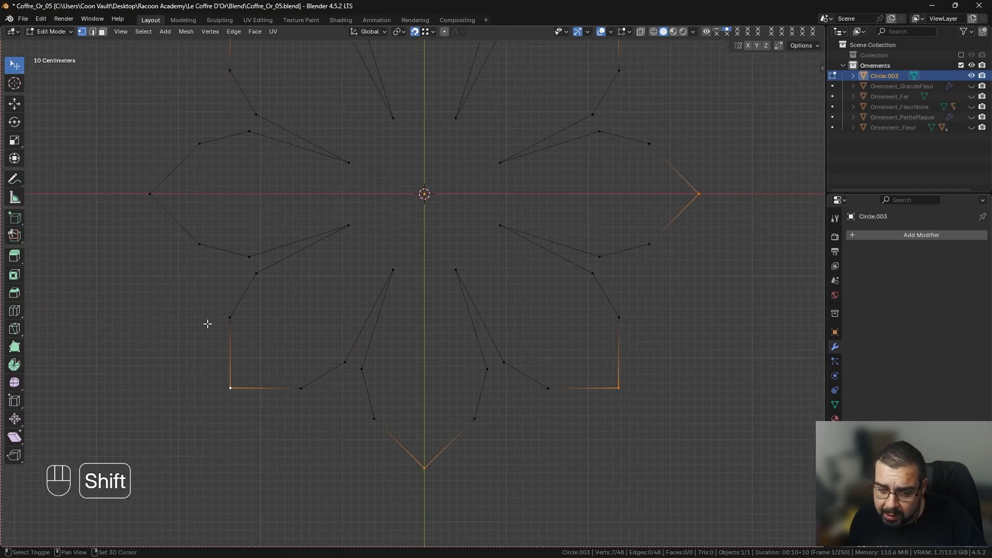
{"action": "left_click", "coordinate": [150, 194], "text": "shift"}
{"action": "middle_click_drag", "start_coordinate": [153, 190], "coordinate": [250, 357], "text": "shift"}
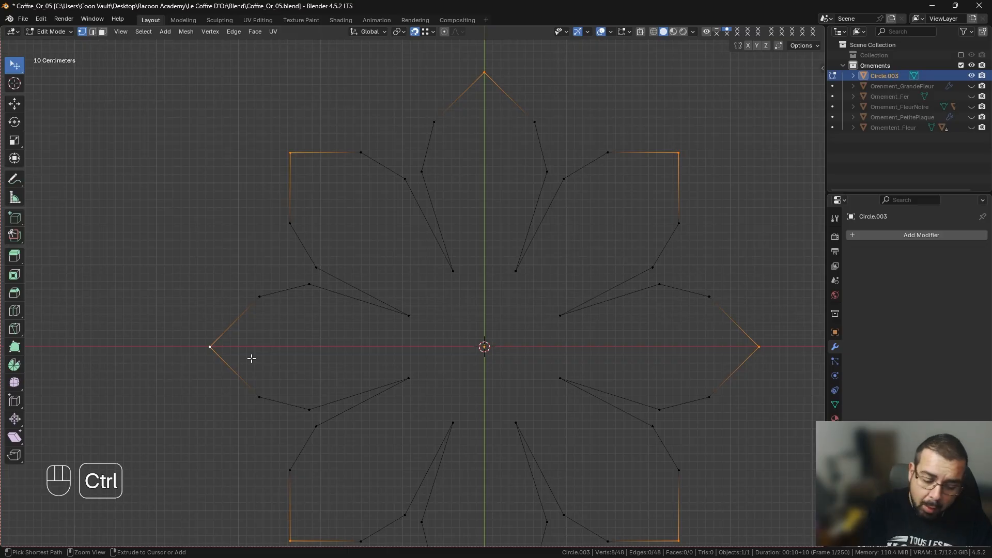
{"action": "key", "text": "ctrl+i"}
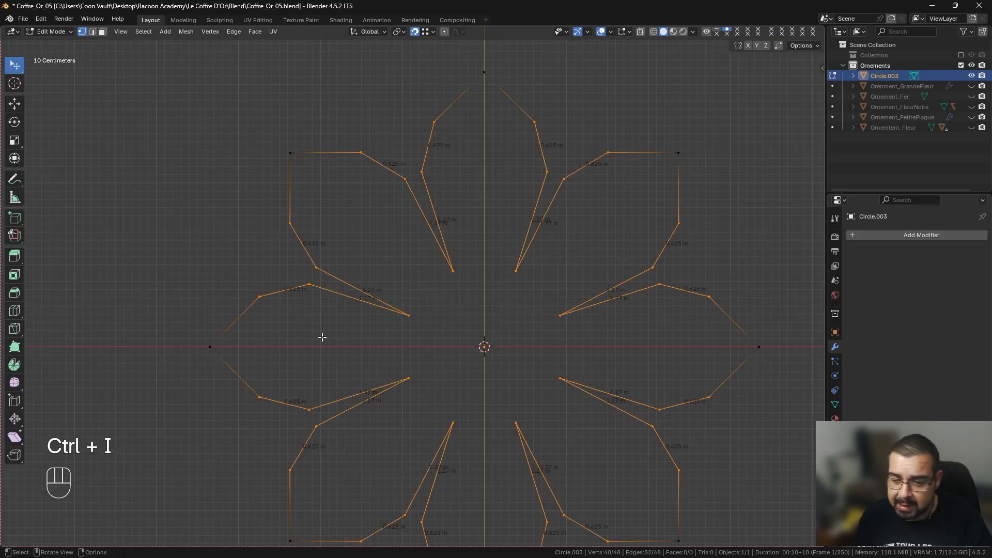
Subdivide the selected petal sides twice with one cut each, leaving out the edges that meet at the tips.
{"action": "right_click", "coordinate": [333, 251]}
{"action": "left_click", "coordinate": [326, 249]}
{"action": "right_click", "coordinate": [327, 249]}
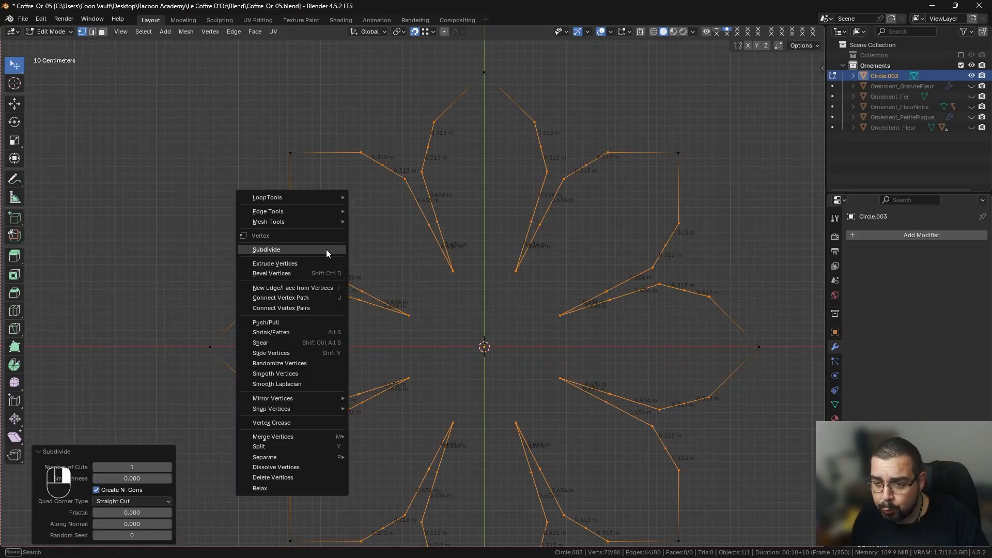
{"action": "left_click", "coordinate": [327, 249]}
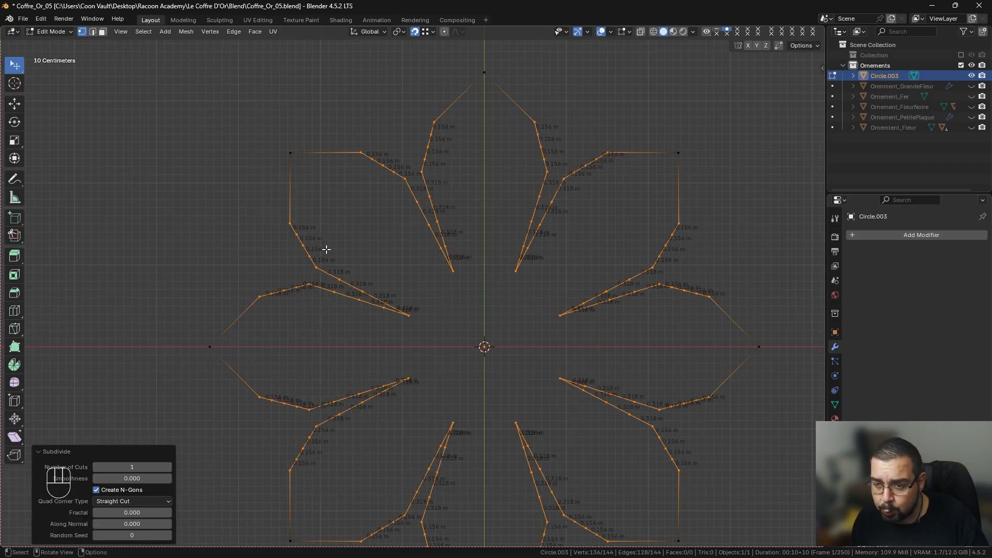
Try the LoopTools Relax operation on the entire flower outline, including the petal tips.
{"action": "key", "text": "ctrl+KP_Add"}
{"action": "right_click", "coordinate": [302, 196]}
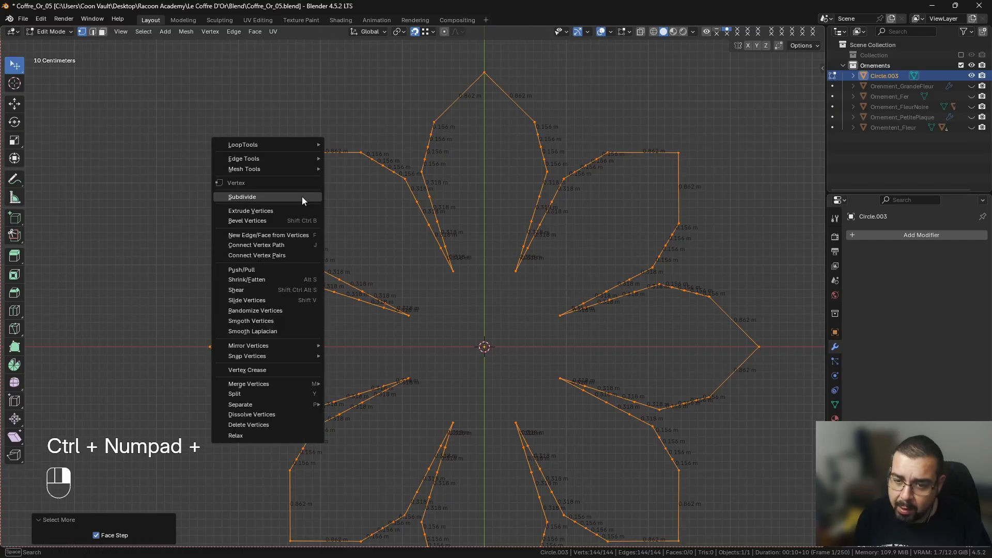
{"action": "mouse_move", "coordinate": [306, 146]}
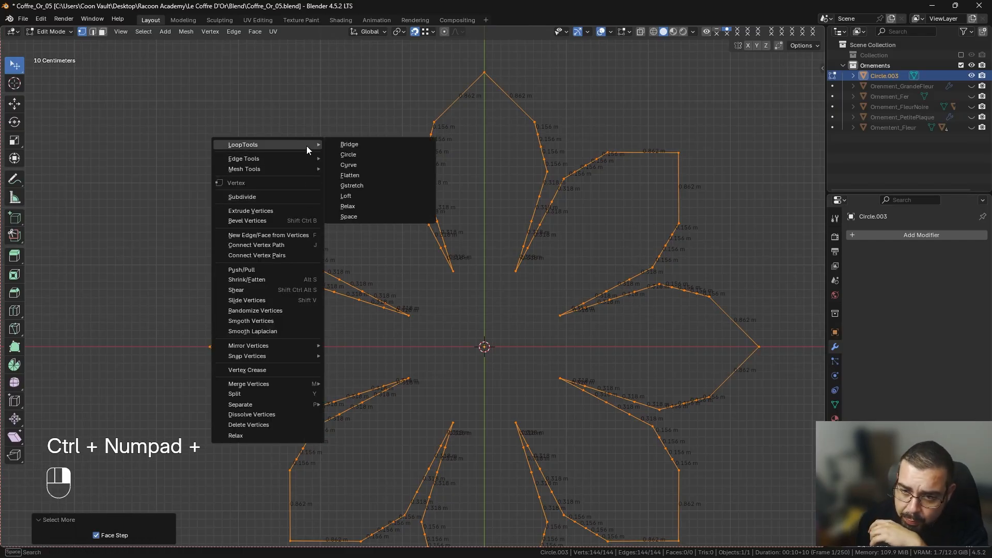
{"action": "left_click", "coordinate": [353, 206]}
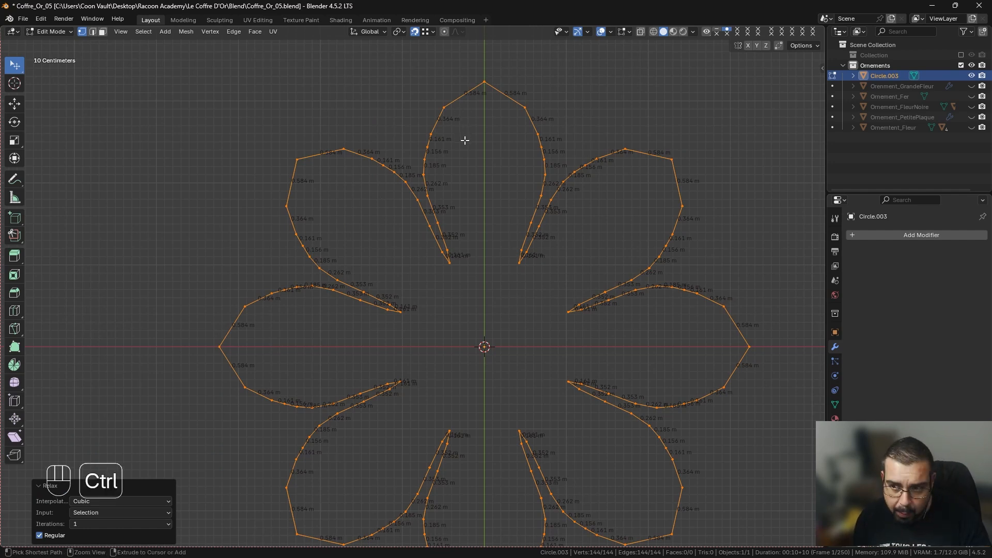
{"action": "key", "text": "ctrl+z"}
{"action": "key", "text": "ctrl+z"}
{"action": "key", "text": "ctrl+z"}
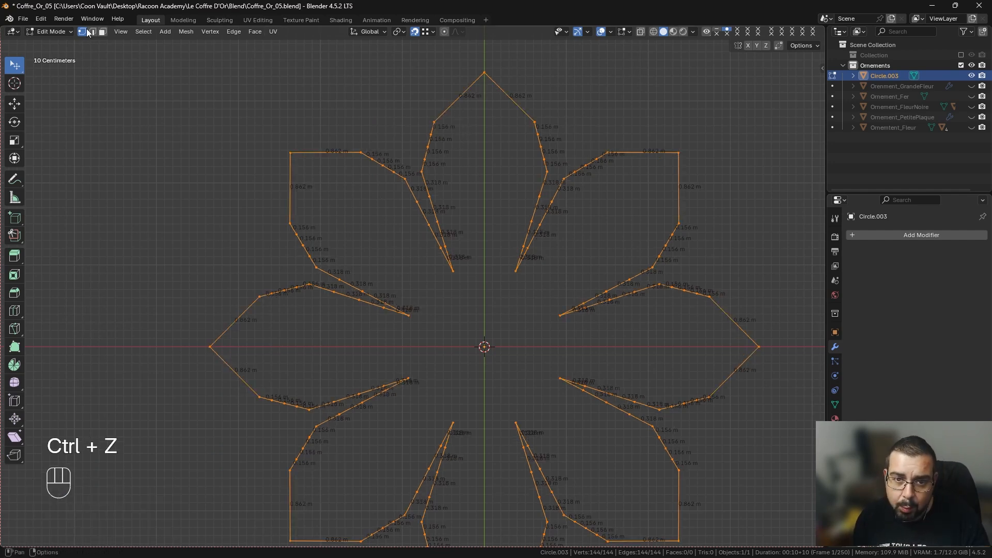
Select the edge path along the top petal's left side from base to tip and relax it with LoopTools at 10 iterations.
{"action": "left_click", "coordinate": [459, 259]}
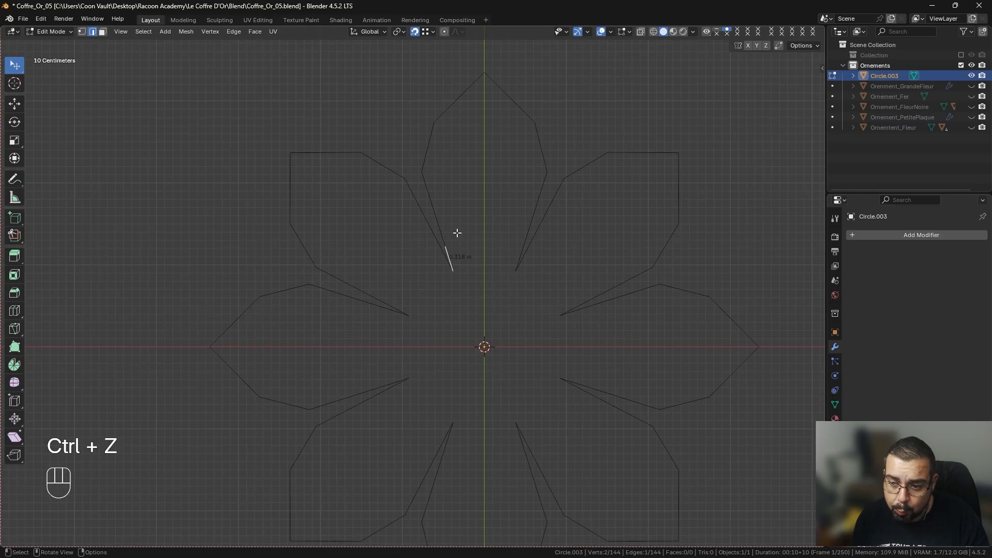
{"action": "left_click", "coordinate": [474, 83], "text": "ctrl"}
{"action": "right_click", "coordinate": [475, 94]}
{"action": "mouse_move", "coordinate": [469, 78]}
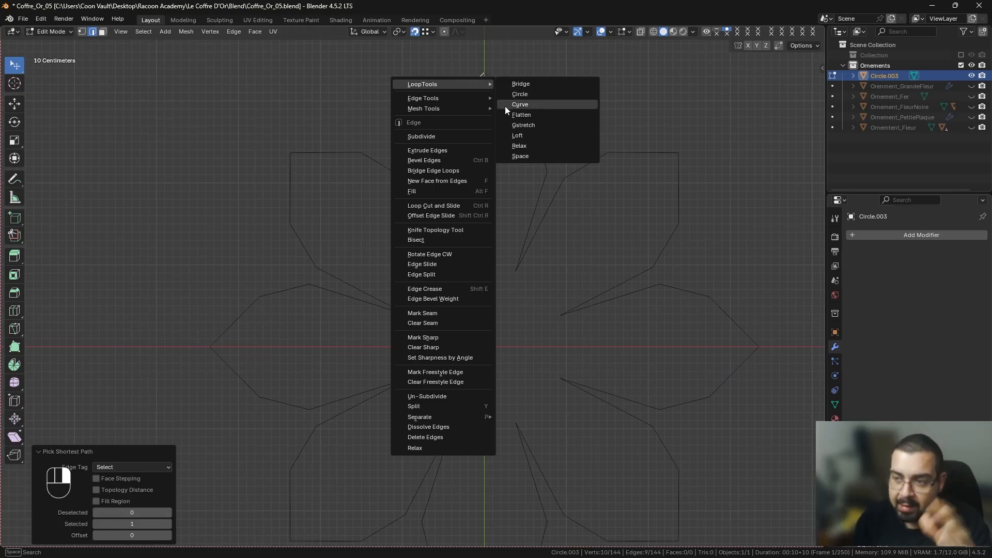
{"action": "left_click", "coordinate": [520, 146]}
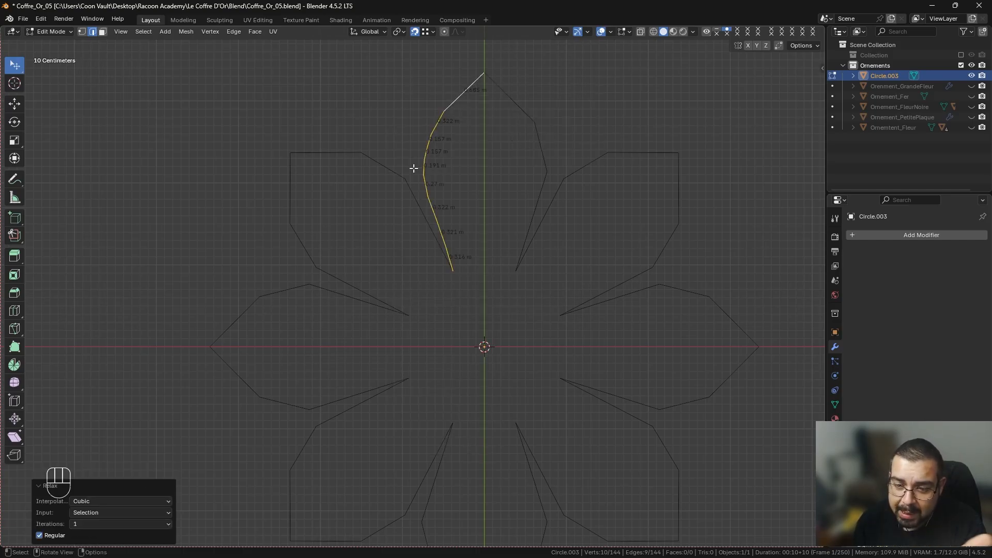
{"action": "left_click", "coordinate": [112, 524]}
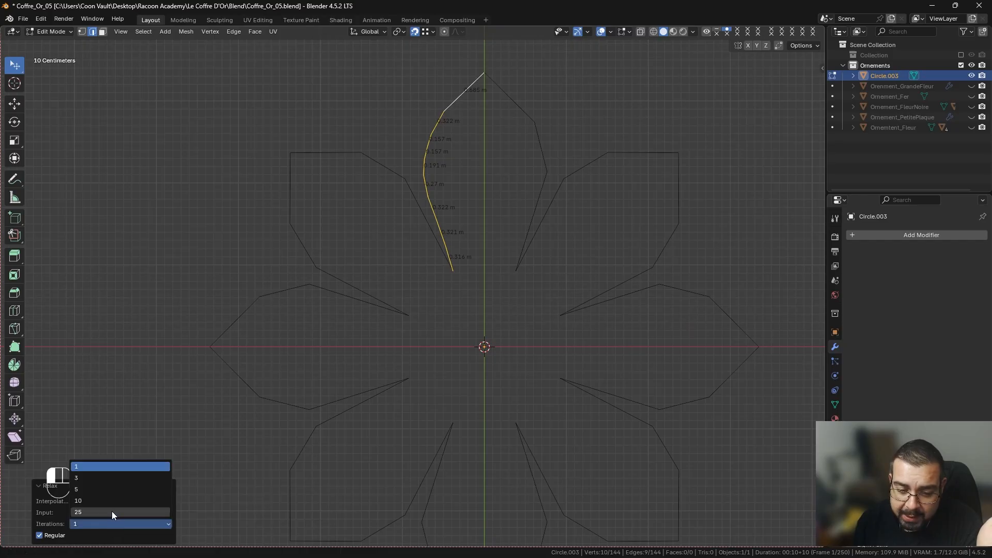
{"action": "left_click", "coordinate": [104, 500]}
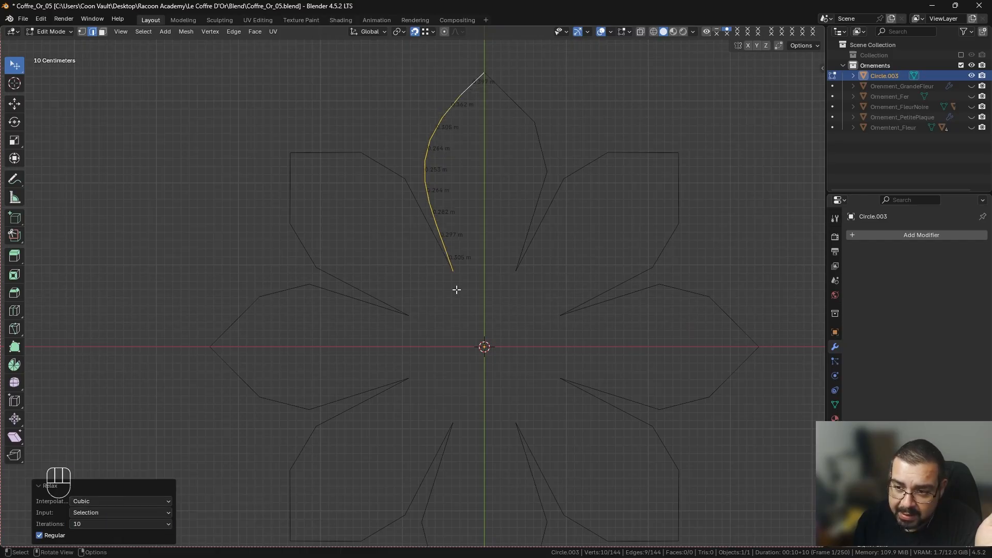
Relax the edge path along the top petal's right side from base to tip.
{"action": "left_click", "coordinate": [517, 259]}
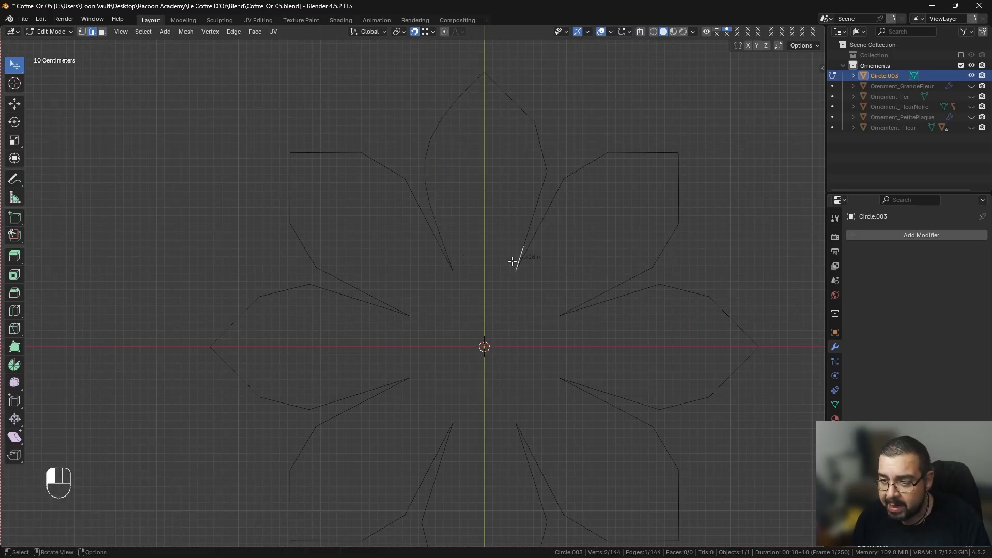
{"action": "left_click", "coordinate": [500, 76], "text": "ctrl"}
{"action": "key", "text": "q"}
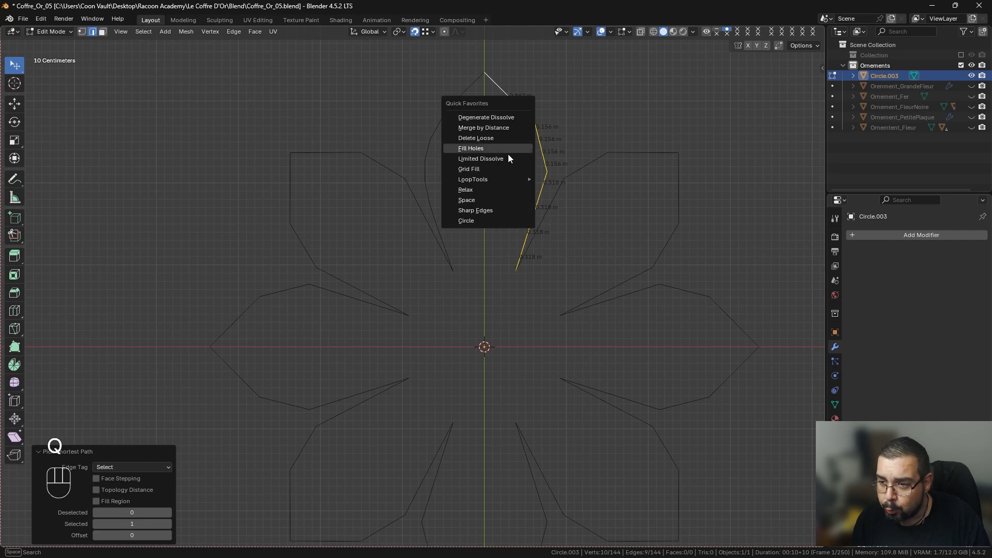
{"action": "left_click", "coordinate": [489, 192]}
Relax the upper-right petal's upper side, the edge path from its base beside the top petal to its tip.
{"action": "left_click", "coordinate": [532, 251]}
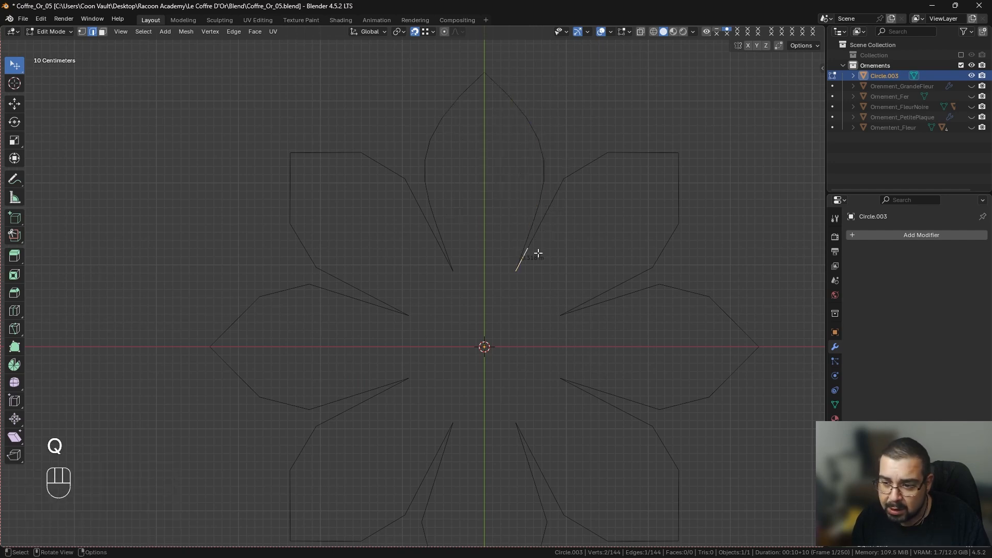
{"action": "left_click", "coordinate": [660, 151], "text": "ctrl"}
{"action": "key", "text": "q"}
{"action": "left_click", "coordinate": [659, 150]}
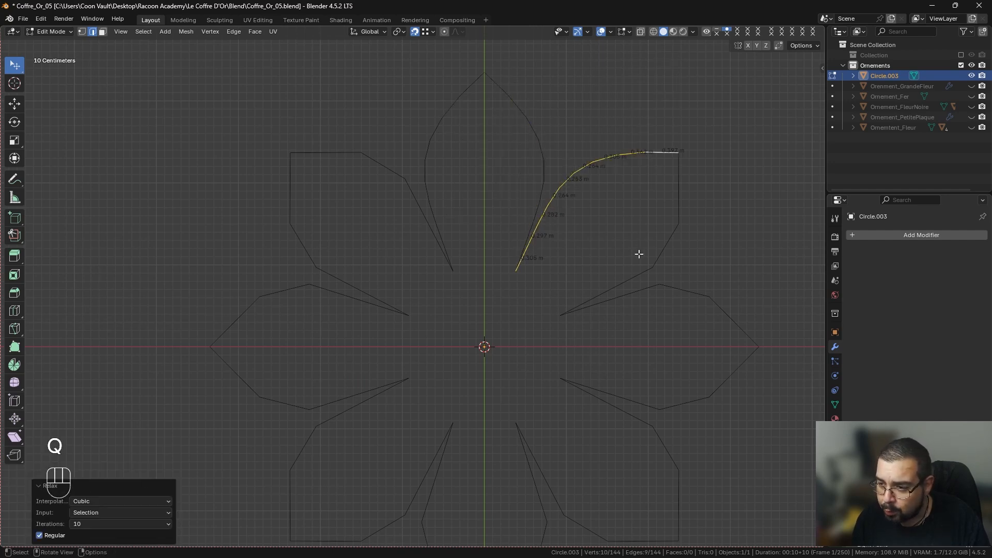
Relax the upper-right petal's lower side, the edge path from its base beside the right petal to its tip.
{"action": "left_click", "coordinate": [584, 300]}
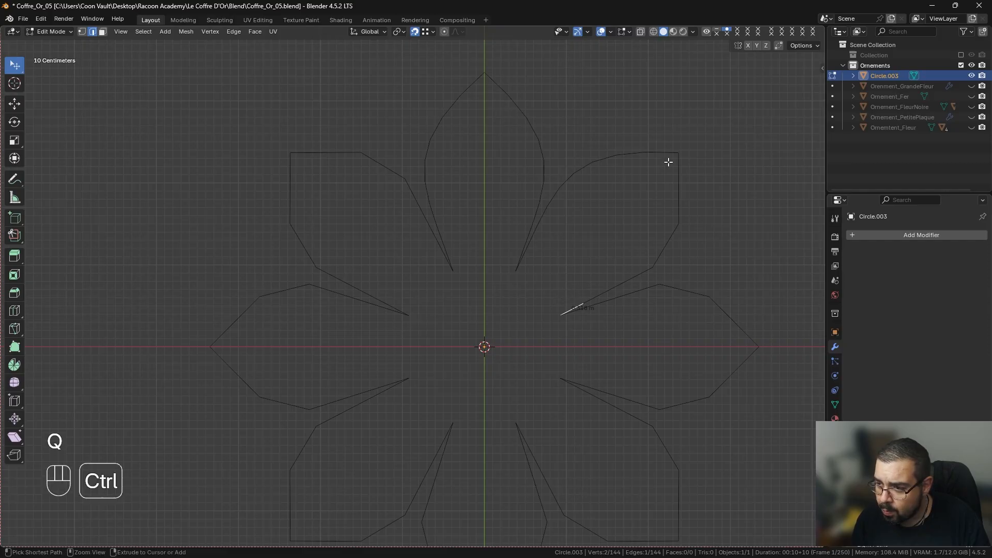
{"action": "left_click", "coordinate": [668, 159], "text": "ctrl"}
{"action": "key", "text": "q"}
{"action": "left_click", "coordinate": [568, 303]}
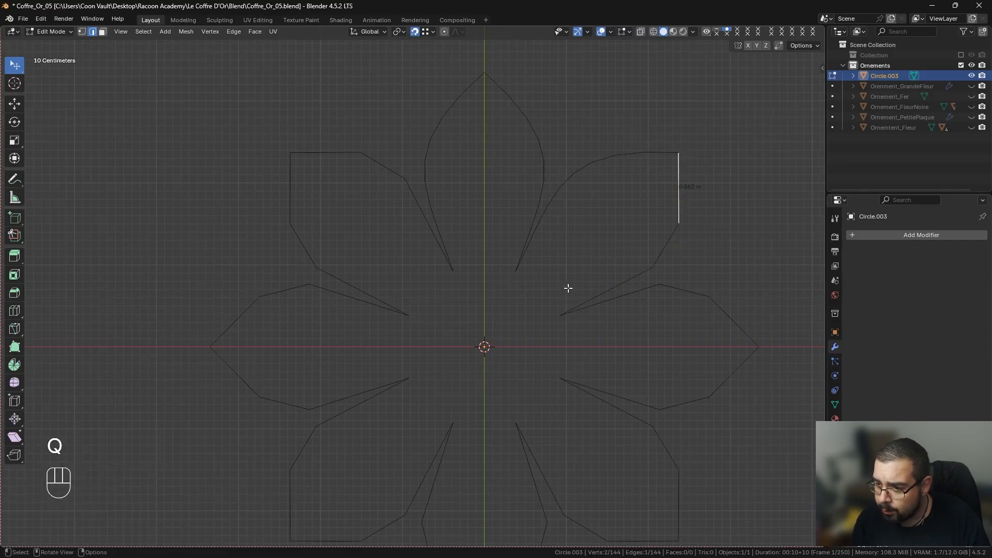
{"action": "left_click", "coordinate": [680, 165], "text": "ctrl"}
{"action": "key", "text": "q"}
{"action": "left_click", "coordinate": [680, 168]}
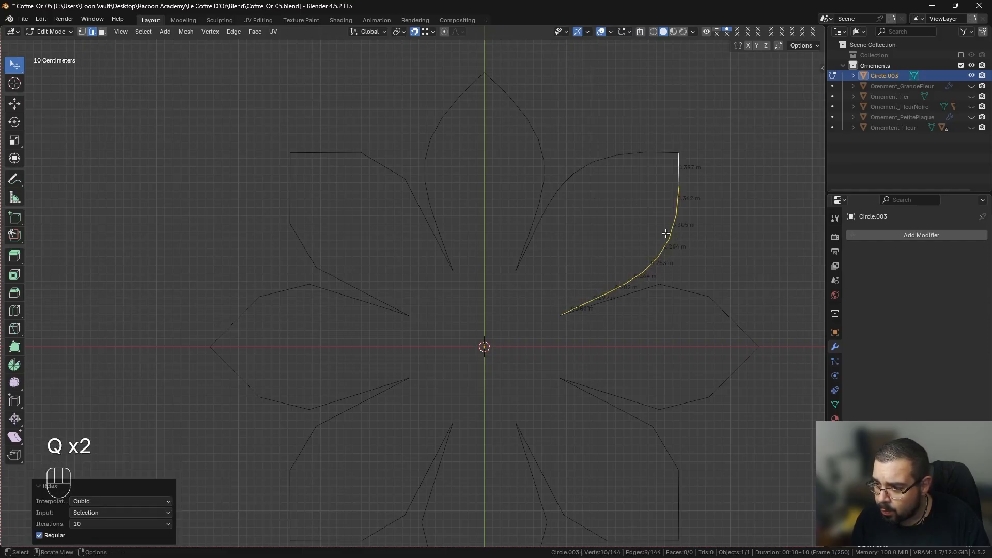
Relax the edge path along the right petal's upper side from base to tip.
{"action": "left_click", "coordinate": [595, 317]}
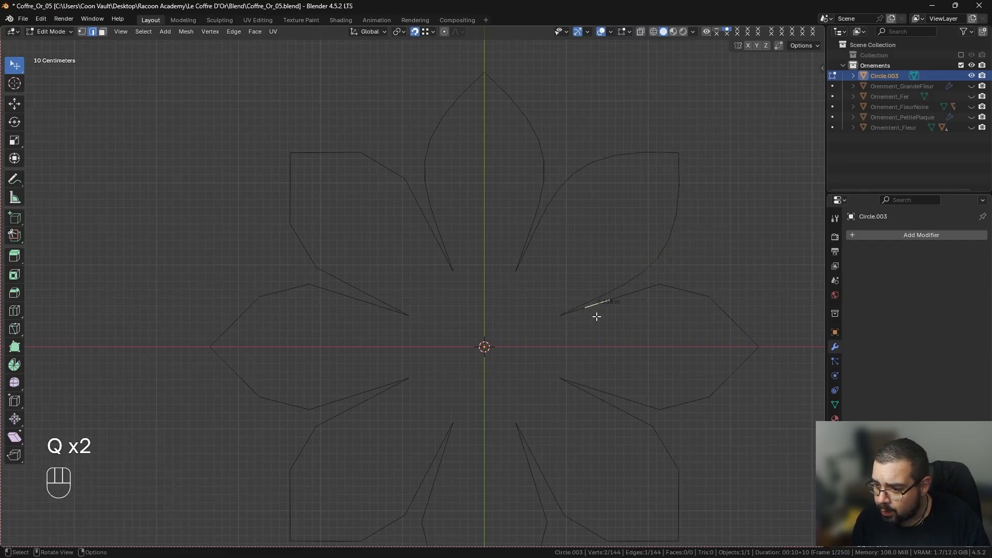
{"action": "left_click", "coordinate": [740, 333], "text": "ctrl"}
{"action": "key", "text": "q"}
{"action": "left_click", "coordinate": [735, 356]}
Relax the edge path along the right petal's lower side from base to tip.
{"action": "middle_click_drag", "start_coordinate": [736, 356], "coordinate": [634, 266], "text": "shift"}
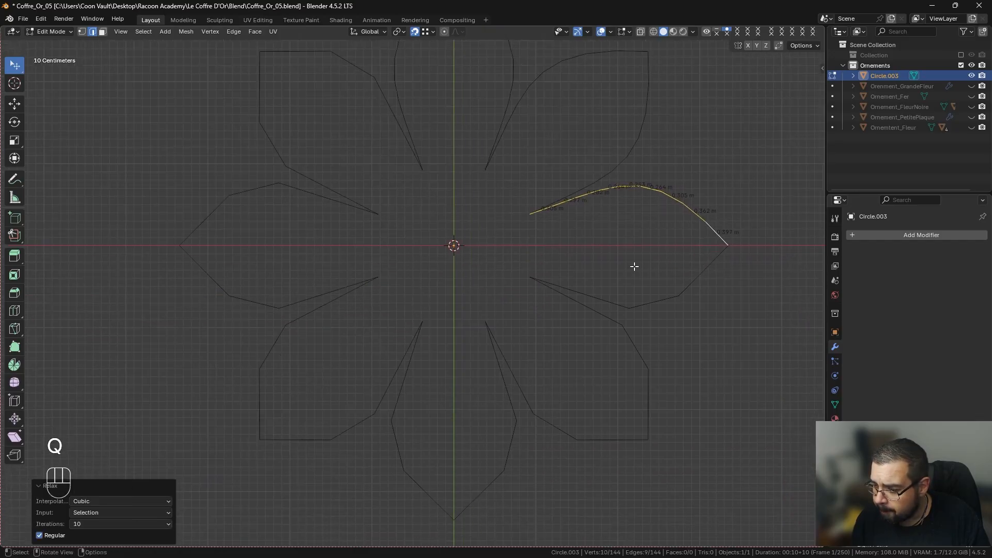
{"action": "left_click", "coordinate": [545, 281]}
{"action": "left_click", "coordinate": [722, 255], "text": "ctrl"}
{"action": "key", "text": "q"}
{"action": "left_click", "coordinate": [720, 253]}
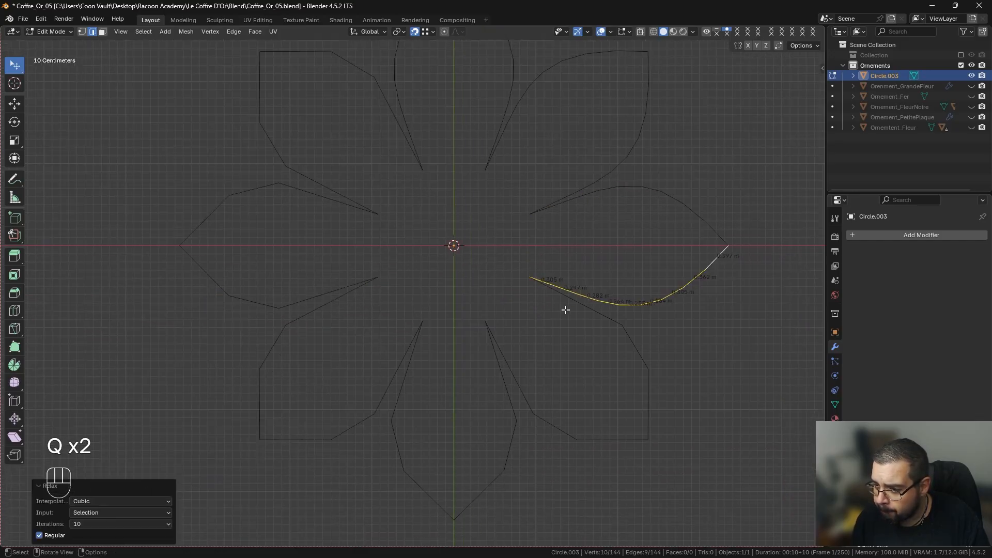
Relax both sides of the lower-right petal, each as an edge path from its base to the tip.
{"action": "left_click", "coordinate": [539, 283]}
{"action": "left_click", "coordinate": [640, 424], "text": "ctrl"}
{"action": "key", "text": "q"}
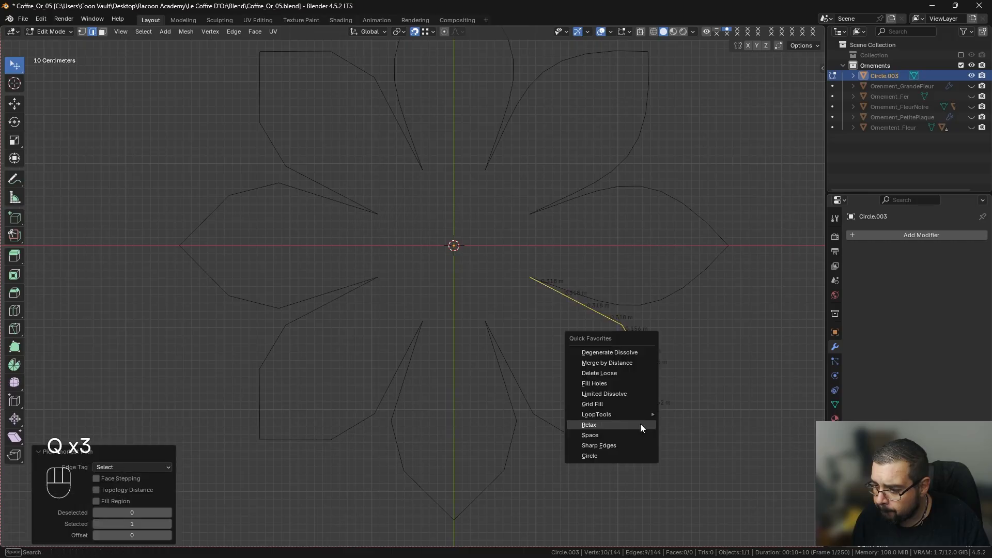
{"action": "left_click", "coordinate": [639, 423]}
{"action": "middle_click_drag", "start_coordinate": [505, 330], "coordinate": [541, 255], "text": "shift"}
{"action": "left_click", "coordinate": [537, 255]}
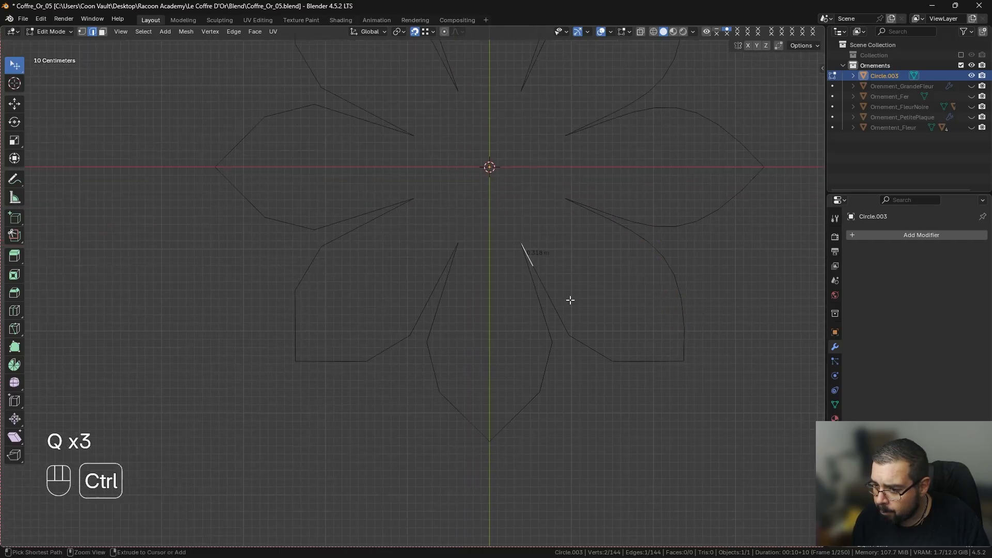
{"action": "left_click", "coordinate": [673, 353], "text": "ctrl"}
{"action": "key", "text": "q"}
{"action": "left_click", "coordinate": [674, 351]}
Relax the bottom petal's right and left sides, each as an edge path from its base to the tip.
{"action": "left_click", "coordinate": [530, 268]}
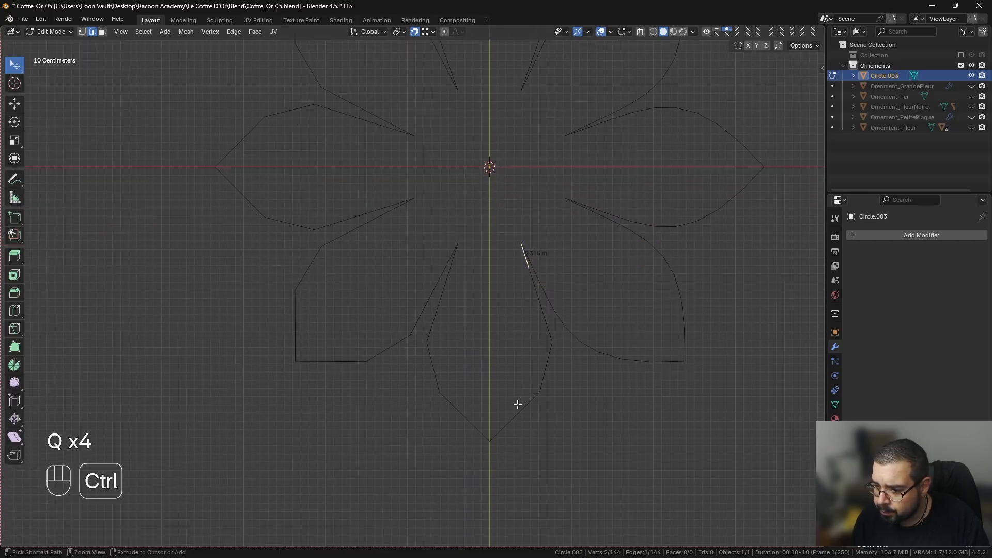
{"action": "left_click", "coordinate": [501, 421], "text": "ctrl"}
{"action": "key", "text": "q"}
{"action": "left_click", "coordinate": [501, 421]}
{"action": "left_click", "coordinate": [456, 255]}
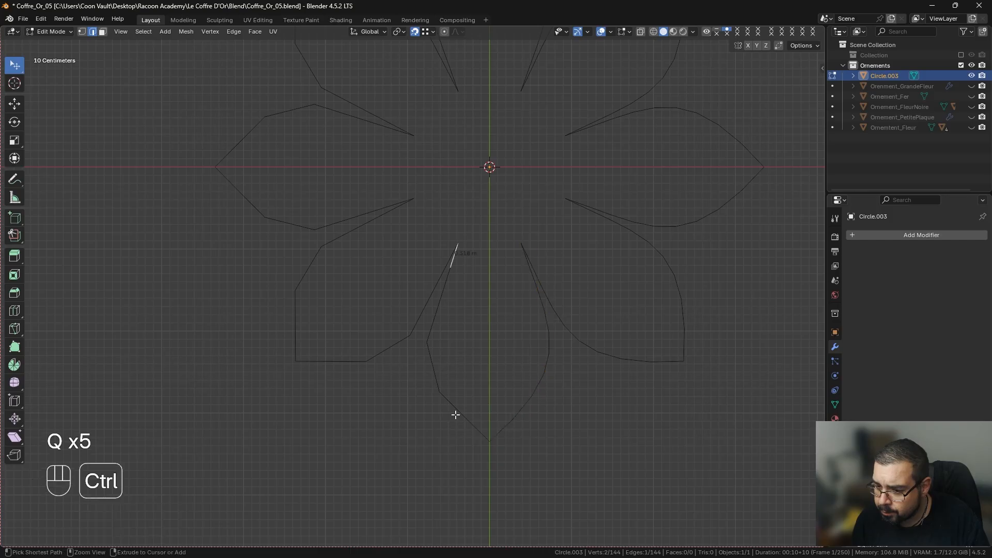
{"action": "left_click", "coordinate": [481, 428], "text": "ctrl"}
{"action": "key", "text": "q"}
{"action": "left_click", "coordinate": [481, 427]}
Relax the lower-left petal's lower and upper sides, each as an edge path from its base to the tip.
{"action": "left_click", "coordinate": [433, 252]}
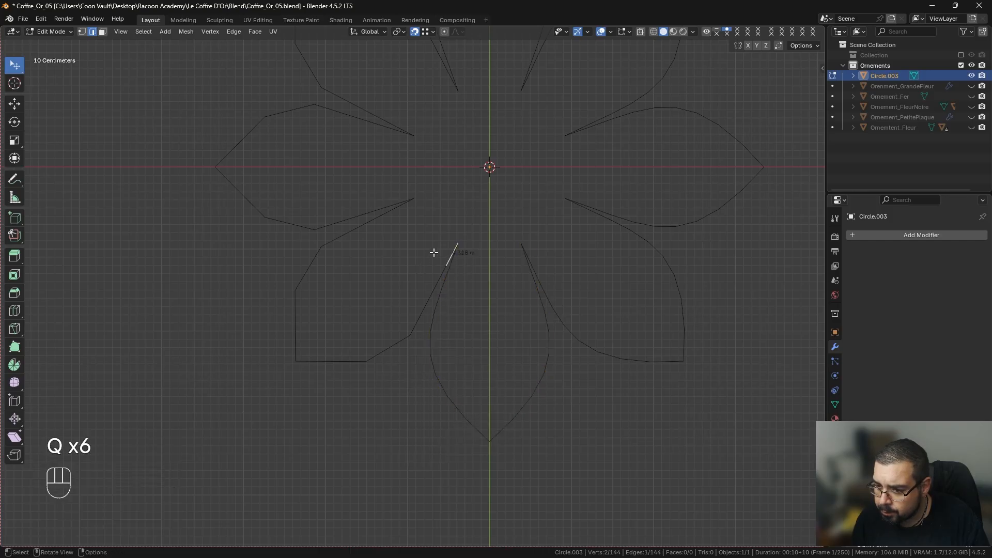
{"action": "left_click", "coordinate": [335, 358], "text": "ctrl"}
{"action": "key", "text": "q"}
{"action": "left_click", "coordinate": [336, 329]}
{"action": "middle_click_drag", "start_coordinate": [336, 329], "coordinate": [401, 361], "text": "shift"}
{"action": "left_click", "coordinate": [475, 205]}
{"action": "left_click", "coordinate": [365, 337], "text": "ctrl"}
{"action": "key", "text": "q"}
{"action": "left_click", "coordinate": [366, 331]}
Relax the left petal's lower and upper sides, each as an edge path from its base to the tip.
{"action": "left_click", "coordinate": [474, 266]}
{"action": "left_click", "coordinate": [312, 247], "text": "ctrl"}
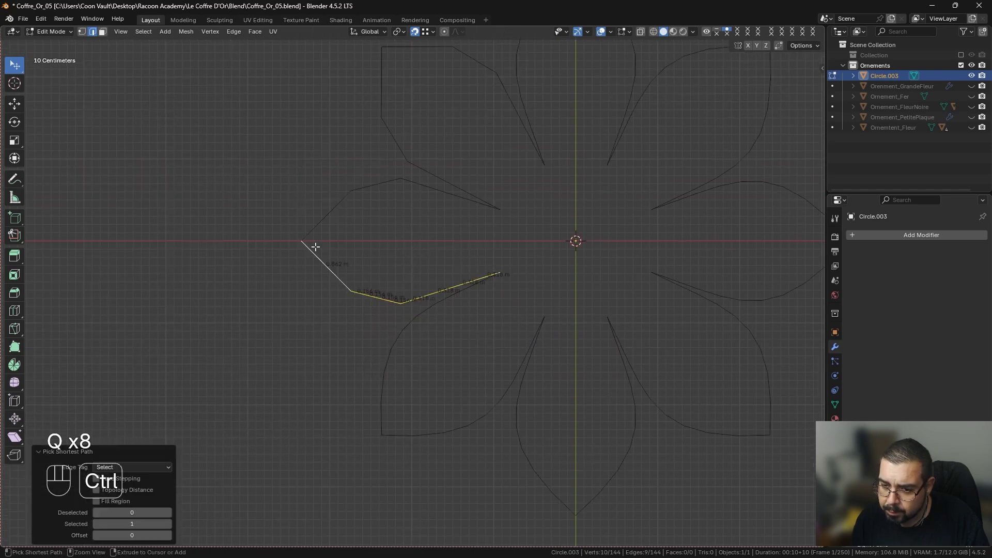
{"action": "key", "text": "q"}
{"action": "left_click", "coordinate": [315, 247]}
{"action": "left_click", "coordinate": [488, 202]}
{"action": "left_click", "coordinate": [327, 223], "text": "ctrl"}
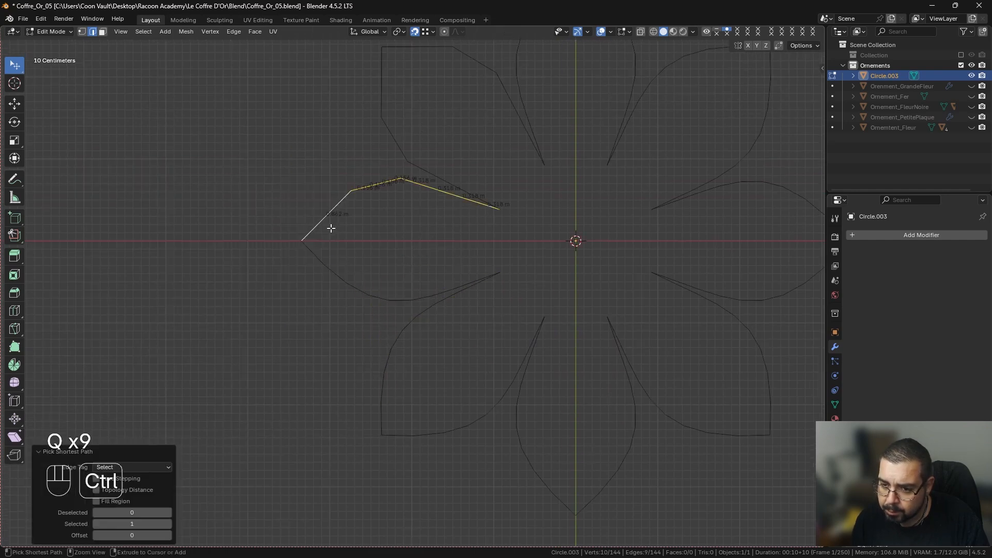
{"action": "key", "text": "q"}
{"action": "left_click", "coordinate": [330, 224]}
Relax the upper-left petal's lower and upper sides, each as an edge path from its base to the tip.
{"action": "middle_click_drag", "start_coordinate": [397, 233], "coordinate": [383, 310], "text": "shift"}
{"action": "left_click", "coordinate": [484, 266]}
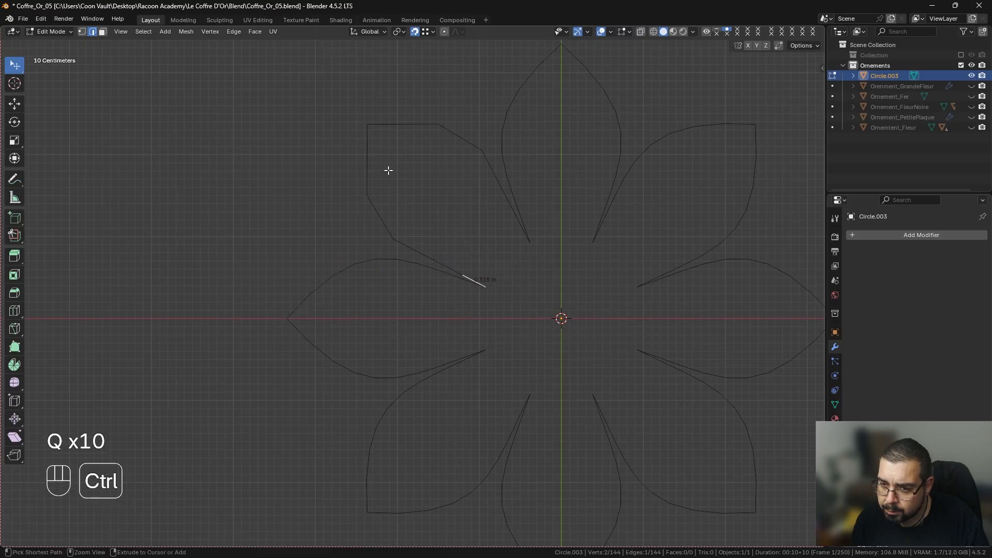
{"action": "left_click", "coordinate": [381, 146], "text": "ctrl"}
{"action": "key", "text": "q"}
{"action": "left_click", "coordinate": [392, 143]}
{"action": "left_click", "coordinate": [496, 220]}
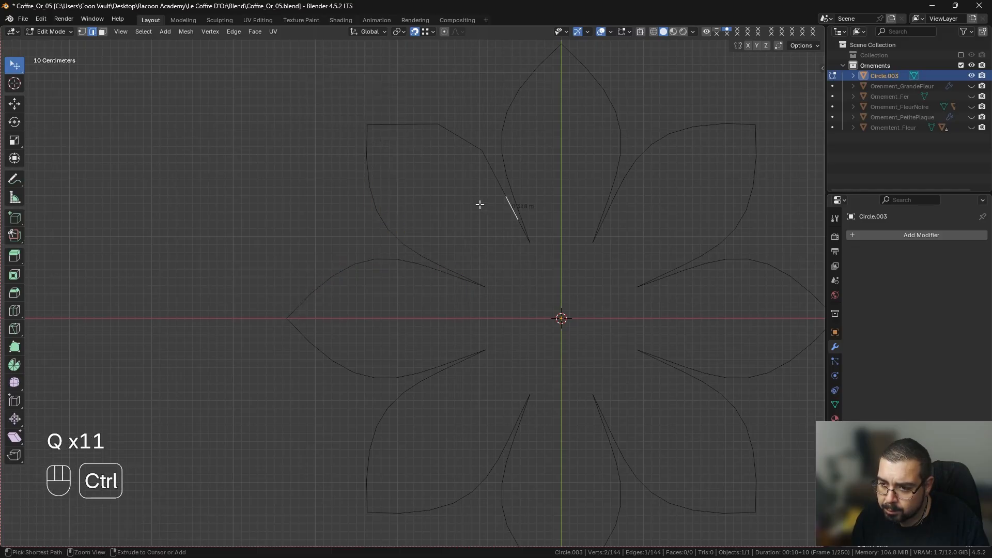
{"action": "left_click", "coordinate": [386, 135], "text": "ctrl"}
{"action": "key", "text": "ctrl+z"}
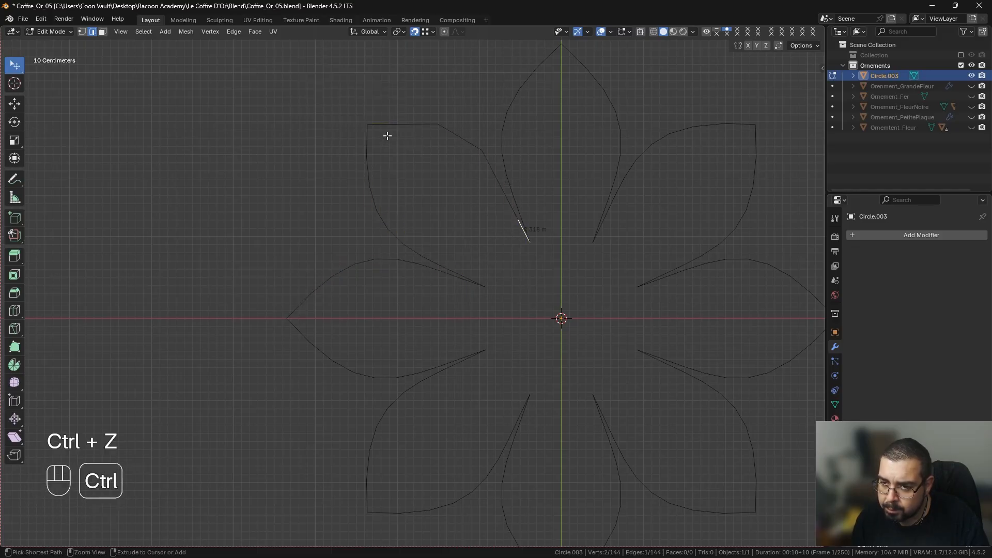
{"action": "left_click", "coordinate": [387, 135], "text": "ctrl"}
{"action": "key", "text": "q"}
{"action": "left_click", "coordinate": [386, 135]}
Select the edge path along the top petal's left side, and examine the gold flower in the reference image from Object Mode.
{"action": "middle_click_drag", "start_coordinate": [454, 146], "coordinate": [471, 292], "text": "shift"}
{"action": "left_click", "coordinate": [522, 293]}
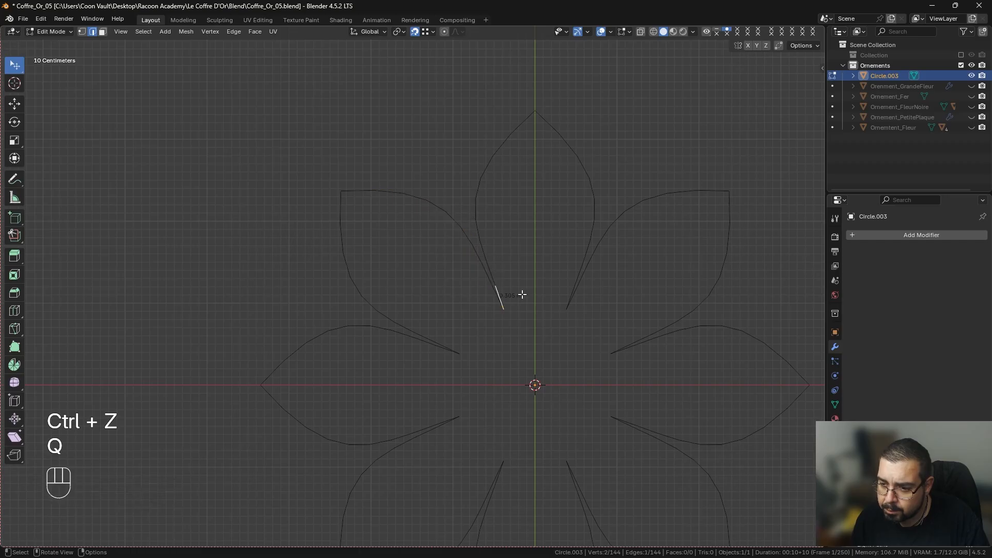
{"action": "left_click", "coordinate": [528, 128], "text": "ctrl"}
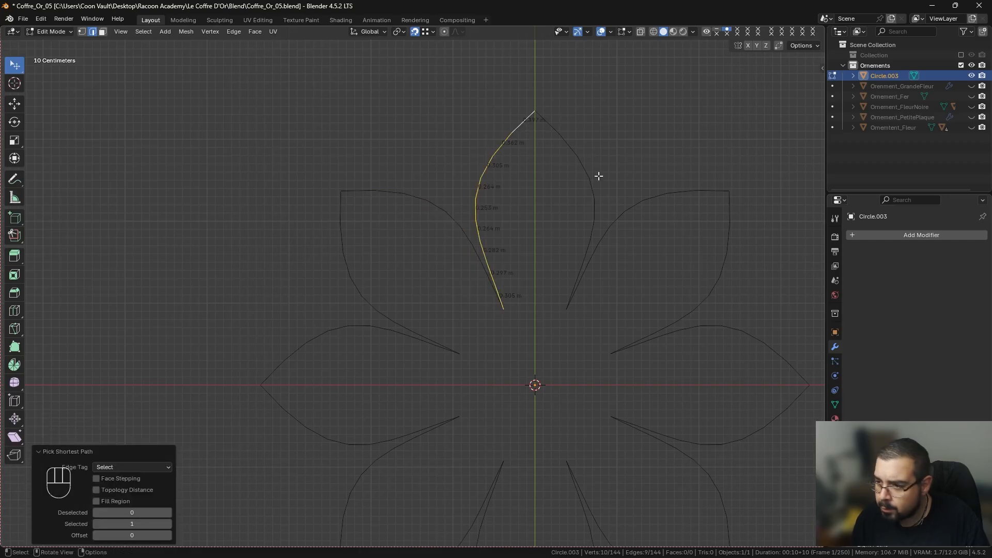
{"action": "key", "text": "Tab"}
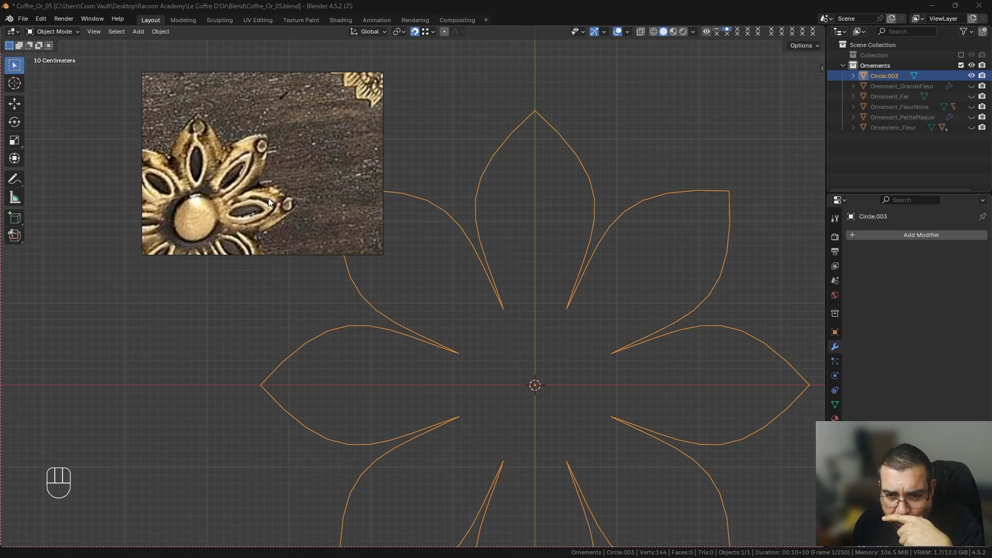
{"action": "middle_click_drag", "start_coordinate": [269, 198], "coordinate": [309, 157]}
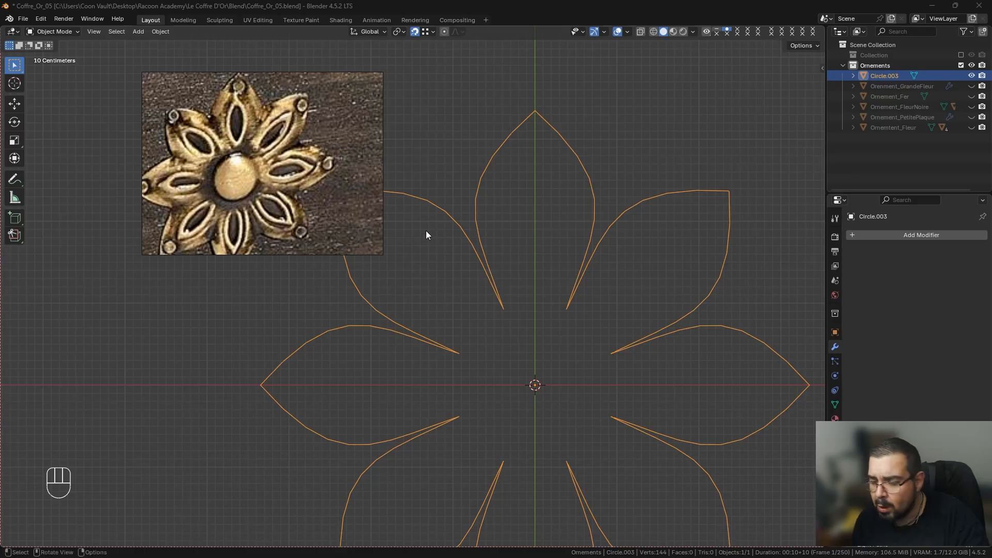
{"action": "right_click_drag", "start_coordinate": [244, 100], "coordinate": [0, 107]}
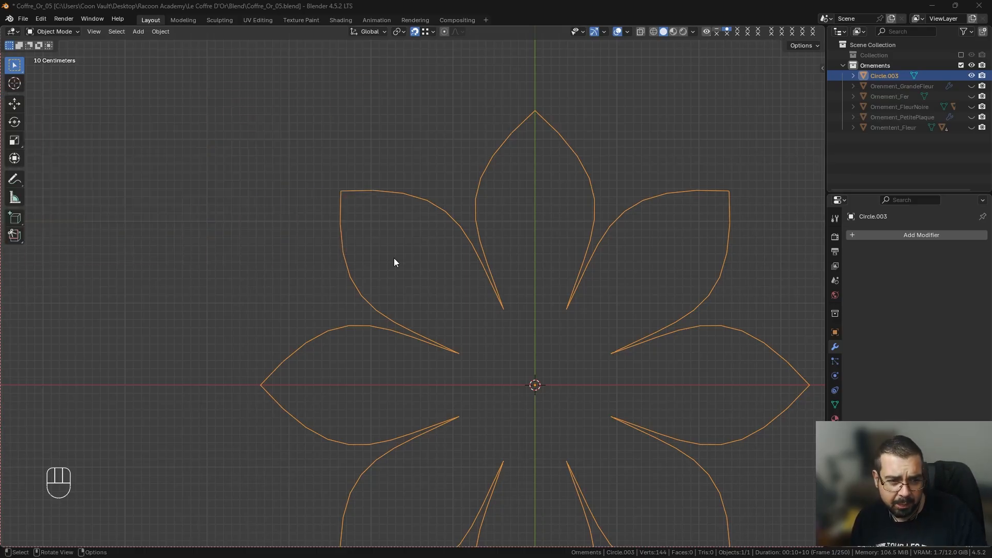
In vertex selection mode, join the two base vertices of the top petal and of the upper-right petal with straight edges.
{"action": "middle_click_drag", "start_coordinate": [393, 262], "coordinate": [484, 237], "text": "shift"}
{"action": "key", "text": "Tab"}
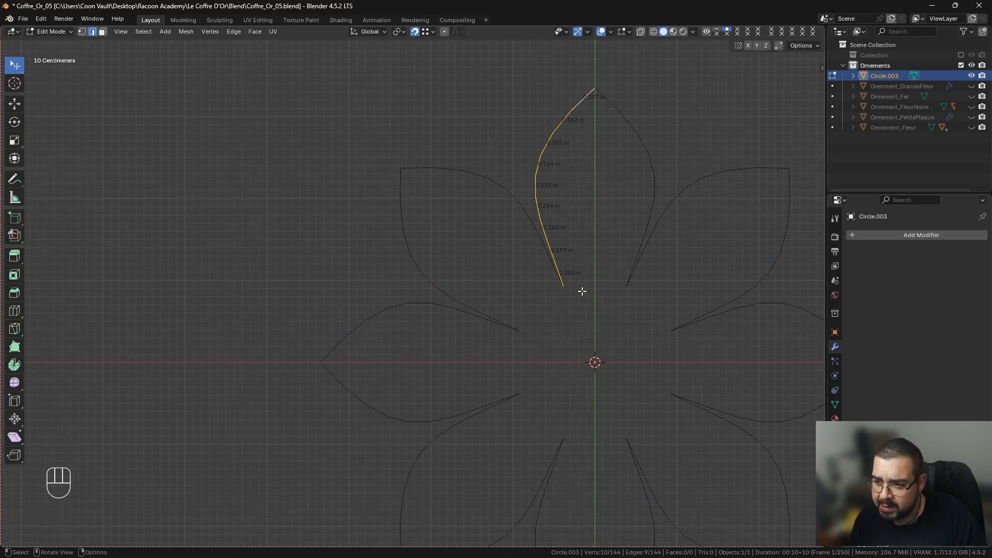
{"action": "left_click", "coordinate": [82, 32]}
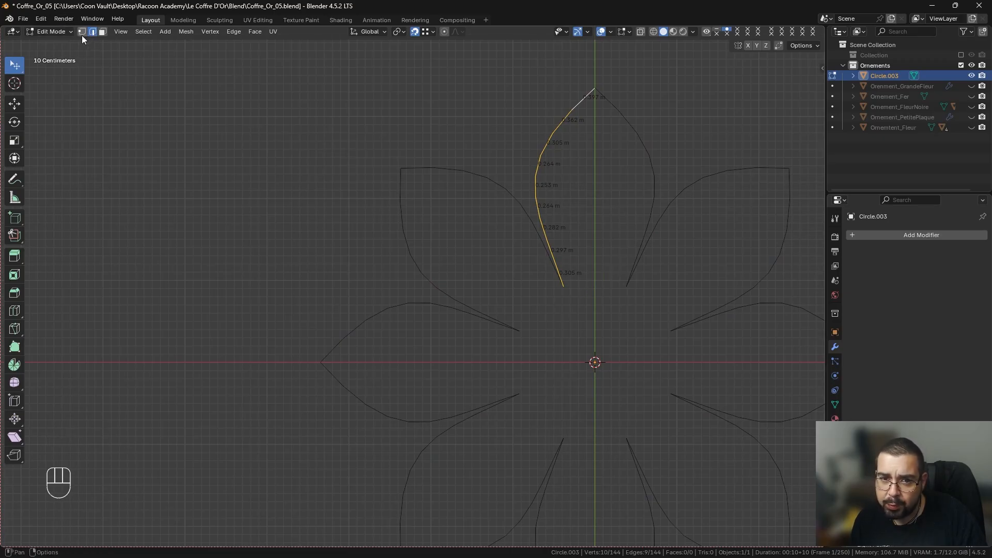
{"action": "left_click", "coordinate": [587, 293]}
{"action": "left_click", "coordinate": [622, 297], "text": "shift"}
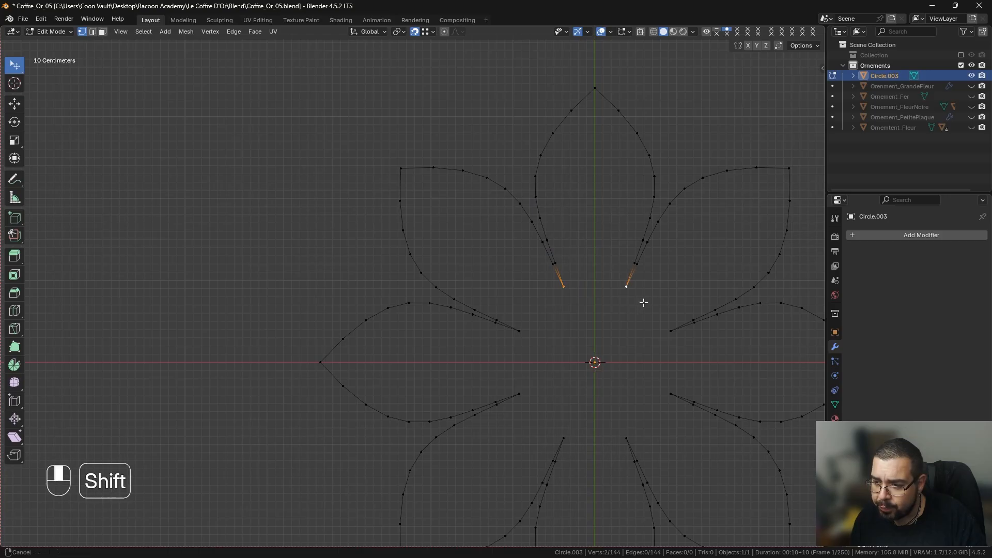
{"action": "middle_click_drag", "start_coordinate": [643, 301], "coordinate": [608, 244], "text": "shift"}
{"action": "key", "text": "f"}
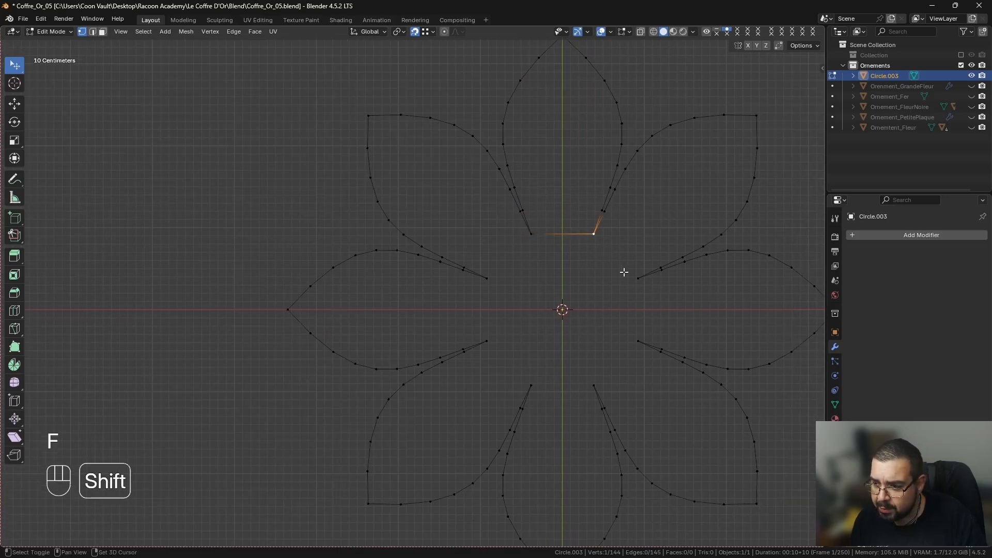
{"action": "key", "text": "f"}
Close the bases of the lower-right and right petals with an edge between each petal's two base vertices.
{"action": "left_click", "coordinate": [630, 335]}
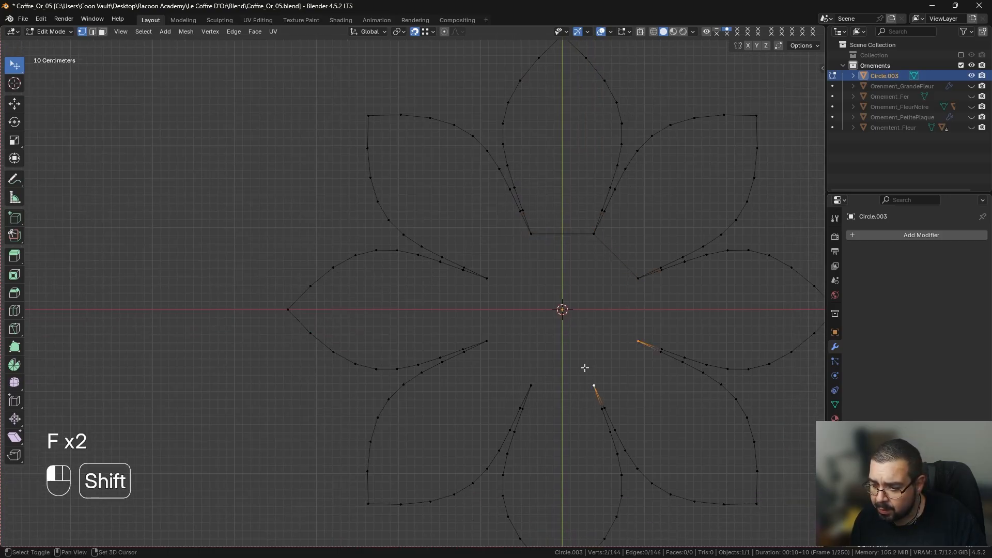
{"action": "key", "text": "f"}
{"action": "left_click", "coordinate": [636, 343]}
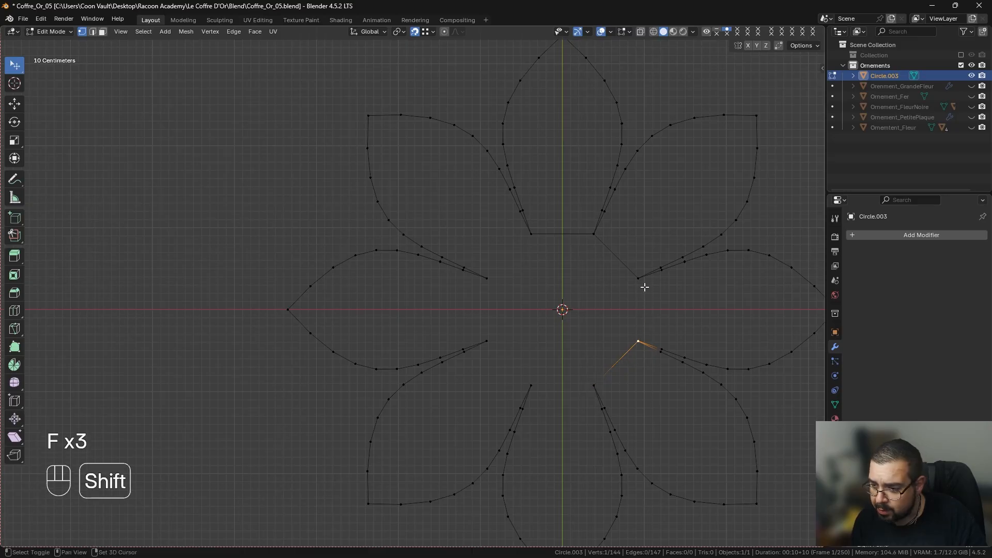
{"action": "left_click", "coordinate": [639, 279], "text": "shift"}
{"action": "key", "text": "f"}
Close the bases of the bottom and lower-left petals with an edge between each petal's two base vertices.
{"action": "left_click", "coordinate": [575, 373]}
{"action": "left_click", "coordinate": [544, 376], "text": "shift"}
{"action": "key", "text": "f"}
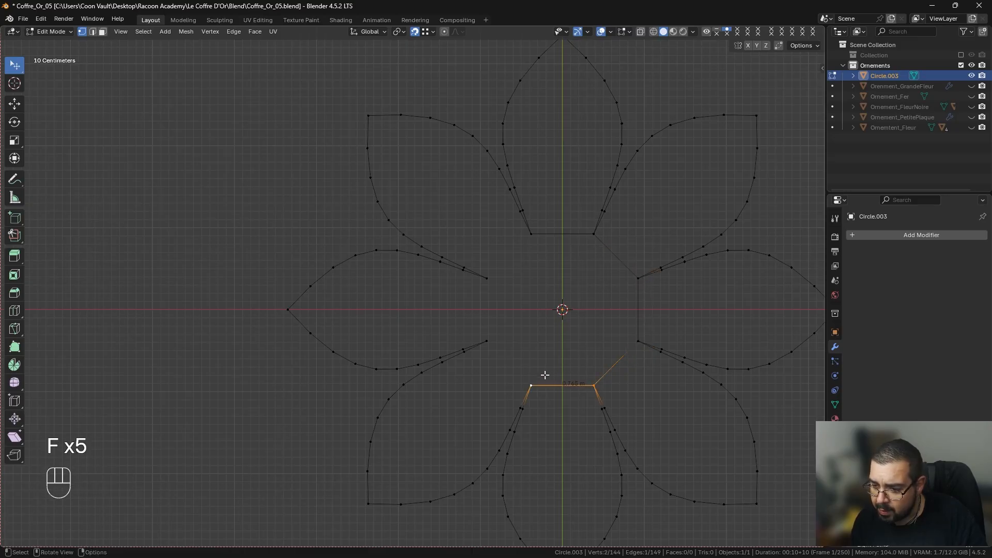
{"action": "left_click", "coordinate": [540, 378]}
{"action": "left_click", "coordinate": [502, 345], "text": "shift"}
{"action": "key", "text": "f"}
Close the bases of the left and upper-left petals with an edge between each petal's two base vertices, completing the central octagon.
{"action": "left_click", "coordinate": [489, 336]}
{"action": "left_click", "coordinate": [483, 275], "text": "shift"}
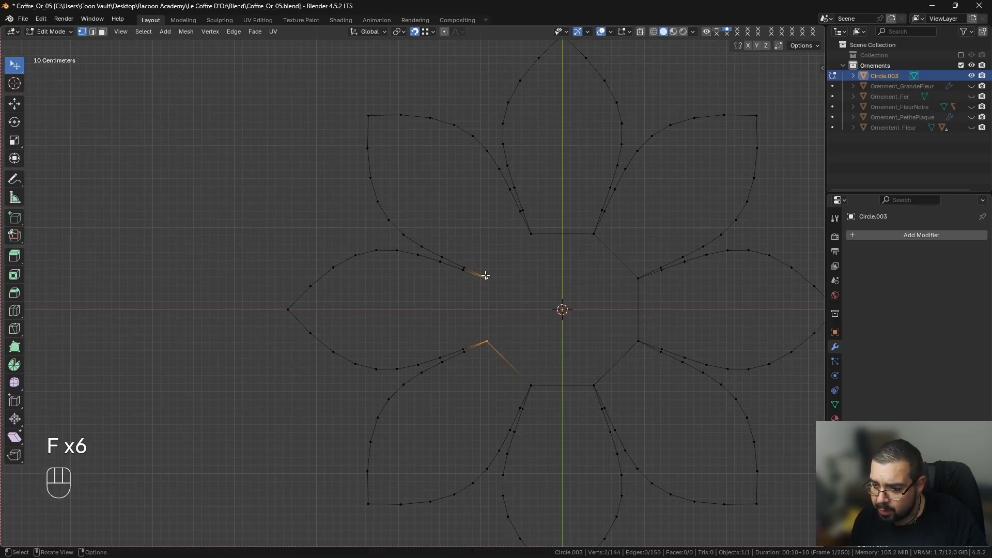
{"action": "key", "text": "f"}
{"action": "left_click", "coordinate": [487, 277]}
{"action": "left_click", "coordinate": [526, 245], "text": "shift"}
{"action": "key", "text": "f"}
Add three evenly spaced loop cuts to each of the central octagon's top and upper-right sides.
{"action": "middle_click_drag", "start_coordinate": [583, 246], "coordinate": [511, 259], "text": "shift"}
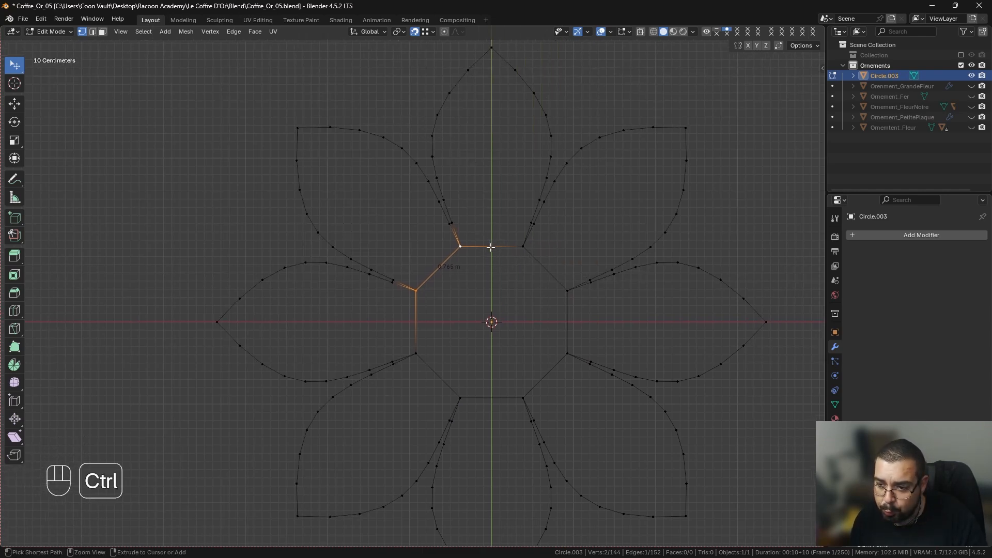
{"action": "key", "text": "ctrl+r"}
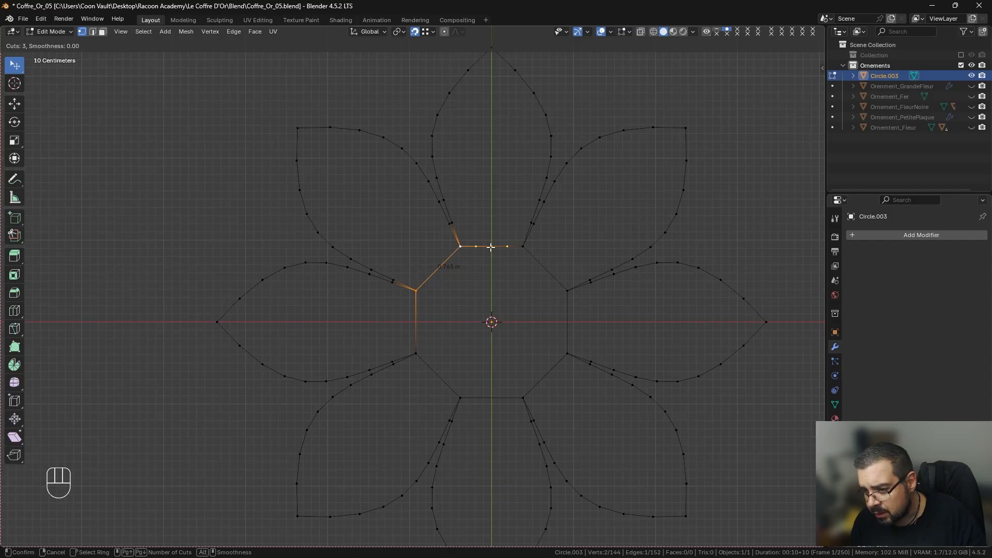
{"action": "left_click", "coordinate": [490, 247]}
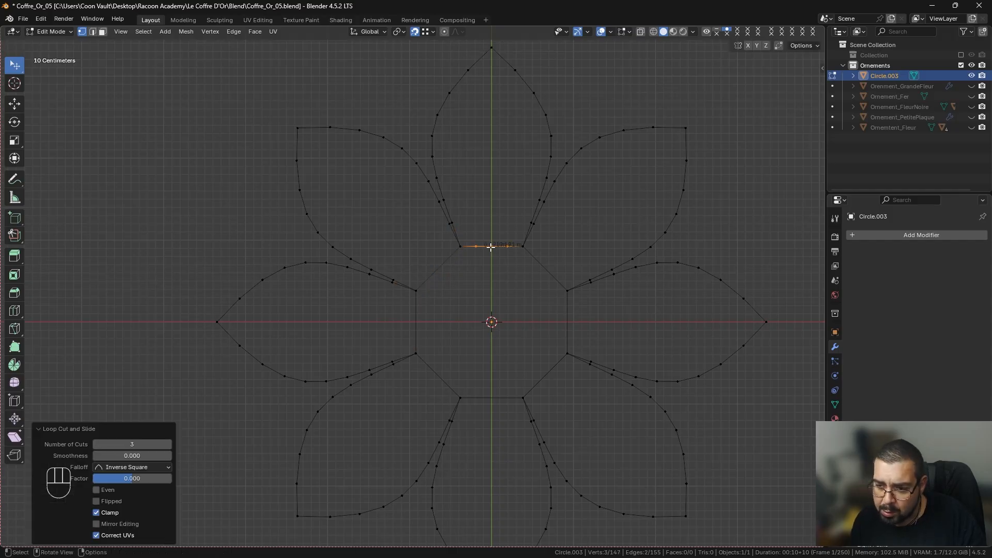
{"action": "key", "text": "ctrl+r"}
{"action": "left_click", "coordinate": [542, 264]}
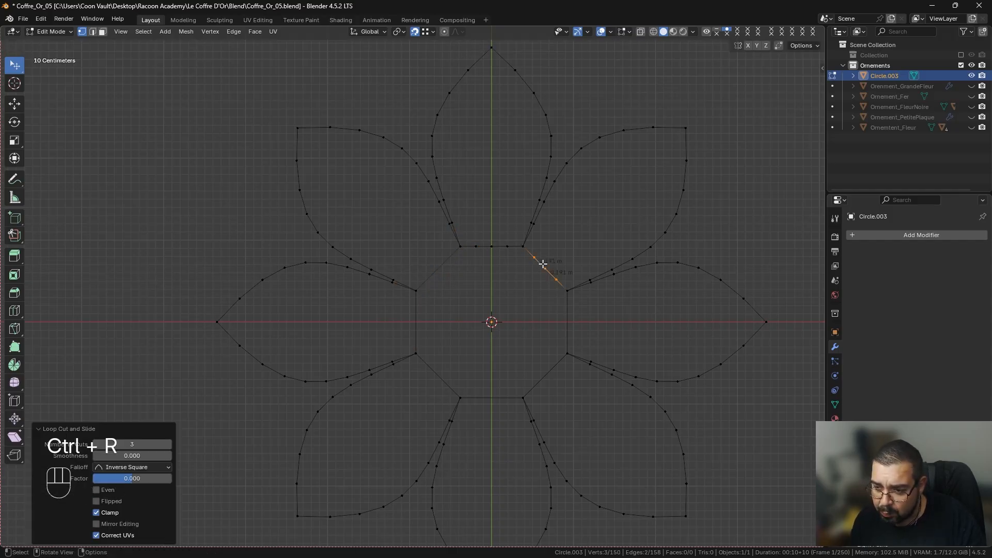
{"action": "right_click", "coordinate": [540, 261]}
Add three evenly spaced loop cuts to each of the central octagon's right and lower-right sides.
{"action": "key", "text": "ctrl+r"}
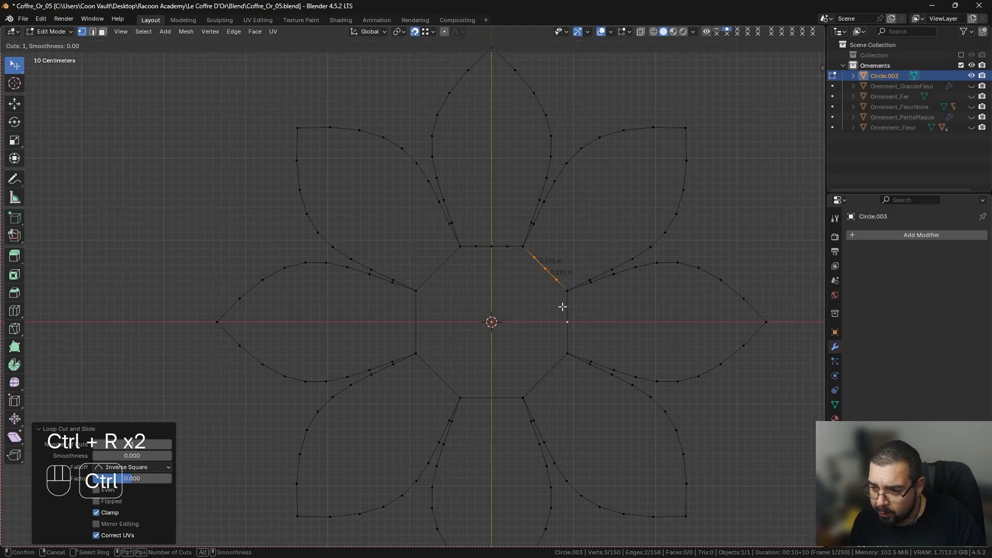
{"action": "left_click", "coordinate": [565, 305]}
{"action": "key", "text": "ctrl+r"}
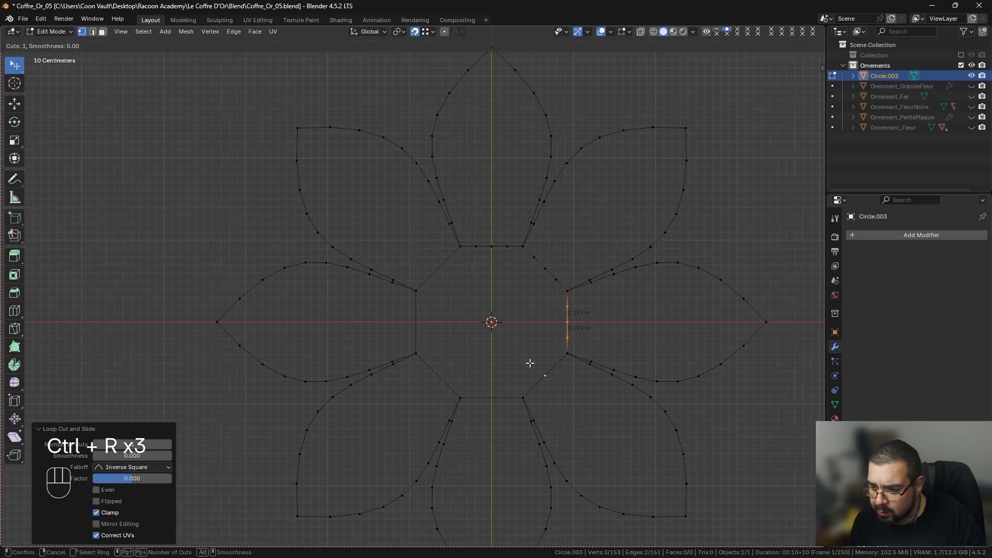
{"action": "left_click", "coordinate": [529, 364]}
Add three evenly spaced loop cuts to each of the central octagon's bottom and lower-left sides.
{"action": "key", "text": "ctrl+r"}
{"action": "scroll", "coordinate": [481, 383], "scroll_direction": "up", "scroll_amount": 1}
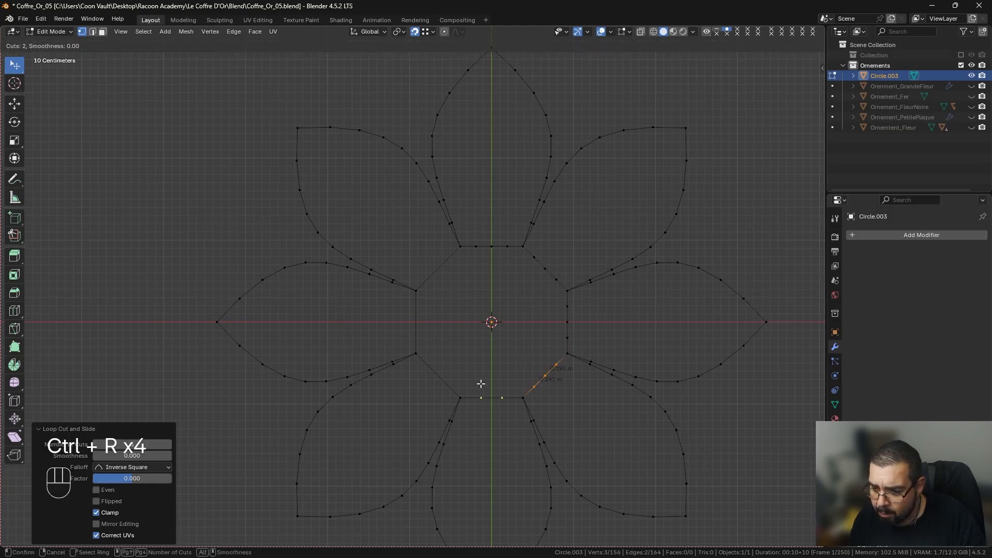
{"action": "left_click", "coordinate": [481, 384]}
{"action": "key", "text": "ctrl+r"}
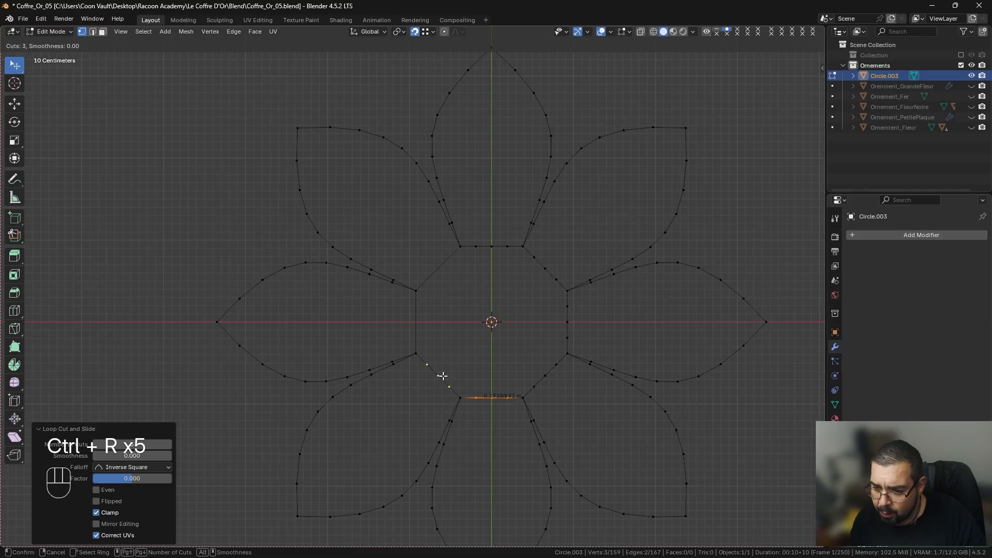
{"action": "left_click", "coordinate": [442, 375]}
Add three evenly spaced loop cuts to each of the central octagon's left and upper-left sides.
{"action": "key", "text": "ctrl+r"}
{"action": "left_click", "coordinate": [421, 332]}
{"action": "key", "text": "ctrl+r"}
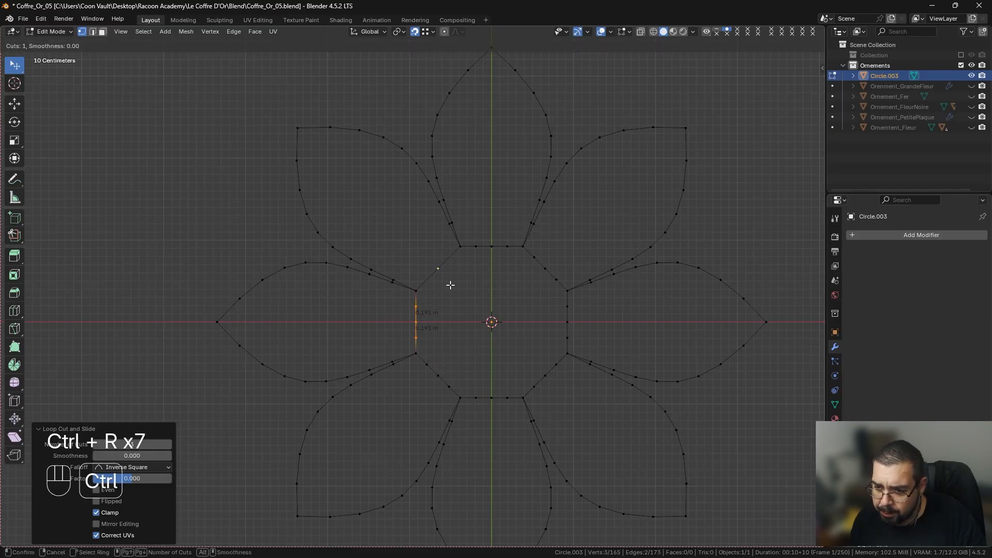
{"action": "scroll", "coordinate": [450, 284], "scroll_direction": "up", "scroll_amount": 3}
{"action": "left_click", "coordinate": [451, 284]}
Add the remaining loop cut to the central octagon's upper-left side and clear the selection.
{"action": "left_click", "coordinate": [460, 266]}
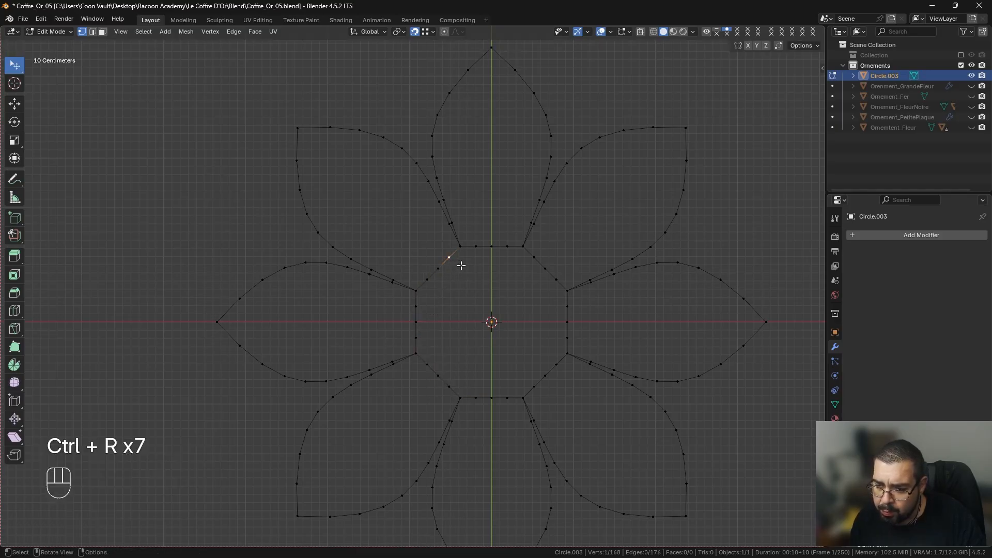
{"action": "left_click", "coordinate": [460, 265], "text": "alt+shift"}
{"action": "left_click", "coordinate": [234, 99]}
Switch to edge selection and select all the edges around the central octagon.
{"action": "key", "text": "2"}
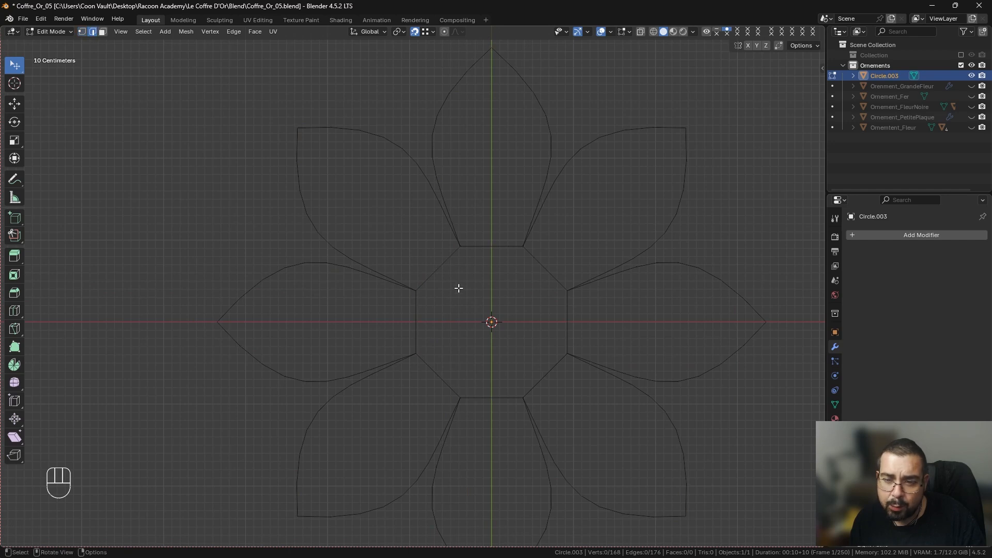
{"action": "left_click", "coordinate": [422, 285]}
{"action": "left_click", "coordinate": [555, 292], "text": "ctrl"}
{"action": "left_click", "coordinate": [535, 354], "text": "ctrl"}
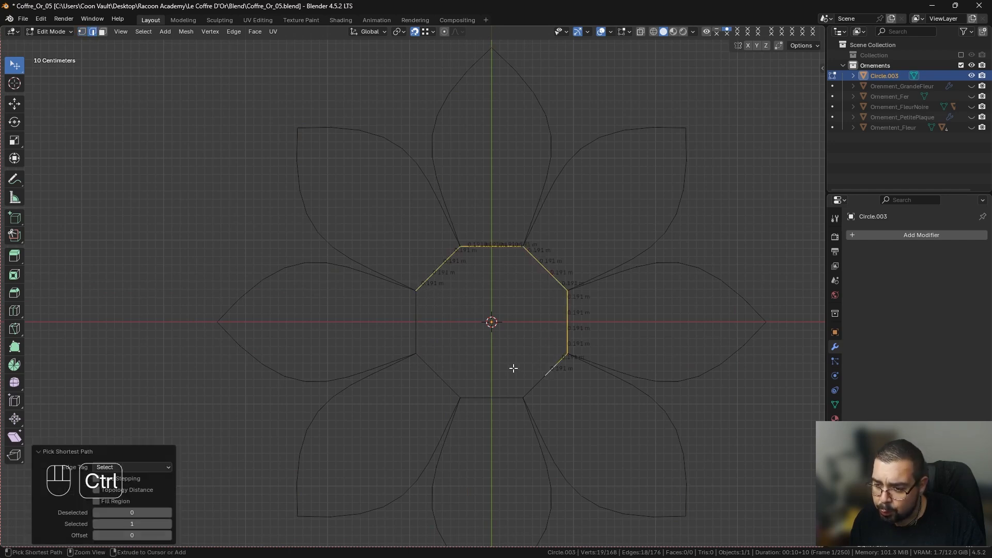
{"action": "left_click", "coordinate": [443, 383], "text": "ctrl"}
{"action": "left_click", "coordinate": [423, 316], "text": "ctrl"}
{"action": "left_click", "coordinate": [436, 286], "text": "ctrl"}
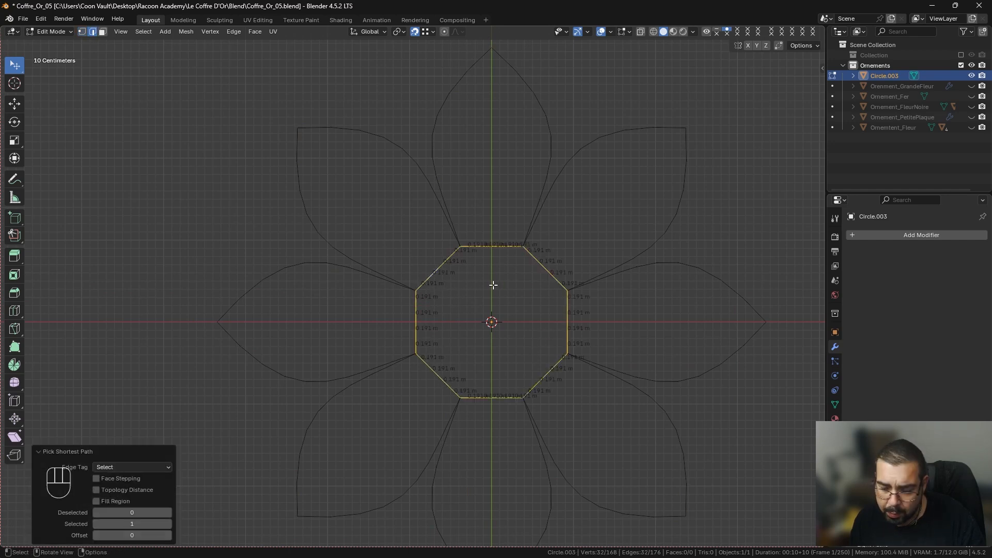
Try rounding the selected central octagon with LoopTools Circle, and undo it.
{"action": "right_click", "coordinate": [467, 289]}
{"action": "mouse_move", "coordinate": [469, 197]}
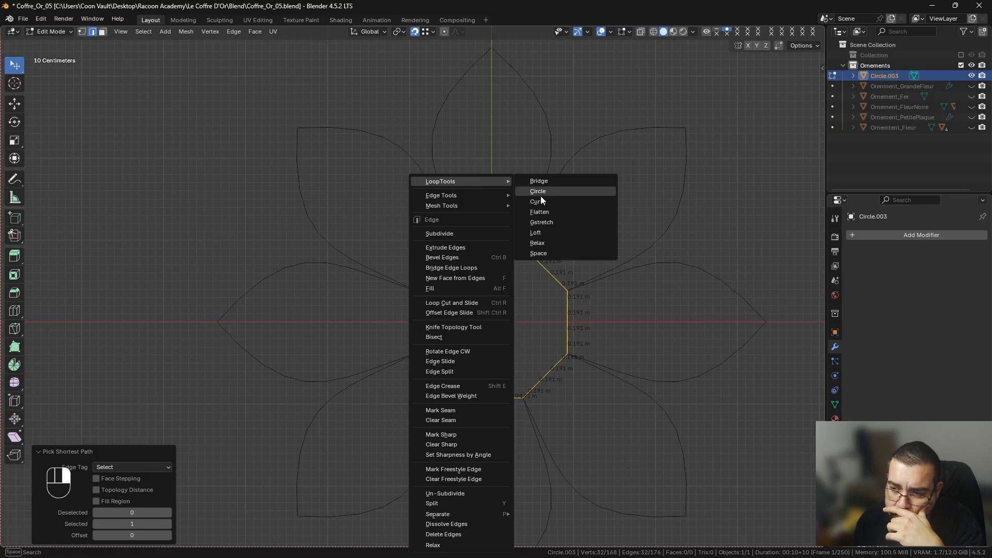
{"action": "left_click", "coordinate": [540, 195]}
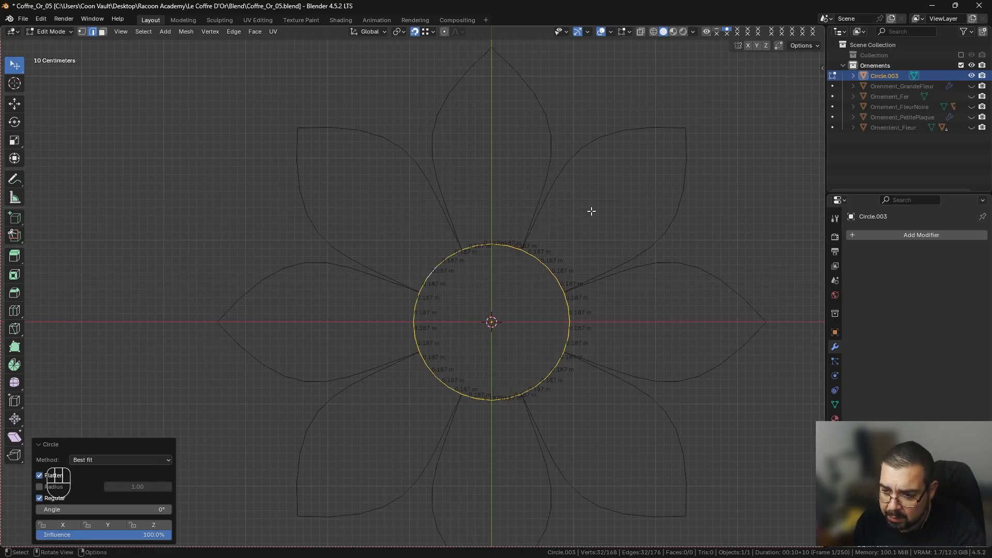
{"action": "scroll", "coordinate": [589, 232], "scroll_direction": "up", "scroll_amount": 3}
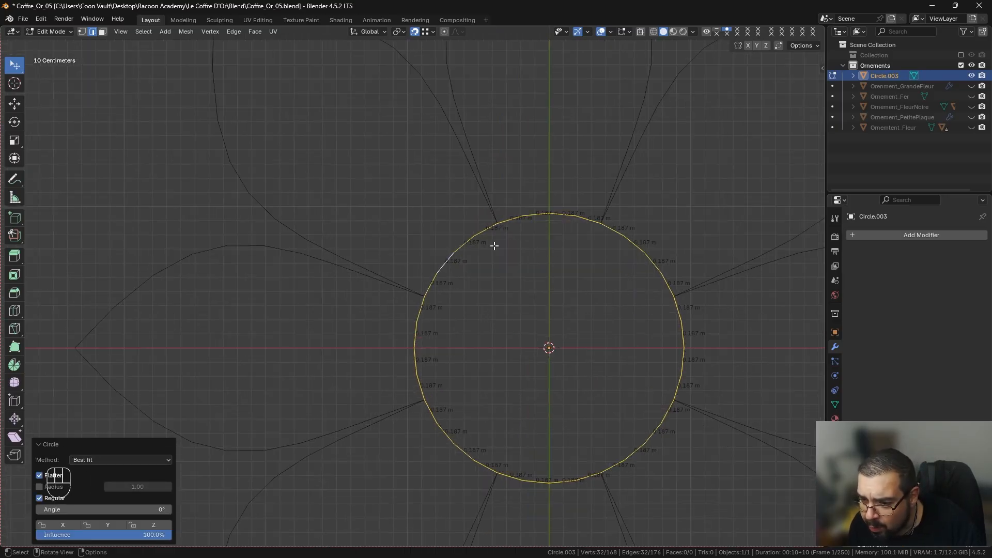
{"action": "key", "text": "ctrl+z"}
Reshape the selected central octagon into a regular circle with LoopTools Circle, using the Best fit method.
{"action": "right_click", "coordinate": [527, 243]}
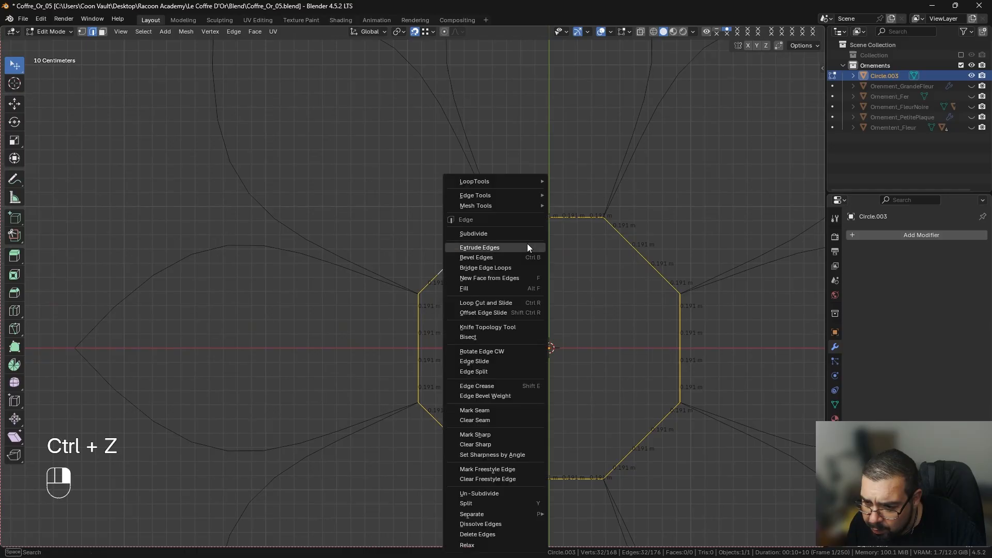
{"action": "mouse_move", "coordinate": [507, 185]}
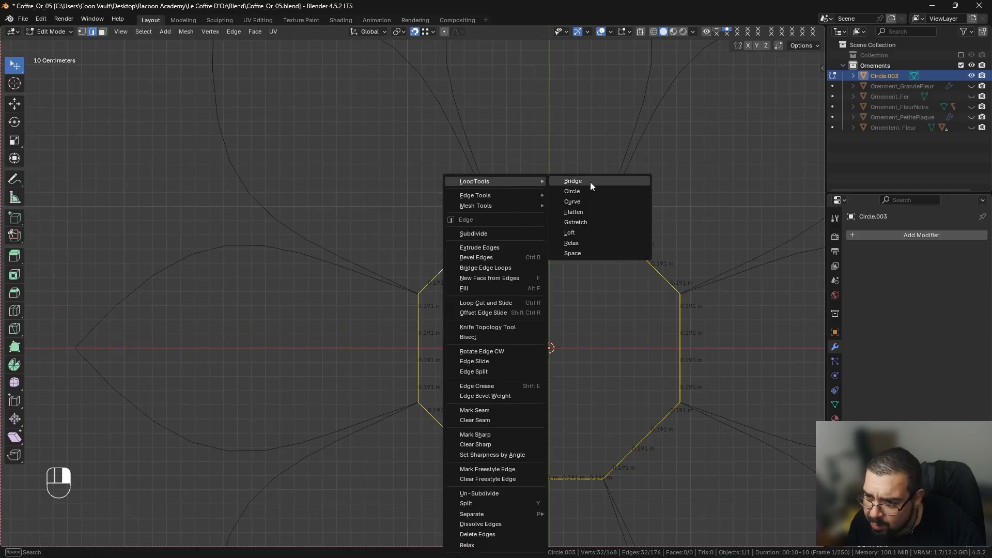
{"action": "left_click", "coordinate": [589, 191]}
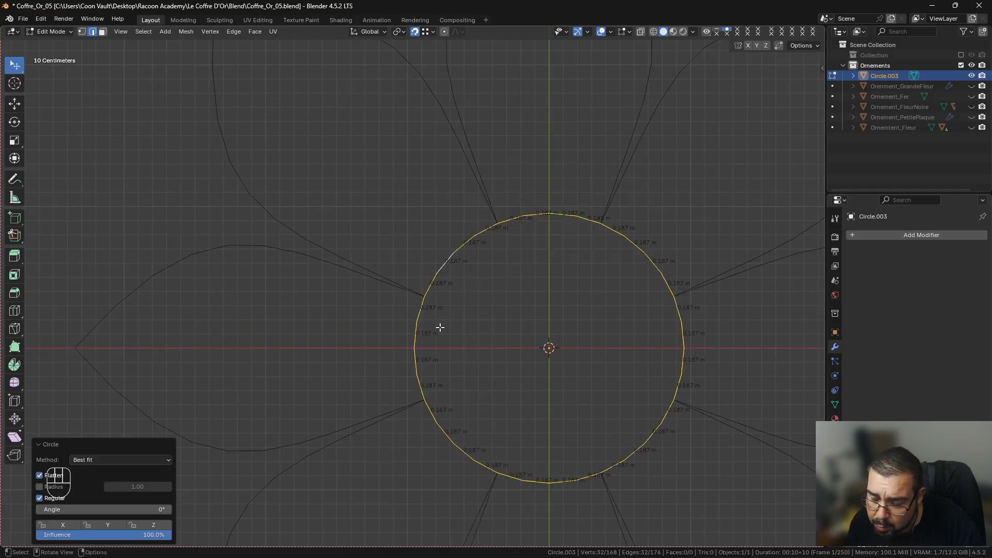
{"action": "middle_click_drag", "start_coordinate": [736, 272], "coordinate": [617, 301], "text": "shift"}
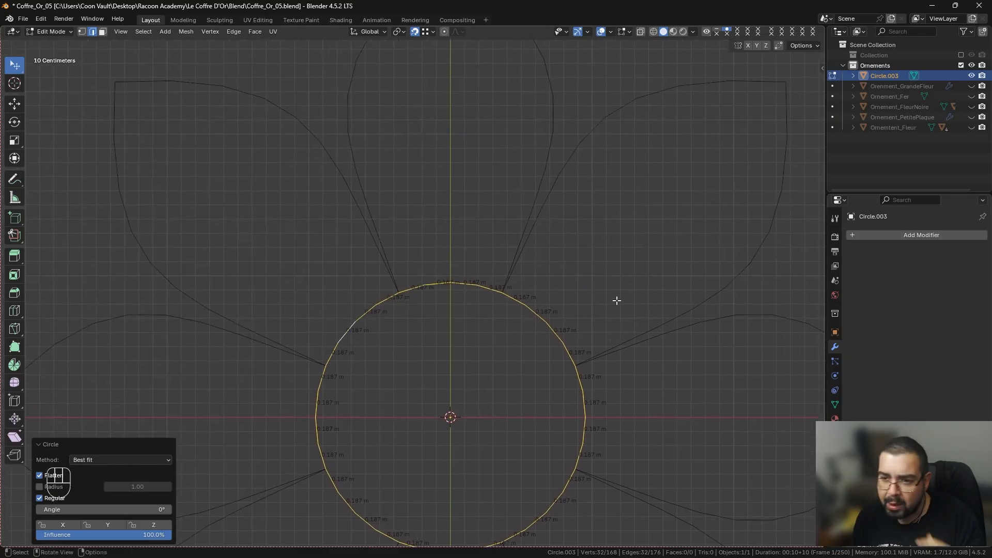
{"action": "scroll", "coordinate": [616, 301], "scroll_direction": "down", "scroll_amount": 2}
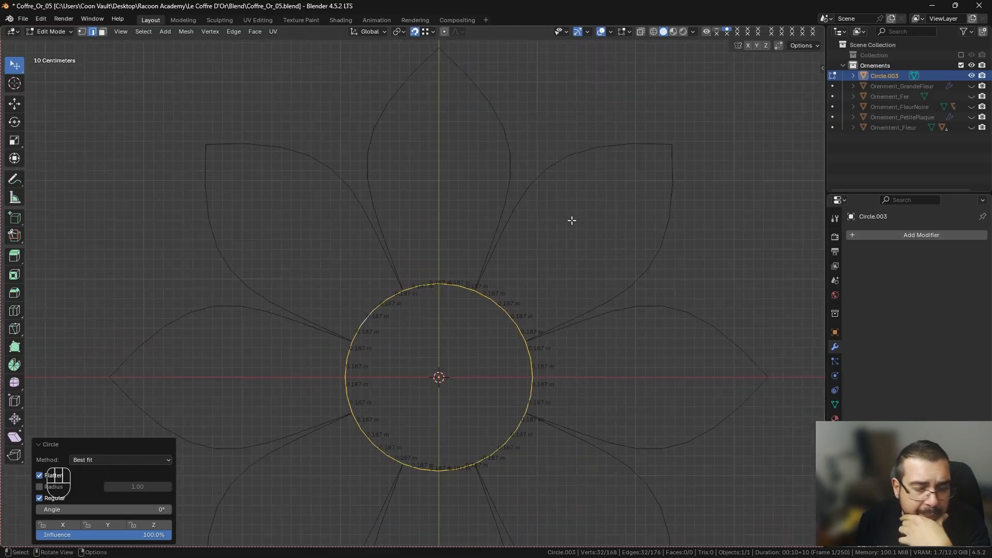
Select the closed edge outline of the top petal, including its curved base along the central circle.
{"action": "right_click_drag", "start_coordinate": [410, 1], "coordinate": [383, 0]}
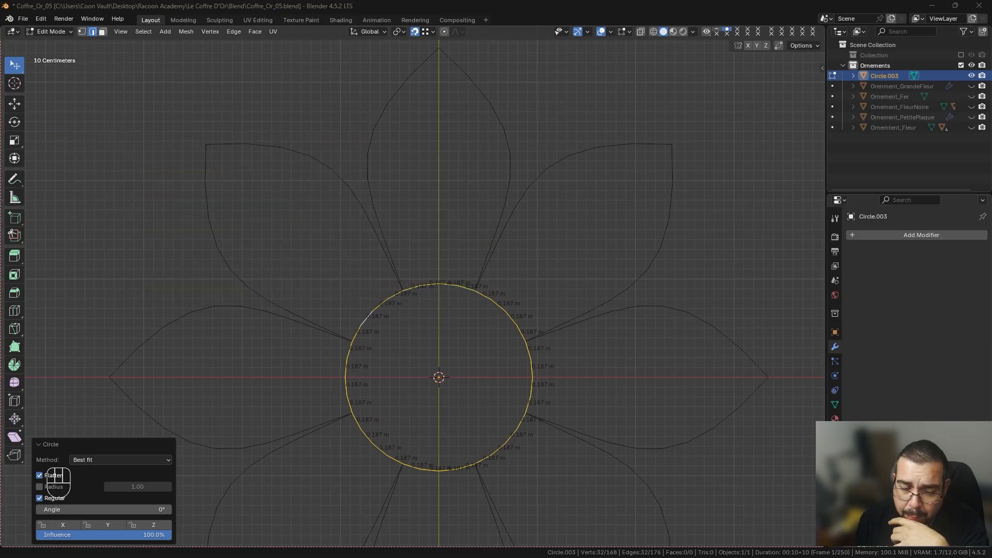
{"action": "left_click", "coordinate": [96, 32]}
{"action": "left_click", "coordinate": [409, 279]}
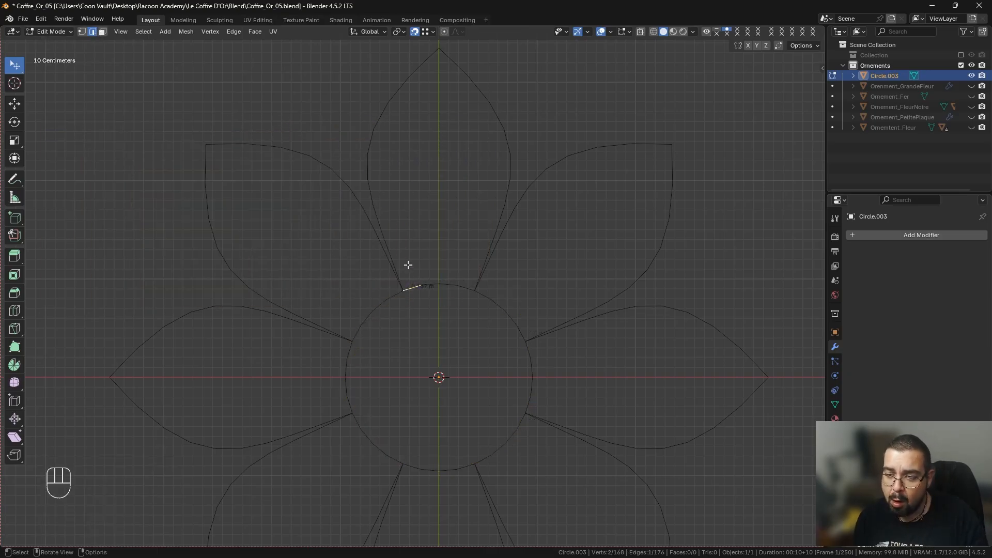
{"action": "middle_click_drag", "start_coordinate": [390, 187], "coordinate": [386, 221], "text": "shift"}
{"action": "left_click", "coordinate": [382, 179], "text": "ctrl"}
{"action": "left_click", "coordinate": [416, 124], "text": "ctrl"}
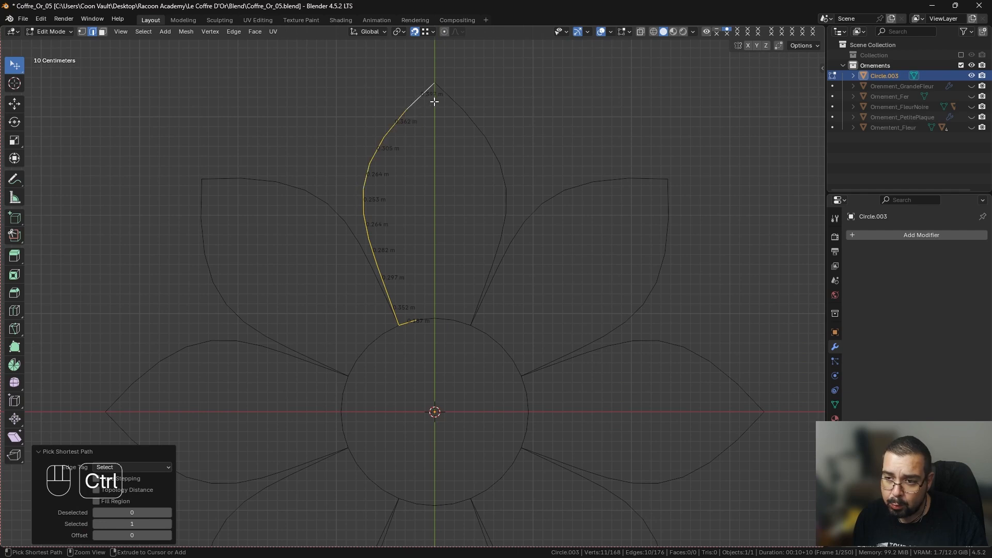
{"action": "left_click", "coordinate": [444, 103], "text": "ctrl"}
{"action": "left_click", "coordinate": [470, 166], "text": "ctrl"}
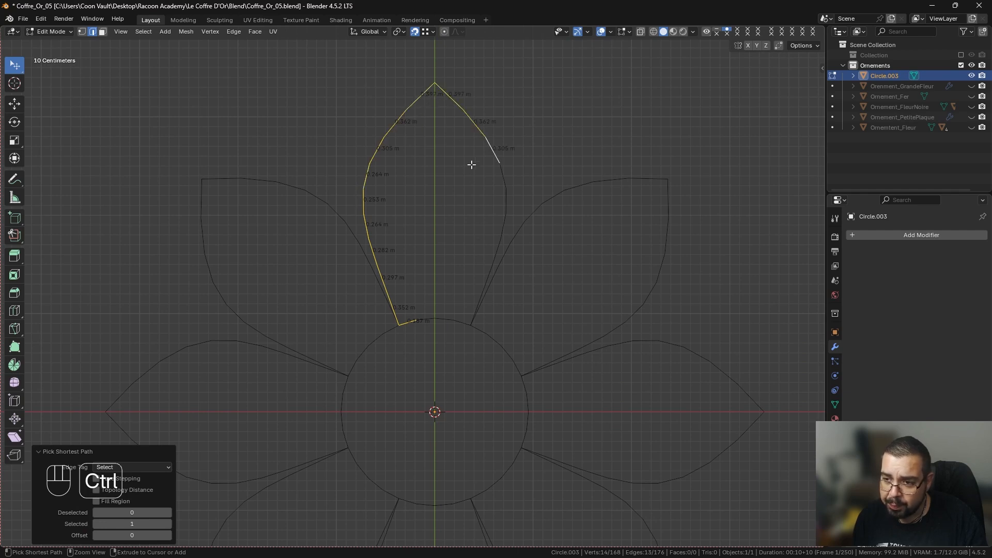
{"action": "left_click", "coordinate": [482, 261], "text": "ctrl"}
{"action": "left_click", "coordinate": [450, 310], "text": "ctrl"}
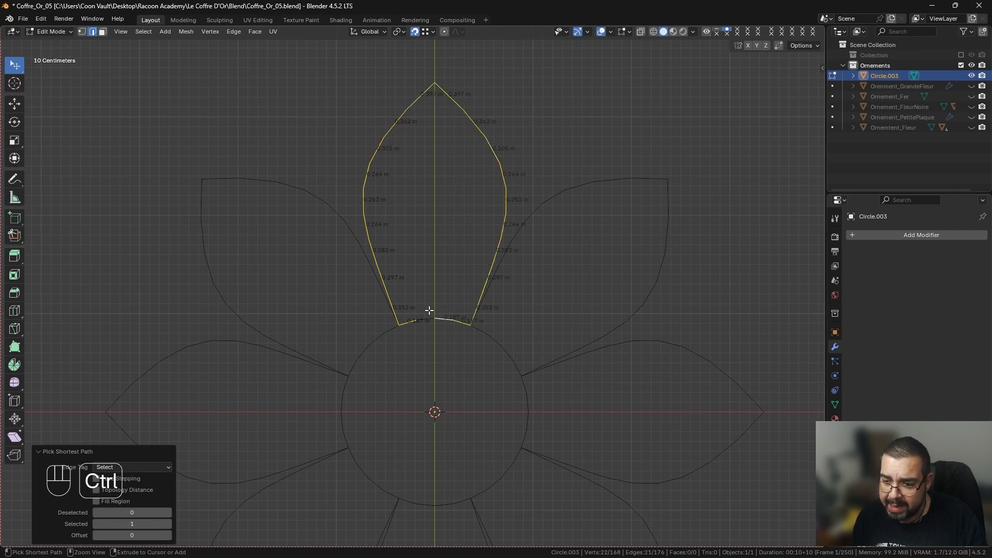
{"action": "left_click", "coordinate": [432, 316], "text": "ctrl"}
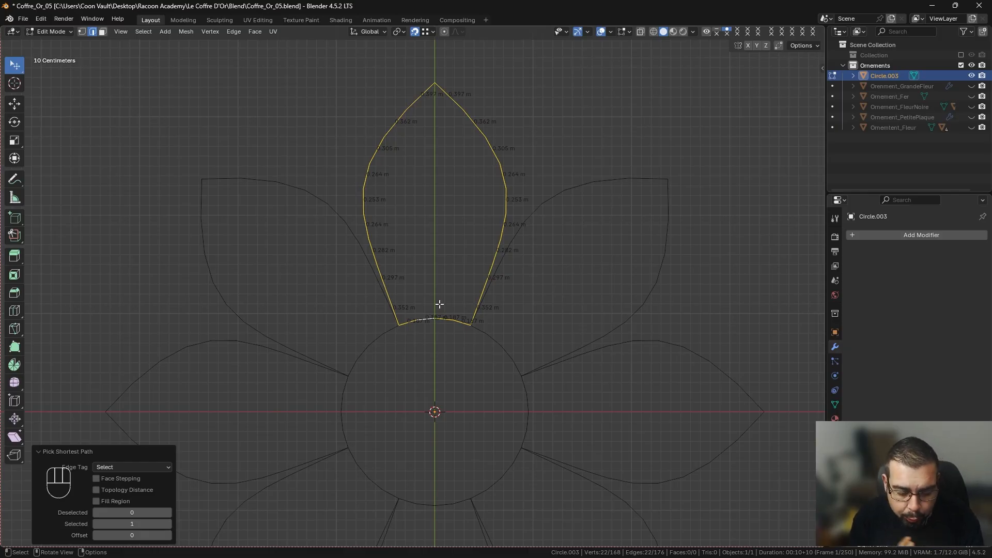
Try filling the top petal's outline with a face and insetting it, and undo the fill.
{"action": "key", "text": "f"}
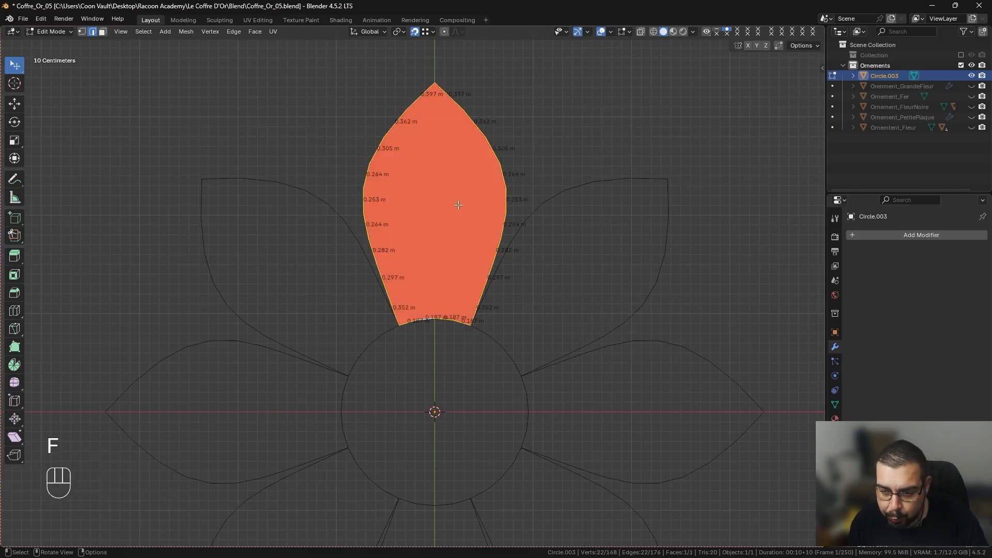
{"action": "key", "text": "i"}
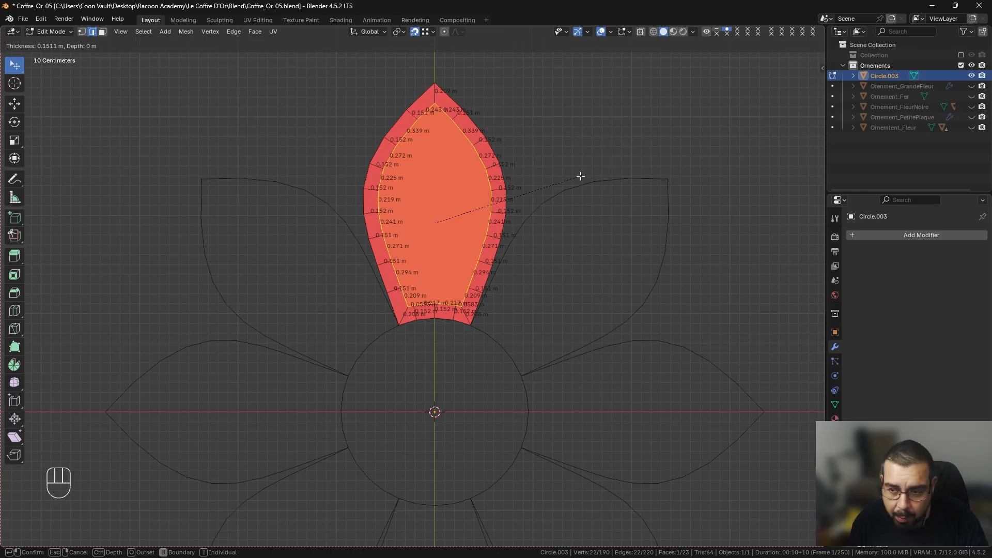
{"action": "key", "text": "Escape"}
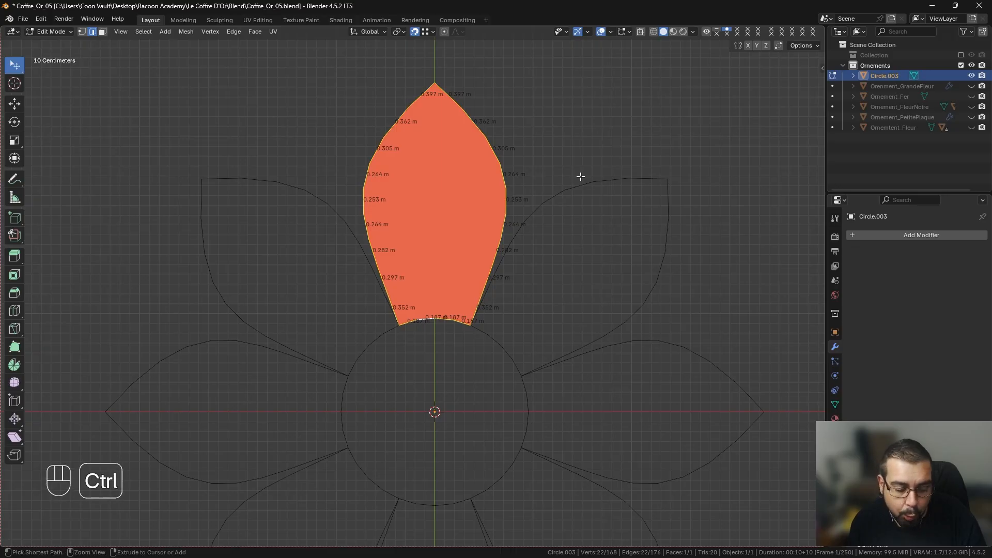
{"action": "key", "text": "ctrl+z"}
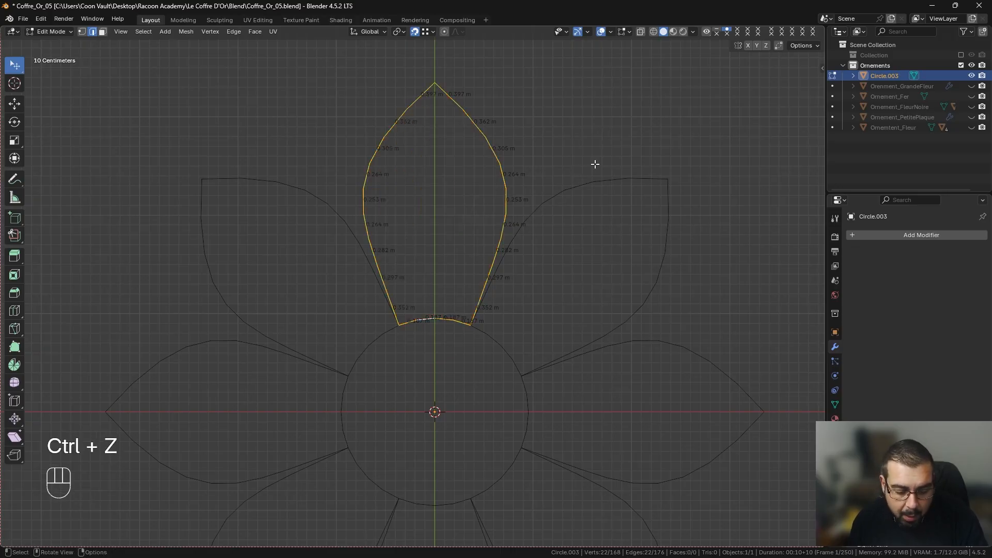
Fill the top petal's outline with a face and inset it by about 0.19 m.
{"action": "key", "text": "f"}
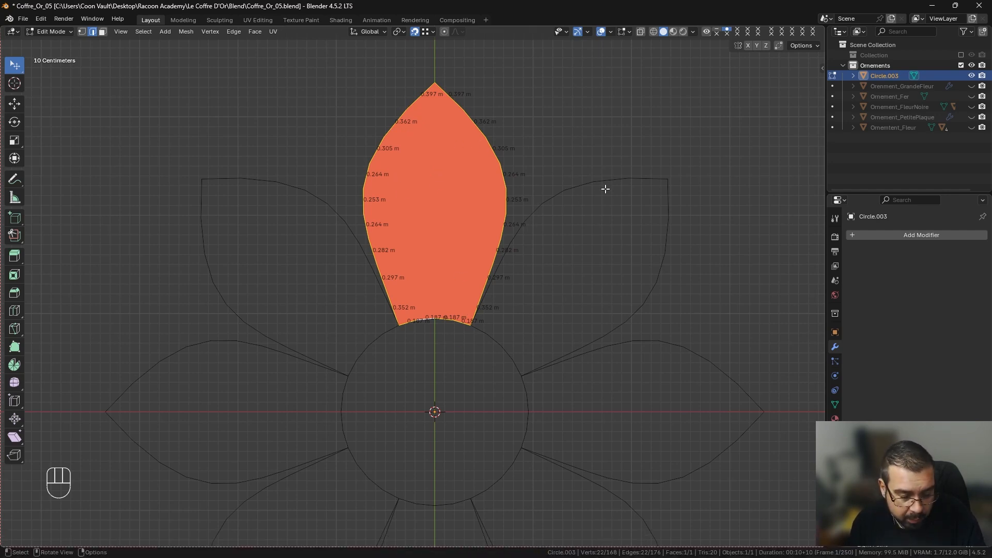
{"action": "key", "text": "i"}
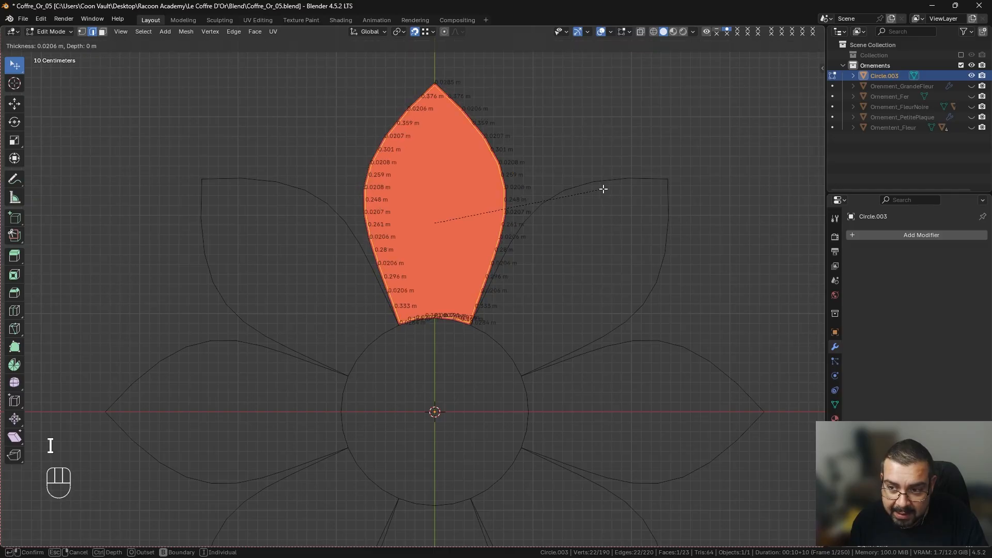
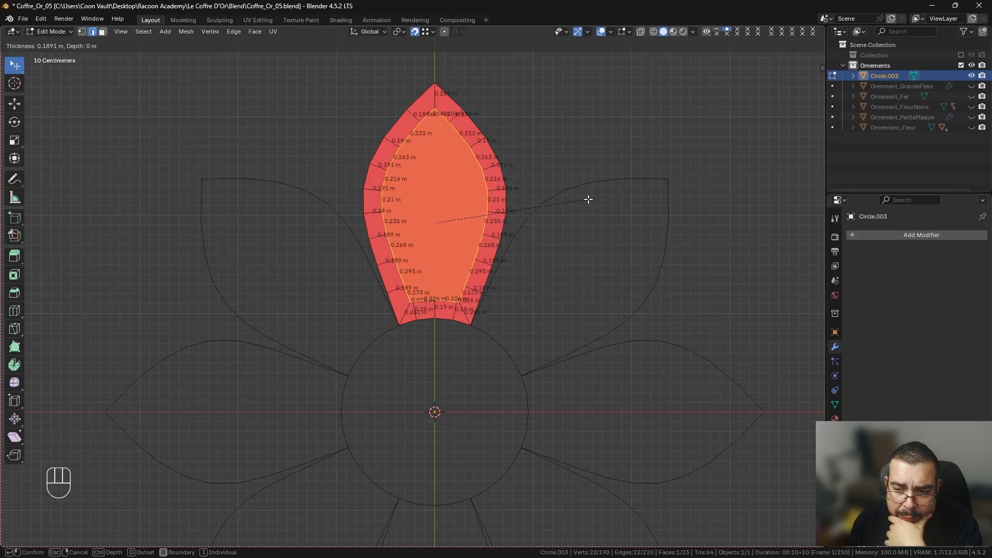
{"action": "left_click", "coordinate": [589, 199]}
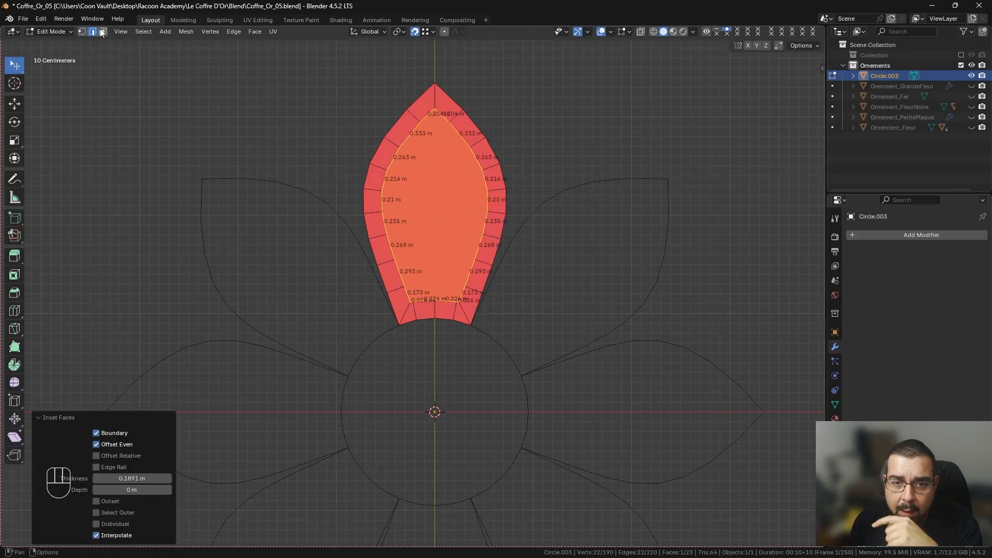
Try smoothing the top petal's inset outline by applying LoopTools Relax twice with 25 iterations.
{"action": "key", "text": "ctrl+e"}
{"action": "mouse_move", "coordinate": [422, 160]}
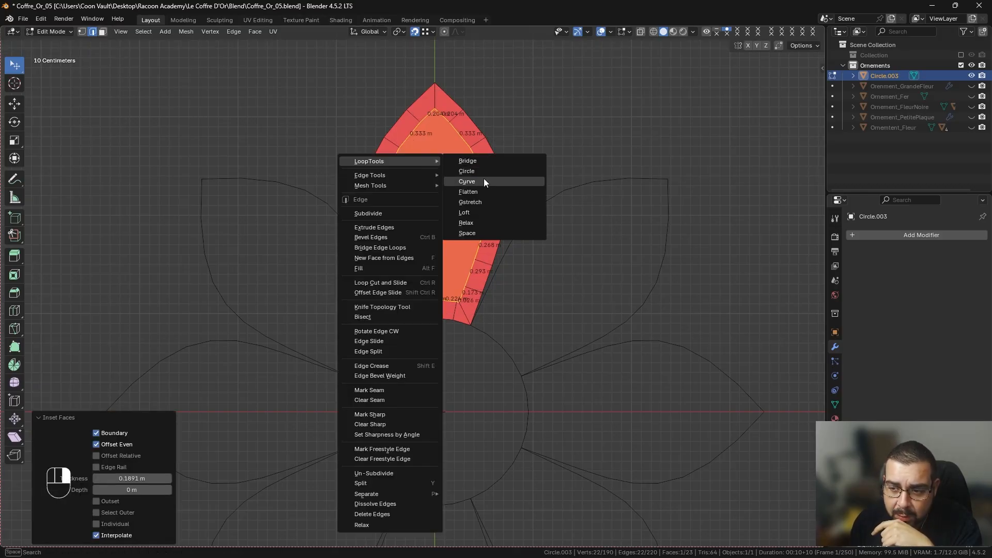
{"action": "left_click", "coordinate": [488, 221]}
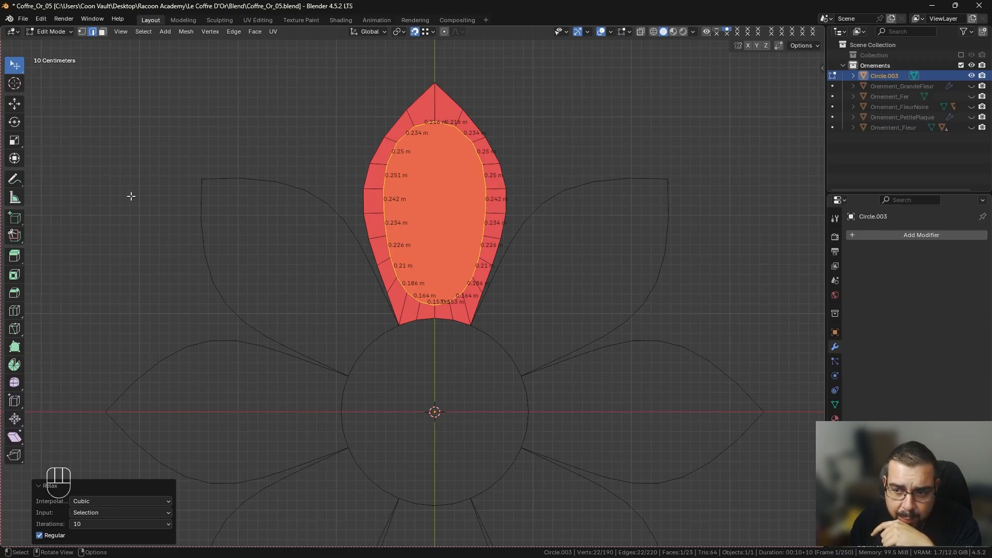
{"action": "left_click", "coordinate": [134, 523]}
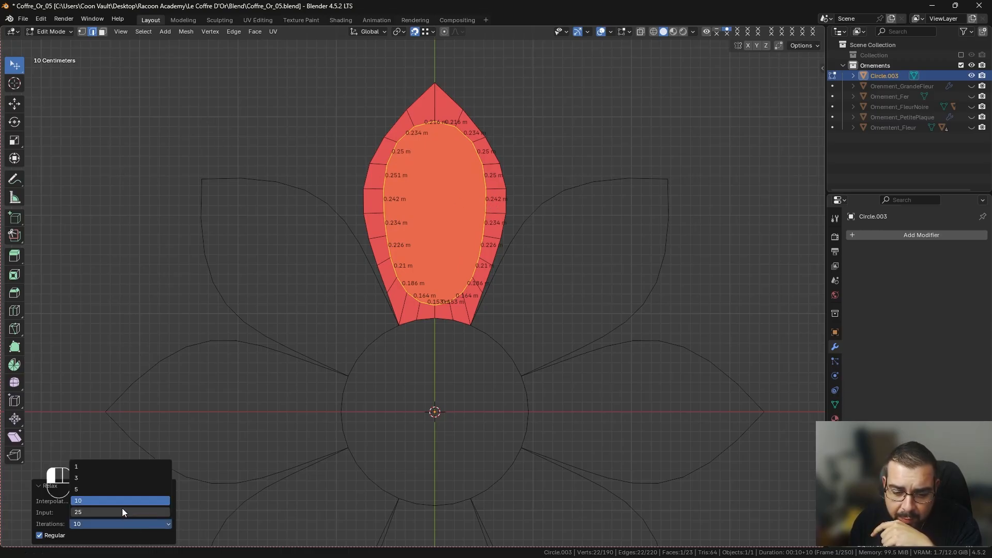
{"action": "left_click", "coordinate": [122, 508]}
{"action": "right_click", "coordinate": [448, 222]}
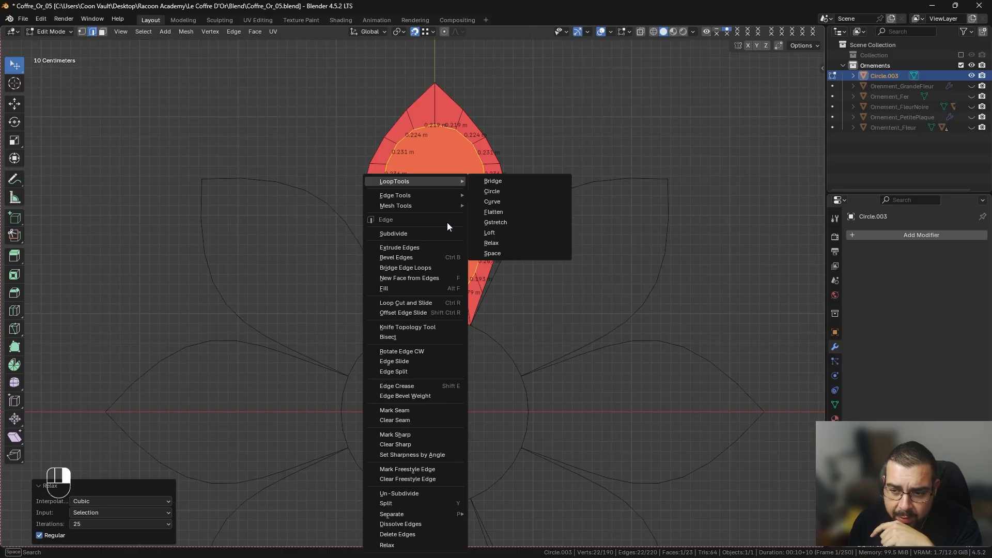
{"action": "mouse_move", "coordinate": [440, 185]}
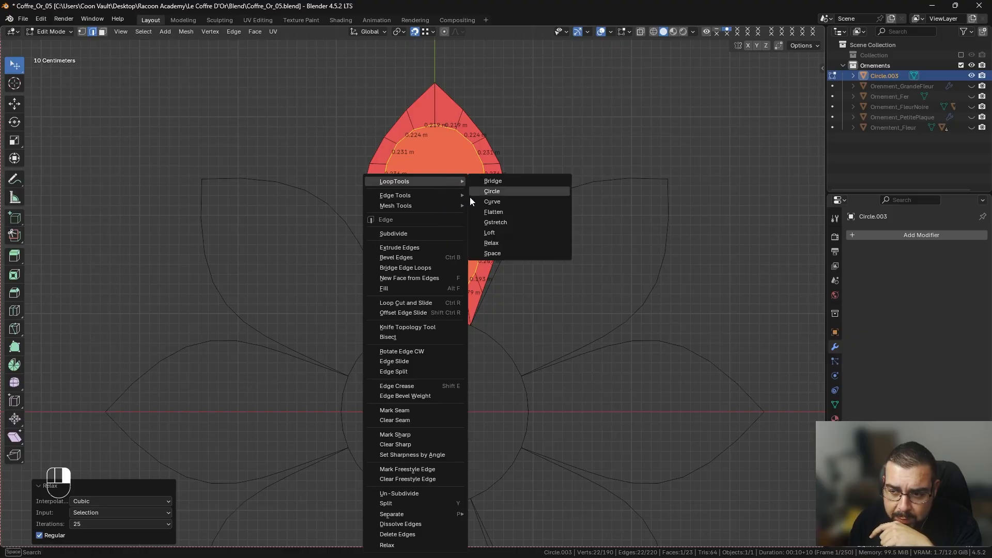
{"action": "left_click", "coordinate": [501, 245]}
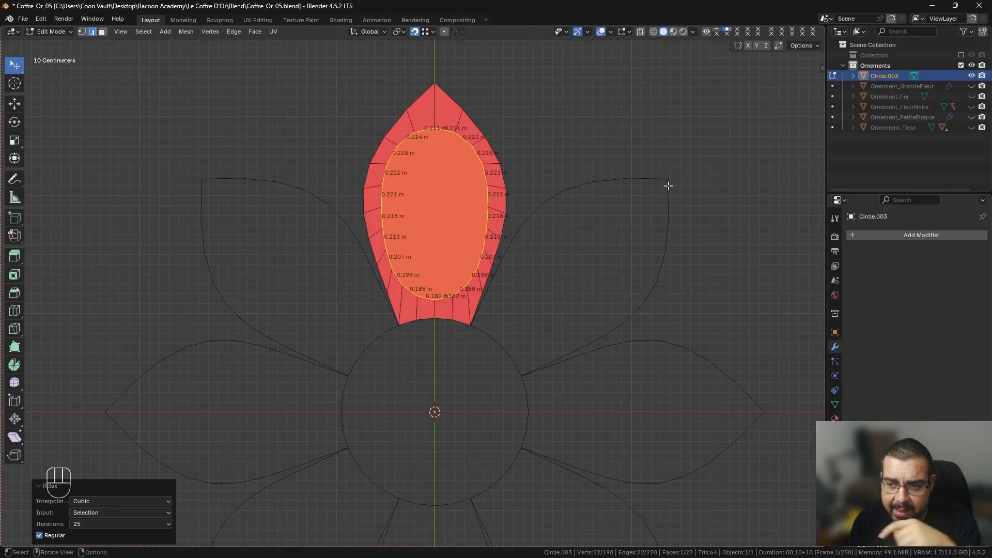
Try narrowing the petal's relaxed inner face by scaling it to about 0.648 along the global X axis.
{"action": "key", "text": "s"}
{"action": "key", "text": "x"}
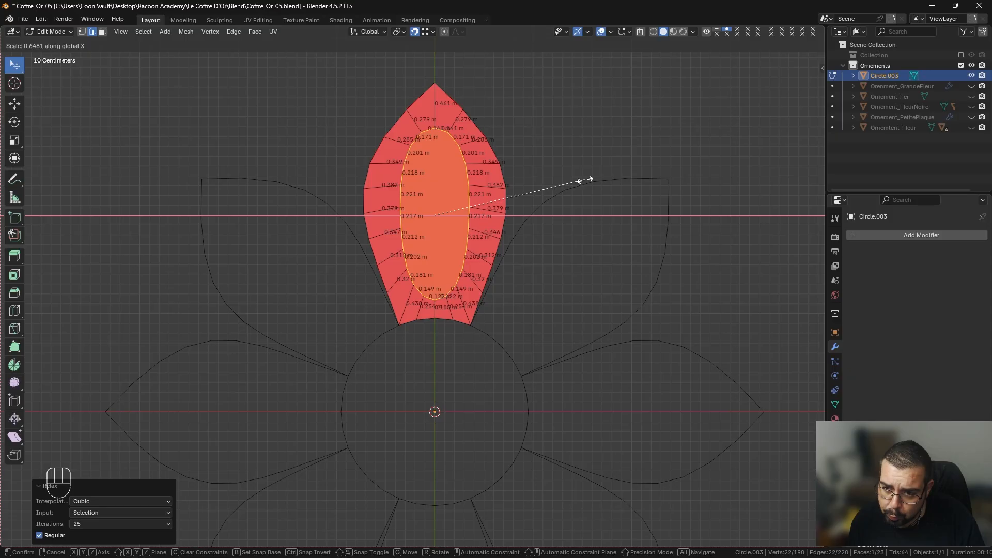
{"action": "left_click", "coordinate": [584, 180]}
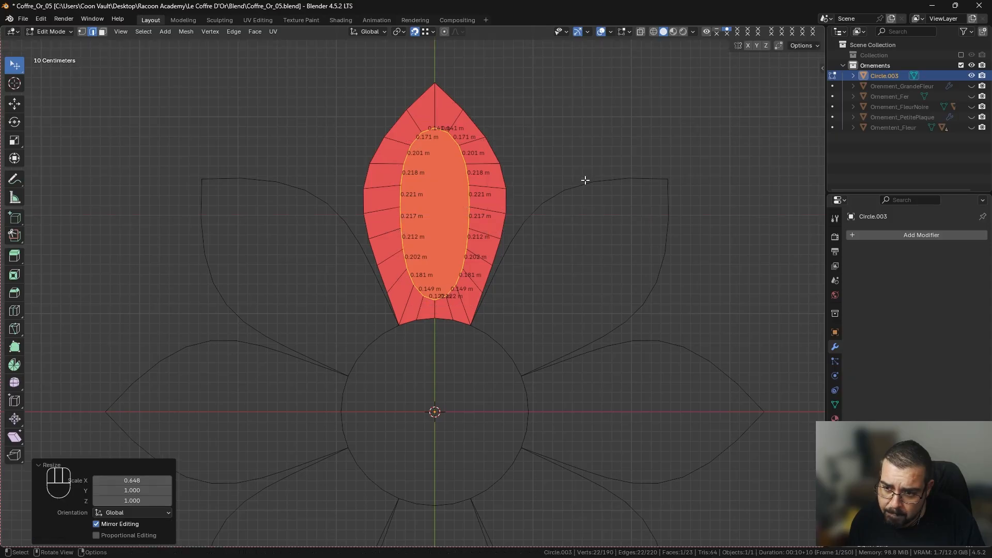
Undo the X scaling and both Relax operations on the top petal's inner face.
{"action": "key", "text": "ctrl+z"}
{"action": "key", "text": "ctrl+z"}
{"action": "key", "text": "ctrl+z"}
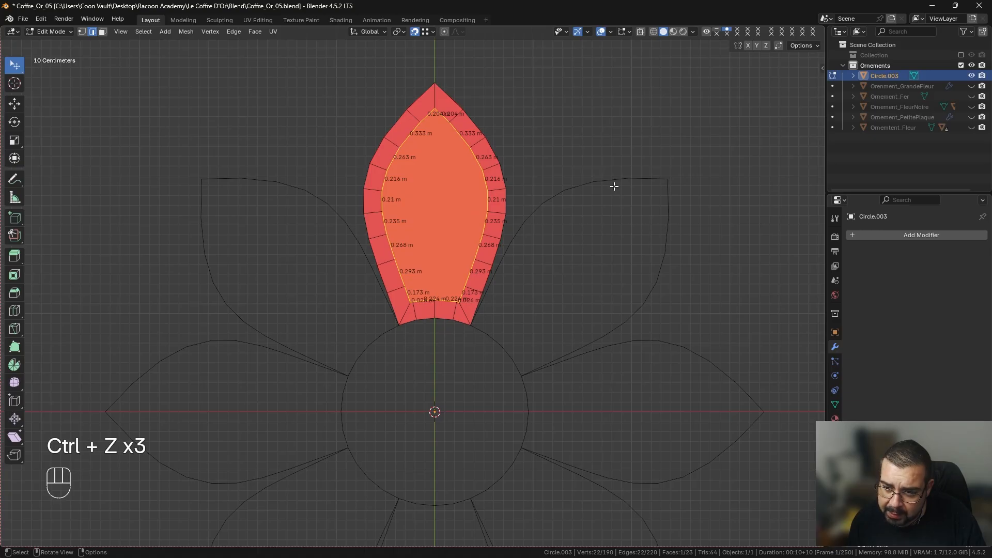
Narrow the top petal's inner face by scaling it to about 0.584 along the global X axis.
{"action": "key", "text": "s"}
{"action": "key", "text": "x"}
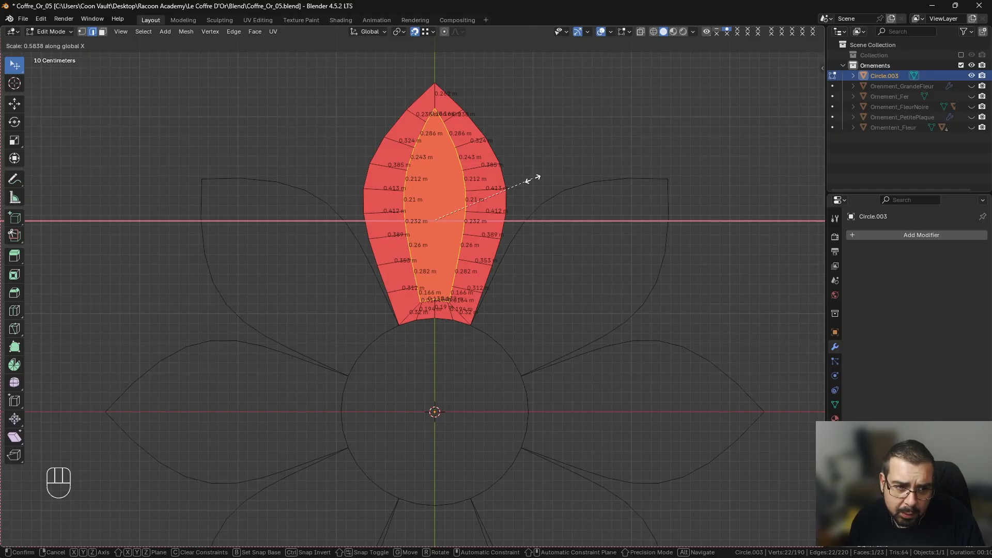
{"action": "left_click", "coordinate": [527, 181]}
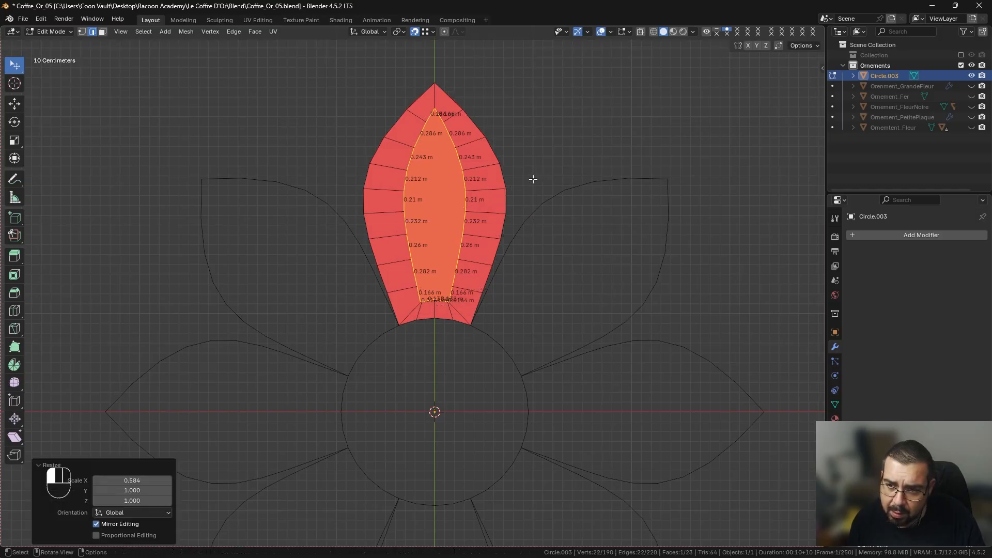
{"action": "scroll", "coordinate": [507, 208], "scroll_direction": "up", "scroll_amount": 2}
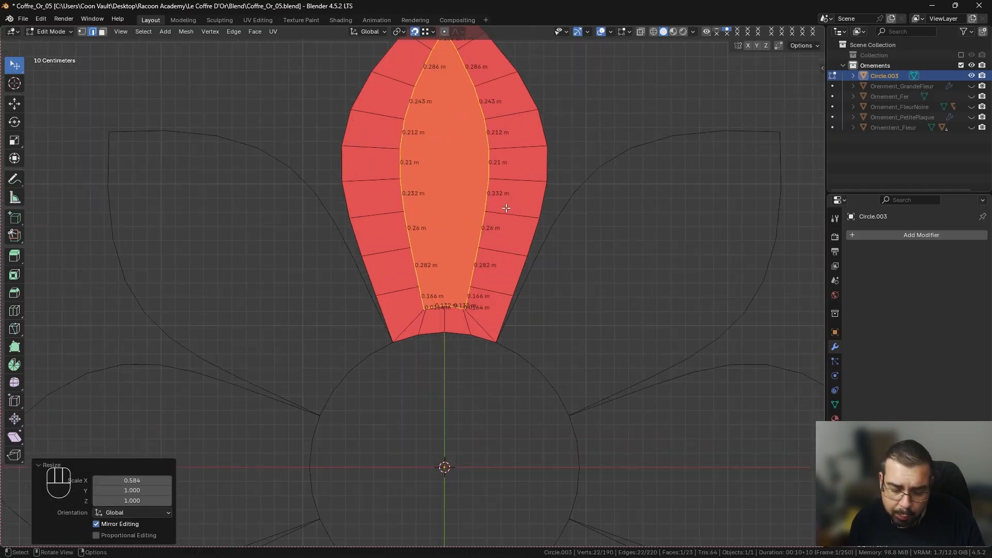
{"action": "key", "text": "shift+d"}
{"action": "right_click", "coordinate": [534, 205]}
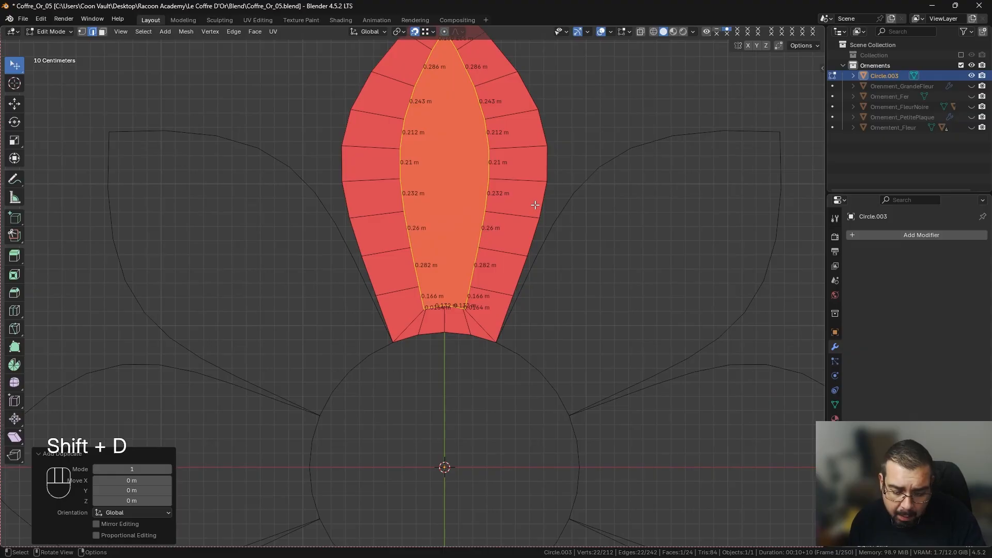
{"action": "key", "text": "ctrl+z"}
Separate the top petal's inner face into its own object, hide it, and return to editing the flower outline mesh.
{"action": "key", "text": "p"}
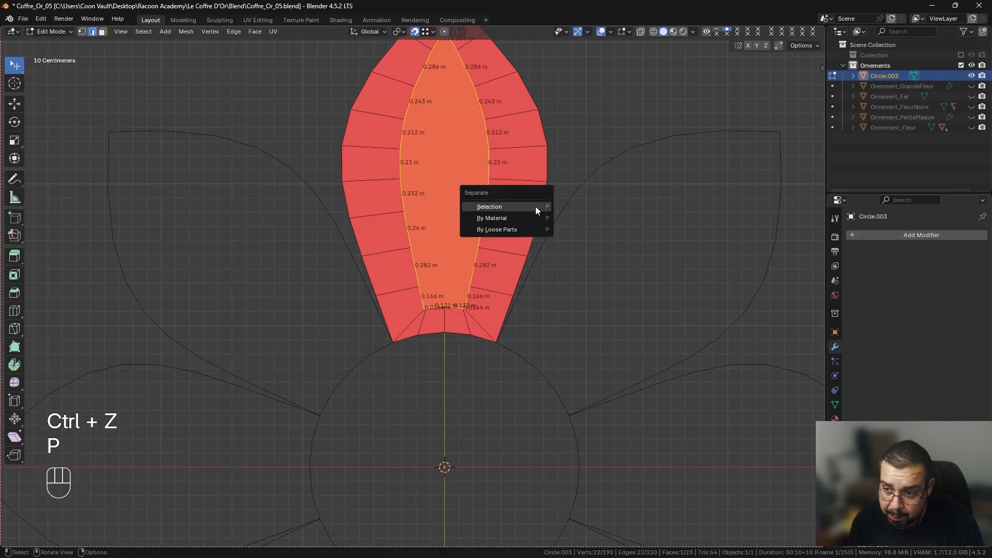
{"action": "left_click", "coordinate": [535, 207]}
{"action": "key", "text": "Tab"}
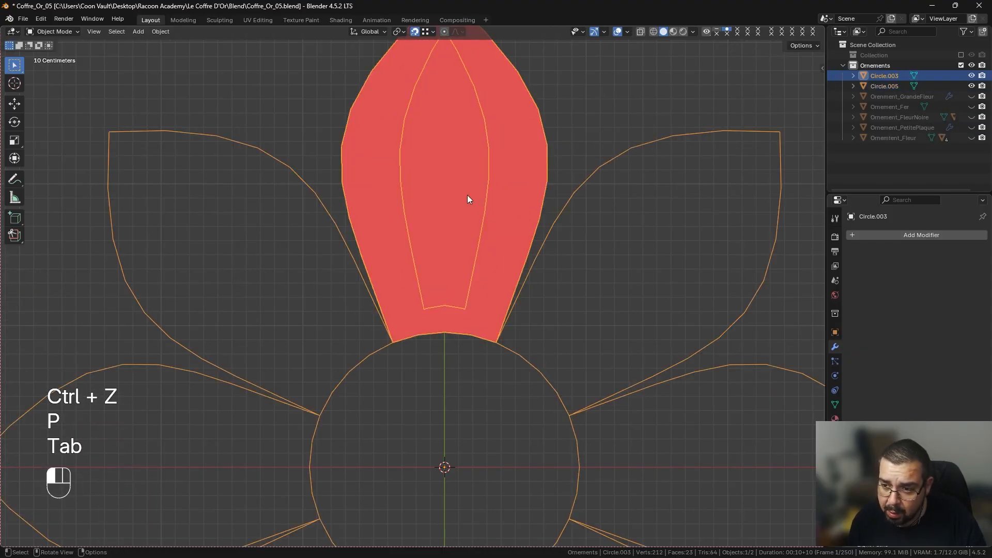
{"action": "left_click", "coordinate": [467, 196]}
{"action": "key", "text": "h"}
{"action": "key", "text": "Tab"}
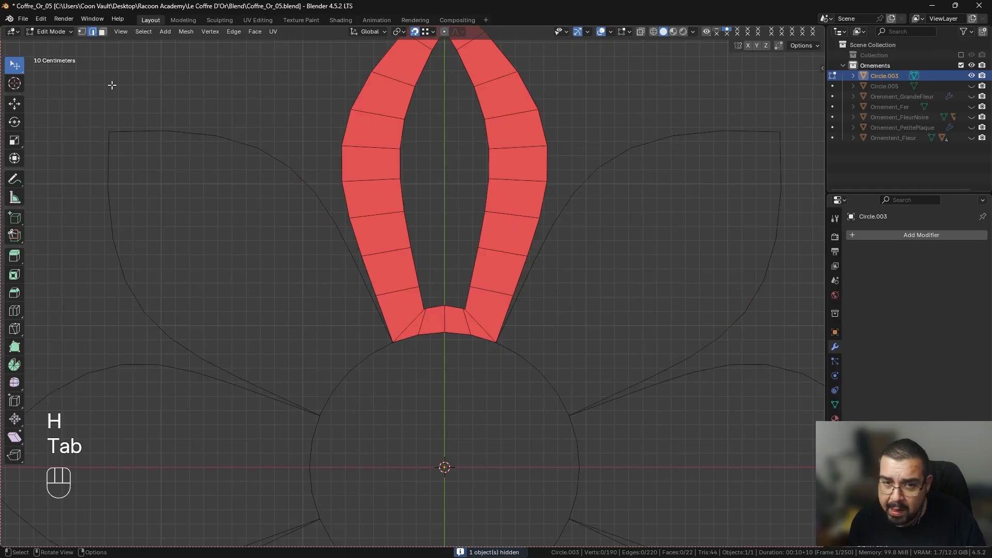
Try evenly spacing the whole edge loop around the top petal's opening with LoopTools Space.
{"action": "scroll", "coordinate": [419, 315], "scroll_direction": "up", "scroll_amount": 2}
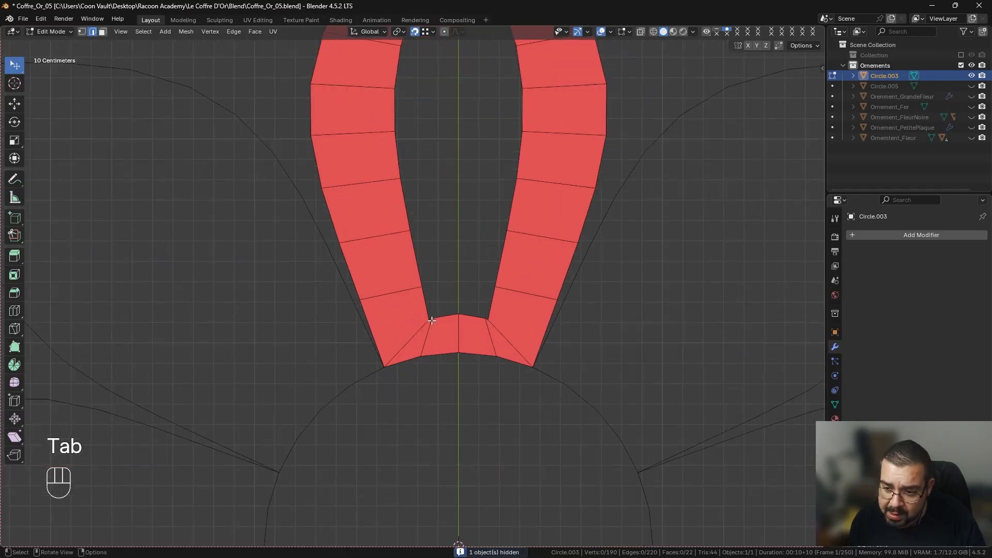
{"action": "scroll", "coordinate": [434, 322], "scroll_direction": "up", "scroll_amount": 3}
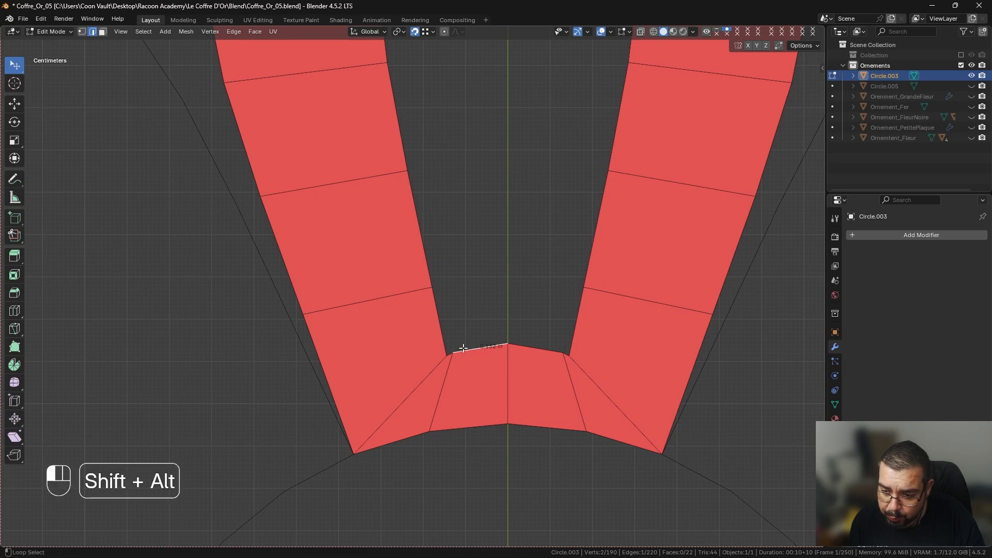
{"action": "left_click", "coordinate": [467, 351], "text": "alt+shift"}
{"action": "scroll", "coordinate": [514, 312], "scroll_direction": "down", "scroll_amount": 3}
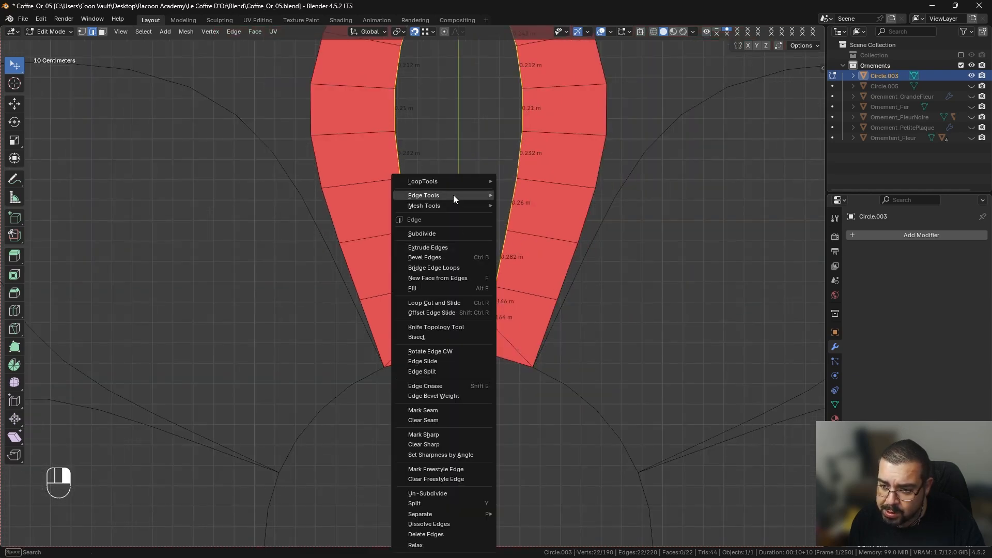
{"action": "mouse_move", "coordinate": [457, 184]}
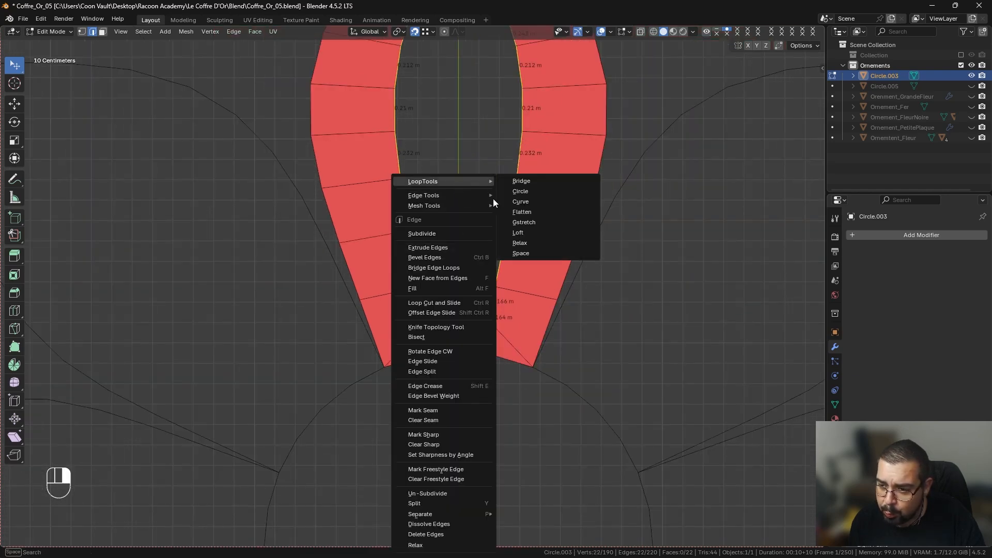
{"action": "left_click", "coordinate": [532, 253]}
{"action": "scroll", "coordinate": [471, 294], "scroll_direction": "down", "scroll_amount": 6}
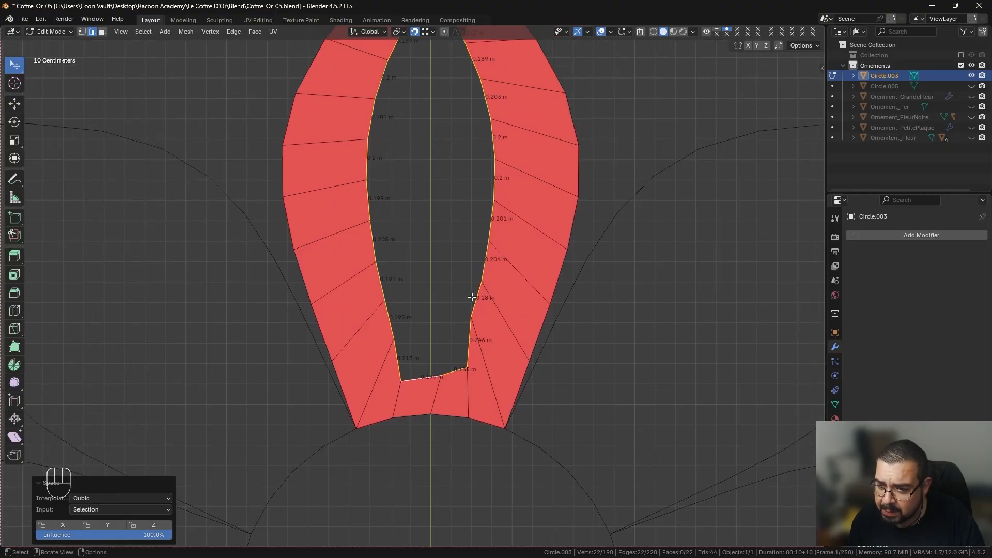
{"action": "key", "text": "ctrl+z"}
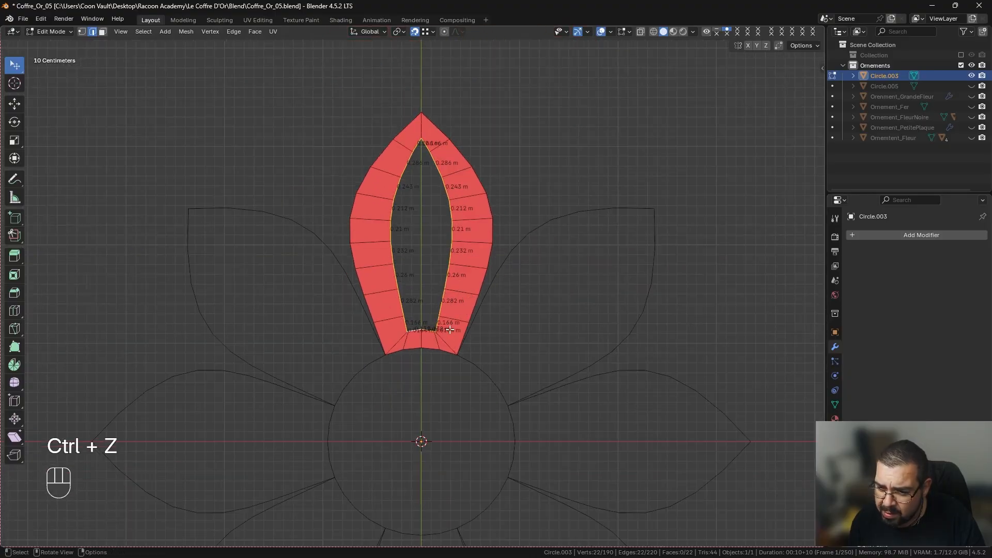
Evenly space the vertices along the left inner edge of the top petal's opening, from base to tip, with LoopTools Space.
{"action": "scroll", "coordinate": [442, 329], "scroll_direction": "up", "scroll_amount": 2}
{"action": "left_click", "coordinate": [412, 342]}
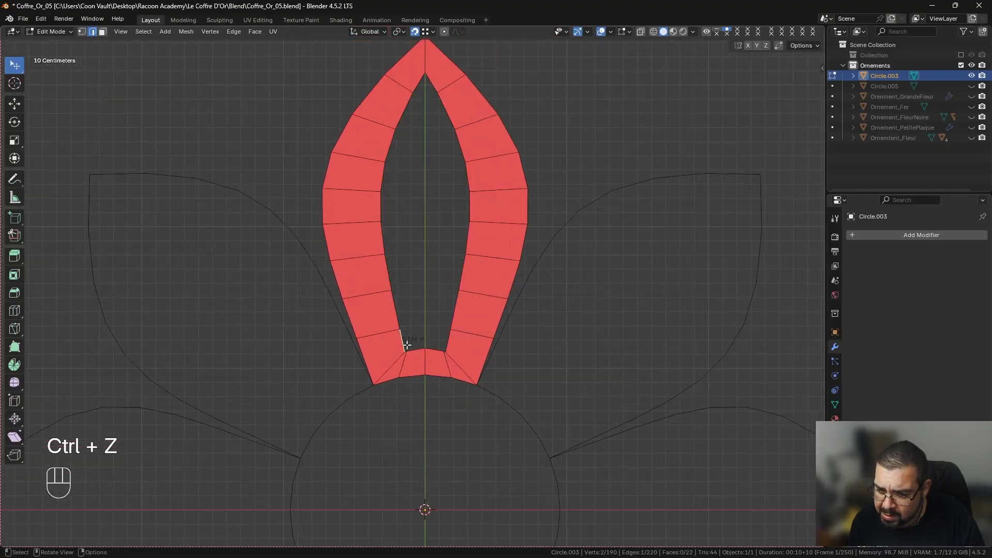
{"action": "left_click", "coordinate": [420, 85], "text": "ctrl"}
{"action": "right_click", "coordinate": [420, 86]}
{"action": "mouse_move", "coordinate": [421, 86]}
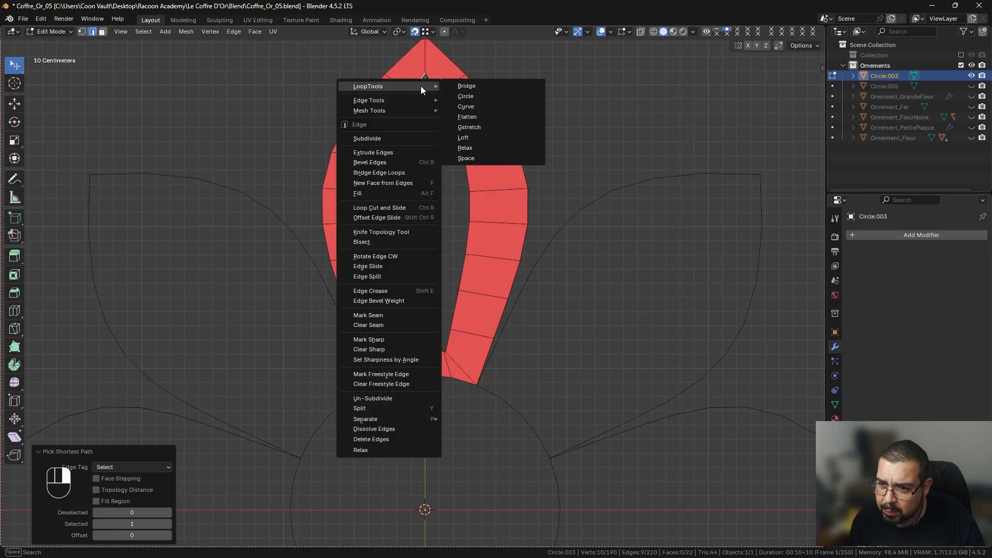
{"action": "left_click", "coordinate": [473, 160]}
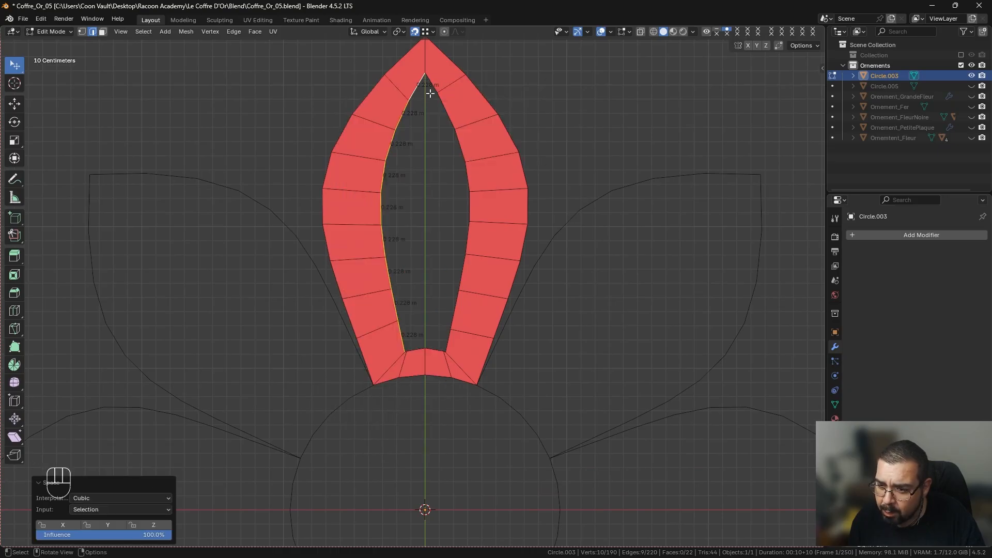
Evenly space the vertices along the short base edge of the top petal's opening with LoopTools Space.
{"action": "scroll", "coordinate": [413, 326], "scroll_direction": "up", "scroll_amount": 2}
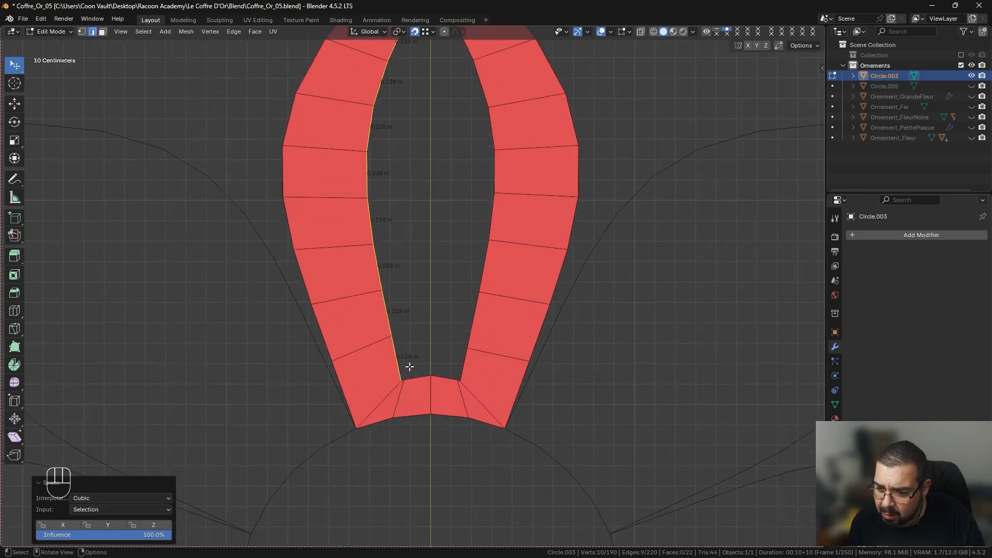
{"action": "left_click", "coordinate": [461, 376]}
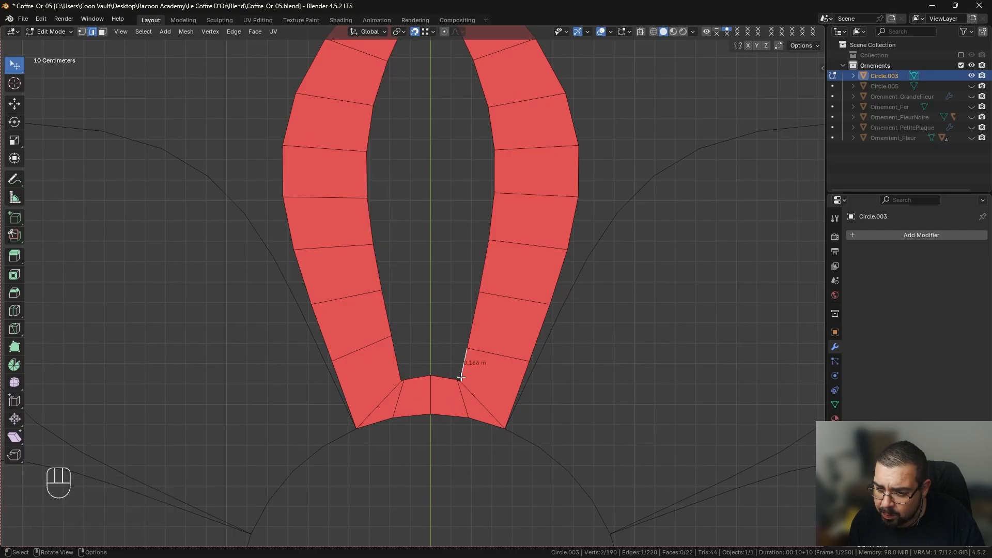
{"action": "left_click", "coordinate": [459, 379]}
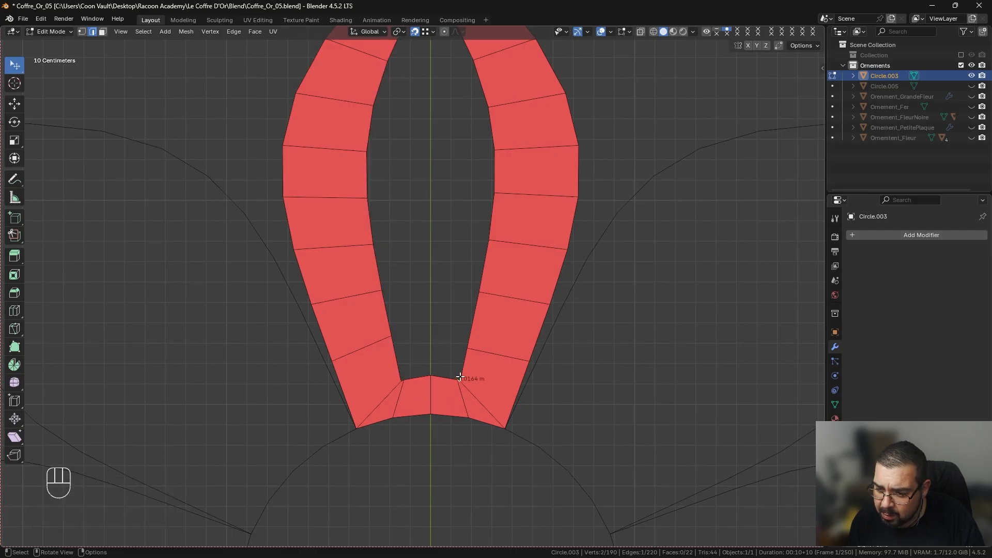
{"action": "left_click", "coordinate": [403, 379], "text": "ctrl"}
{"action": "right_click", "coordinate": [429, 357]}
{"action": "mouse_move", "coordinate": [405, 180]}
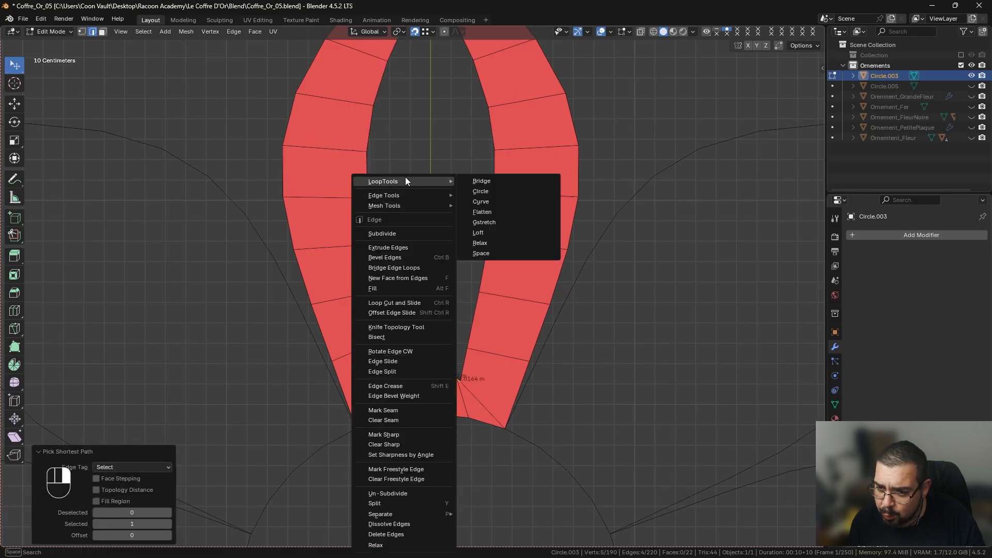
{"action": "left_click", "coordinate": [484, 253]}
Evenly space the vertices along the right inner edge of the top petal's opening with LoopTools Space, and return to Object Mode.
{"action": "middle_click_drag", "start_coordinate": [516, 292], "coordinate": [485, 248], "text": "shift"}
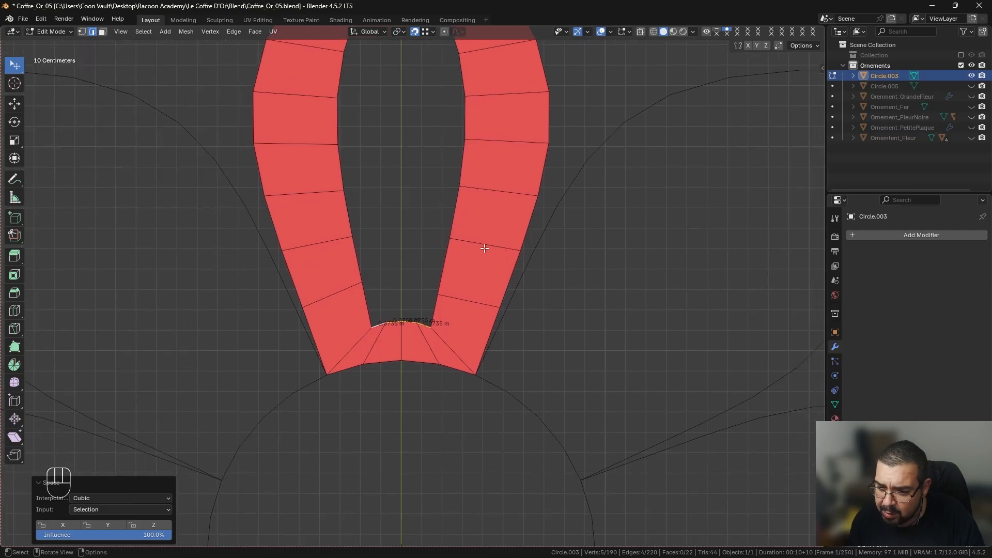
{"action": "left_click", "coordinate": [428, 318]}
{"action": "scroll", "coordinate": [428, 315], "scroll_direction": "down", "scroll_amount": 3}
{"action": "scroll", "coordinate": [427, 295], "scroll_direction": "up", "scroll_amount": 2, "text": "ctrl"}
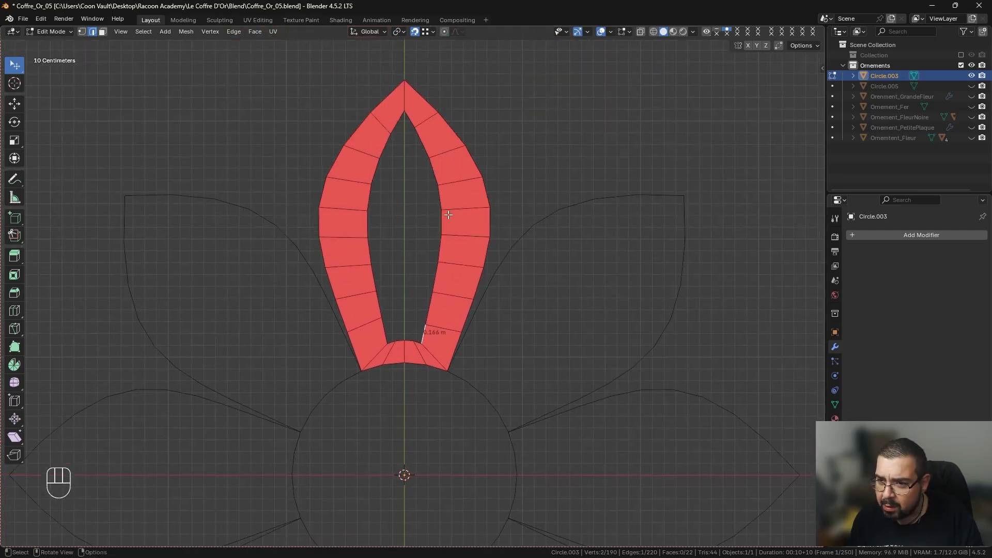
{"action": "left_click", "coordinate": [405, 122], "text": "ctrl"}
{"action": "right_click", "coordinate": [405, 122]}
{"action": "left_click", "coordinate": [478, 195]}
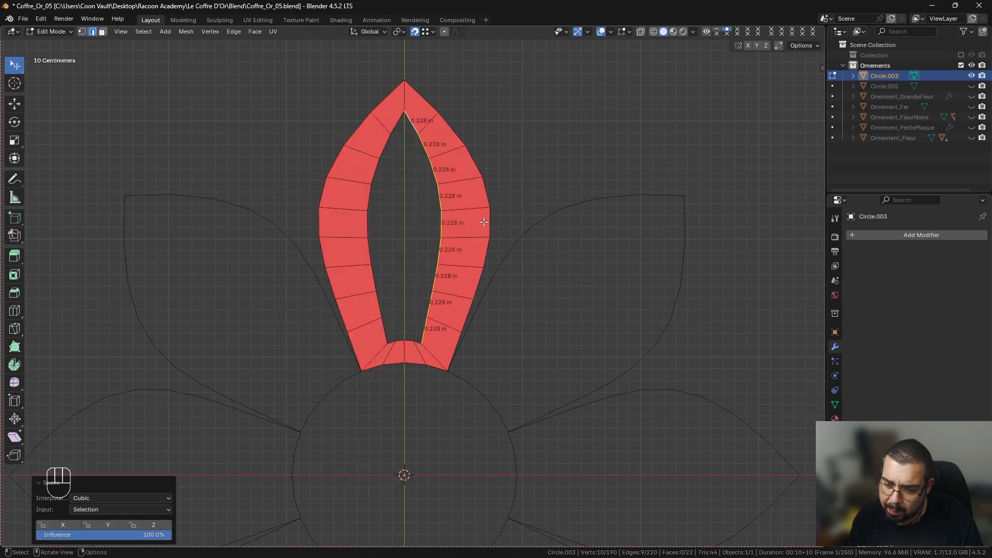
{"action": "key", "text": "Tab"}
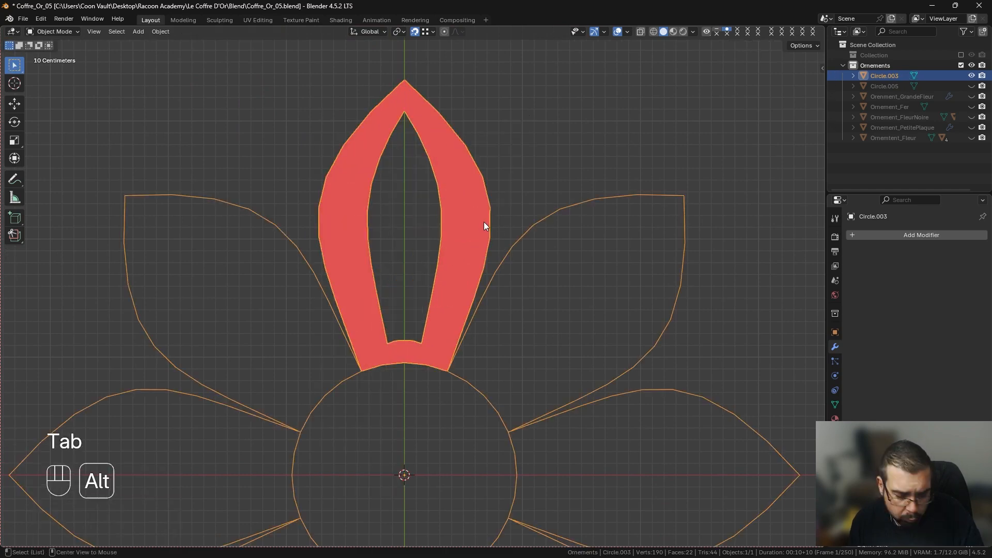
Unhide all objects, then hide the GrandeFleur ornament with its hierarchy and the Fer ornament.
{"action": "key", "text": "alt+h"}
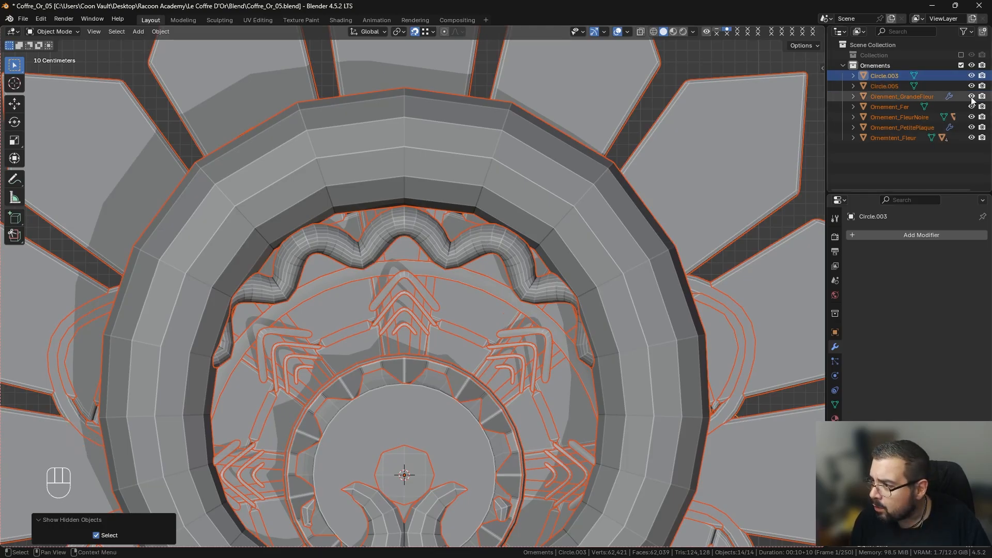
{"action": "left_click", "coordinate": [926, 96]}
{"action": "right_click", "coordinate": [925, 95]}
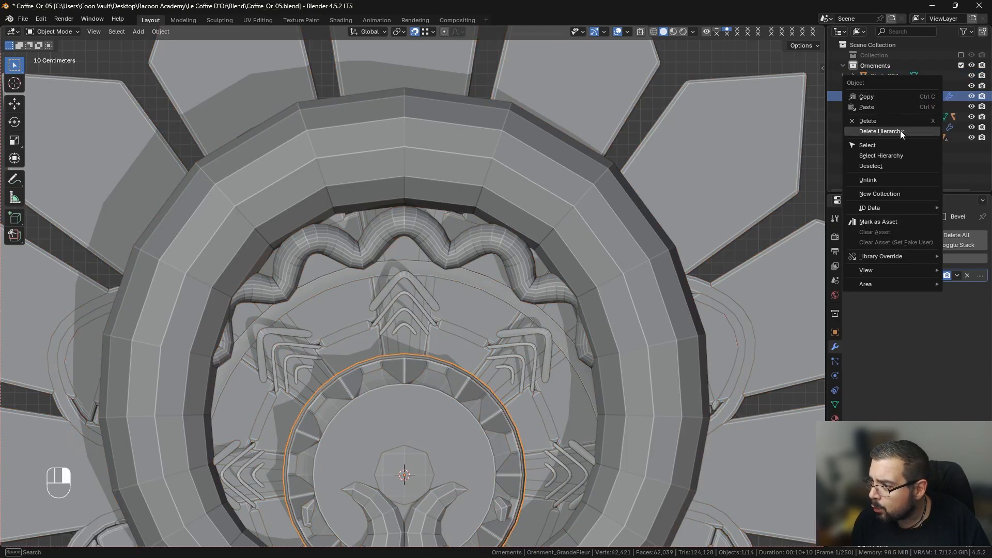
{"action": "left_click", "coordinate": [888, 156]}
{"action": "key", "text": "h"}
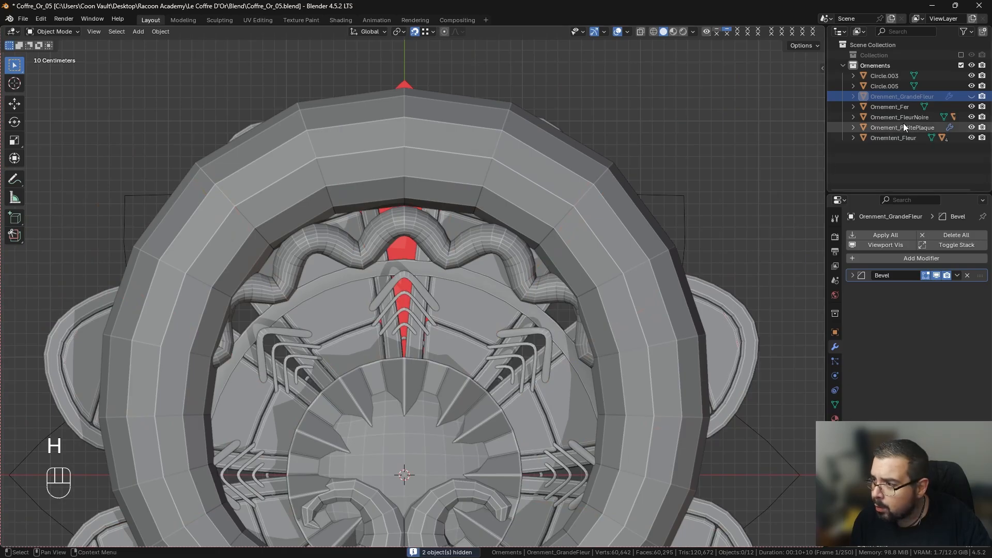
{"action": "right_click", "coordinate": [908, 109]}
{"action": "key", "text": "h"}
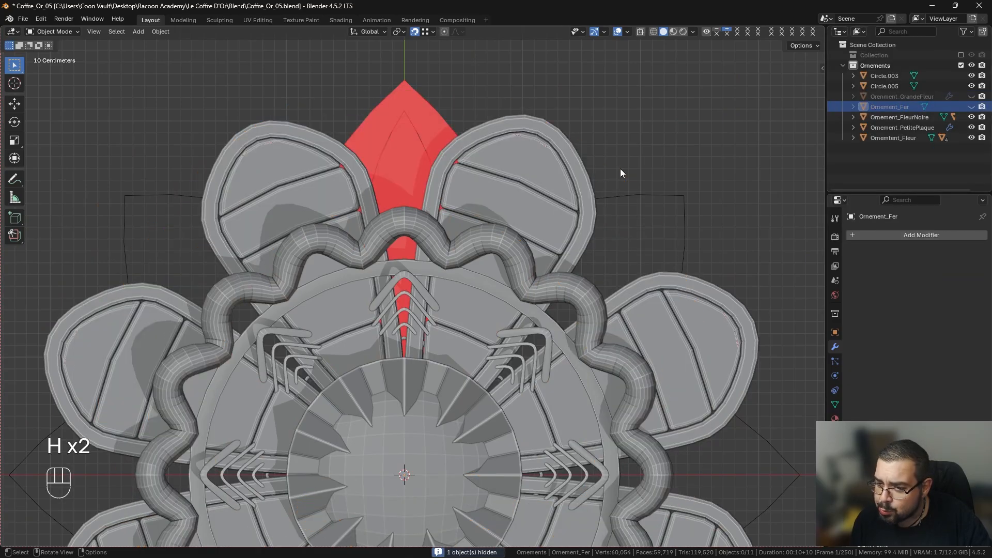
Hide the FleurNoire and Fleur ornaments with their hierarchies, along with the PetitePlaque ornament.
{"action": "right_click", "coordinate": [893, 118]}
{"action": "left_click", "coordinate": [864, 118]}
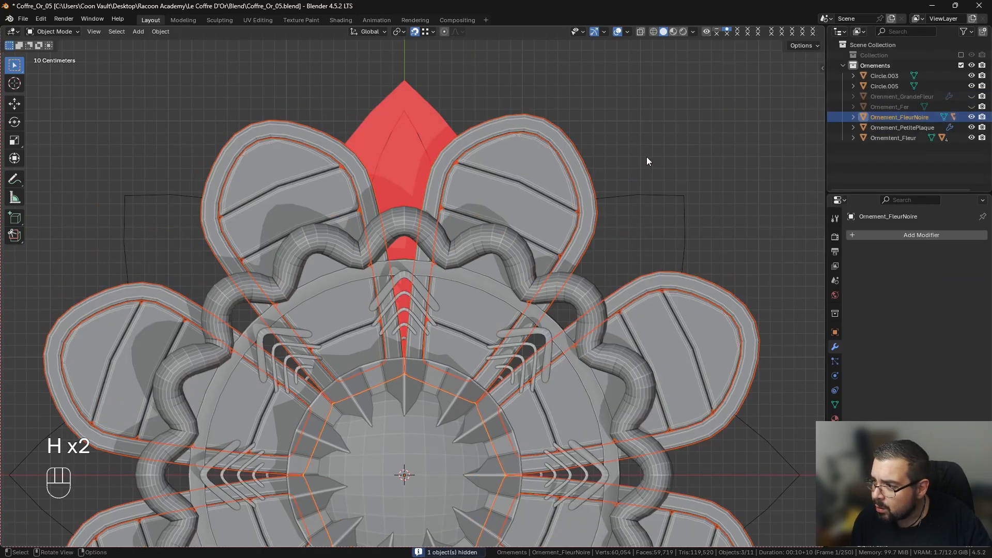
{"action": "key", "text": "h"}
{"action": "right_click", "coordinate": [896, 136]}
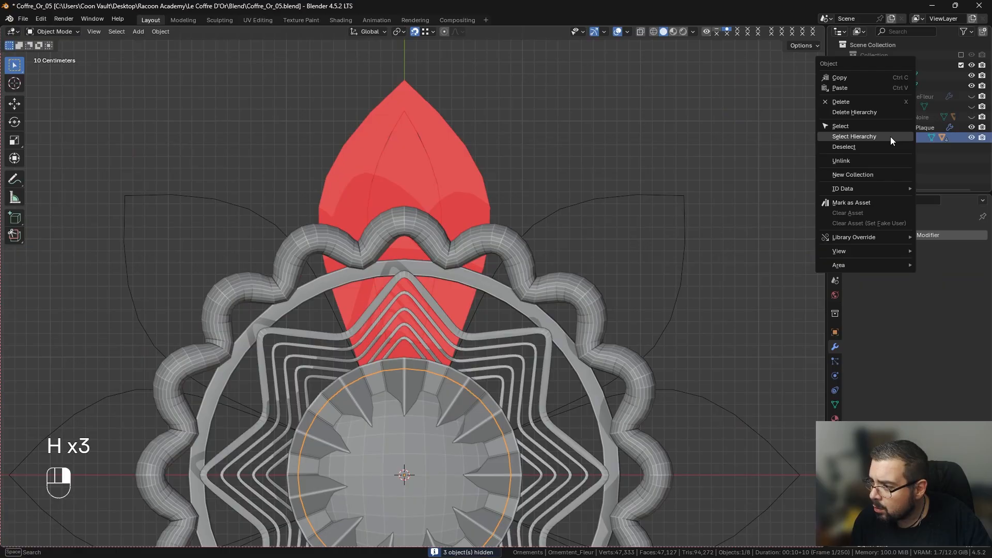
{"action": "left_click", "coordinate": [891, 136]}
{"action": "key", "text": "h"}
{"action": "right_click", "coordinate": [881, 129]}
{"action": "left_click", "coordinate": [880, 130]}
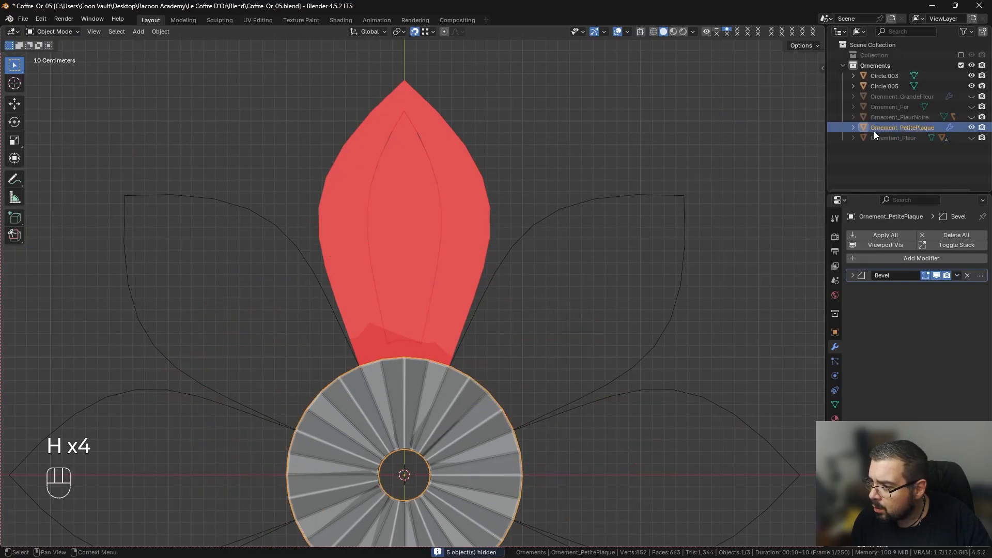
{"action": "key", "text": "h"}
{"action": "left_click", "coordinate": [442, 223]}
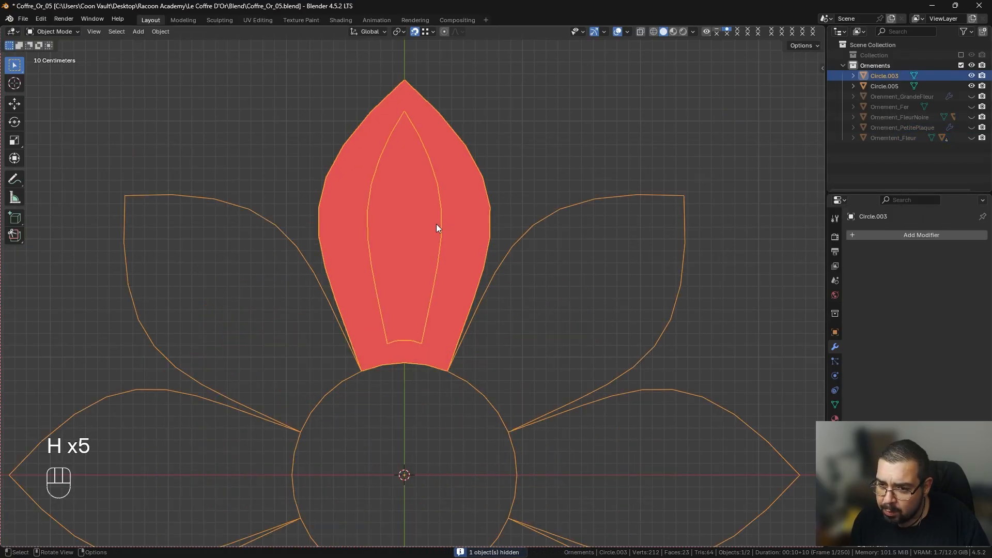
{"action": "key", "text": "Tab"}
{"action": "left_click", "coordinate": [421, 217]}
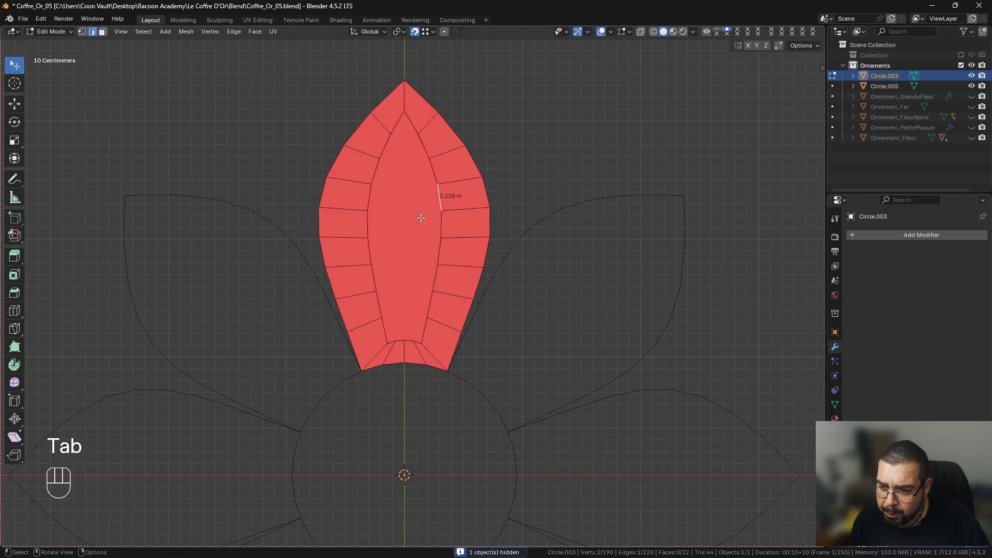
{"action": "left_click", "coordinate": [102, 32]}
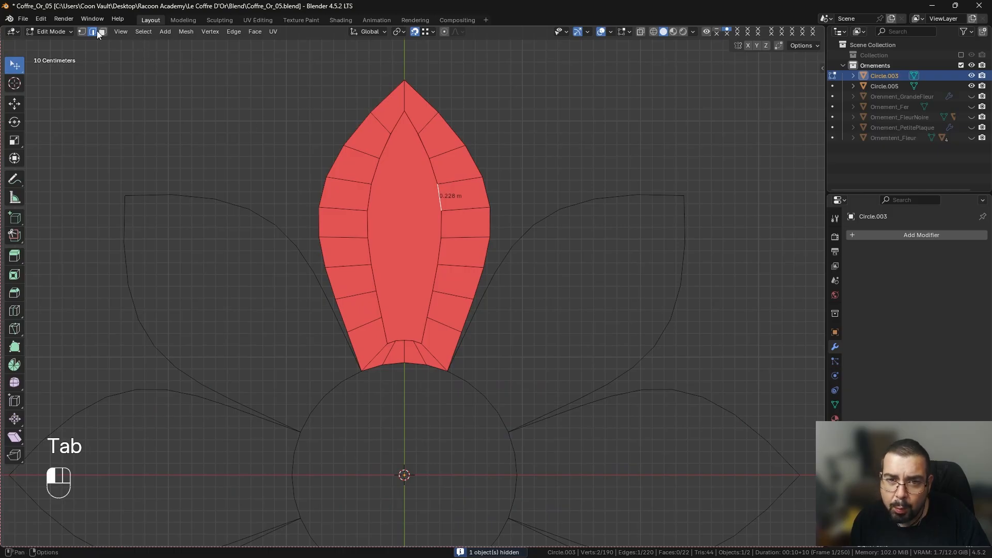
{"action": "key", "text": "Tab"}
Try to scale down the separate inner face of the top petal in Edit Mode.
{"action": "left_click", "coordinate": [393, 220]}
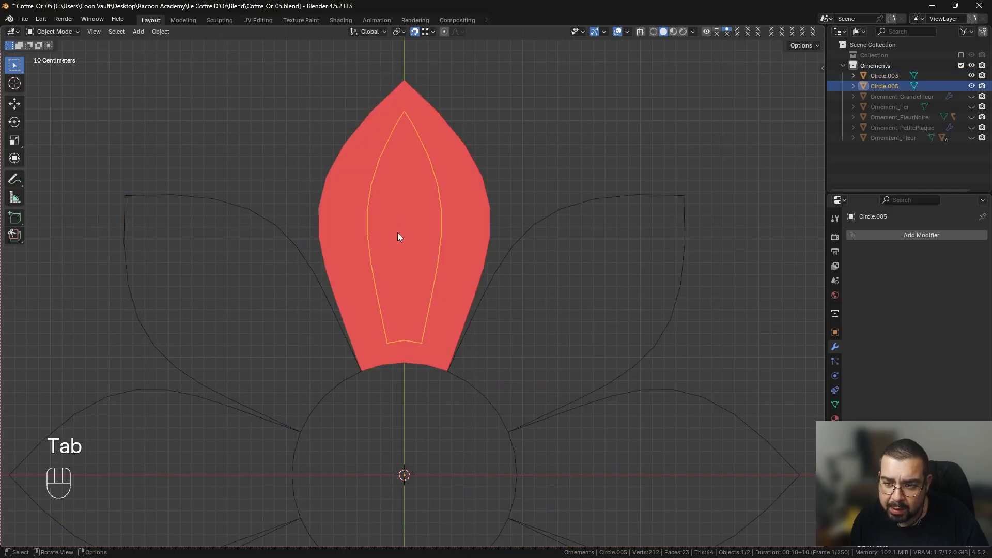
{"action": "key", "text": "Tab"}
{"action": "left_click", "coordinate": [400, 247]}
{"action": "middle_click_drag", "start_coordinate": [398, 213], "coordinate": [399, 281], "text": "shift"}
{"action": "key", "text": "s"}
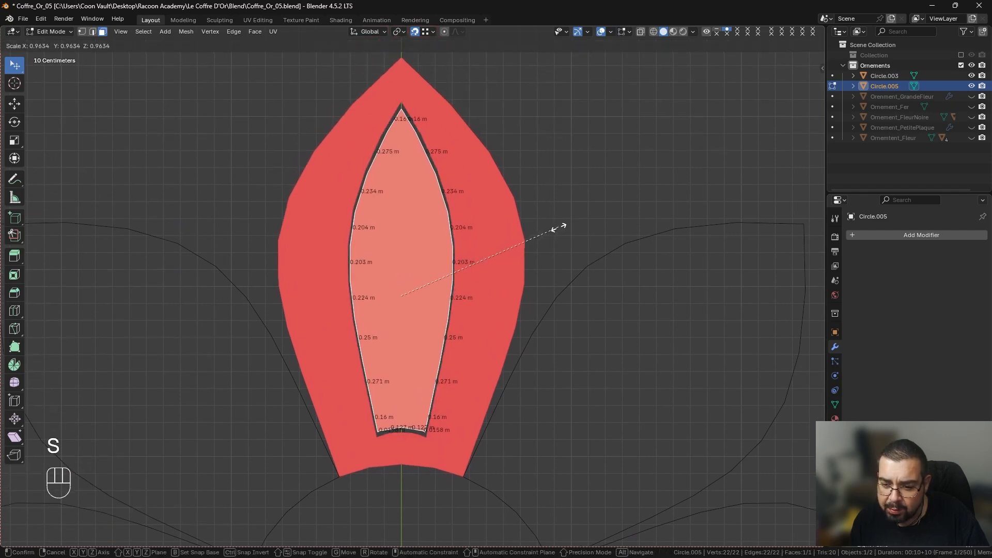
{"action": "right_click", "coordinate": [561, 227]}
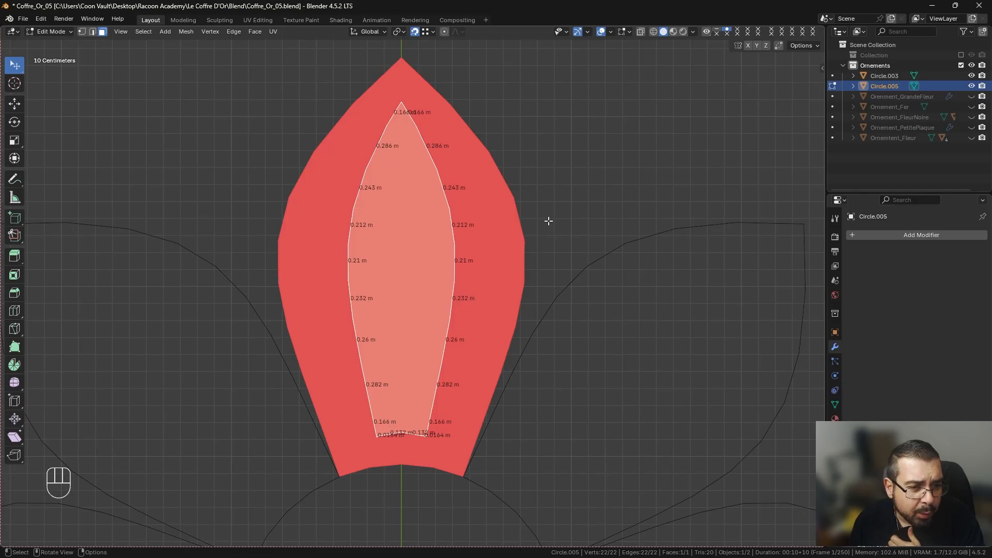
Try insetting the top petal's inner face by about 0.055 m, and undo the inset.
{"action": "key", "text": "i"}
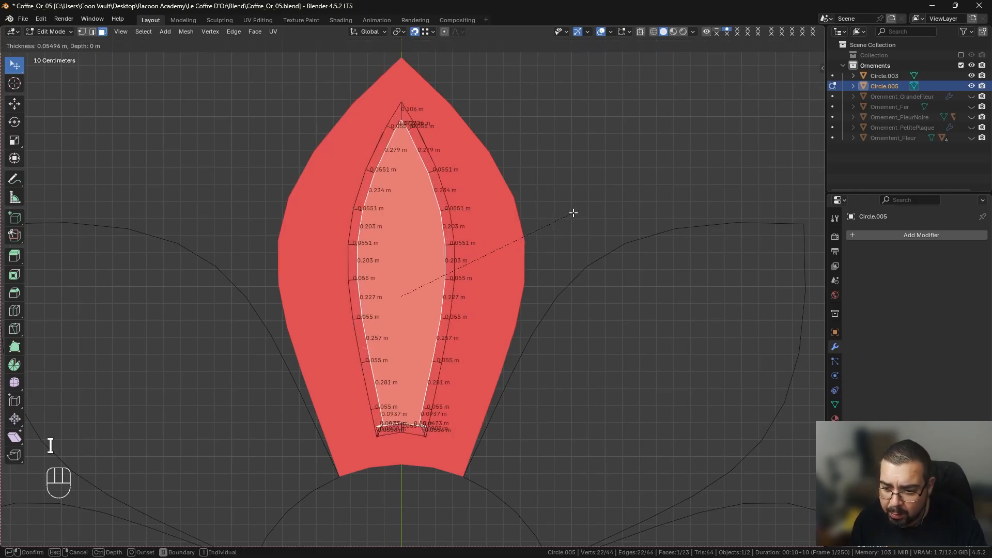
{"action": "left_click", "coordinate": [574, 213]}
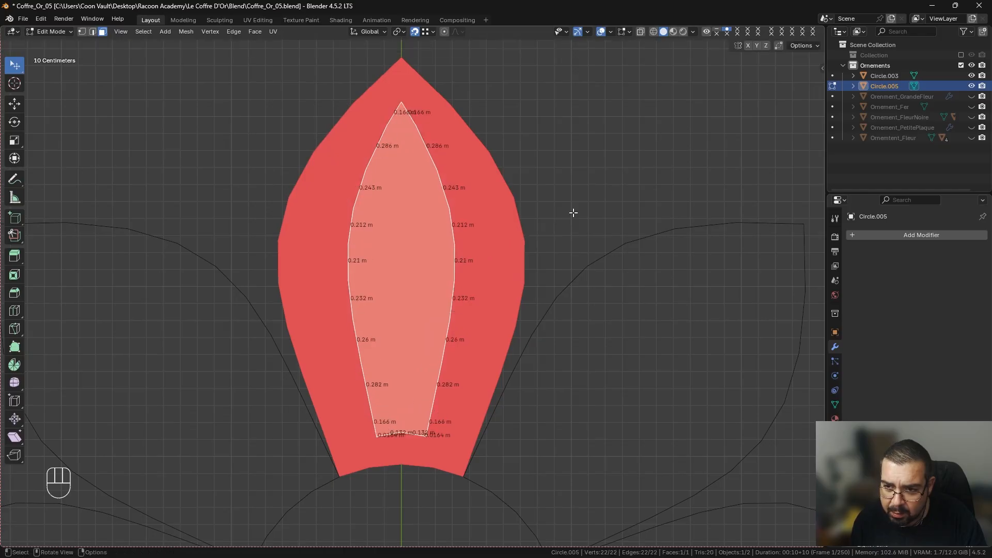
{"action": "key", "text": "ctrl+z"}
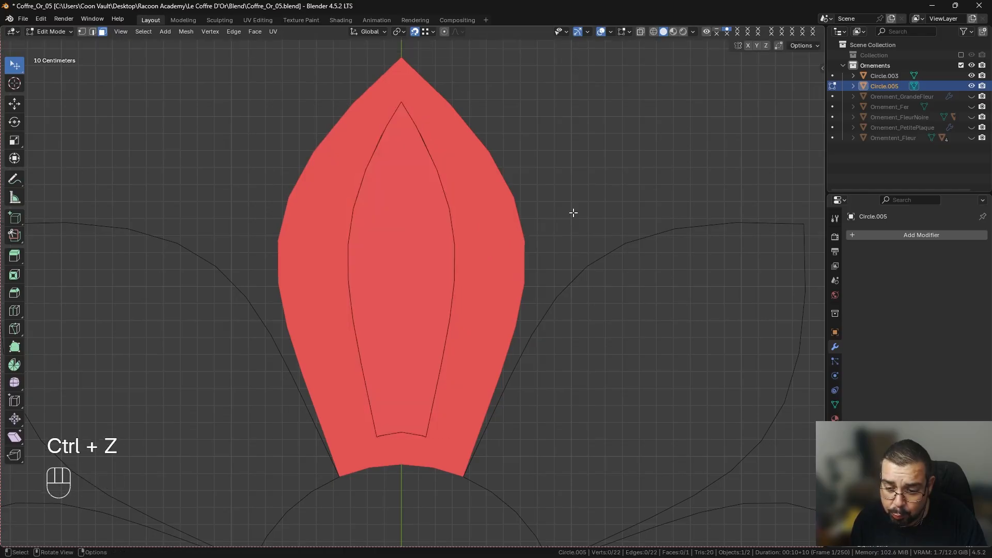
Reselect the inner face, try a thinner inset of about 0.026 m, and undo it.
{"action": "left_click", "coordinate": [421, 205]}
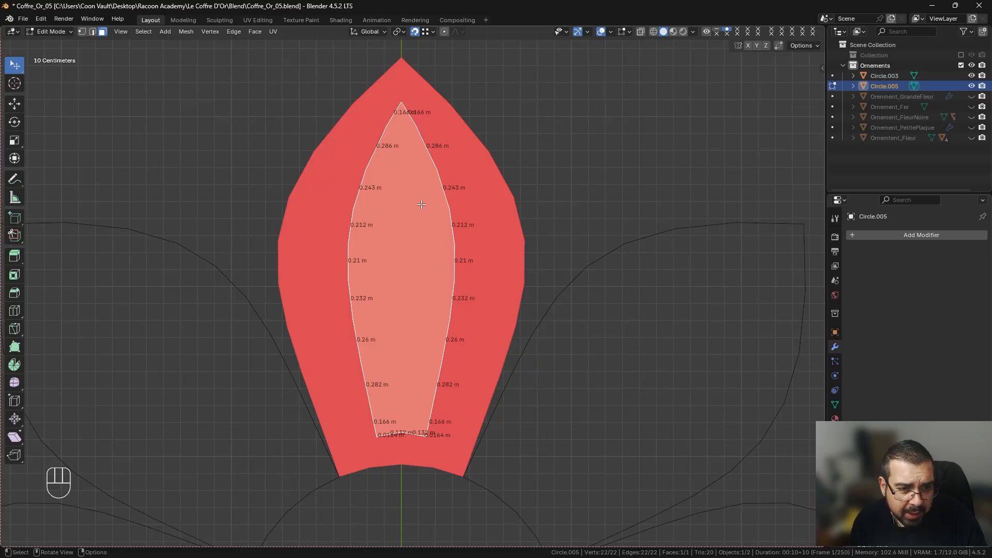
{"action": "key", "text": "i"}
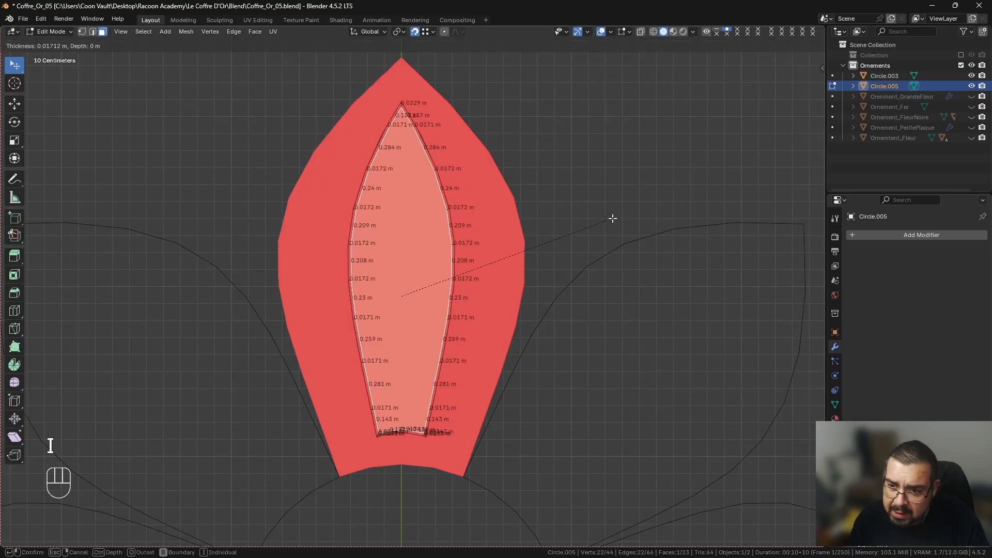
{"action": "left_click", "coordinate": [610, 219]}
{"action": "middle_click_drag", "start_coordinate": [524, 333], "coordinate": [523, 188], "text": "shift"}
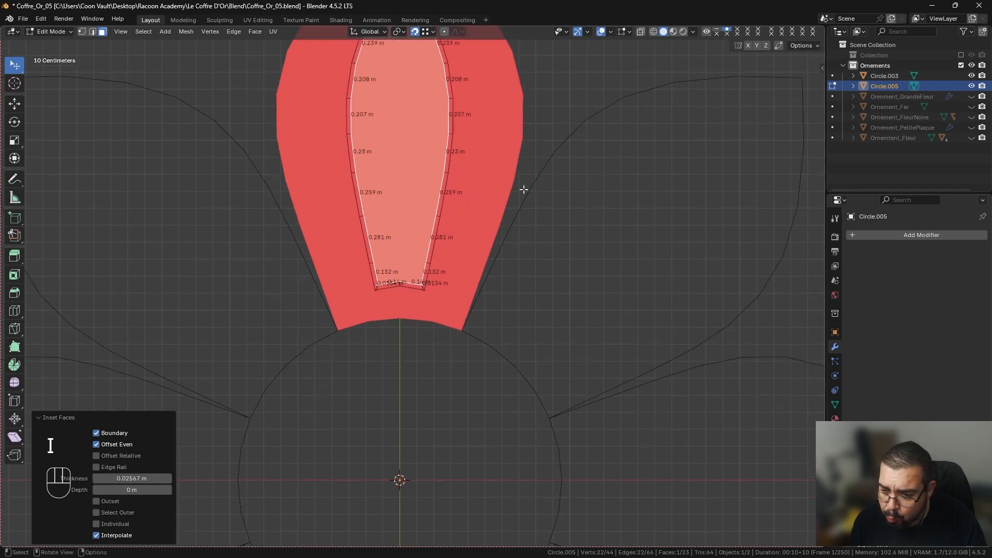
{"action": "scroll", "coordinate": [487, 257], "scroll_direction": "up", "scroll_amount": 7}
{"action": "key", "text": "ctrl+z"}
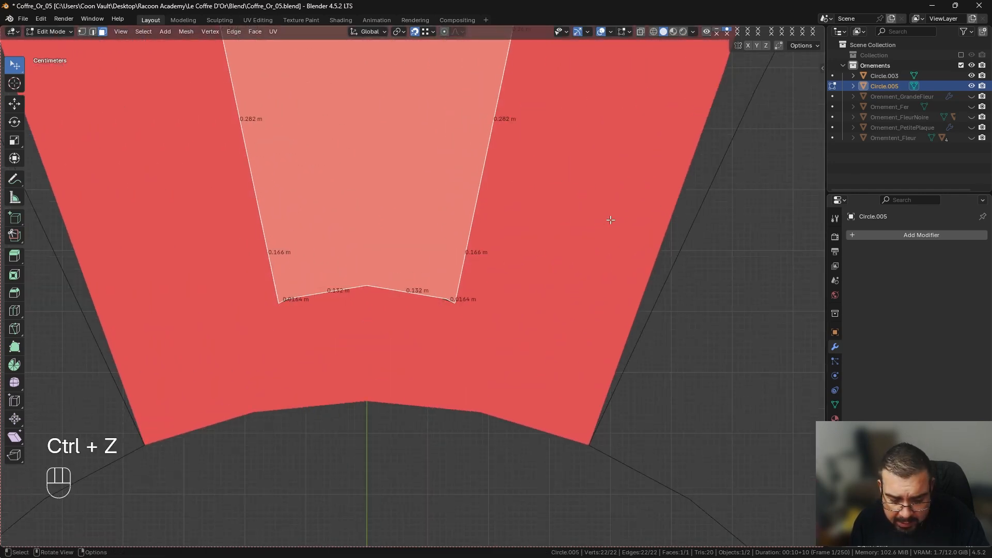
Try a very thin inset of about 0.007 m on the inner face, inspect its base corners, and undo it.
{"action": "key", "text": "i"}
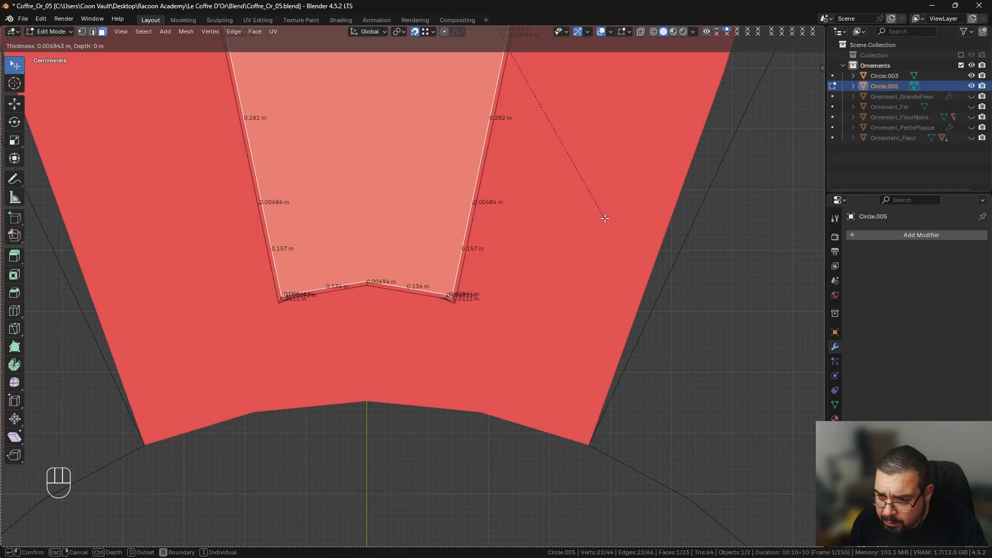
{"action": "left_click", "coordinate": [604, 218]}
{"action": "scroll", "coordinate": [499, 302], "scroll_direction": "up", "scroll_amount": 5}
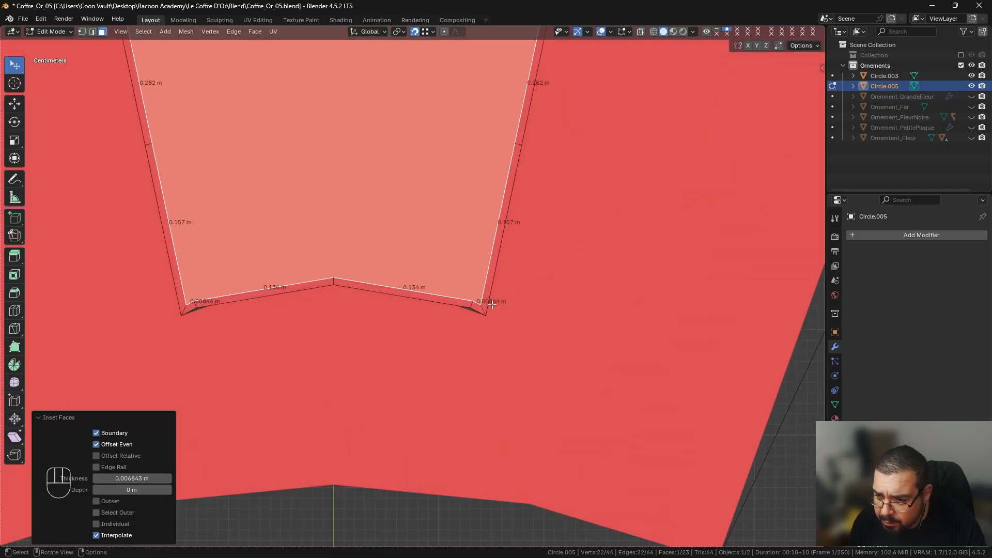
{"action": "key", "text": "ctrl+z"}
{"action": "key", "text": "ctrl+z"}
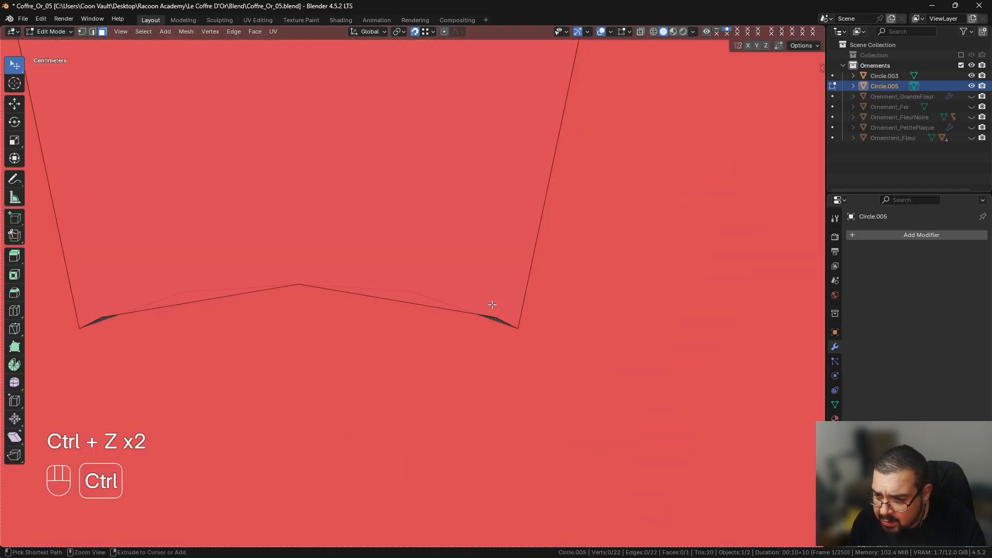
Return to Object Mode and delete the top petal's separate inner face object.
{"action": "scroll", "coordinate": [491, 305], "scroll_direction": "down", "scroll_amount": 4}
{"action": "key", "text": "Tab"}
{"action": "left_click", "coordinate": [407, 131]}
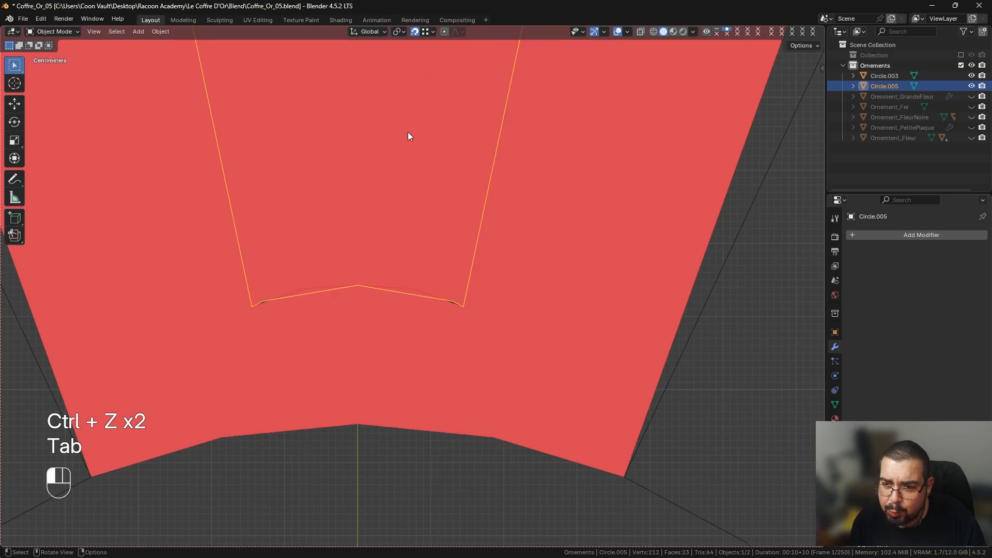
{"action": "scroll", "coordinate": [407, 132], "scroll_direction": "down", "scroll_amount": 1}
{"action": "scroll", "coordinate": [400, 171], "scroll_direction": "down", "scroll_amount": 6}
{"action": "key", "text": "x"}
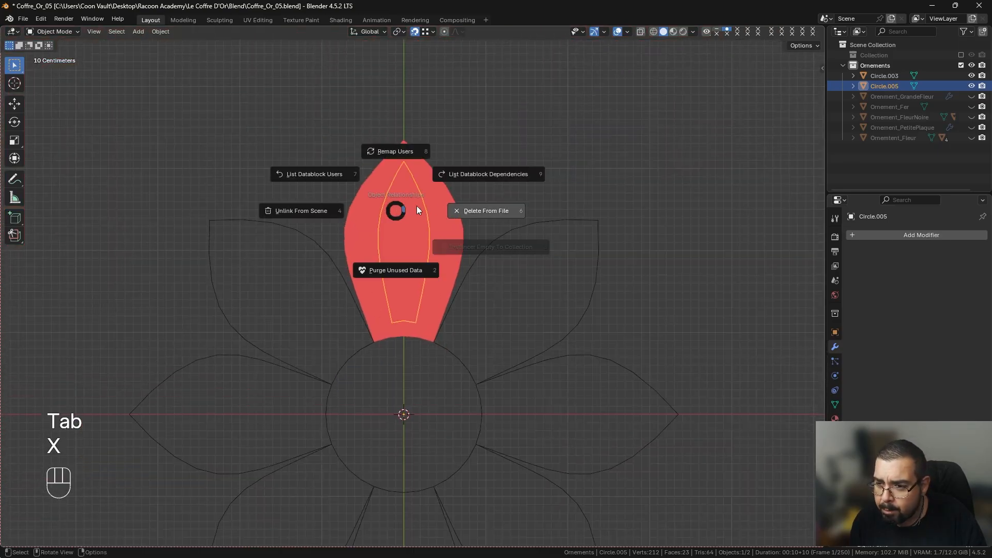
{"action": "left_click", "coordinate": [457, 203]}
Duplicate the inner edge loop of the top petal's border in place and separate it into its own object.
{"action": "left_click", "coordinate": [441, 218]}
{"action": "key", "text": "Tab"}
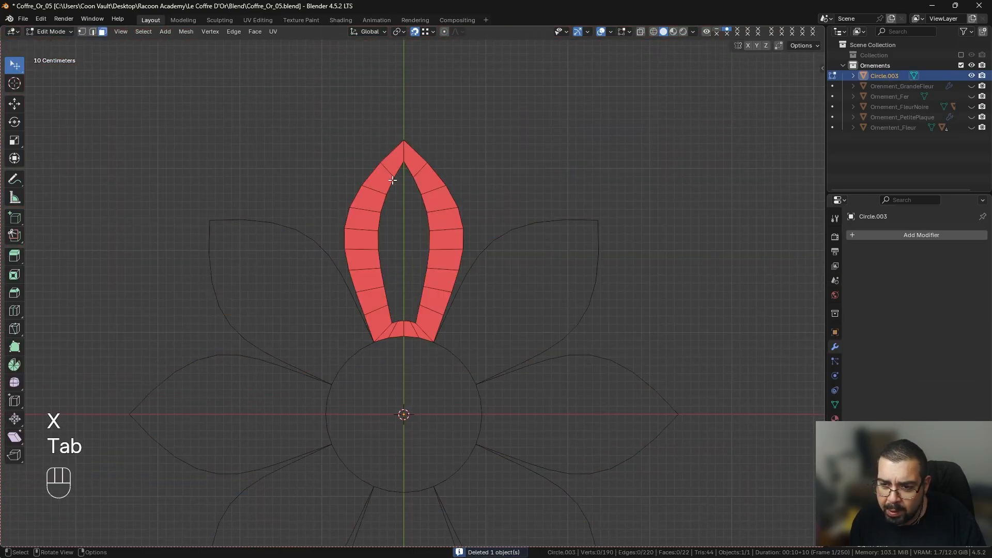
{"action": "scroll", "coordinate": [360, 344], "scroll_direction": "up", "scroll_amount": 2}
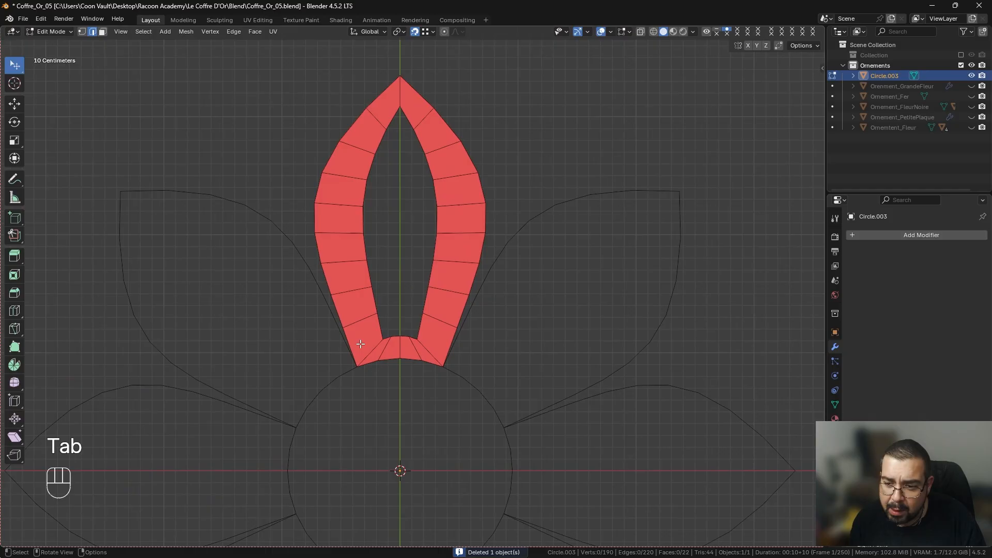
{"action": "left_click", "coordinate": [382, 325], "text": "alt+shift"}
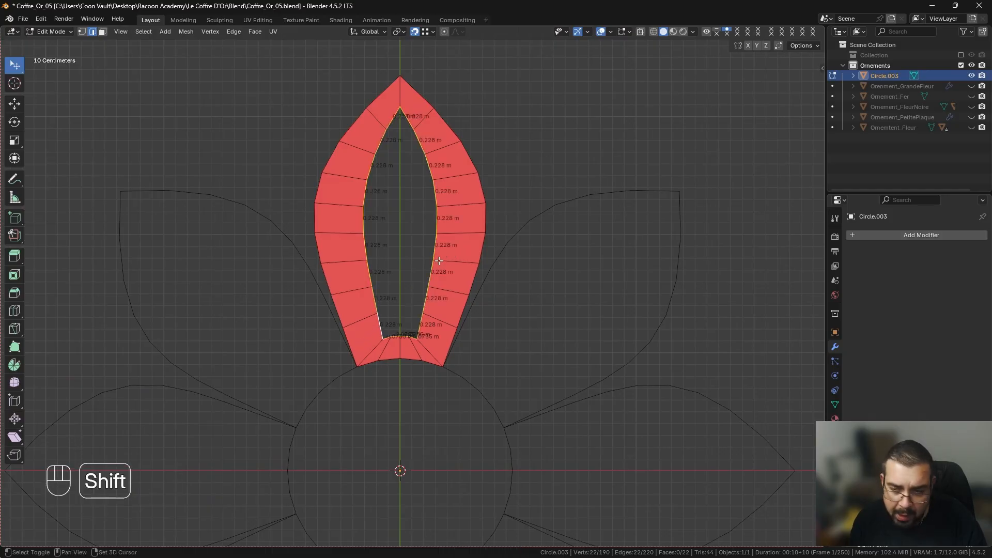
{"action": "key", "text": "shift+d"}
{"action": "right_click", "coordinate": [474, 247]}
{"action": "key", "text": "p"}
{"action": "left_click", "coordinate": [475, 246]}
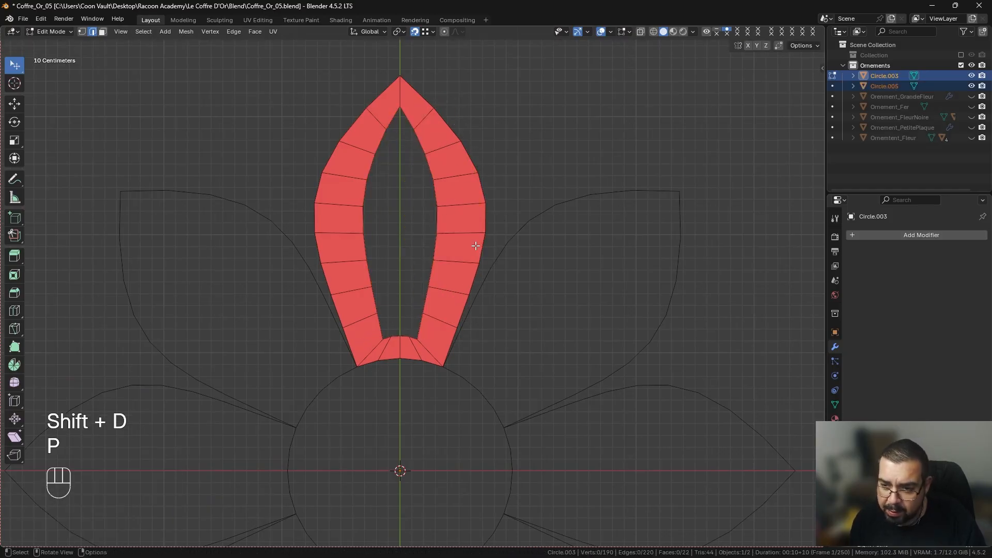
{"action": "key", "text": "Tab"}
Fill the separated edge loop with a face and inset it by about 0.04 m.
{"action": "left_click", "coordinate": [433, 209]}
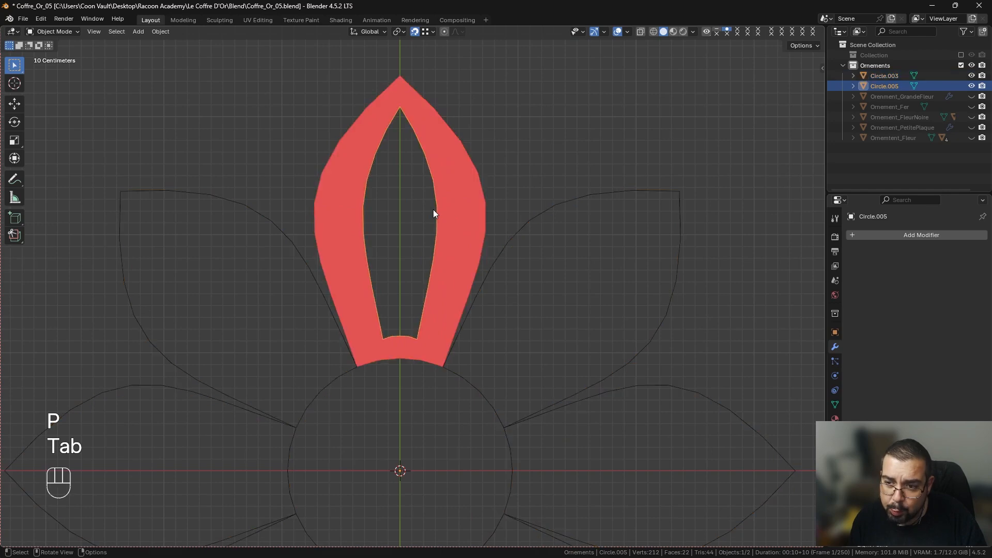
{"action": "key", "text": "Tab"}
{"action": "key", "text": "a"}
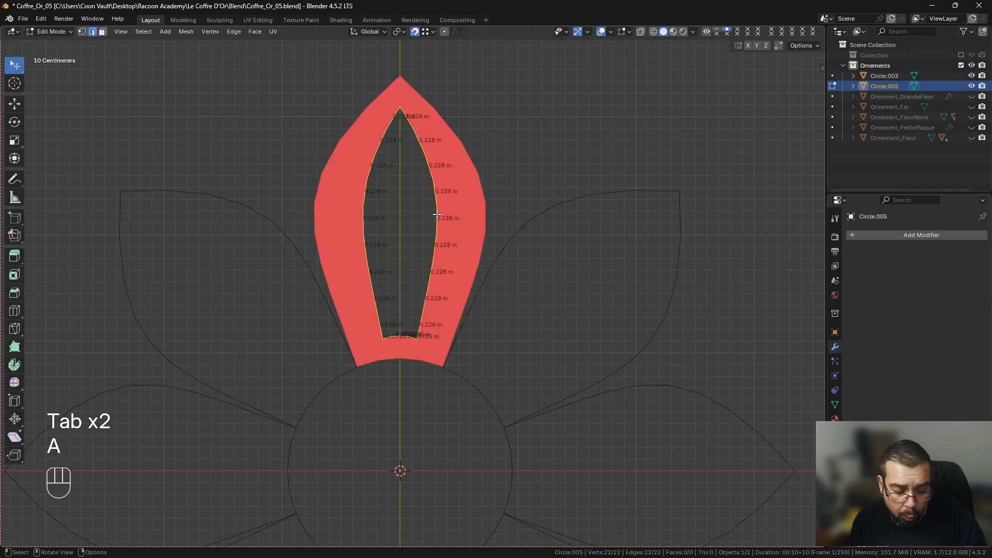
{"action": "key", "text": "f"}
{"action": "key", "text": "i"}
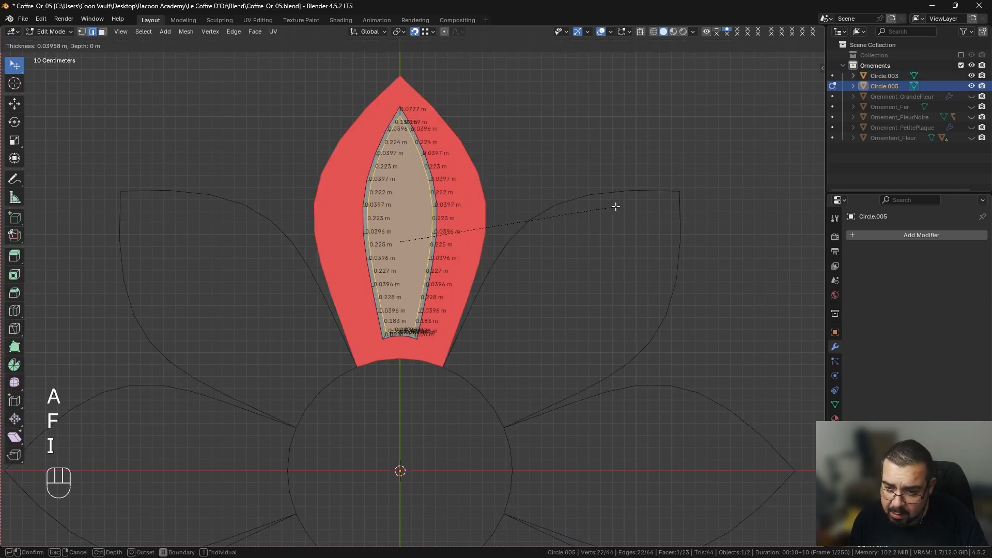
{"action": "left_click", "coordinate": [615, 205]}
{"action": "scroll", "coordinate": [452, 312], "scroll_direction": "up", "scroll_amount": 3}
{"action": "scroll", "coordinate": [453, 312], "scroll_direction": "up", "scroll_amount": 2}
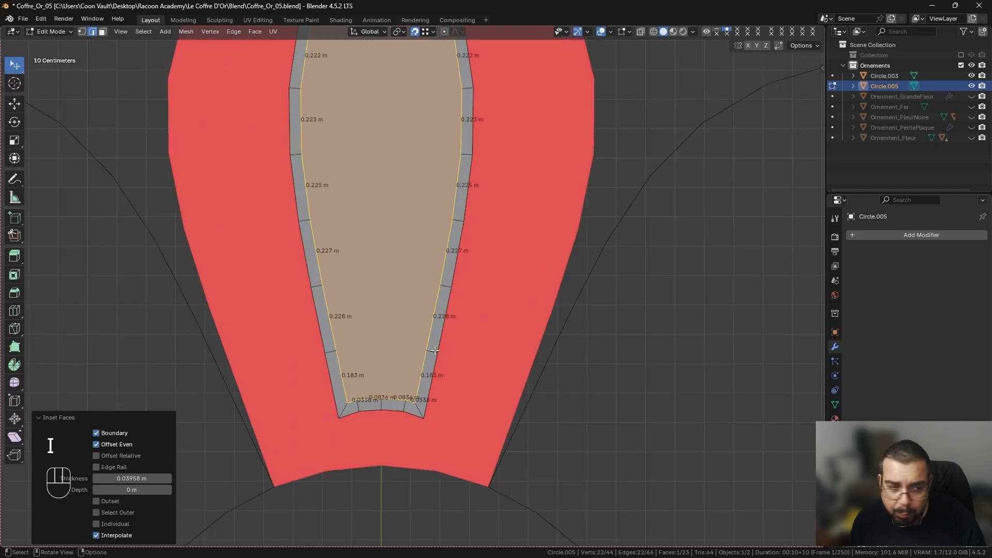
{"action": "scroll", "coordinate": [442, 300], "scroll_direction": "down", "scroll_amount": 4}
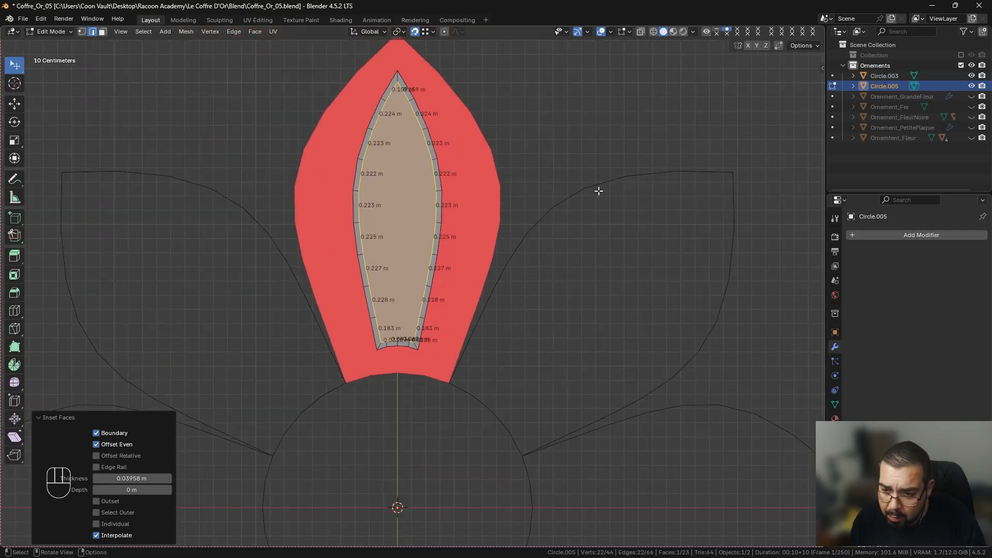
Scale the inset face down to about 0.94 to widen the rim around it.
{"action": "key", "text": "s"}
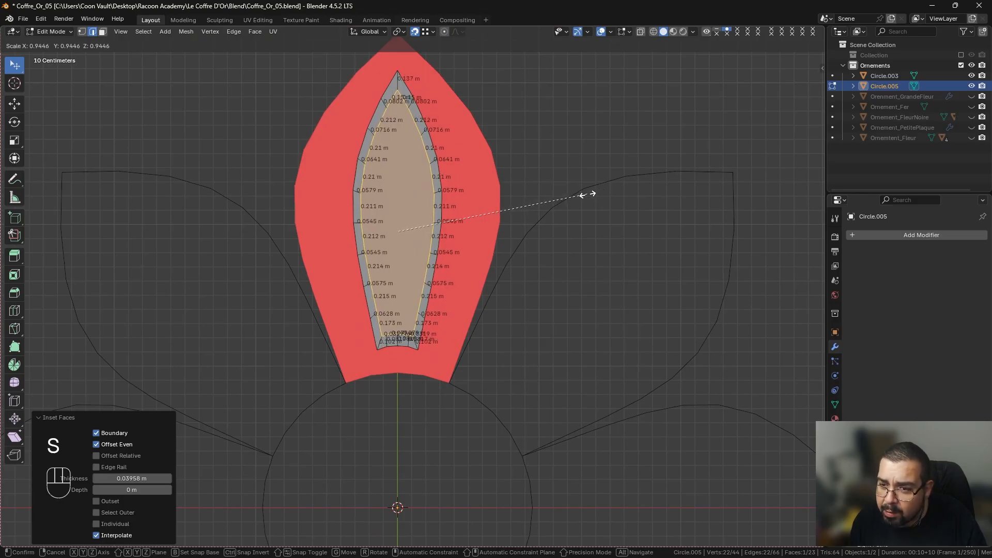
{"action": "left_click", "coordinate": [589, 195]}
{"action": "scroll", "coordinate": [547, 270], "scroll_direction": "up", "scroll_amount": 3}
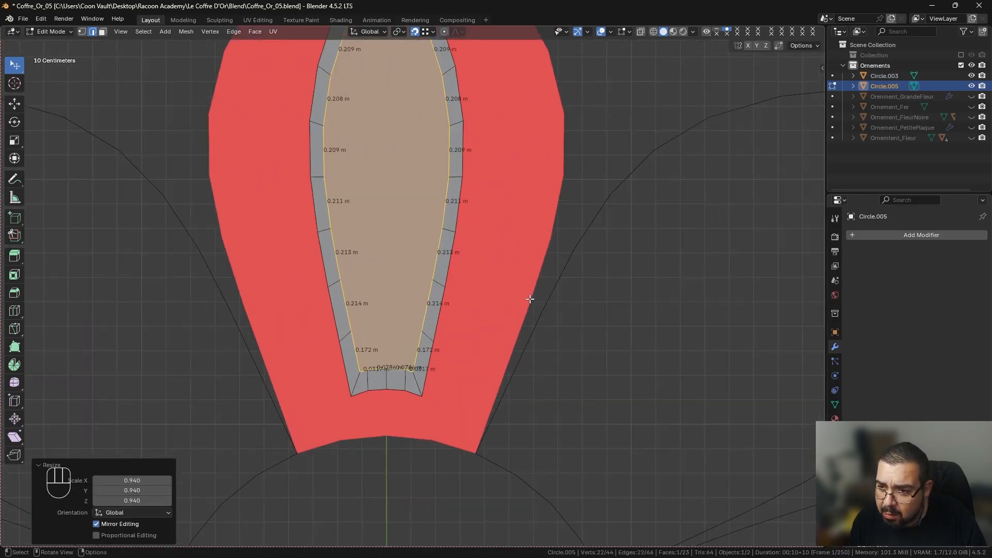
{"action": "scroll", "coordinate": [530, 299], "scroll_direction": "down", "scroll_amount": 4}
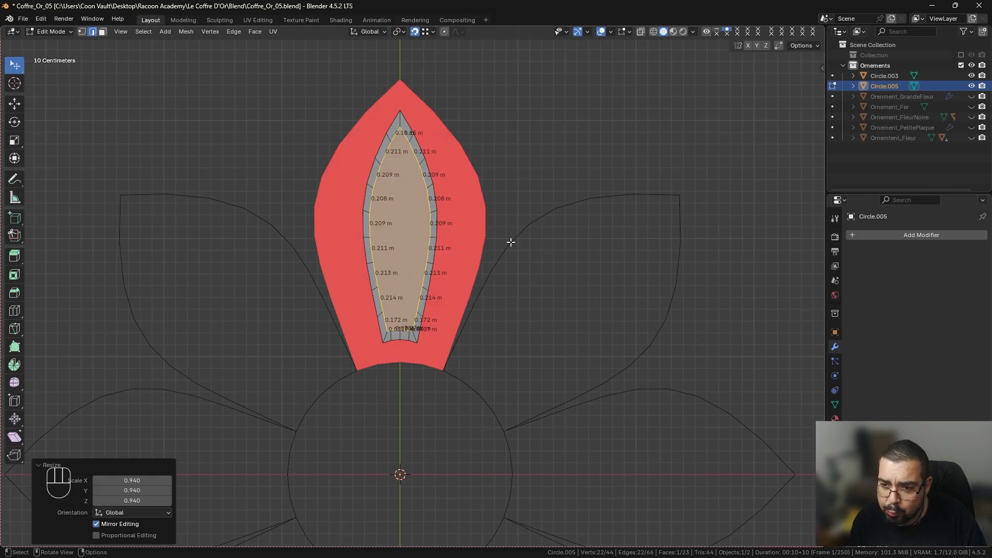
Delete the central face inside the inset to leave only a thin rim, and return to Object Mode.
{"action": "key", "text": "x"}
{"action": "left_click", "coordinate": [582, 209]}
{"action": "key", "text": "Tab"}
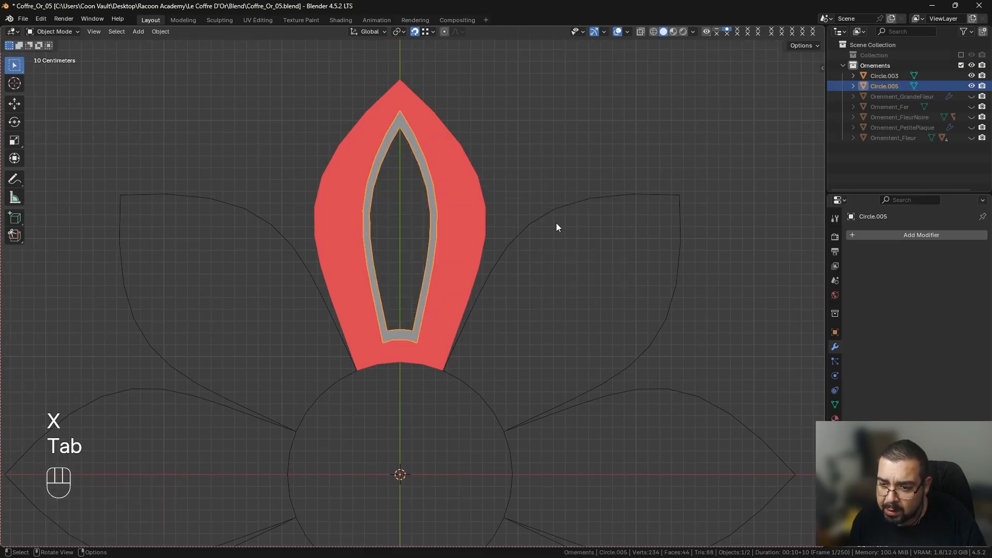
{"action": "left_click", "coordinate": [476, 191]}
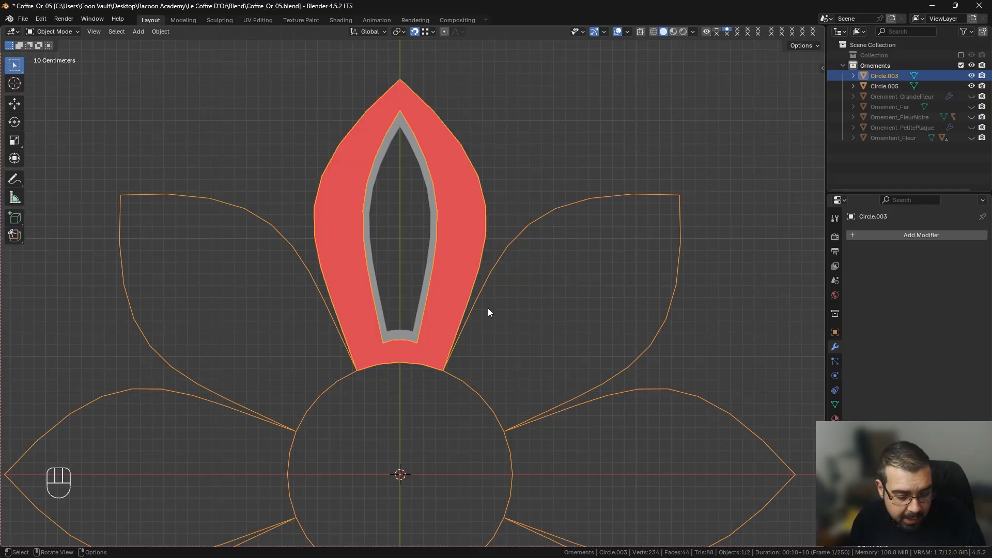
{"action": "key", "text": "Tab"}
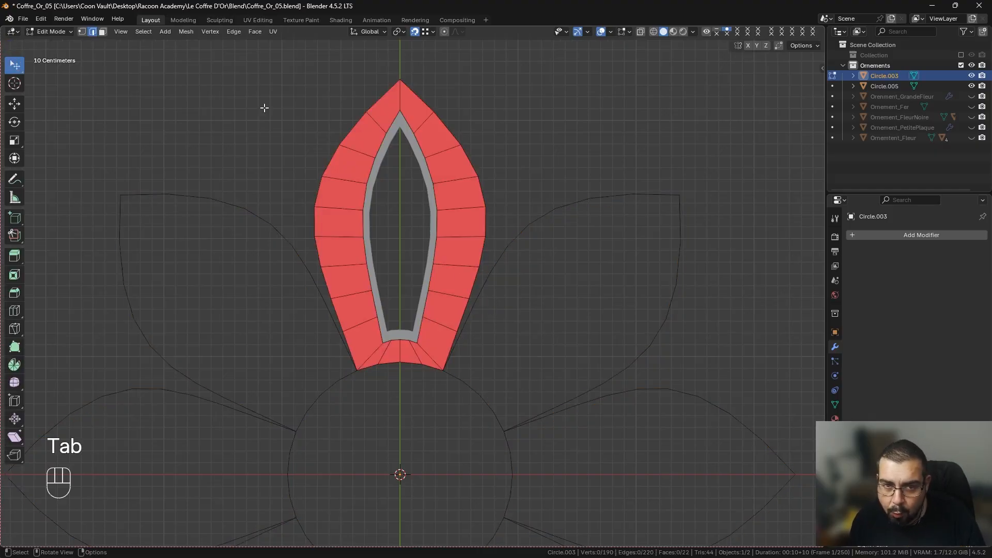
{"action": "left_click", "coordinate": [93, 32]}
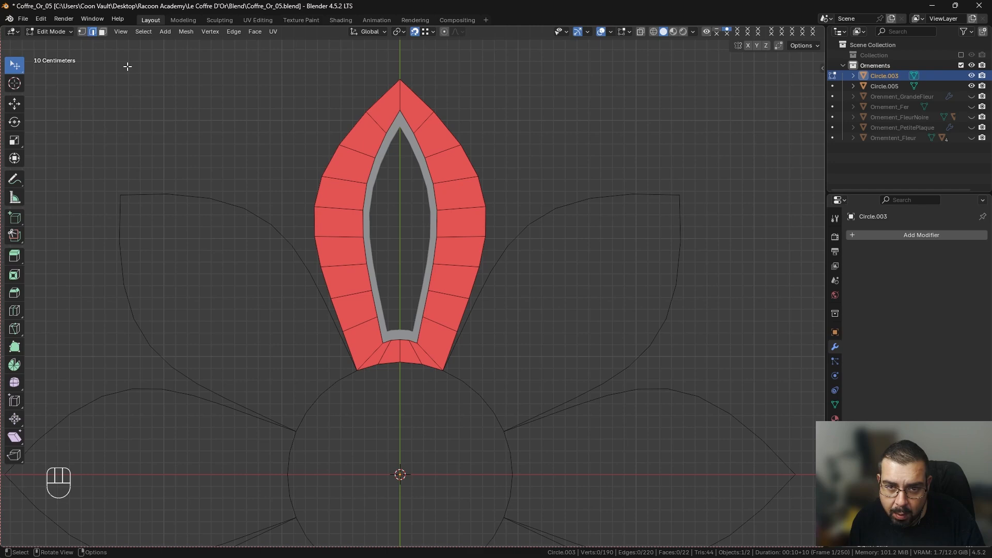
{"action": "left_click", "coordinate": [463, 361]}
{"action": "left_click", "coordinate": [674, 246], "text": "ctrl"}
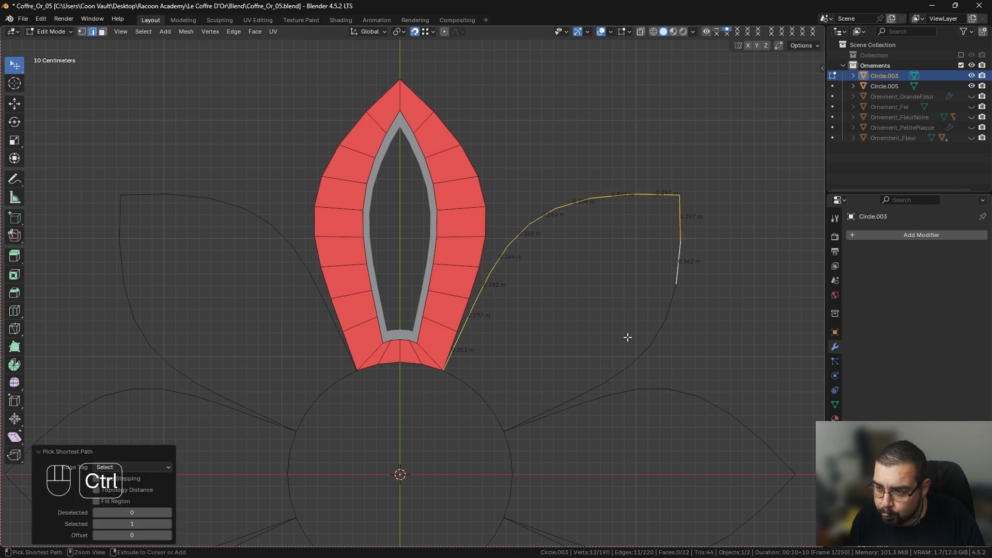
{"action": "left_click", "coordinate": [517, 413], "text": "ctrl"}
{"action": "middle_click_drag", "start_coordinate": [542, 427], "coordinate": [507, 332], "text": "shift"}
{"action": "scroll", "coordinate": [507, 331], "scroll_direction": "down", "scroll_amount": 3}
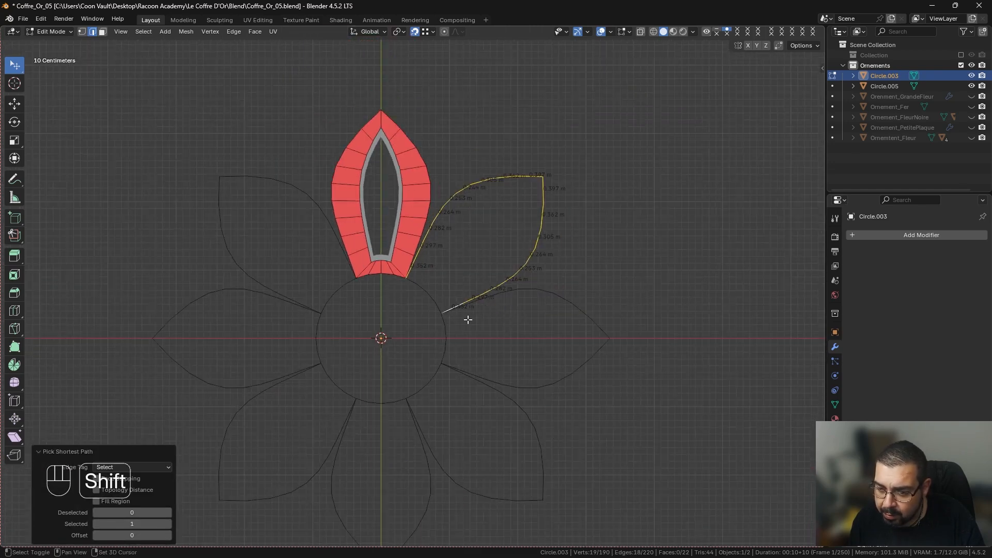
{"action": "left_click", "coordinate": [449, 312], "text": "shift"}
{"action": "left_click", "coordinate": [591, 342], "text": "ctrl"}
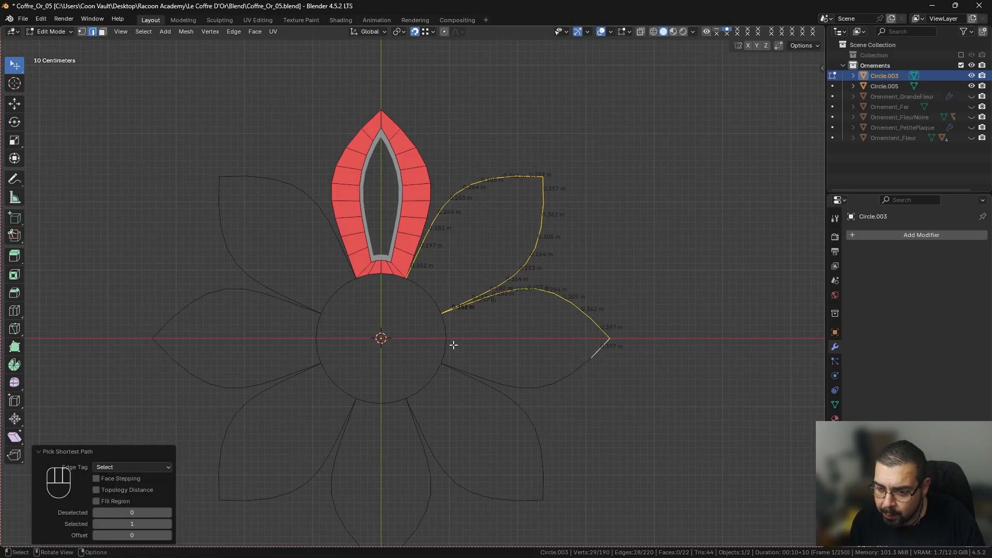
{"action": "left_click", "coordinate": [442, 328]}
{"action": "key", "text": "Tab"}
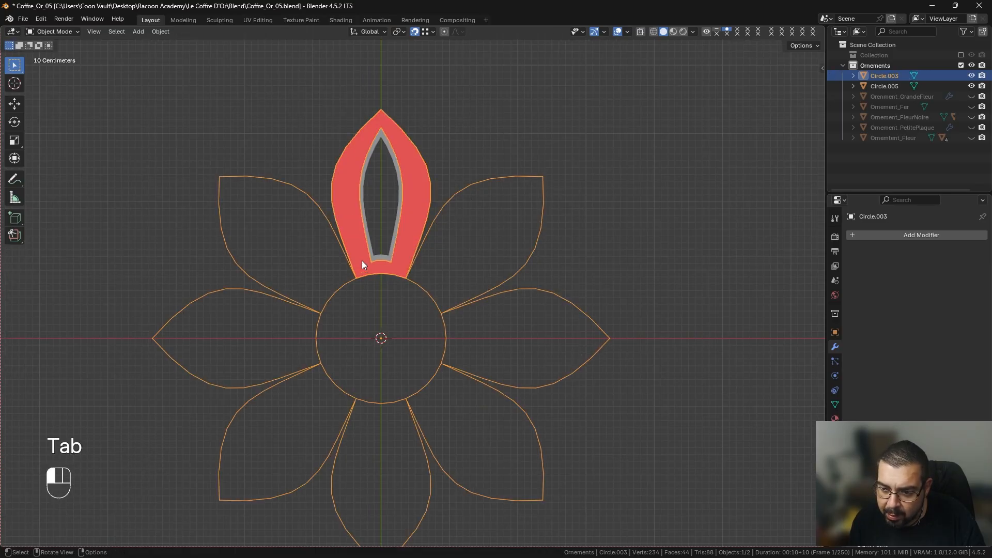
Select all the border faces of the top petal, separate them from the flower outline into their own object, and return to Object Mode.
{"action": "key", "text": "Tab"}
{"action": "key", "text": "l"}
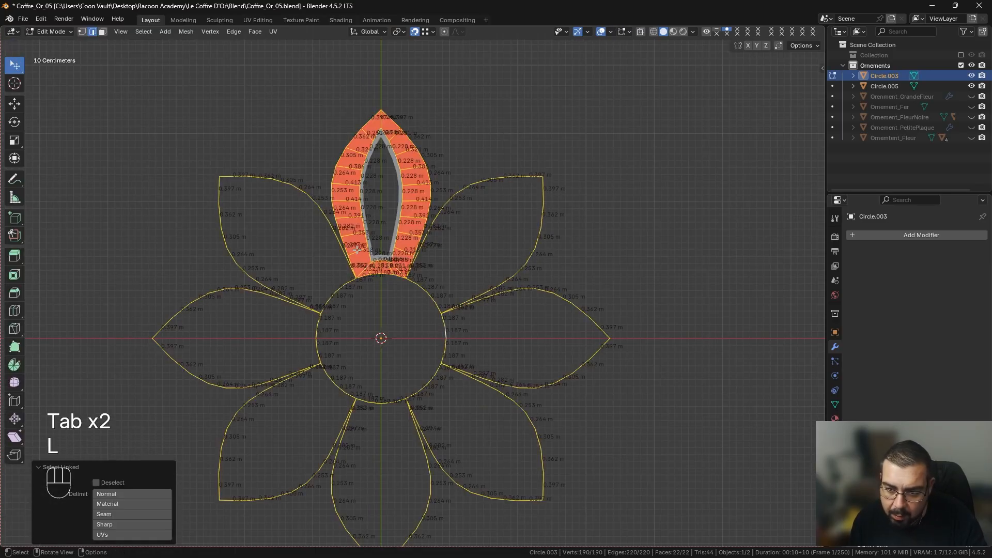
{"action": "left_click", "coordinate": [101, 31]}
{"action": "left_click", "coordinate": [375, 120]}
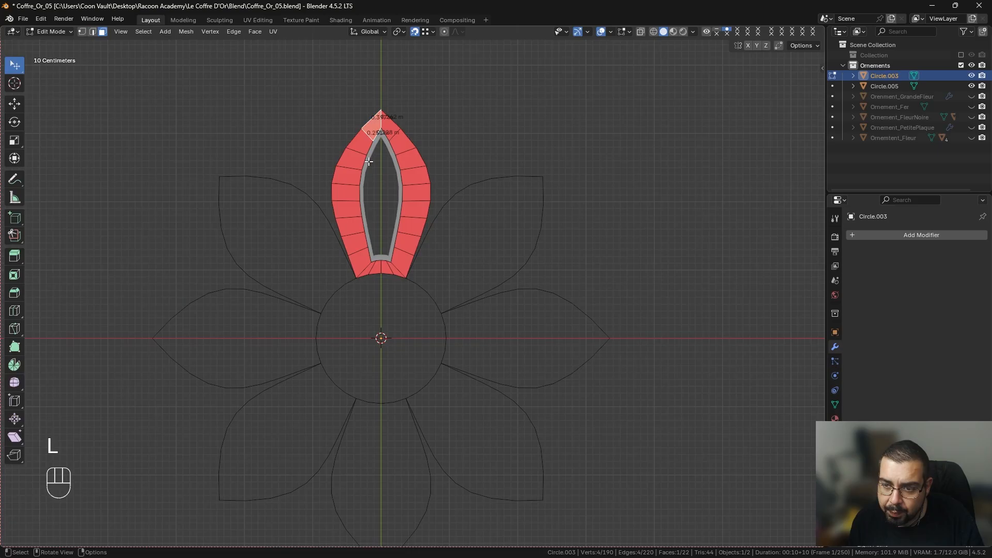
{"action": "left_click", "coordinate": [360, 269], "text": "ctrl"}
{"action": "left_click", "coordinate": [388, 130], "text": "ctrl"}
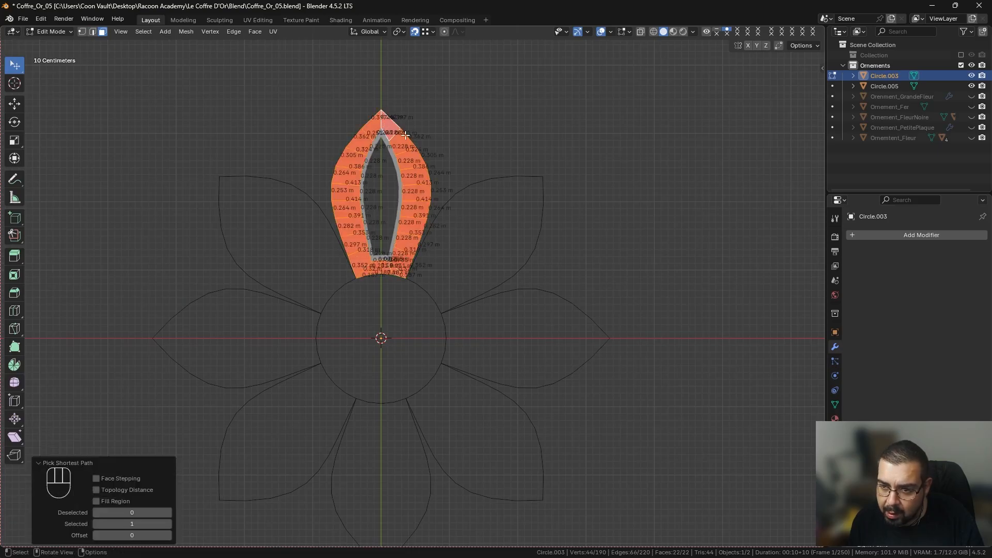
{"action": "key", "text": "p"}
{"action": "left_click", "coordinate": [429, 161]}
{"action": "key", "text": "Tab"}
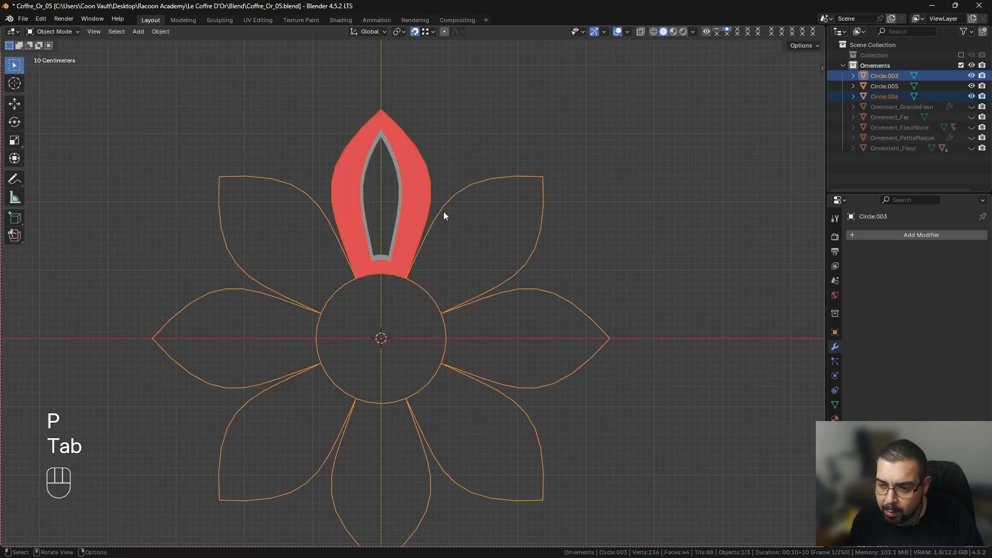
{"action": "left_click", "coordinate": [405, 289]}
{"action": "key", "text": "Tab"}
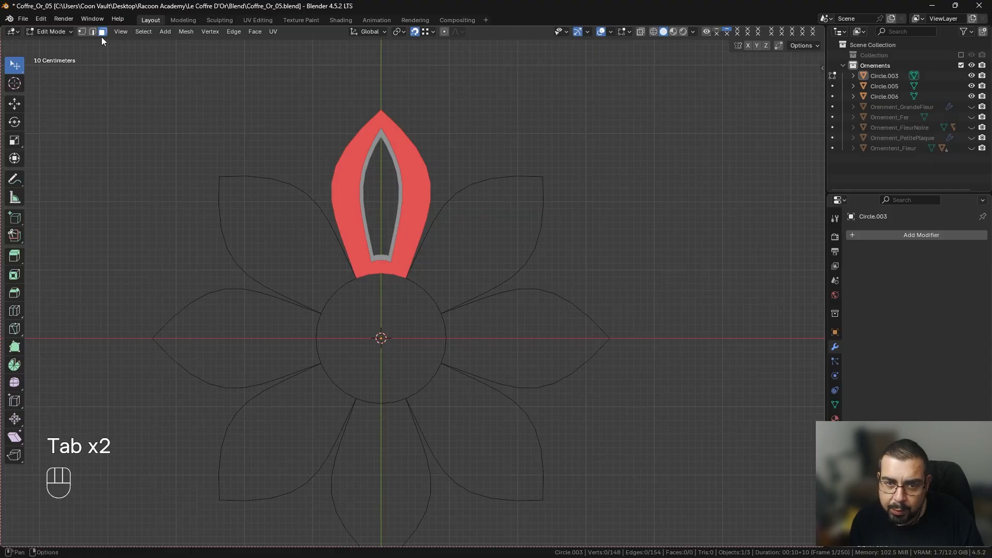
{"action": "left_click", "coordinate": [93, 31]}
{"action": "left_click", "coordinate": [354, 281]}
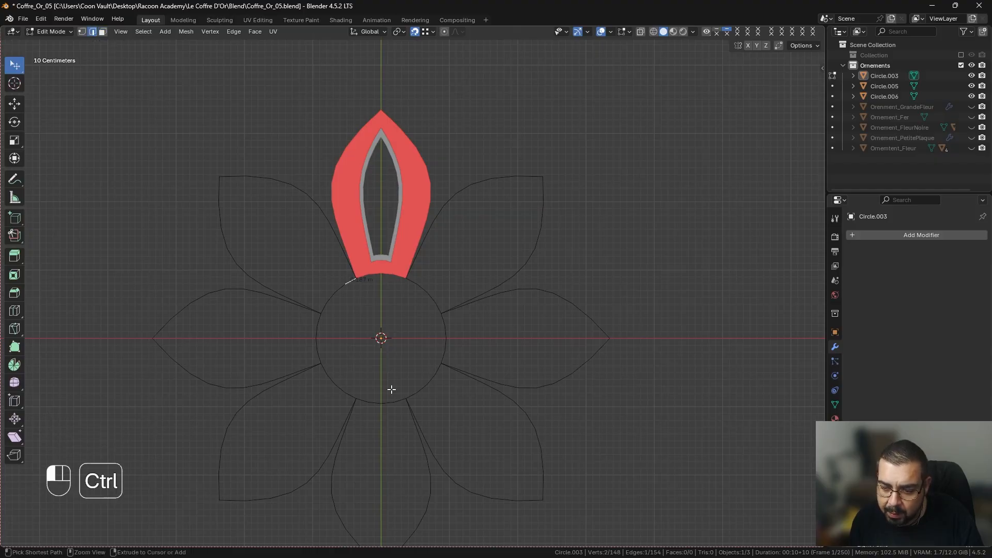
{"action": "left_click", "coordinate": [327, 379], "text": "ctrl"}
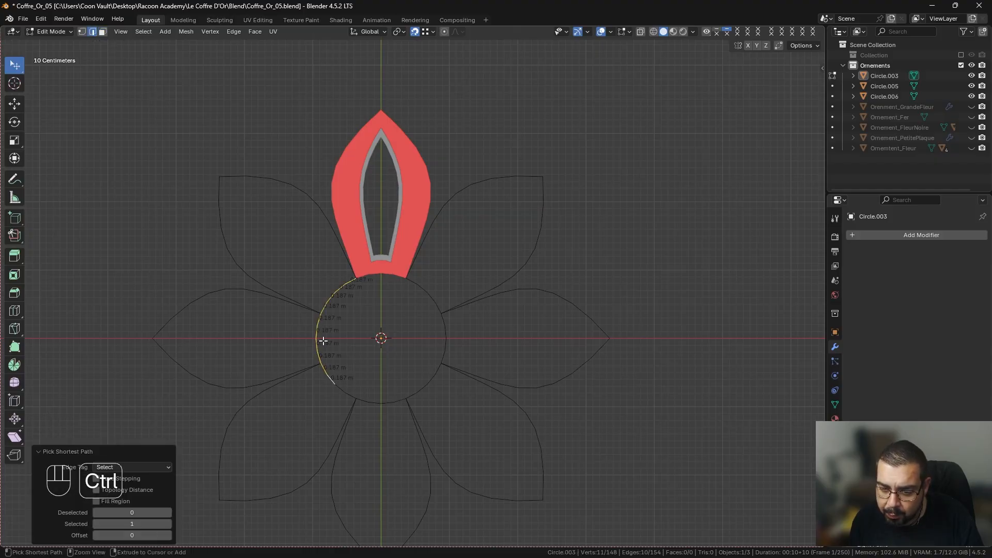
{"action": "left_click", "coordinate": [373, 402], "text": "ctrl"}
{"action": "left_click", "coordinate": [414, 381], "text": "ctrl"}
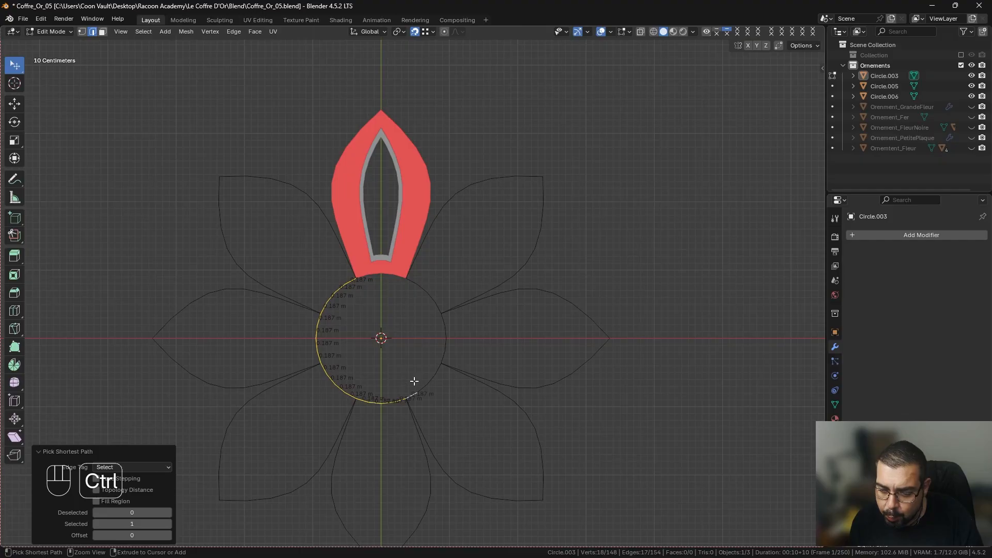
{"action": "left_click", "coordinate": [423, 286], "text": "ctrl"}
{"action": "left_click", "coordinate": [392, 276], "text": "ctrl"}
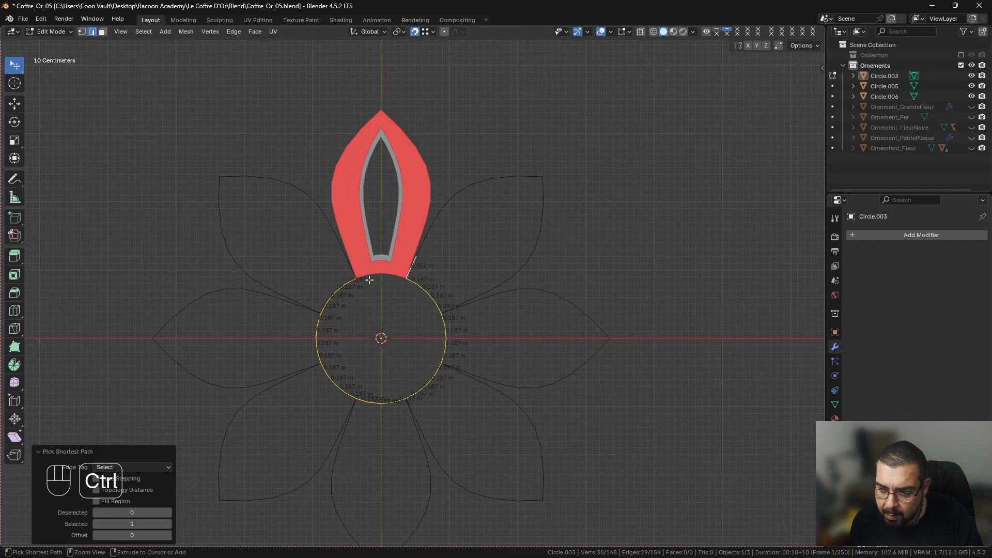
{"action": "key", "text": "ctrl+z"}
{"action": "left_click", "coordinate": [377, 285], "text": "ctrl"}
{"action": "key", "text": "ctrl+z"}
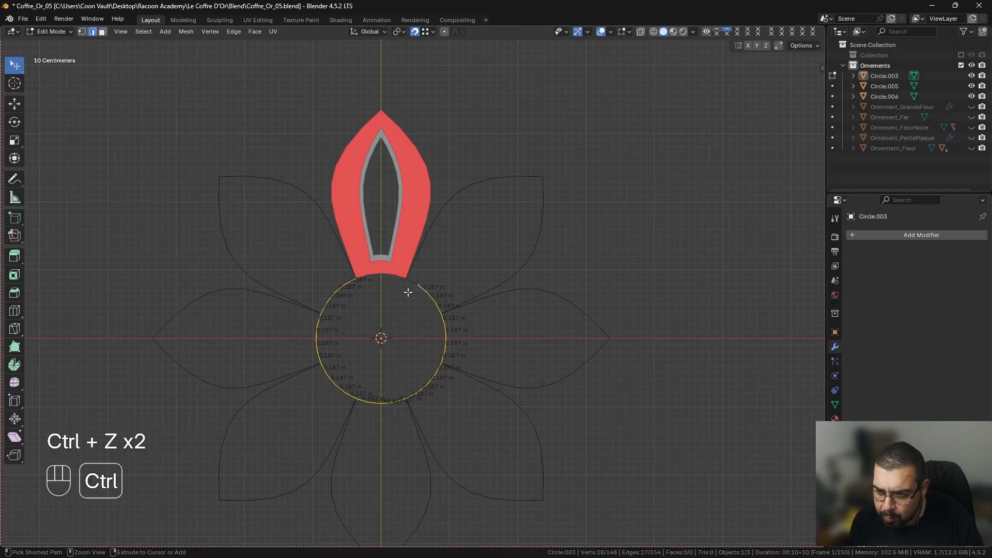
{"action": "scroll", "coordinate": [401, 369], "scroll_direction": "up", "scroll_amount": 2}
{"action": "scroll", "coordinate": [400, 369], "scroll_direction": "up", "scroll_amount": 4}
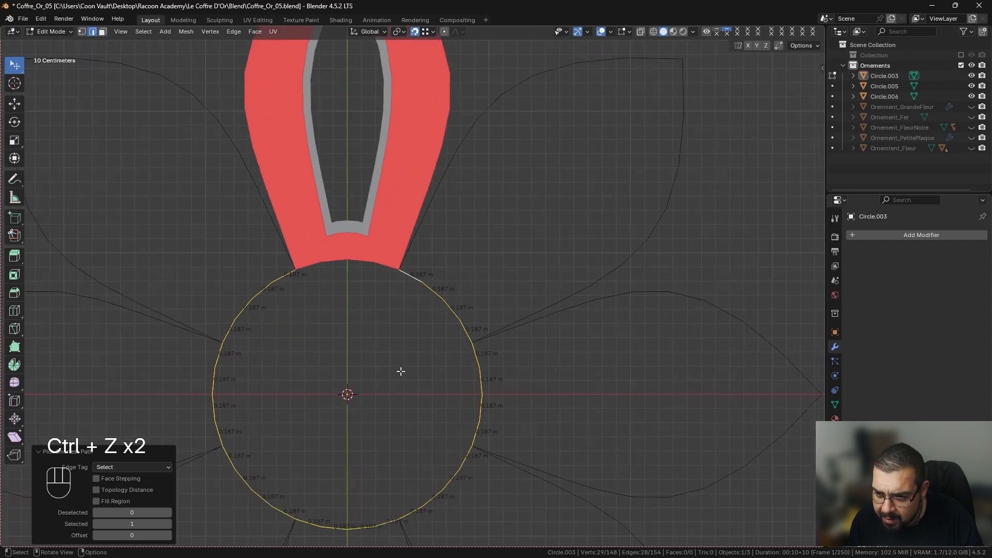
{"action": "key", "text": "Tab"}
{"action": "left_click", "coordinate": [384, 255], "text": "shift"}
{"action": "key", "text": "Tab"}
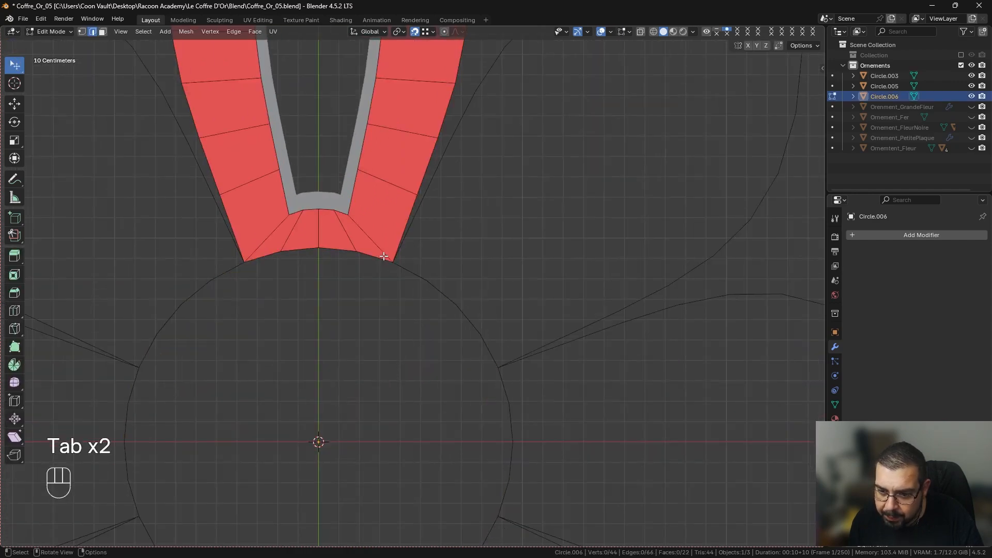
{"action": "left_click", "coordinate": [392, 268]}
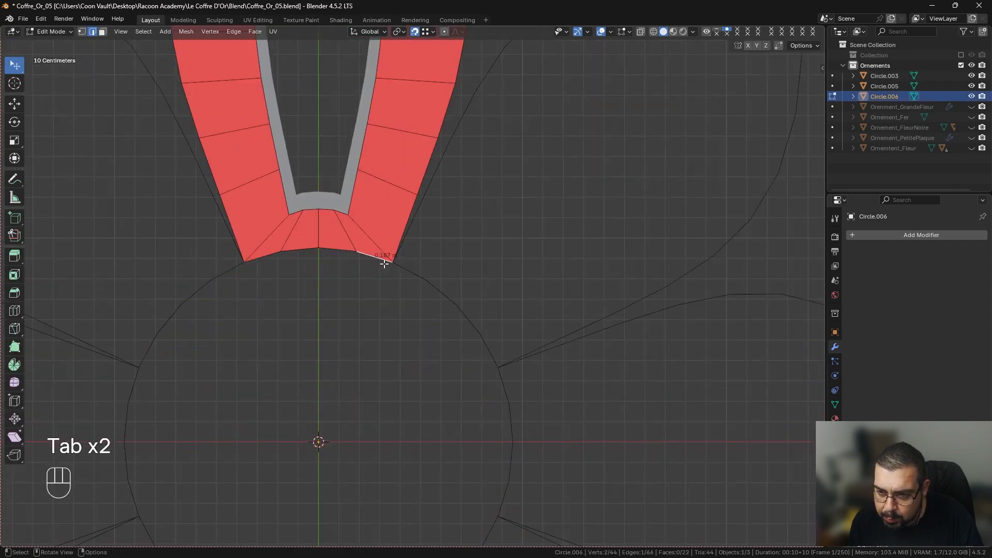
{"action": "left_click", "coordinate": [243, 269], "text": "ctrl"}
{"action": "key", "text": "ctrl+z"}
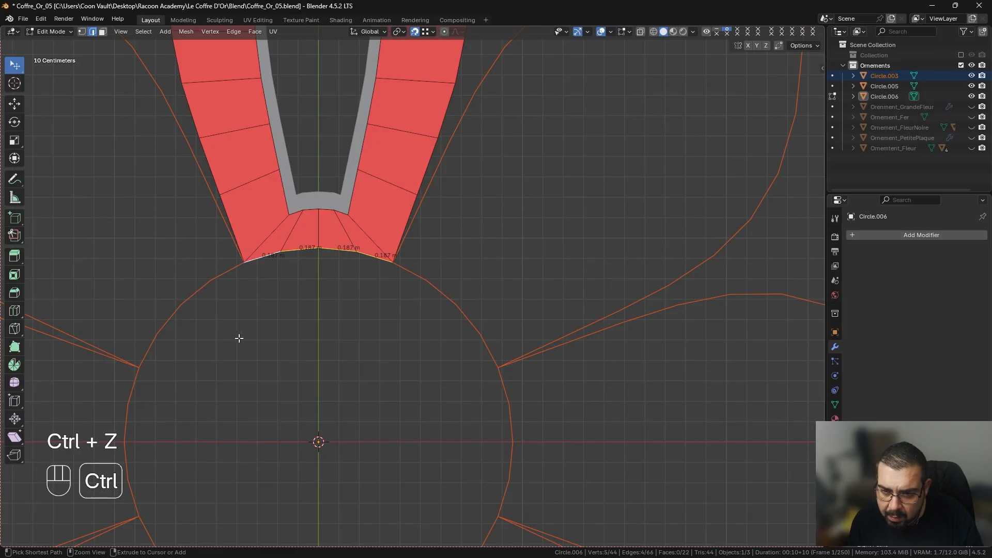
Delete the remaining flower outline object, keeping only the top petal's border and inner rim.
{"action": "key", "text": "Tab"}
{"action": "scroll", "coordinate": [244, 343], "scroll_direction": "down", "scroll_amount": 2}
{"action": "left_click", "coordinate": [246, 336]}
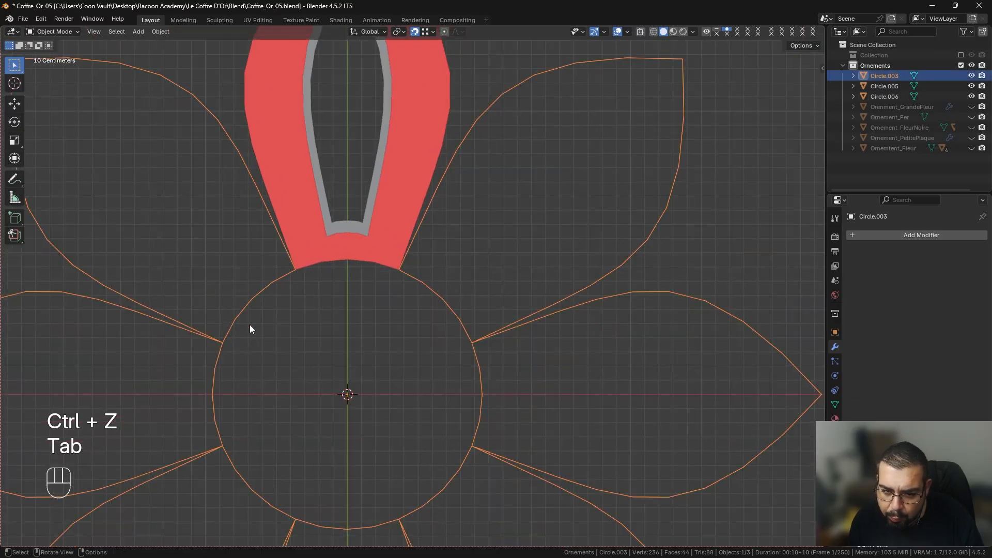
{"action": "scroll", "coordinate": [382, 324], "scroll_direction": "down", "scroll_amount": 4}
{"action": "key", "text": "x"}
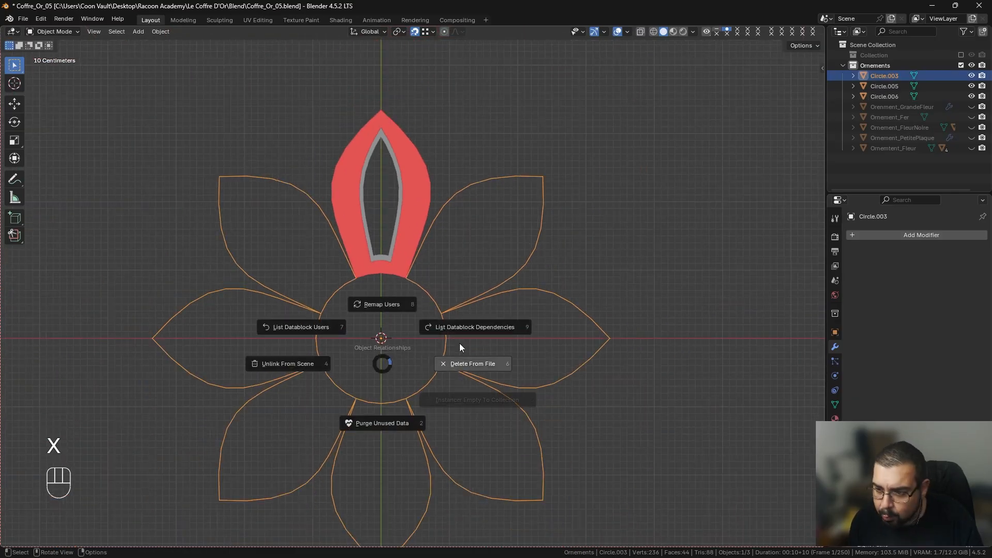
{"action": "left_click", "coordinate": [472, 328]}
Duplicate the top petal's border and inner rim together and rotate the copies 45° around the global Z axis.
{"action": "left_click", "coordinate": [412, 243]}
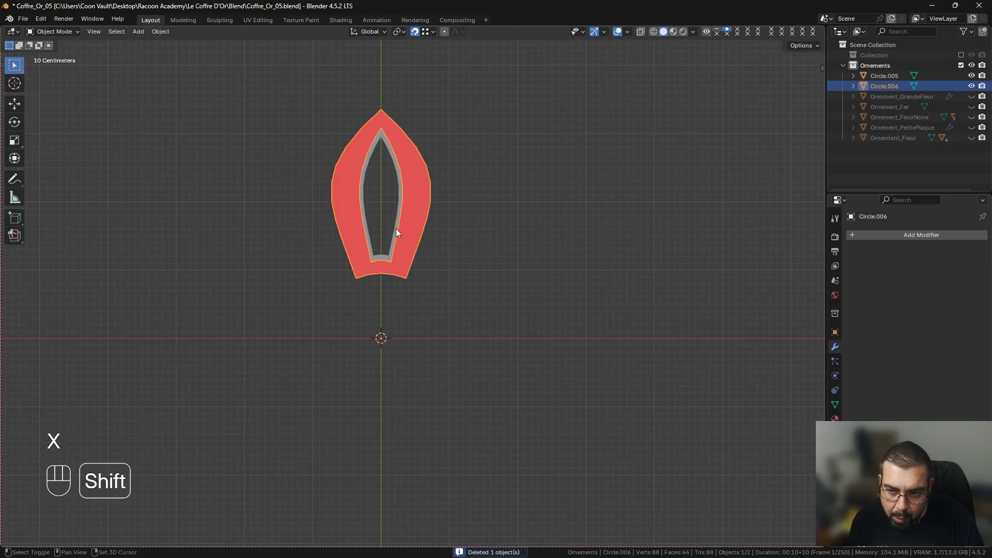
{"action": "left_click", "coordinate": [413, 271], "text": "shift"}
{"action": "middle_click_drag", "start_coordinate": [435, 320], "coordinate": [451, 330], "text": "shift"}
{"action": "key", "text": "shift+d"}
{"action": "key", "text": "r"}
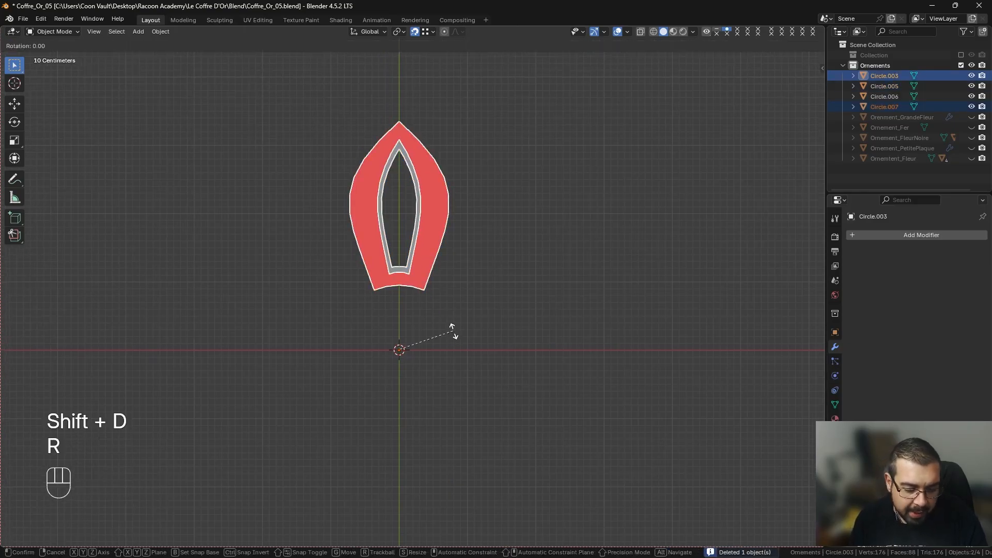
{"action": "key", "text": "z"}
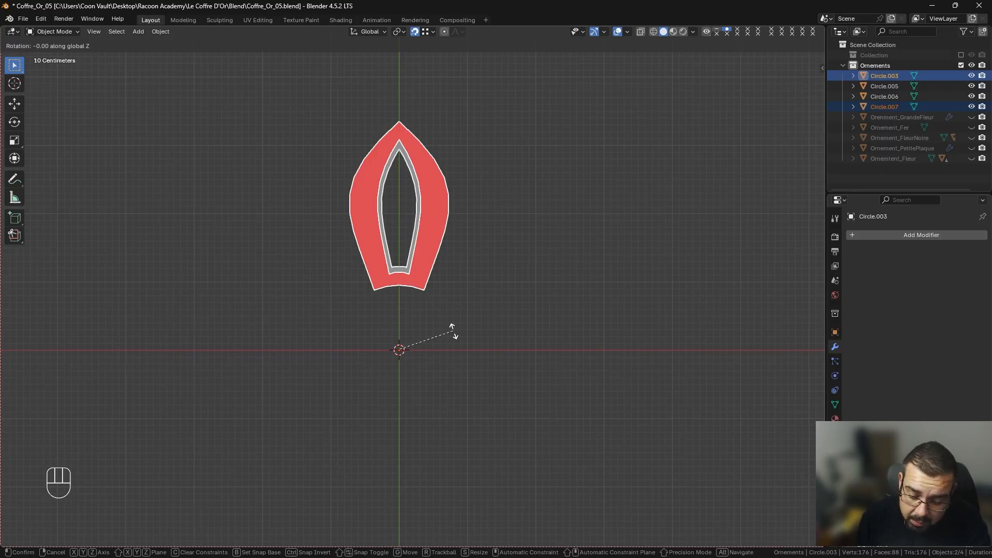
{"action": "key", "text": "KP_6"}
{"action": "key", "text": "KP_0"}
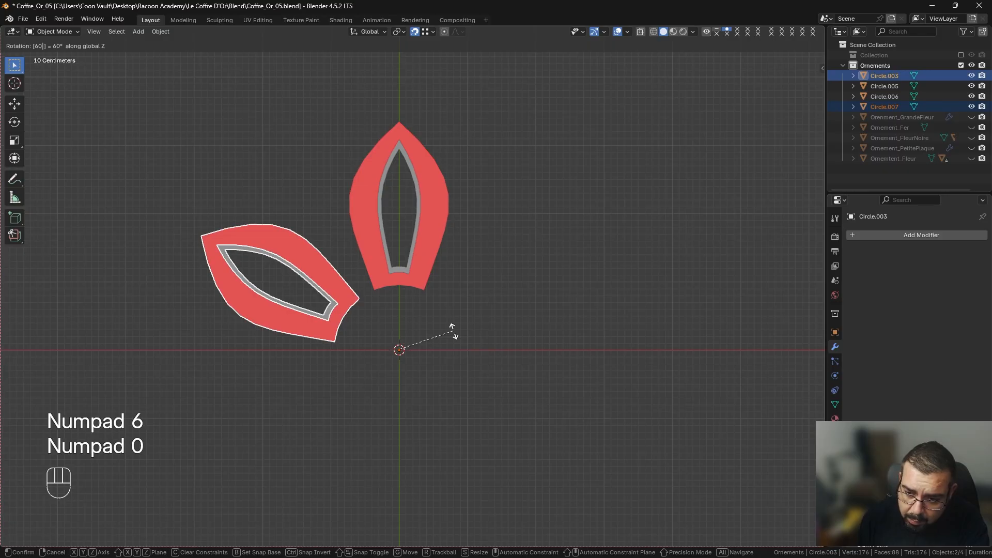
{"action": "key", "text": "BackSpace"}
{"action": "key", "text": "BackSpace"}
{"action": "key", "text": "BackSpace"}
{"action": "key", "text": "BackSpace"}
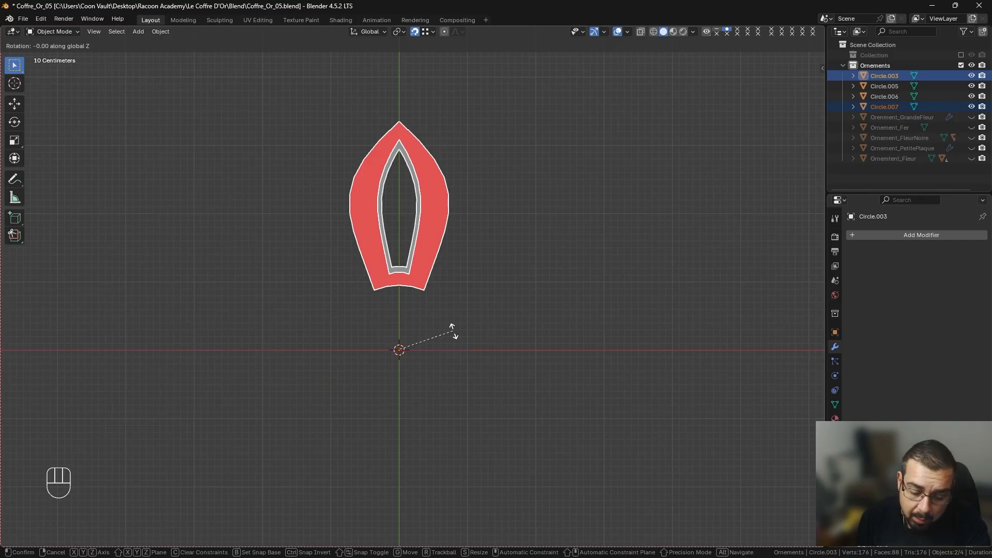
{"action": "type", "text": "45"}
{"action": "key", "text": "Return"}
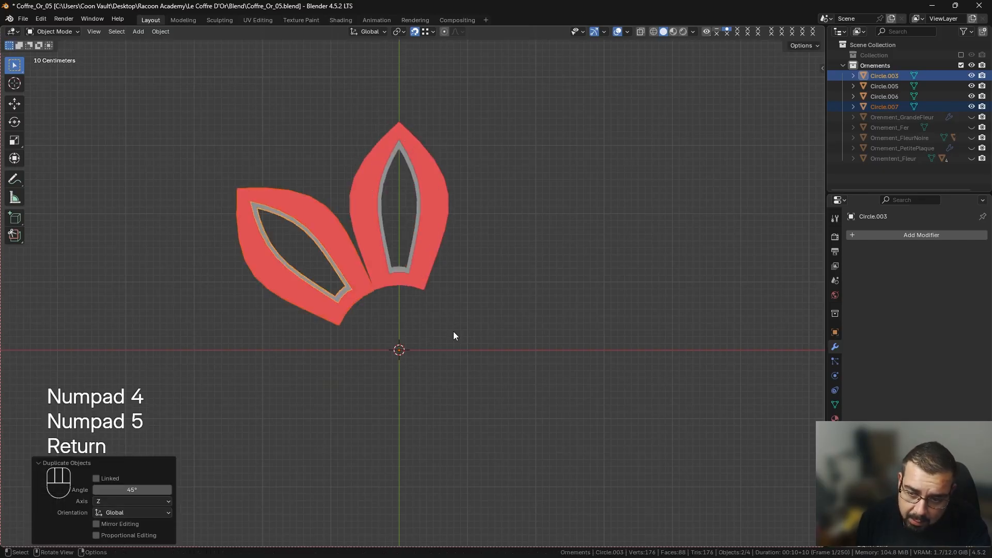
Duplicate the upper-left petal's border and rim and rotate the copies by -45° to form the left petal.
{"action": "key", "text": "shift+d"}
{"action": "type", "text": "r"}
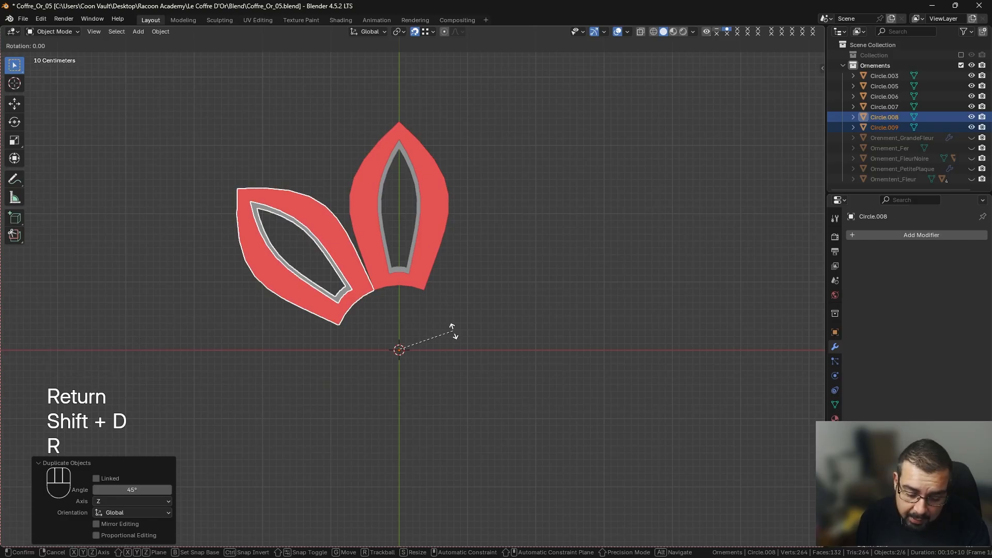
{"action": "type", "text": "45"}
{"action": "key", "text": "KP_Subtract"}
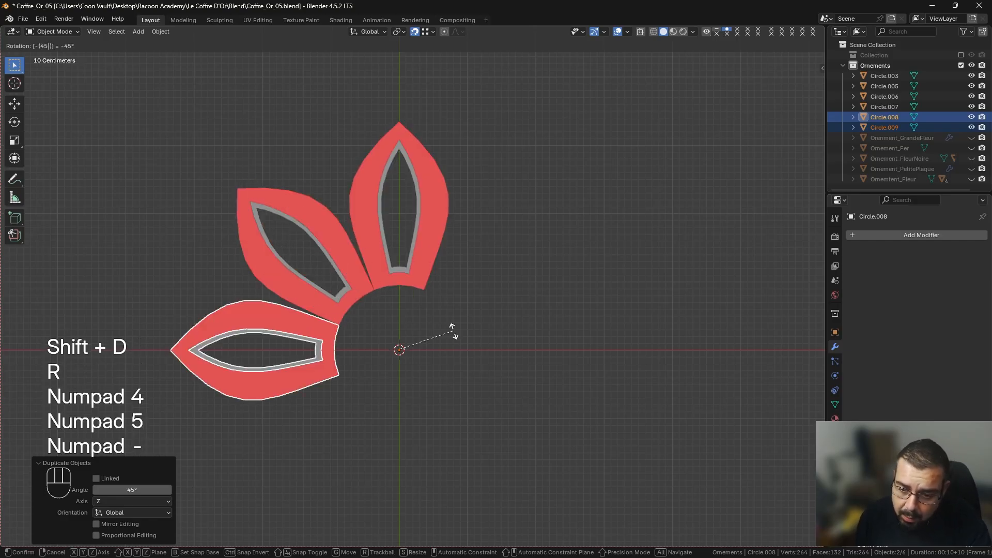
{"action": "key", "text": "Return"}
Duplicate the left petal's border and rim and rotate the copies by -45° to form the lower-left petal.
{"action": "key", "text": "shift+d"}
{"action": "type", "text": "r"}
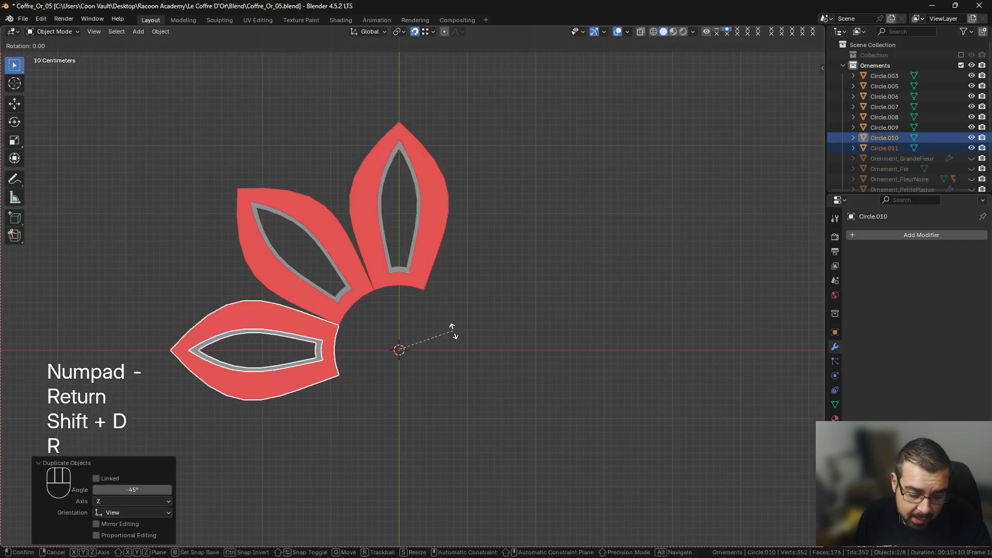
{"action": "type", "text": "45"}
{"action": "key", "text": "KP_Subtract"}
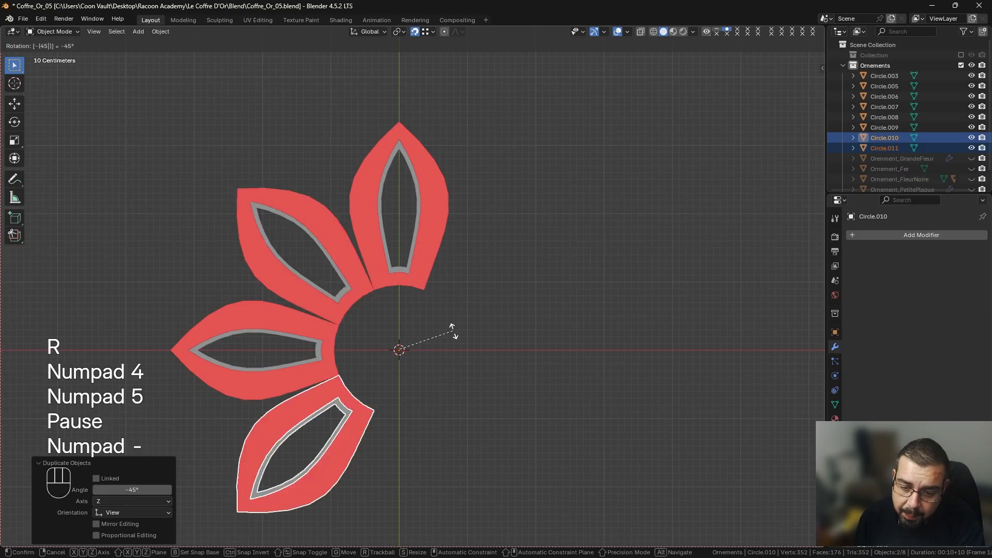
{"action": "key", "text": "Return"}
Repeat the duplicate-and-rotate operation four times to complete the ring of eight petals.
{"action": "key", "text": "shift+r"}
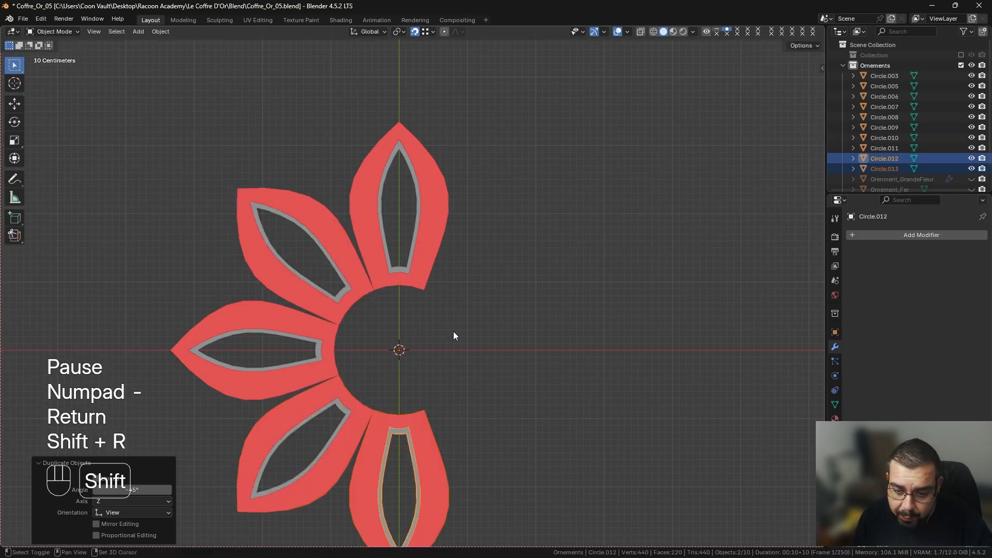
{"action": "key", "text": "shift+r"}
{"action": "key", "text": "shift+r"}
{"action": "key", "text": "shift+r"}
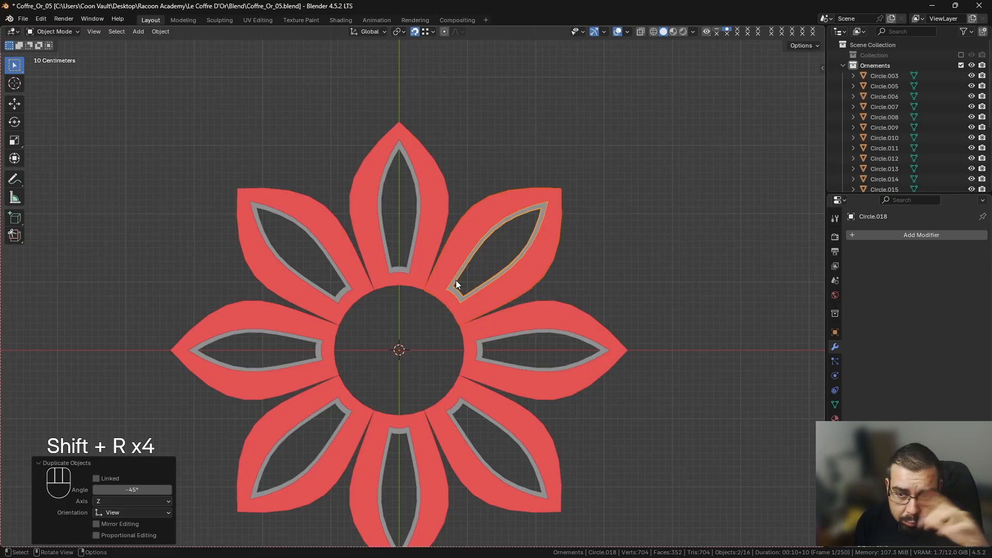
Select the borders of all eight petals, excluding the inner rims, and join them into one object.
{"action": "left_click", "coordinate": [341, 232]}
{"action": "left_click", "coordinate": [381, 274], "text": "shift"}
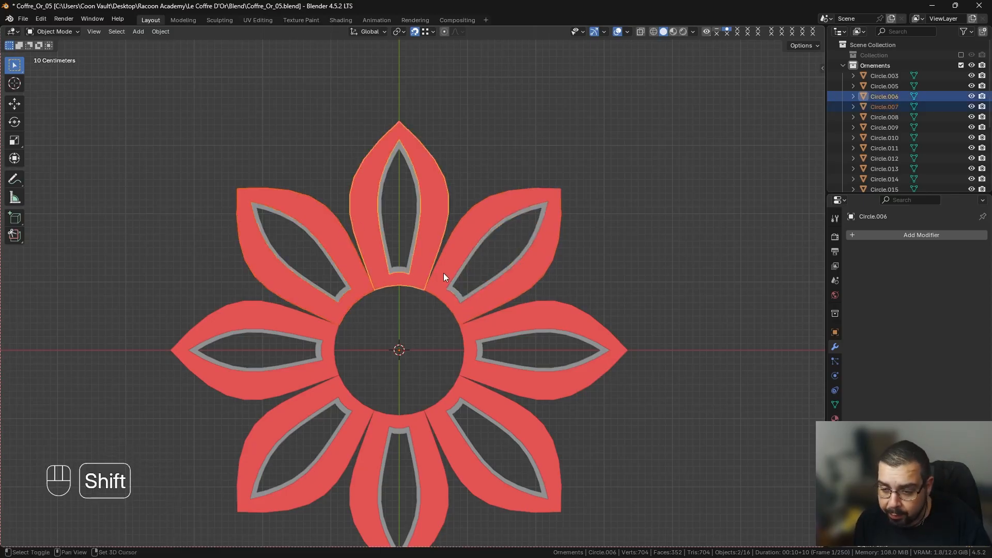
{"action": "left_click", "coordinate": [452, 271], "text": "shift"}
{"action": "key", "text": "ctrl+z"}
{"action": "left_click", "coordinate": [451, 262], "text": "shift"}
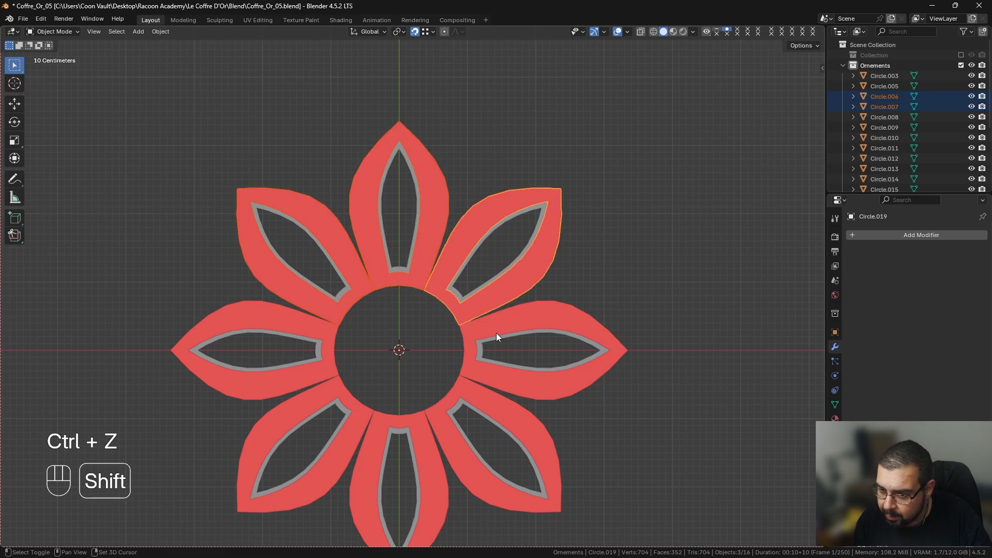
{"action": "left_click", "coordinate": [498, 330], "text": "shift"}
{"action": "left_click", "coordinate": [495, 405], "text": "shift"}
{"action": "left_click", "coordinate": [416, 445], "text": "shift"}
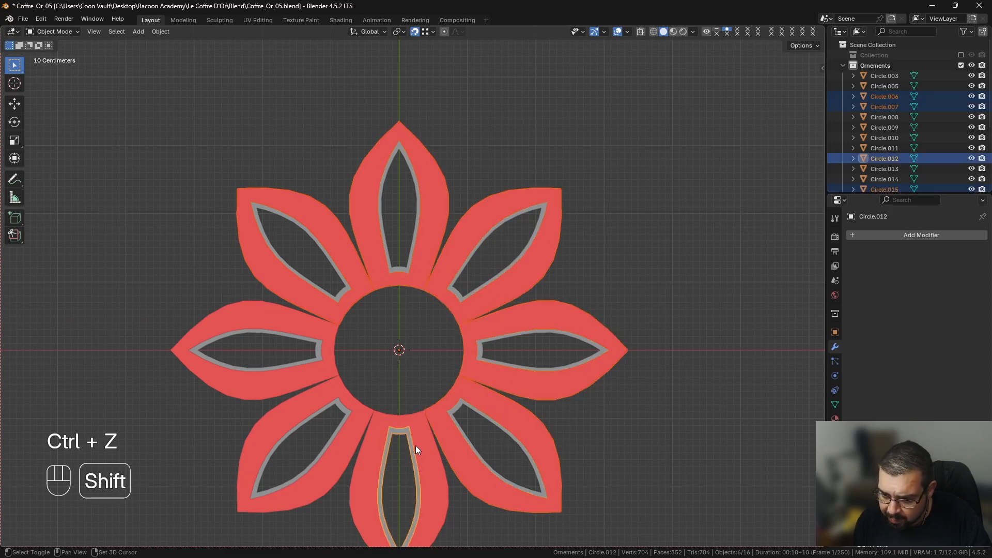
{"action": "key", "text": "ctrl+z"}
{"action": "left_click", "coordinate": [420, 436], "text": "shift"}
{"action": "left_click", "coordinate": [366, 423], "text": "shift"}
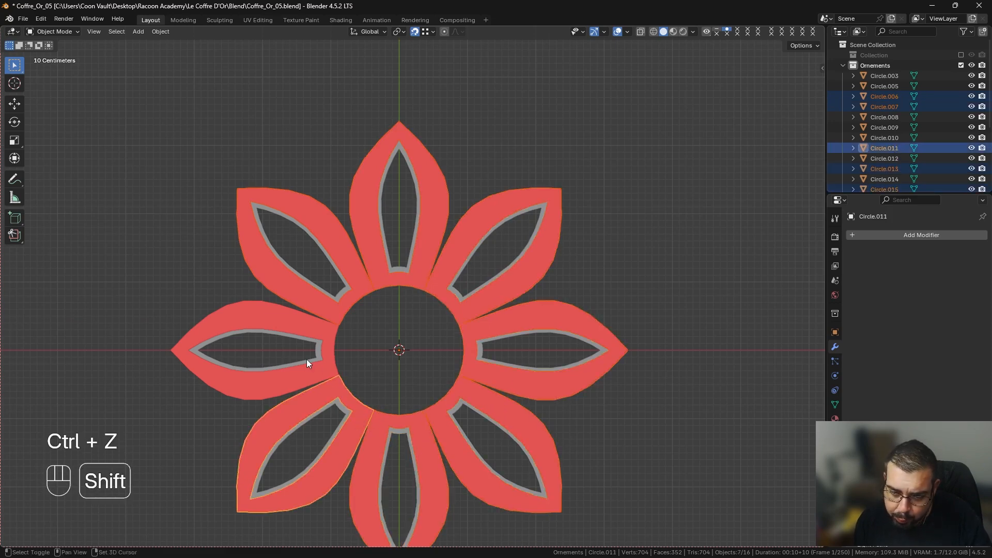
{"action": "left_click", "coordinate": [310, 358], "text": "shift"}
{"action": "left_click", "coordinate": [296, 287], "text": "shift"}
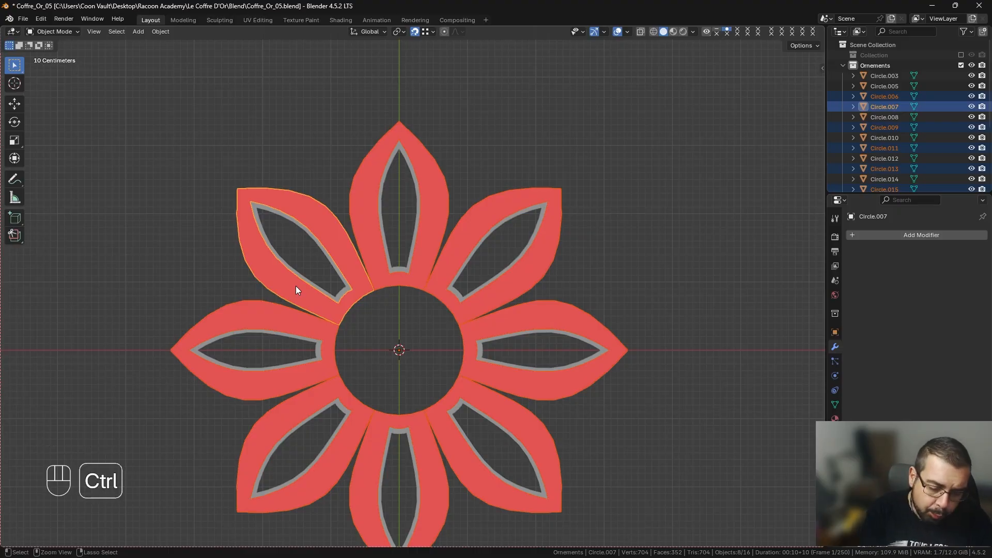
{"action": "key", "text": "ctrl+j"}
Apply rotation and scale to the joined petal borders and set their origin to geometry.
{"action": "key", "text": "q"}
{"action": "left_click", "coordinate": [294, 285]}
{"action": "key", "text": "q"}
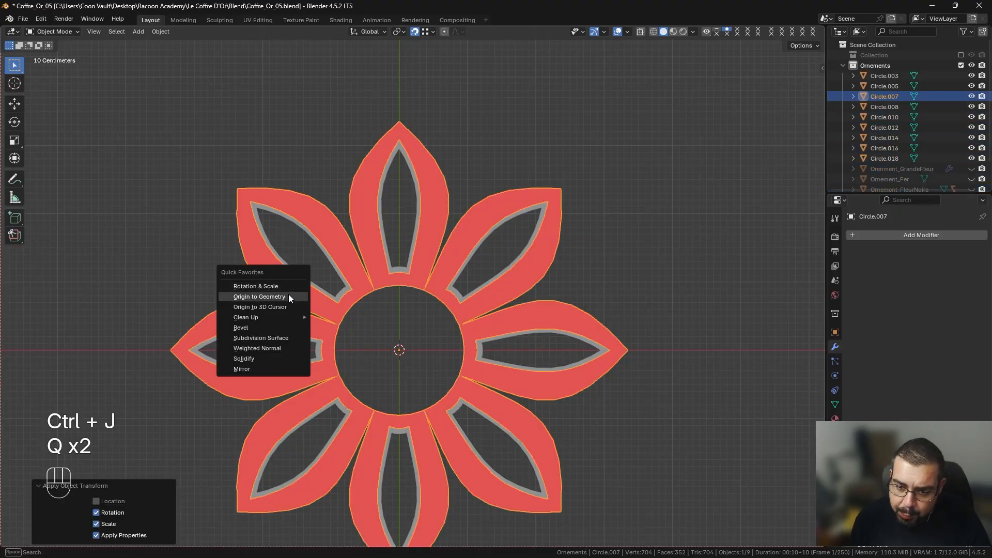
{"action": "left_click", "coordinate": [288, 293]}
Add a Solidify modifier to the joined petal borders with a thickness of 0.1 m.
{"action": "key", "text": "q"}
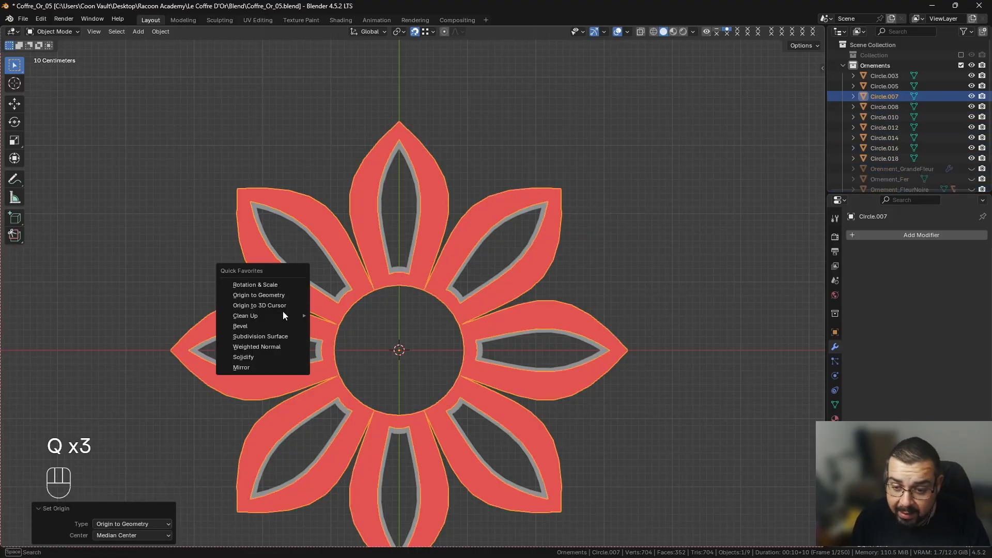
{"action": "left_click", "coordinate": [259, 355]}
{"action": "middle_click_drag", "start_coordinate": [404, 305], "coordinate": [432, 217]}
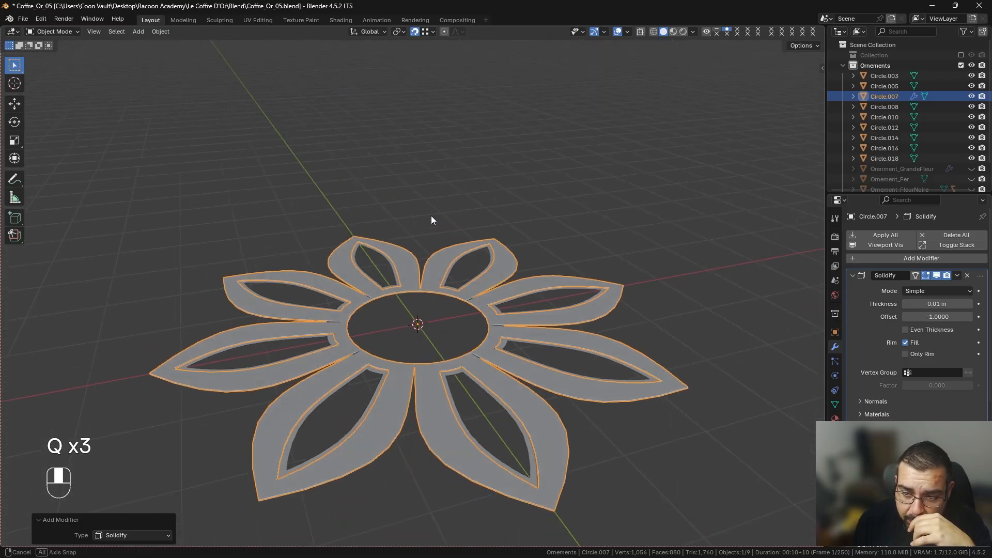
{"action": "left_click", "coordinate": [938, 304]}
{"action": "type", "text": "0.1"}
{"action": "key", "text": "Return"}
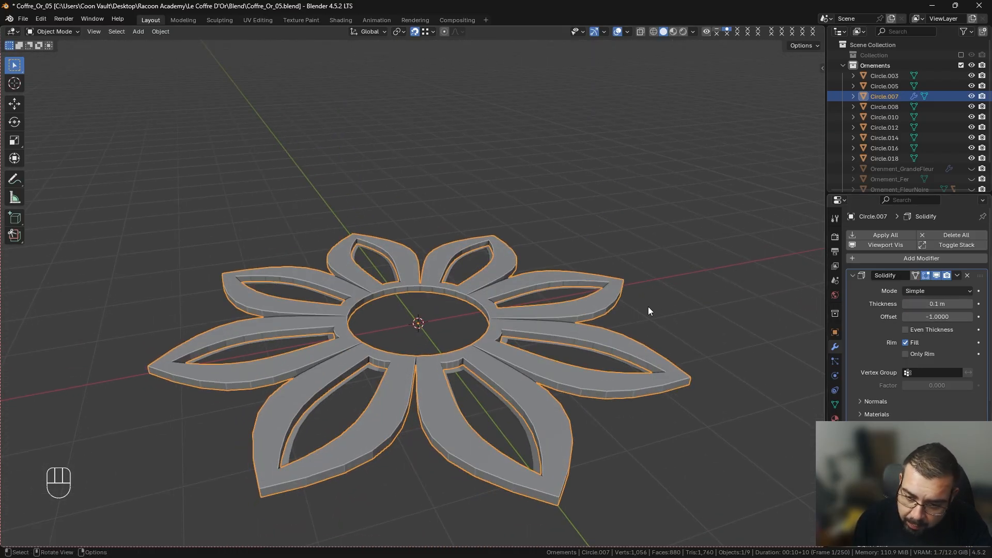
{"action": "left_click", "coordinate": [239, 347]}
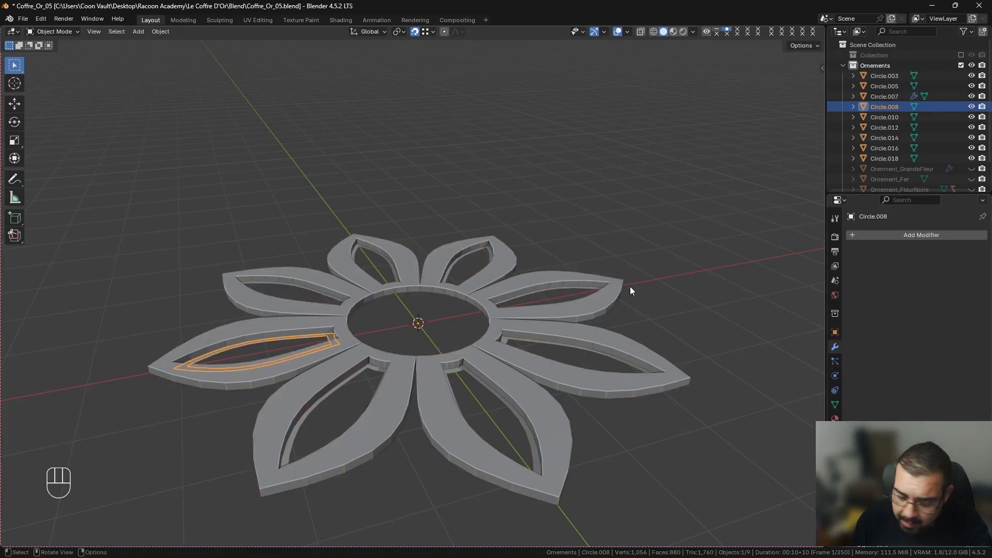
{"action": "key", "text": "s"}
{"action": "right_click", "coordinate": [399, 328]}
{"action": "key", "text": "q"}
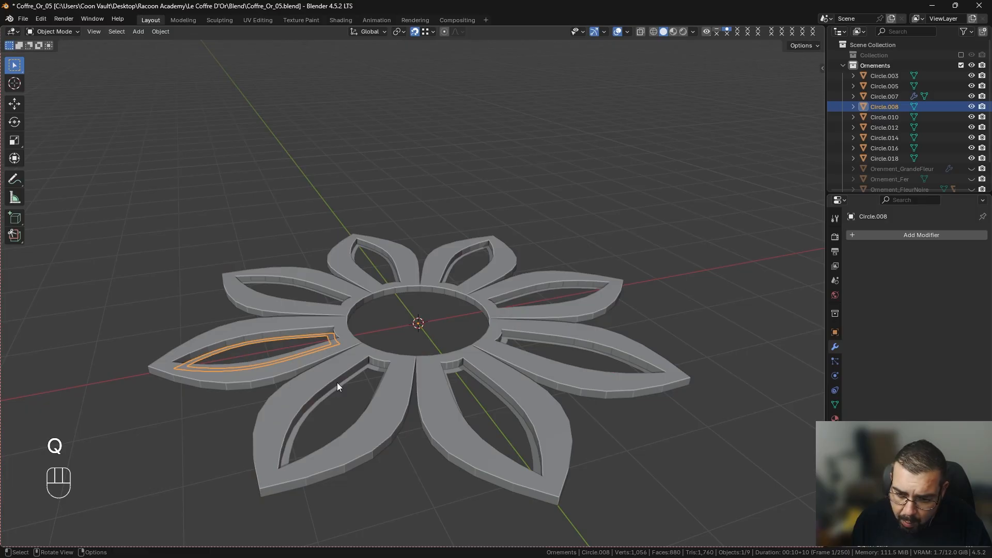
{"action": "key", "text": "ctrl"}
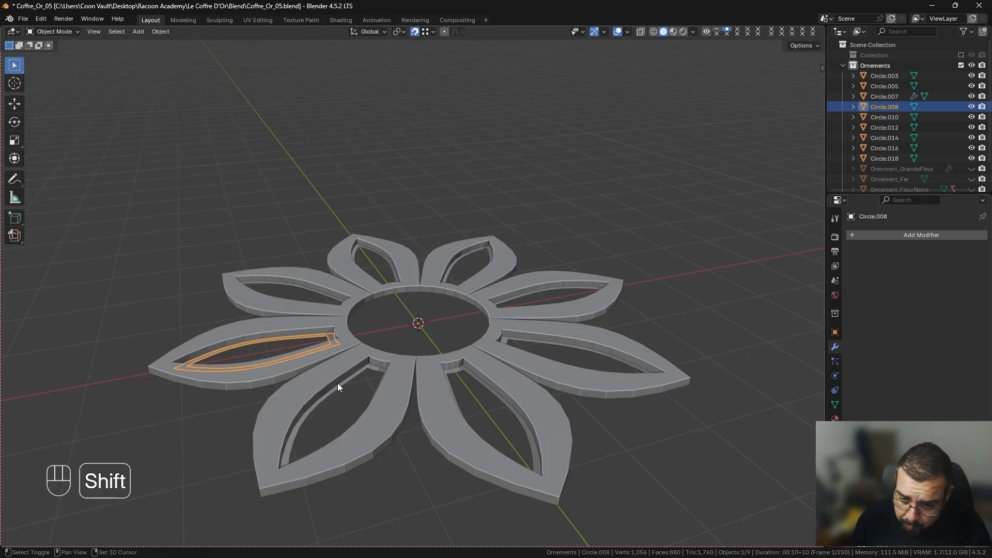
Select all eight inner rims by inverting the selection of the petal borders, apply their rotation and scale, and set their origins to geometry.
{"action": "left_click", "coordinate": [321, 386]}
{"action": "key", "text": "ctrl+i"}
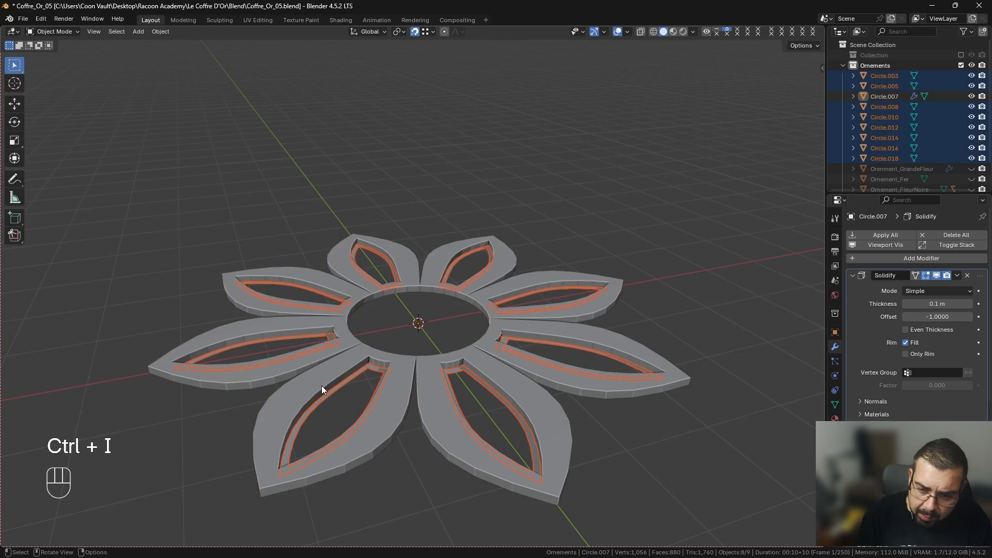
{"action": "key", "text": "q"}
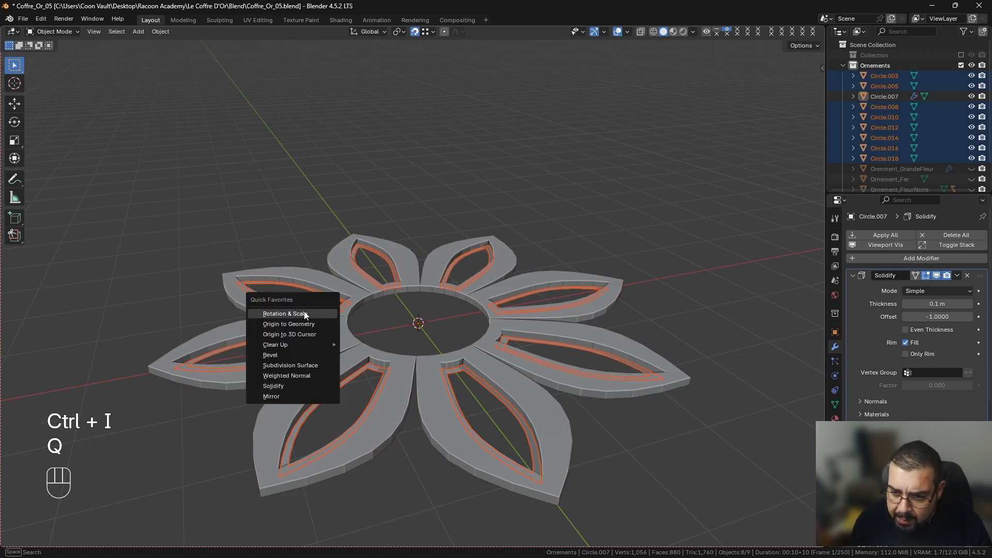
{"action": "left_click", "coordinate": [304, 313]}
{"action": "key", "text": "q"}
{"action": "left_click", "coordinate": [296, 323]}
Make one selected inner rim active, add a Solidify modifier to it, and join all eight rims into one object.
{"action": "left_click", "coordinate": [317, 407], "text": "shift"}
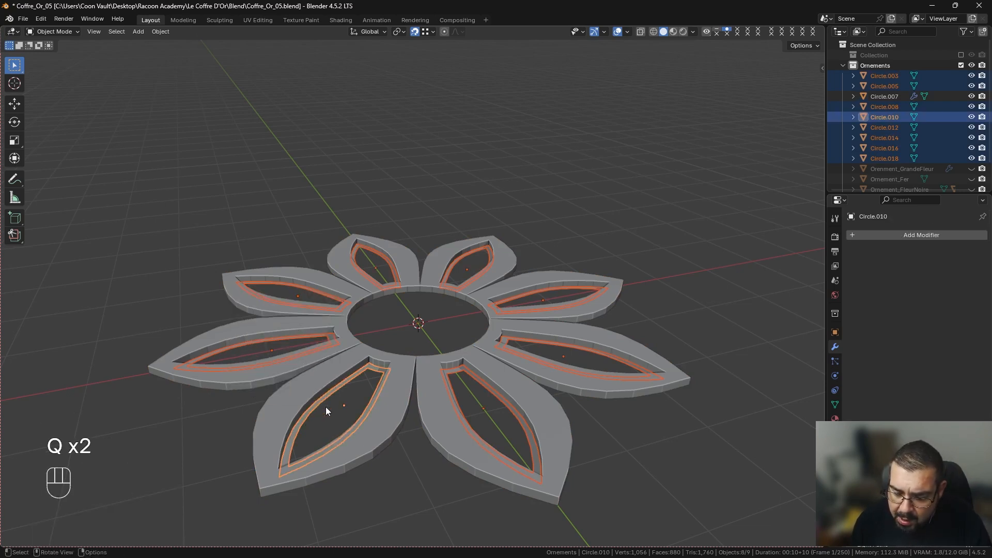
{"action": "key", "text": "q"}
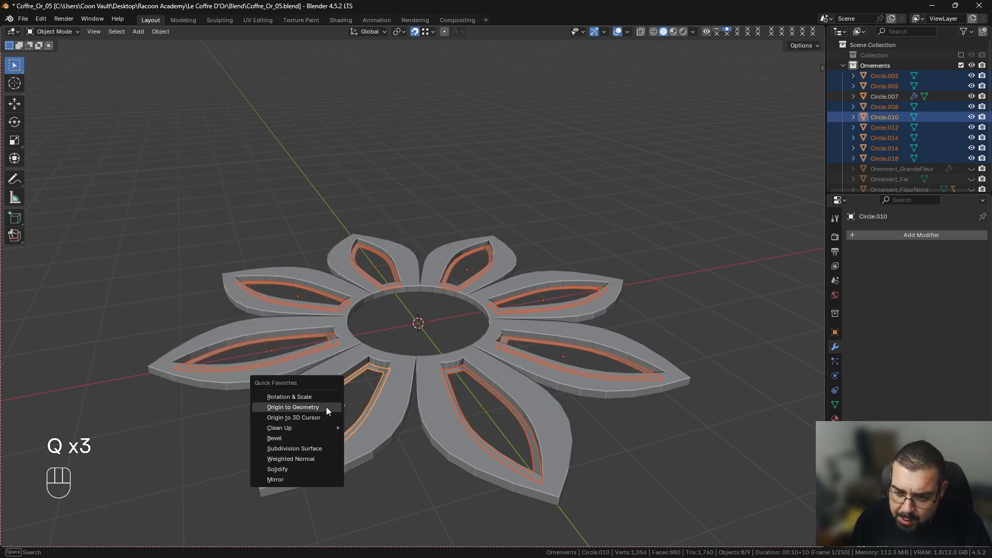
{"action": "left_click", "coordinate": [292, 469]}
{"action": "key", "text": "ctrl+j"}
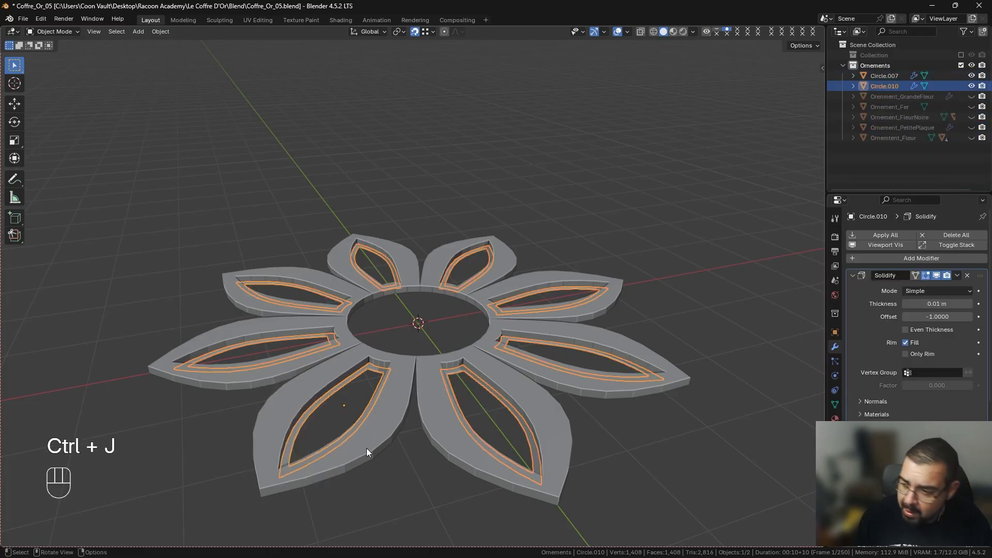
Set the rims' Solidify thickness to -0.15 m and enable Even Thickness.
{"action": "left_click", "coordinate": [971, 304]}
{"action": "left_click", "coordinate": [970, 305]}
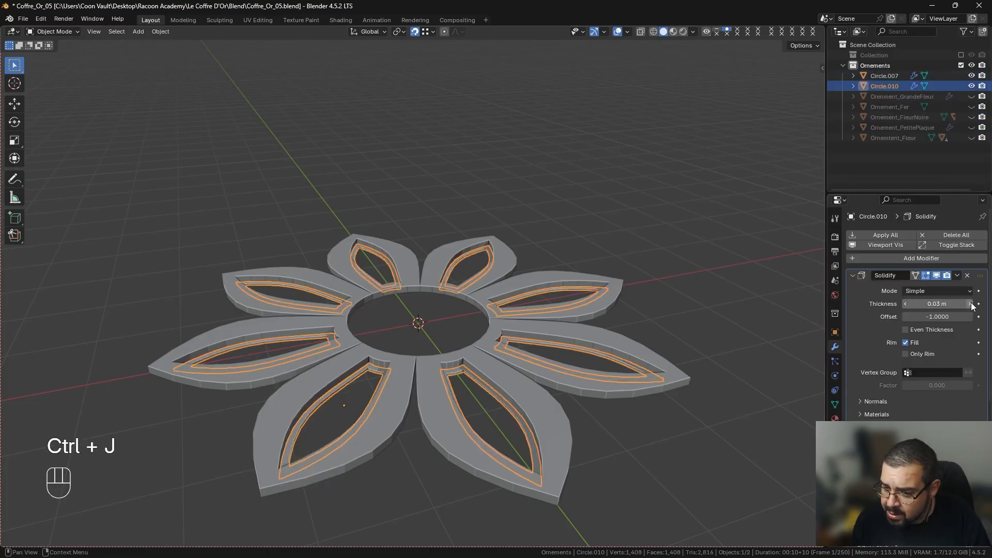
{"action": "left_click", "coordinate": [971, 305]}
{"action": "left_click", "coordinate": [971, 305]}
{"action": "left_click", "coordinate": [970, 305]}
{"action": "left_click", "coordinate": [971, 305]}
{"action": "left_click_drag", "start_coordinate": [928, 303], "coordinate": [896, 304]}
{"action": "left_click", "coordinate": [906, 330]}
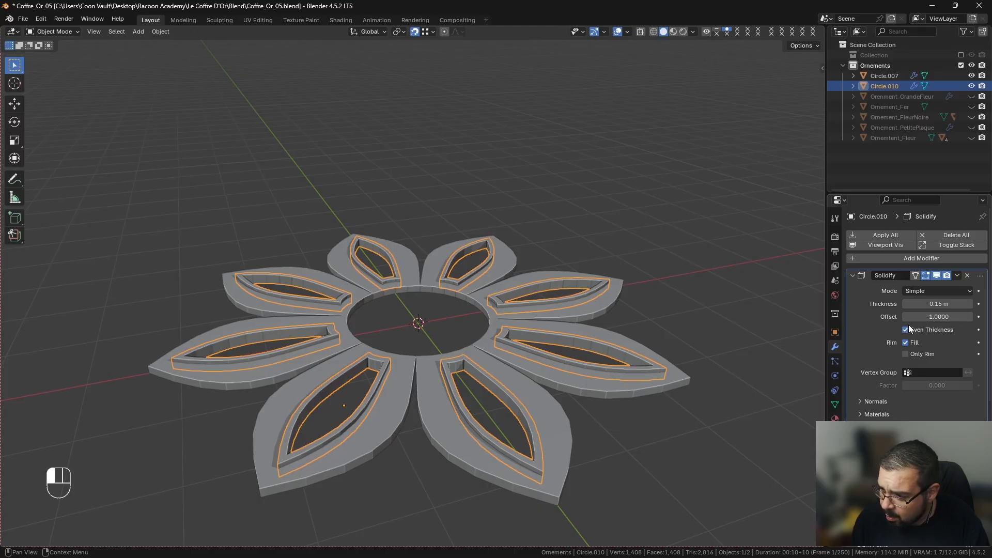
Add a Bevel modifier to the joined rims with an amount of 0.05 m and 2 segments.
{"action": "key", "text": "q"}
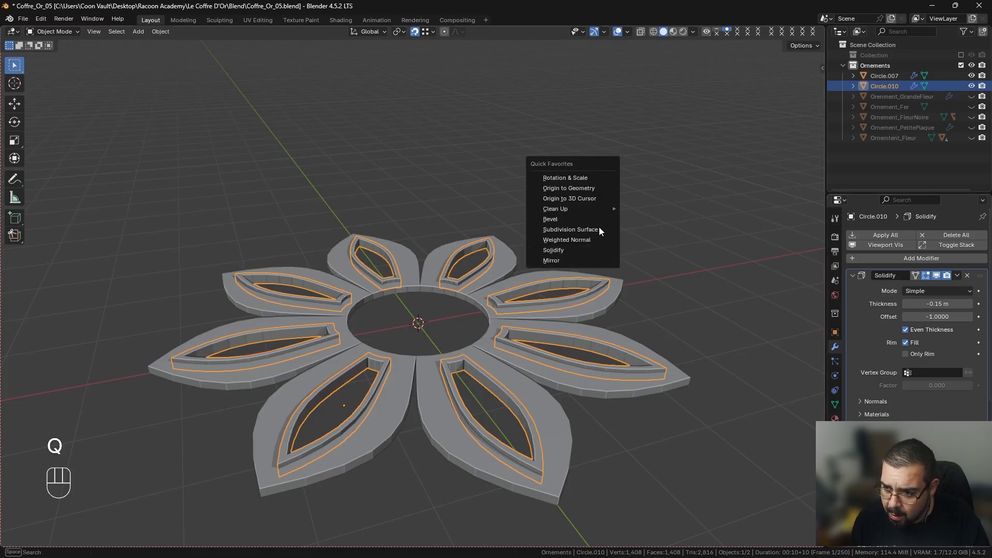
{"action": "key", "text": "q"}
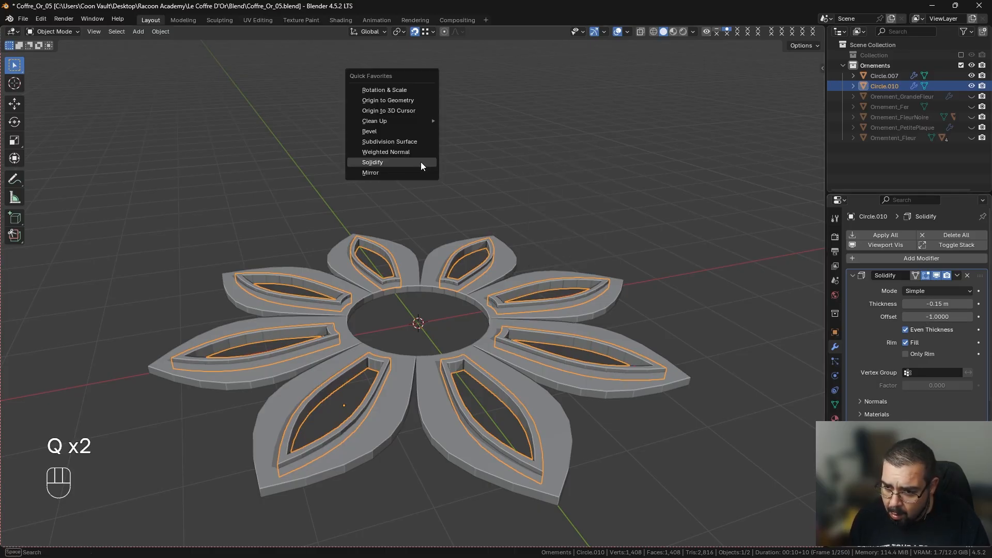
{"action": "left_click", "coordinate": [379, 132]}
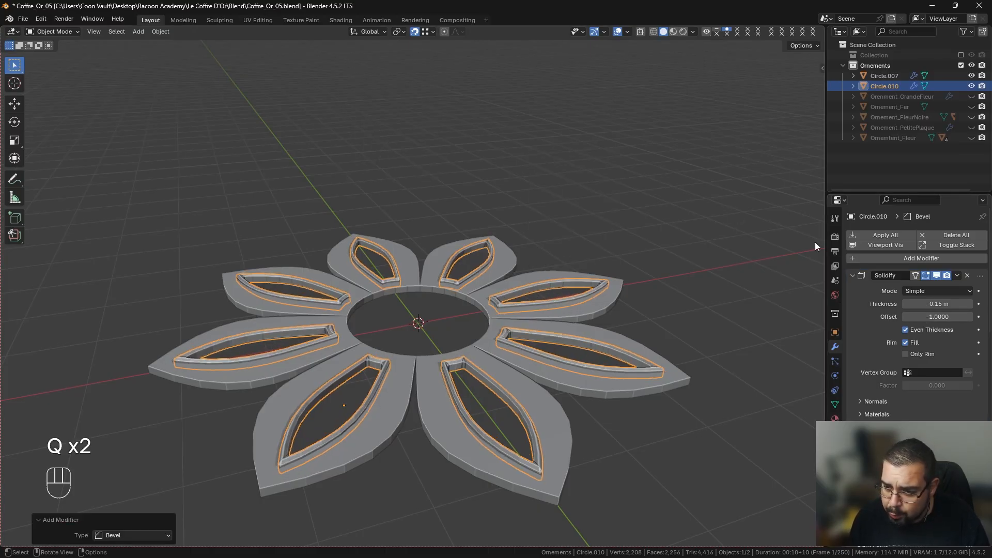
{"action": "left_click", "coordinate": [853, 276]}
{"action": "left_click", "coordinate": [933, 330]}
{"action": "type", "text": "0"}
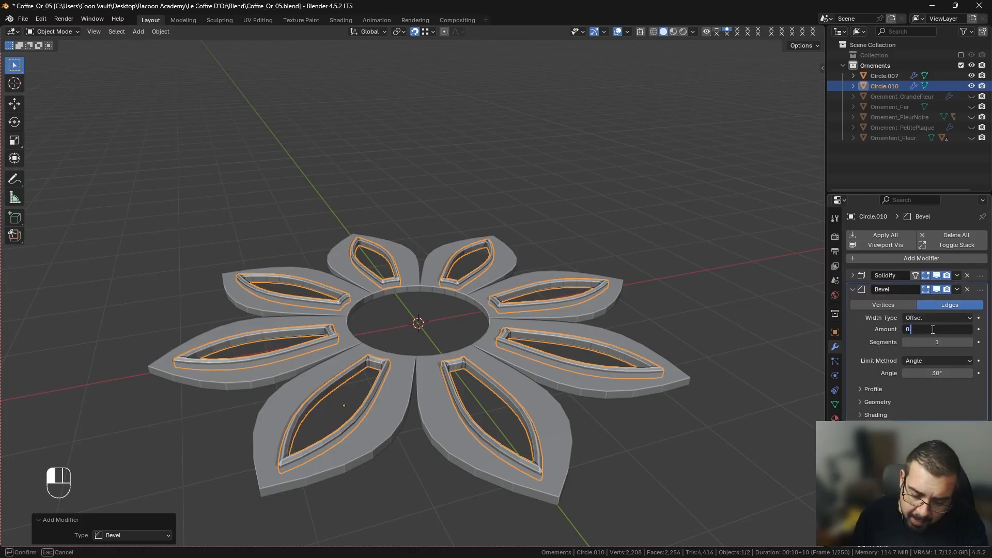
{"action": "type", "text": ".05"}
{"action": "key", "text": "Return"}
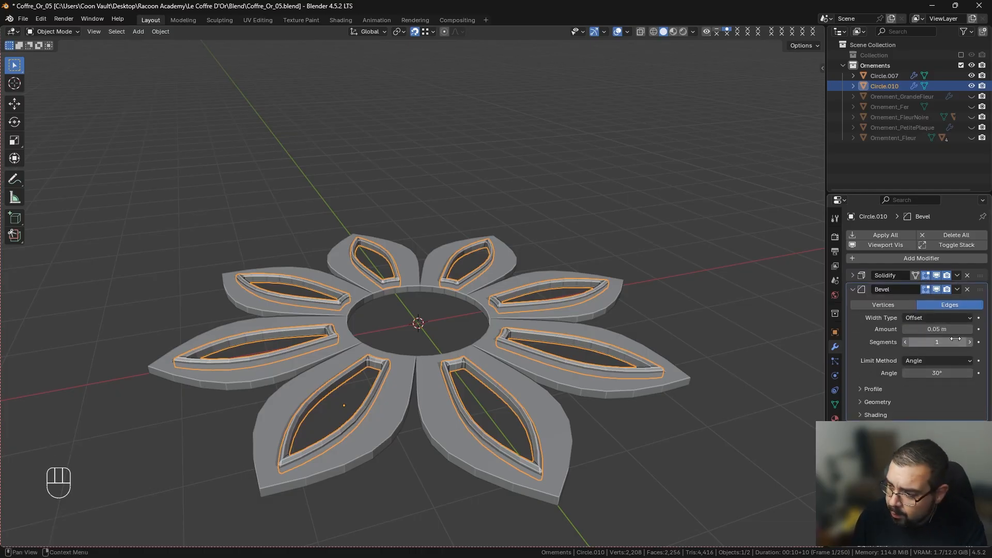
{"action": "left_click", "coordinate": [969, 342]}
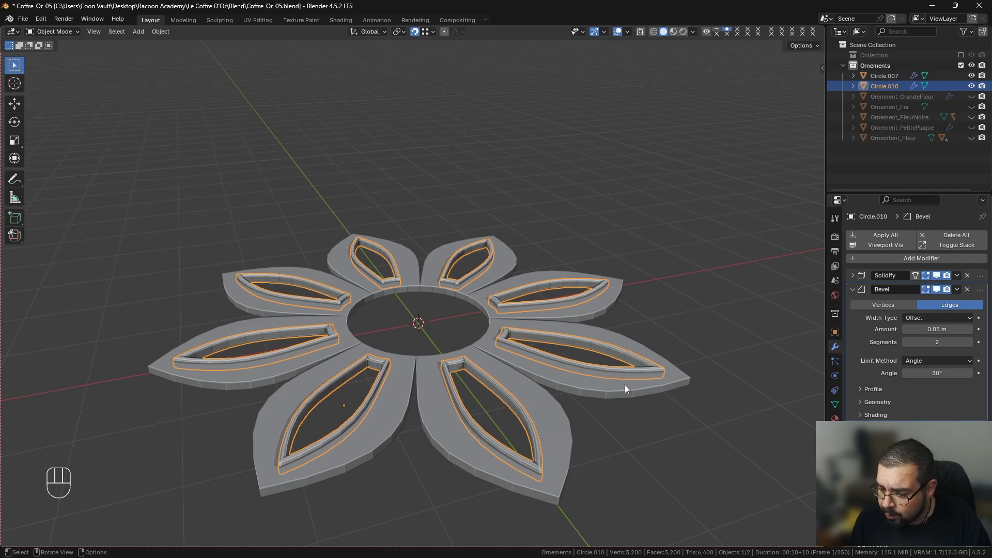
Set the outer miter of the rims' Bevel modifier to Arc.
{"action": "scroll", "coordinate": [541, 420], "scroll_direction": "up", "scroll_amount": 5}
{"action": "middle_click_drag", "start_coordinate": [390, 464], "coordinate": [541, 311], "text": "shift"}
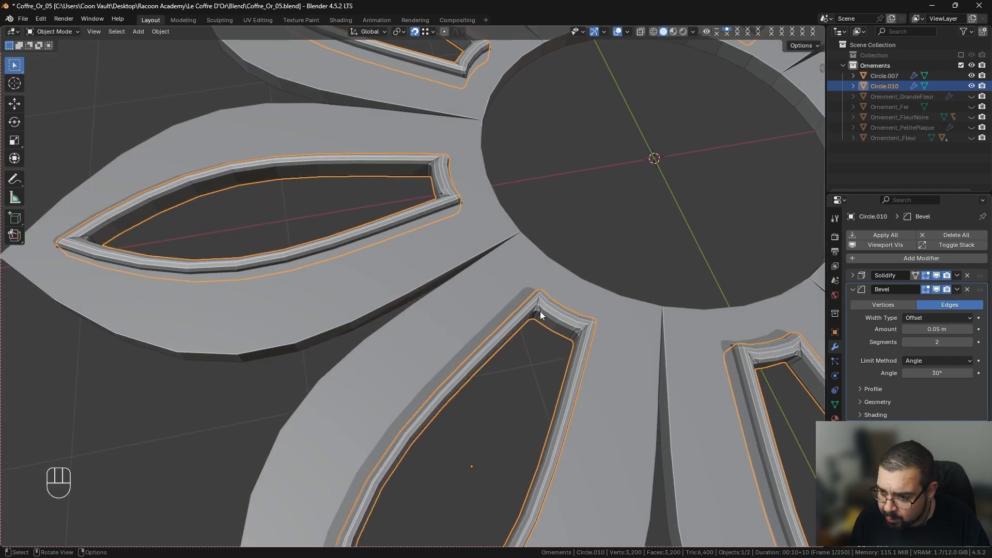
{"action": "left_click", "coordinate": [868, 401]}
{"action": "left_click", "coordinate": [929, 419]}
{"action": "left_click", "coordinate": [927, 458]}
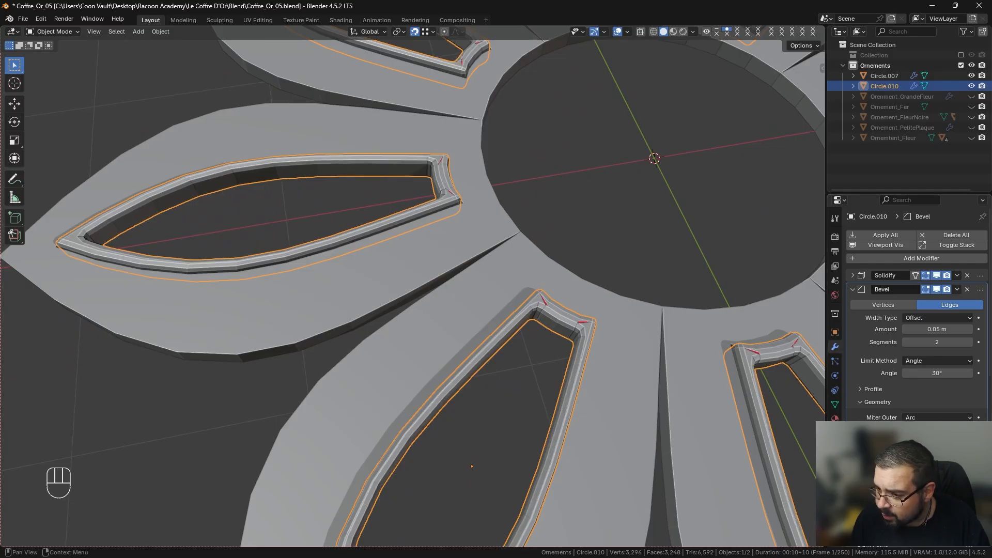
Inspect the bevelled rim corners, disable the Bevel and Solidify modifiers in the viewport, and enter Edit Mode on the rims.
{"action": "middle_click_drag", "start_coordinate": [607, 282], "coordinate": [419, 260], "text": "shift"}
{"action": "scroll", "coordinate": [400, 289], "scroll_direction": "up", "scroll_amount": 2}
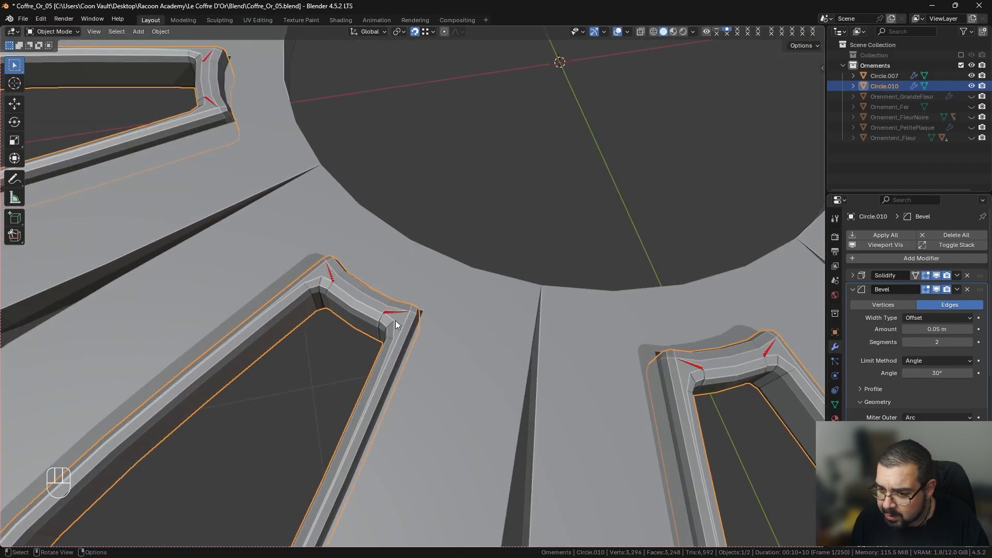
{"action": "scroll", "coordinate": [392, 327], "scroll_direction": "up", "scroll_amount": 3}
{"action": "middle_click_drag", "start_coordinate": [364, 334], "coordinate": [409, 341]}
{"action": "key", "text": "Tab"}
{"action": "key", "text": "Tab"}
{"action": "left_click", "coordinate": [936, 289]}
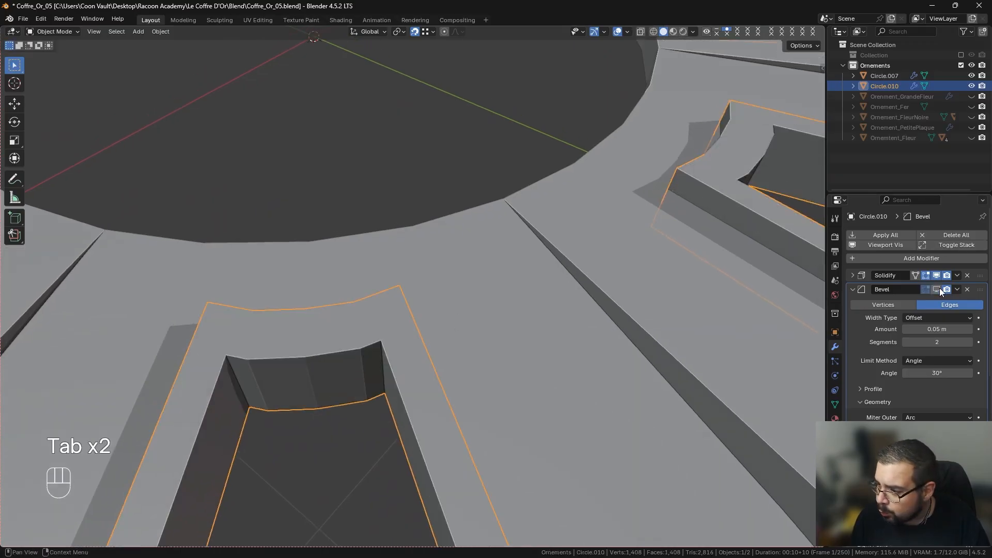
{"action": "left_click", "coordinate": [936, 275]}
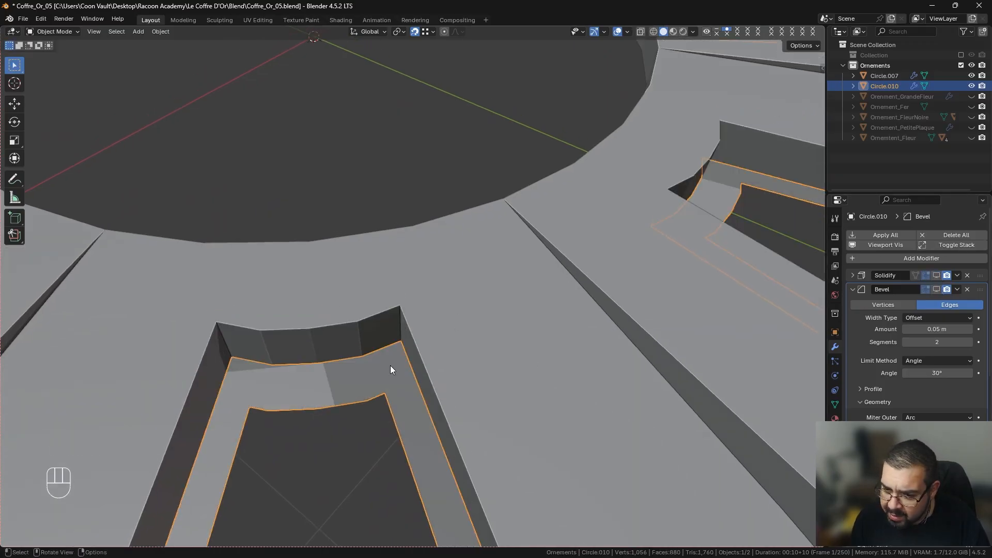
{"action": "key", "text": "Tab"}
{"action": "middle_click_drag", "start_coordinate": [363, 390], "coordinate": [411, 347], "text": "shift"}
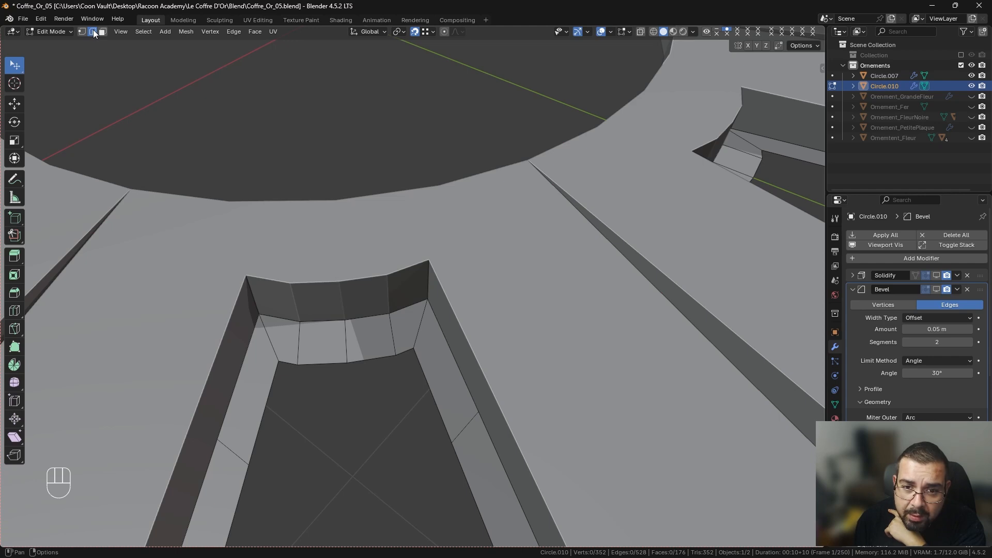
Try the LoopTools Relax operation on the inner edge loop of one petal's rim and undo it.
{"action": "scroll", "coordinate": [365, 353], "scroll_direction": "down", "scroll_amount": 8}
{"action": "left_click", "coordinate": [373, 335], "text": "alt+shift"}
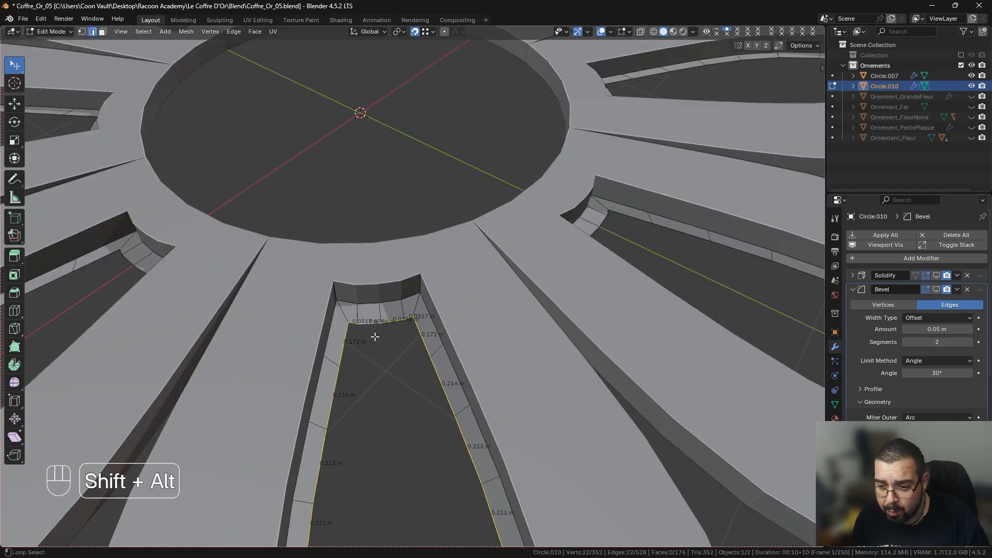
{"action": "right_click", "coordinate": [374, 337]}
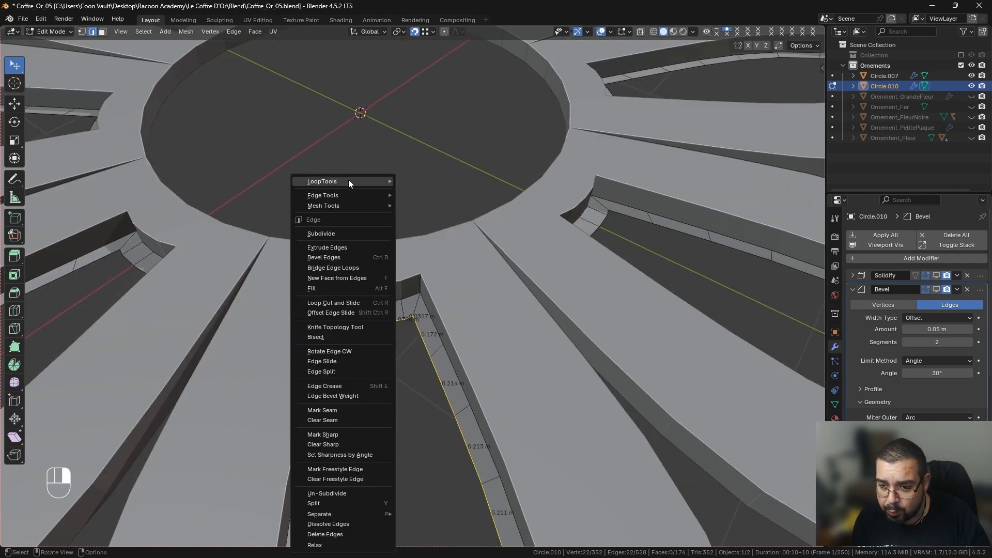
{"action": "mouse_move", "coordinate": [385, 184]}
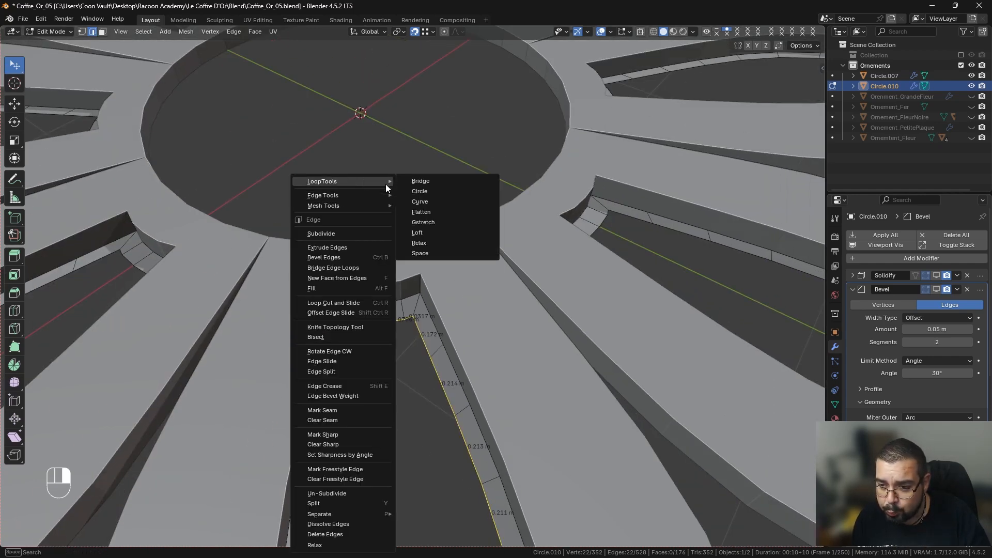
{"action": "left_click", "coordinate": [429, 242]}
{"action": "scroll", "coordinate": [433, 248], "scroll_direction": "down", "scroll_amount": 2}
{"action": "key", "text": "ctrl+z"}
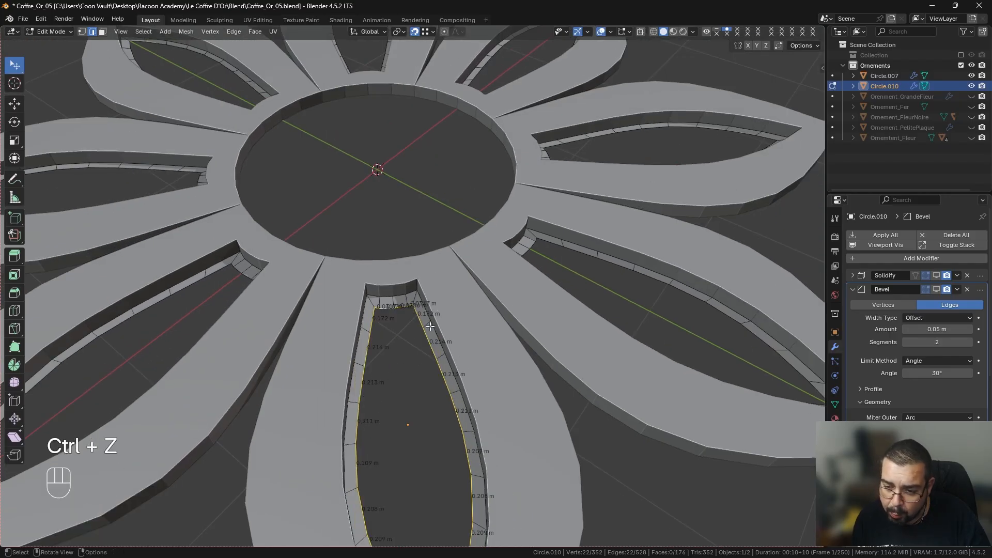
Even out the spacing of the short inner-end edges of one petal's rim with LoopTools Space.
{"action": "left_click", "coordinate": [381, 316]}
{"action": "left_click", "coordinate": [388, 310]}
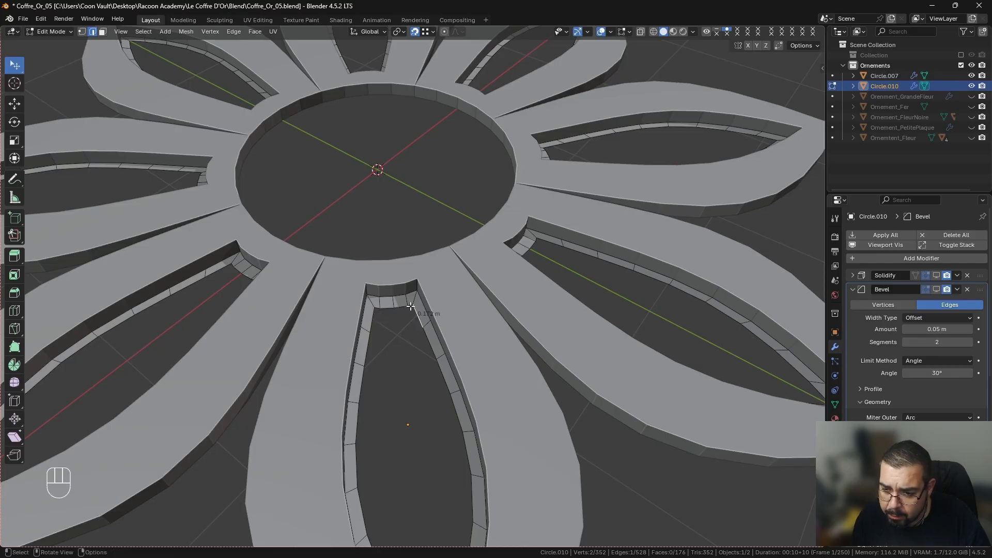
{"action": "left_click", "coordinate": [409, 305]}
{"action": "left_click", "coordinate": [376, 305], "text": "ctrl"}
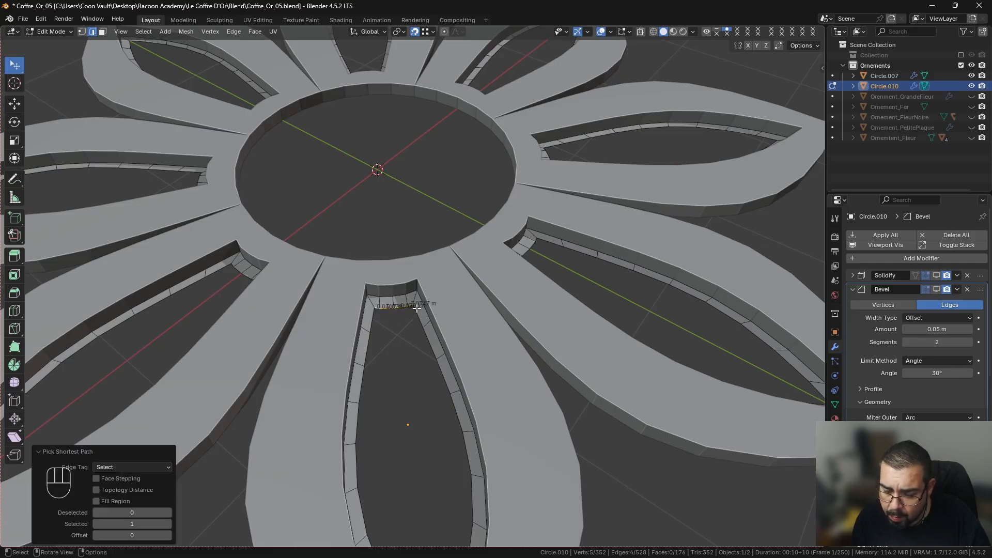
{"action": "right_click", "coordinate": [377, 309]}
{"action": "mouse_move", "coordinate": [406, 181]}
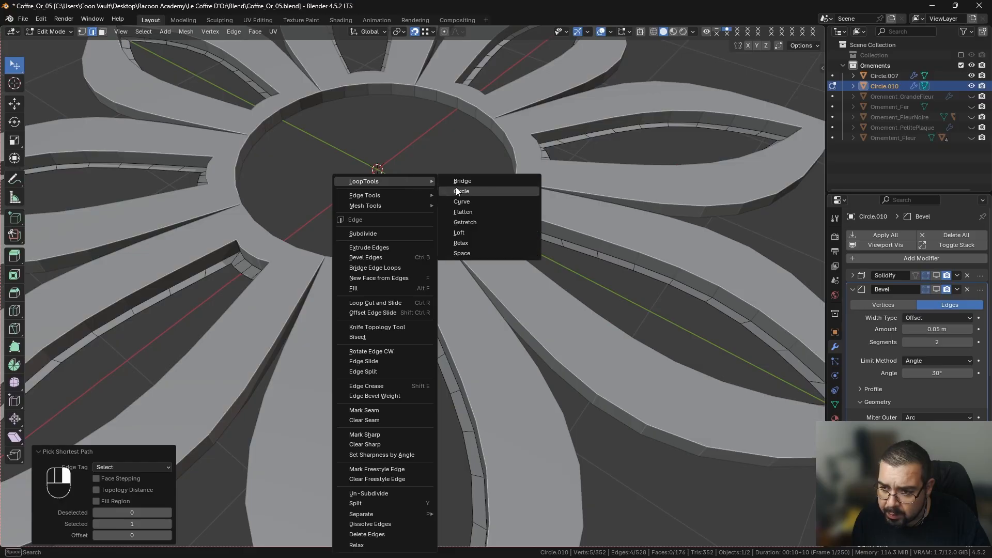
{"action": "left_click", "coordinate": [469, 251]}
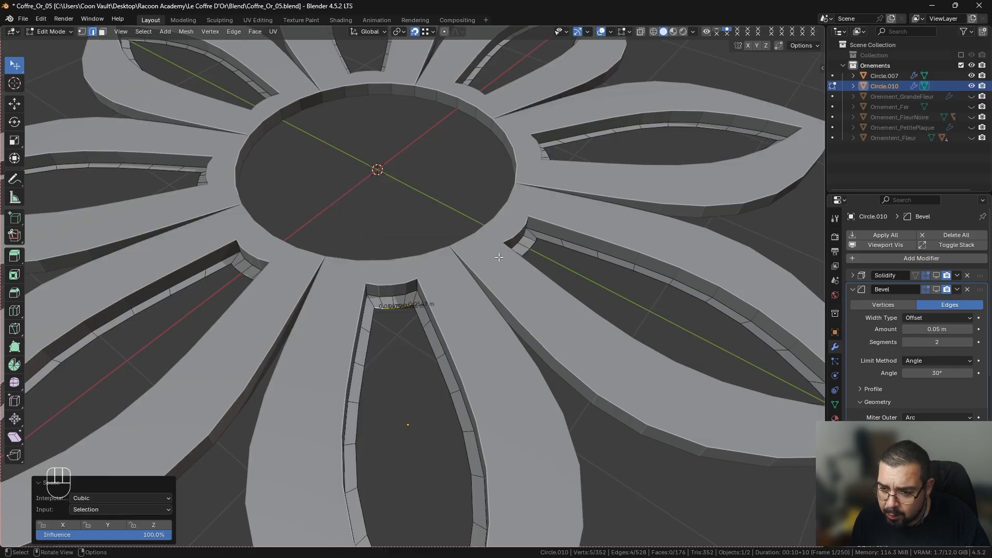
Return to Object Mode, re-enable the rims' Solidify and Bevel modifiers in the viewport, and check the corrected inner corners.
{"action": "key", "text": "Tab"}
{"action": "left_click", "coordinate": [937, 276]}
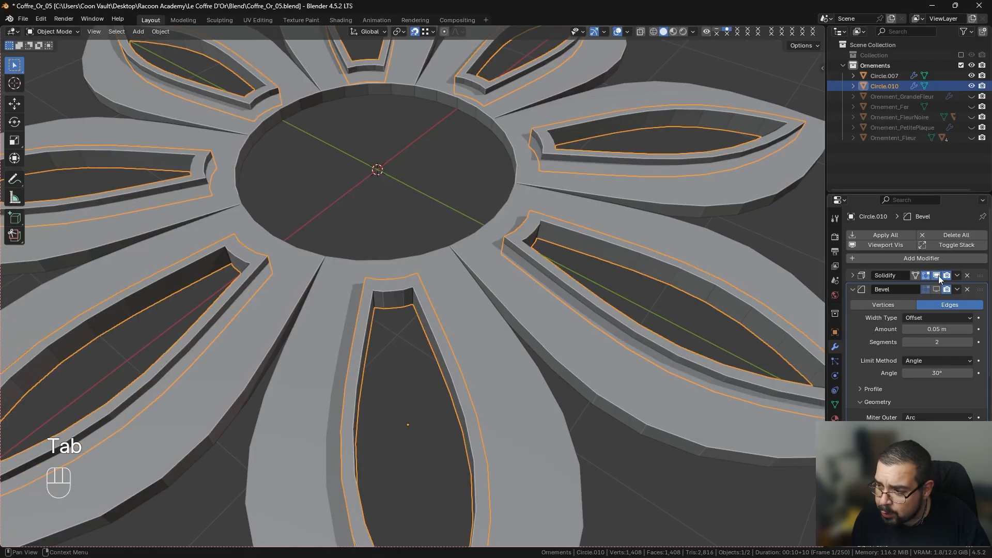
{"action": "left_click", "coordinate": [936, 289]}
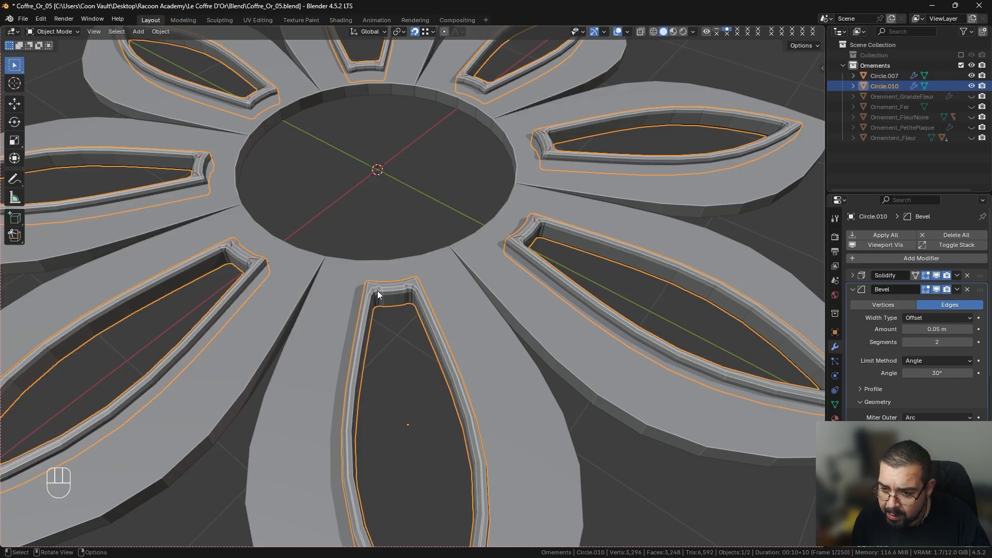
{"action": "scroll", "coordinate": [399, 303], "scroll_direction": "up", "scroll_amount": 2}
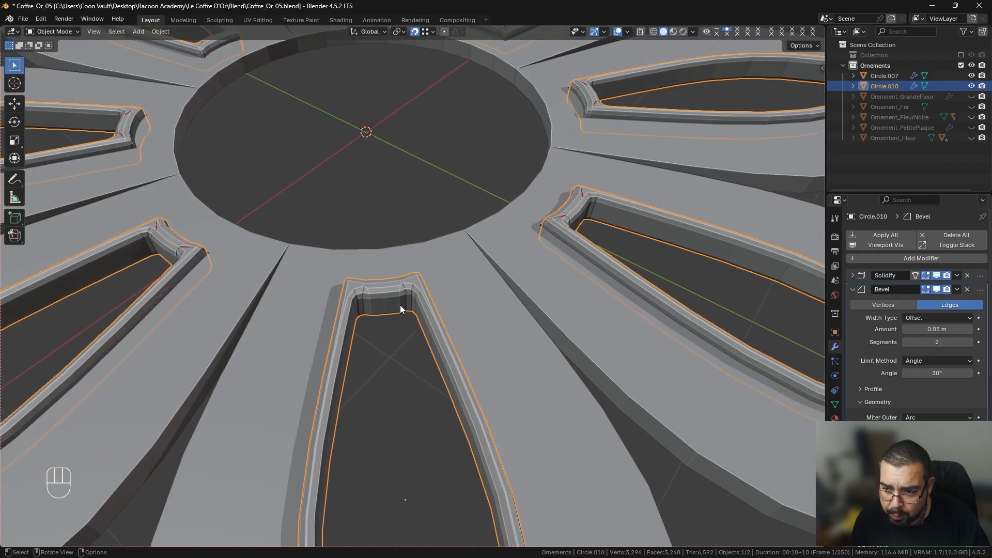
{"action": "scroll", "coordinate": [400, 304], "scroll_direction": "down", "scroll_amount": 3}
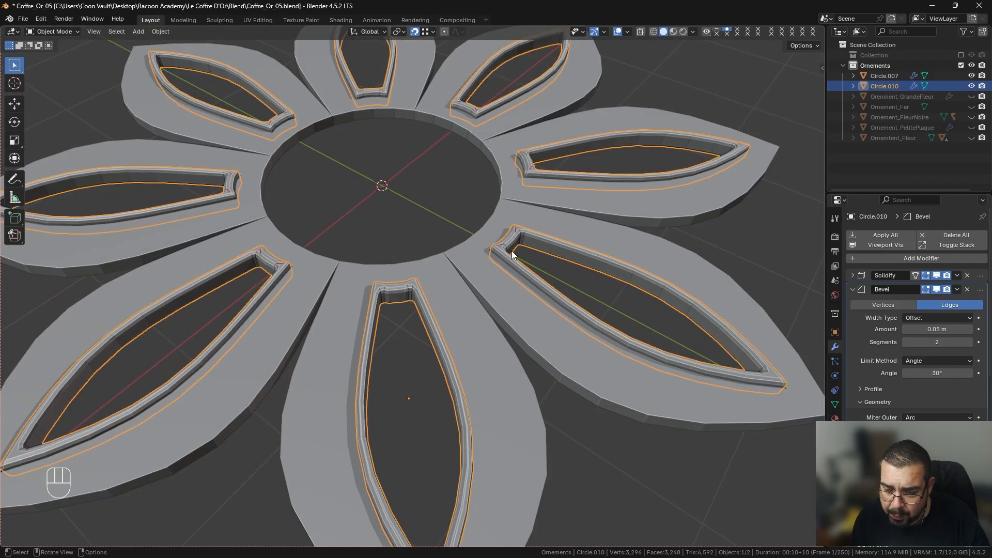
Delete the seven other petal rims from the mesh, keeping only the rim with the evened-out inner edge.
{"action": "key", "text": "Tab"}
{"action": "key", "text": "a"}
{"action": "key", "text": "a"}
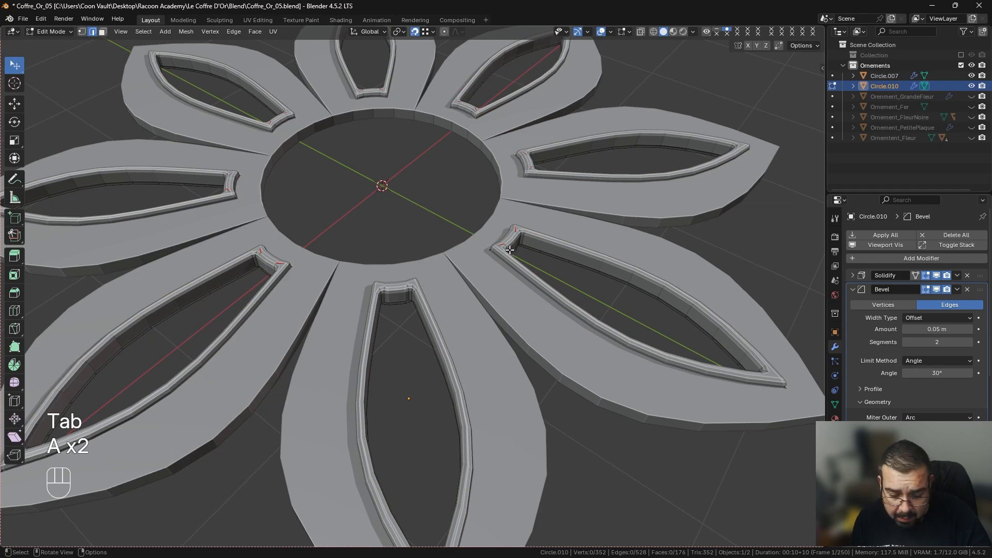
{"action": "key", "text": "l"}
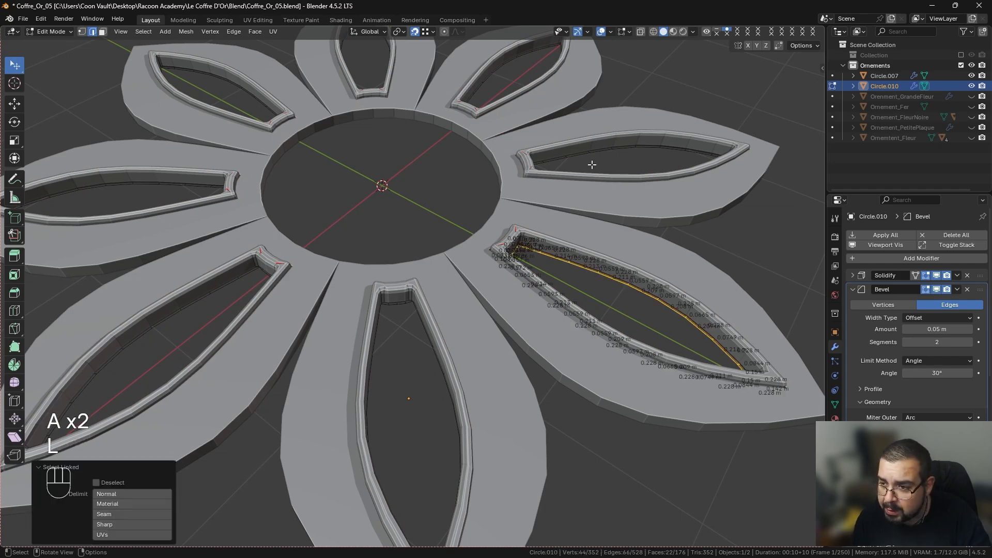
{"action": "key", "text": "l"}
{"action": "key", "text": "l"}
{"action": "key", "text": "l"}
{"action": "key", "text": "l"}
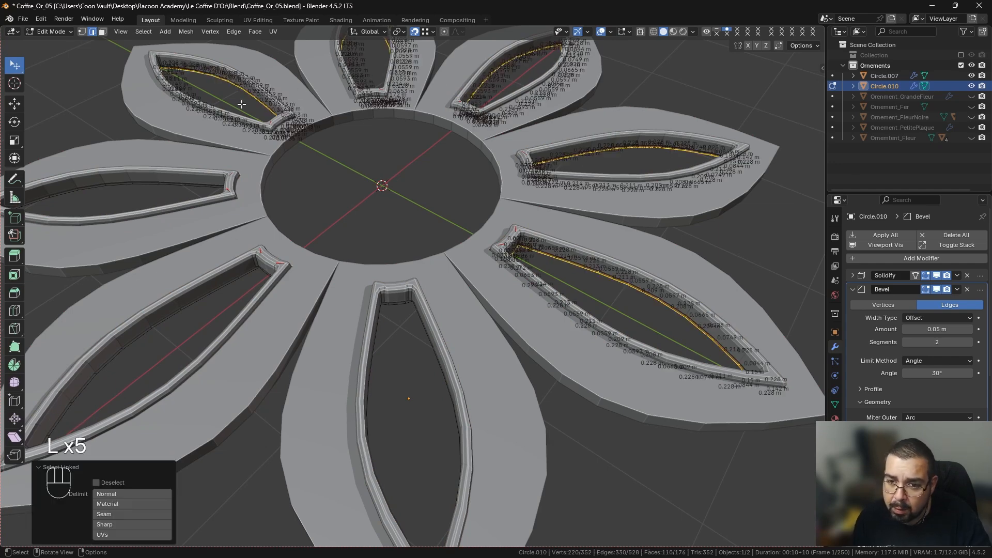
{"action": "key", "text": "l"}
{"action": "key", "text": "l"}
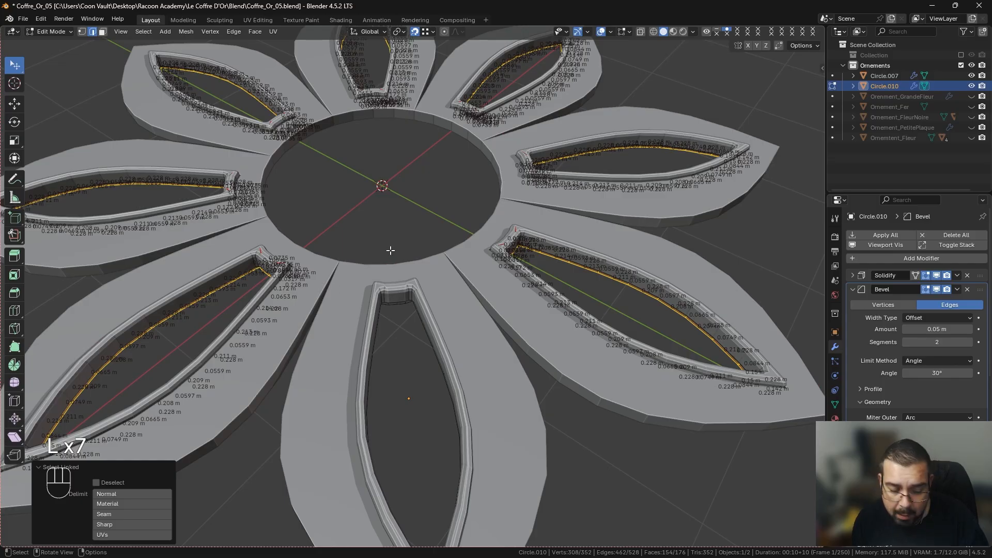
{"action": "key", "text": "x"}
{"action": "left_click", "coordinate": [458, 204]}
{"action": "key", "text": "Tab"}
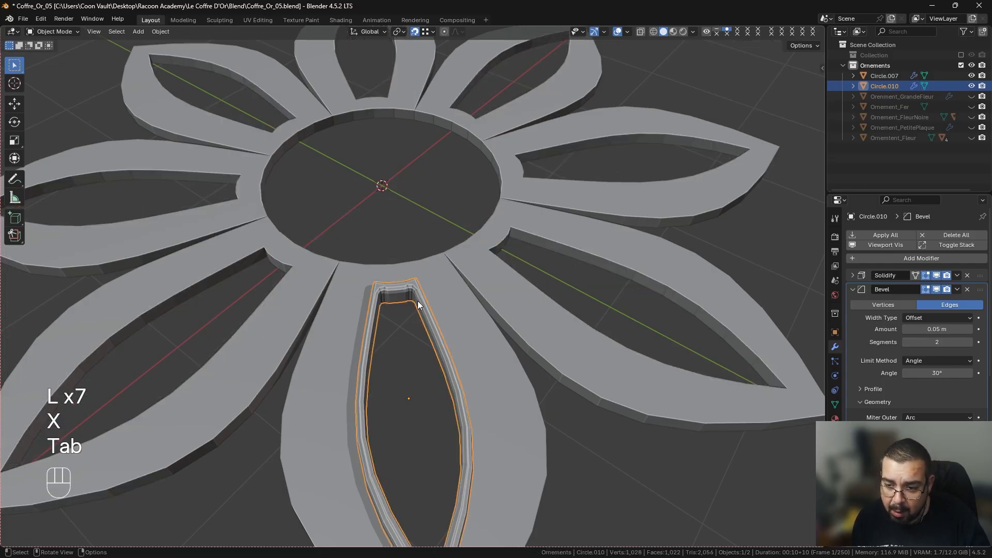
Set the remaining rim's origin to the 3D cursor and duplicate it rotated 45° around the Z axis.
{"action": "key", "text": "q"}
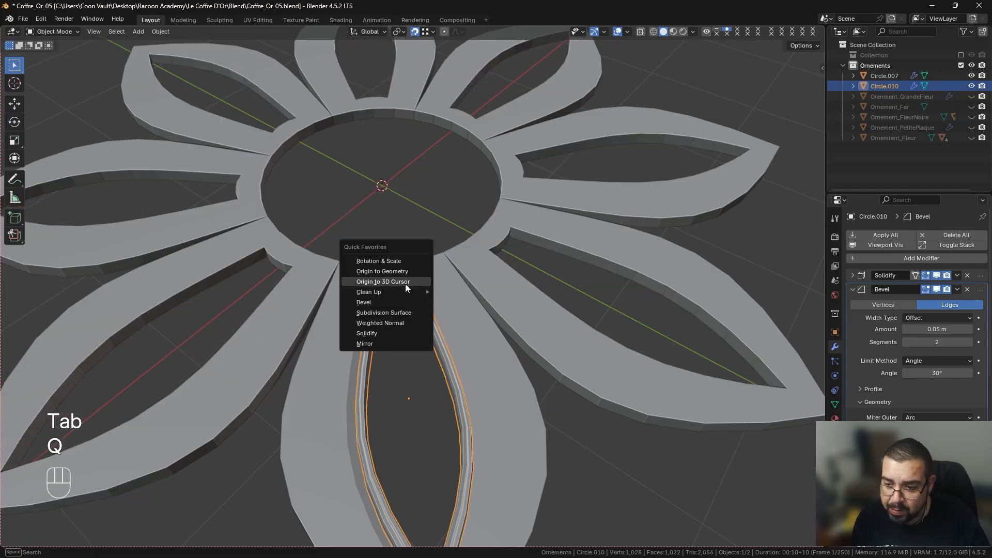
{"action": "left_click", "coordinate": [405, 283]}
{"action": "key", "text": "shift+d"}
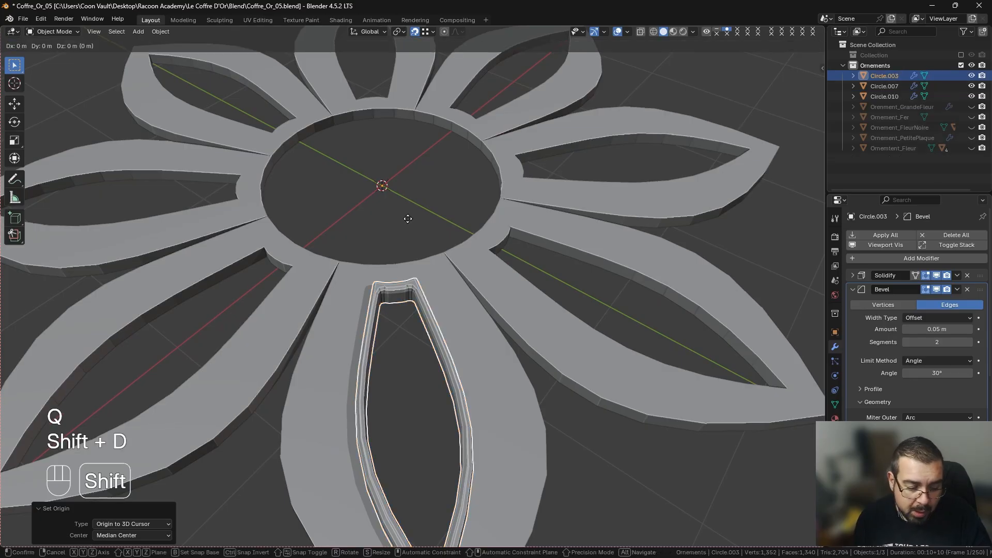
{"action": "key", "text": "r"}
{"action": "key", "text": "z"}
{"action": "key", "text": "KP_4"}
{"action": "key", "text": "KP_5"}
{"action": "key", "text": "Return"}
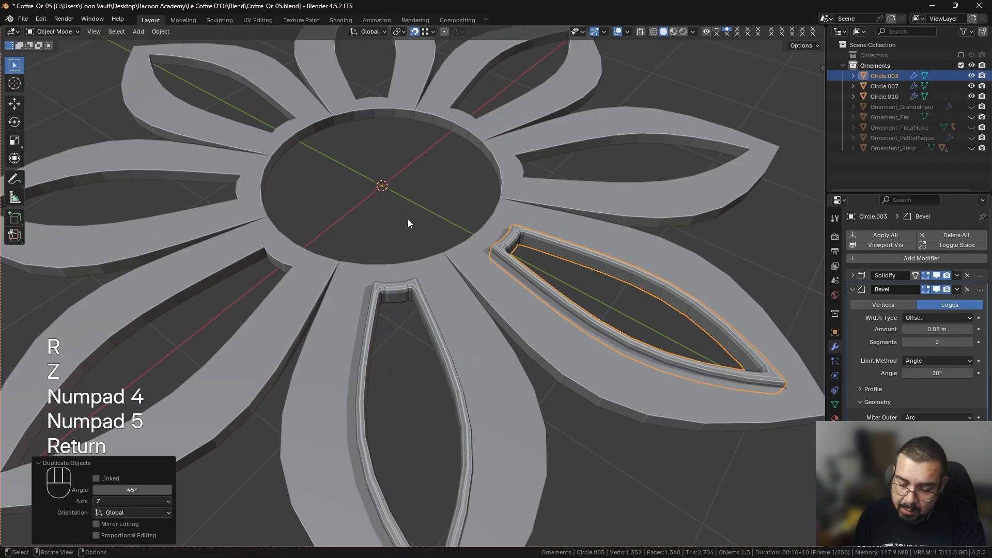
Repeat the 45° rotated duplication six more times to fill the remaining petals with rims.
{"action": "key", "text": "shift+r"}
{"action": "key", "text": "shift+r"}
{"action": "key", "text": "shift+r"}
{"action": "key", "text": "shift+r"}
{"action": "key", "text": "shift+r"}
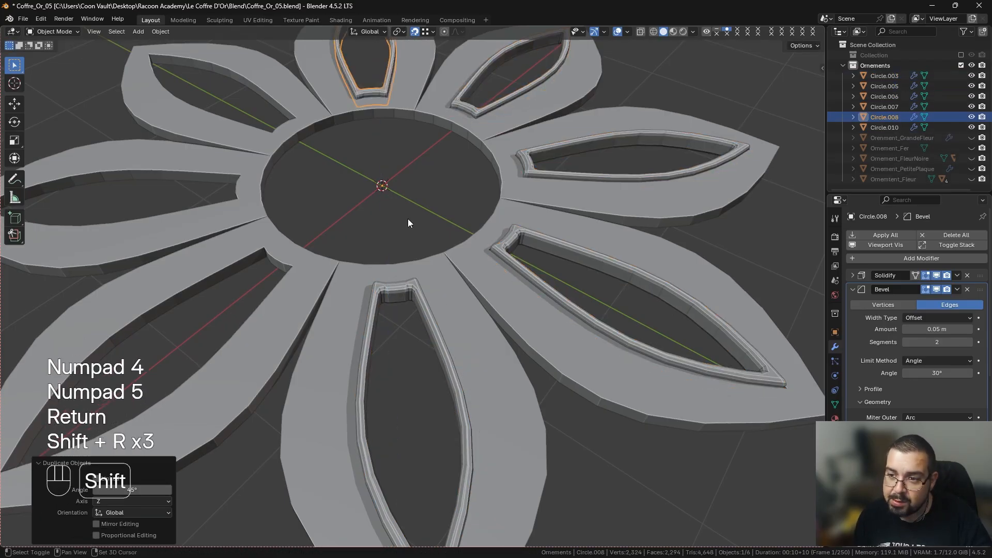
{"action": "key", "text": "shift+r"}
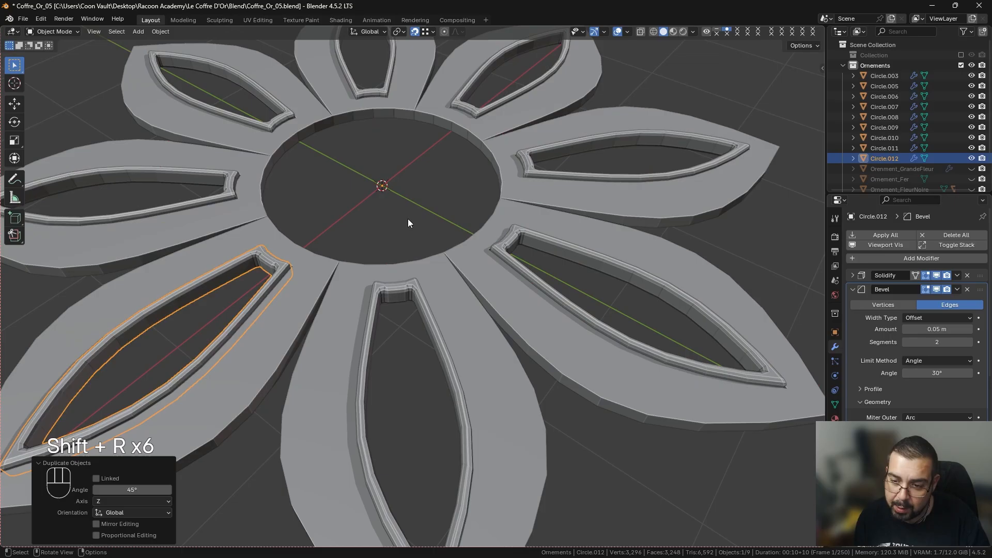
Select all eight petal rims and join them into one object.
{"action": "left_click", "coordinate": [392, 299], "text": "shift"}
{"action": "left_click", "coordinate": [558, 236], "text": "shift"}
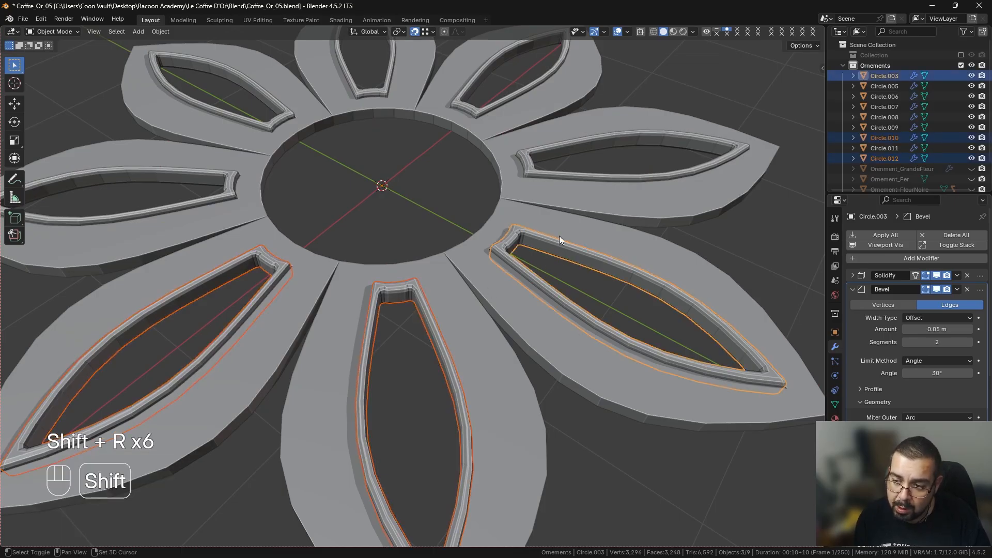
{"action": "left_click", "coordinate": [567, 174], "text": "shift"}
{"action": "left_click", "coordinate": [491, 82], "text": "shift"}
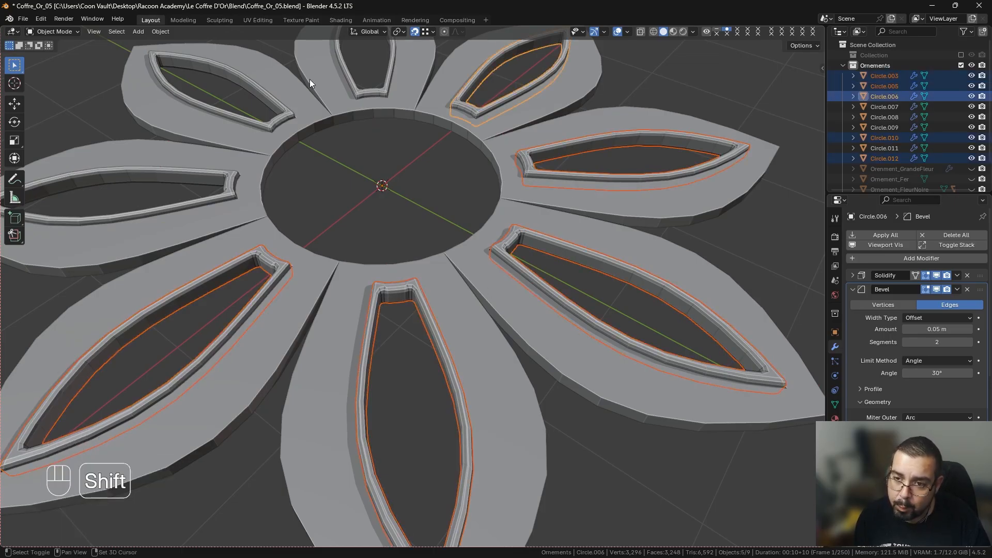
{"action": "left_click", "coordinate": [347, 65], "text": "shift"}
{"action": "left_click", "coordinate": [253, 87], "text": "shift"}
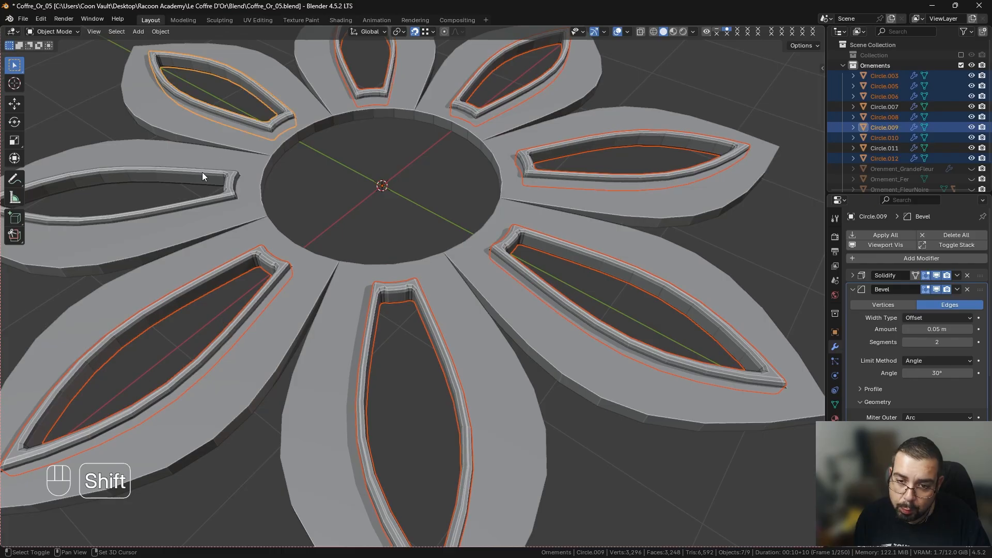
{"action": "left_click", "coordinate": [221, 193], "text": "shift"}
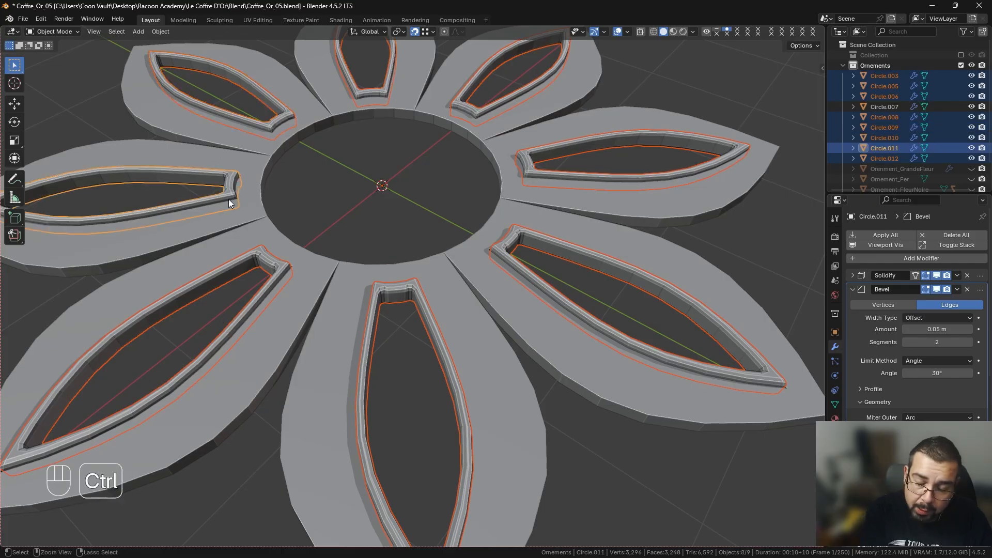
{"action": "key", "text": "ctrl+j"}
Apply rotation and scale to the joined rims and set their origin to geometry.
{"action": "key", "text": "q"}
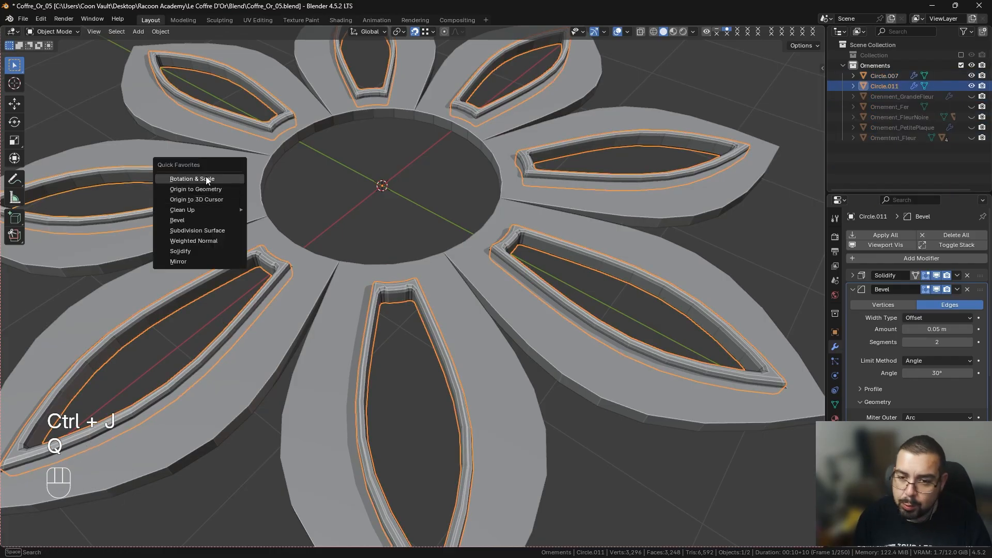
{"action": "left_click", "coordinate": [205, 176]}
{"action": "key", "text": "q"}
{"action": "left_click", "coordinate": [205, 187]}
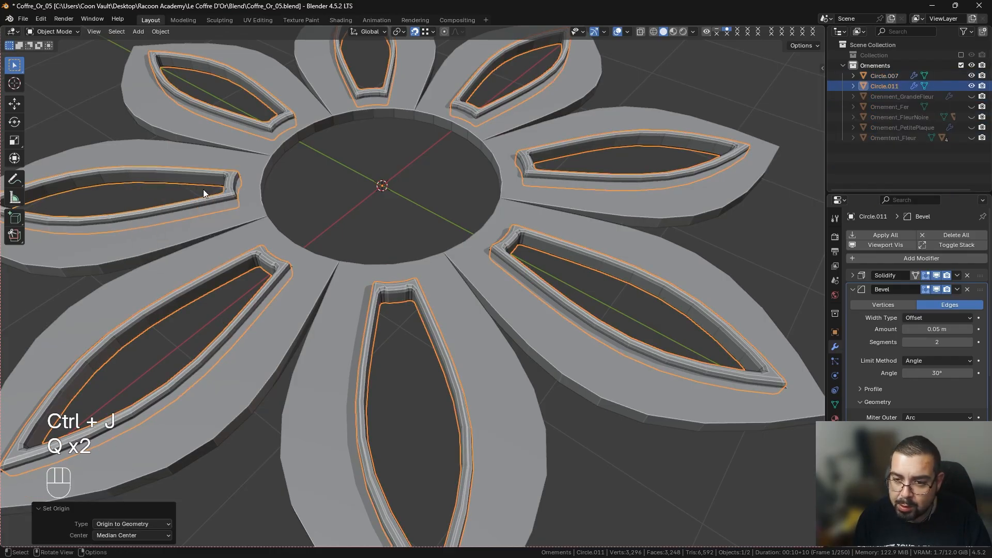
Separate the faces of every second petal from the flower border mesh into their own object and return to Object Mode.
{"action": "left_click", "coordinate": [455, 285]}
{"action": "key", "text": "w"}
{"action": "right_click", "coordinate": [456, 287]}
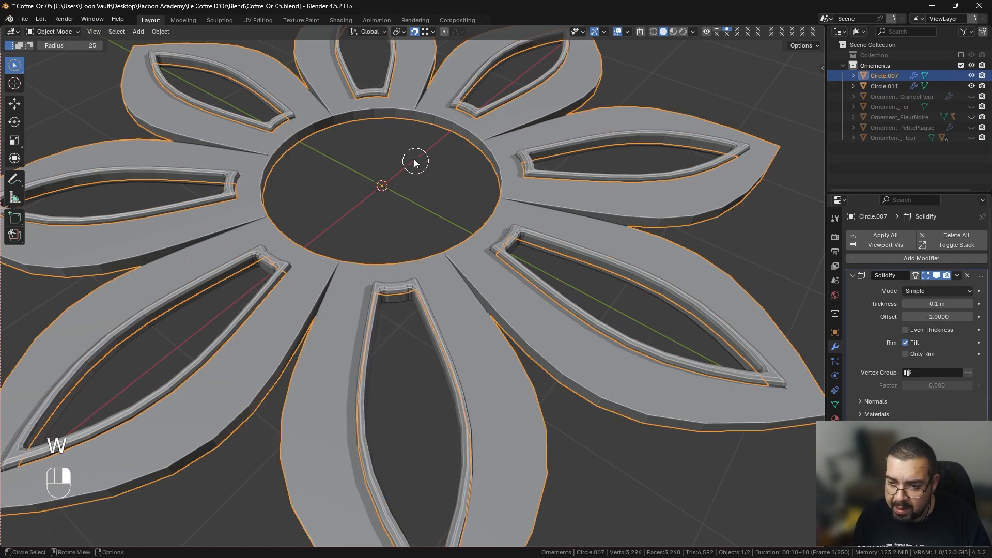
{"action": "key", "text": "Tab"}
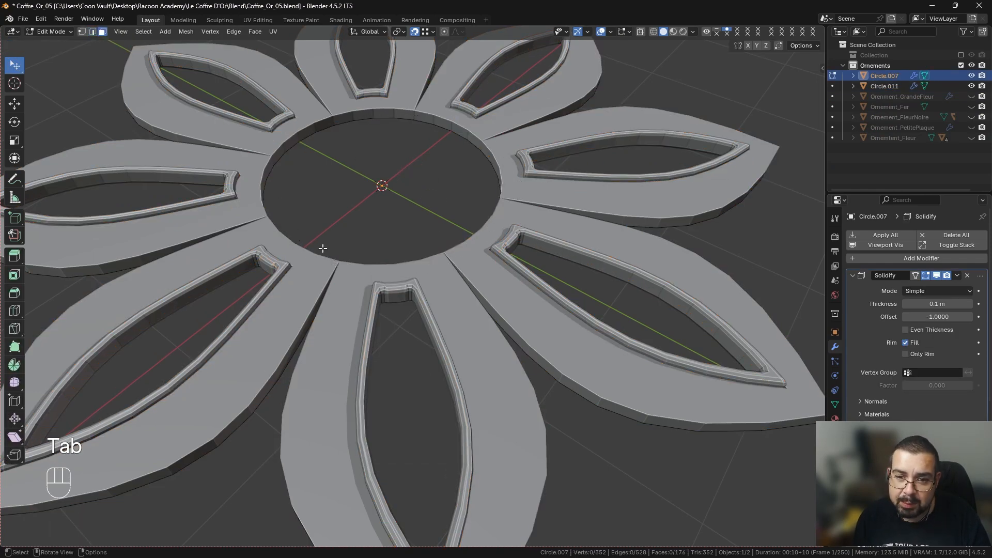
{"action": "middle_click_drag", "start_coordinate": [323, 249], "coordinate": [423, 257]}
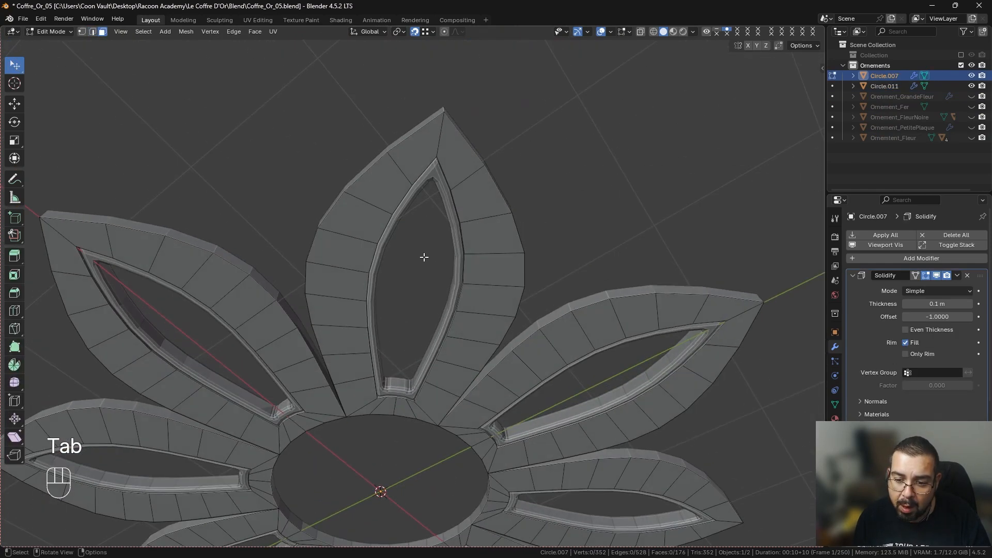
{"action": "left_click", "coordinate": [360, 404]}
{"action": "left_click", "coordinate": [429, 155], "text": "ctrl"}
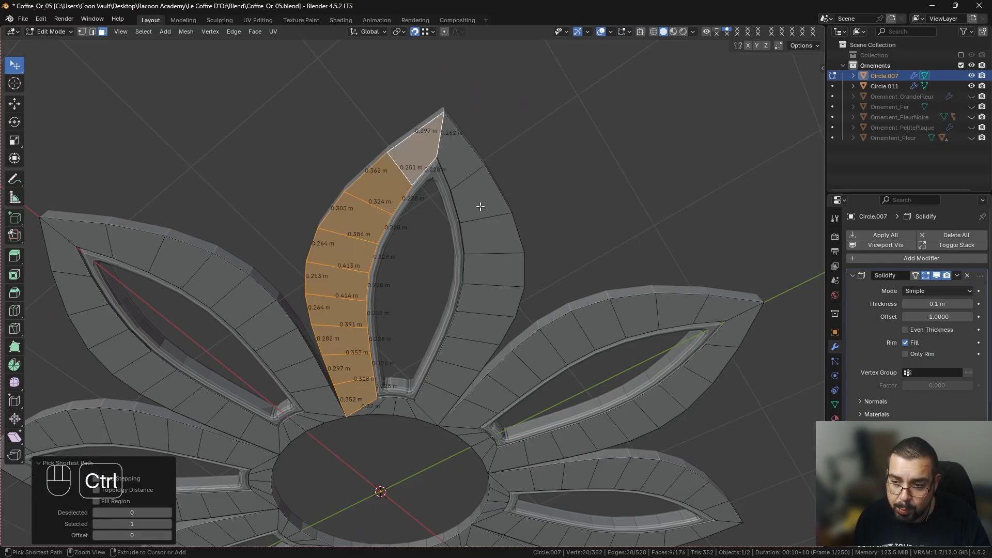
{"action": "left_click", "coordinate": [448, 402], "text": "ctrl"}
{"action": "left_click", "coordinate": [371, 413], "text": "ctrl"}
{"action": "middle_click_drag", "start_coordinate": [536, 470], "coordinate": [480, 205], "text": "shift"}
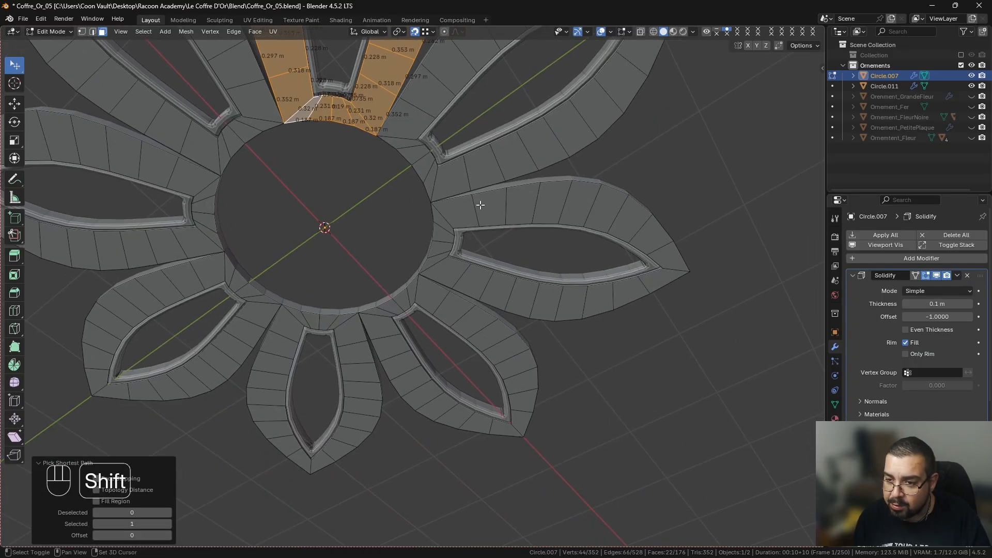
{"action": "left_click", "coordinate": [451, 221], "text": "alt+shift"}
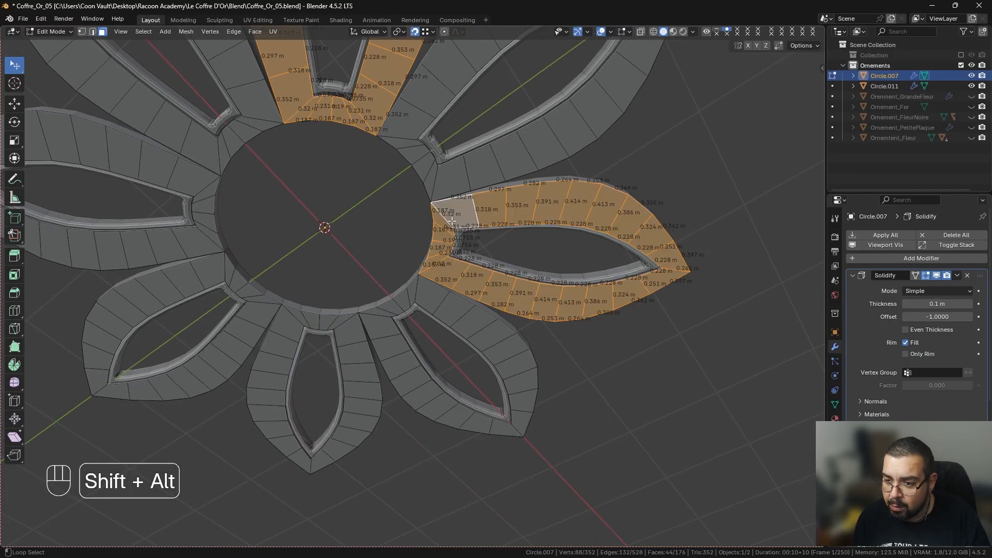
{"action": "left_click", "coordinate": [345, 330], "text": "alt+shift"}
{"action": "left_click", "coordinate": [210, 205], "text": "alt+shift"}
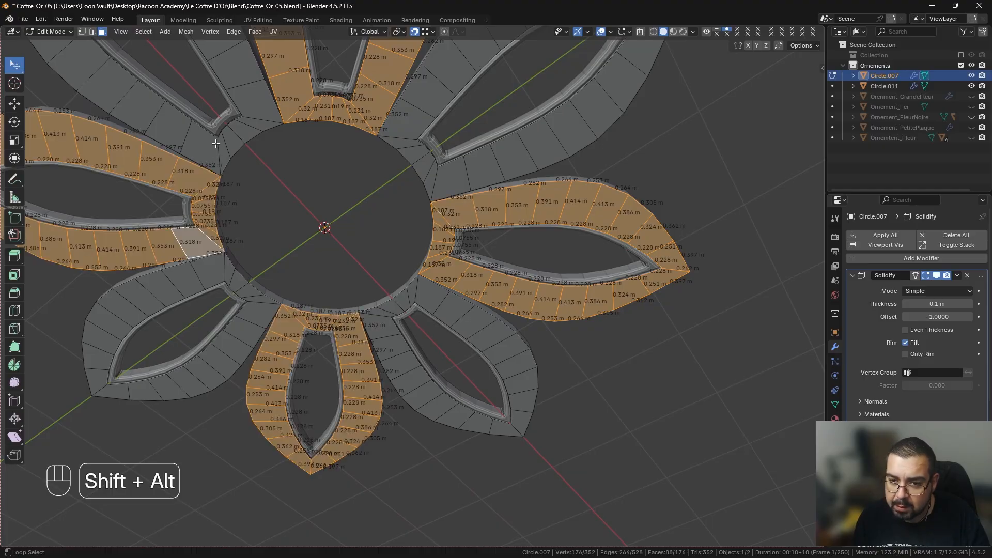
{"action": "middle_click_drag", "start_coordinate": [283, 204], "coordinate": [309, 254]}
{"action": "key", "text": "p"}
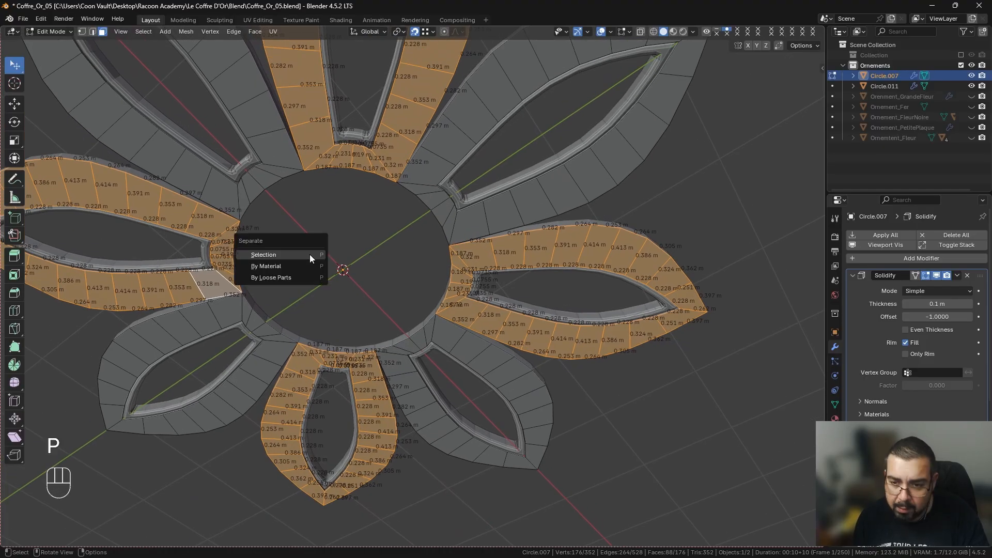
{"action": "left_click", "coordinate": [309, 254]}
{"action": "key", "text": "Tab"}
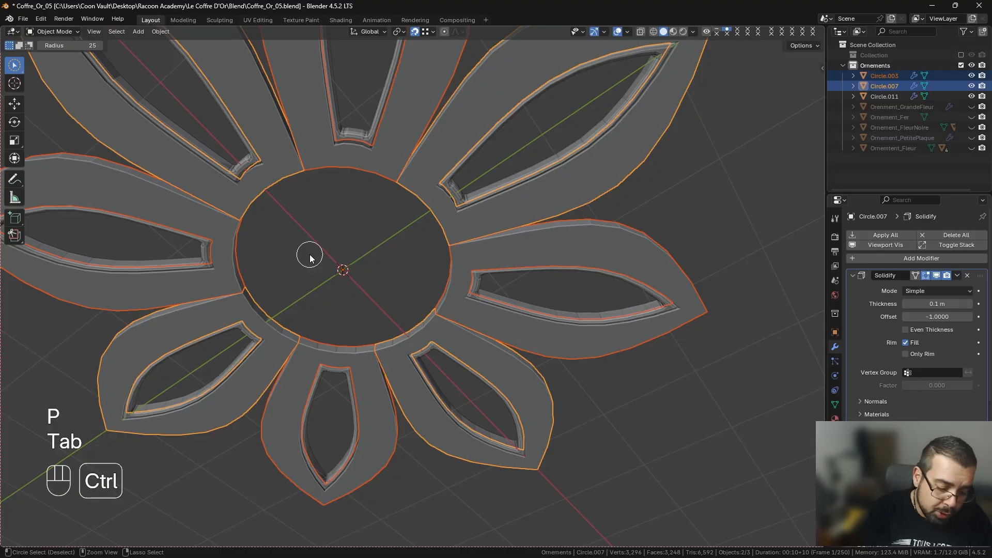
Join the separated petal borders back into one object and add a Bevel modifier to it.
{"action": "key", "text": "ctrl+j"}
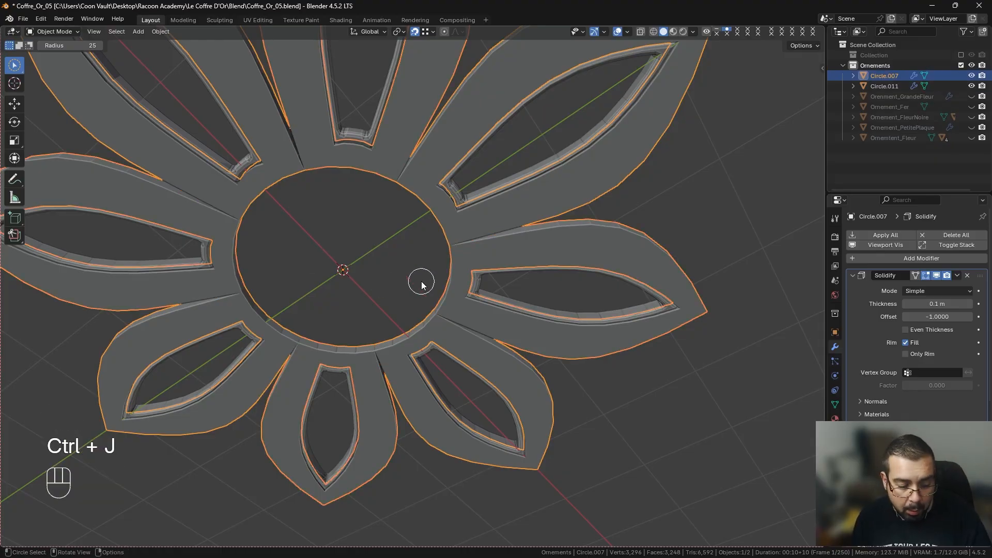
{"action": "key", "text": "q"}
{"action": "left_click", "coordinate": [383, 311]}
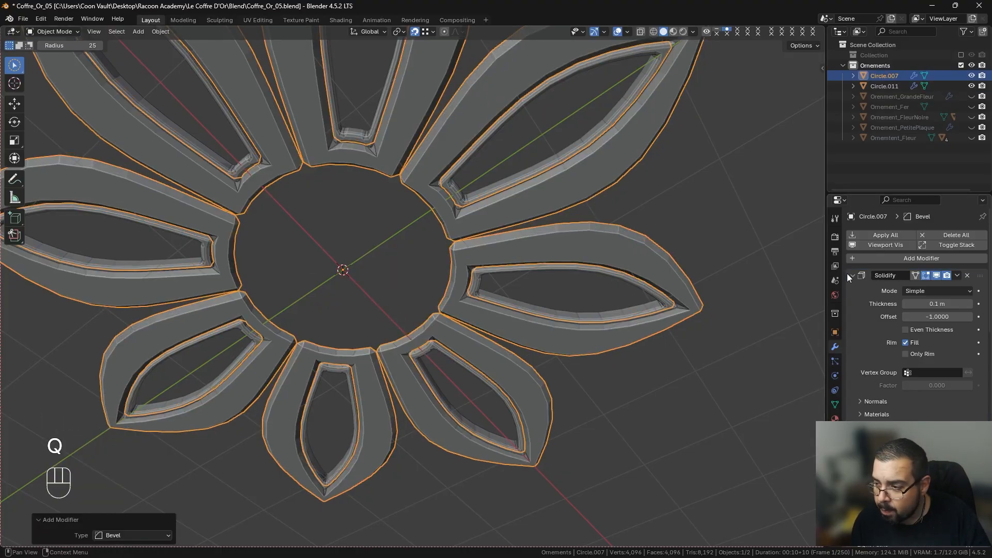
Set the petal borders' Bevel modifier amount to 0.1/3 m and its segments to 2.
{"action": "left_click", "coordinate": [851, 275]}
{"action": "left_click", "coordinate": [950, 329]}
{"action": "type", "text": "0.1/3"}
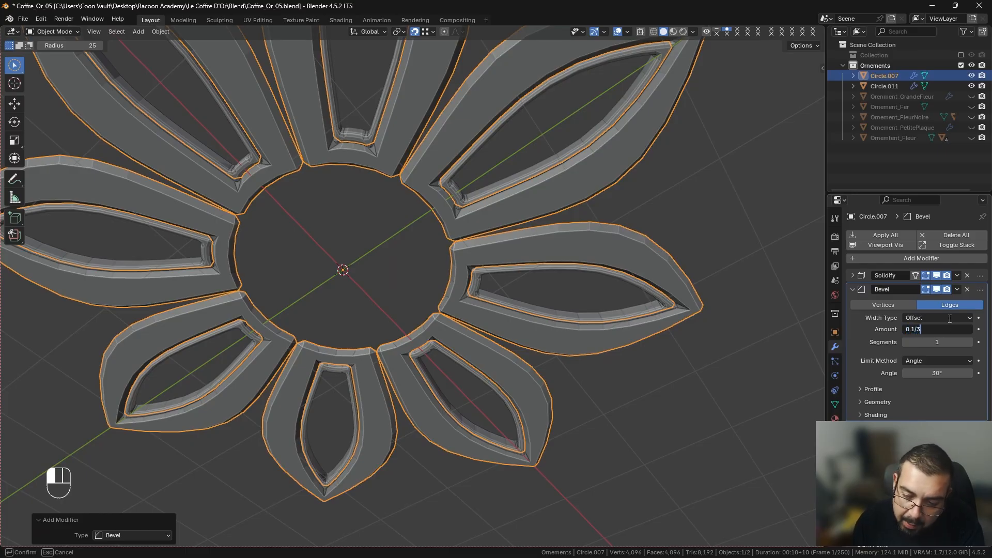
{"action": "key", "text": "Return"}
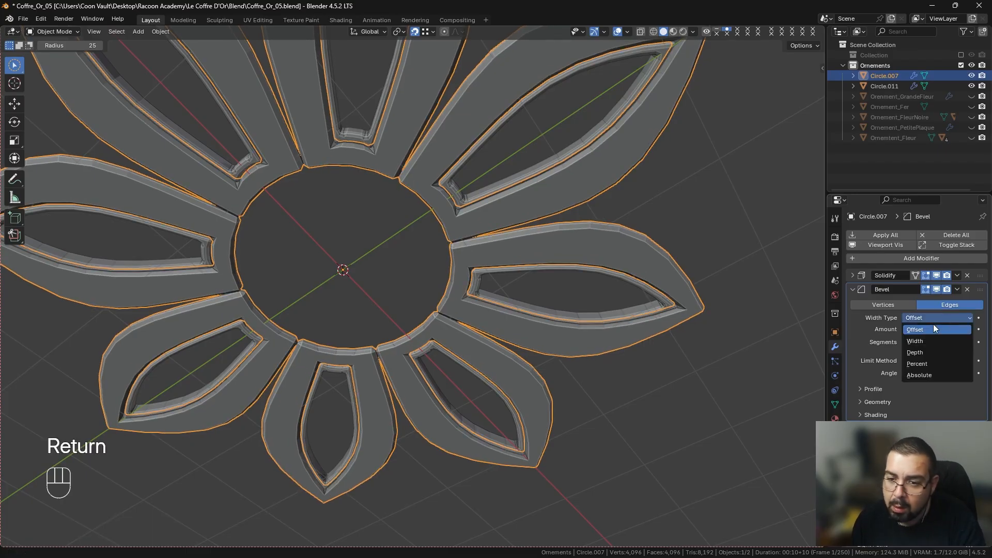
{"action": "middle_click_drag", "start_coordinate": [469, 217], "coordinate": [480, 336]}
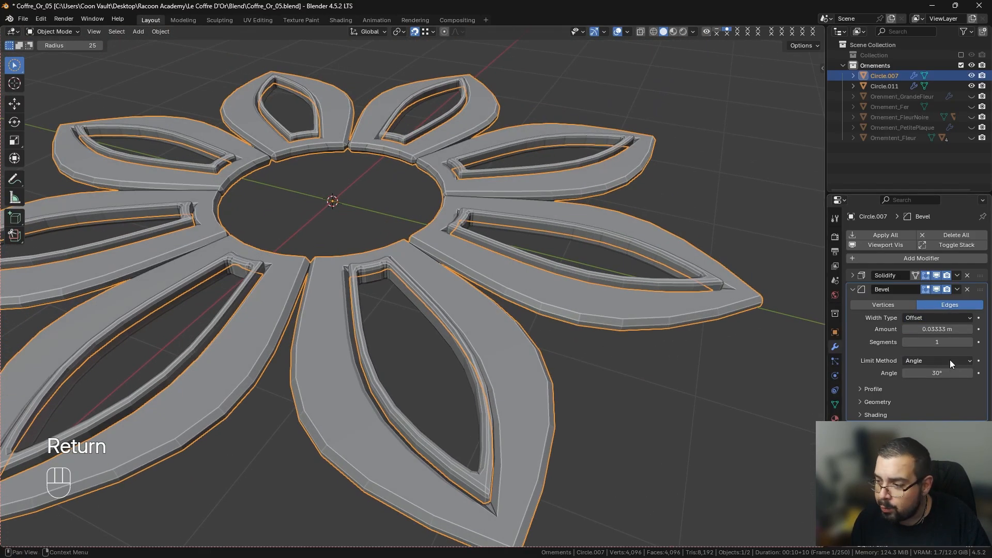
{"action": "left_click", "coordinate": [969, 342]}
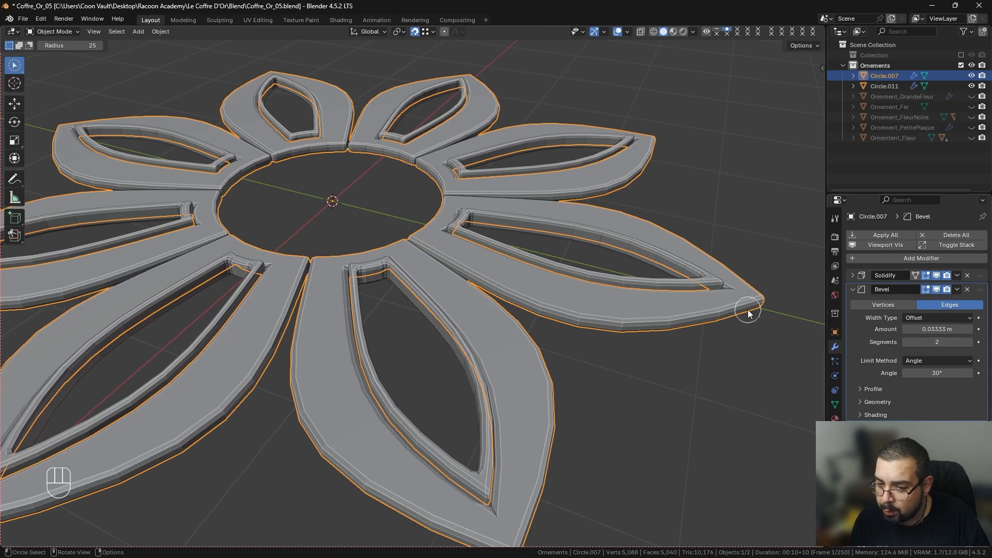
{"action": "scroll", "coordinate": [281, 237], "scroll_direction": "up", "scroll_amount": 5}
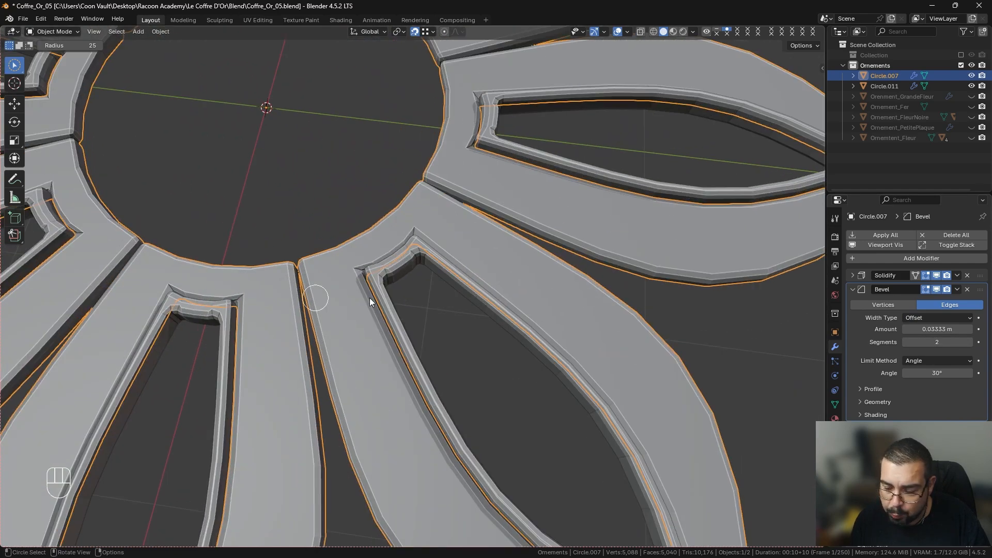
Set the Bevel modifier's outer miter to Arc in its geometry settings.
{"action": "left_click", "coordinate": [873, 402]}
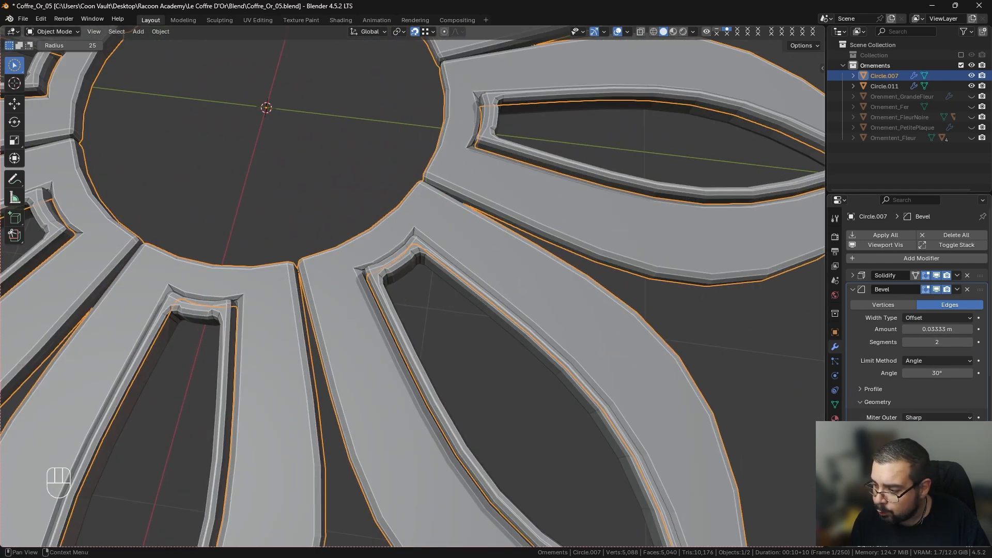
{"action": "left_click", "coordinate": [919, 418]}
{"action": "left_click", "coordinate": [919, 440]}
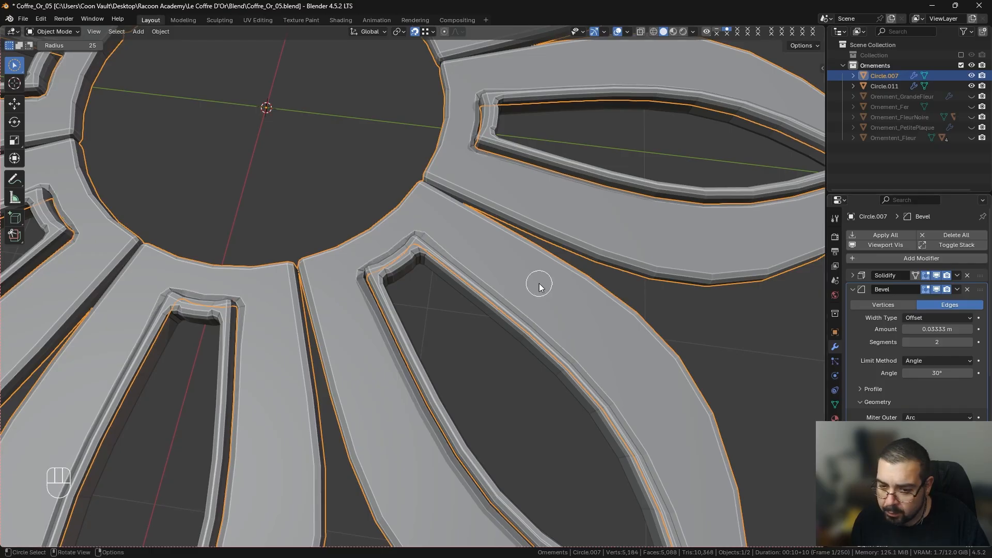
{"action": "middle_click_drag", "start_coordinate": [350, 226], "coordinate": [469, 195], "text": "shift"}
Check the petal mesh in Edit Mode, return to Object Mode and replace circle selection with the Tweak tool.
{"action": "key", "text": "Tab"}
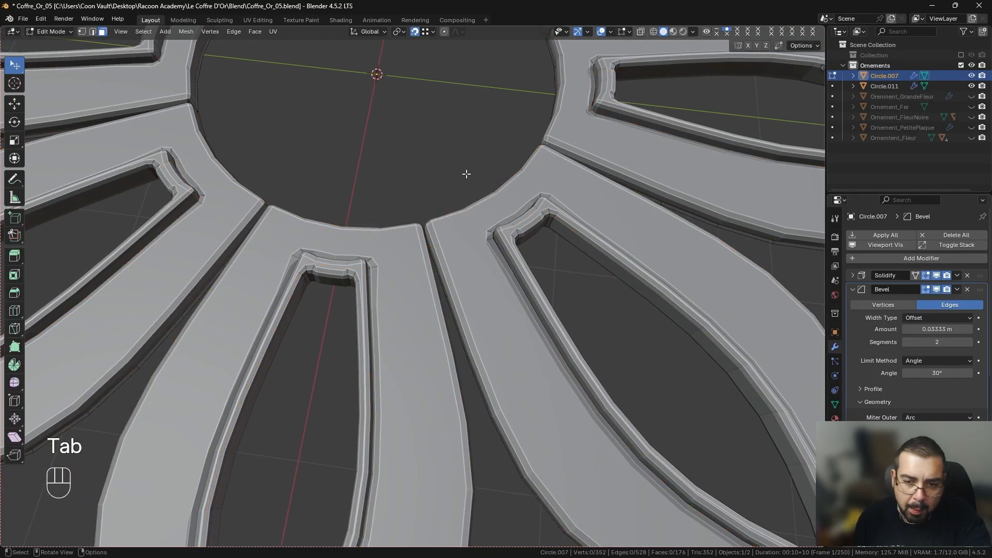
{"action": "scroll", "coordinate": [451, 98], "scroll_direction": "down", "scroll_amount": 3}
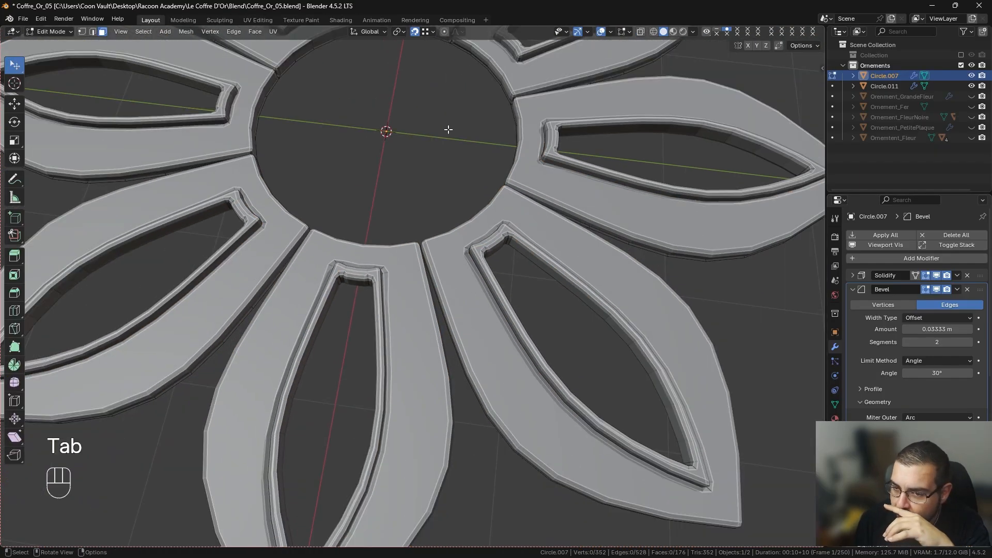
{"action": "scroll", "coordinate": [347, 128], "scroll_direction": "down", "scroll_amount": 3}
{"action": "middle_click_drag", "start_coordinate": [348, 128], "coordinate": [366, 136]}
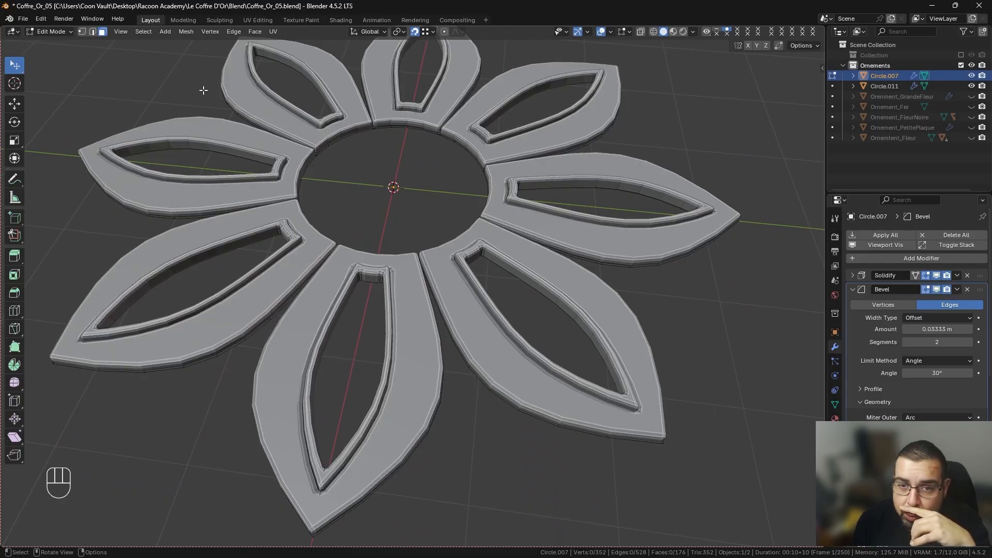
{"action": "left_click", "coordinate": [57, 31]}
{"action": "left_click", "coordinate": [57, 42]}
{"action": "key", "text": "w"}
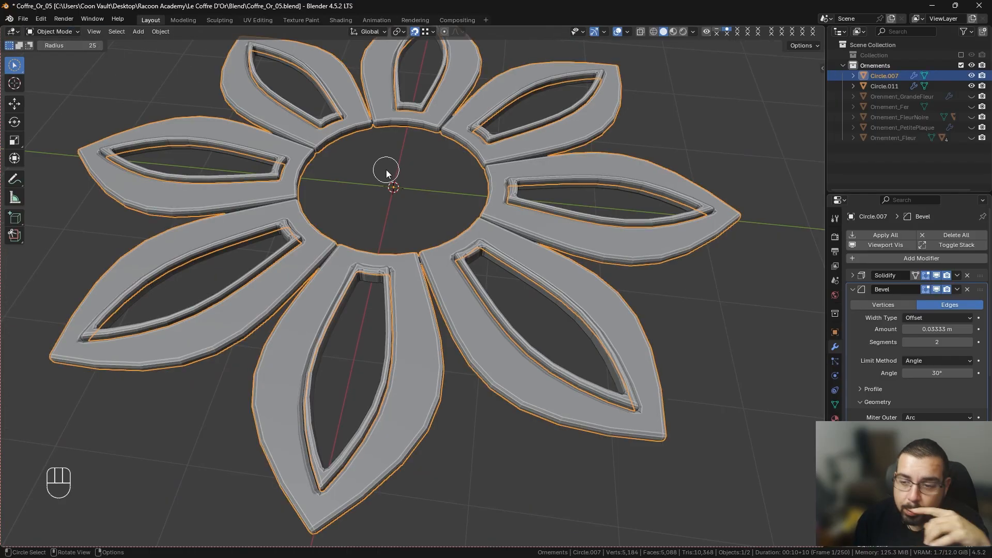
{"action": "left_click_drag", "start_coordinate": [14, 64], "coordinate": [55, 67]}
Add a cube at the flower's centre and give it a level 3 Subdivision modifier and a spherical Cast modifier.
{"action": "middle_click_drag", "start_coordinate": [432, 162], "coordinate": [419, 176], "text": "shift"}
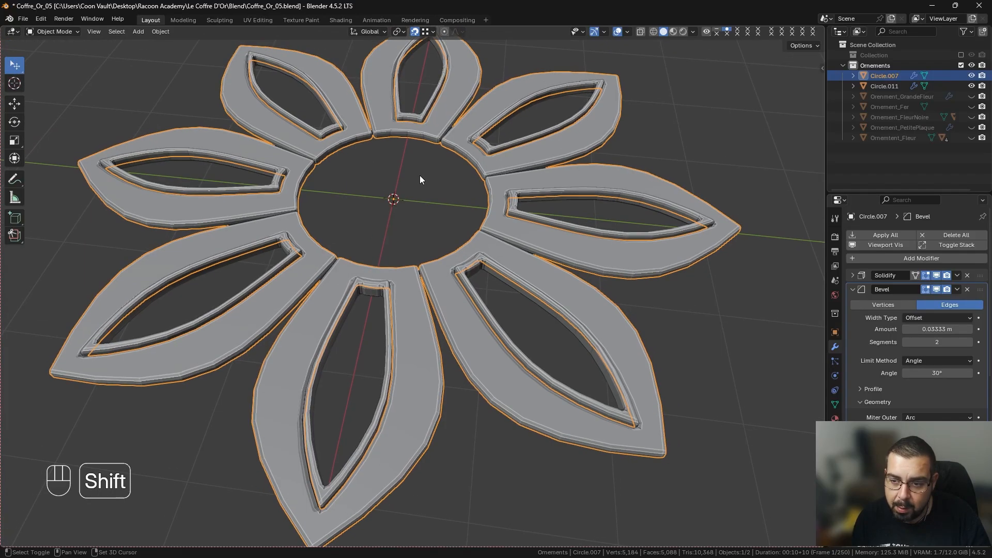
{"action": "key", "text": "shift+a"}
{"action": "left_click", "coordinate": [463, 193]}
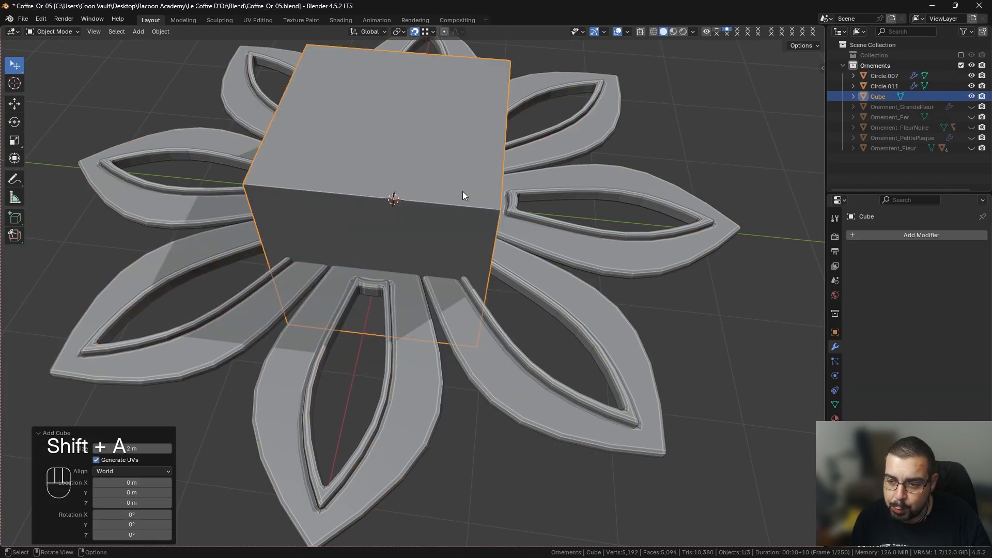
{"action": "key", "text": "ctrl+3"}
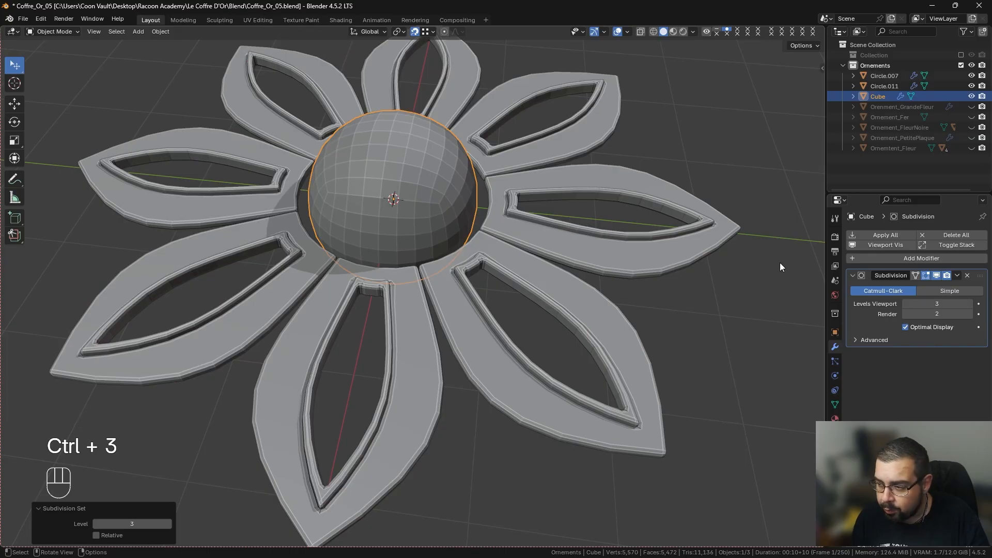
{"action": "left_click", "coordinate": [876, 258]}
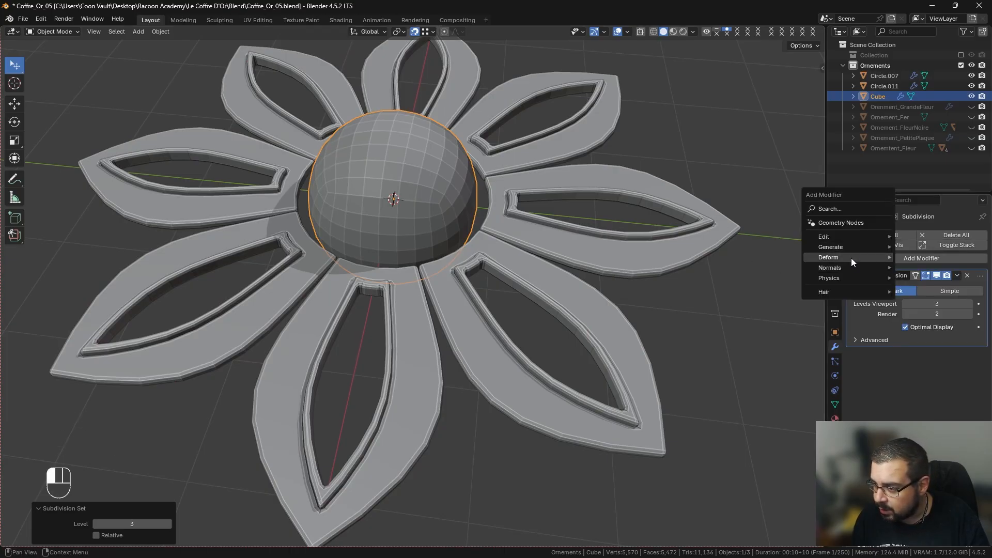
{"action": "mouse_move", "coordinate": [851, 257]}
{"action": "left_click", "coordinate": [904, 269]}
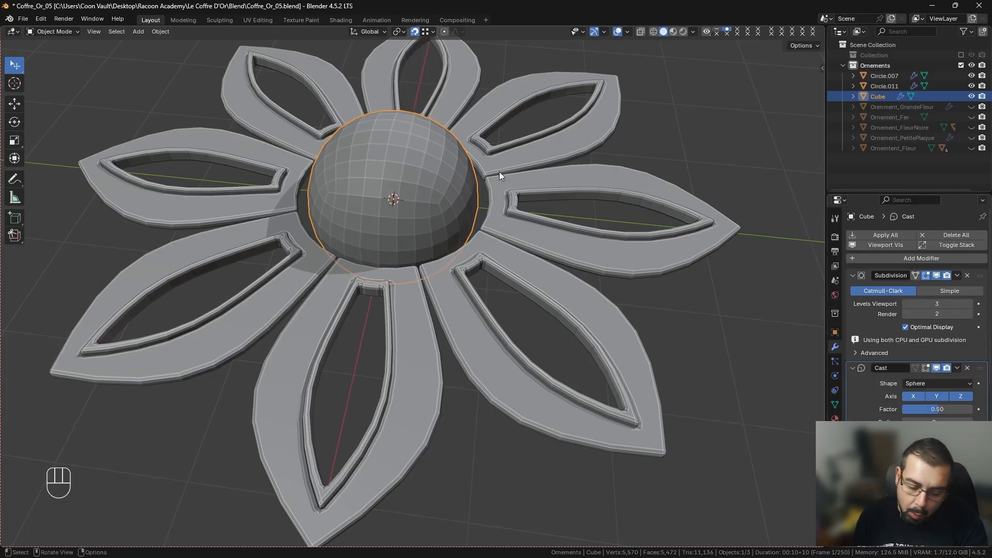
Isolate the rounded cube in front view and apply its Subdivision and Cast modifiers.
{"action": "key", "text": "KP_Divide"}
{"action": "key", "text": "KP_1"}
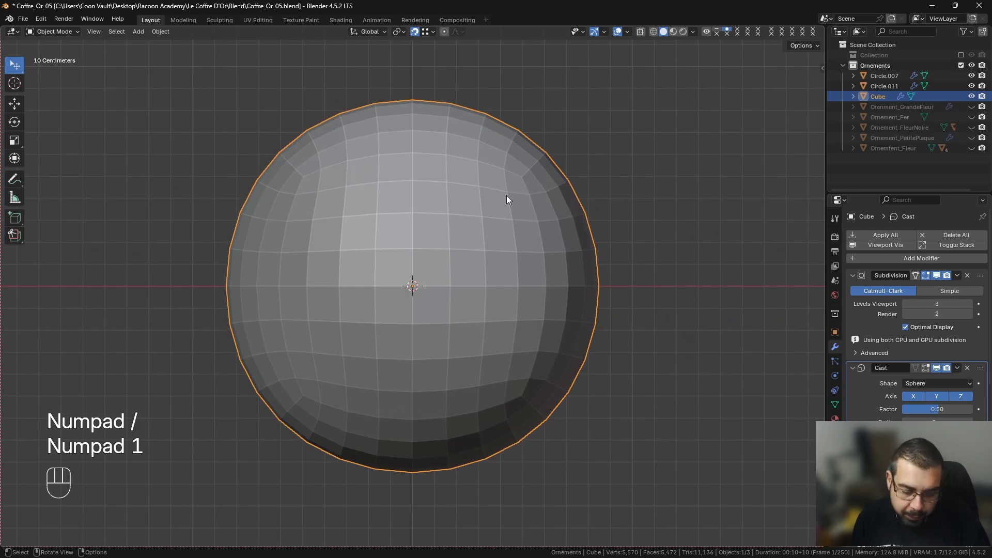
{"action": "key", "text": "Tab"}
{"action": "key", "text": "Tab"}
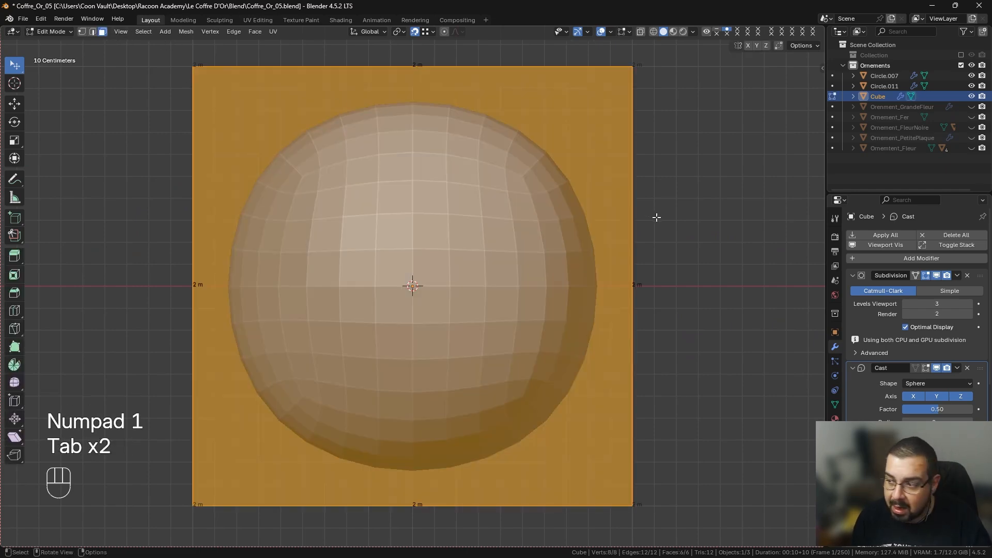
{"action": "key", "text": "ctrl+a"}
{"action": "key", "text": "ctrl+a"}
Undo applying the Cast modifier and set its factor to 1.
{"action": "key", "text": "Tab"}
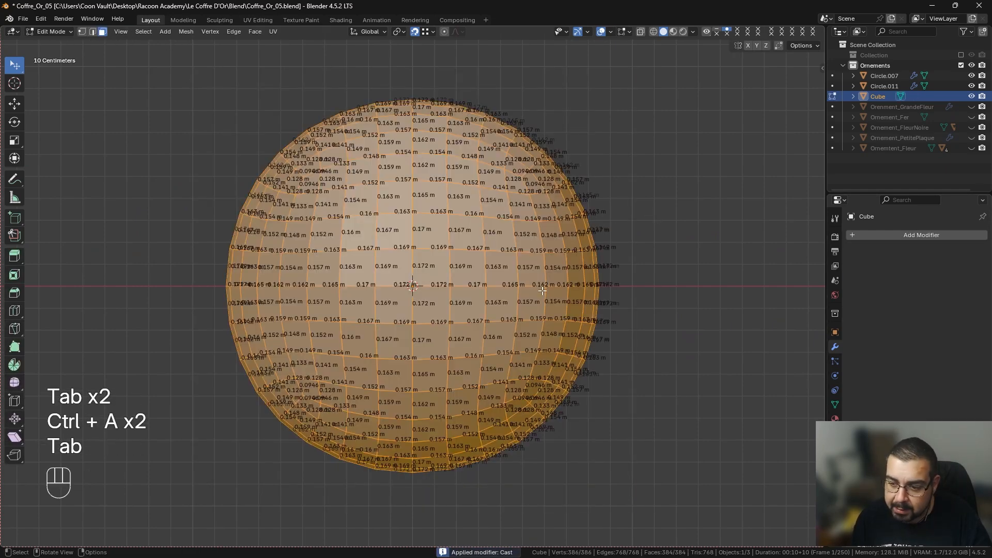
{"action": "key", "text": "ctrl+z"}
{"action": "key", "text": "ctrl+z"}
{"action": "left_click", "coordinate": [957, 316]}
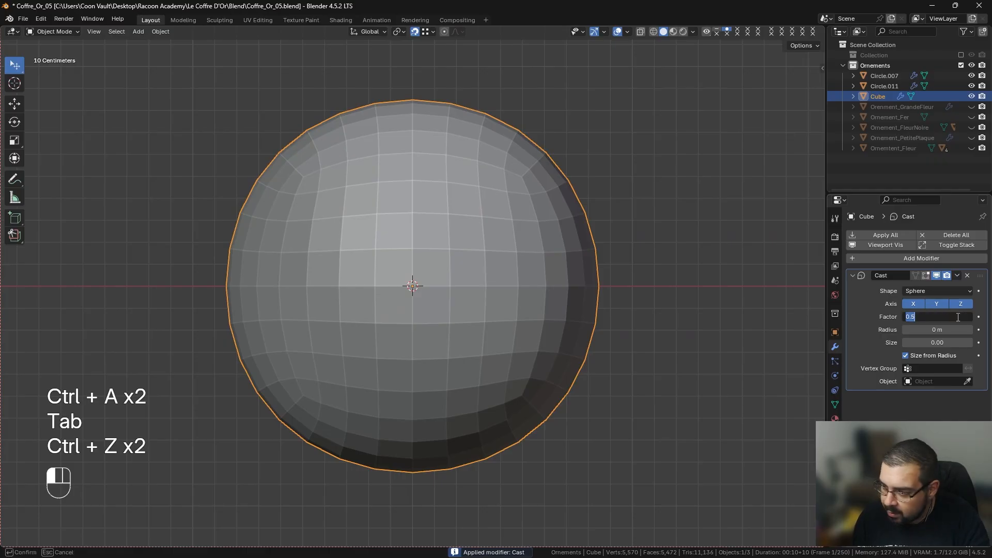
{"action": "type", "text": "1"}
{"action": "key", "text": "Return"}
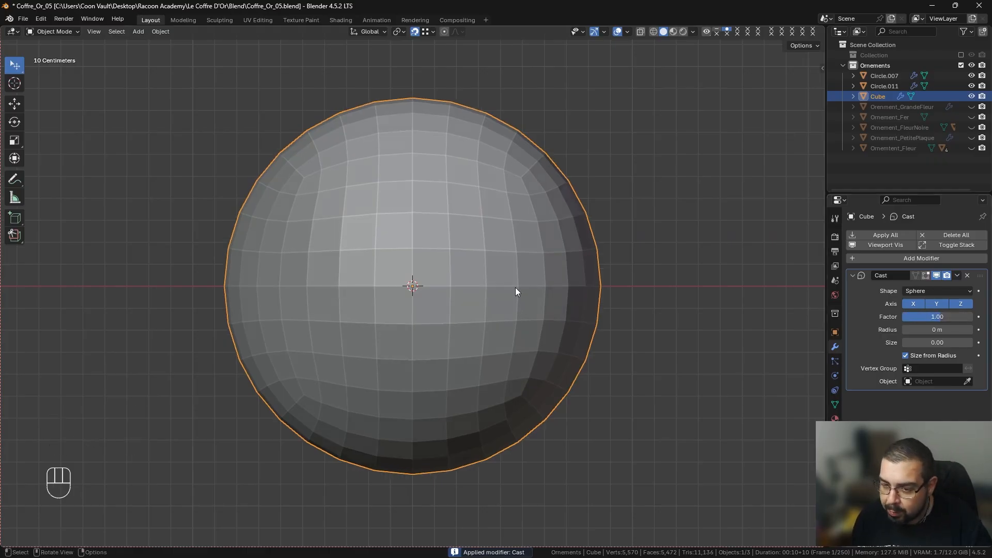
Apply the Cast modifier to the sphere.
{"action": "key", "text": "Tab"}
{"action": "key", "text": "ctrl+Tab"}
{"action": "key", "text": "Tab"}
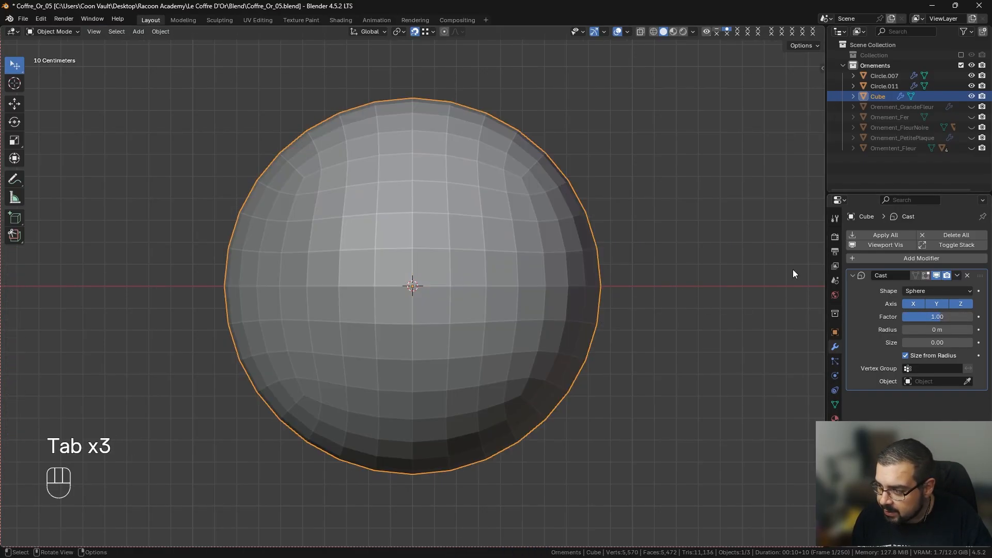
{"action": "key", "text": "ctrl+a"}
Delete all faces of the sphere's lower half and return to Object Mode.
{"action": "key", "text": "Tab"}
{"action": "left_click", "coordinate": [651, 282]}
{"action": "left_click", "coordinate": [451, 308], "text": "alt+shift"}
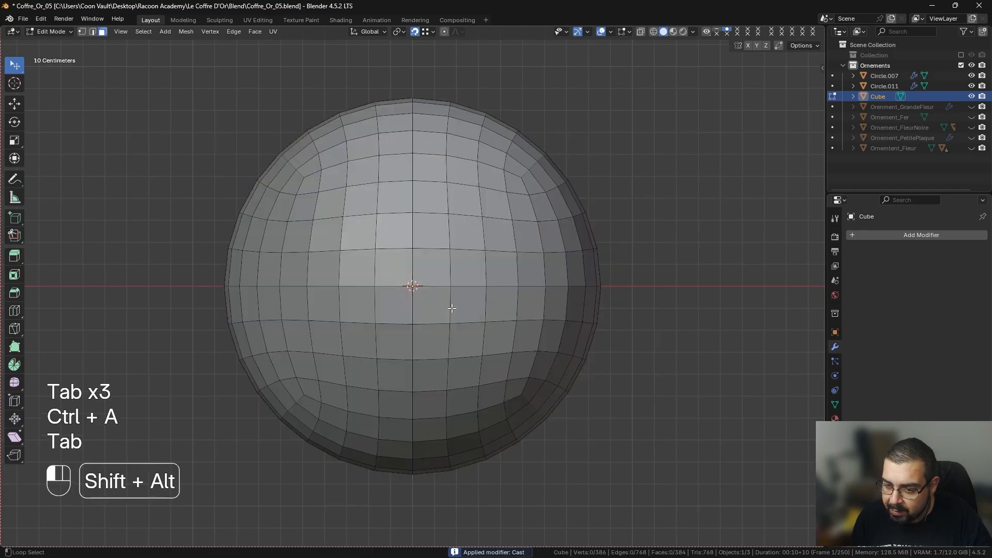
{"action": "key", "text": "x"}
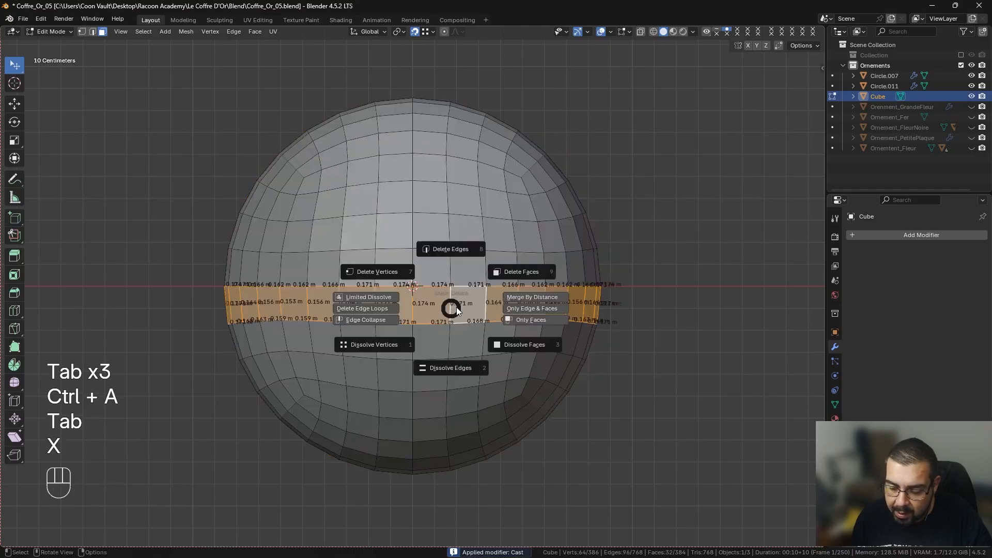
{"action": "left_click", "coordinate": [543, 273]}
{"action": "key", "text": "l"}
{"action": "key", "text": "x"}
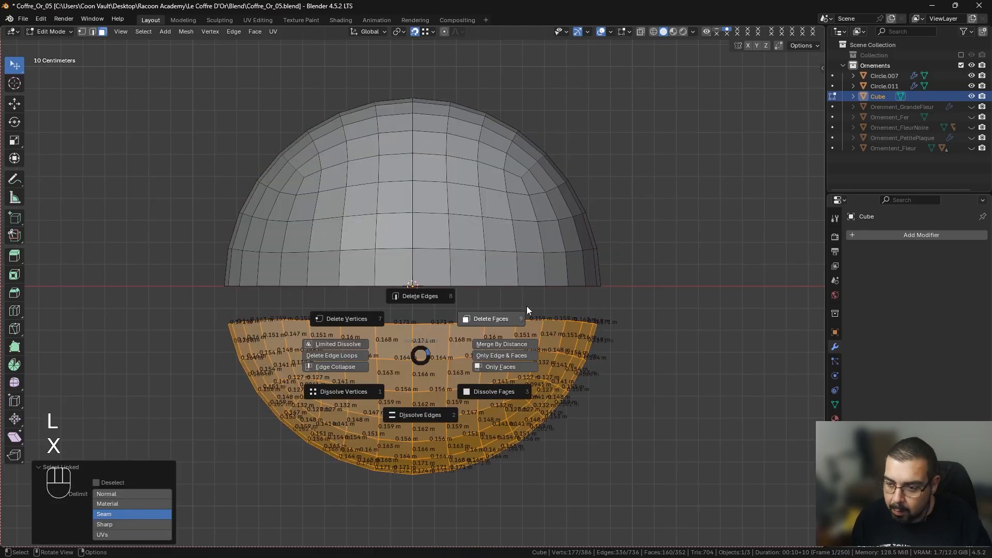
{"action": "left_click", "coordinate": [526, 307]}
{"action": "key", "text": "Tab"}
Flatten the half sphere to 0.2 along Z and bring the petals back into view.
{"action": "key", "text": "s"}
{"action": "key", "text": "z"}
{"action": "key", "text": "KP_0"}
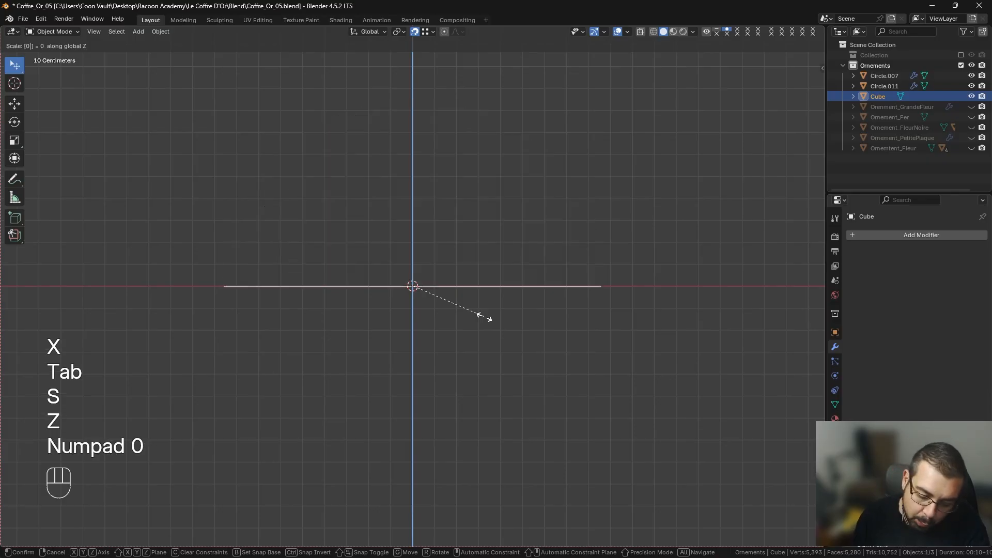
{"action": "key", "text": "KP_Decimal"}
{"action": "key", "text": "KP_2"}
{"action": "key", "text": "Return"}
{"action": "key", "text": "KP_Divide"}
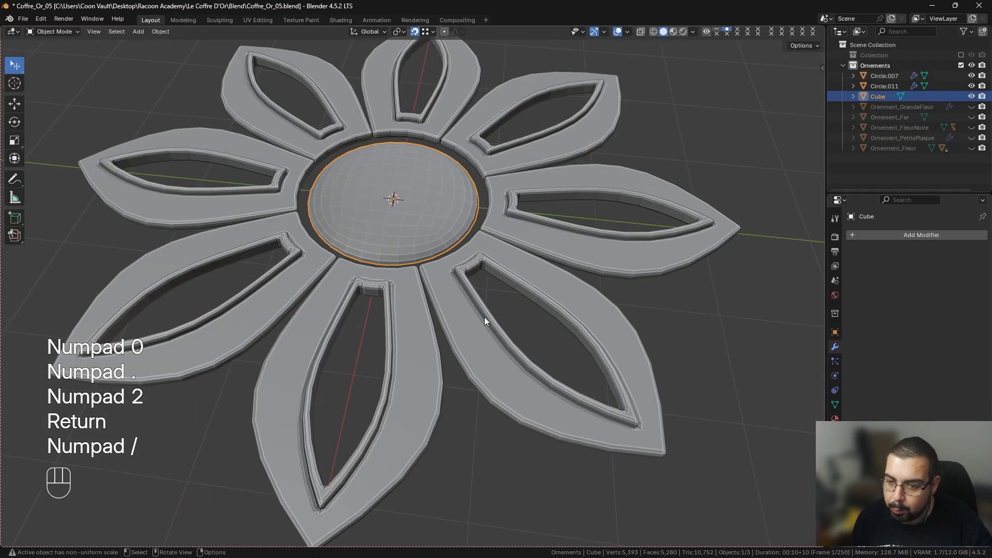
Scale the dome up by about 1.107 to fill the flower's central opening.
{"action": "key", "text": "s"}
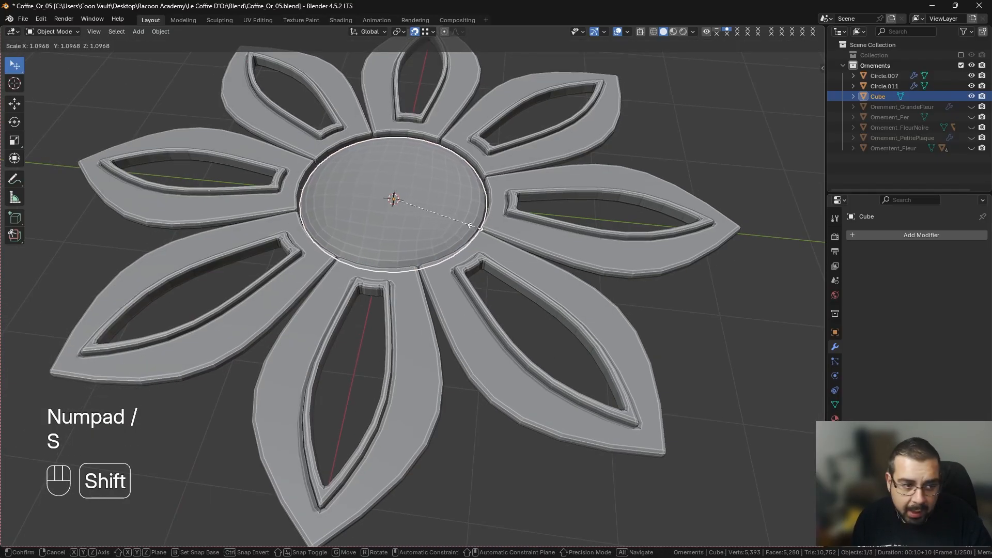
{"action": "left_click", "coordinate": [481, 226]}
{"action": "scroll", "coordinate": [492, 253], "scroll_direction": "up", "scroll_amount": 4}
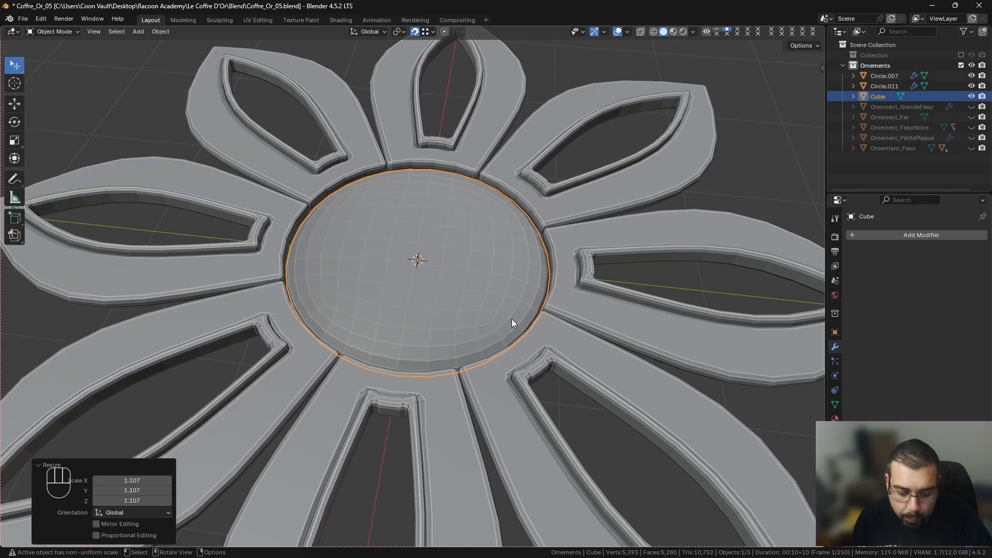
Raise the dome about 0.165 m along Z and scale it by about 1.096 to overlap the petals' inner ends.
{"action": "key", "text": "g"}
{"action": "key", "text": "z"}
{"action": "left_click", "coordinate": [512, 304]}
{"action": "key", "text": "s"}
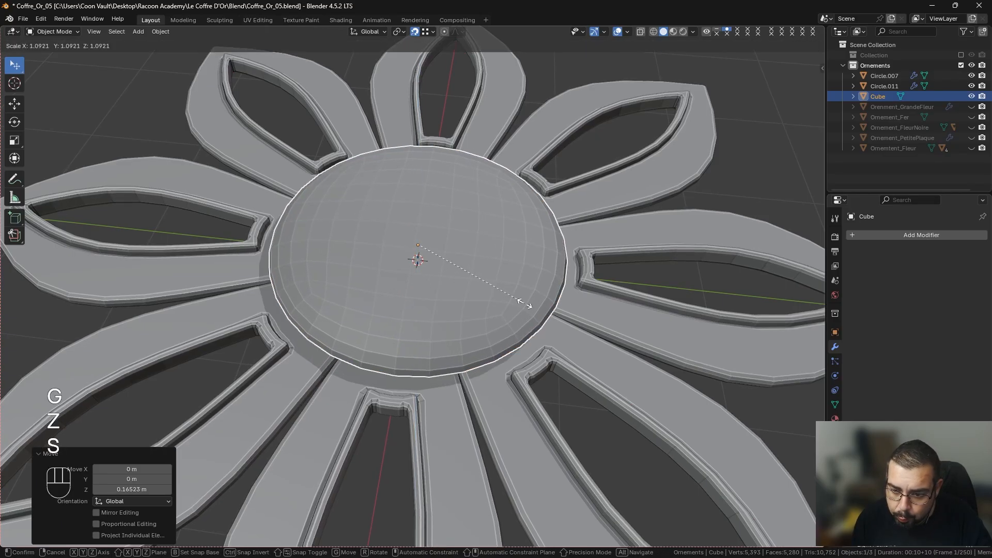
{"action": "left_click", "coordinate": [525, 304]}
{"action": "middle_click_drag", "start_coordinate": [526, 305], "coordinate": [531, 262]}
{"action": "key", "text": "g"}
{"action": "key", "text": "z"}
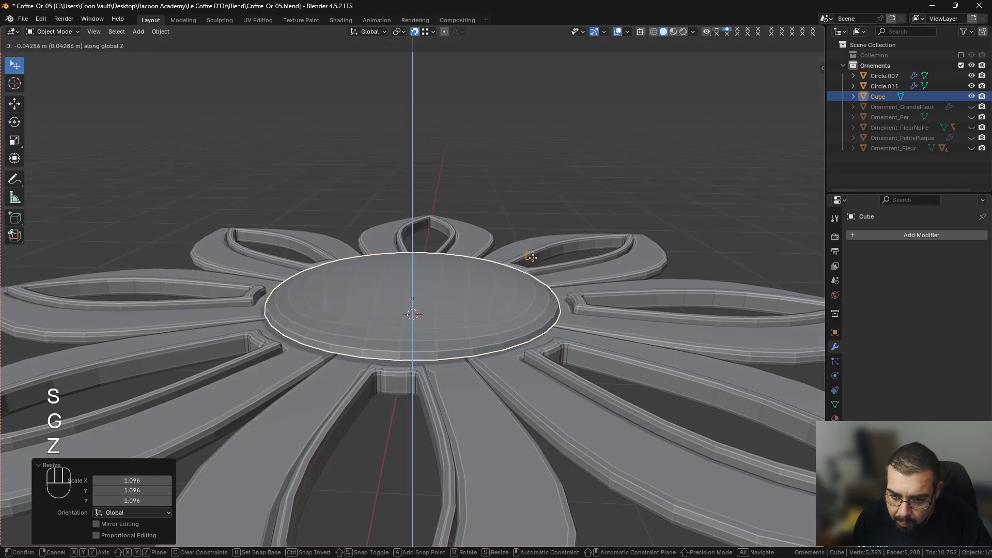
{"action": "right_click", "coordinate": [519, 187]}
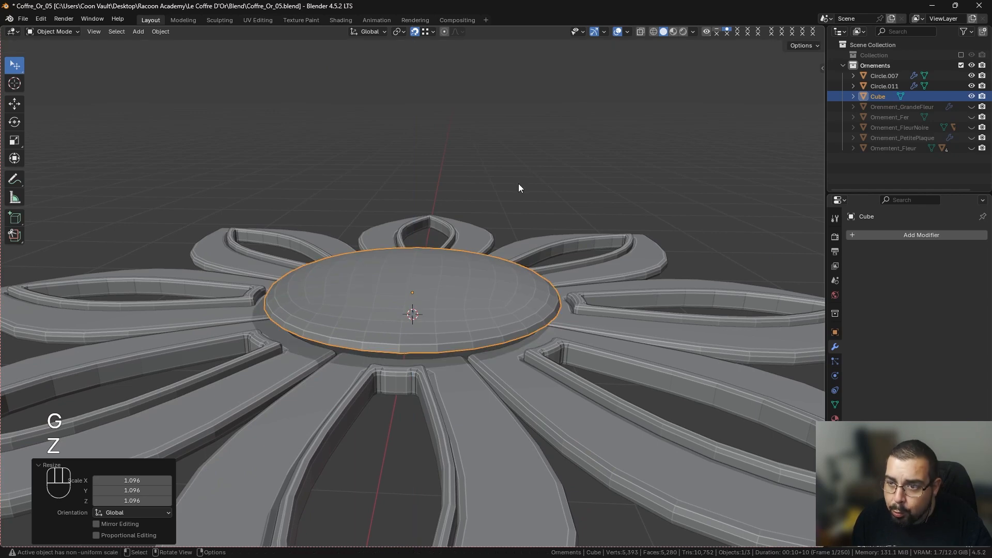
Set the snapping target to Face and lower the dome about 0.065 m along Z onto the petals.
{"action": "left_click", "coordinate": [426, 33]}
{"action": "left_click", "coordinate": [408, 127]}
{"action": "key", "text": "g"}
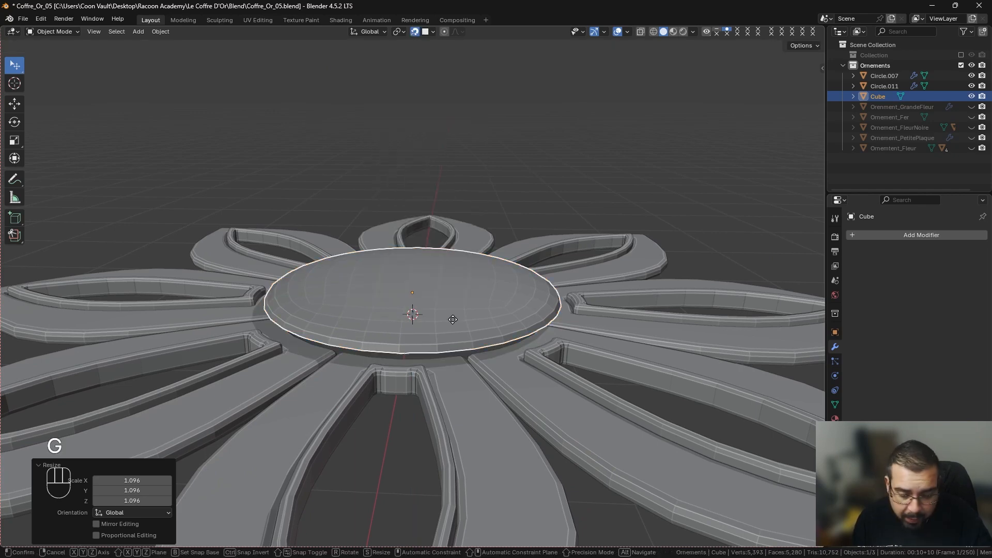
{"action": "key", "text": "z"}
{"action": "left_click", "coordinate": [494, 322]}
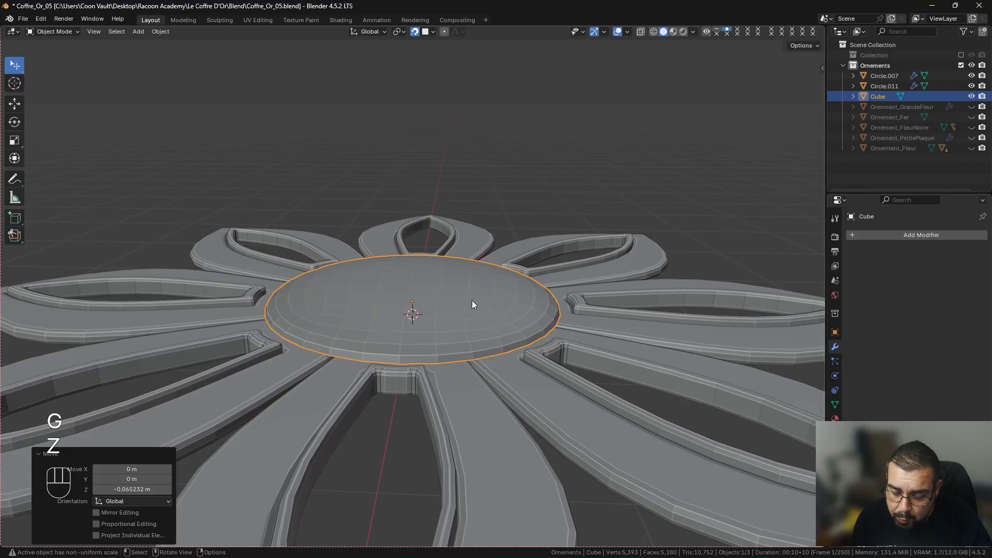
Isolate the dome and extrude its open bottom edge loop inward, scaled to about 0.876, to form an underside rim.
{"action": "key", "text": "KP_Divide"}
{"action": "key", "text": "Tab"}
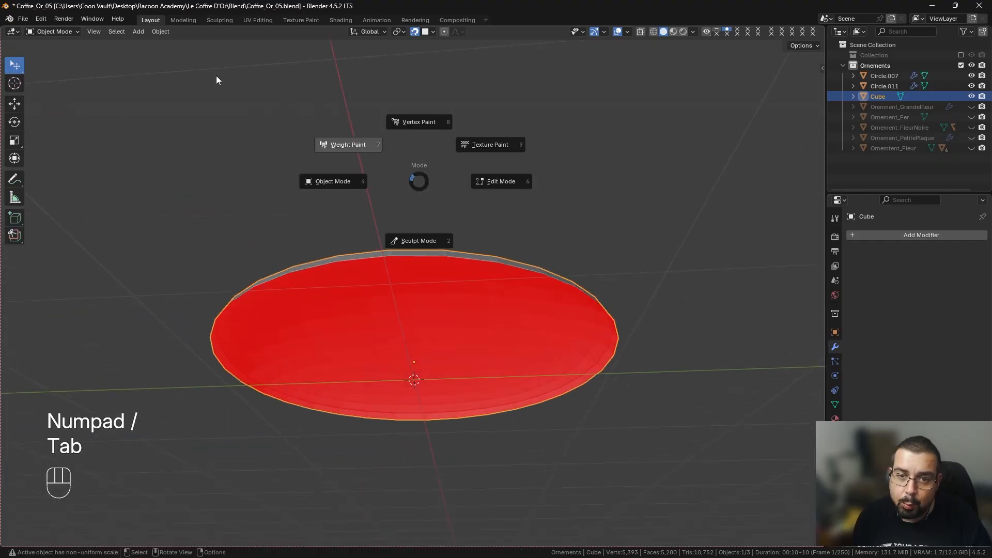
{"action": "key", "text": "Tab"}
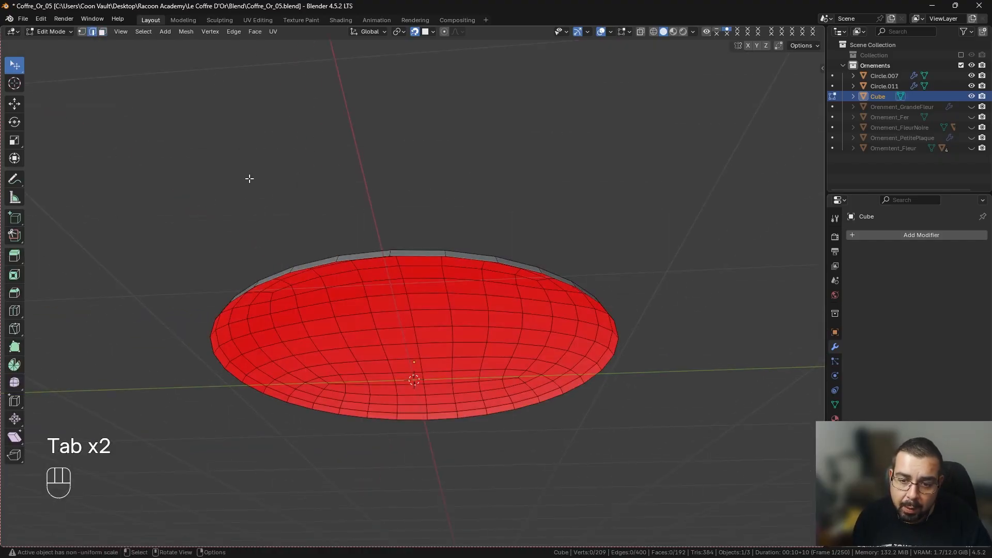
{"action": "left_click", "coordinate": [315, 272], "text": "alt+shift"}
{"action": "key", "text": "s"}
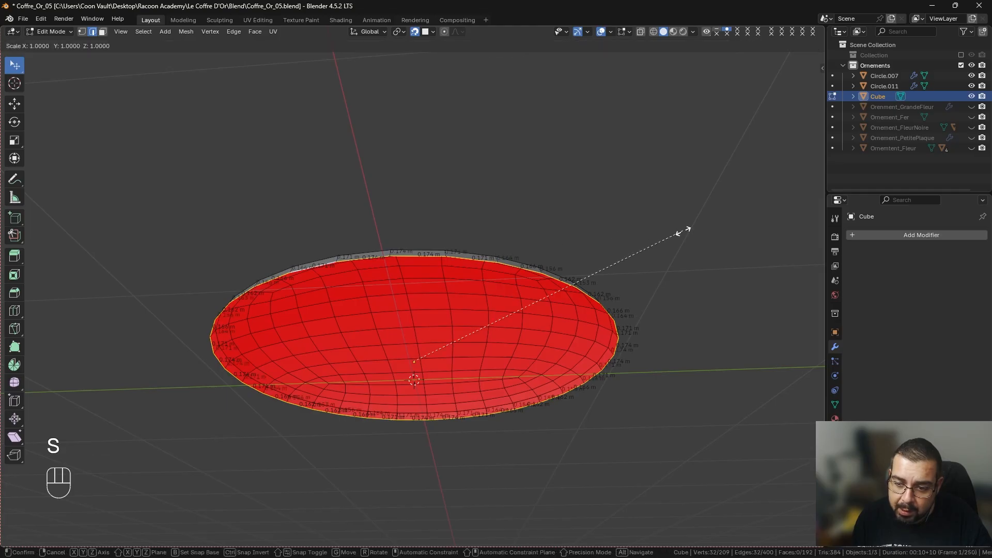
{"action": "key", "text": "e"}
{"action": "key", "text": "s"}
{"action": "left_click", "coordinate": [641, 230]}
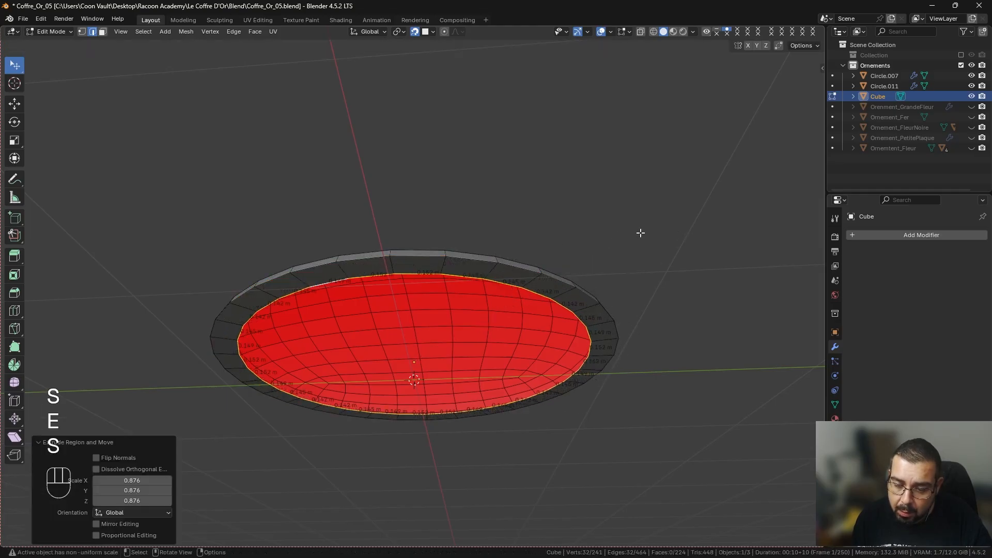
Apply the dome's rotation and scale, set its origin to the 3D cursor, and bring the petals back into view.
{"action": "key", "text": "Tab"}
{"action": "key", "text": "q"}
{"action": "left_click", "coordinate": [608, 194]}
{"action": "key", "text": "q"}
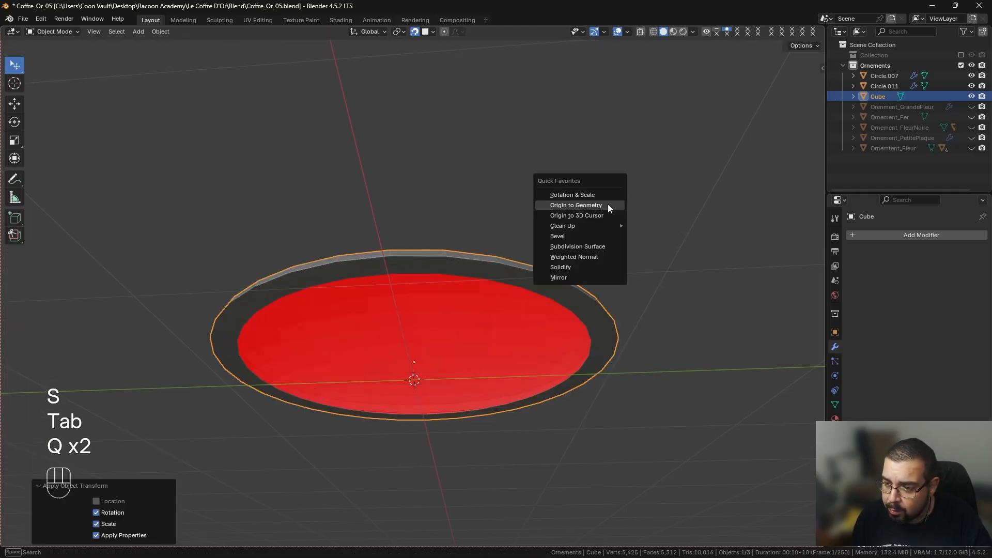
{"action": "left_click", "coordinate": [603, 215]}
{"action": "key", "text": "KP_Divide"}
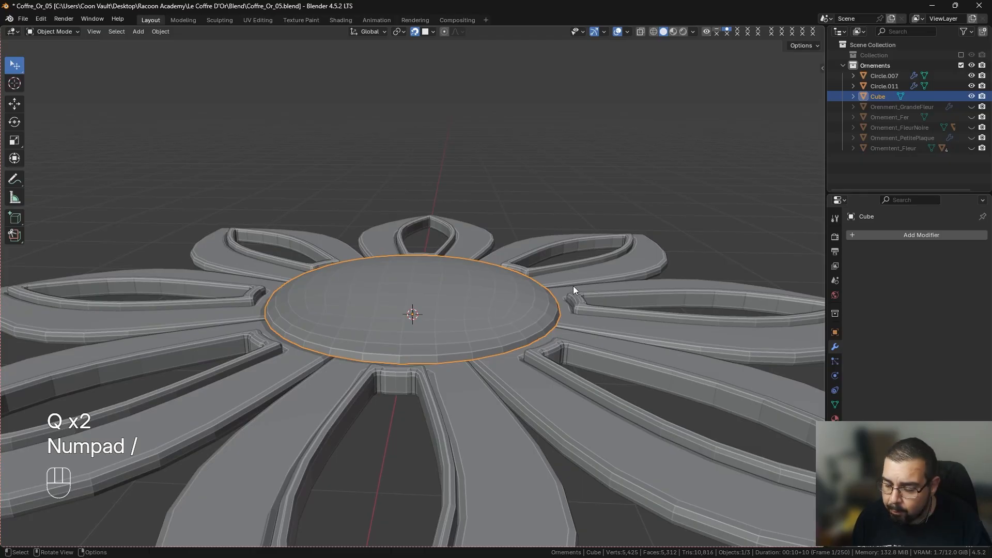
Add a Bevel modifier to the dome with an 89° angle limit, an amount of 0.01/4 m and 2 segments.
{"action": "key", "text": "q"}
{"action": "left_click", "coordinate": [539, 307]}
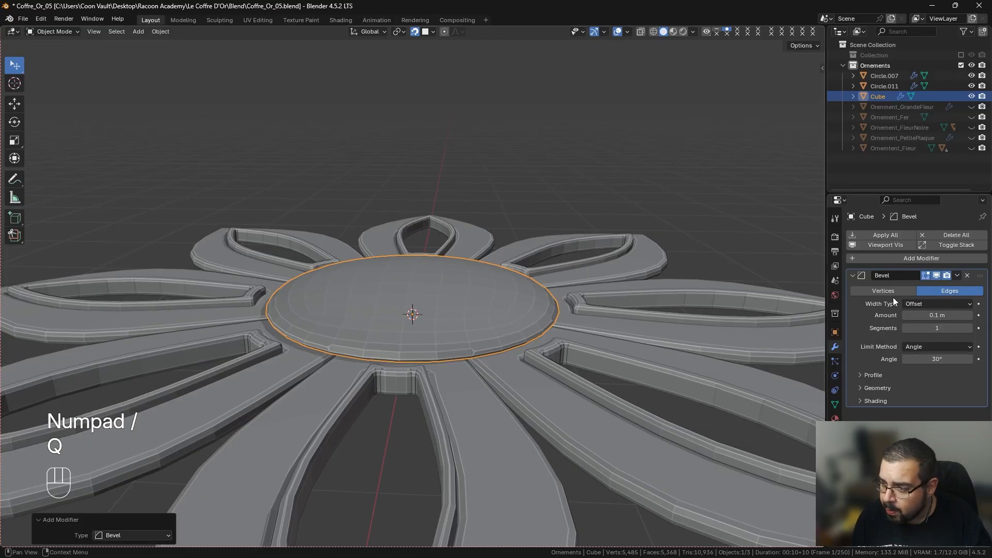
{"action": "left_click", "coordinate": [938, 356]}
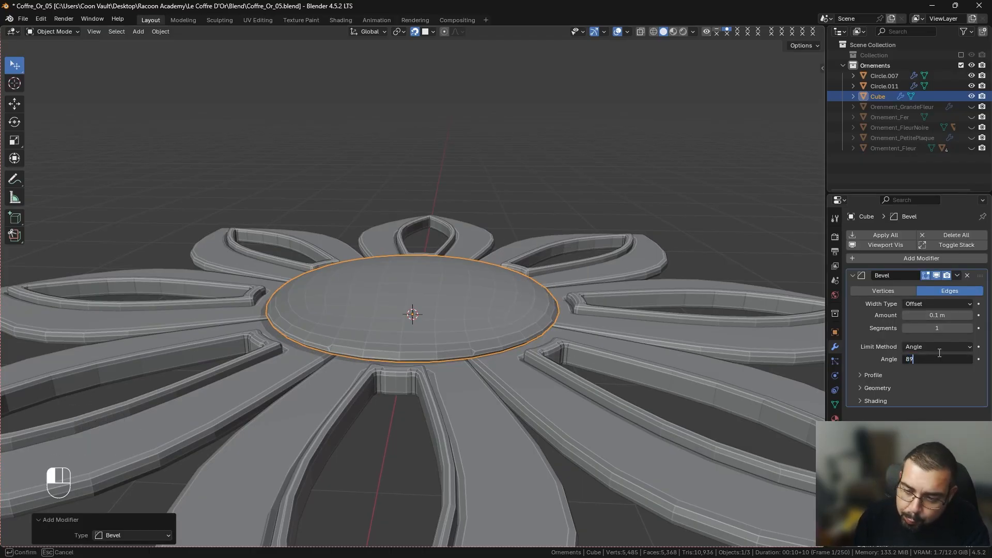
{"action": "type", "text": "89"}
{"action": "key", "text": "Return"}
{"action": "left_click", "coordinate": [937, 315]}
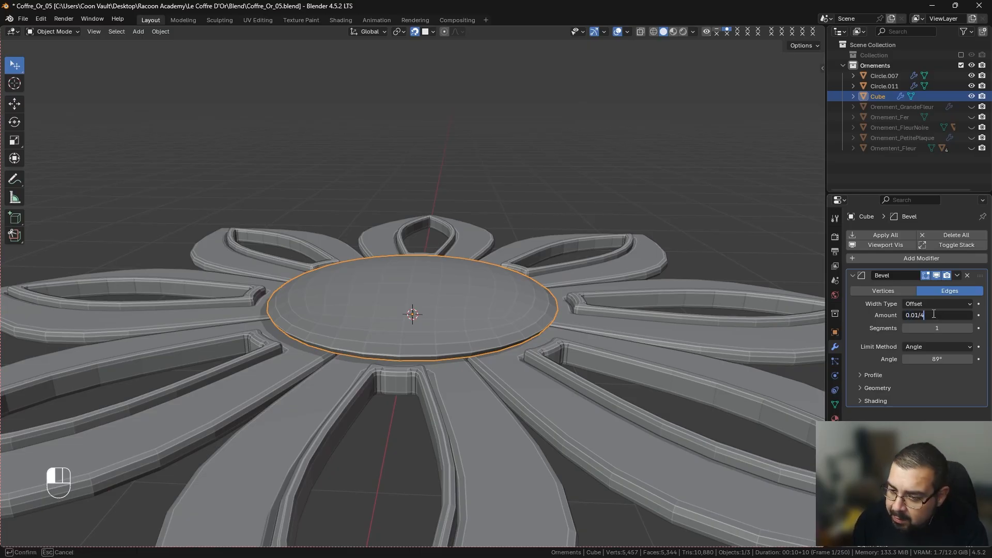
{"action": "type", "text": "0.01/4"}
{"action": "key", "text": "Return"}
{"action": "left_click", "coordinate": [969, 329]}
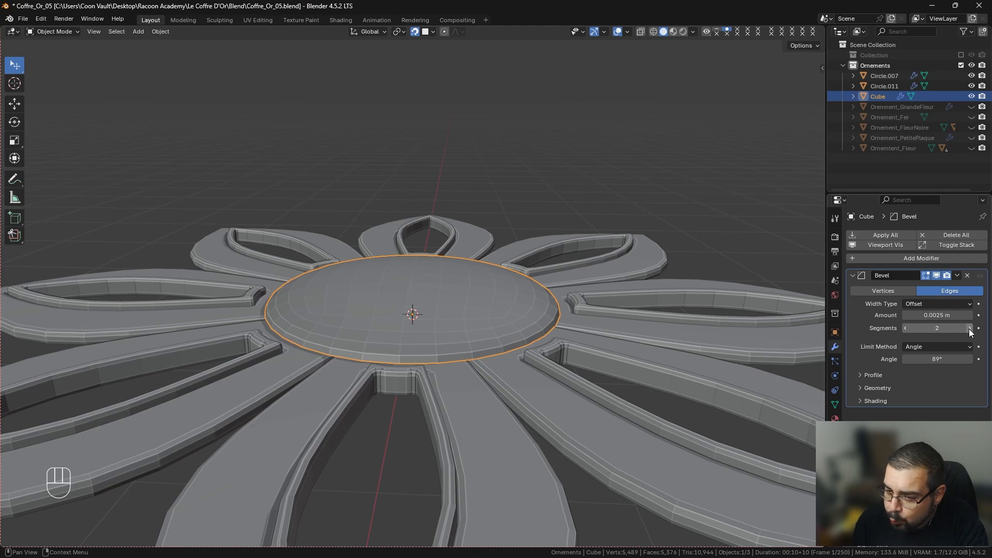
Isolate the dome and try a bevel amount of 0.05 m on its lower edge.
{"action": "key", "text": "KP_Divide"}
{"action": "middle_click_drag", "start_coordinate": [639, 312], "coordinate": [613, 293]}
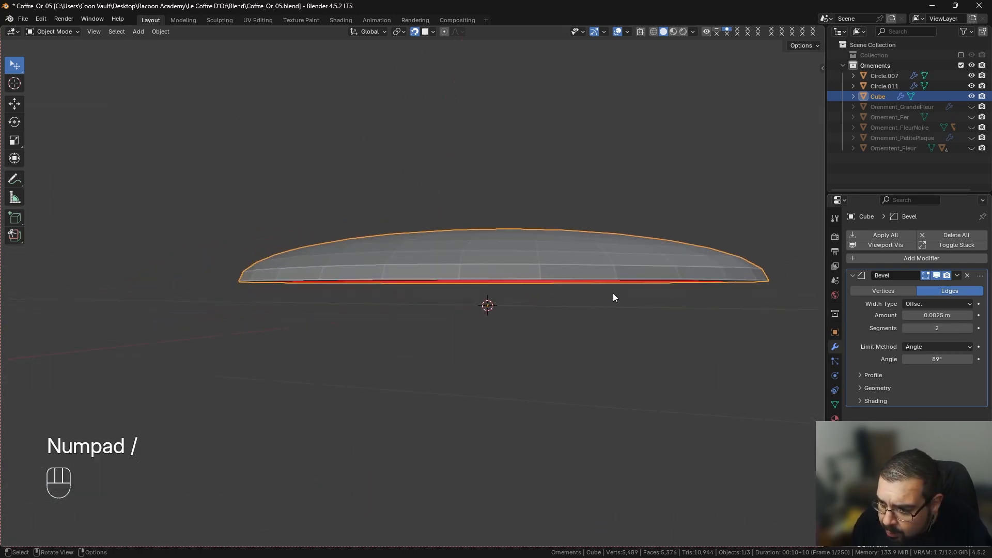
{"action": "left_click", "coordinate": [943, 316]}
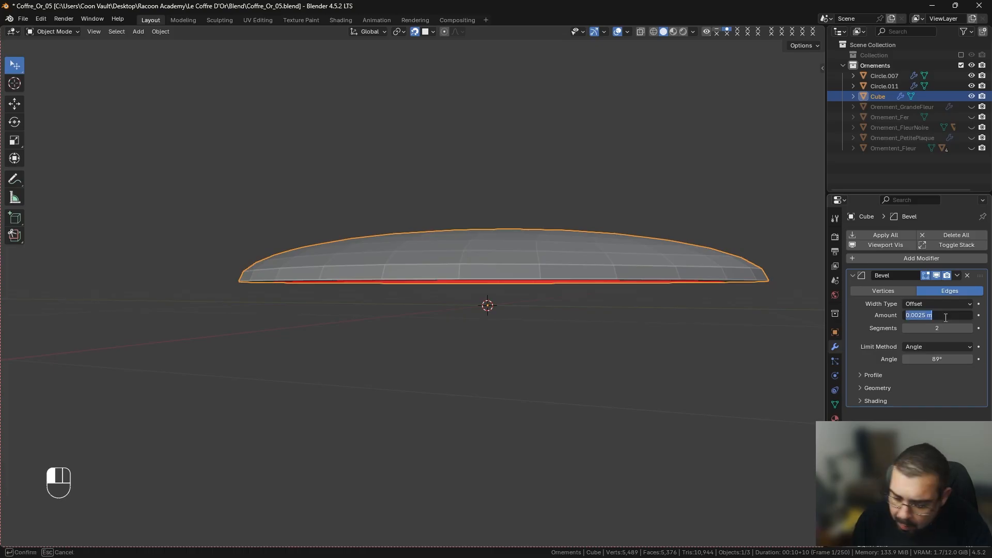
{"action": "type", "text": "0.1"}
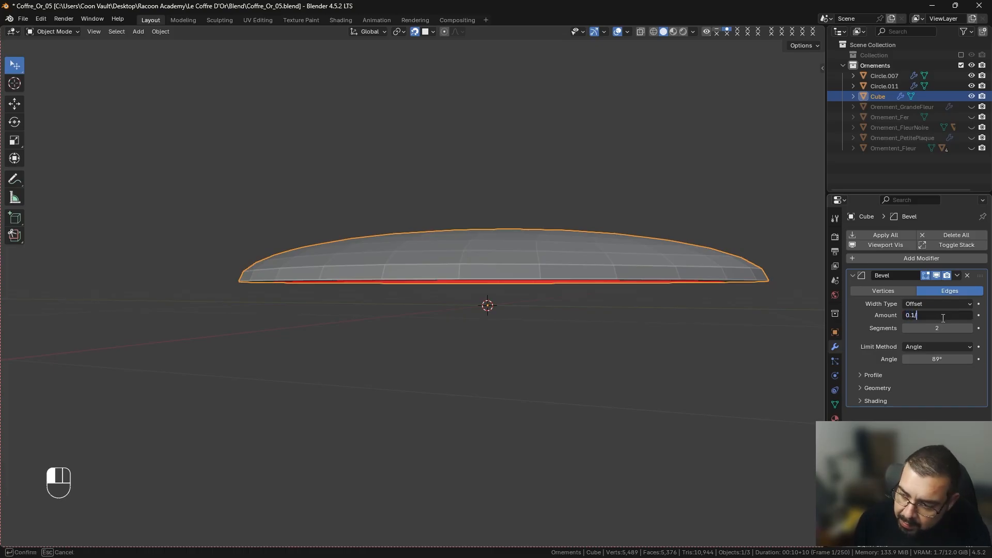
{"action": "key", "text": "BackSpace"}
{"action": "key", "text": "BackSpace"}
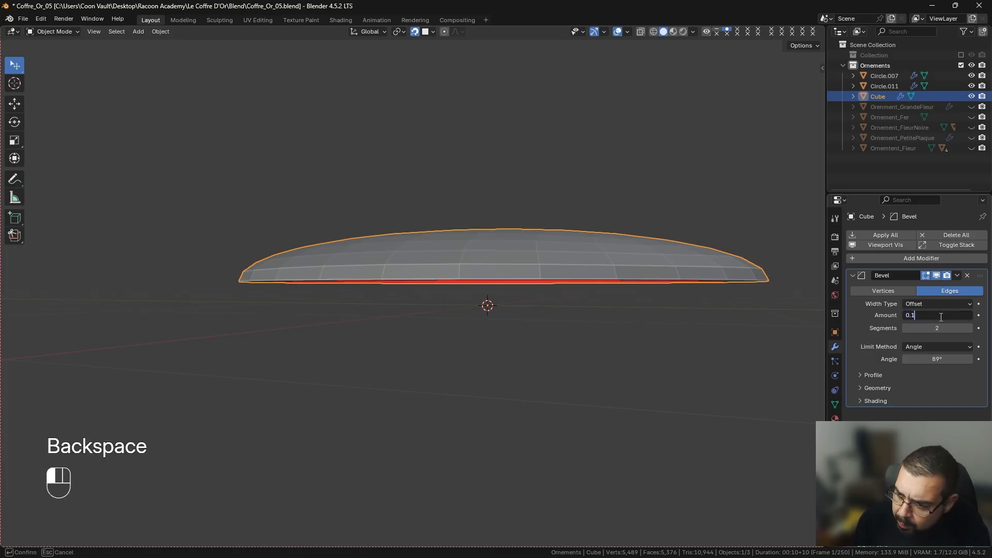
{"action": "key", "text": "Return"}
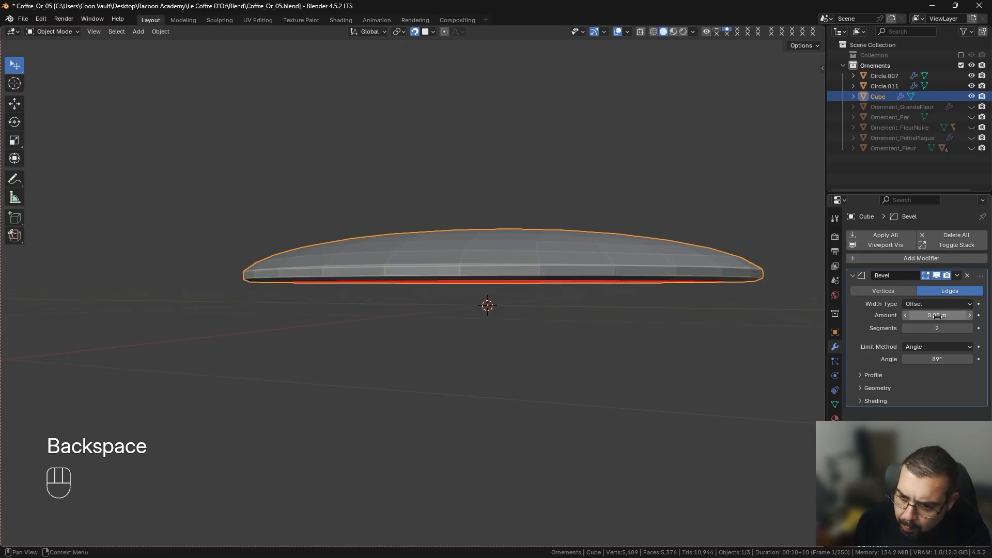
{"action": "middle_click_drag", "start_coordinate": [589, 292], "coordinate": [663, 243]}
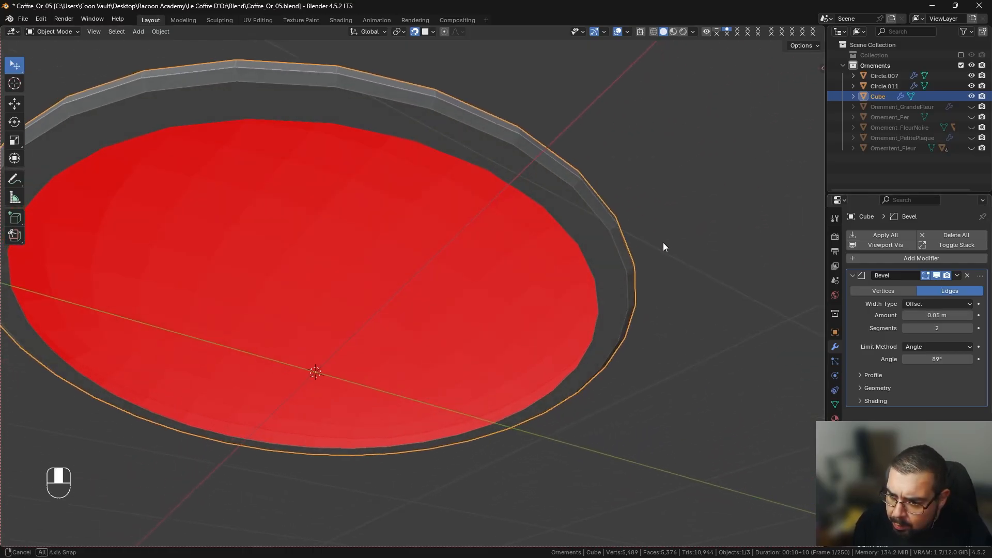
Set the dome's bevel amount to 0.01 m and bring the petals back into view.
{"action": "mouse_move", "coordinate": [928, 315]}
{"action": "left_mouse_down"}
{"action": "mouse_move", "coordinate": [911, 316]}
{"action": "mouse_move", "coordinate": [945, 315]}
{"action": "left_mouse_up"}
{"action": "left_click", "coordinate": [949, 315]}
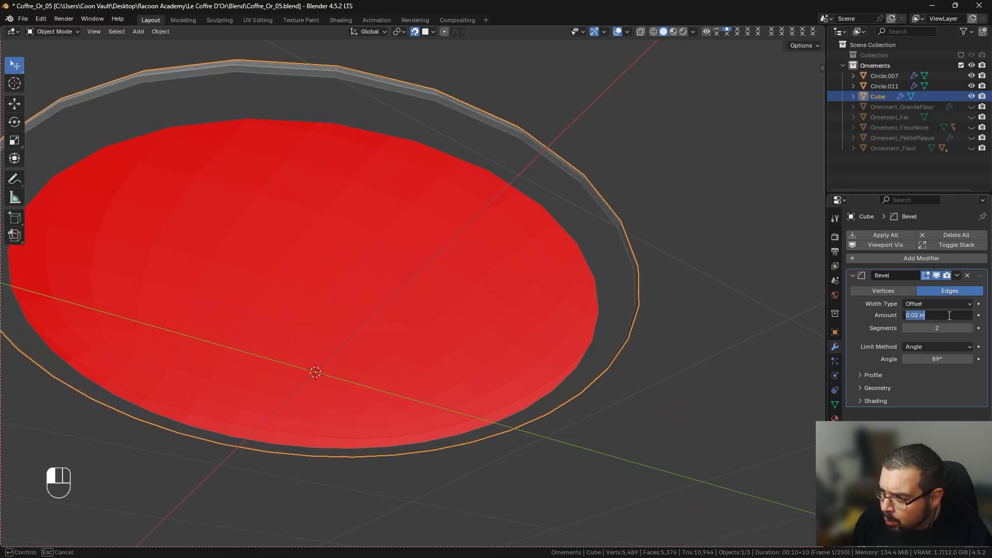
{"action": "type", "text": "0.01"}
{"action": "key", "text": "Return"}
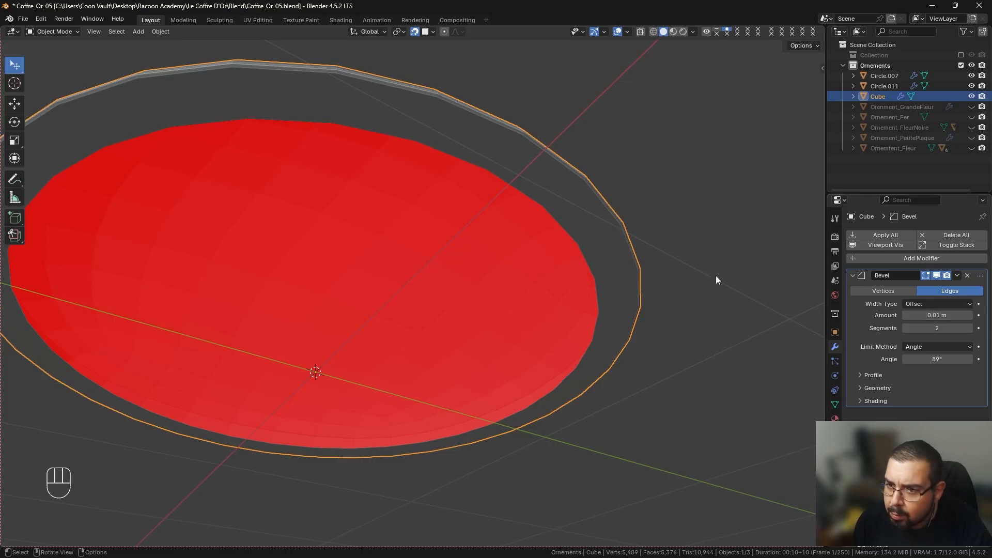
{"action": "middle_click_drag", "start_coordinate": [715, 275], "coordinate": [594, 312]}
{"action": "key", "text": "Tab"}
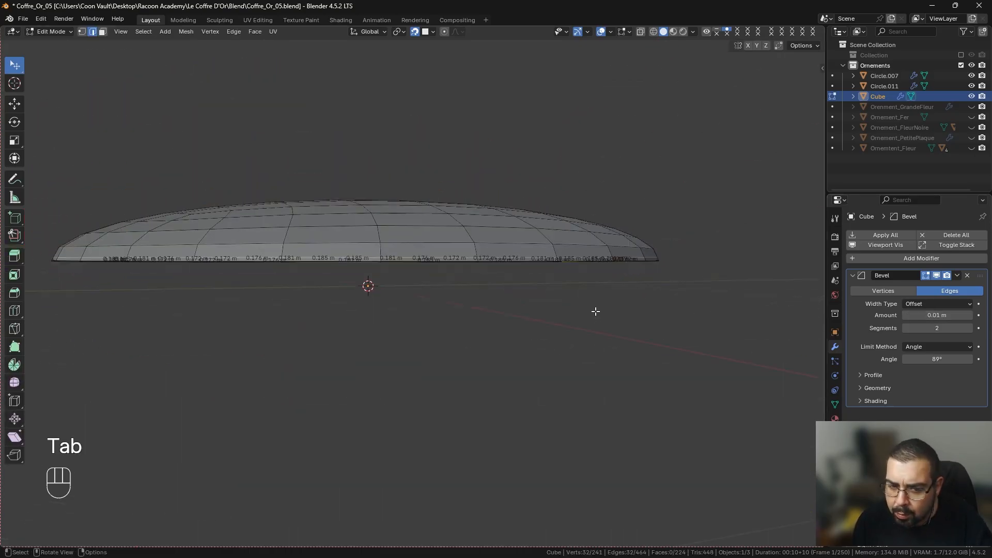
{"action": "key", "text": "Tab"}
{"action": "key", "text": "KP_Divide"}
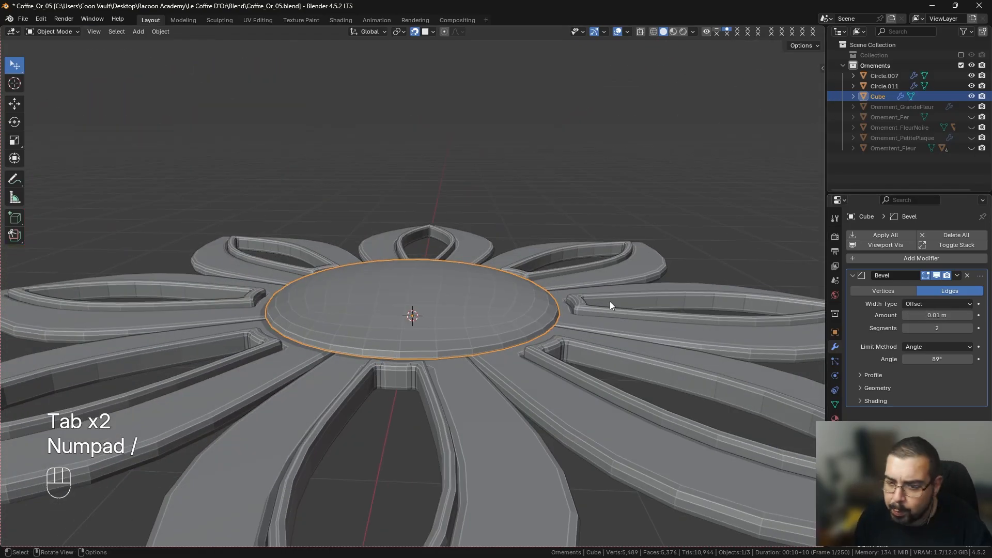
Parent the petal borders and their inner rims to the central dome using the Object option.
{"action": "key", "text": "a"}
{"action": "key", "text": "a"}
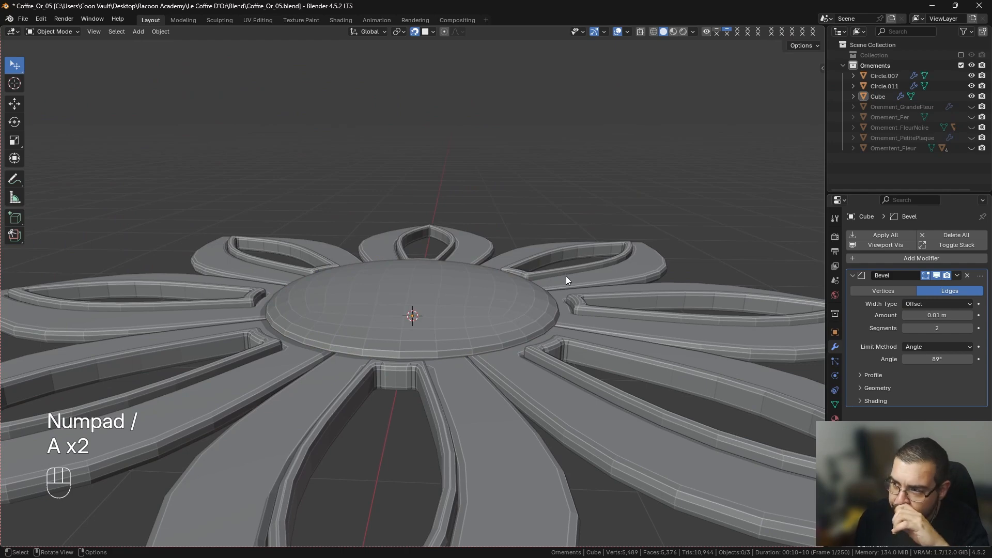
{"action": "scroll", "coordinate": [539, 321], "scroll_direction": "down", "scroll_amount": 6}
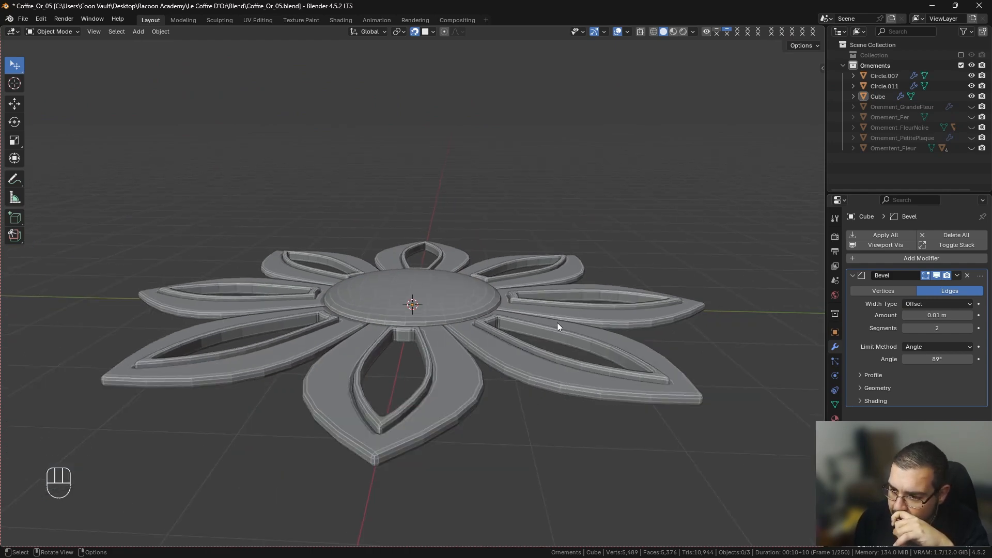
{"action": "left_click", "coordinate": [557, 322]}
{"action": "left_click", "coordinate": [513, 365], "text": "shift"}
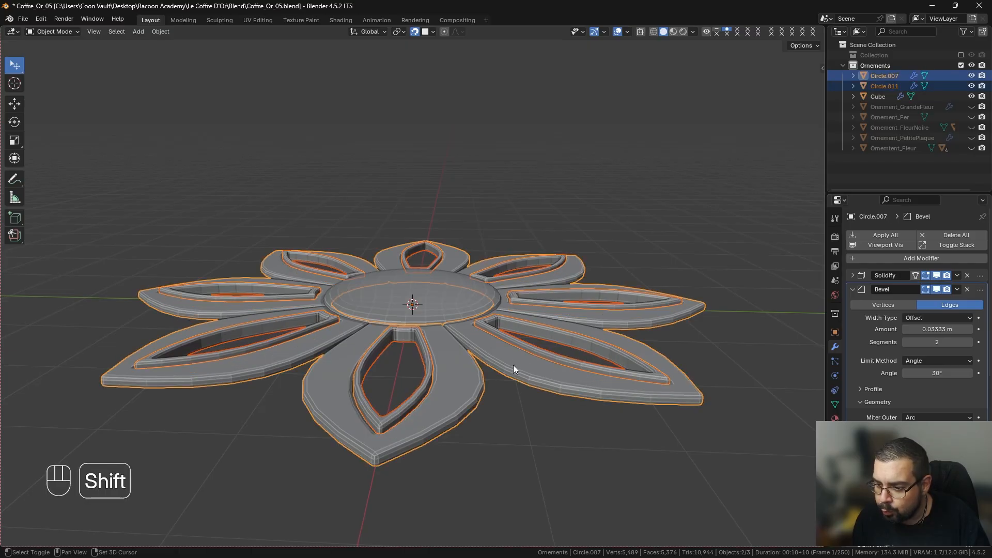
{"action": "left_click", "coordinate": [461, 299], "text": "shift"}
{"action": "key", "text": "ctrl+p"}
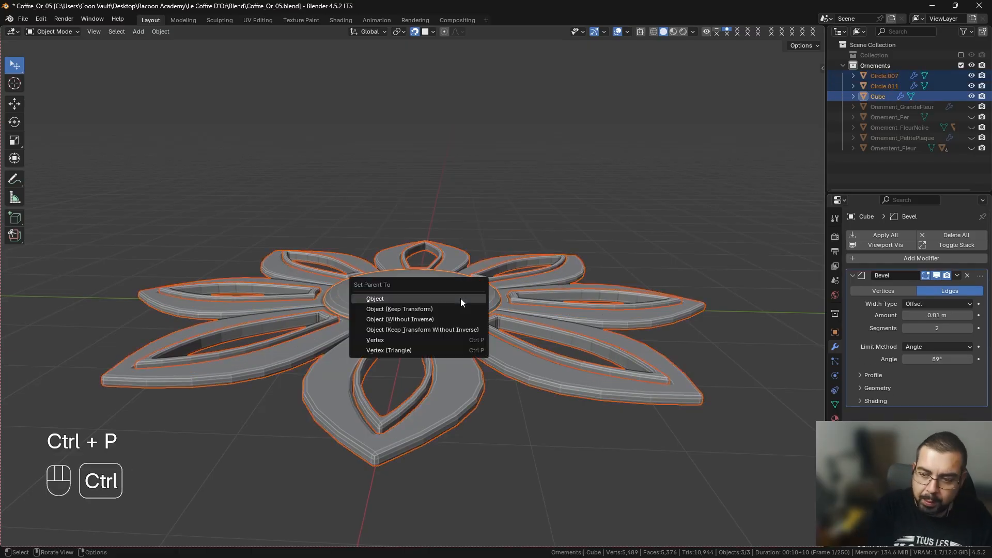
{"action": "left_click", "coordinate": [460, 298]}
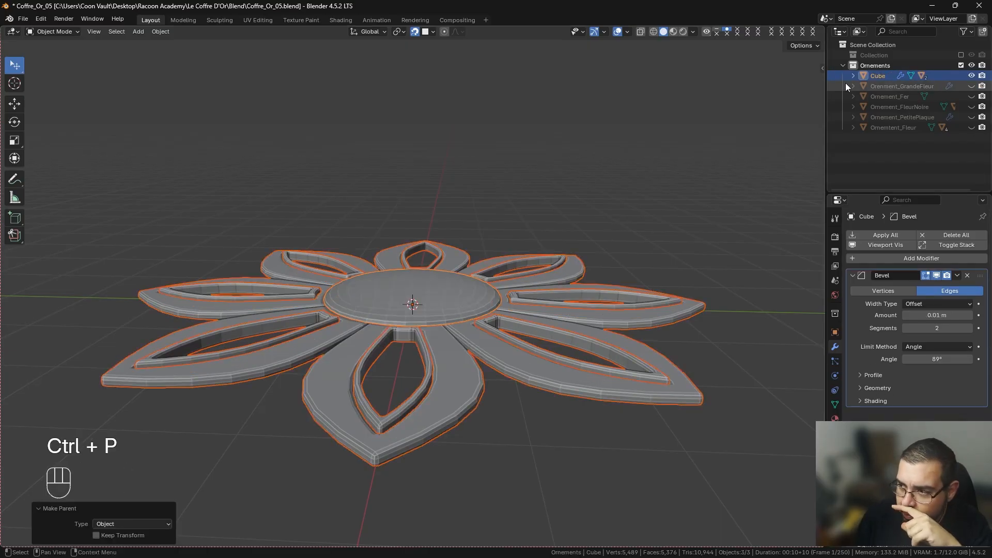
Rename the parent dome object as Orenement_8Pétales.
{"action": "left_click", "coordinate": [875, 73]}
{"action": "double_click", "coordinate": [875, 73]}
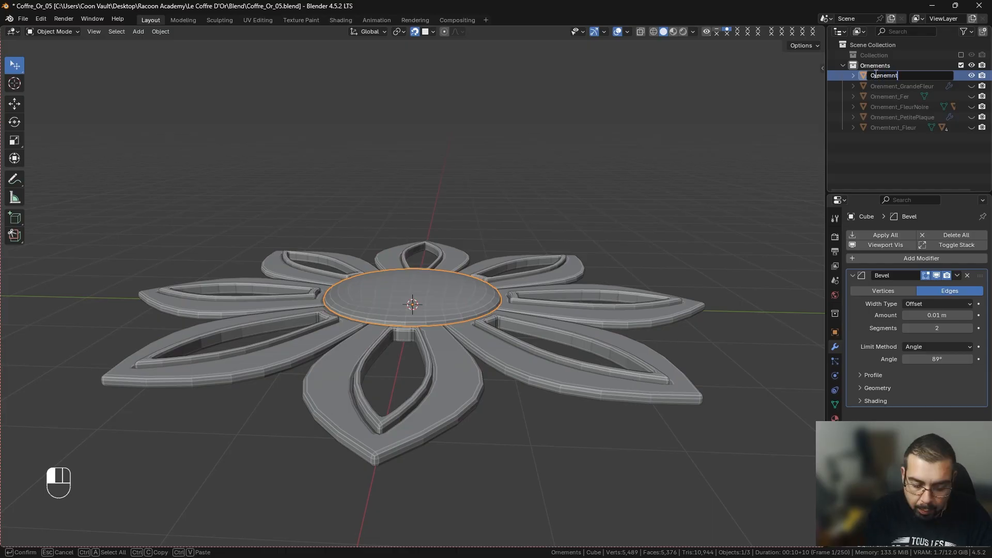
{"action": "key", "text": "BackSpace"}
{"action": "key", "text": "BackSpace"}
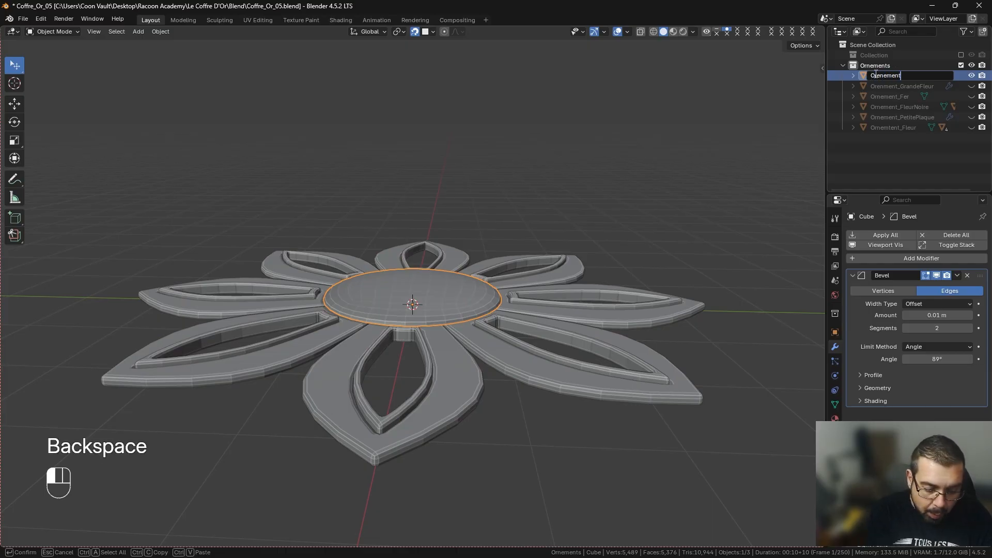
{"action": "type", "text": "ent_B"}
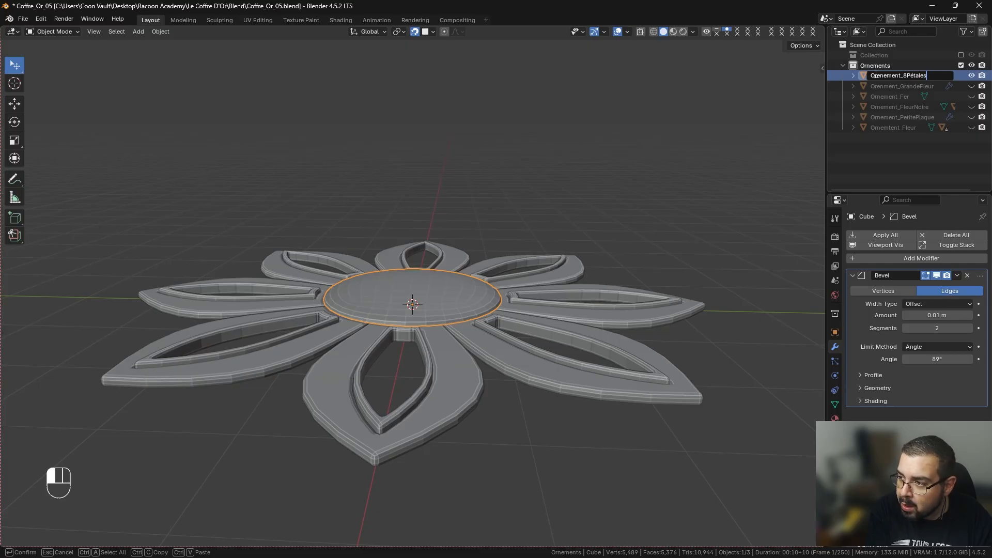
{"action": "key", "text": "Return"}
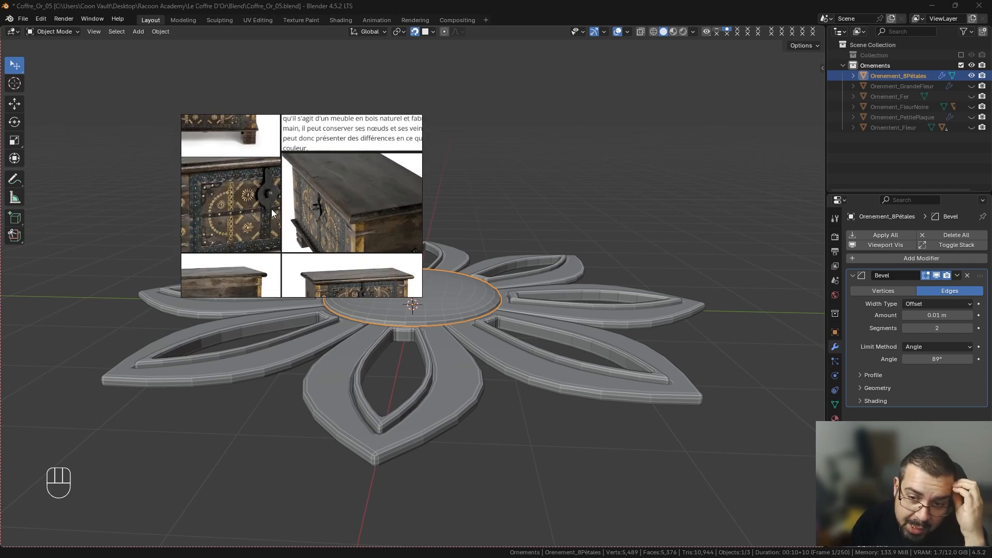
Examine the chest photos in the Référence Coffre reference window for the ornaments on the decorated front.
{"action": "middle_click_drag", "start_coordinate": [230, 194], "coordinate": [273, 204]}
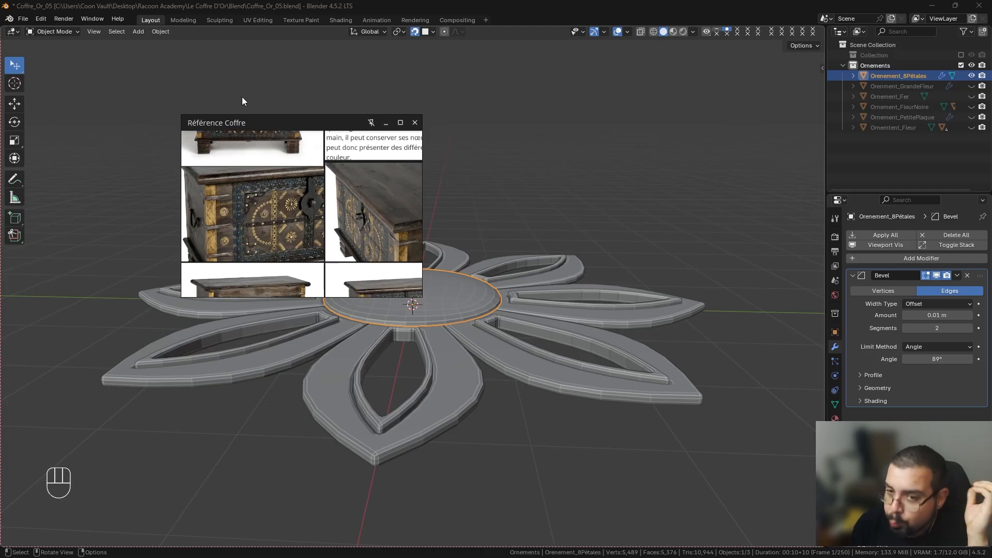
{"action": "scroll", "coordinate": [297, 219], "scroll_direction": "up", "scroll_amount": 2}
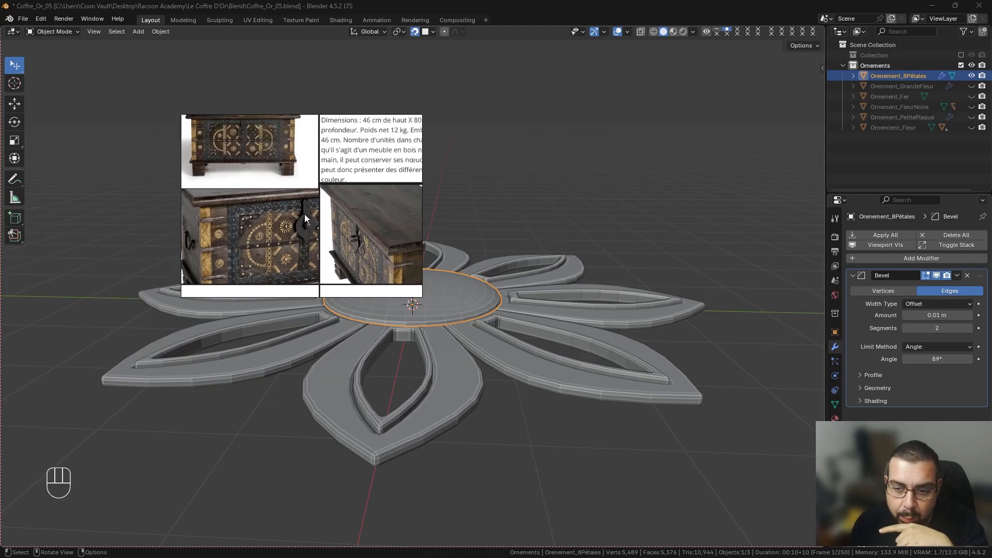
{"action": "middle_click_drag", "start_coordinate": [300, 235], "coordinate": [306, 183]}
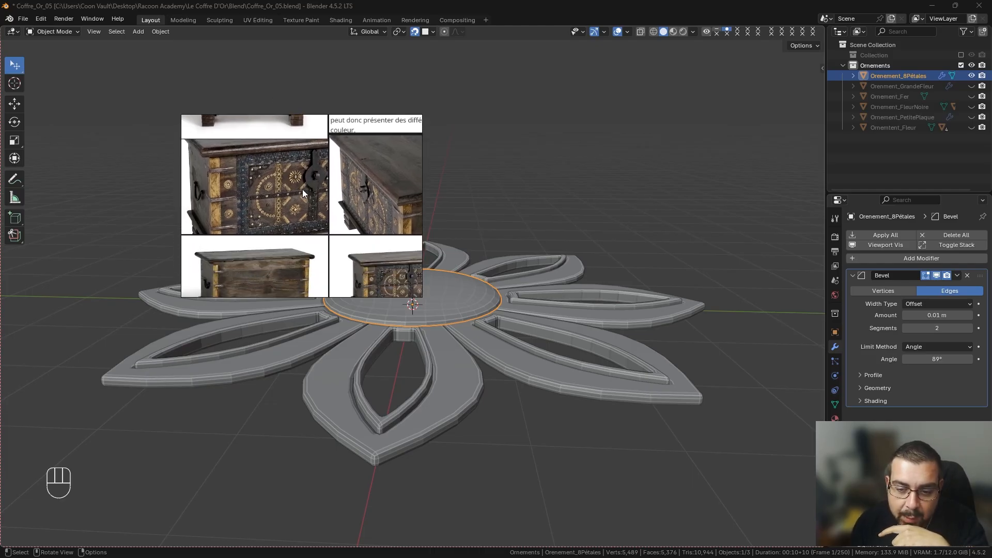
{"action": "scroll", "coordinate": [292, 217], "scroll_direction": "down", "scroll_amount": 3}
{"action": "middle_click_drag", "start_coordinate": [292, 222], "coordinate": [296, 191]}
{"action": "scroll", "coordinate": [297, 191], "scroll_direction": "up", "scroll_amount": 2}
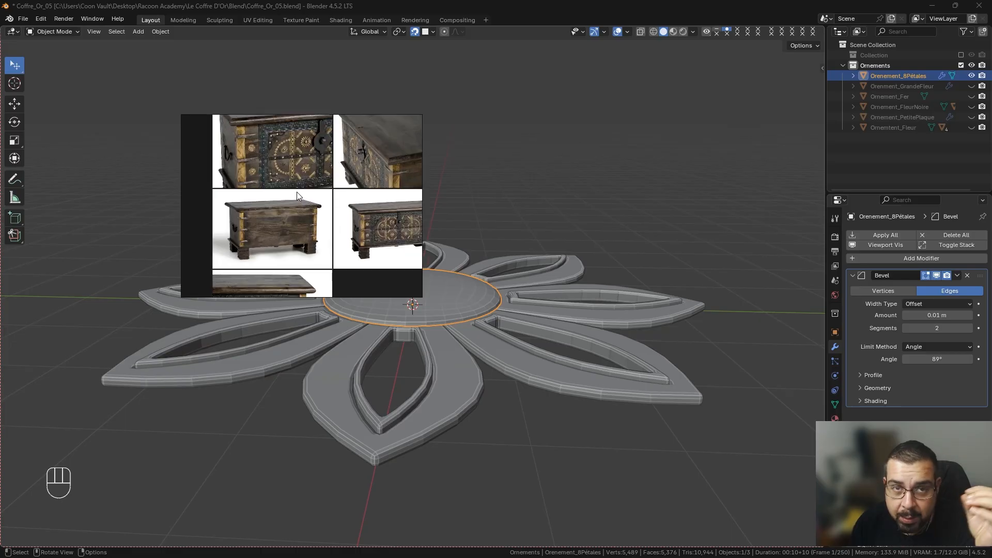